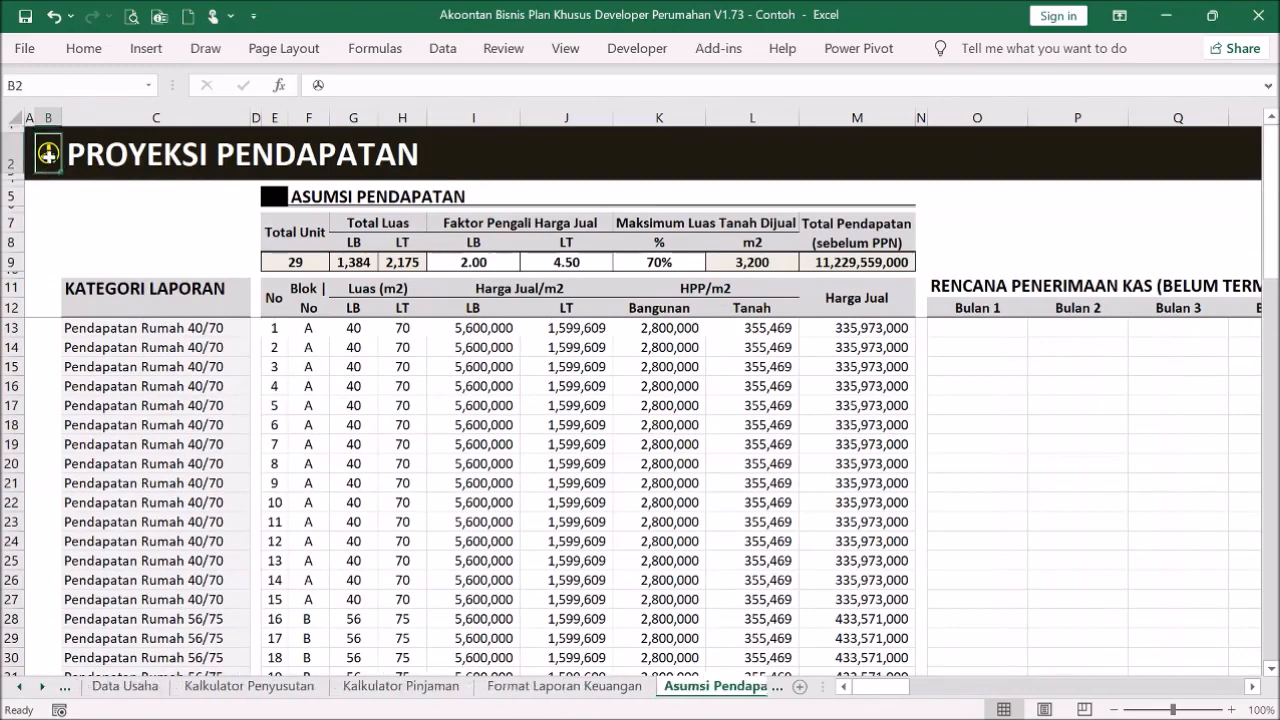
- Look over the HPP expenditure projection (Pengeluaran | HPP) in the example workbook and return to its main menu
left_click(440, 256)
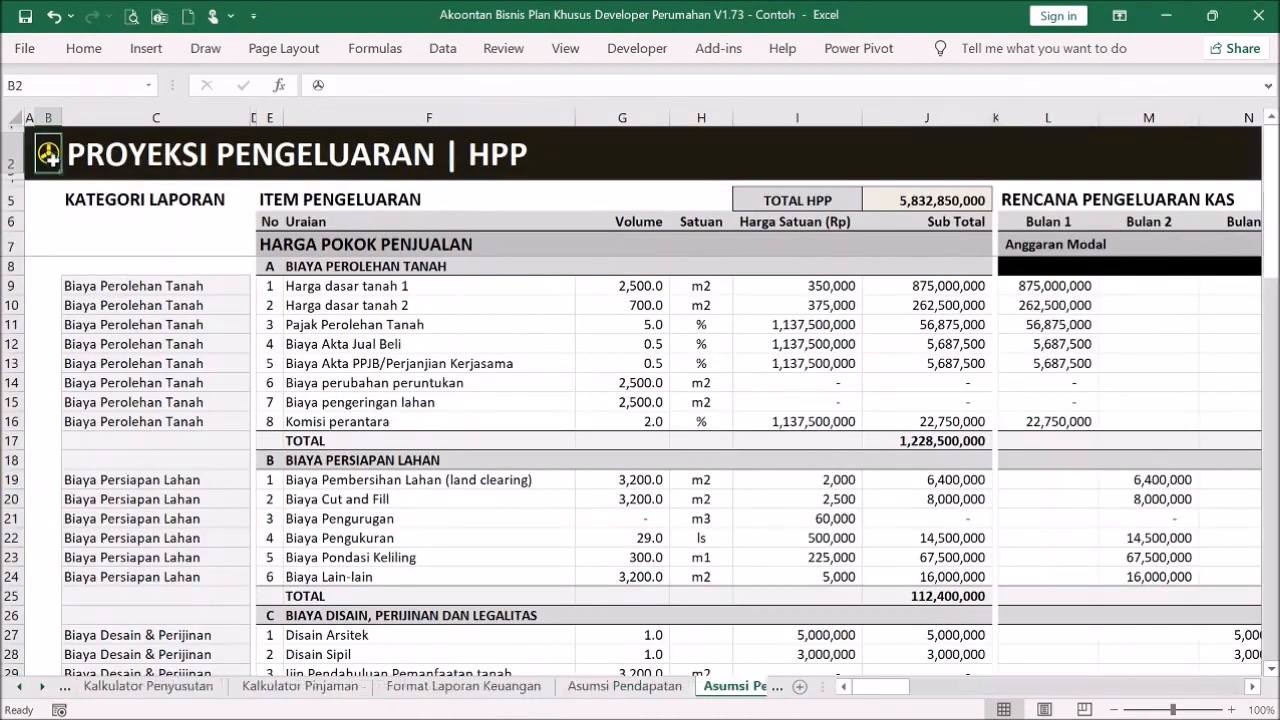
left_click(52, 158)
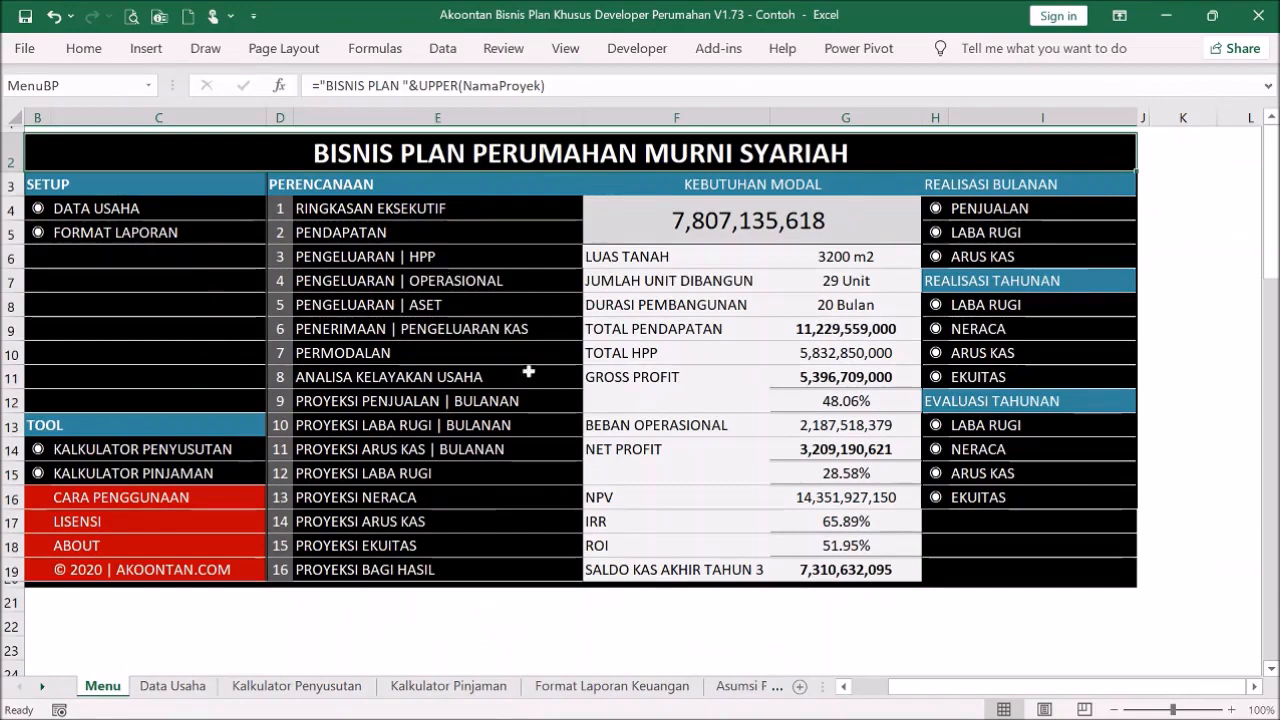
left_click(420, 604)
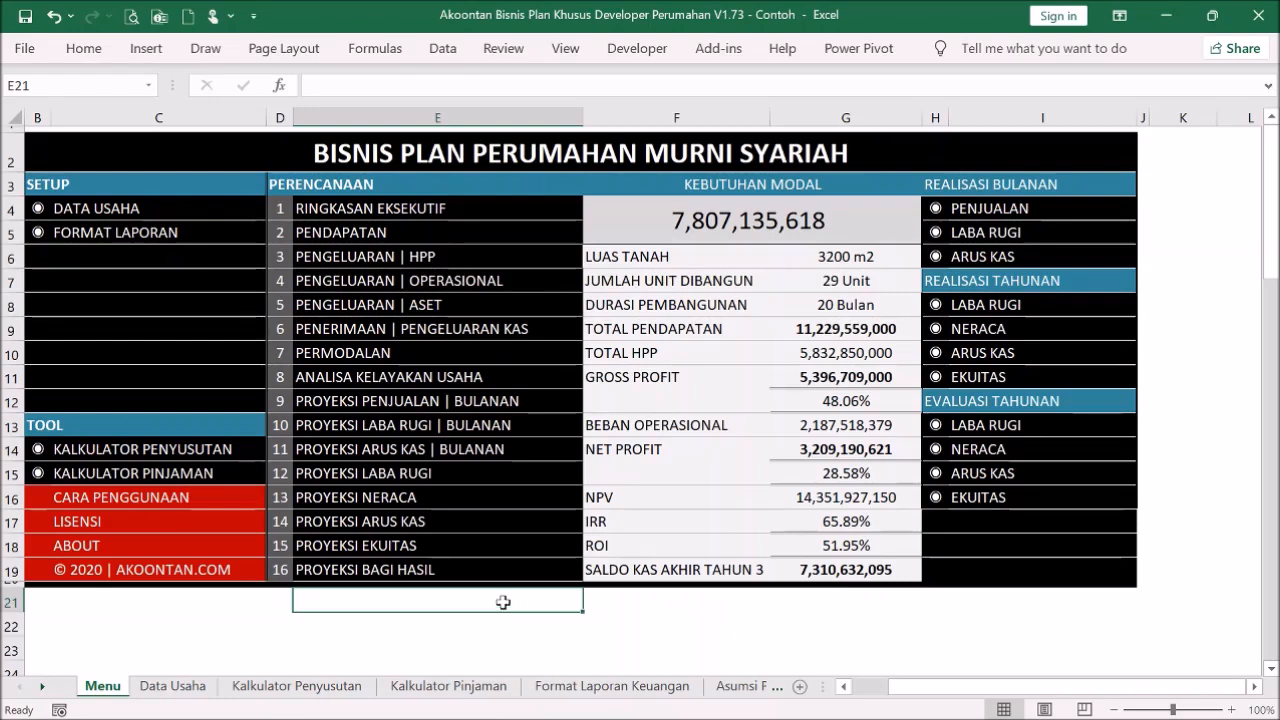
left_click(377, 262)
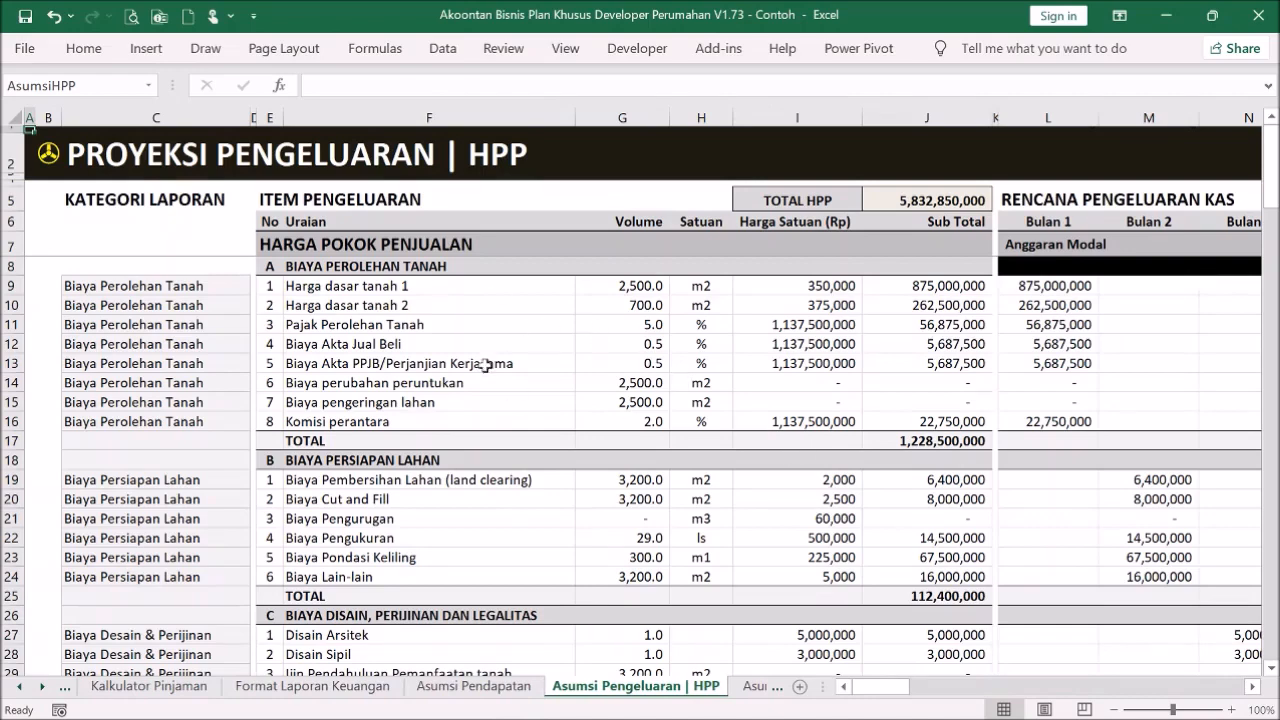
left_click(60, 160)
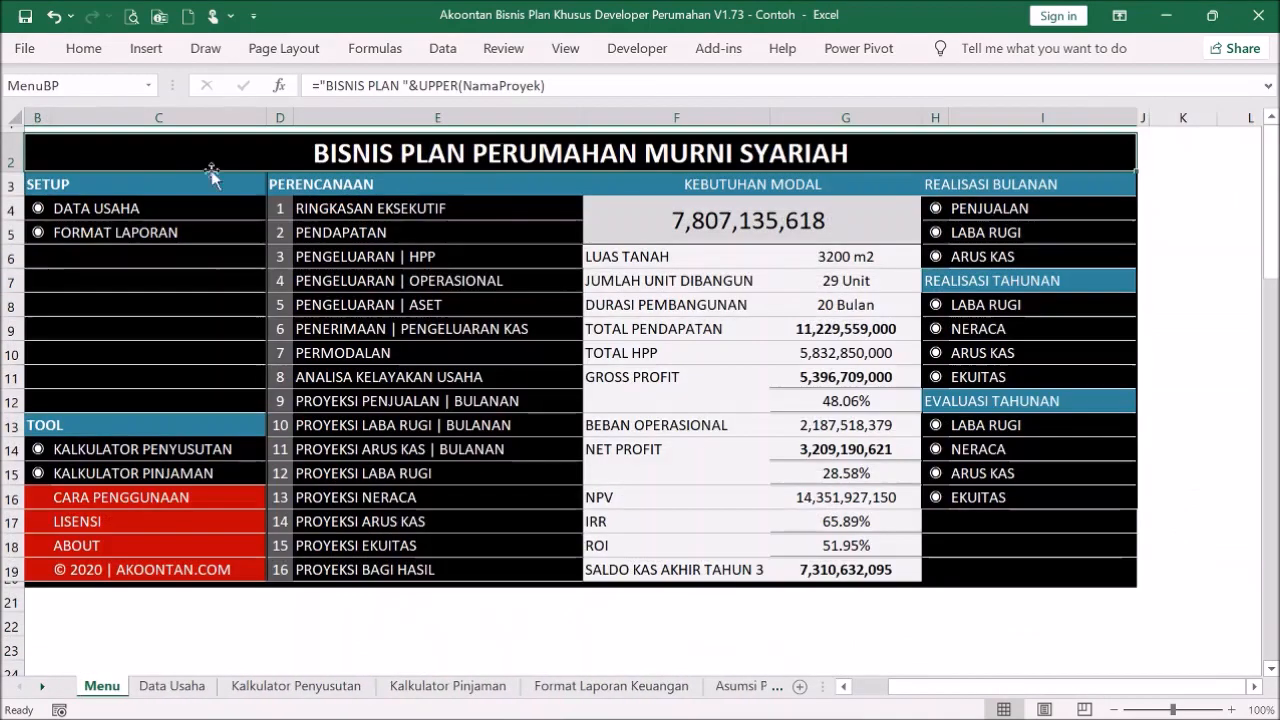
left_click(437, 597)
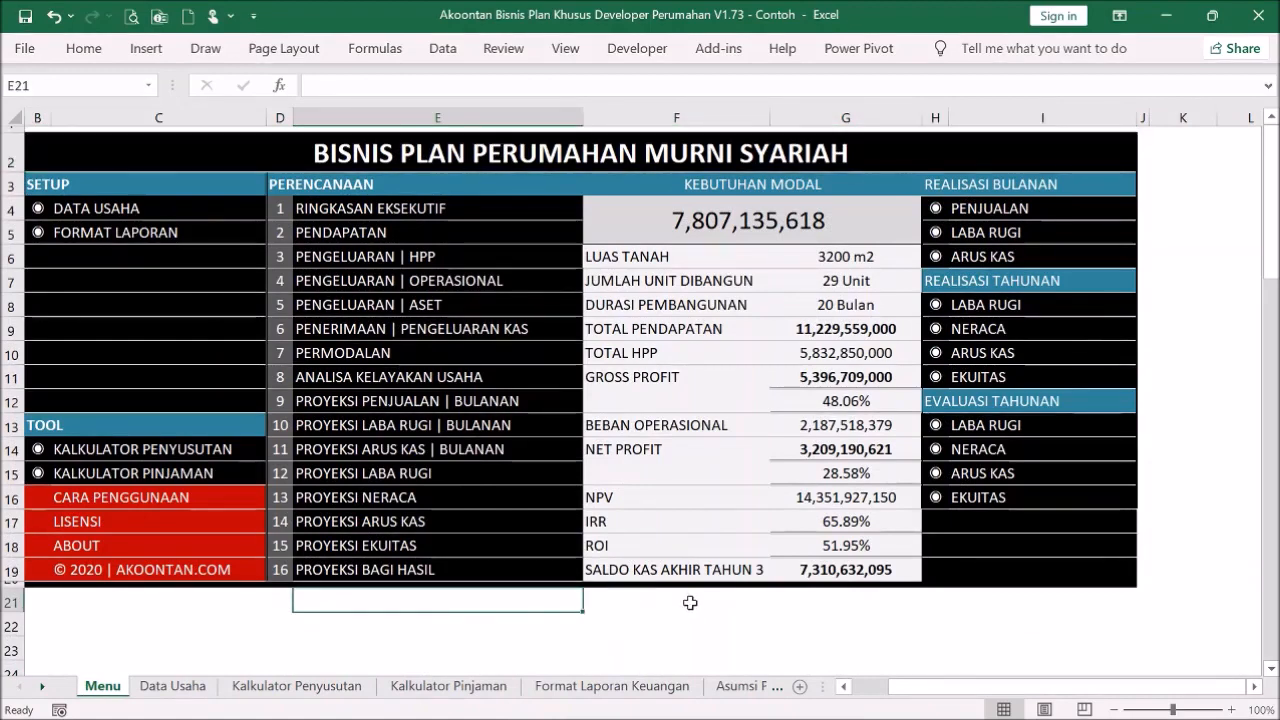
left_click(690, 603)
left_click(467, 608)
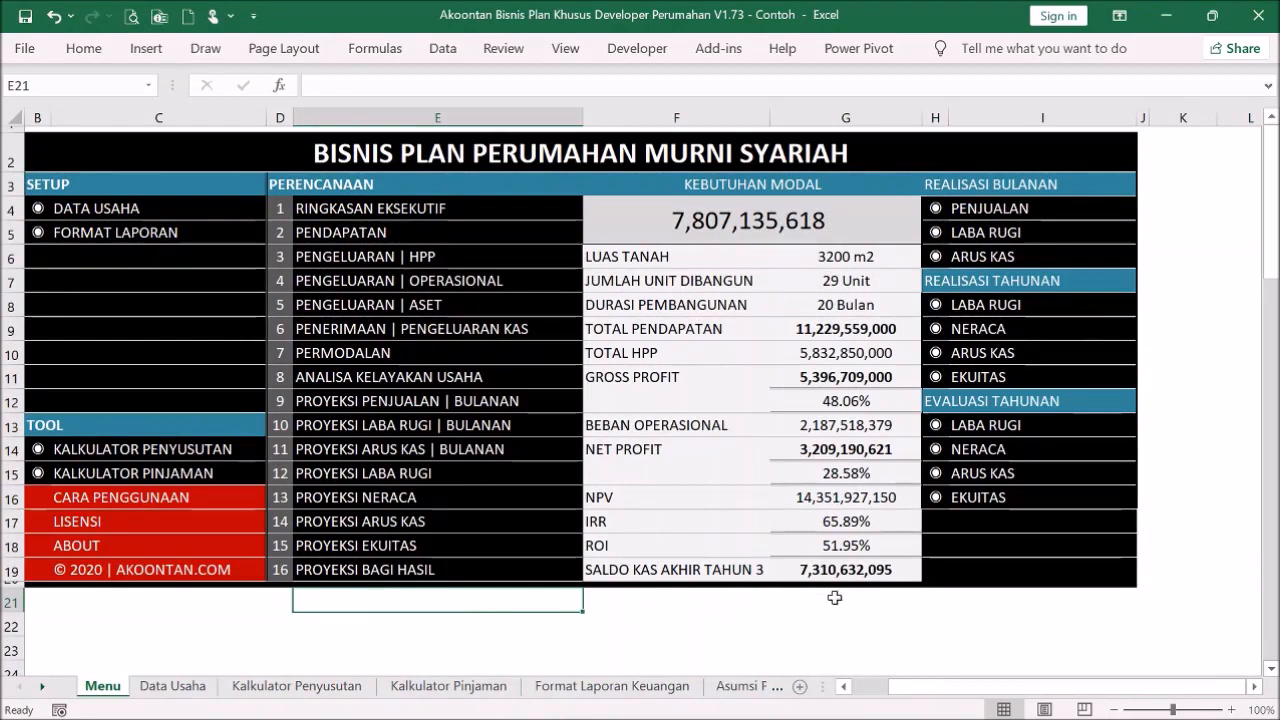
left_click(743, 603)
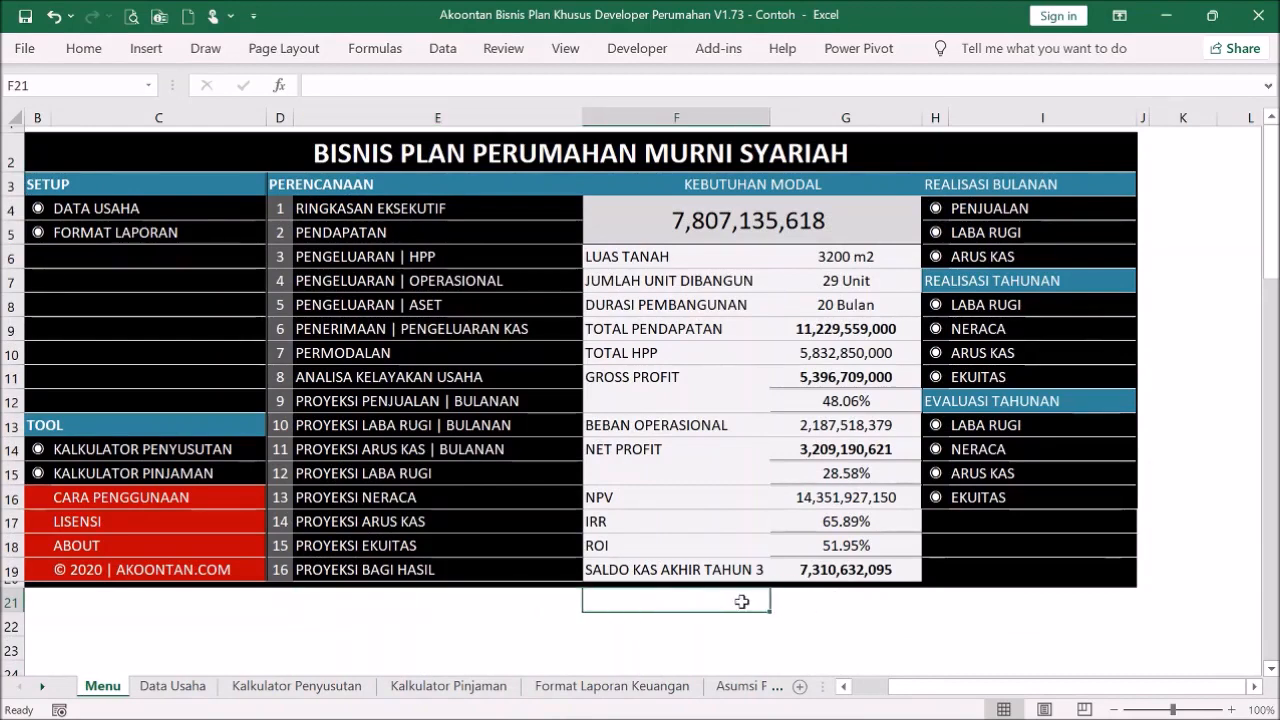
left_click(854, 598)
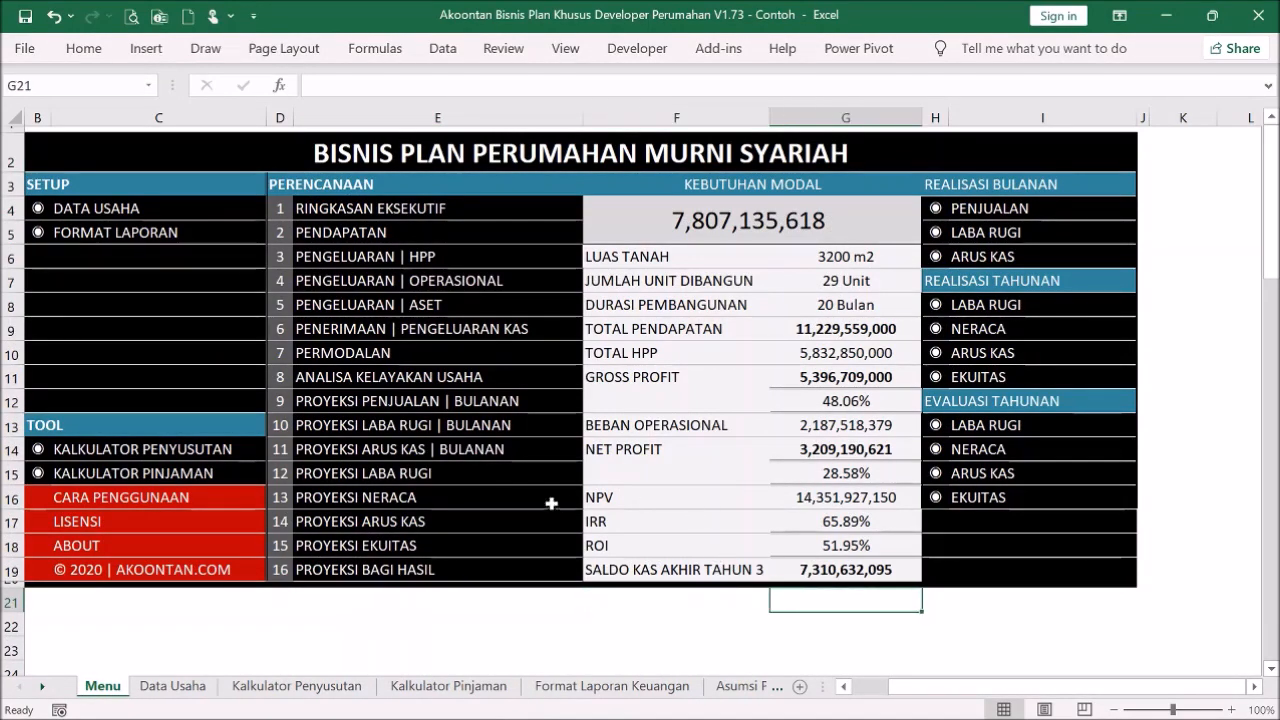
- Switch to the blank Akoontan Bisnis Plan Khusus Developer Perumahan V1.73 workbook and open its Data Usaha sheet
mouse_move(528, 708)
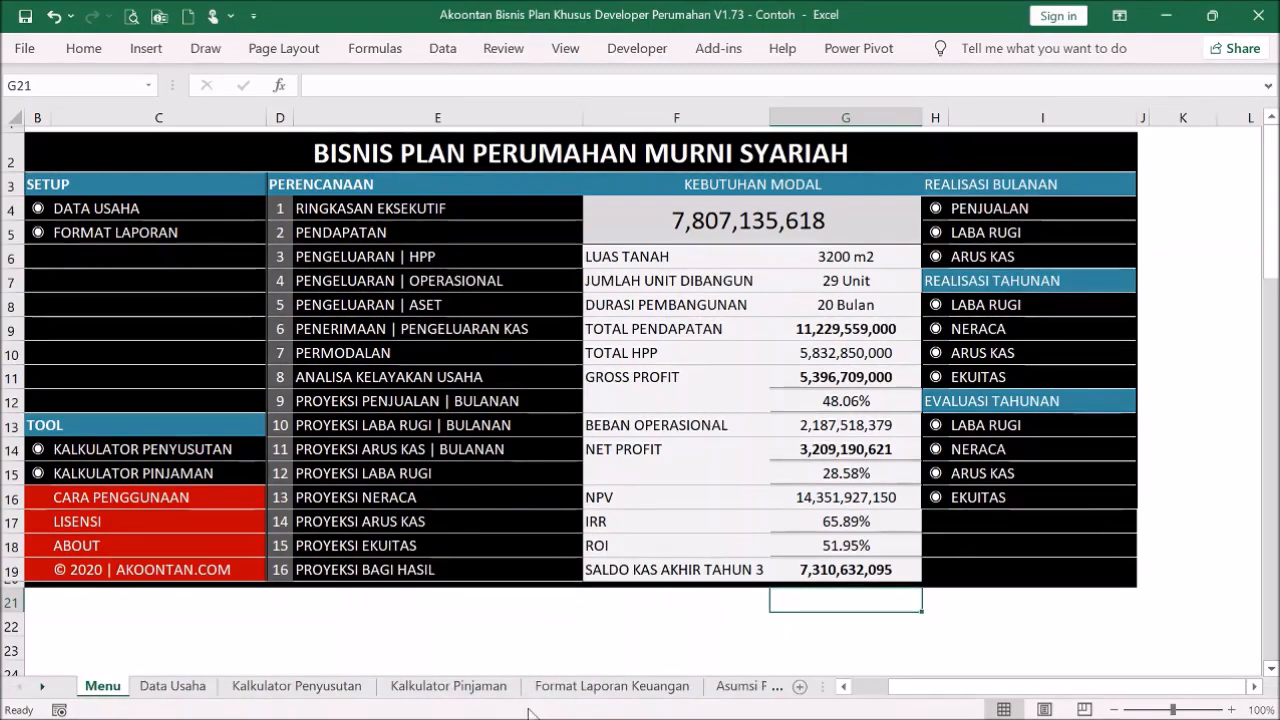
left_click(590, 676)
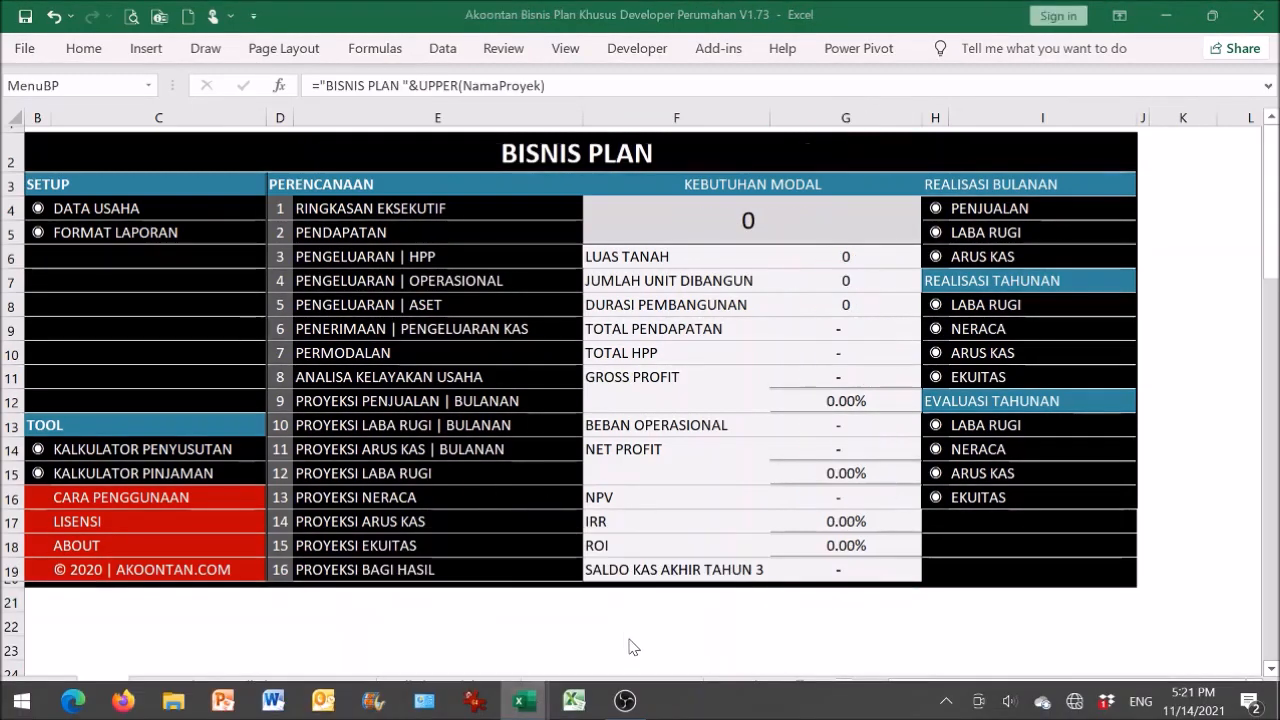
left_click(486, 620)
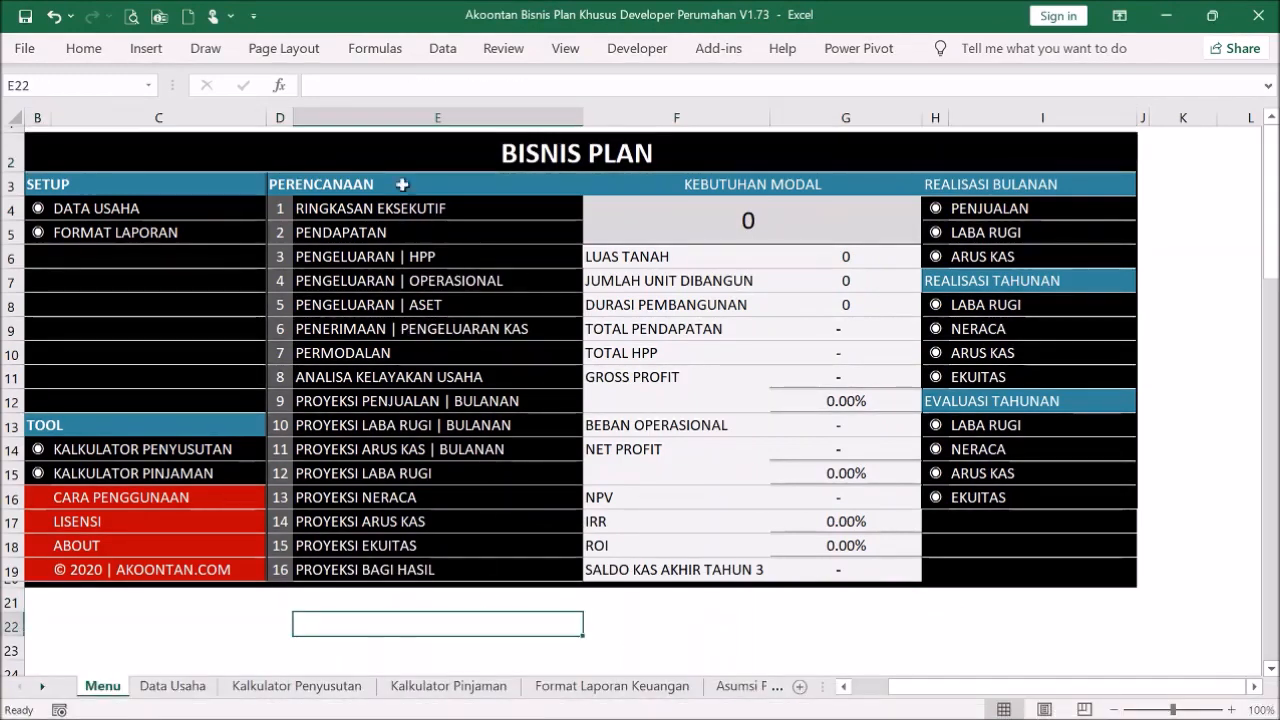
left_click(415, 158)
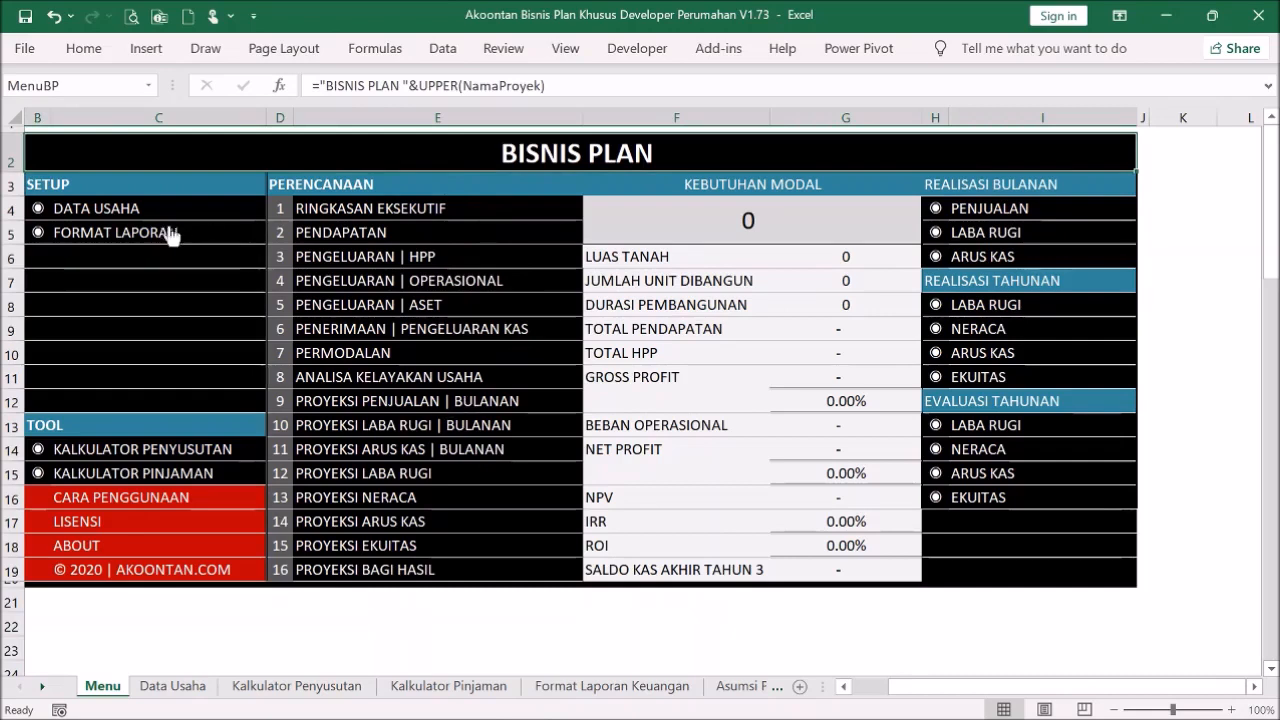
left_click(110, 212)
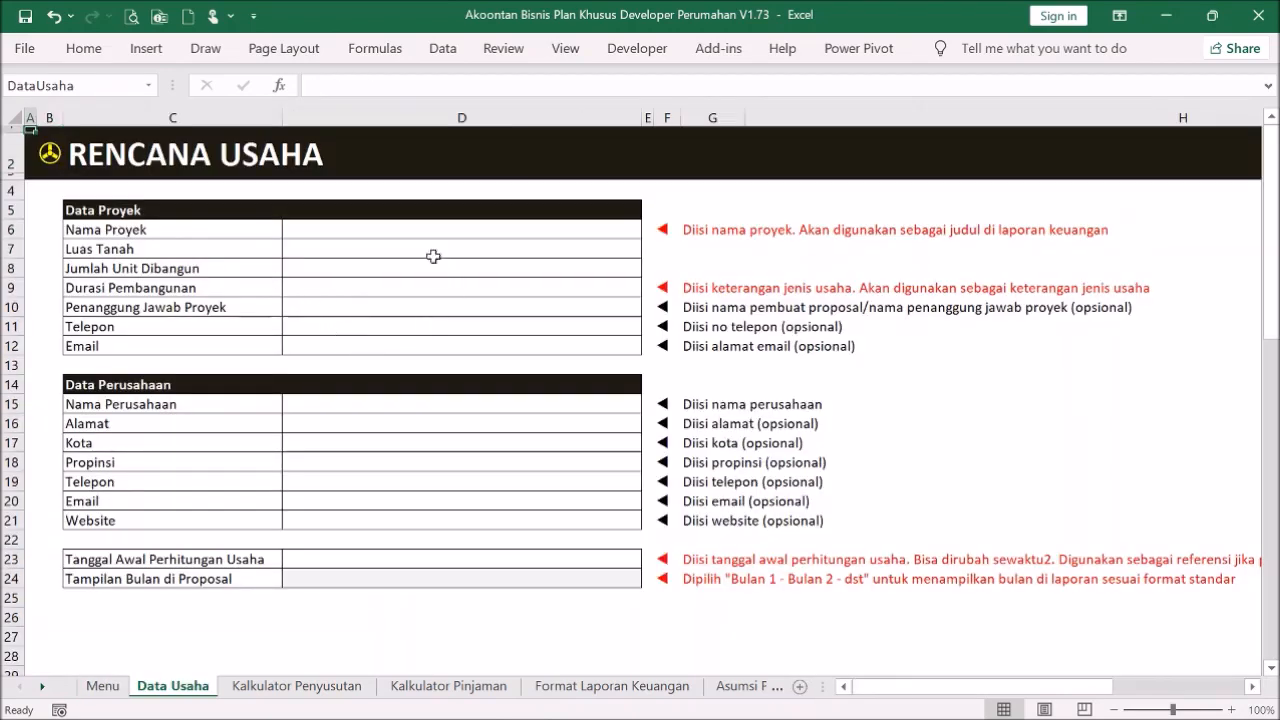
- Enter PERUMAHAN MURNI MANTAP as the project name and 3200 m2 as the land area (Luas Tanah)
left_click(385, 229)
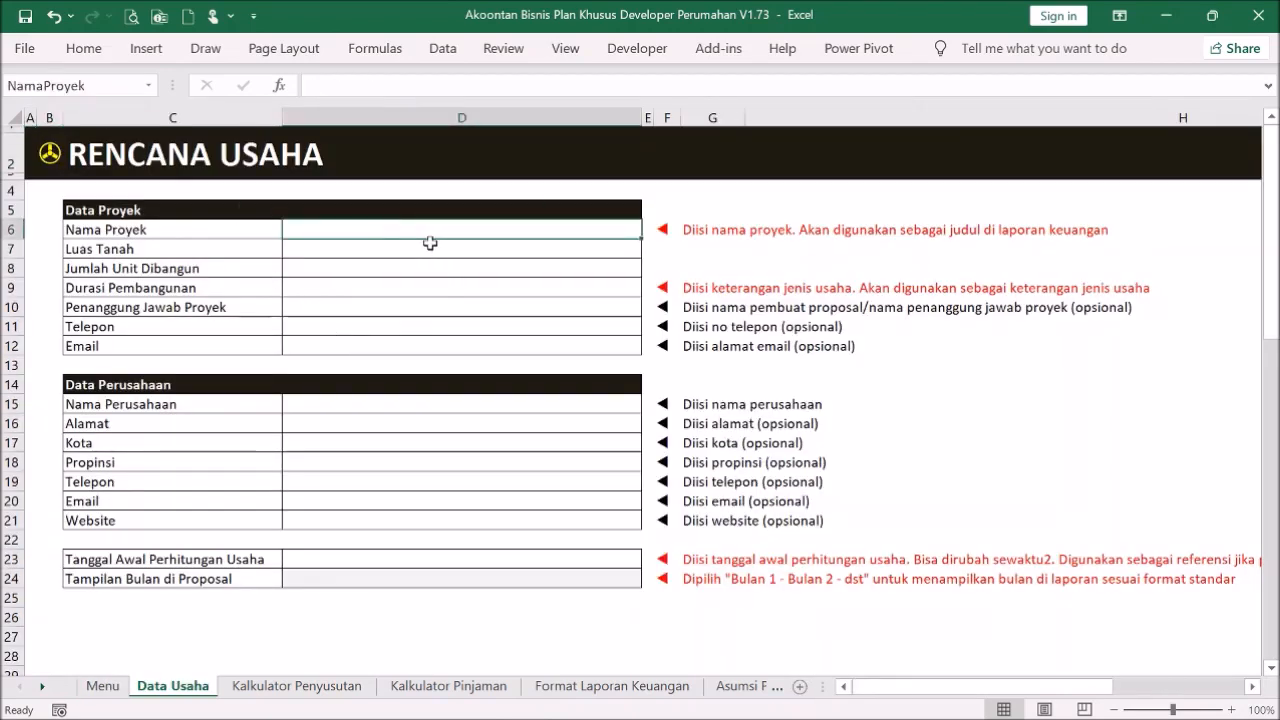
type("PERUMAHHA")
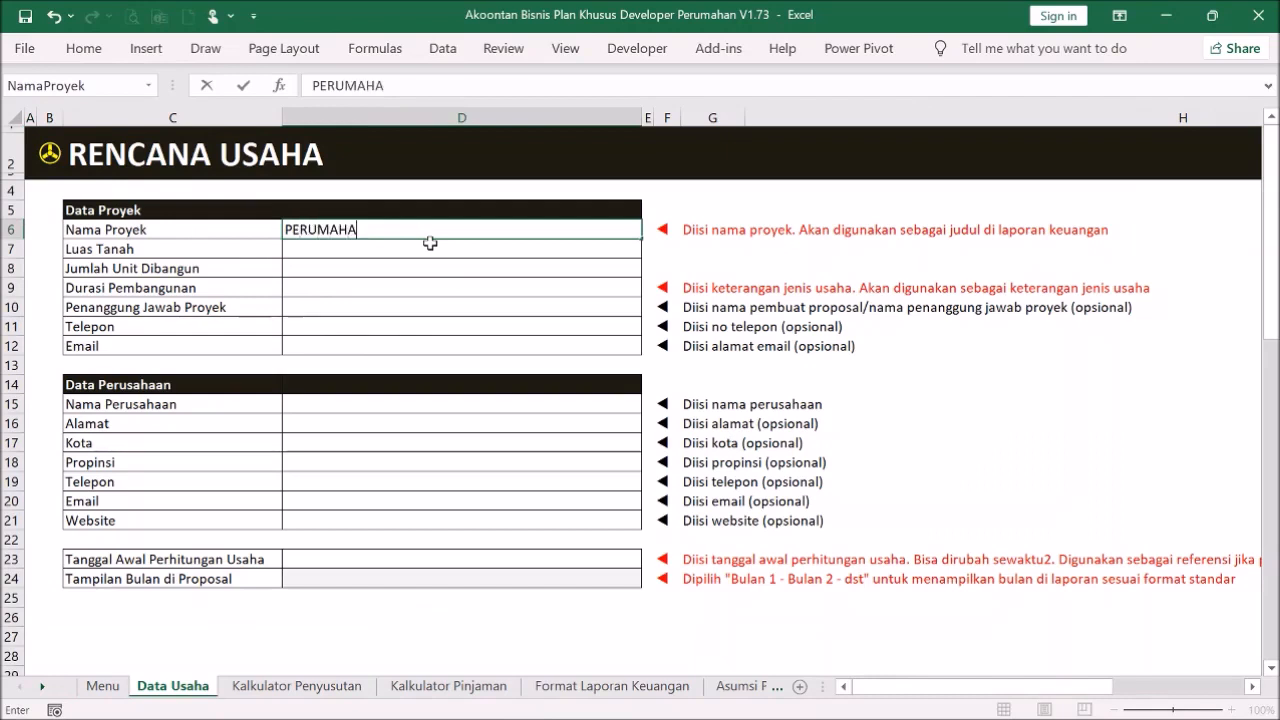
type("N MURNI MANTAP")
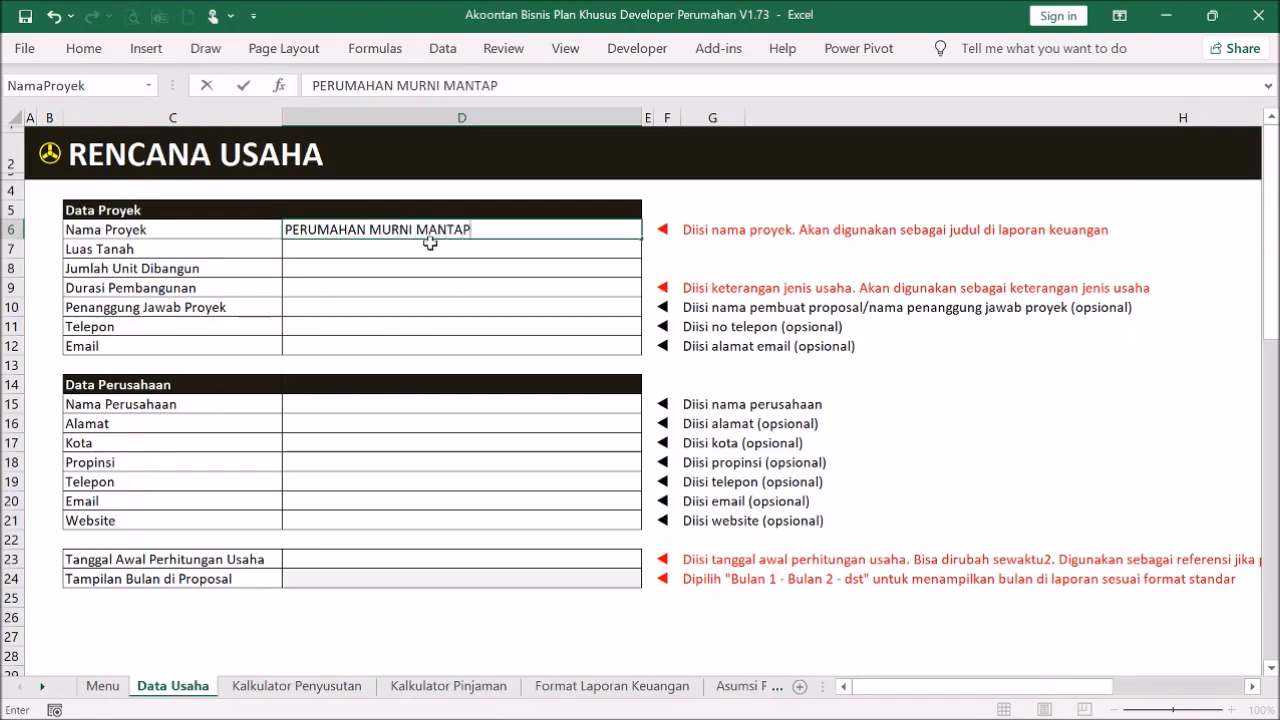
key("Return")
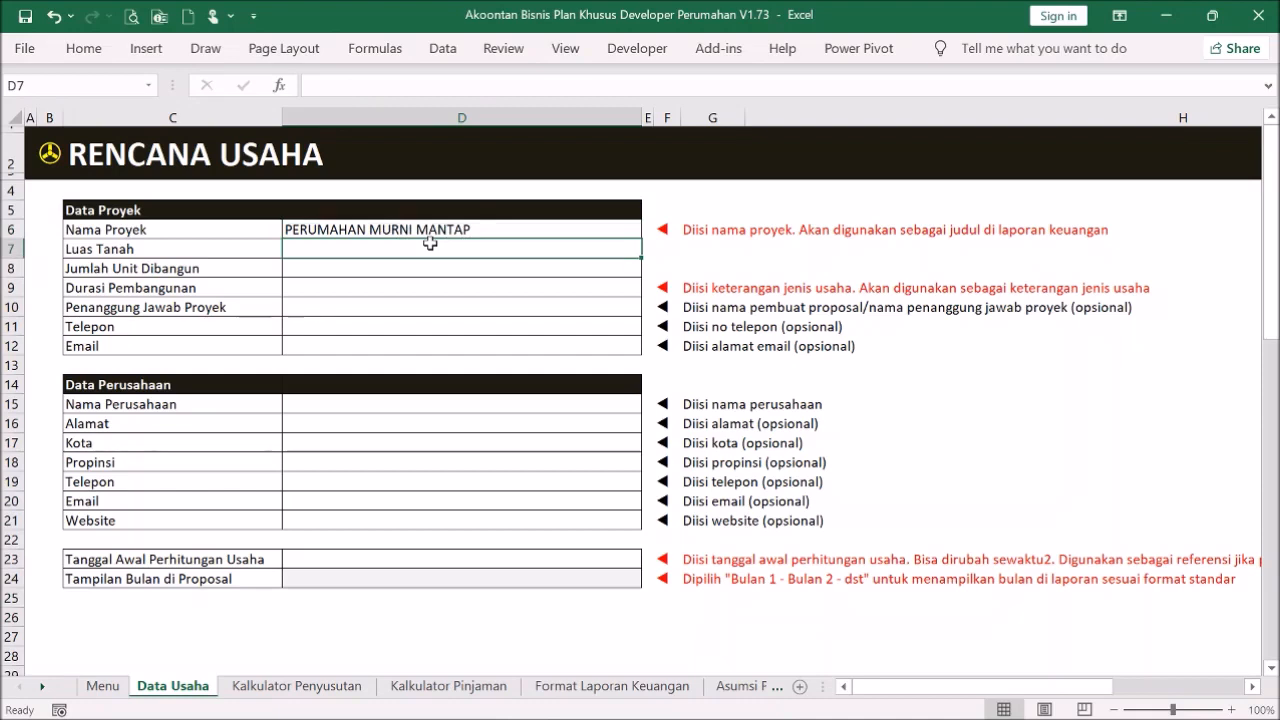
type("3200 m2")
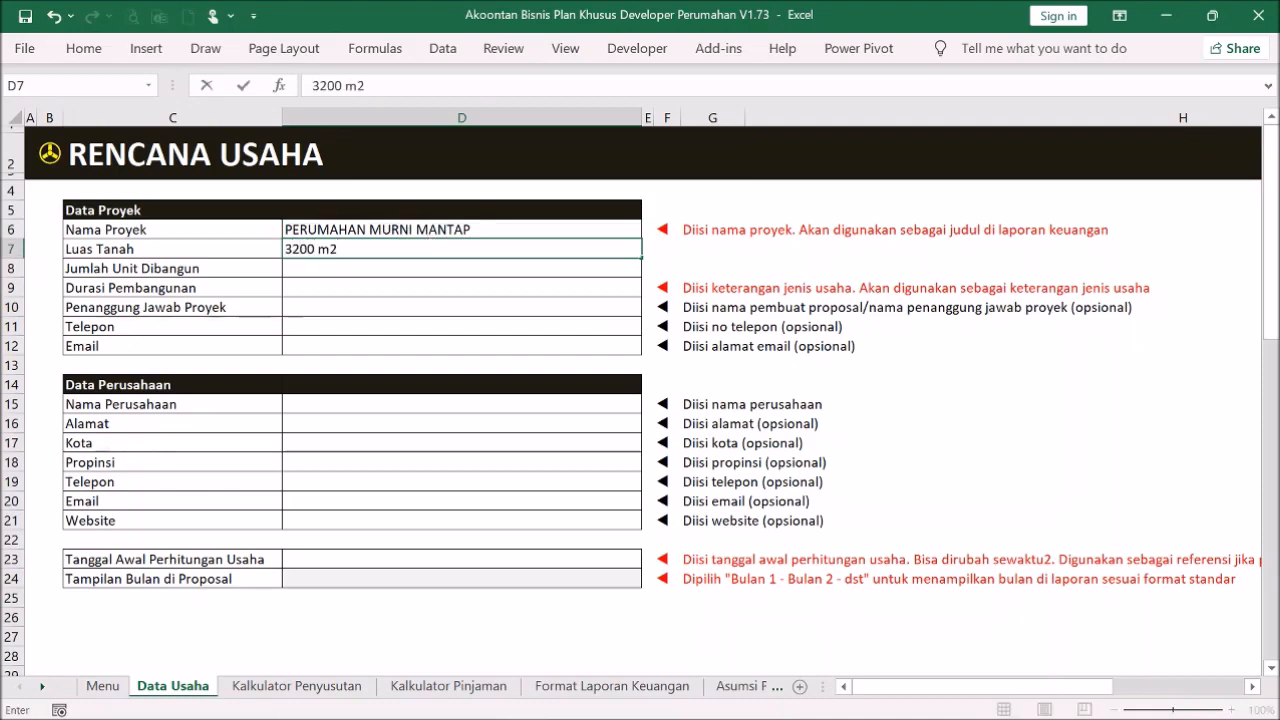
key("Return")
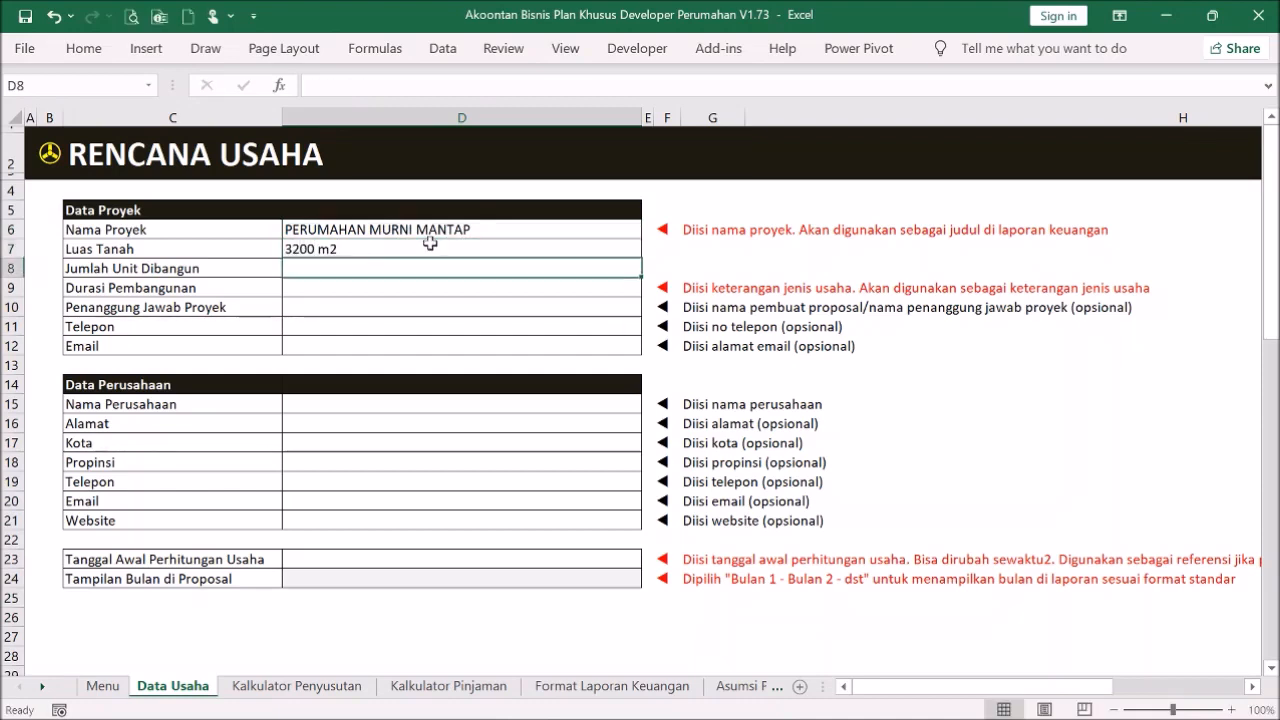
- Set the number of units built to 29 Unit and the construction duration to 24 Bulan in the project data
type("29 Unit")
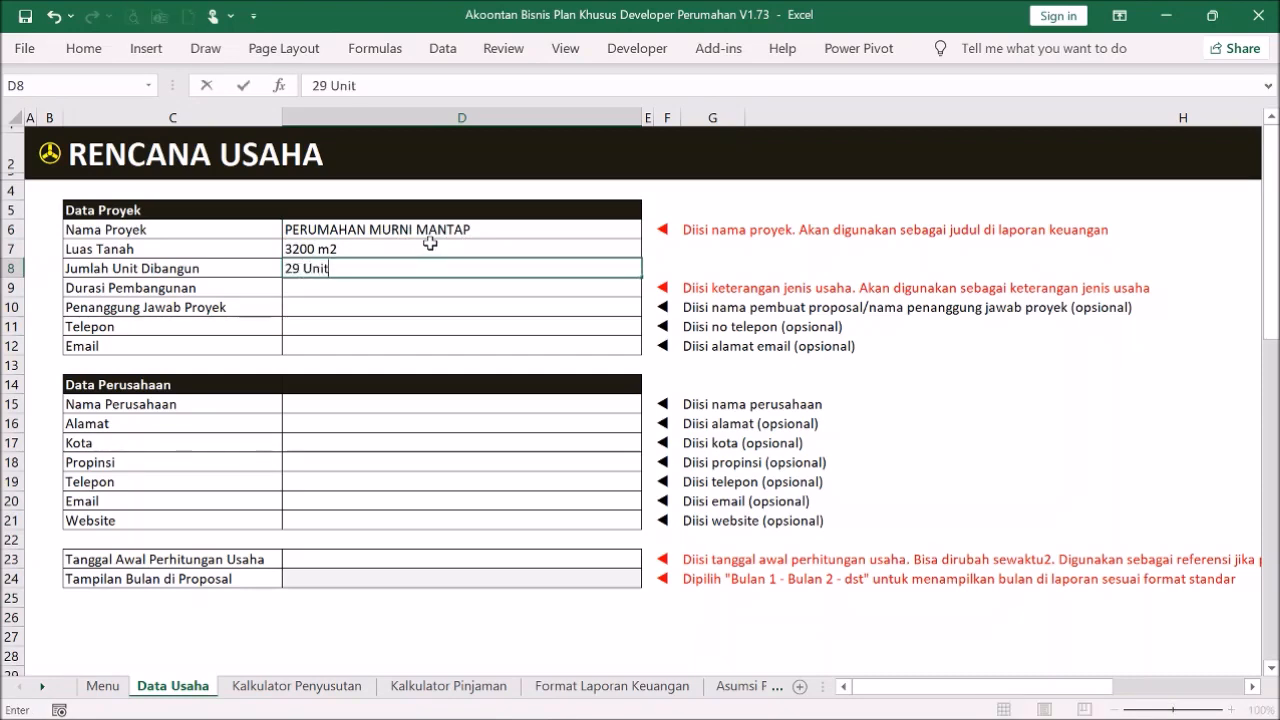
key("Return")
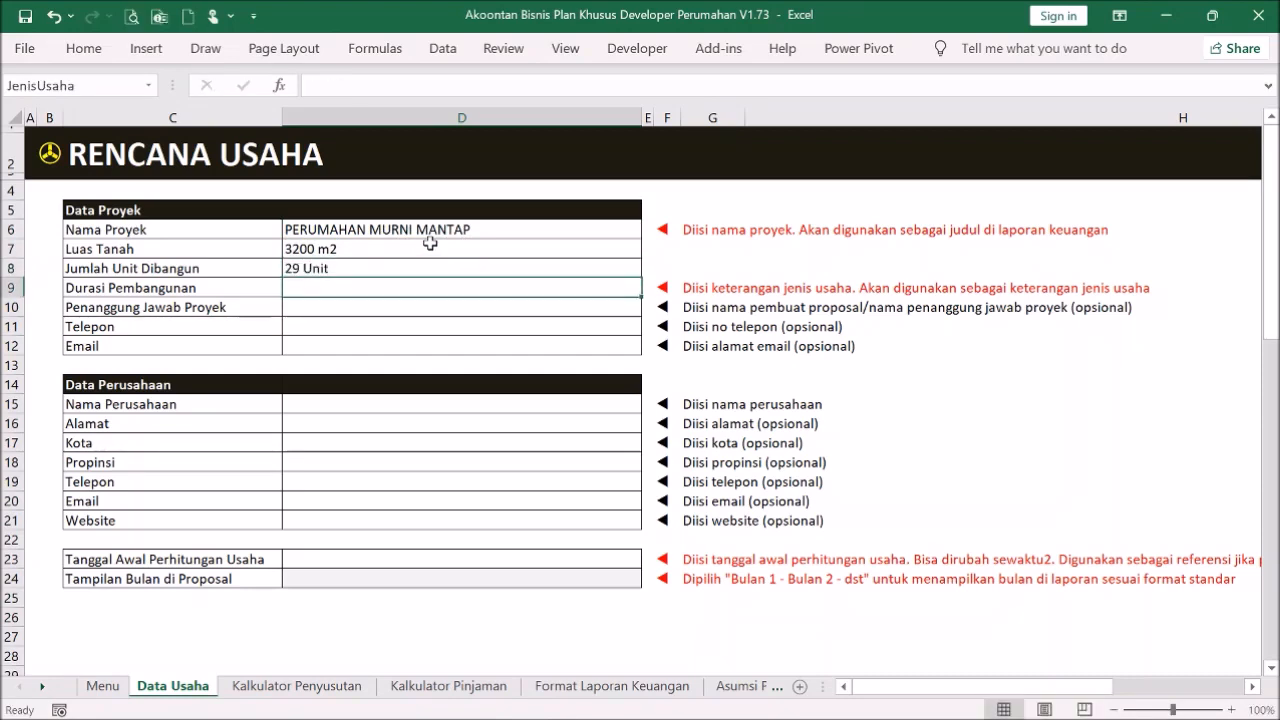
type("24 Bulan")
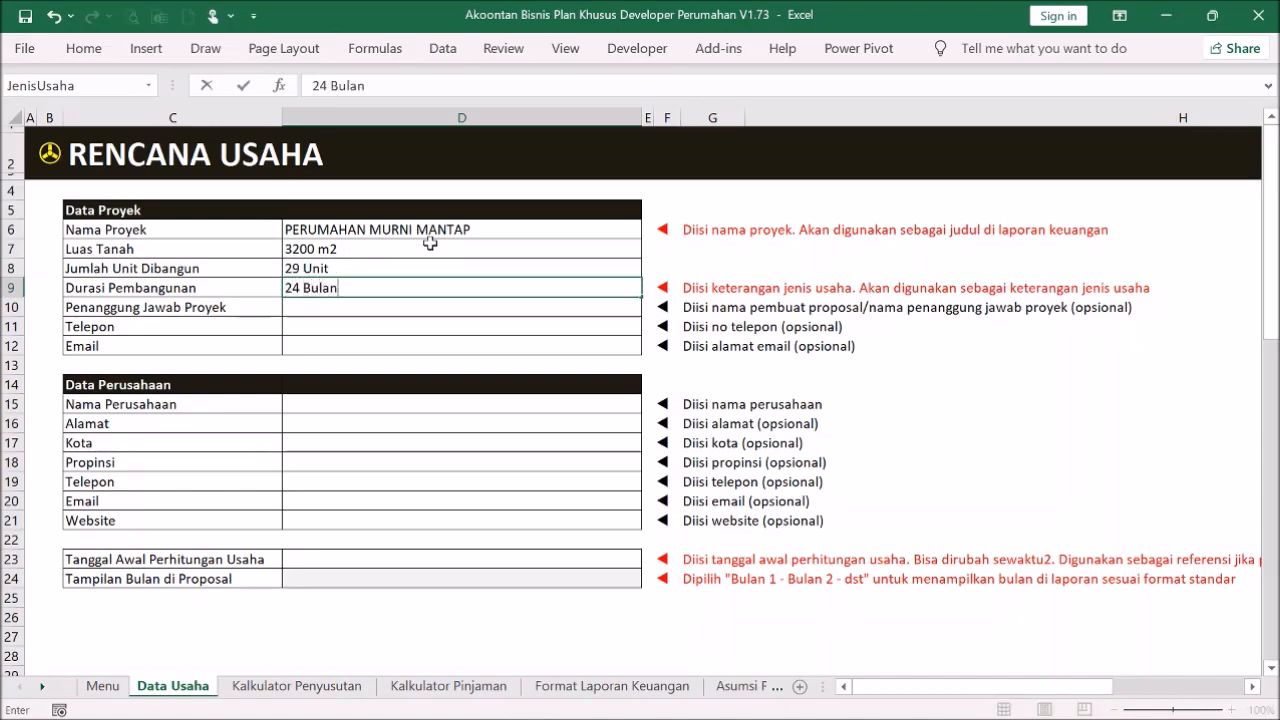
key("Return")
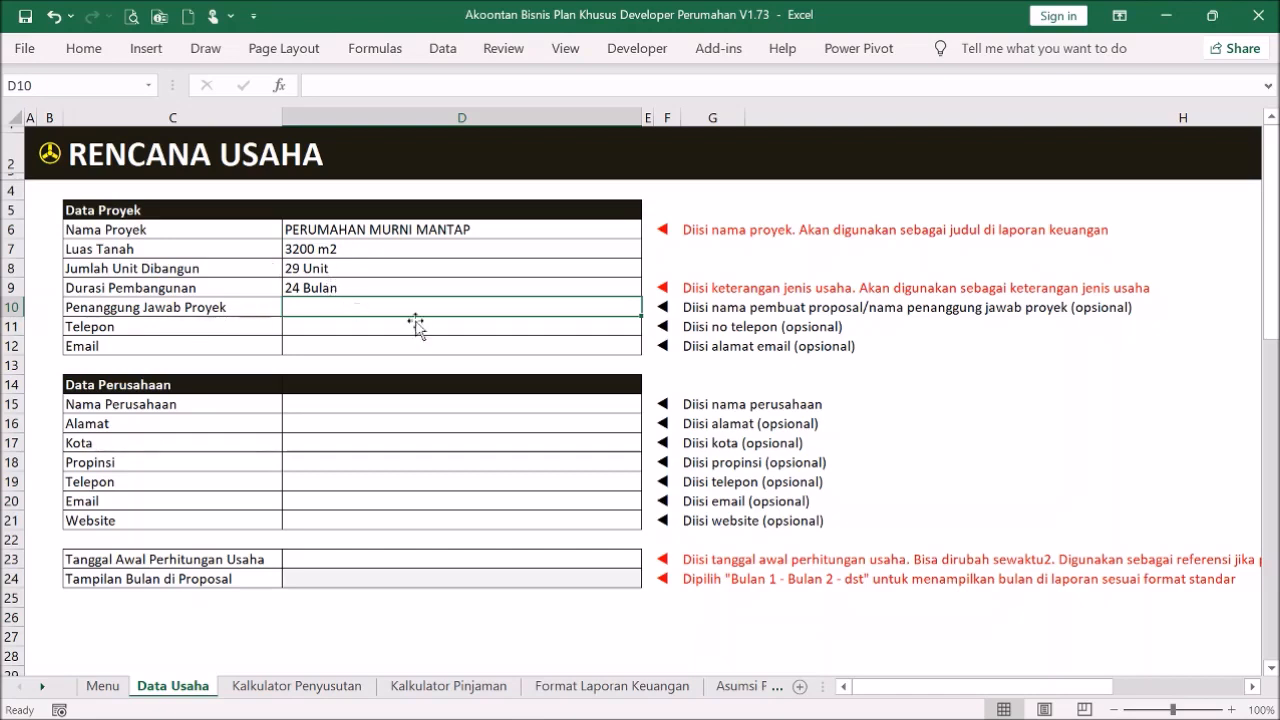
- Enter PT PEMBANGUNAN SEJATI as the company name (Nama Perusahaan) in the company data
left_click(434, 405)
type("PT PEMBANGUNAN SEJATI")
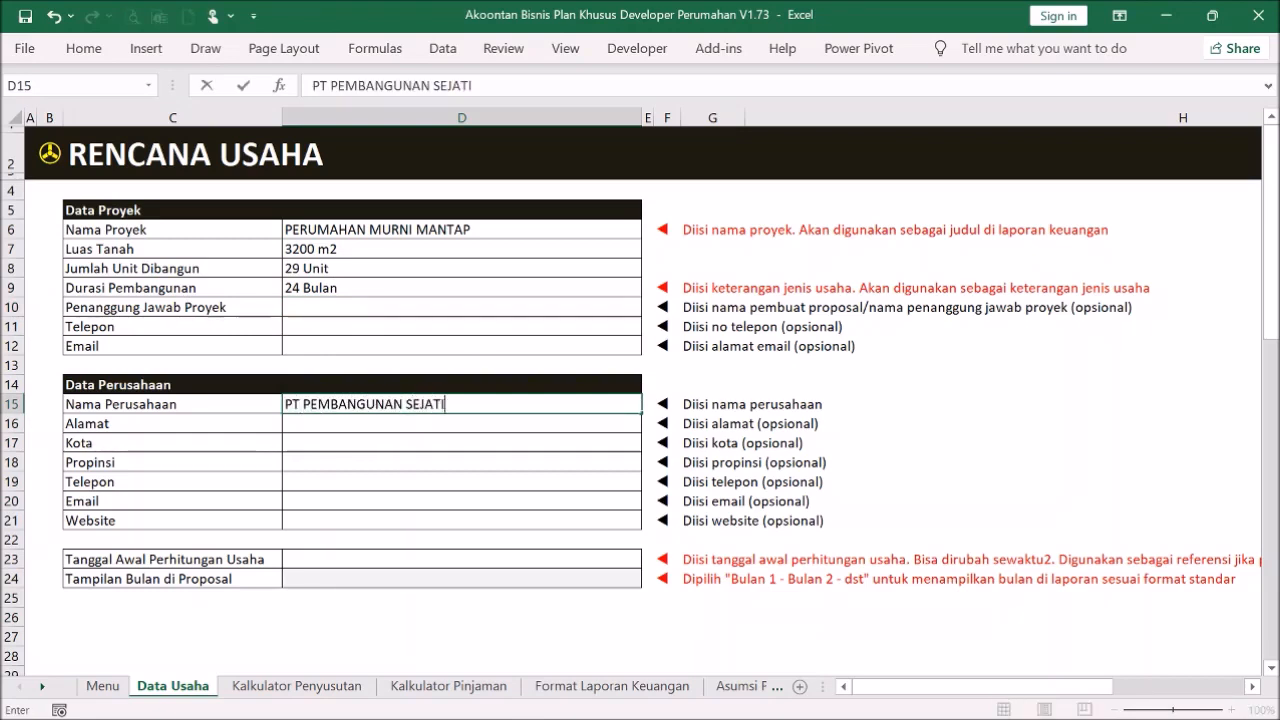
key("Return")
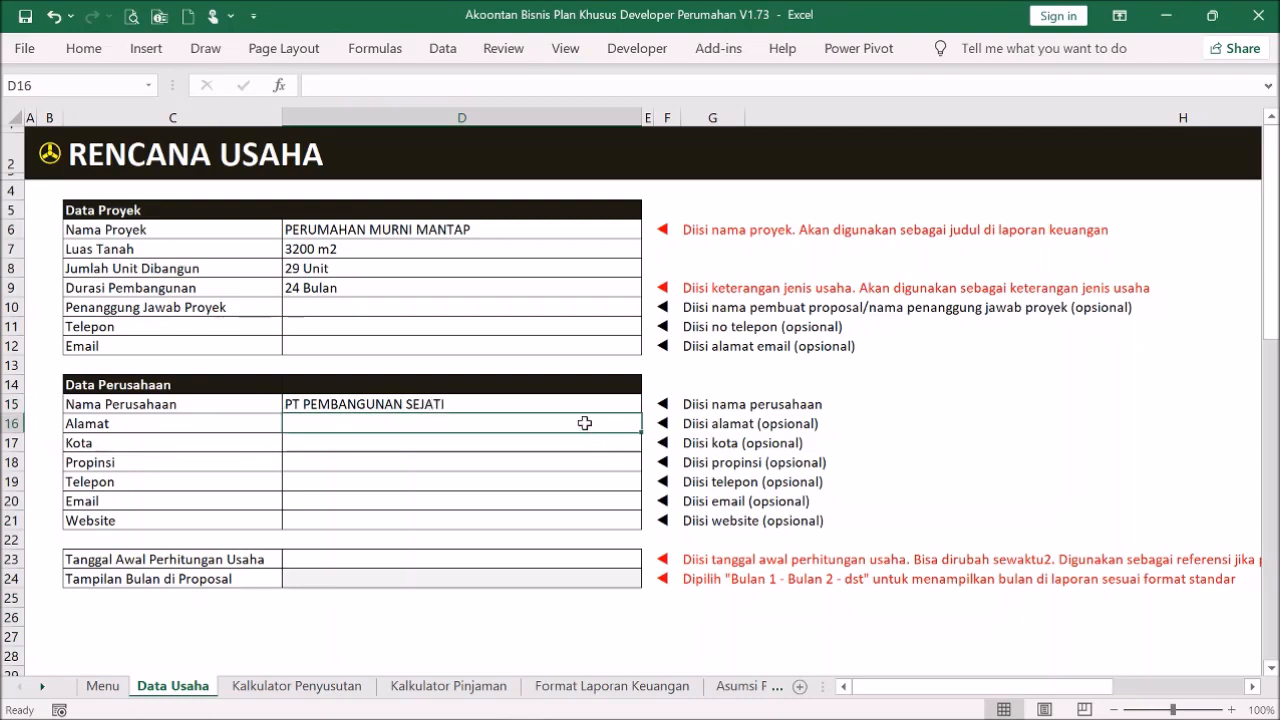
- Set the proposal's month display (Tampilan Bulan di Proposal) to "Bulan 1 - Bulan 2 - dst"
left_click(393, 564)
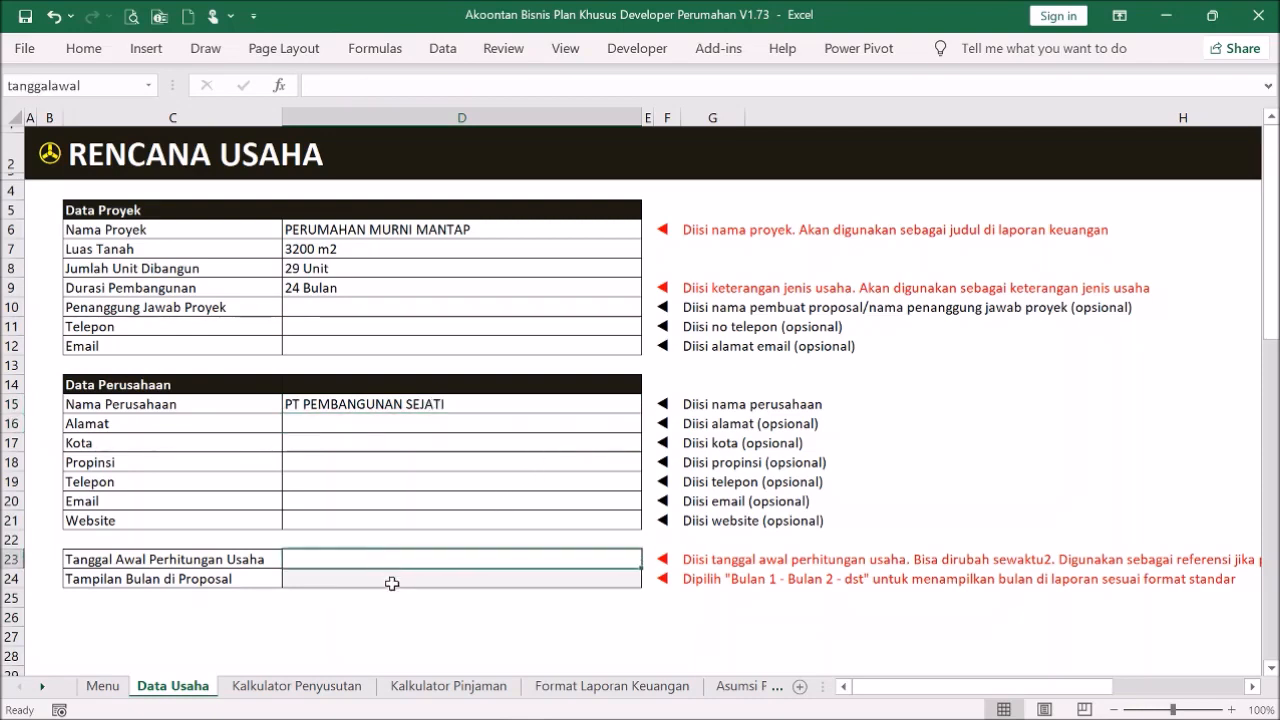
left_click(391, 584)
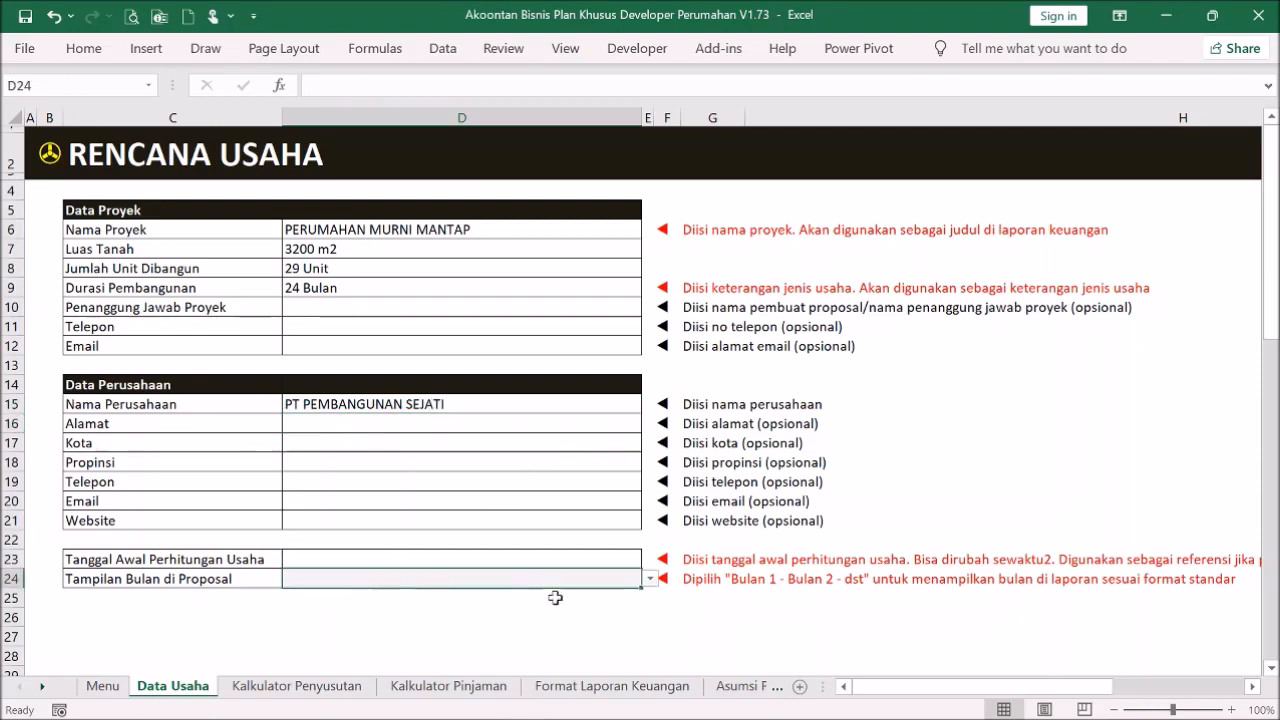
left_click(651, 580)
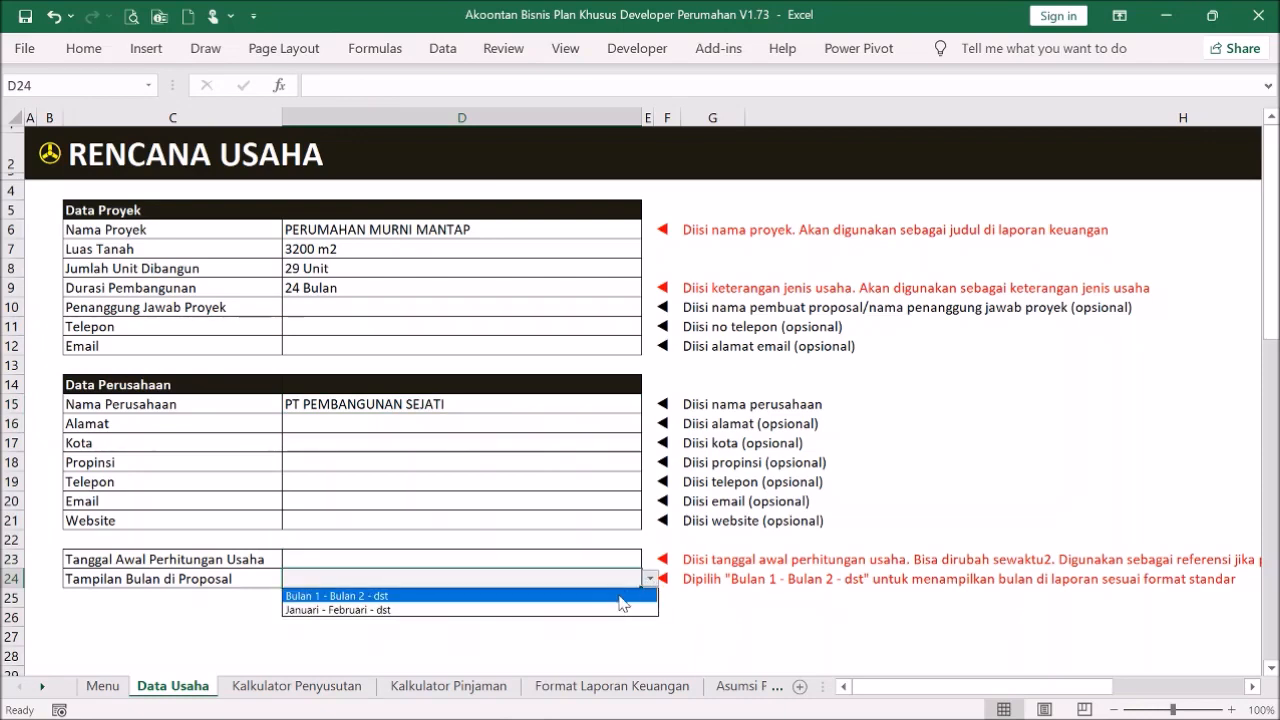
left_click(623, 575)
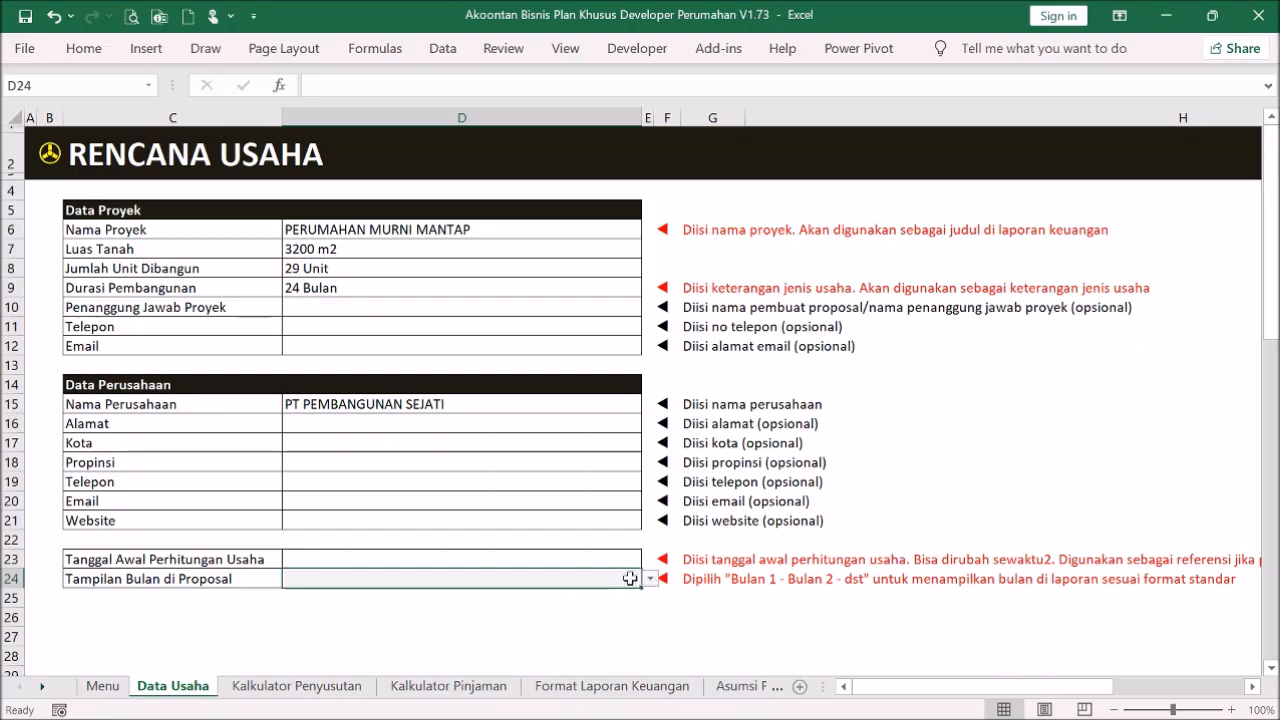
left_click(651, 579)
left_click(576, 597)
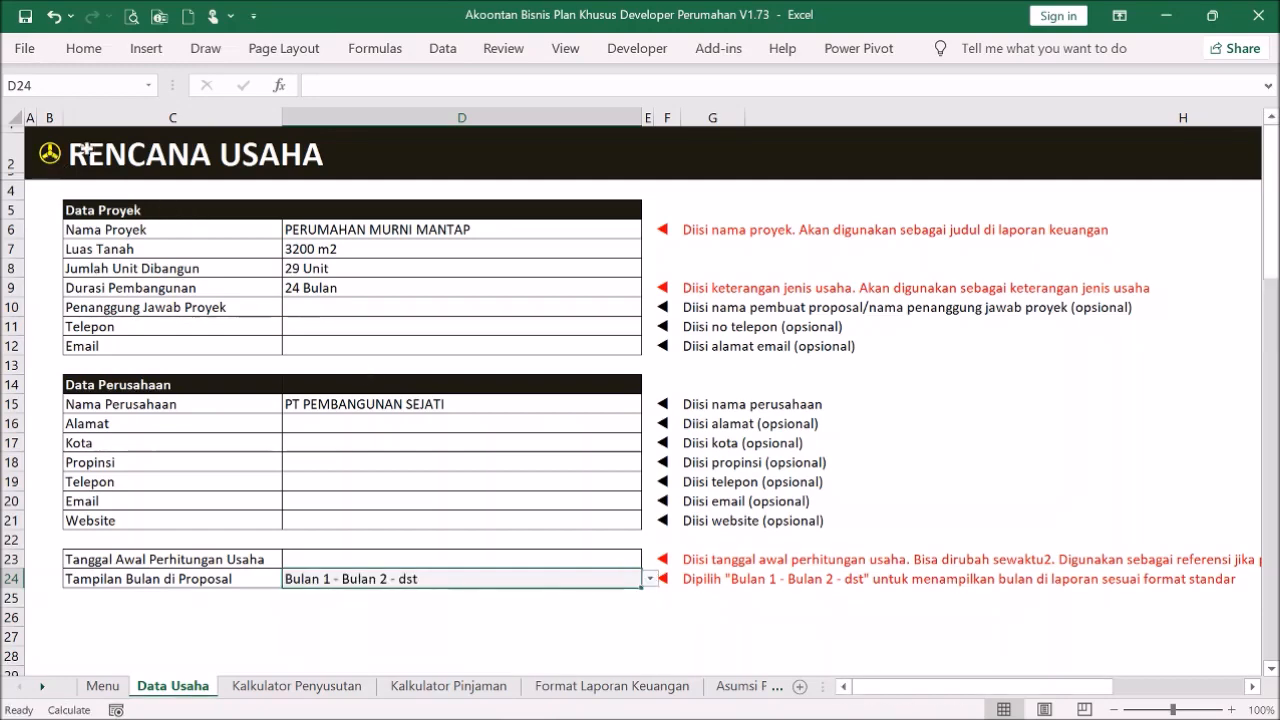
- Open the Penerimaan | Pengeluaran Kas projection from the main menu and check its month column headings
left_click(48, 153)
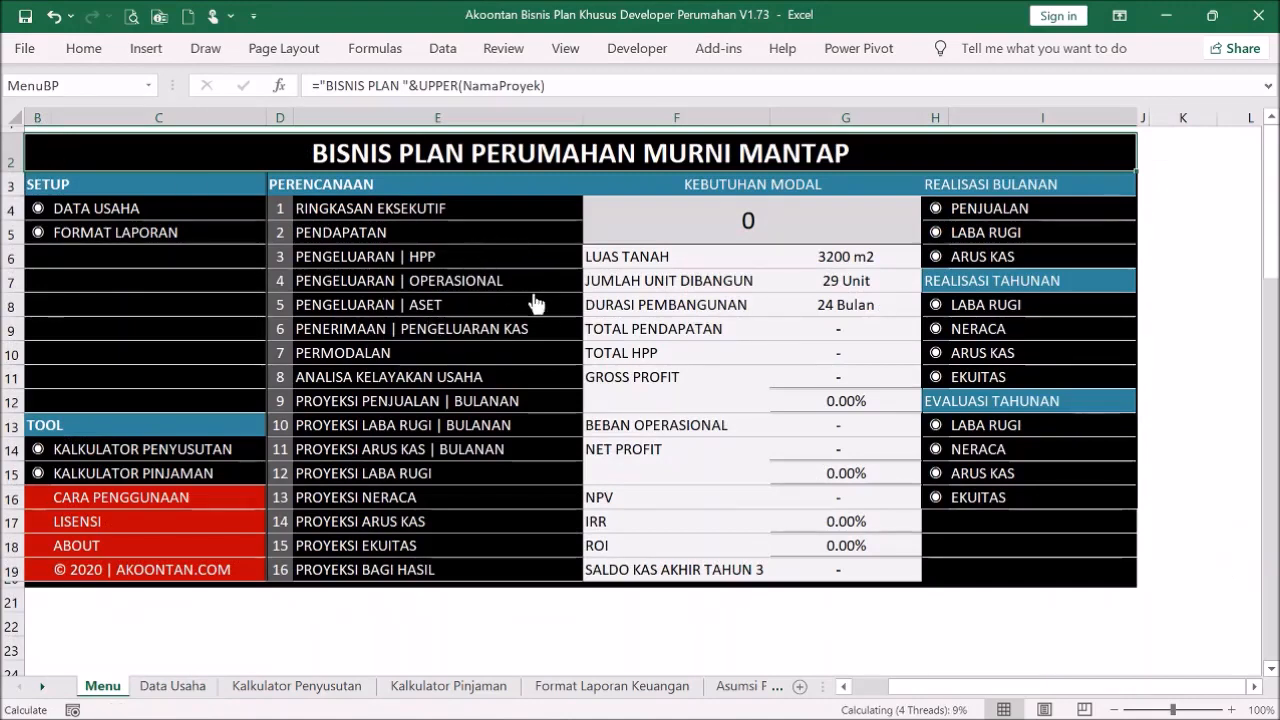
left_click(518, 337)
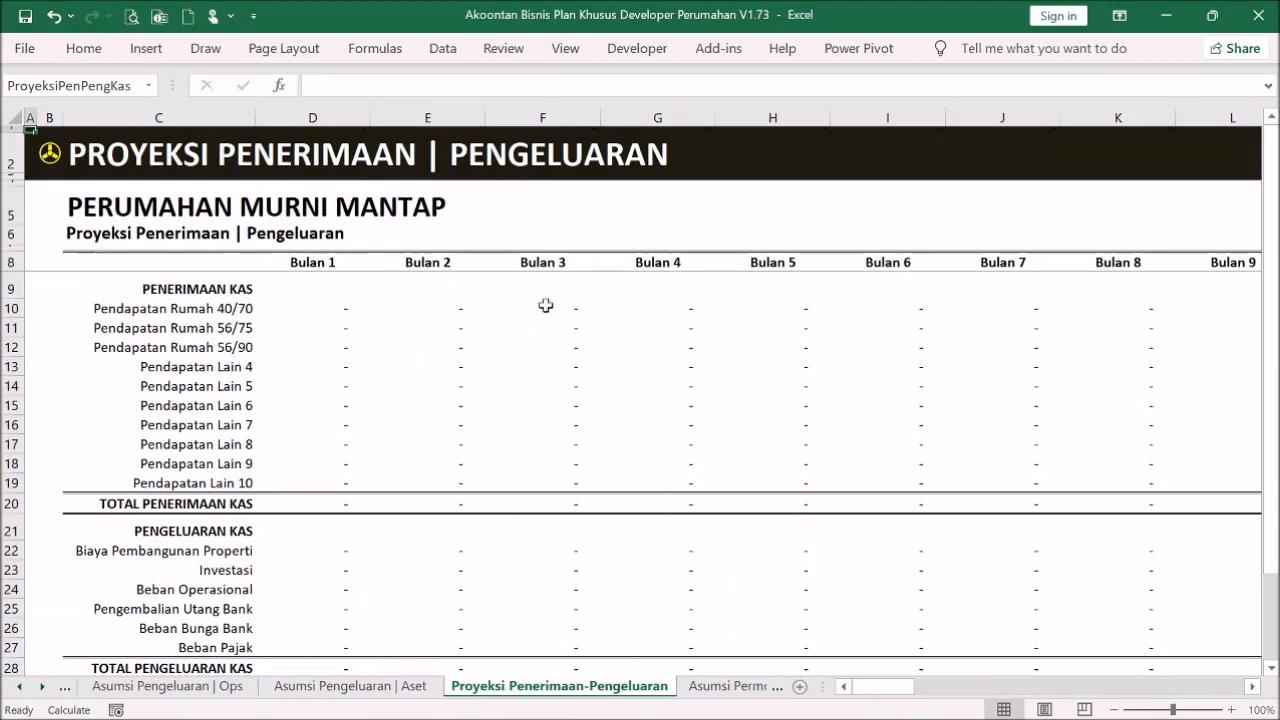
left_click(320, 262)
left_click_drag(320, 262, 449, 260)
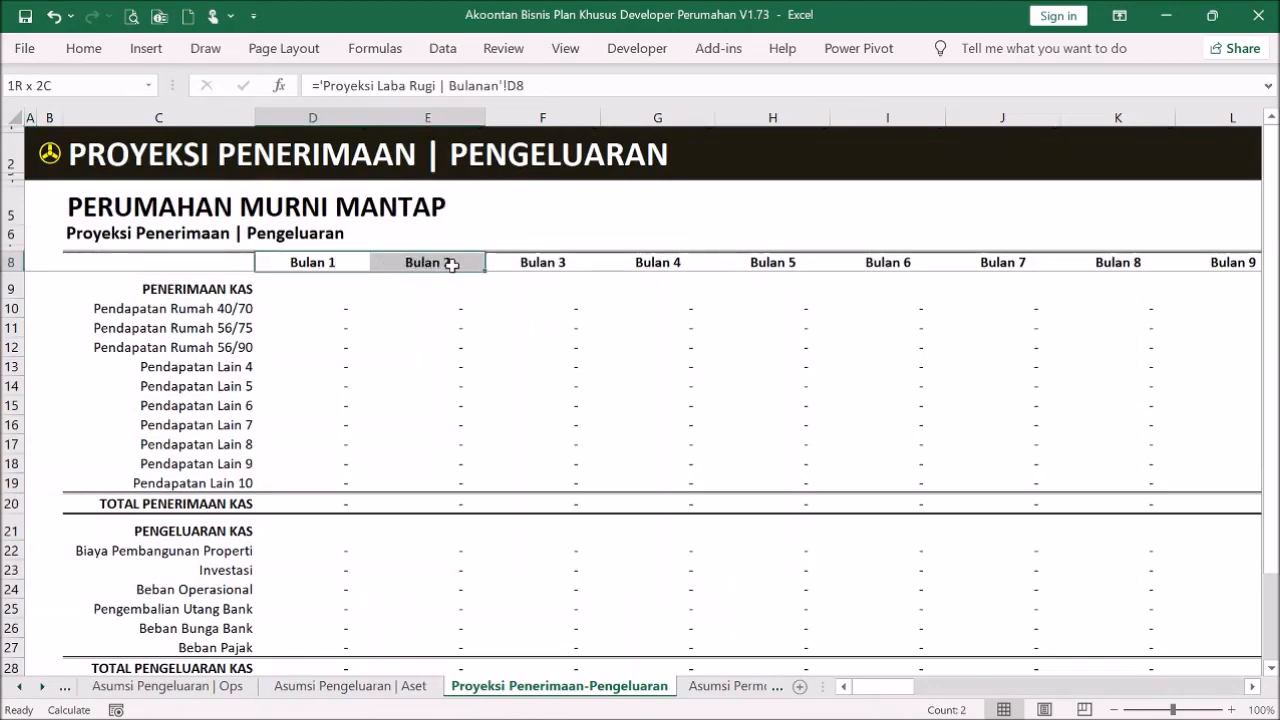
left_click(536, 262)
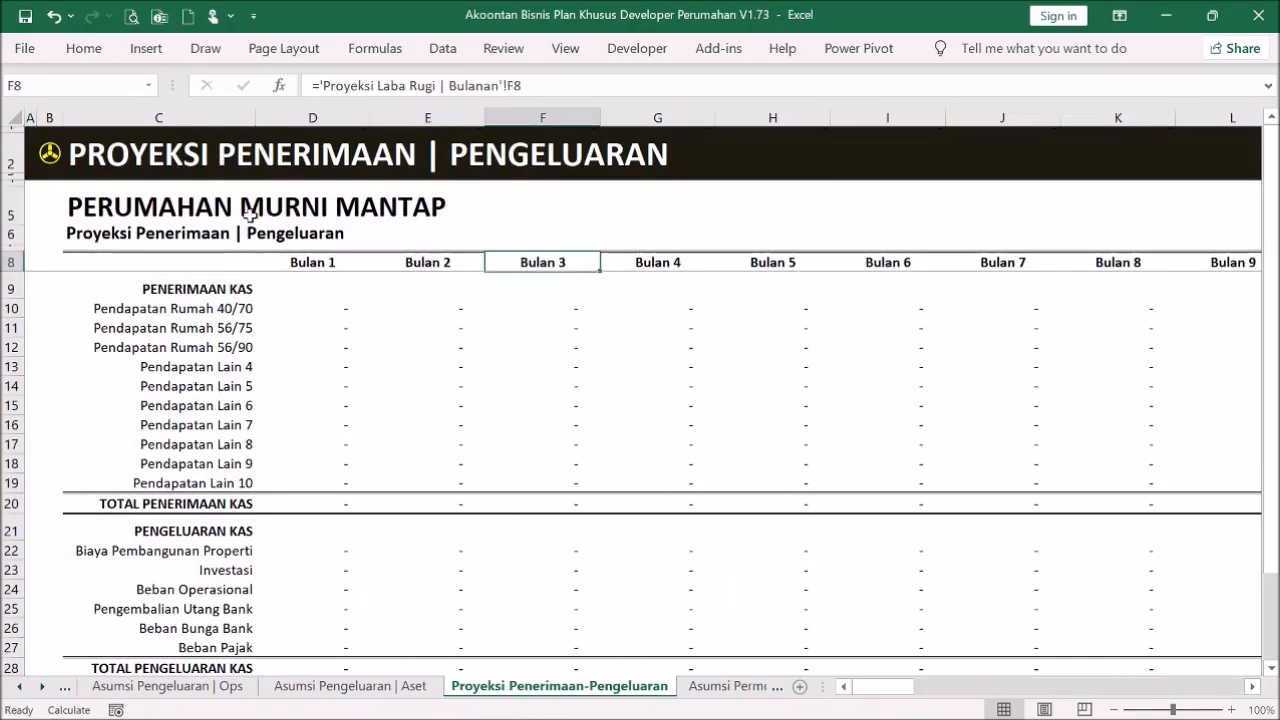
- Return to the business data sheet and set the proposal's month display (Tampilan Bulan di Proposal) to "Januari - Februari - dst"
left_click(49, 153)
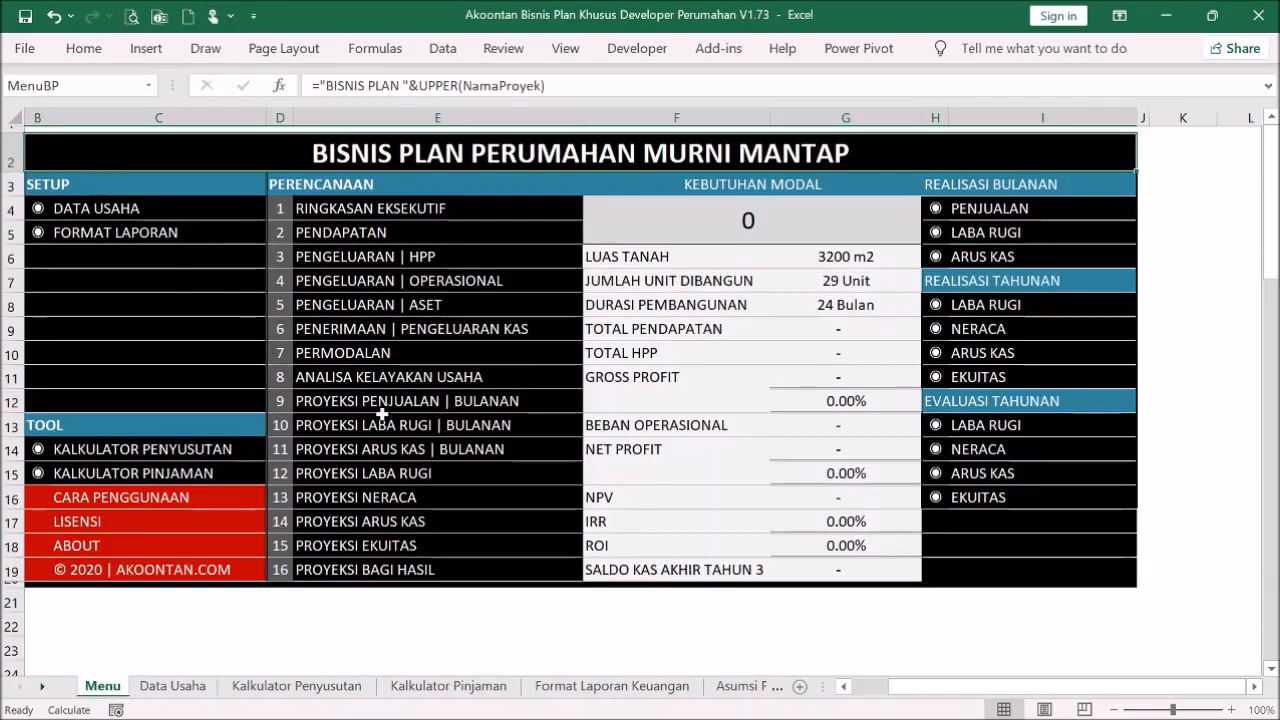
left_click(160, 232)
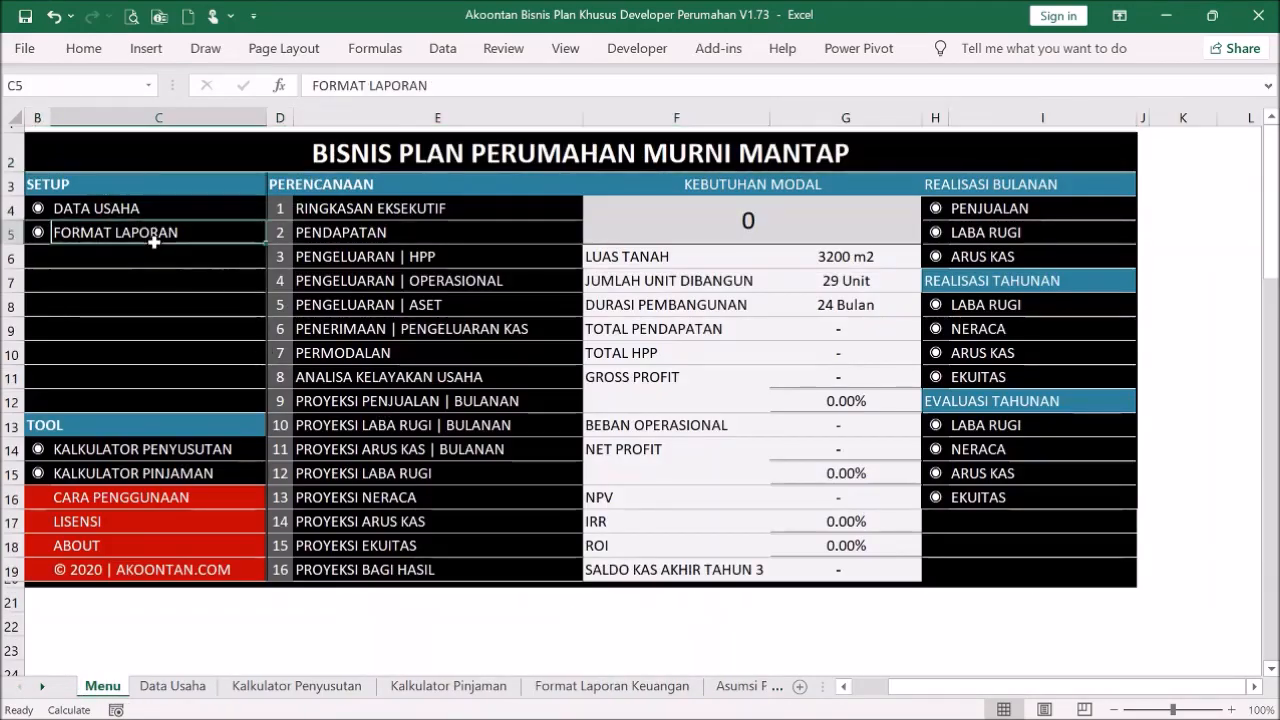
left_click(75, 212)
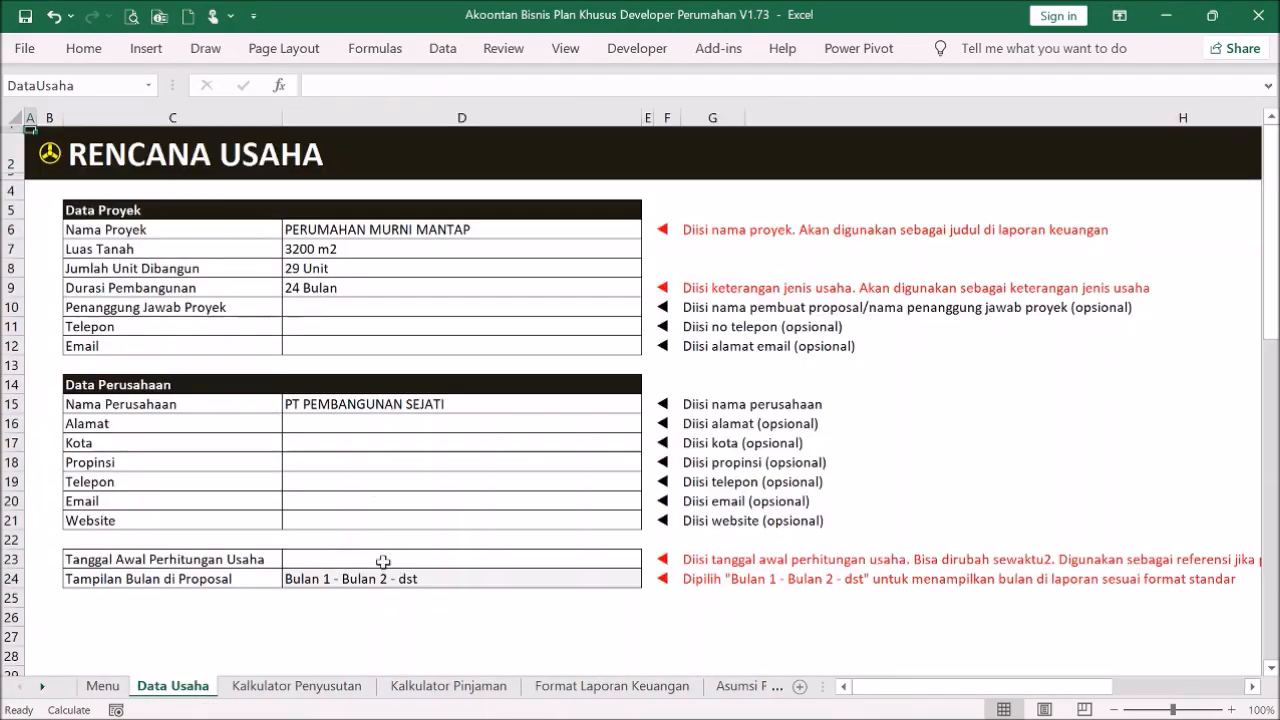
left_click(414, 577)
left_click(650, 580)
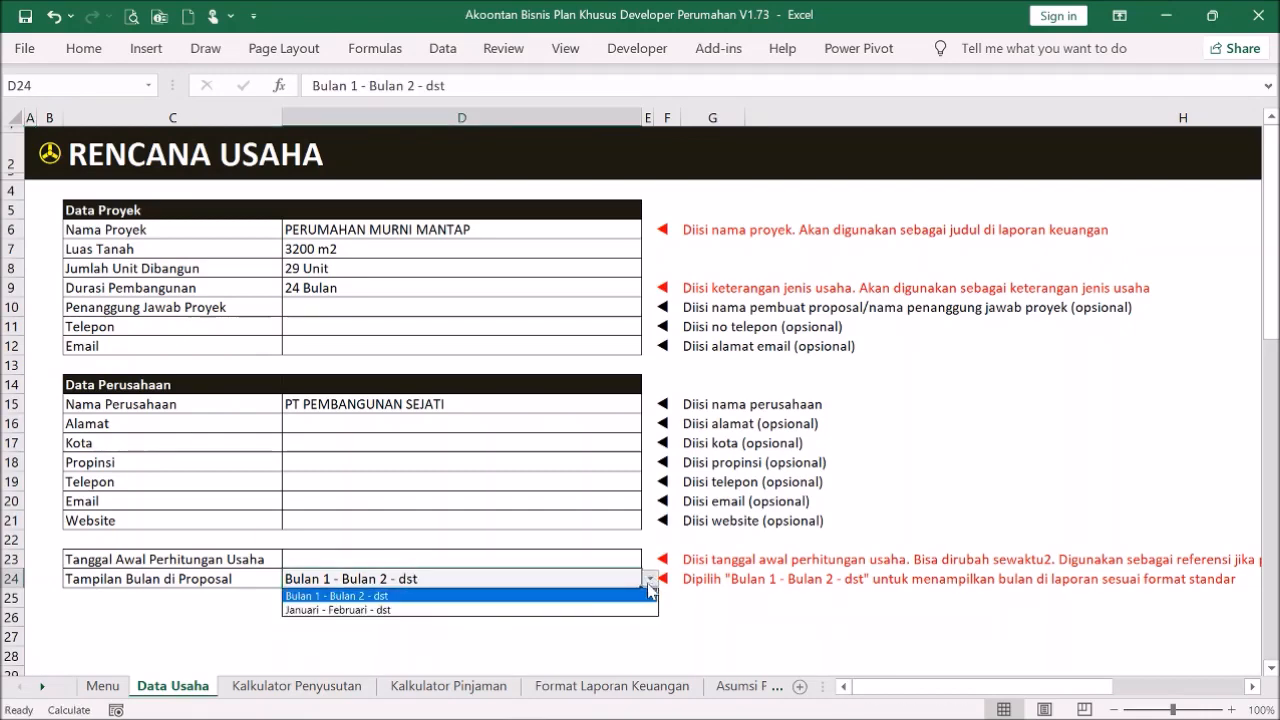
left_click(542, 609)
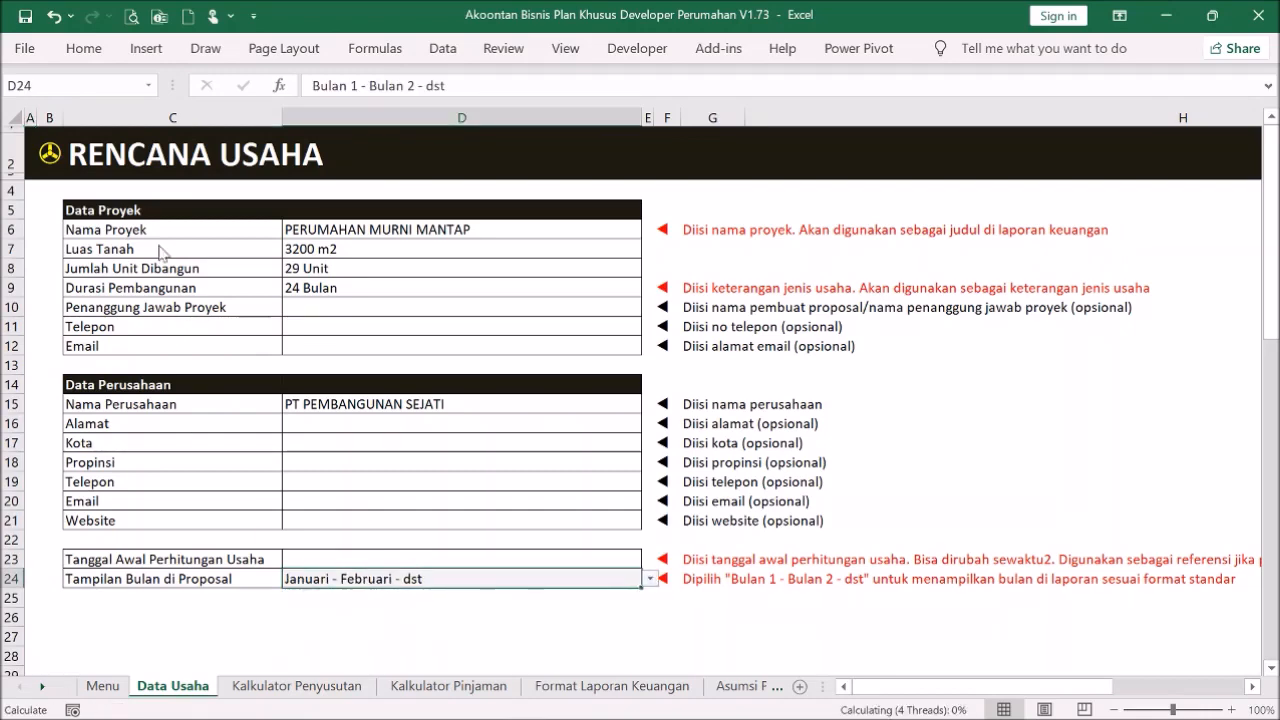
- Open the Penerimaan | Pengeluaran Kas projection and check how its column headings show calendar months
left_click(50, 153)
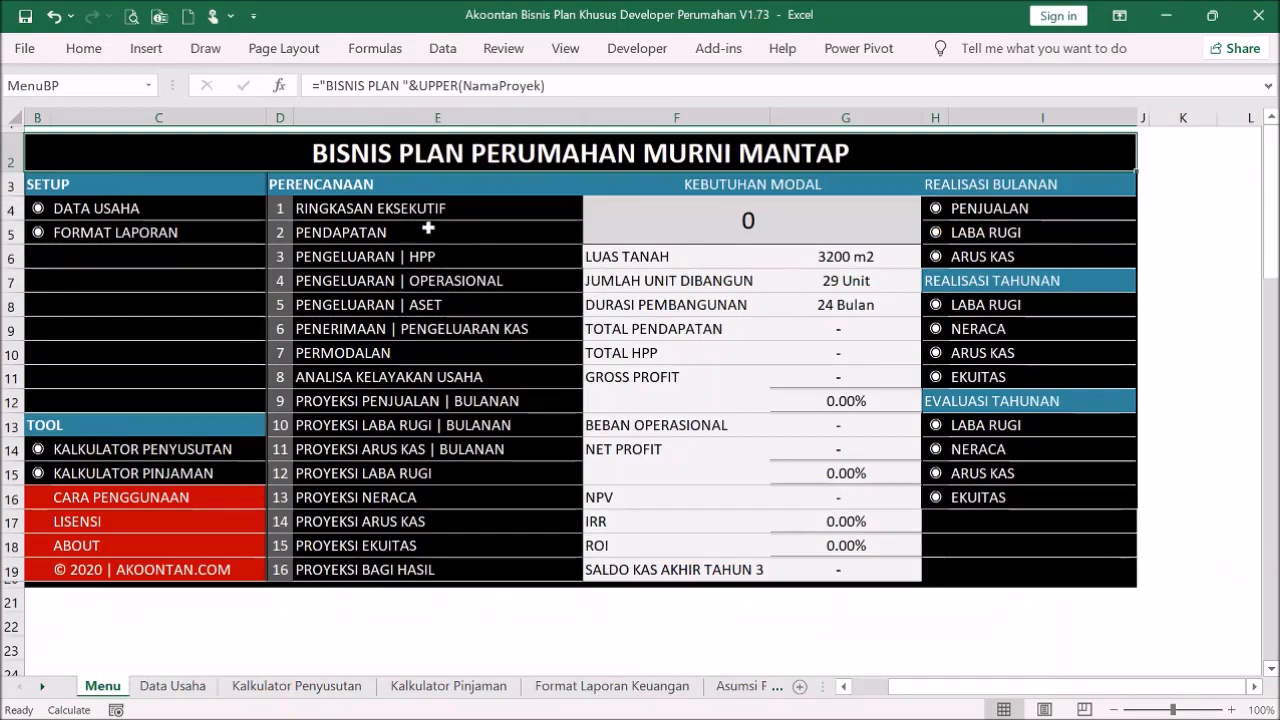
left_click(444, 331)
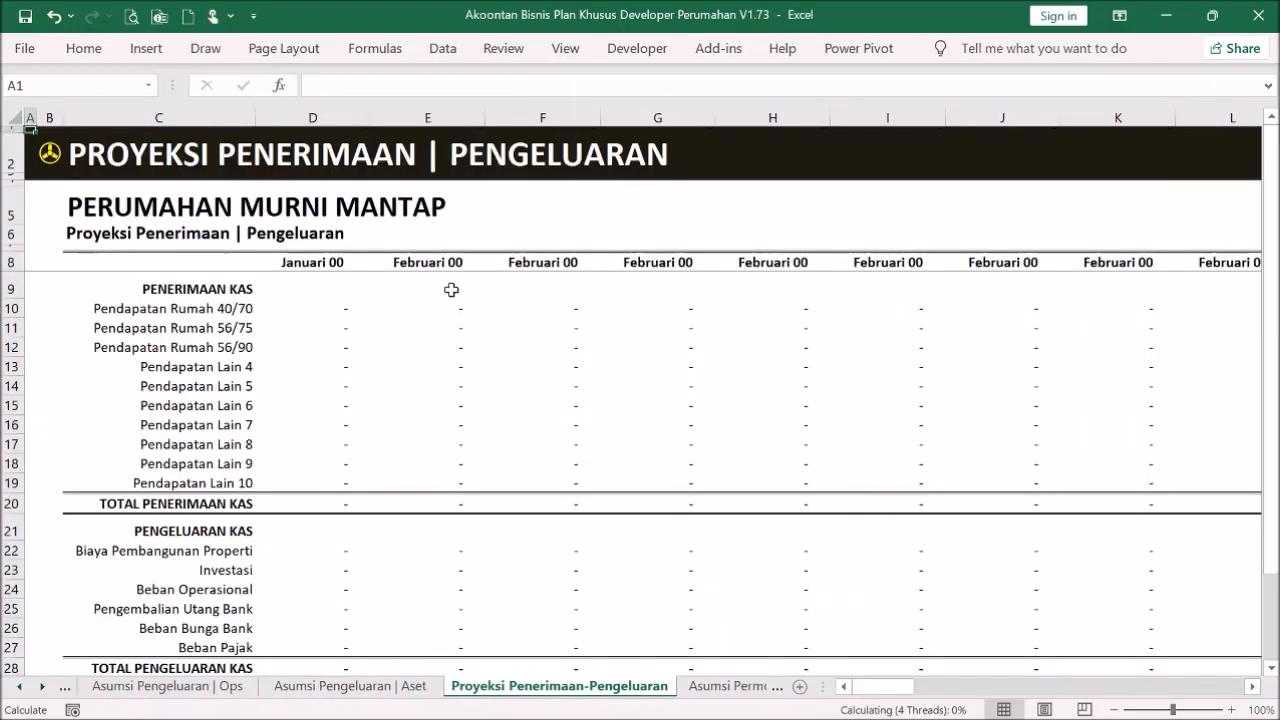
left_click(344, 263)
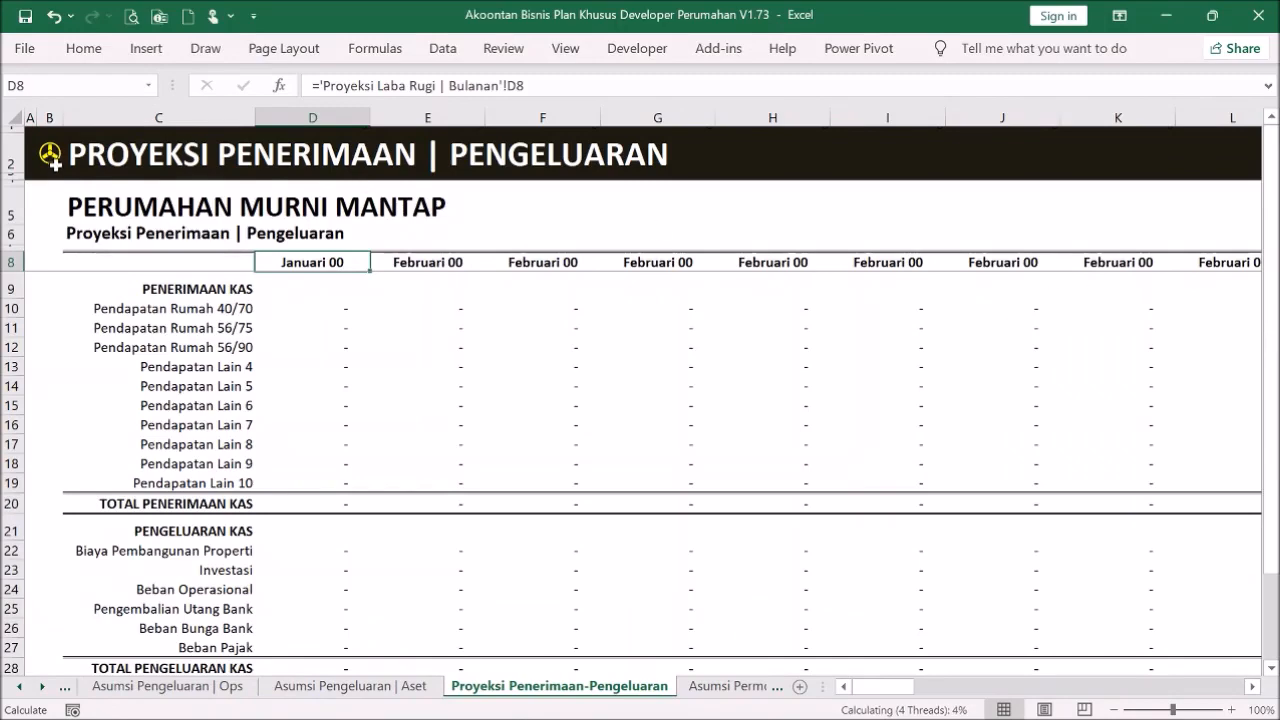
- Enter 1 March 21 as the calculation start date (Tanggal Awal Perhitungan Usaha) in the business data
left_click(49, 155)
left_click(97, 220)
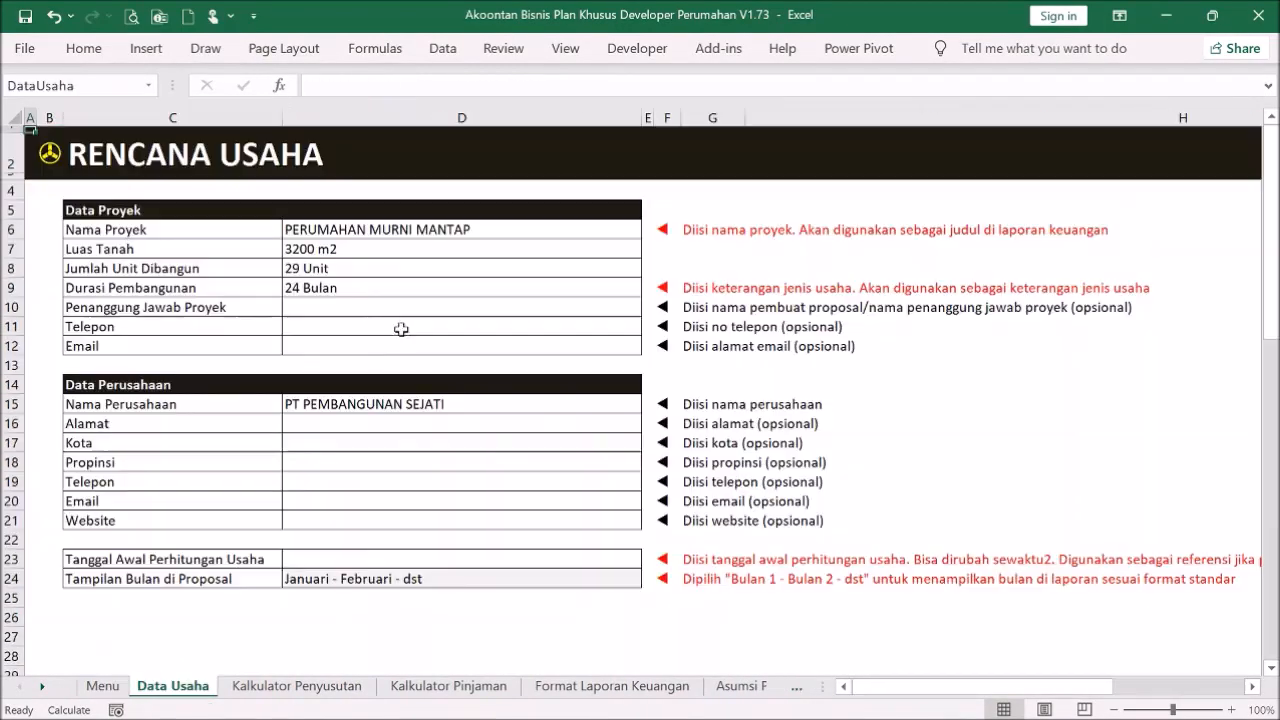
left_click(368, 559)
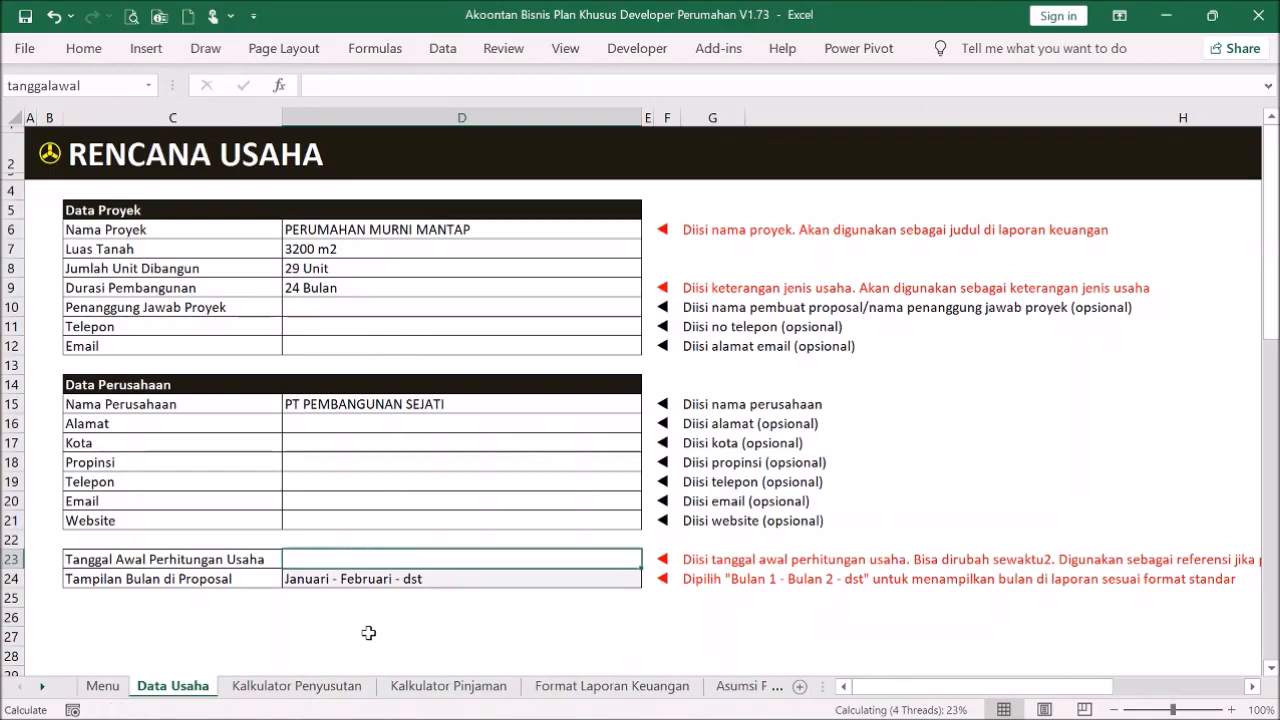
type("1")
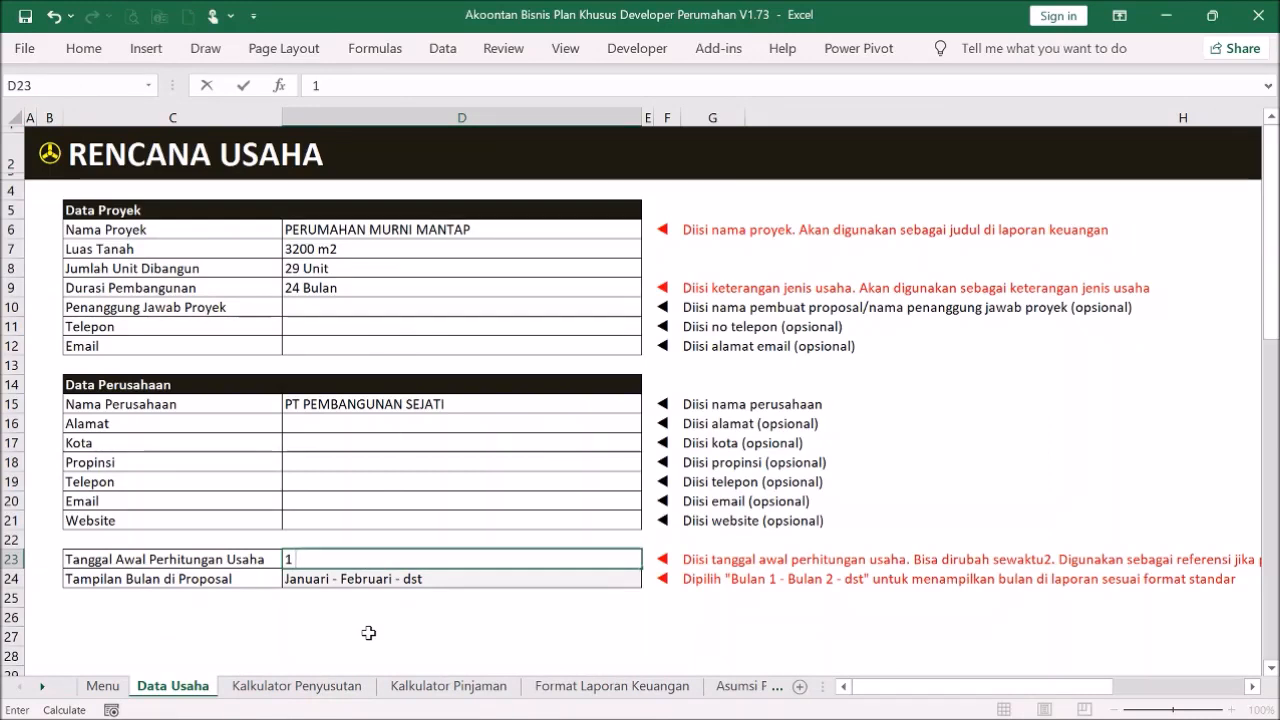
type(" Mar 21")
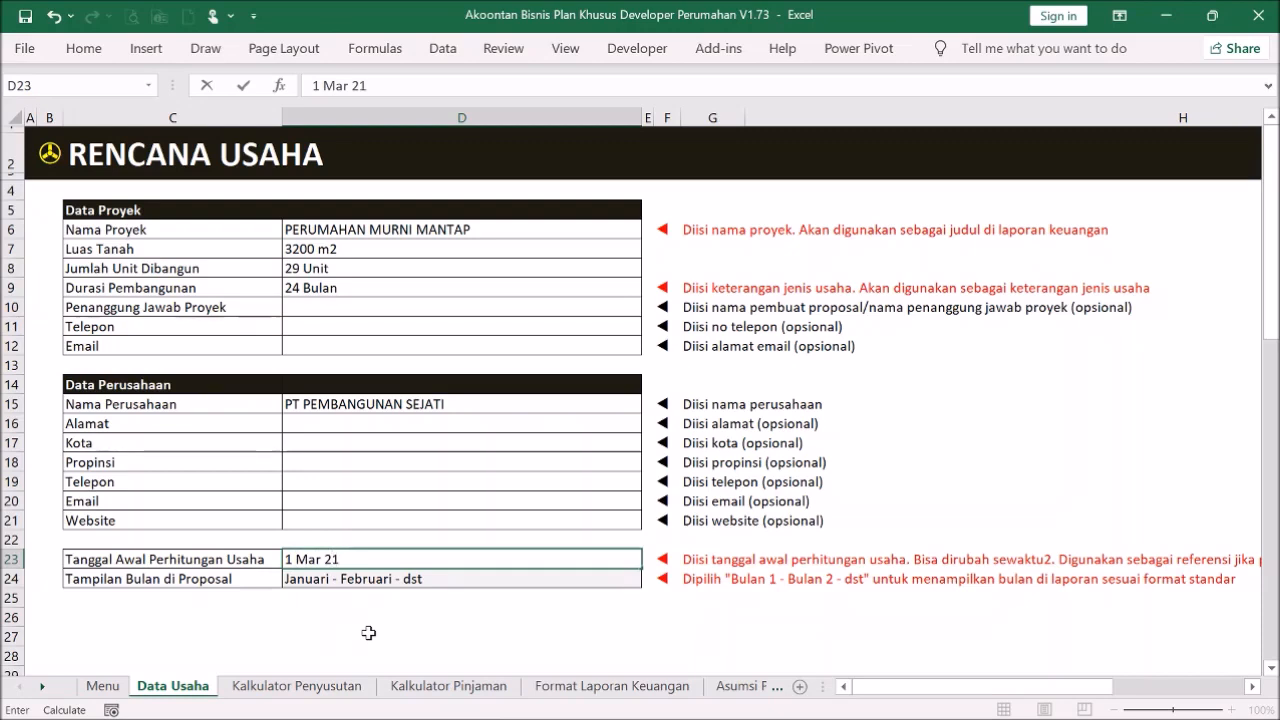
key("BackSpace")
key("BackSpace")
key("BackSpace")
type("ch 21")
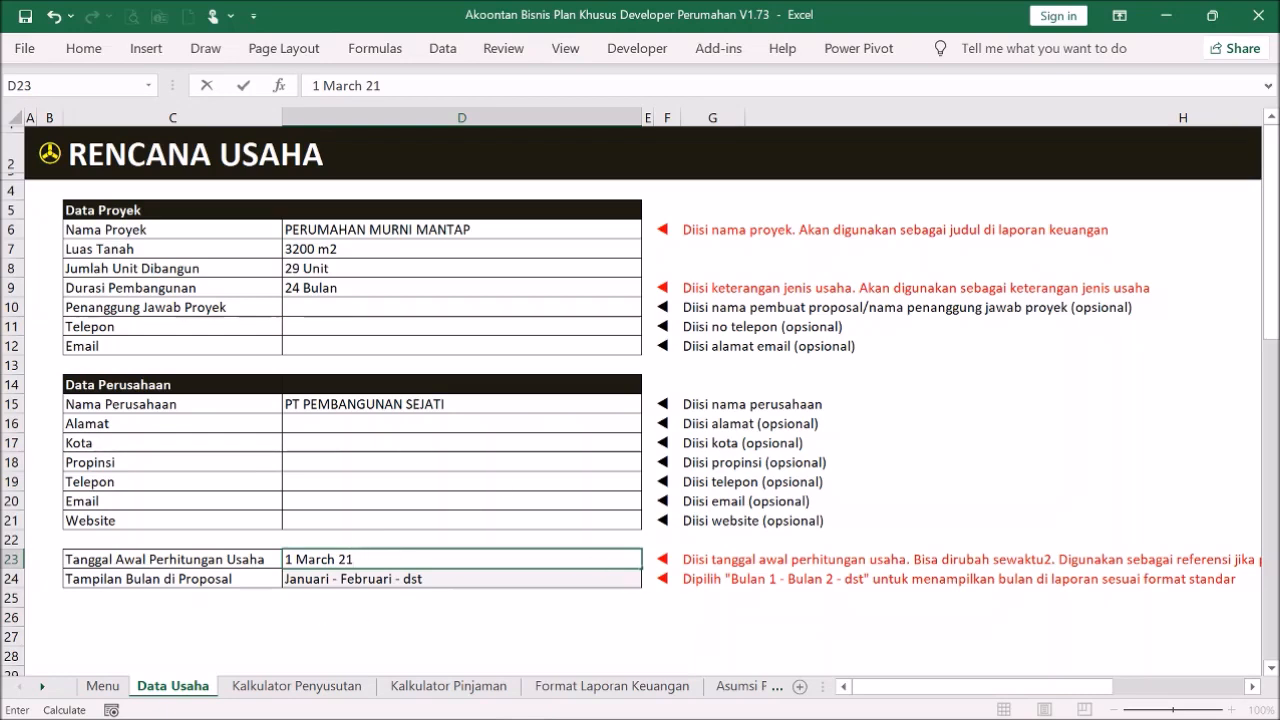
key("Return")
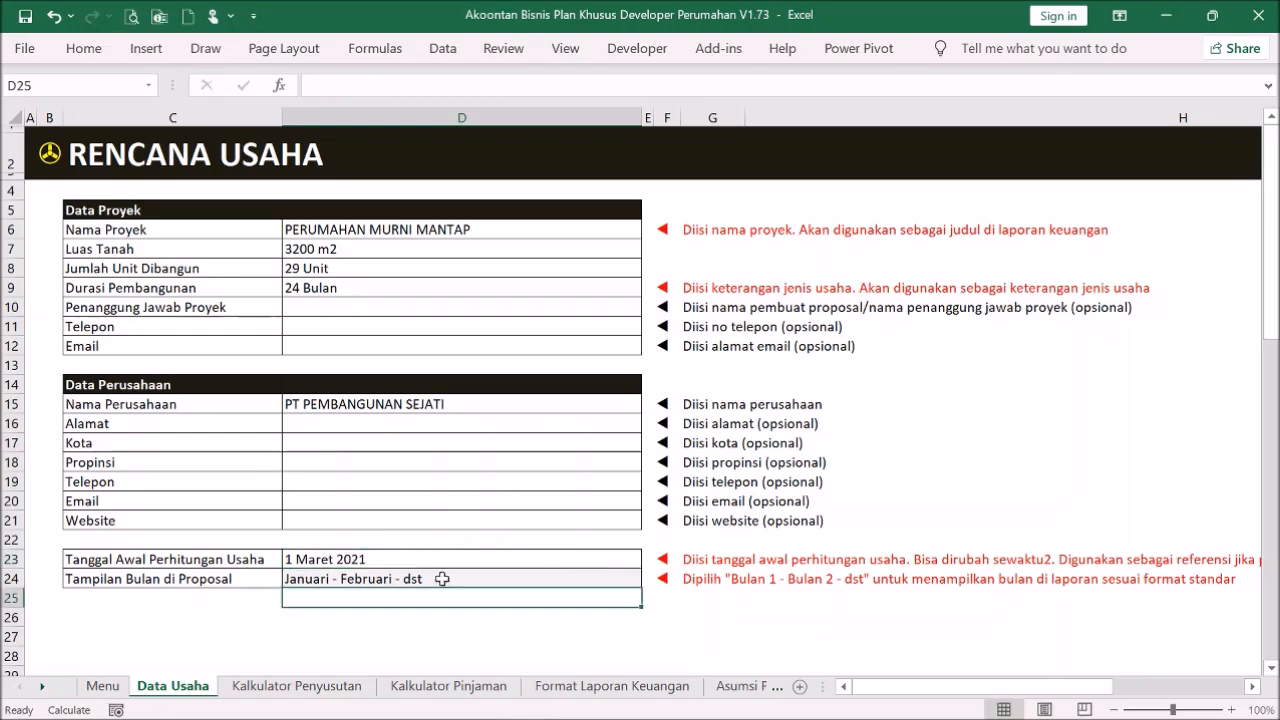
left_click(387, 558)
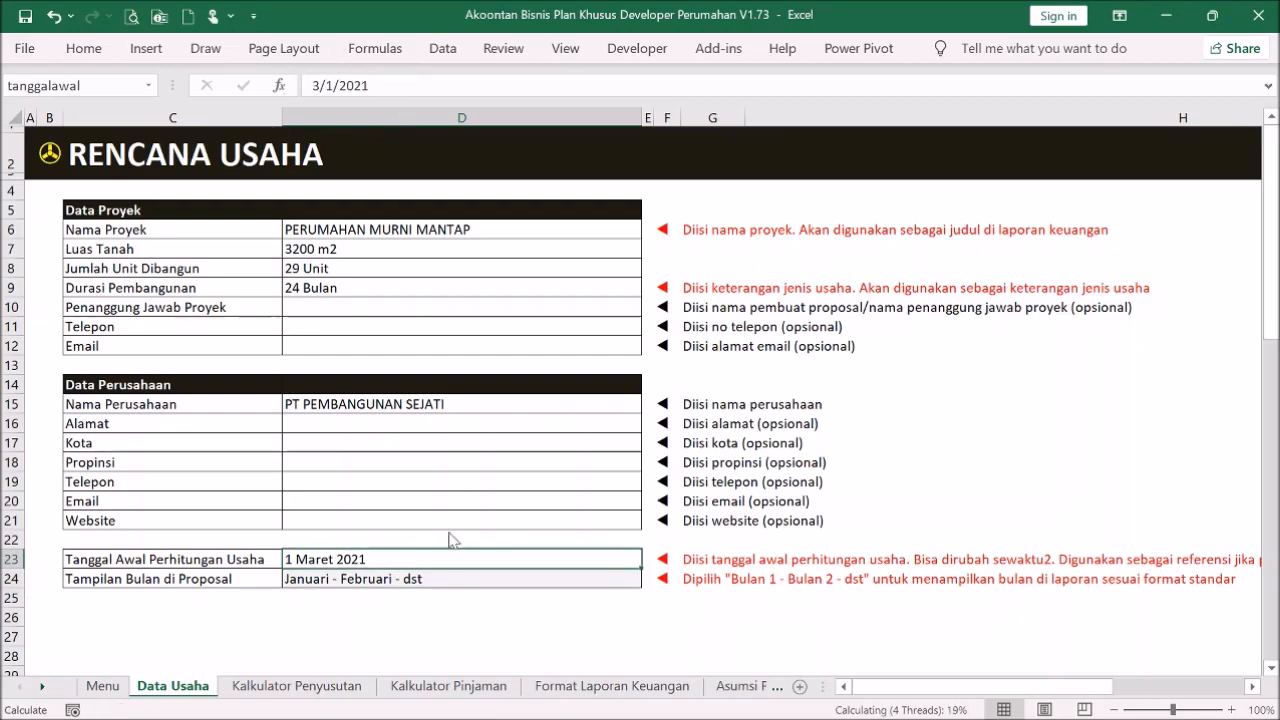
- Reopen the Penerimaan | Pengeluaran Kas projection and check its month headings against the entered start date
left_click(50, 155)
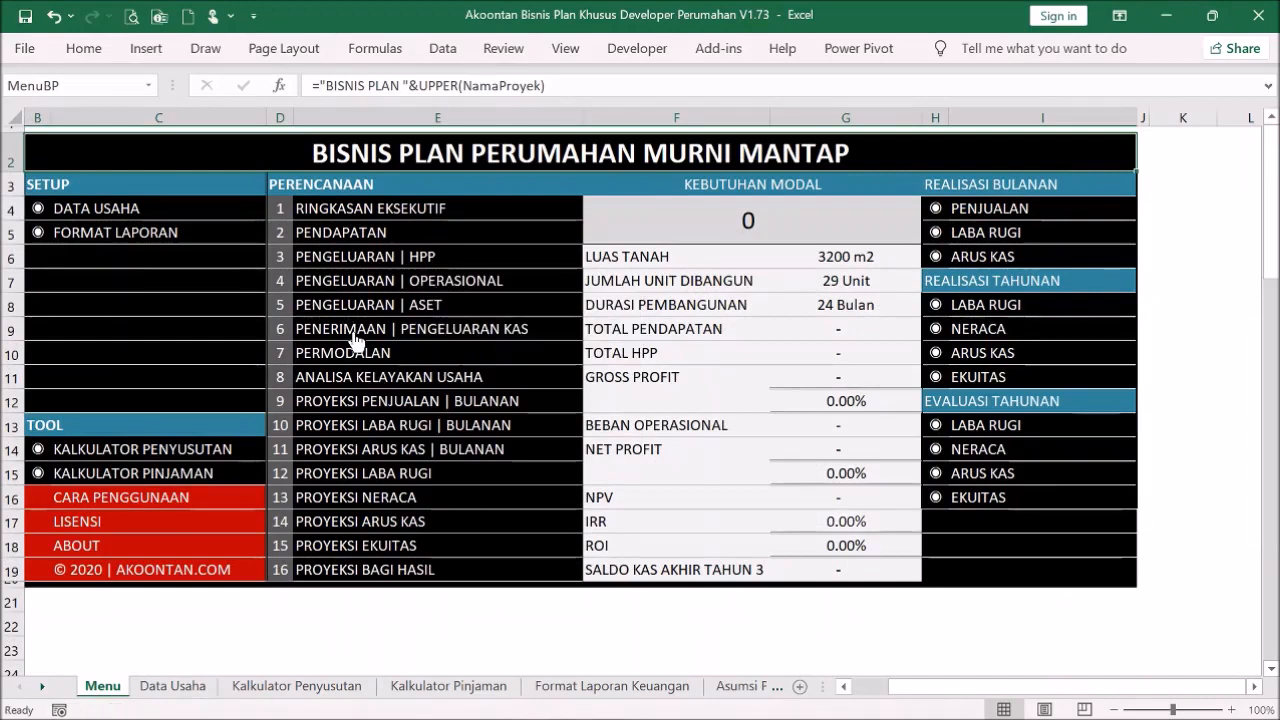
left_click(355, 341)
left_click(338, 262)
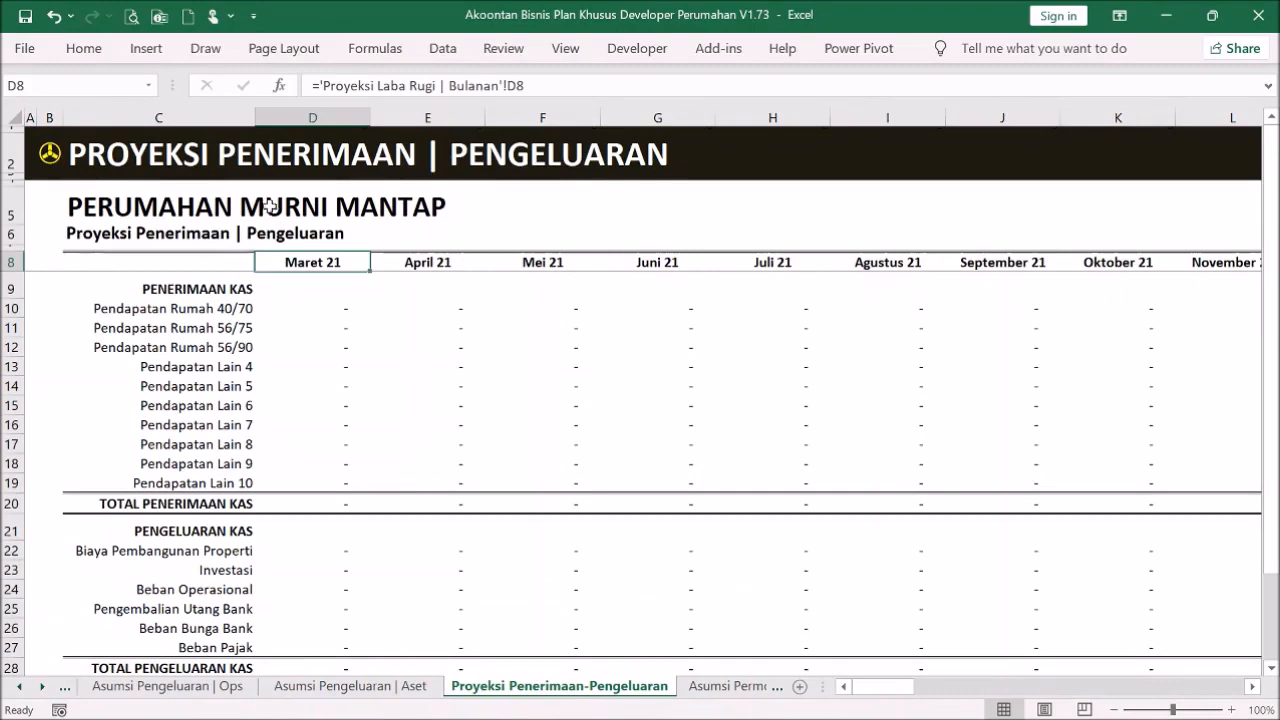
- Re-enter the calculation start date with the Indonesian month name as 1 Maret 2021 and check the cash projection's month headings
left_click(52, 154)
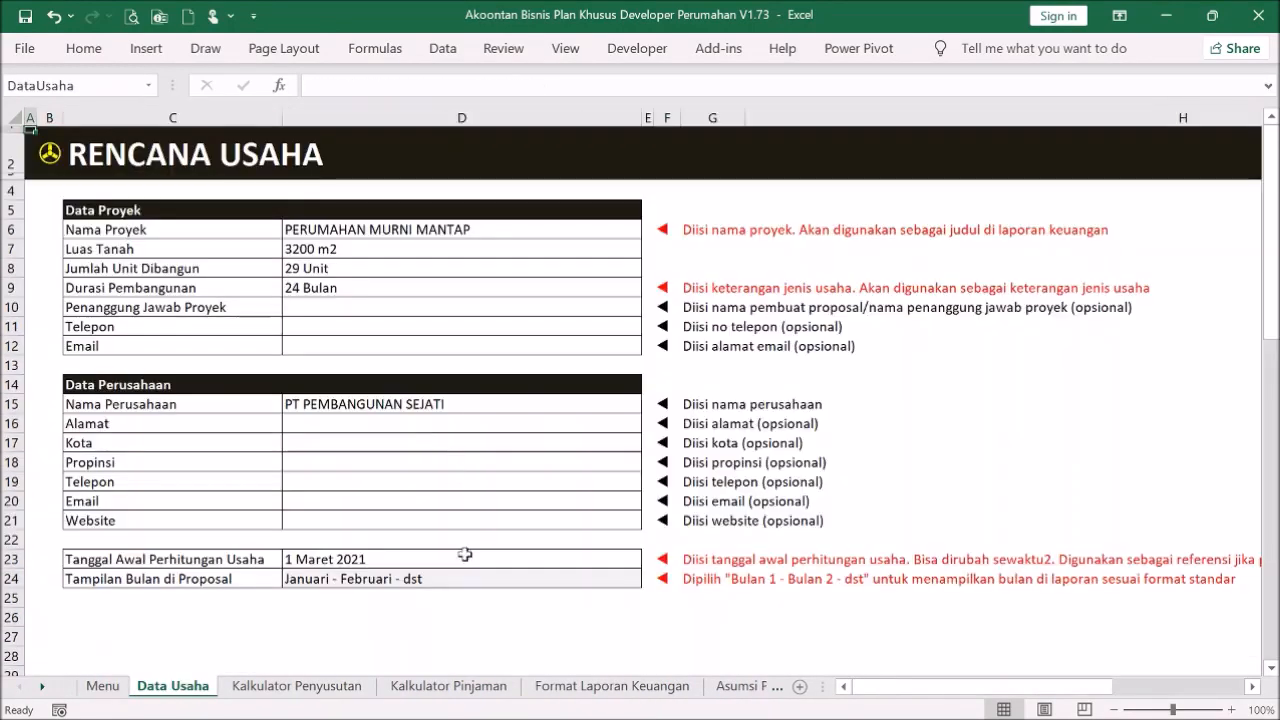
left_click(464, 559)
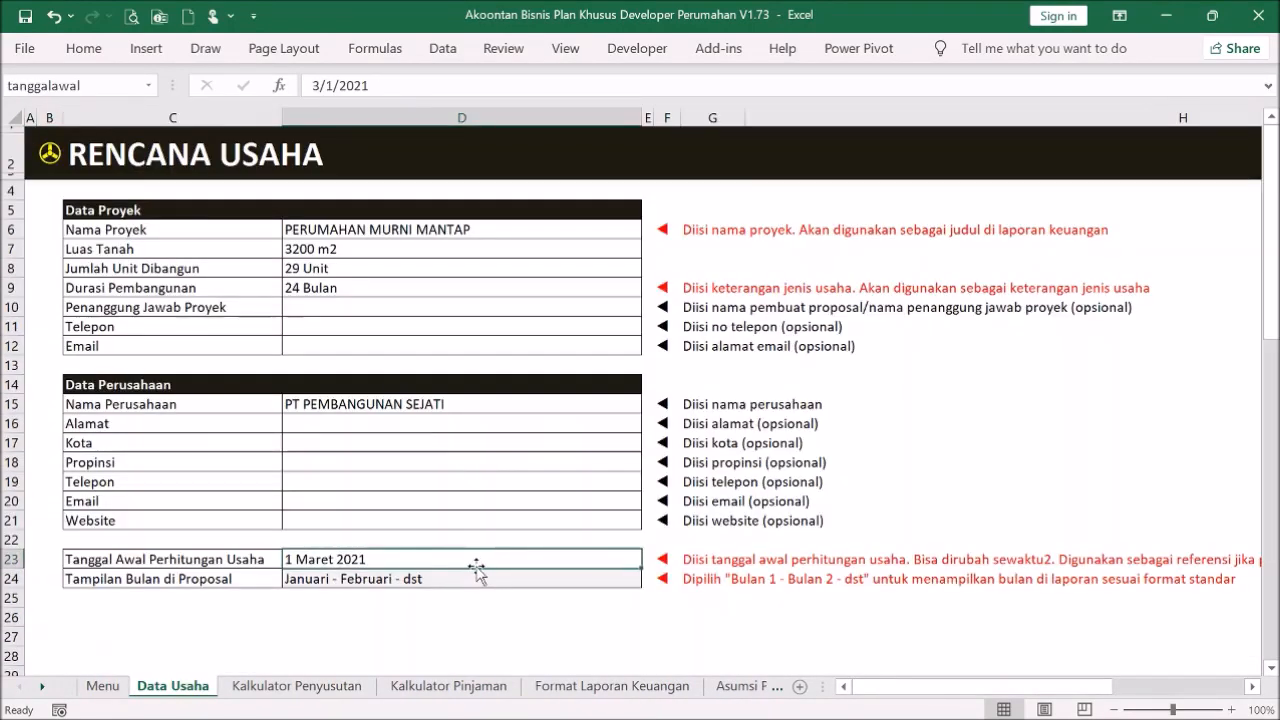
type("1 Maret 2021")
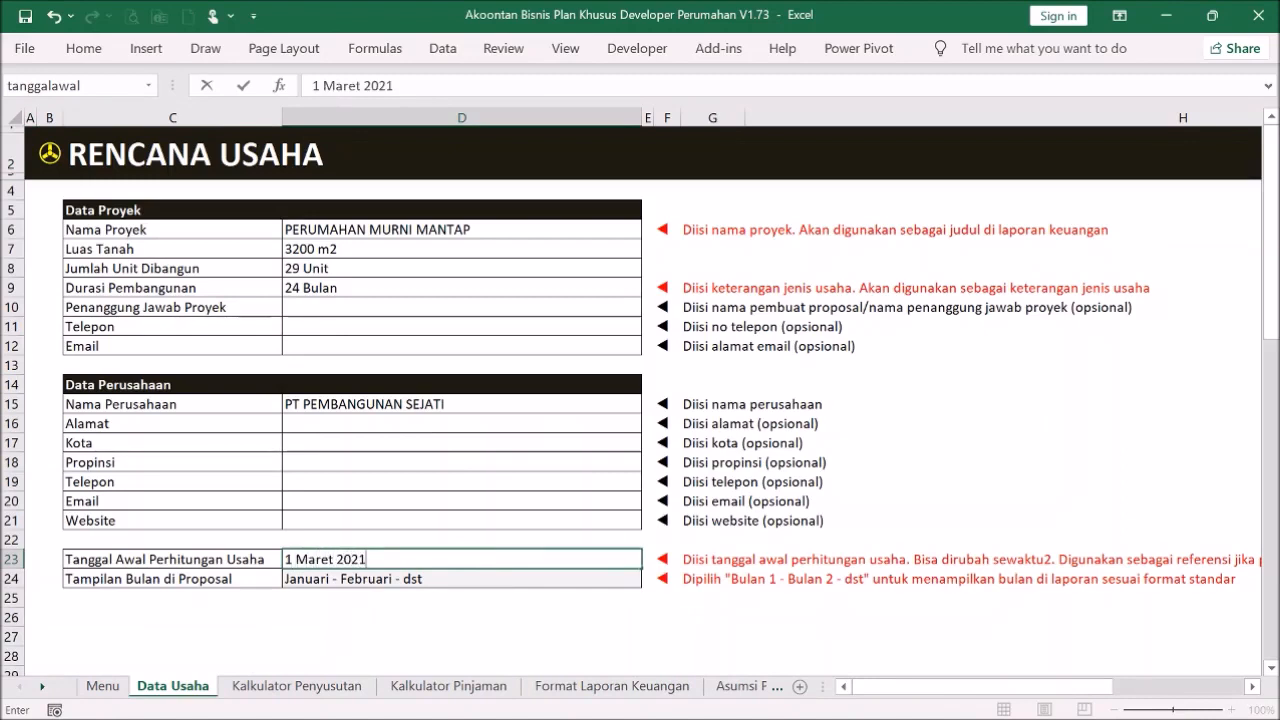
key("Return")
left_click(378, 561)
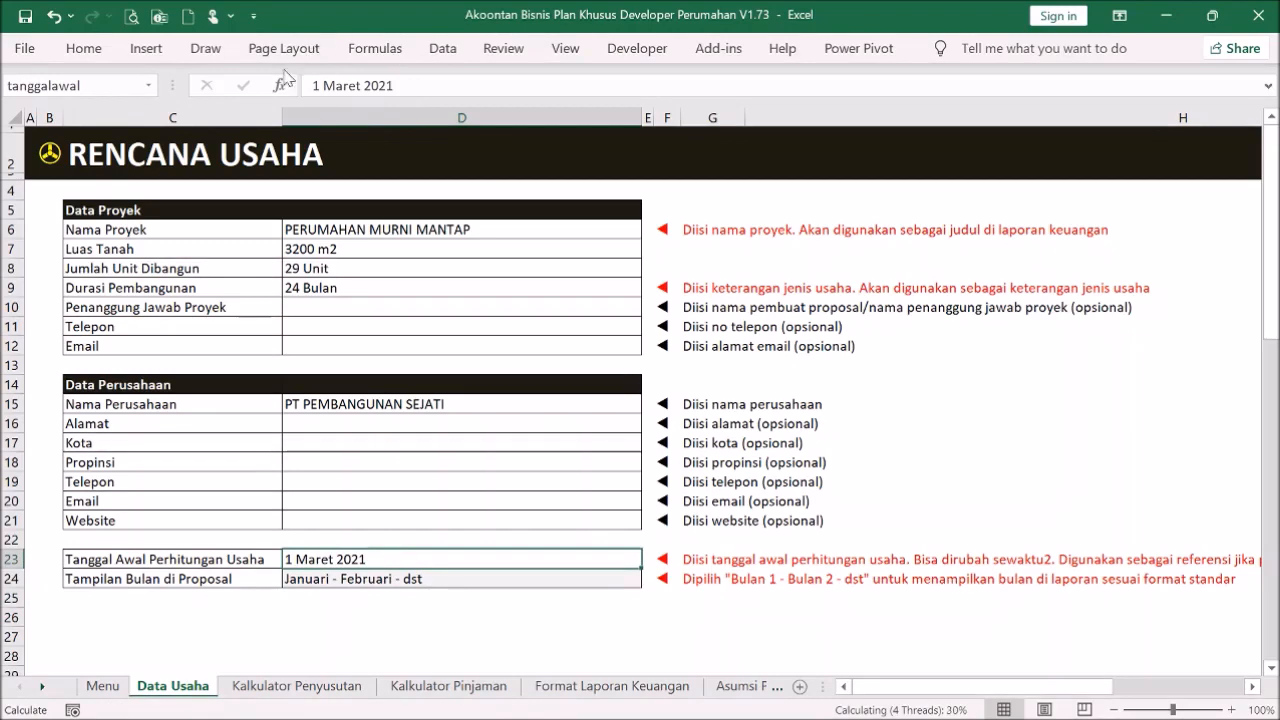
left_click(50, 155)
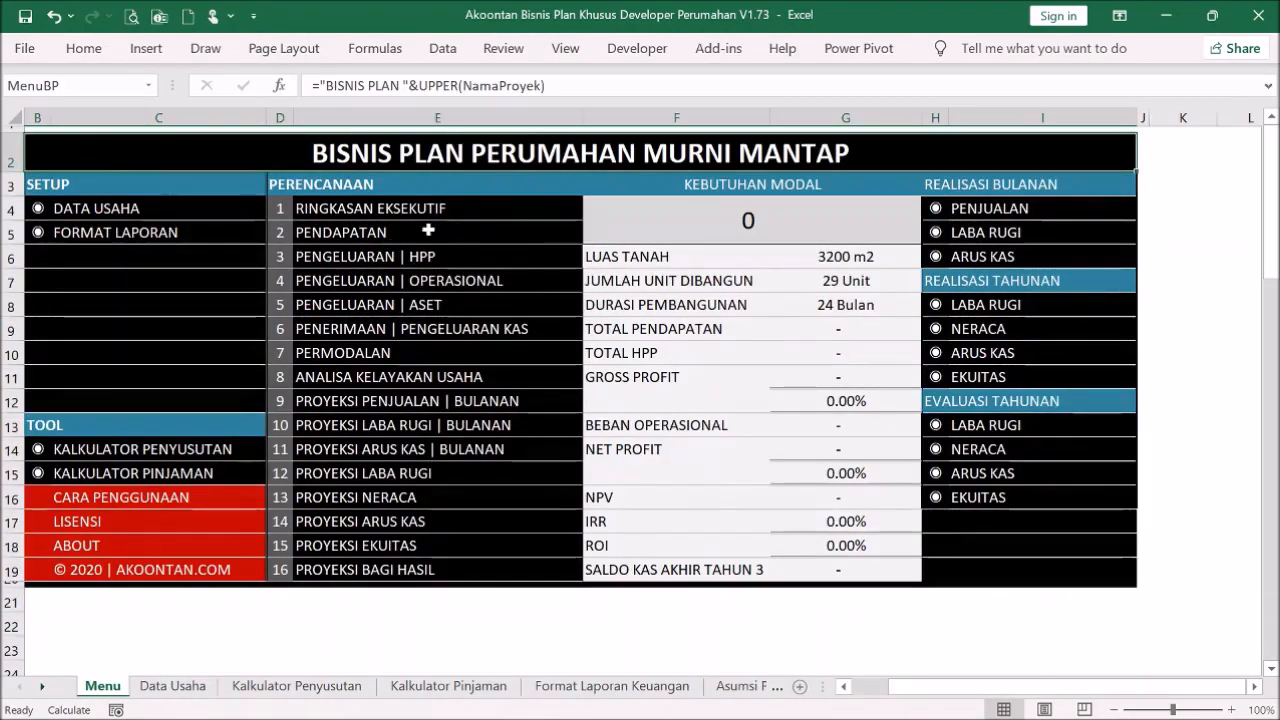
left_click(455, 333)
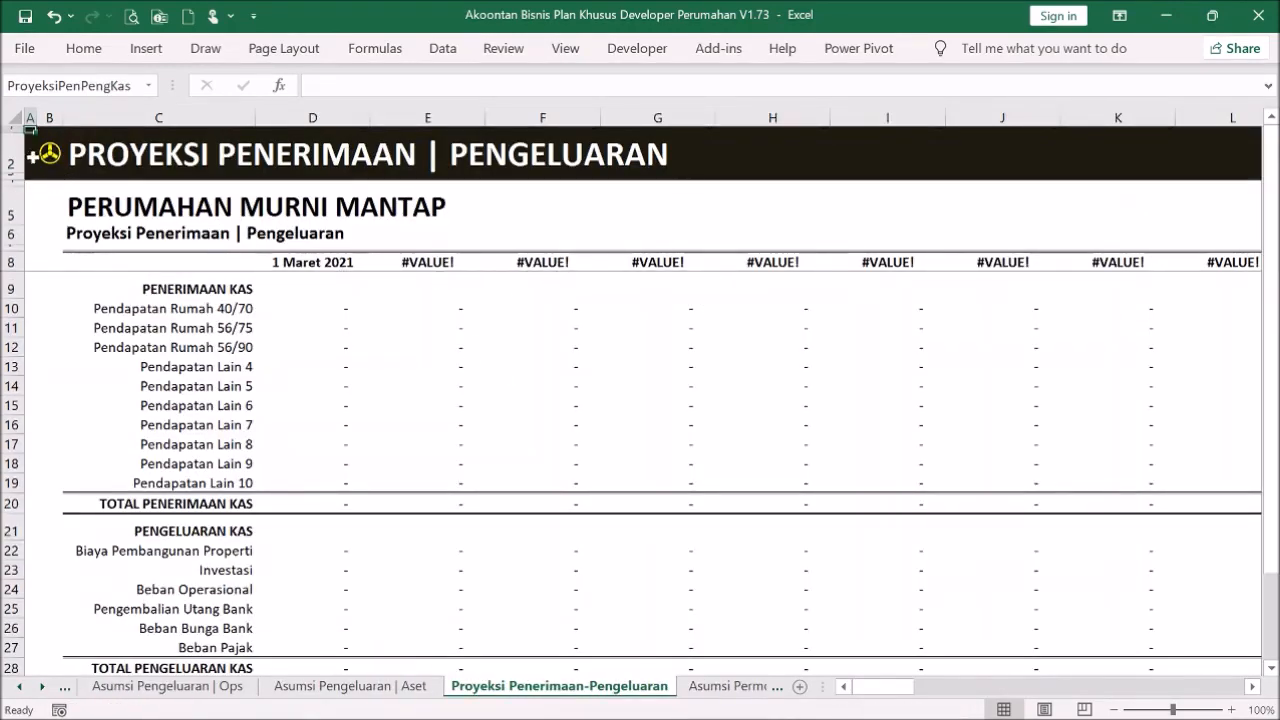
- Set the proposal's month display in the business data back to "Bulan 1 - Bulan 2 - dst"
left_click(48, 153)
left_click(92, 206)
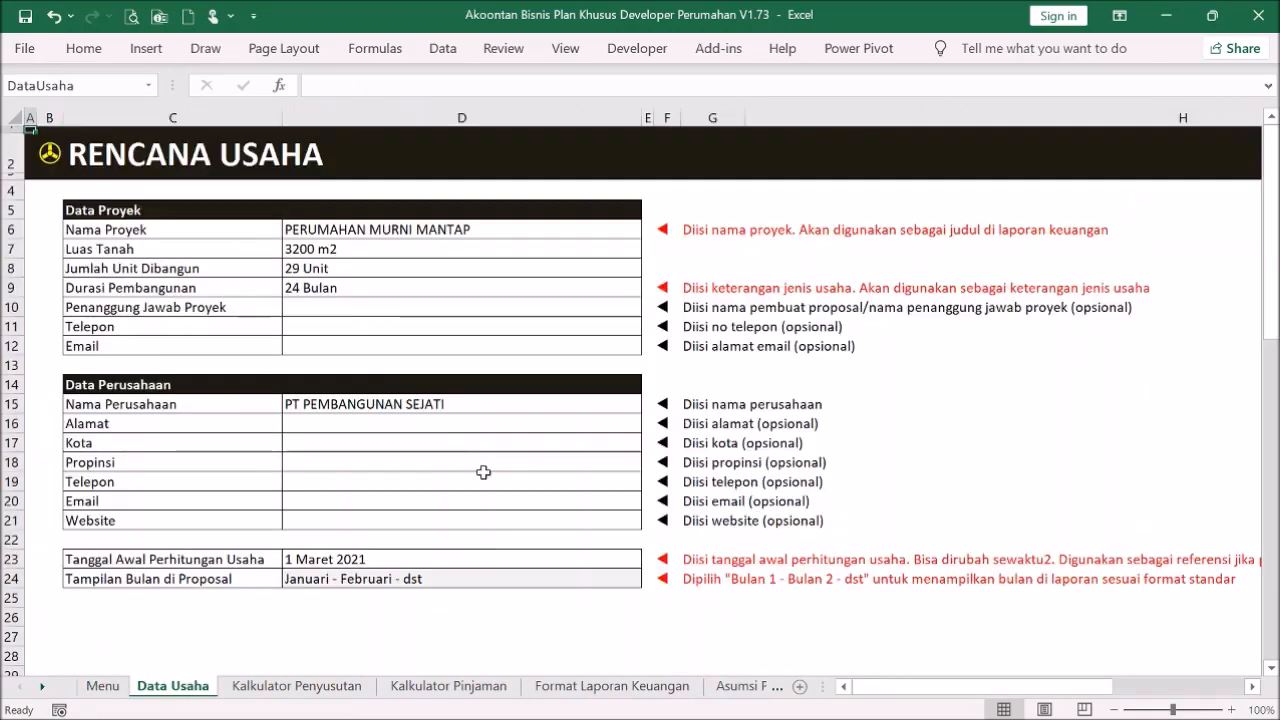
left_click(490, 578)
left_click(650, 579)
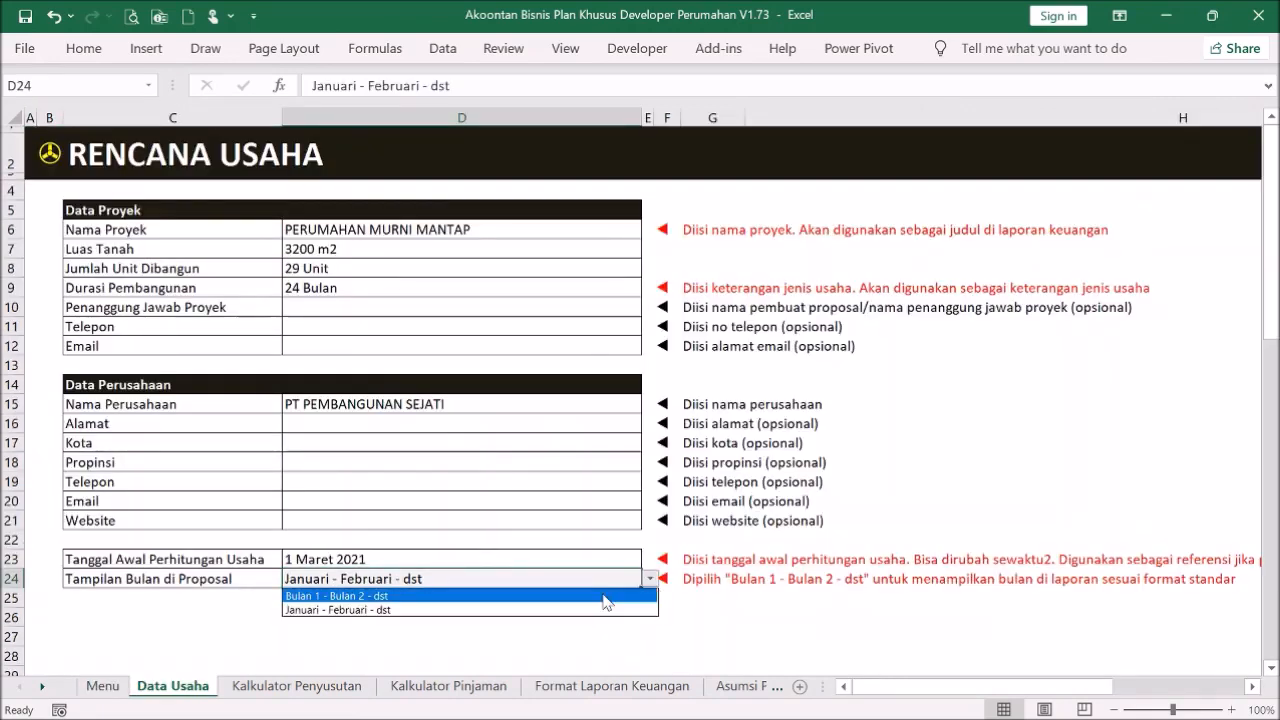
left_click(497, 596)
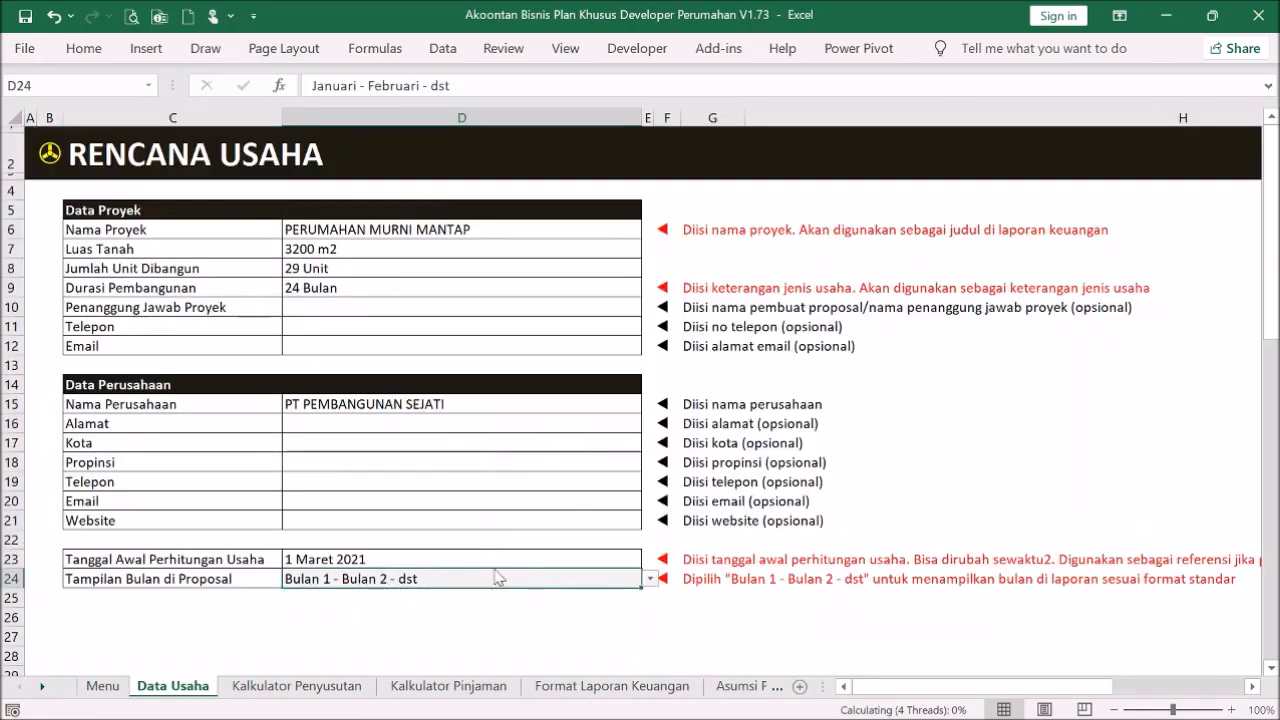
left_click(450, 619)
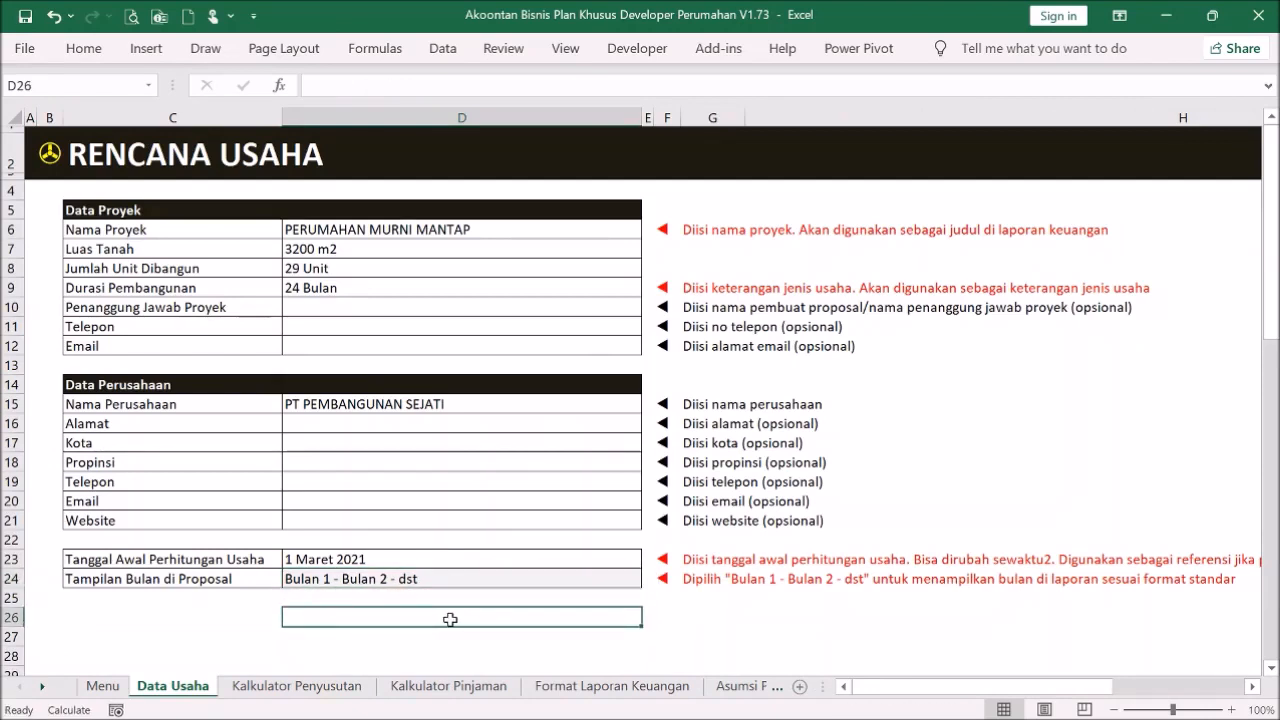
left_click(742, 620)
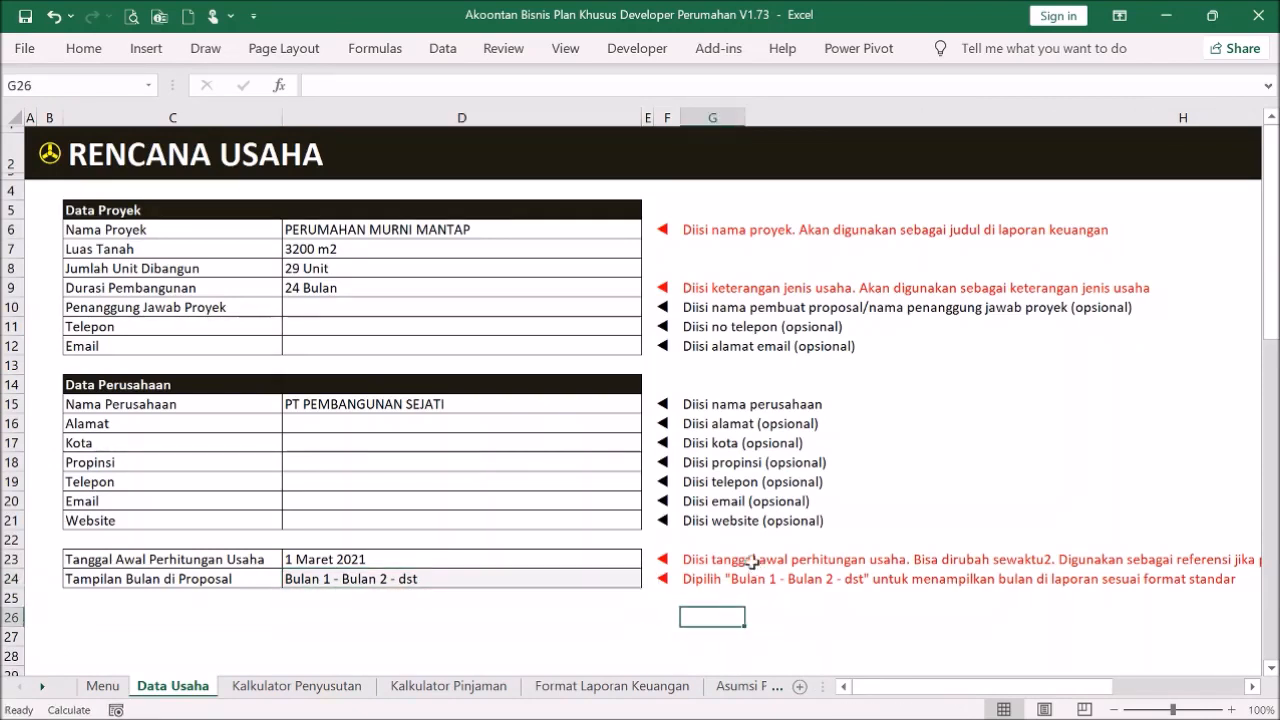
- Open the Format Laporan Keuangan sheet and review its Neraca and Laba Rugi categories, including the Pendapatan and Harga Pokok Penjualan items
left_click(66, 163)
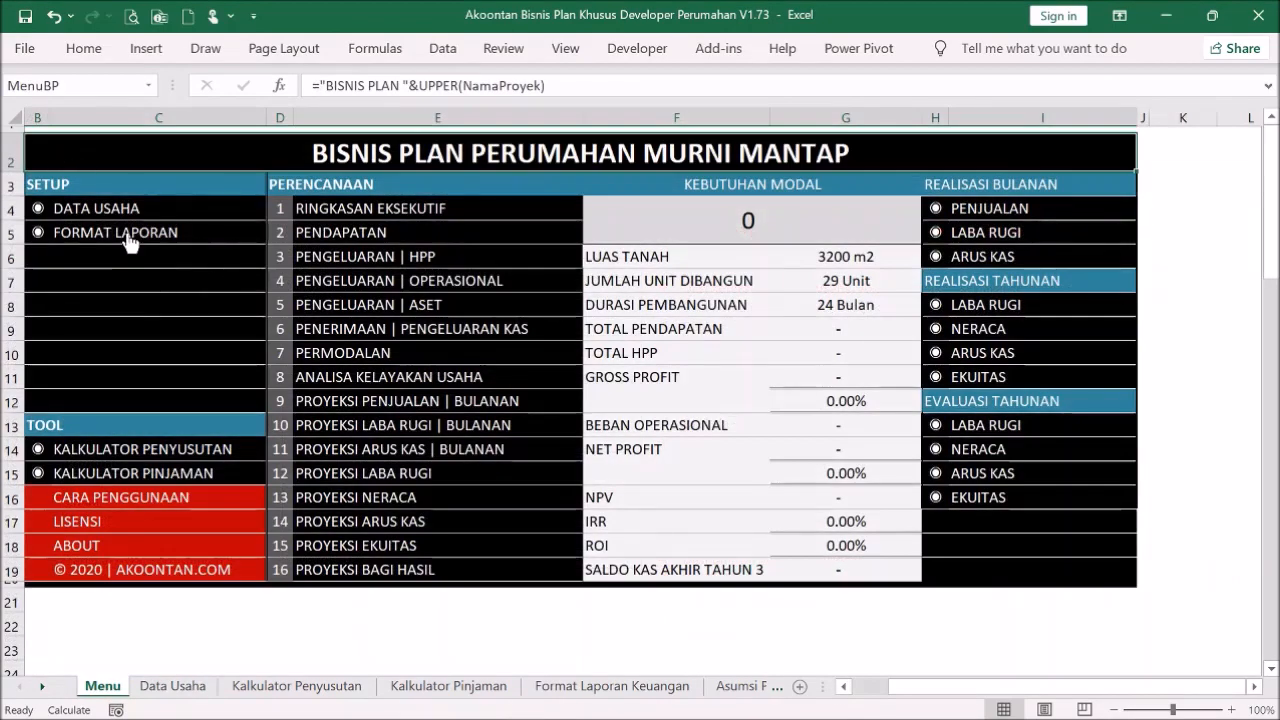
left_click(131, 240)
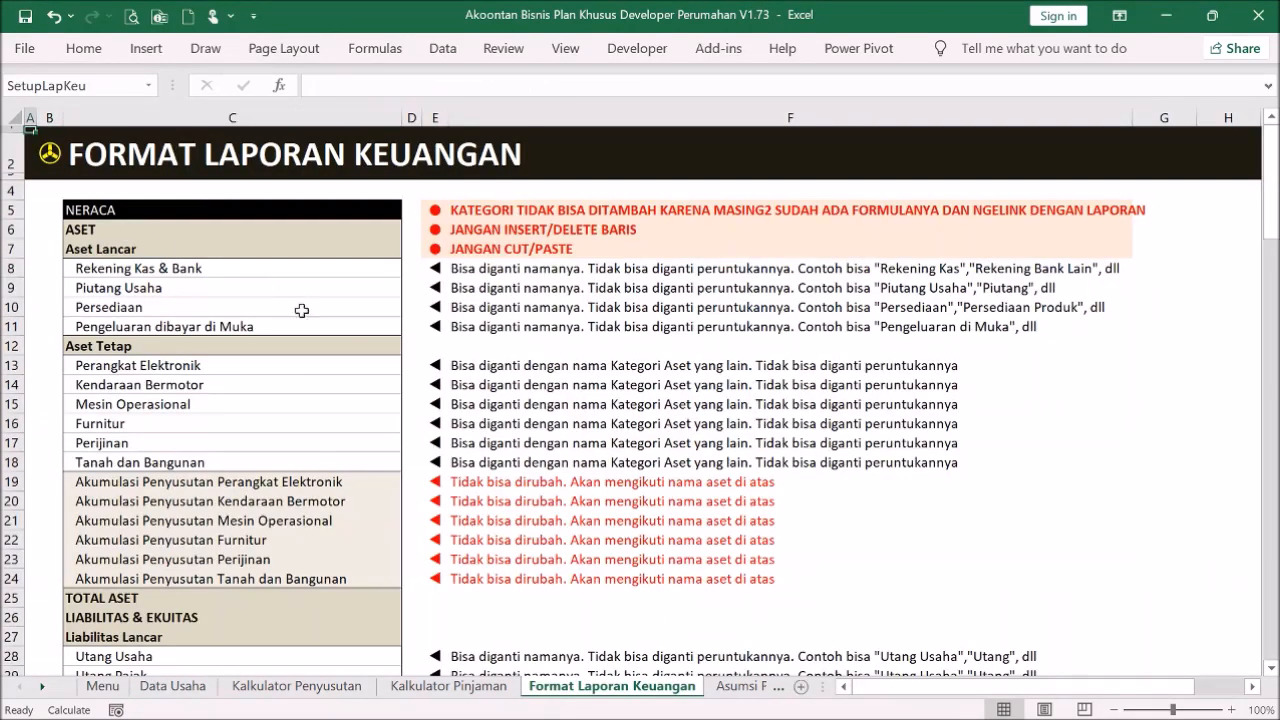
left_click(225, 394)
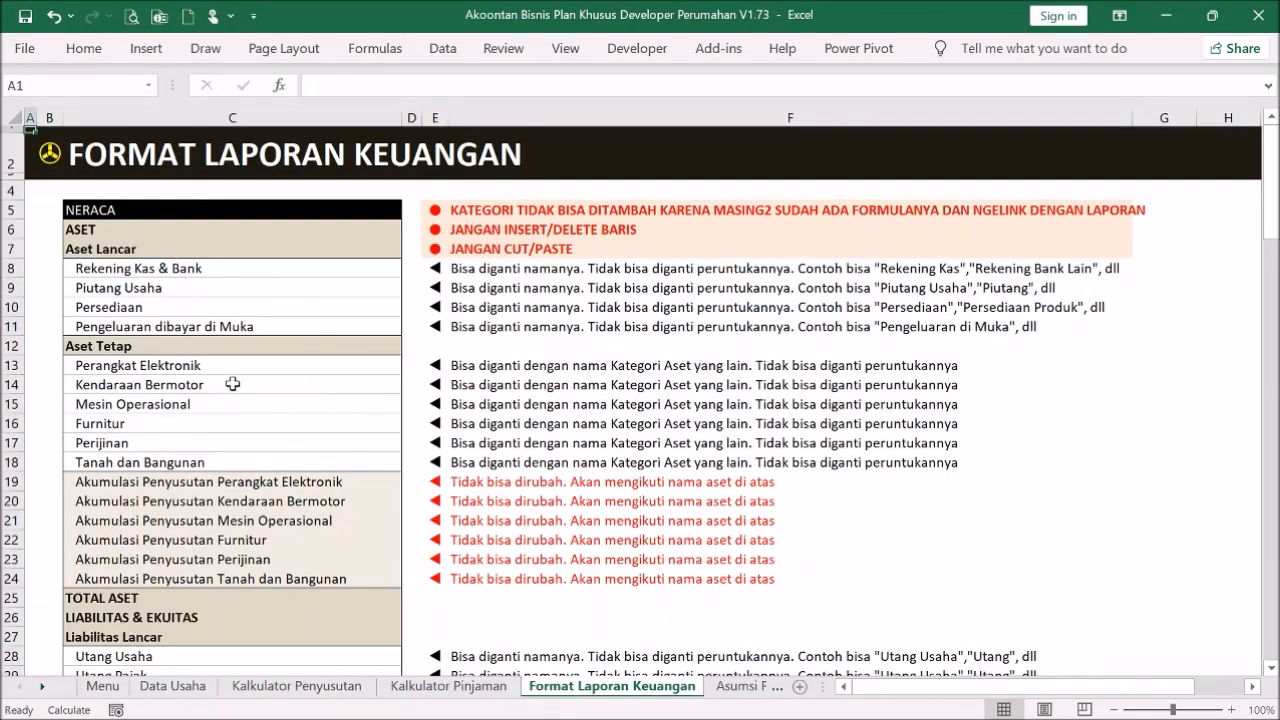
scroll(280, 410, "down", 9)
scroll(325, 427, "down", 4)
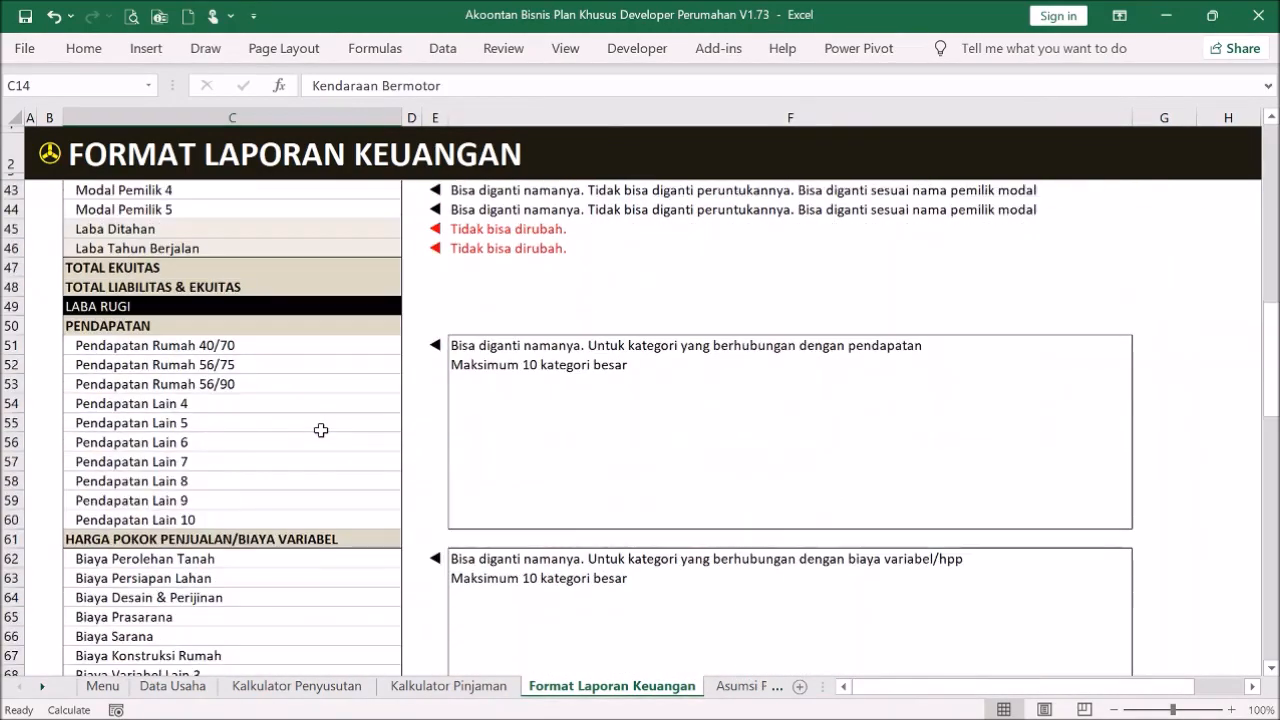
scroll(317, 416, "down", 2)
scroll(318, 415, "down", 2)
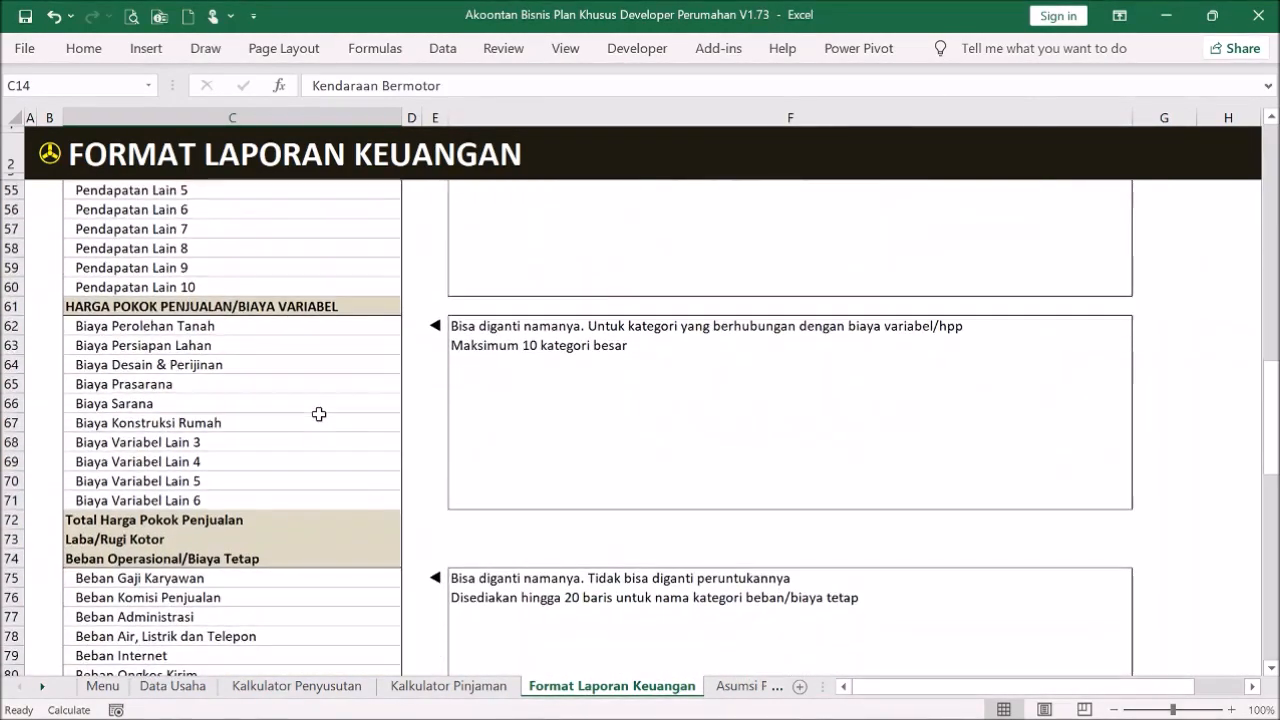
scroll(318, 414, "up", 6)
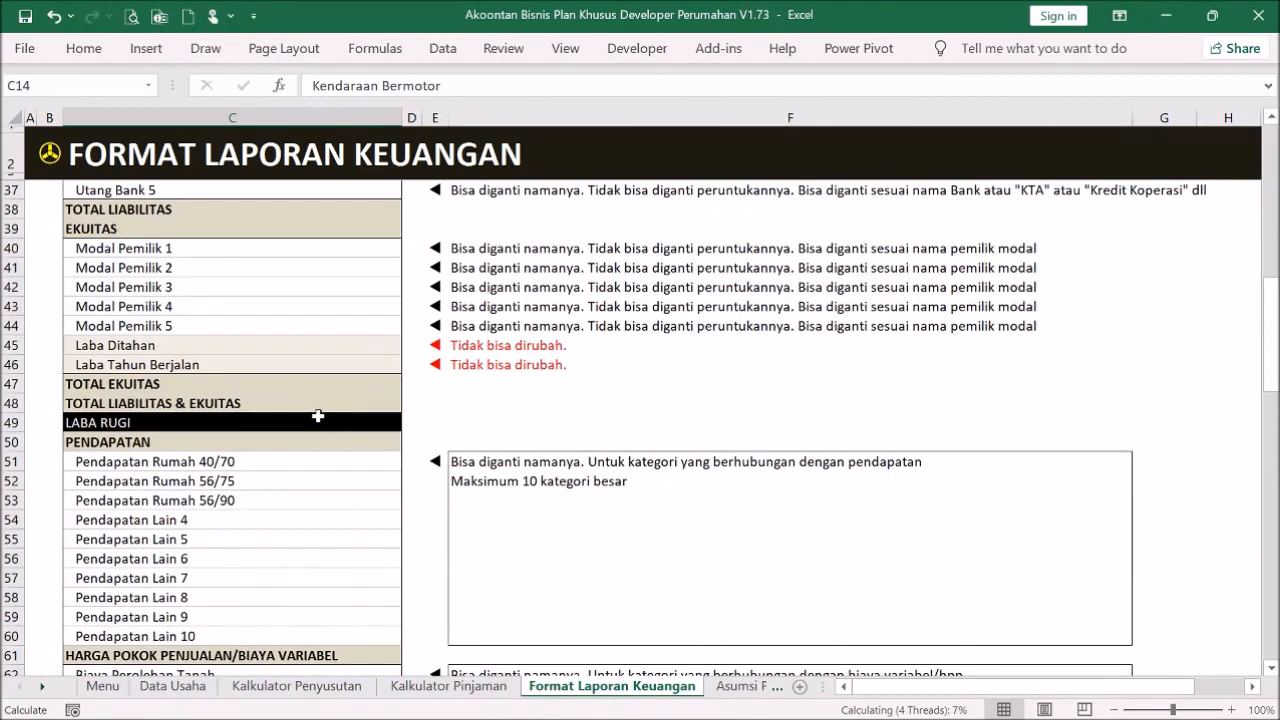
left_click(284, 459)
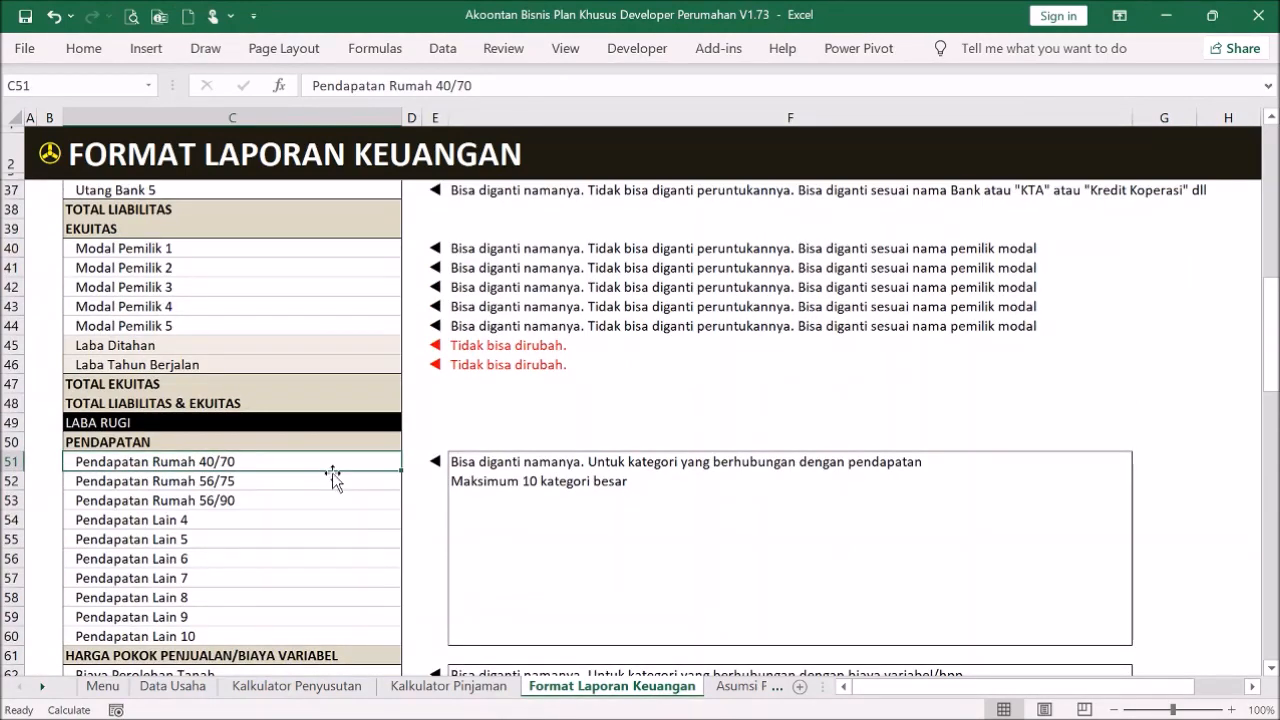
- Review the Harga Pokok Penjualan/Biaya Variabel categories beside the Pendapatan categories and the sheet's usage notes
scroll(334, 476, "down", 2)
scroll(340, 478, "down", 3)
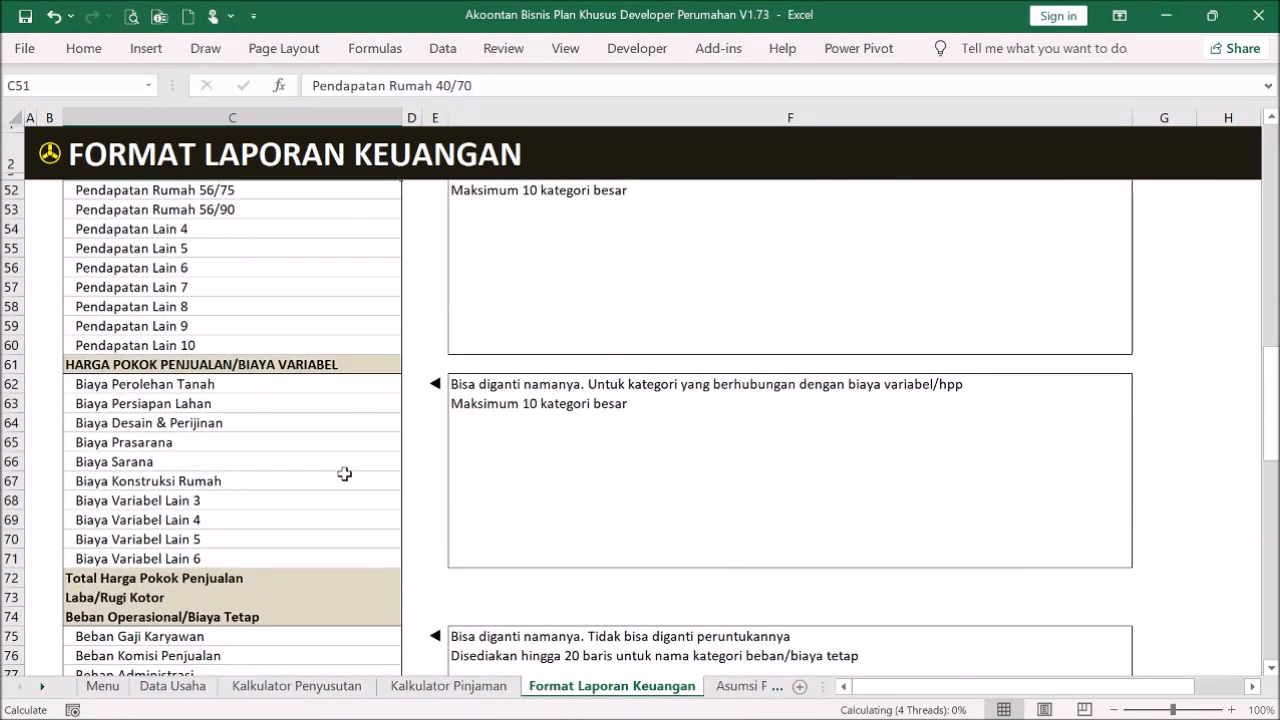
scroll(263, 414, "up", 4)
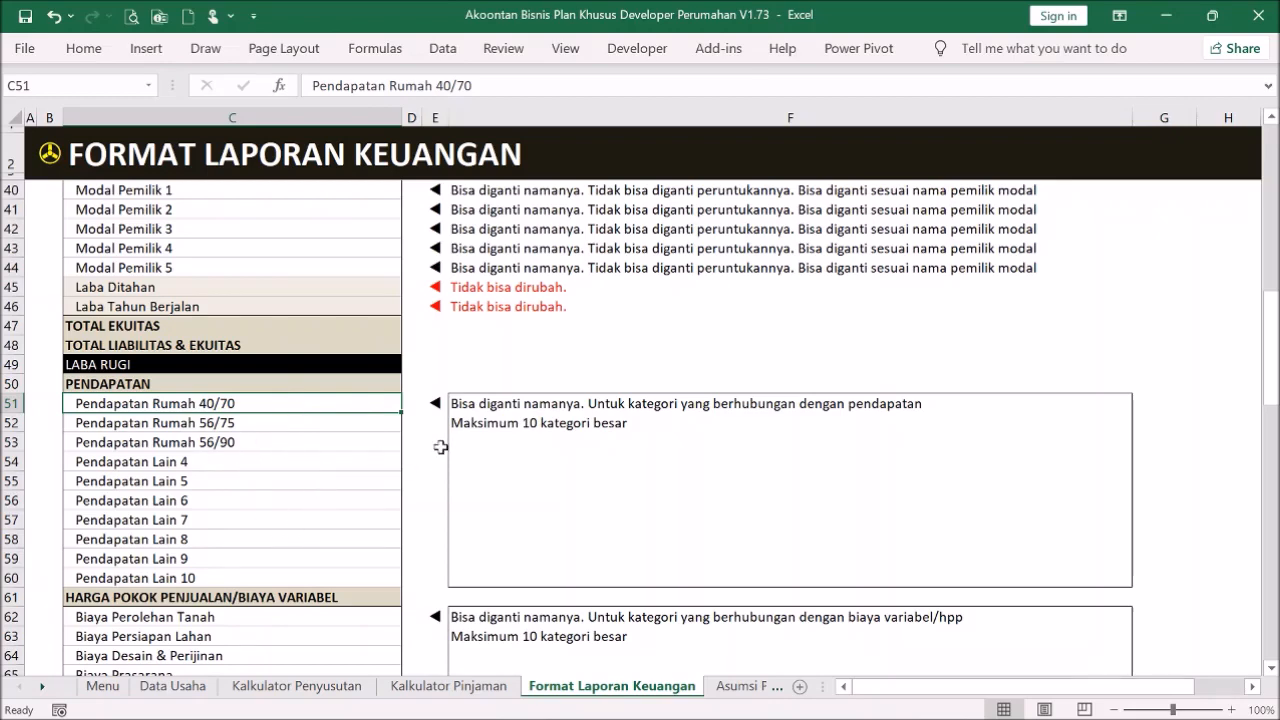
scroll(294, 366, "down", 1)
scroll(334, 511, "down", 1)
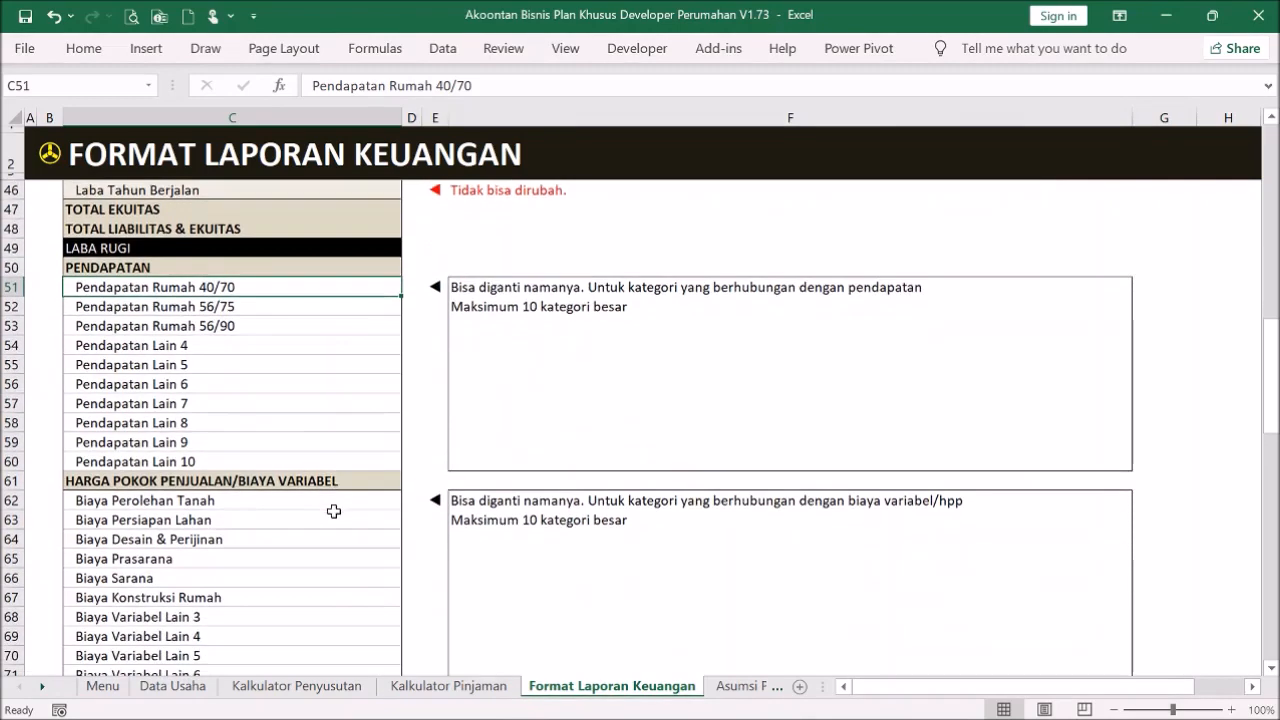
scroll(334, 511, "down", 2)
left_click_drag(307, 384, 309, 536)
left_click(289, 499)
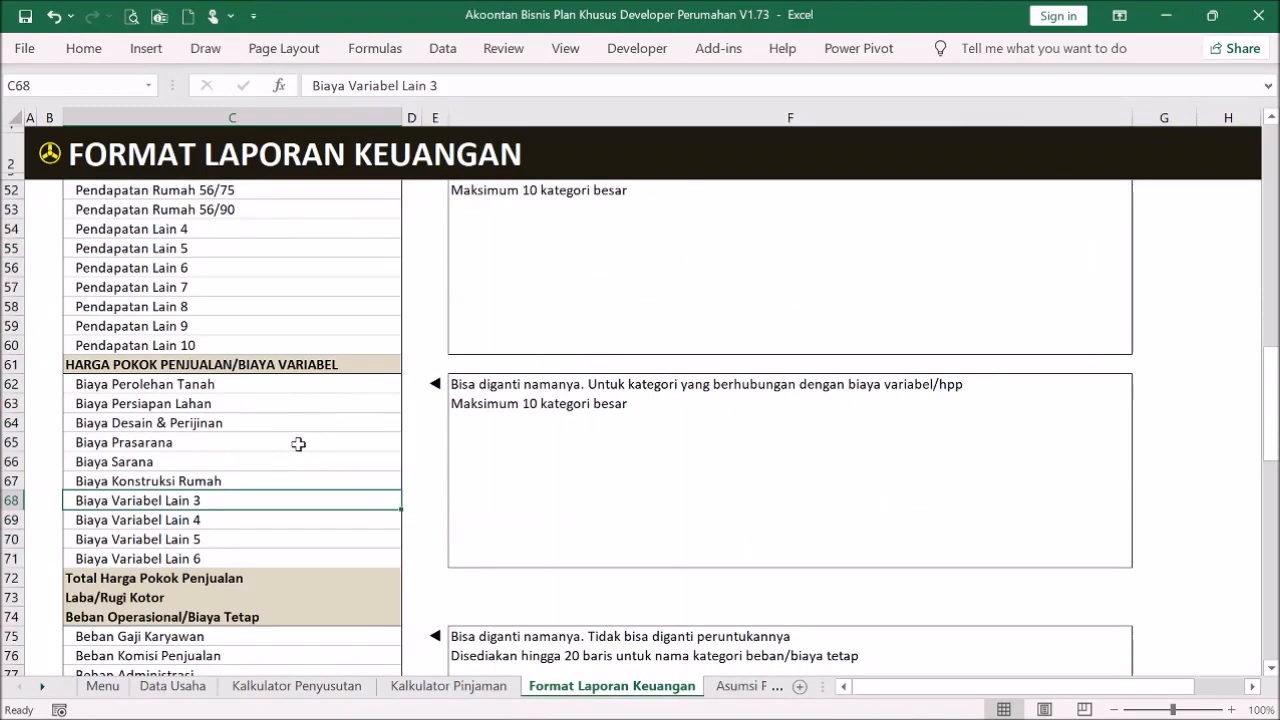
scroll(320, 432, "up", 1)
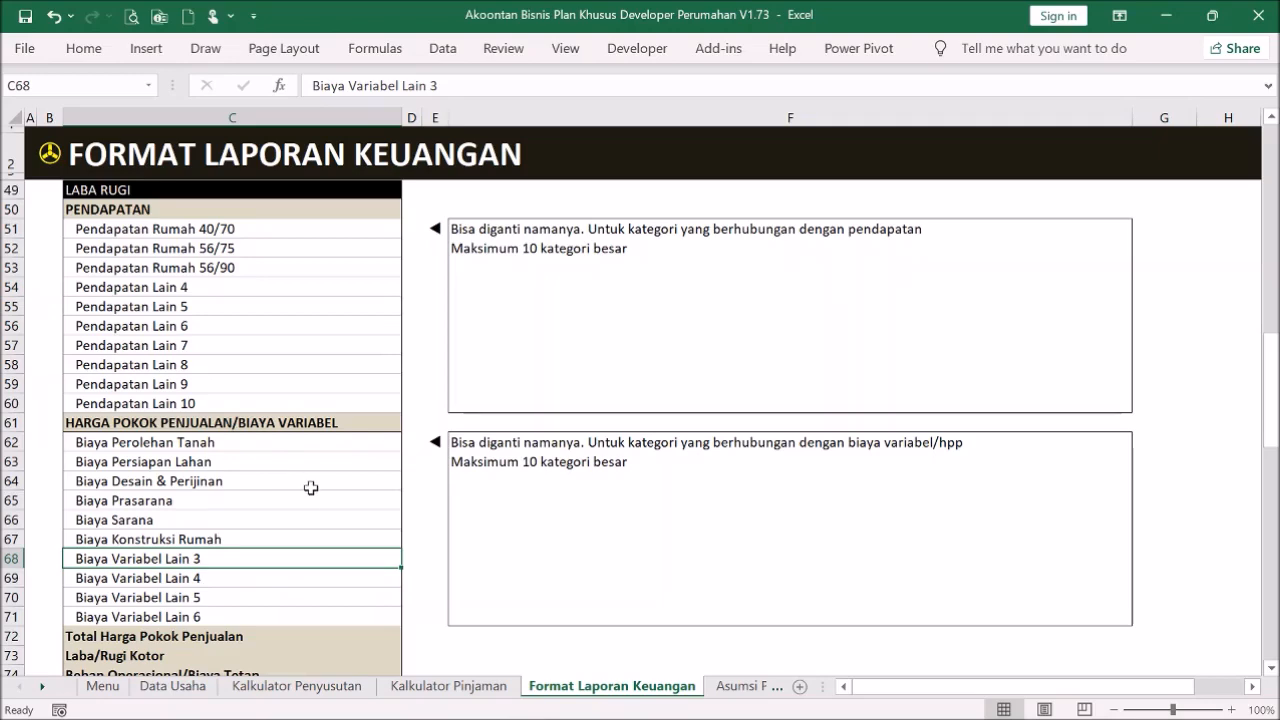
scroll(346, 467, "up", 15)
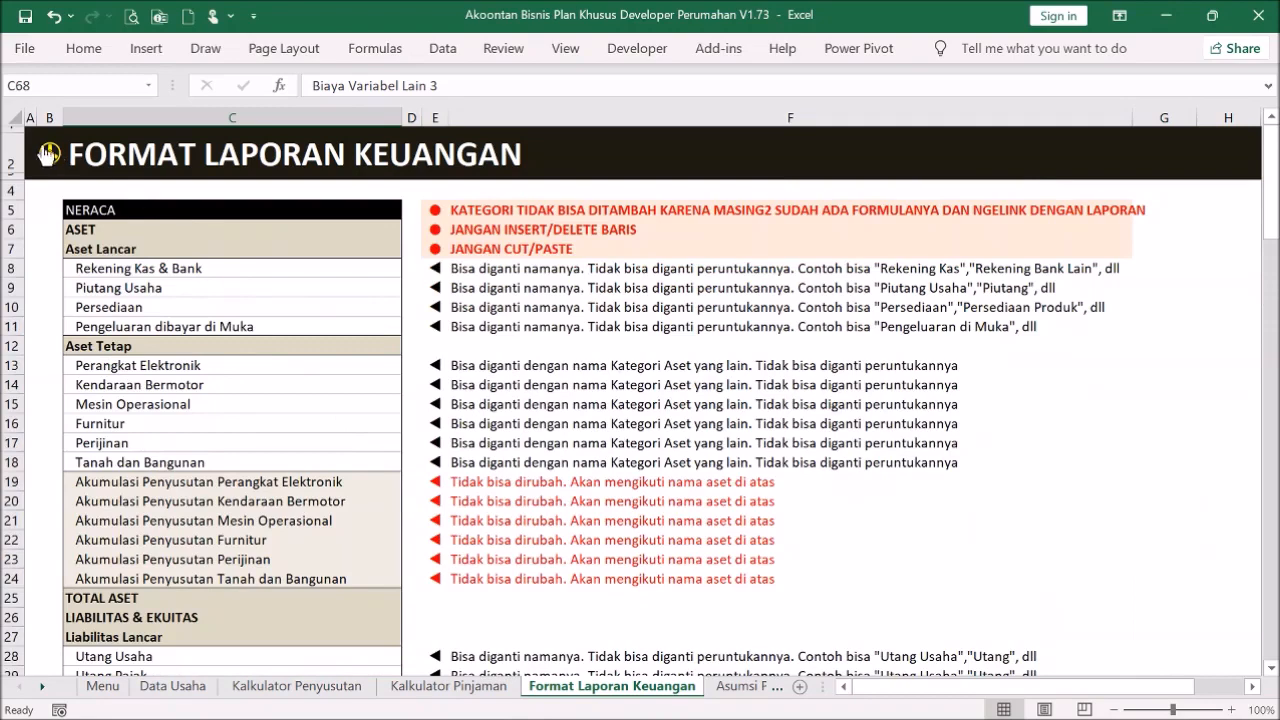
- Open the Pengeluaran | HPP projection and examine the Biaya Perolehan Tanah item fields and their Kategori Laporan entries
left_click(49, 153)
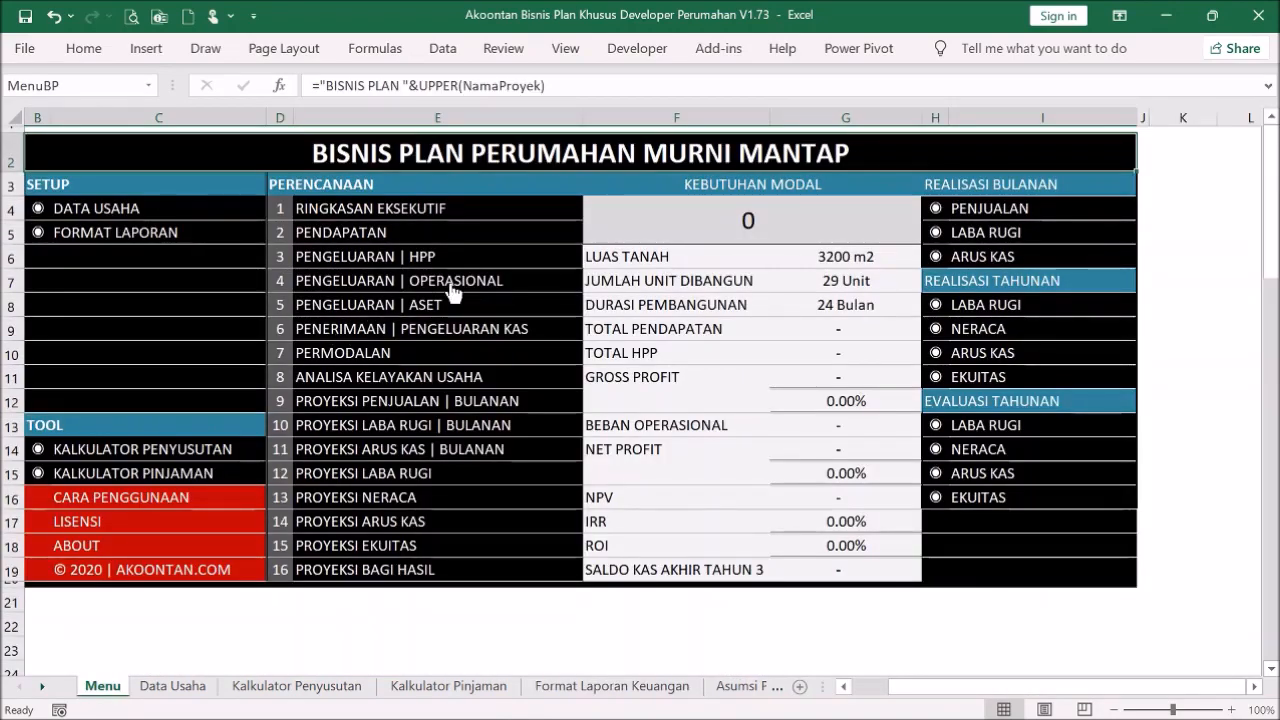
left_click(433, 262)
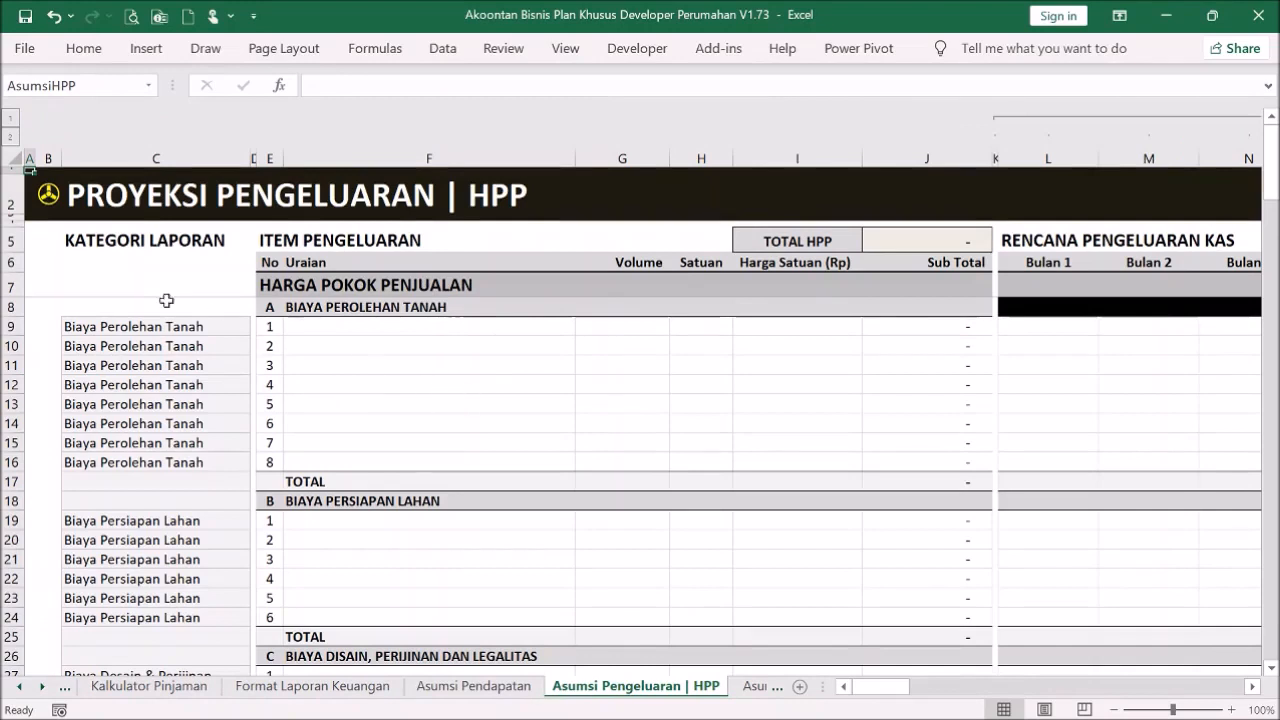
left_click_drag(339, 326, 630, 382)
left_click(463, 350)
left_click_drag(505, 324, 826, 429)
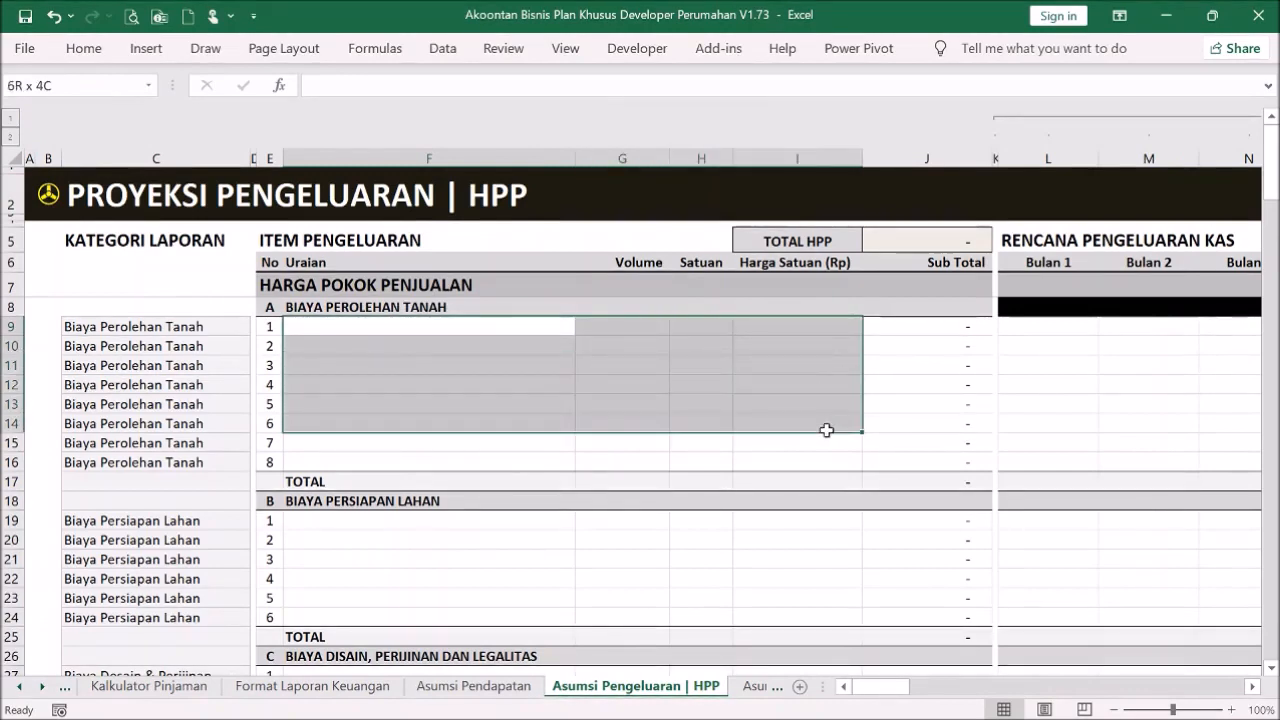
left_click(600, 391)
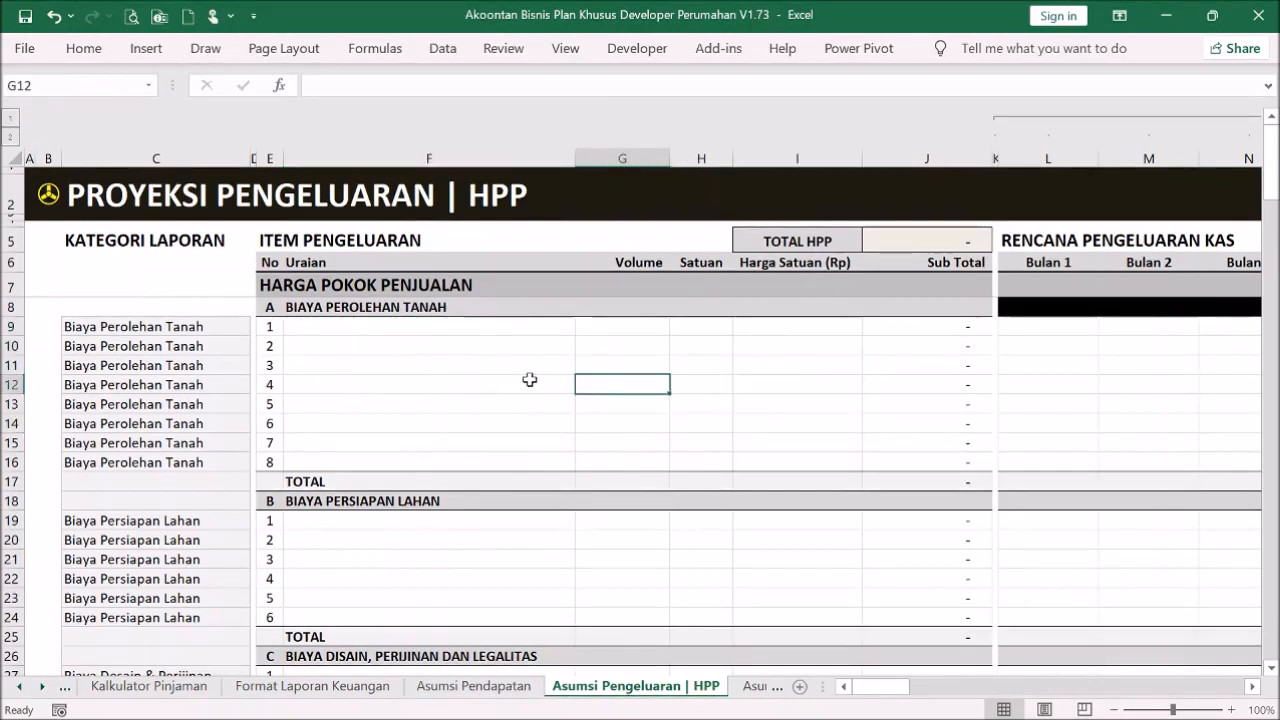
left_click(165, 341)
left_click(175, 524)
- Revisit the Format Laporan sheet from the main menu and return to the menu
left_click(47, 206)
left_click(100, 236)
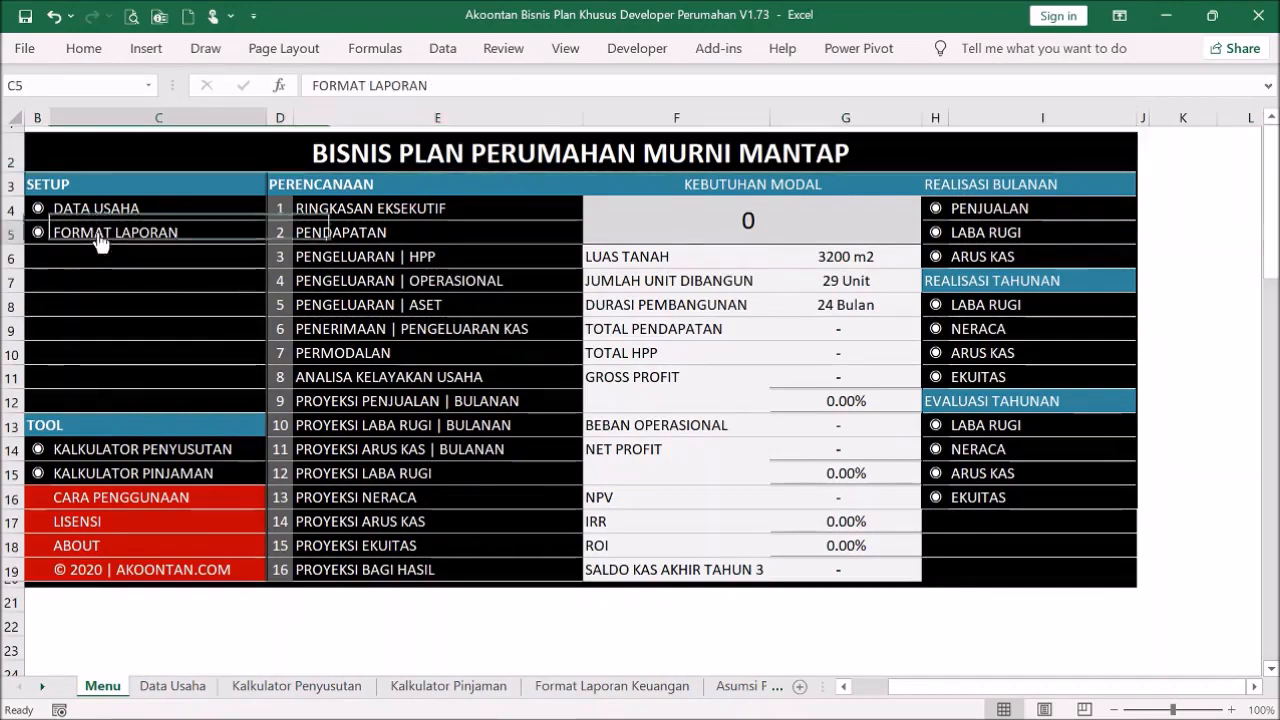
left_click(47, 150)
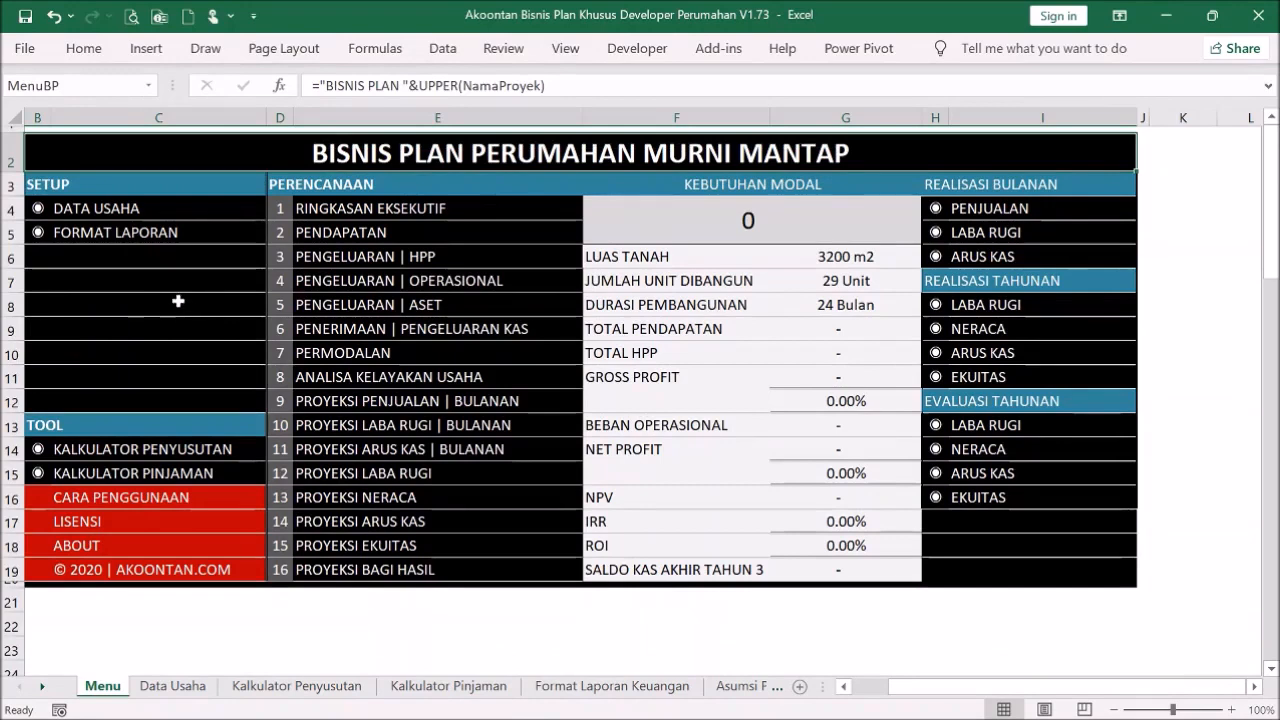
- Open the Pendapatan projection and review its unit rows from the first to the last under Asumsi Pendapatan
left_click(370, 233)
left_click(332, 403)
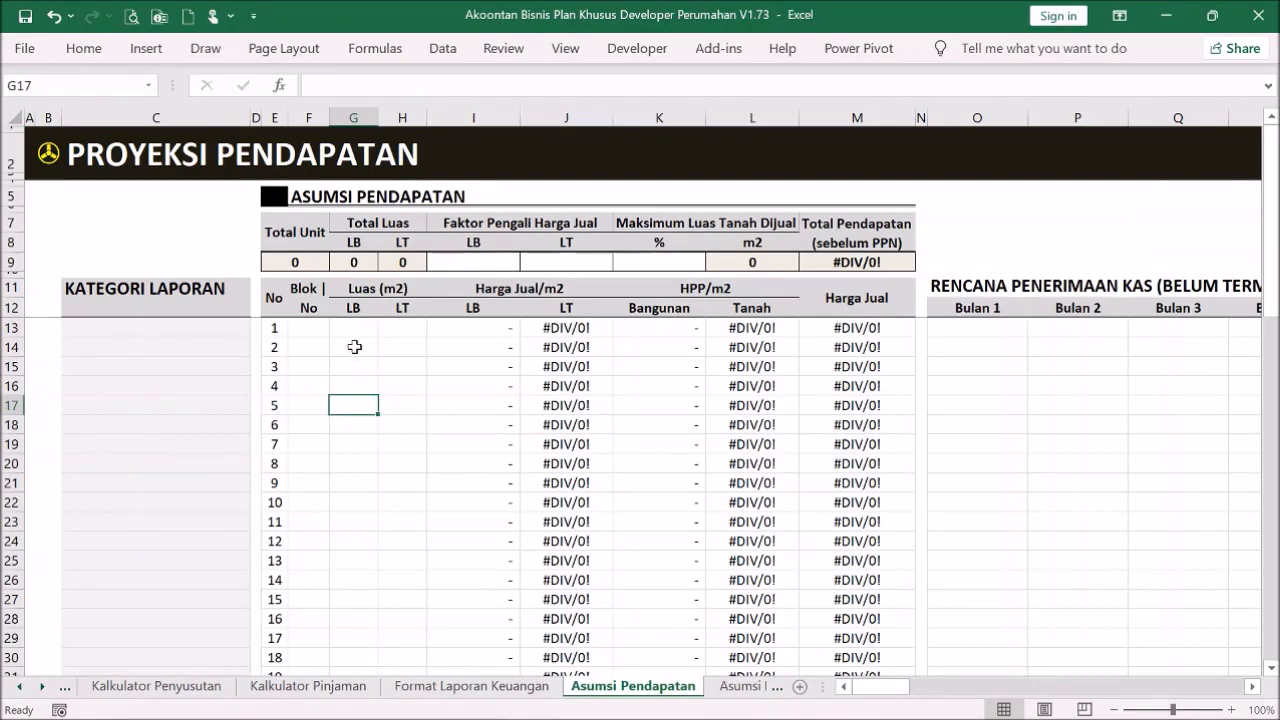
scroll(381, 342, "down", 4)
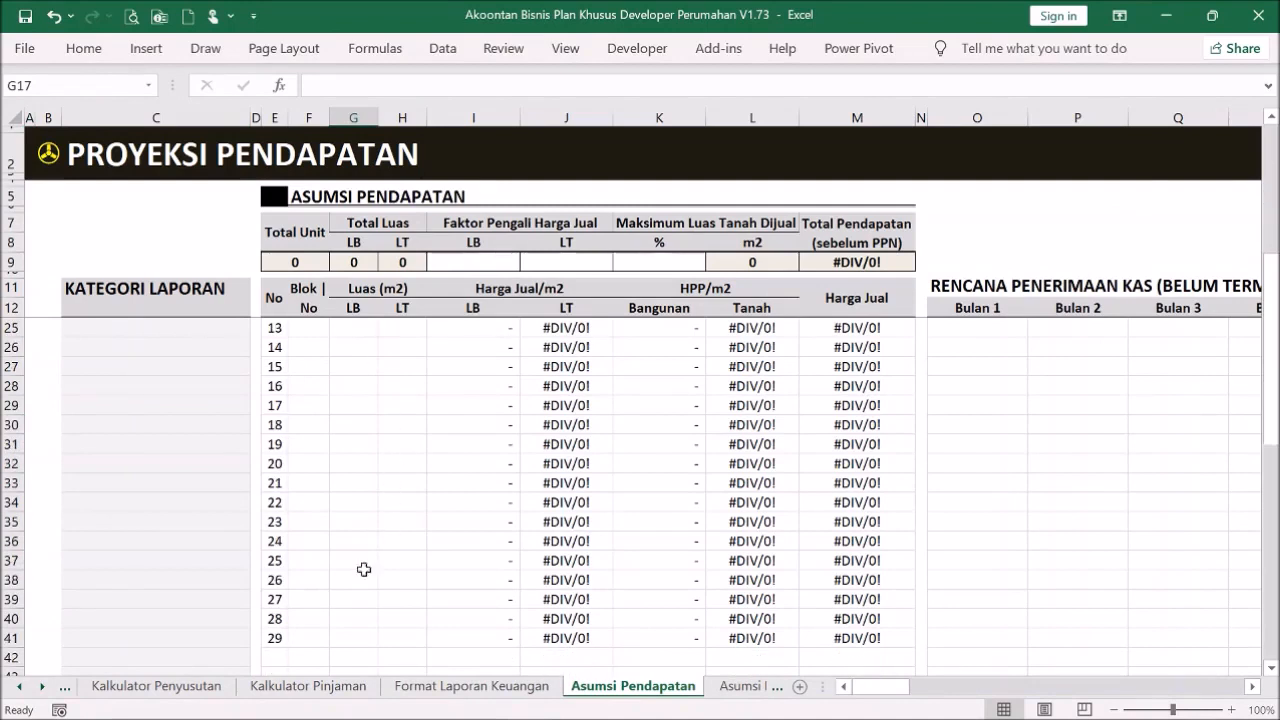
left_click(313, 639)
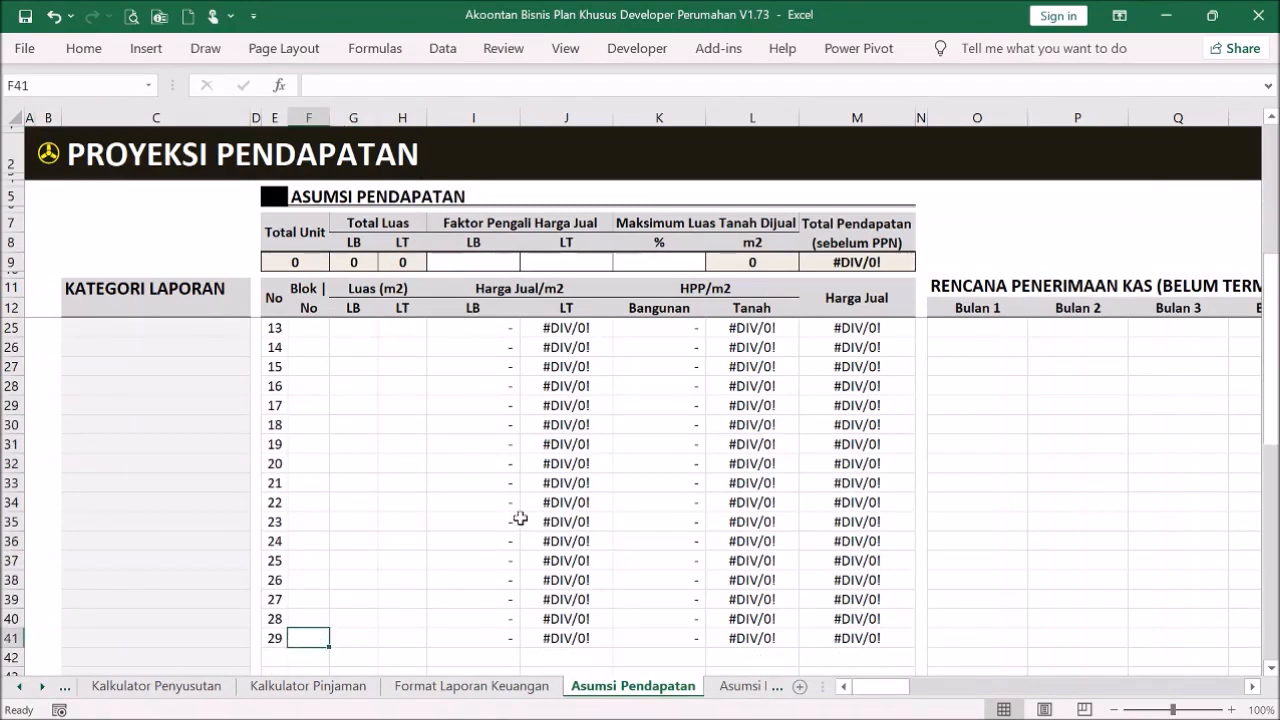
scroll(519, 518, "up", 4)
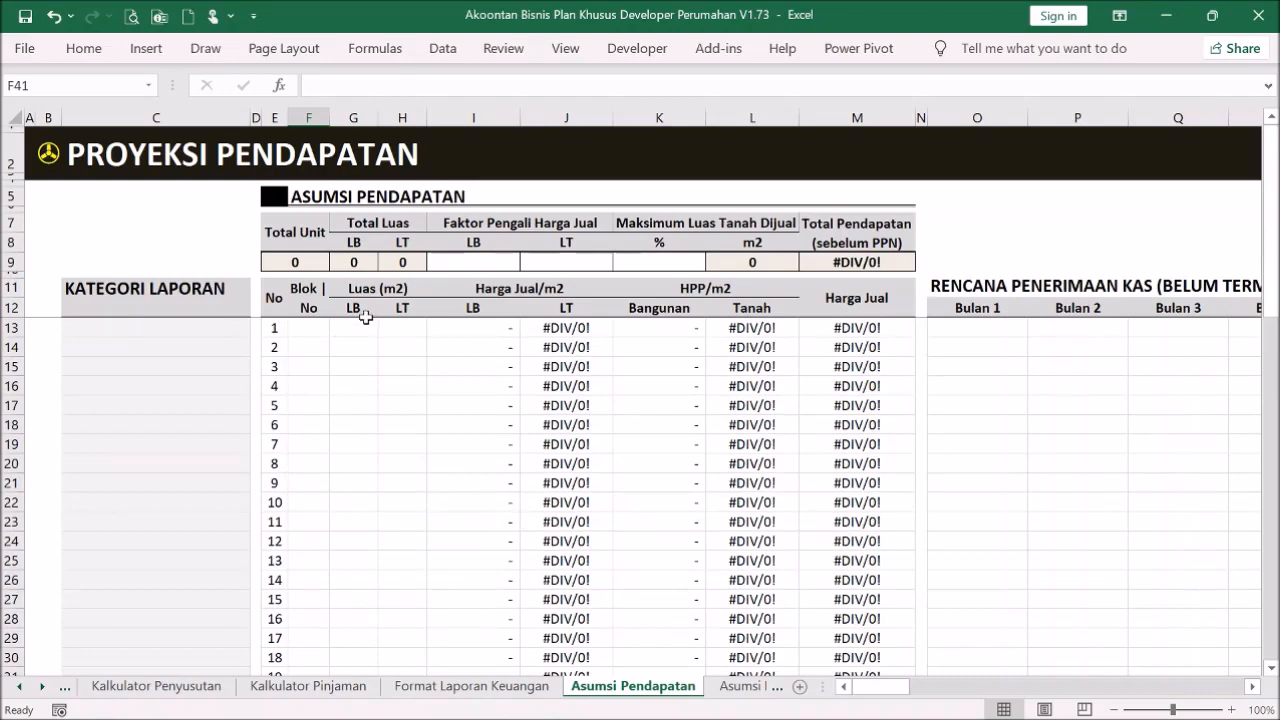
left_click(302, 331)
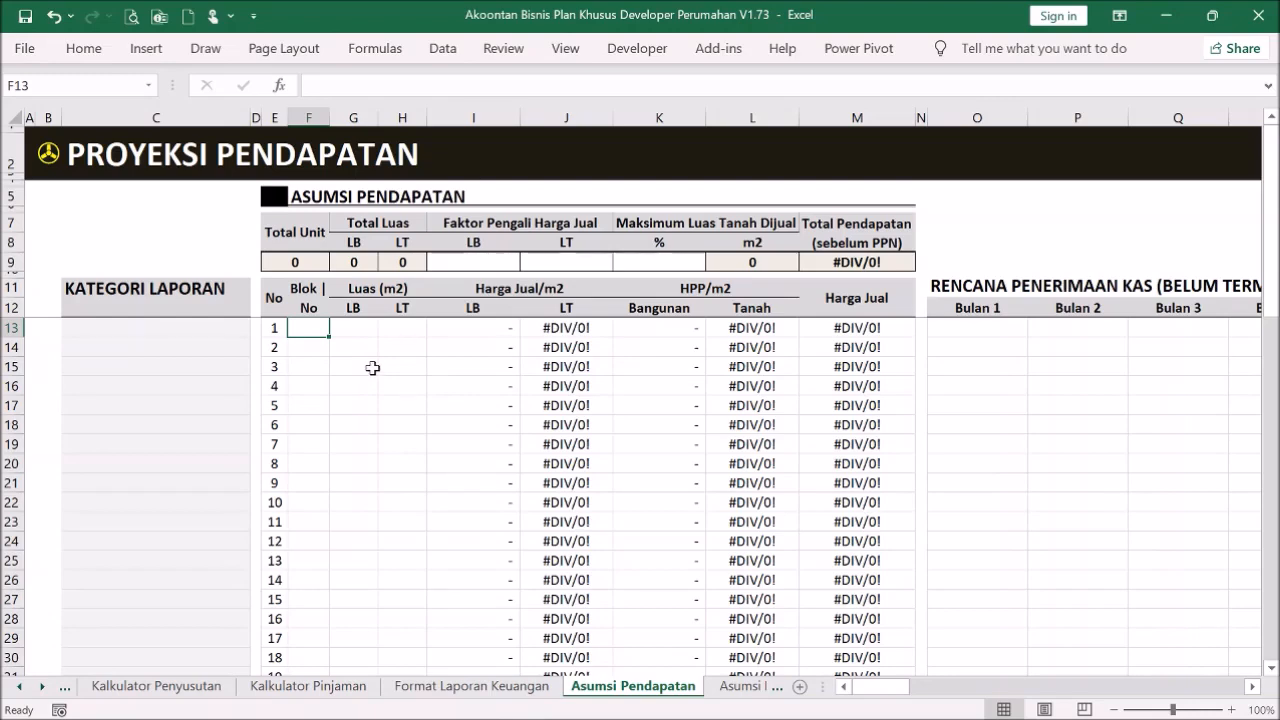
- Open the Pengeluaran | HPP projection in the template, and open the same projection in the Contoh example workbook
left_click(58, 154)
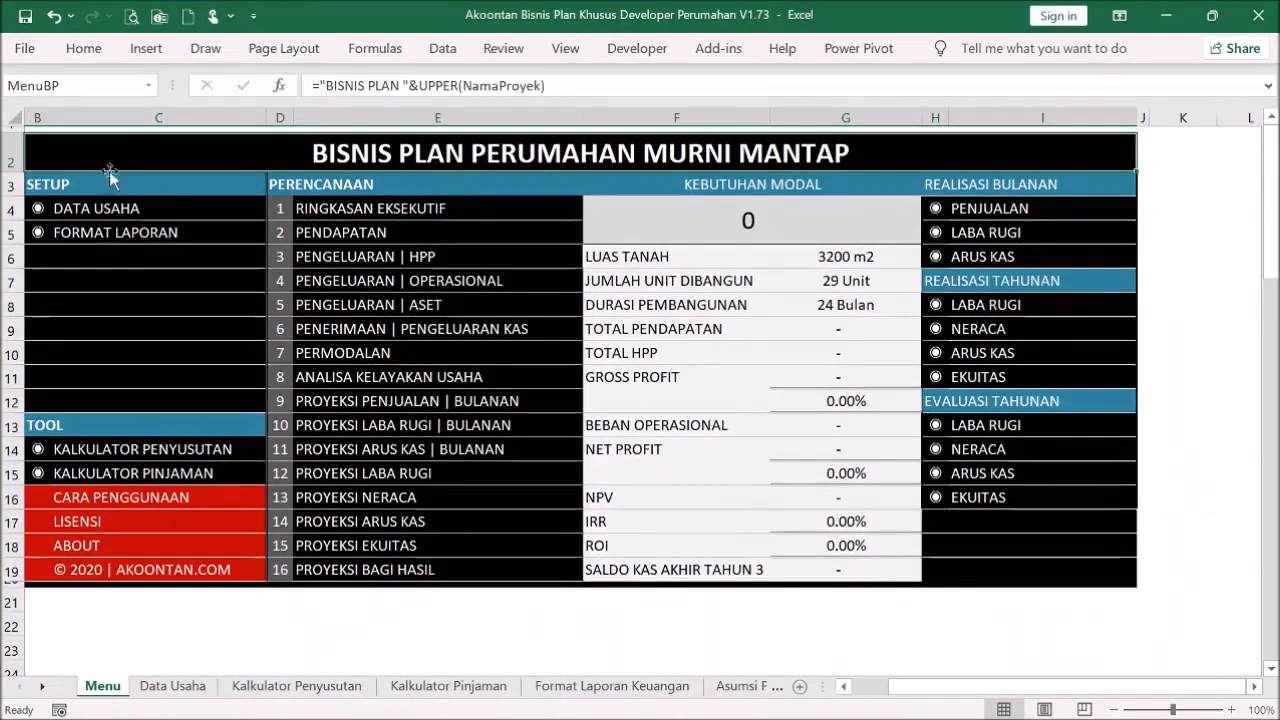
left_click(423, 257)
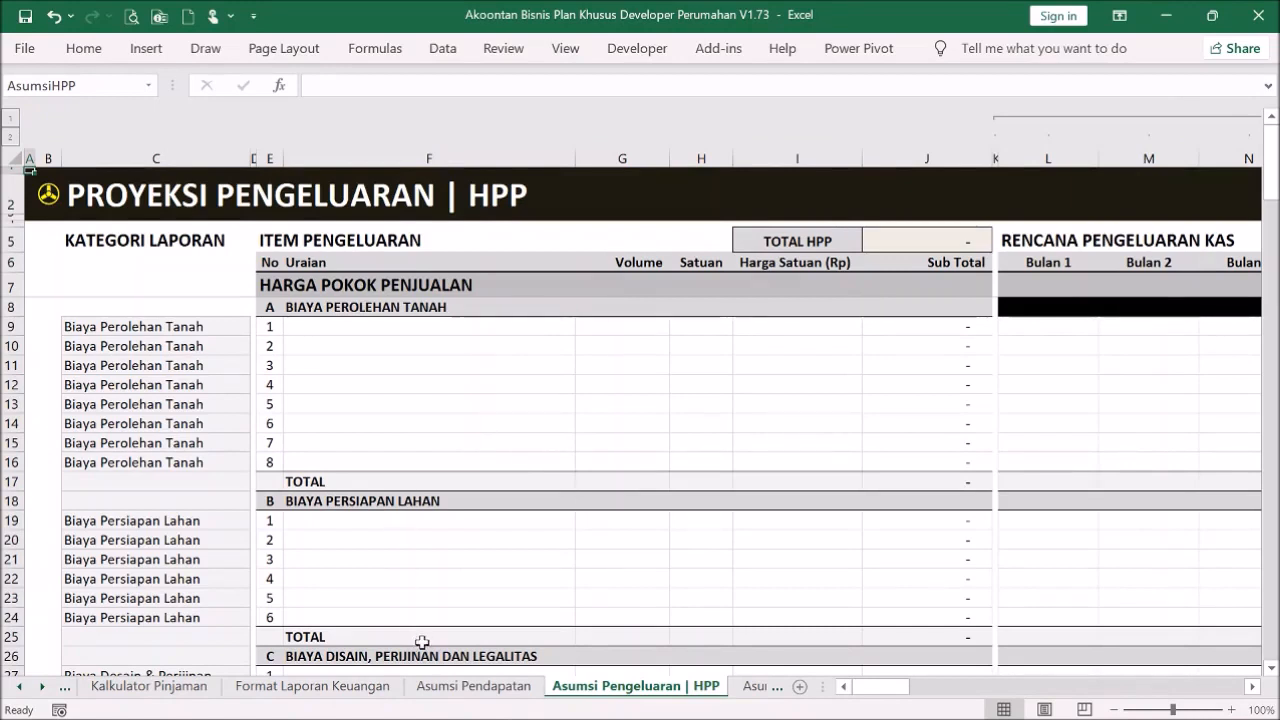
mouse_move(462, 718)
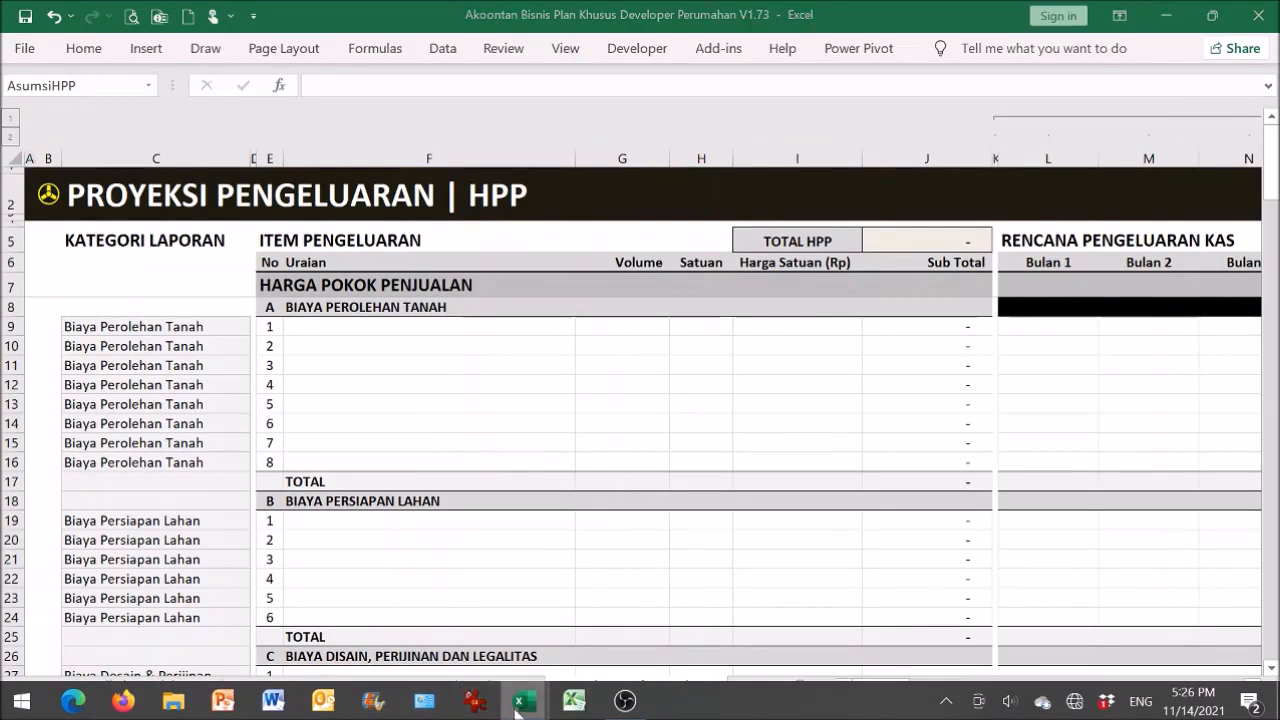
mouse_move(520, 703)
left_click(418, 608)
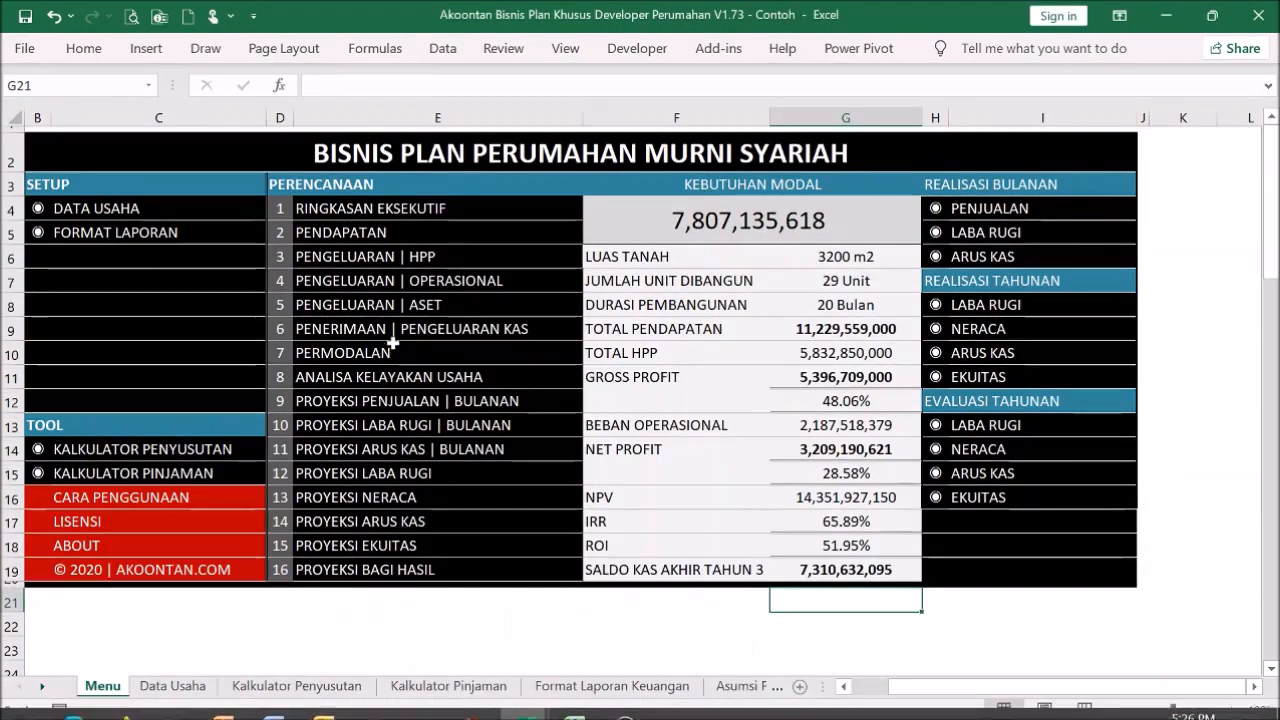
left_click(435, 262)
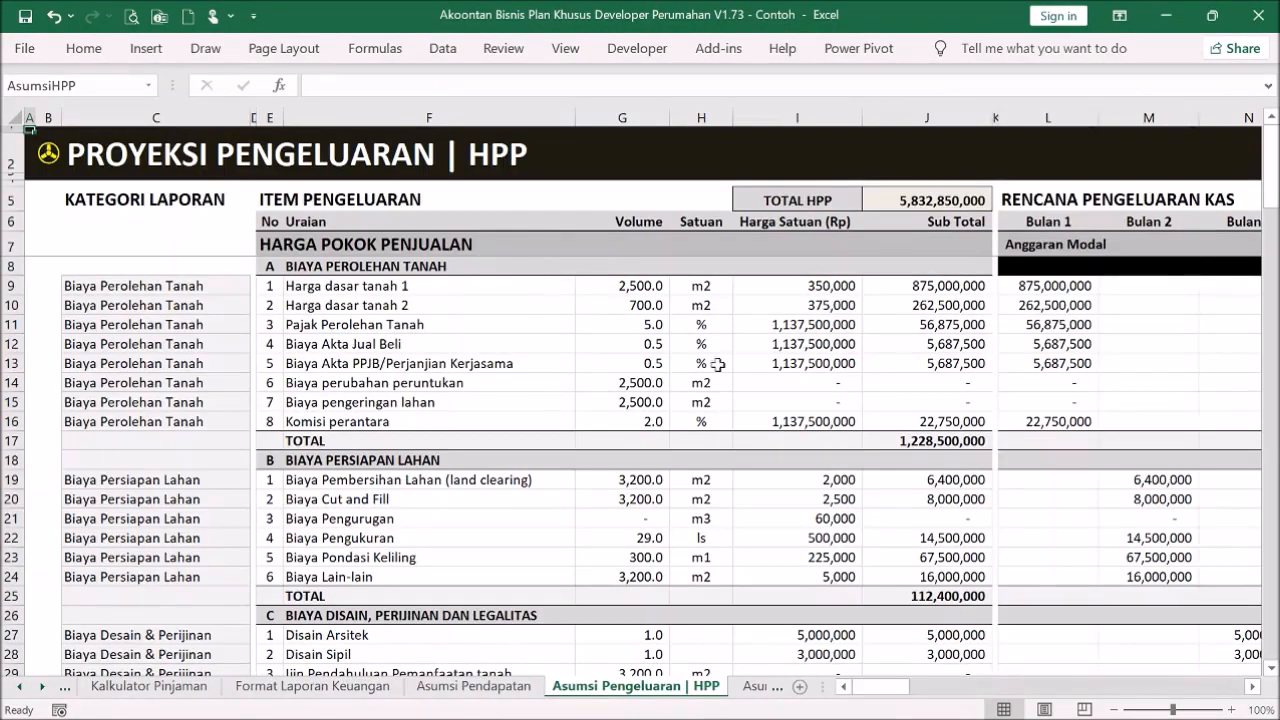
- Copy the eight Biaya Perolehan Tanah items, Uraian through Harga Satuan, from the example workbook and paste them as values into the template's matching section
left_click_drag(336, 286, 769, 417)
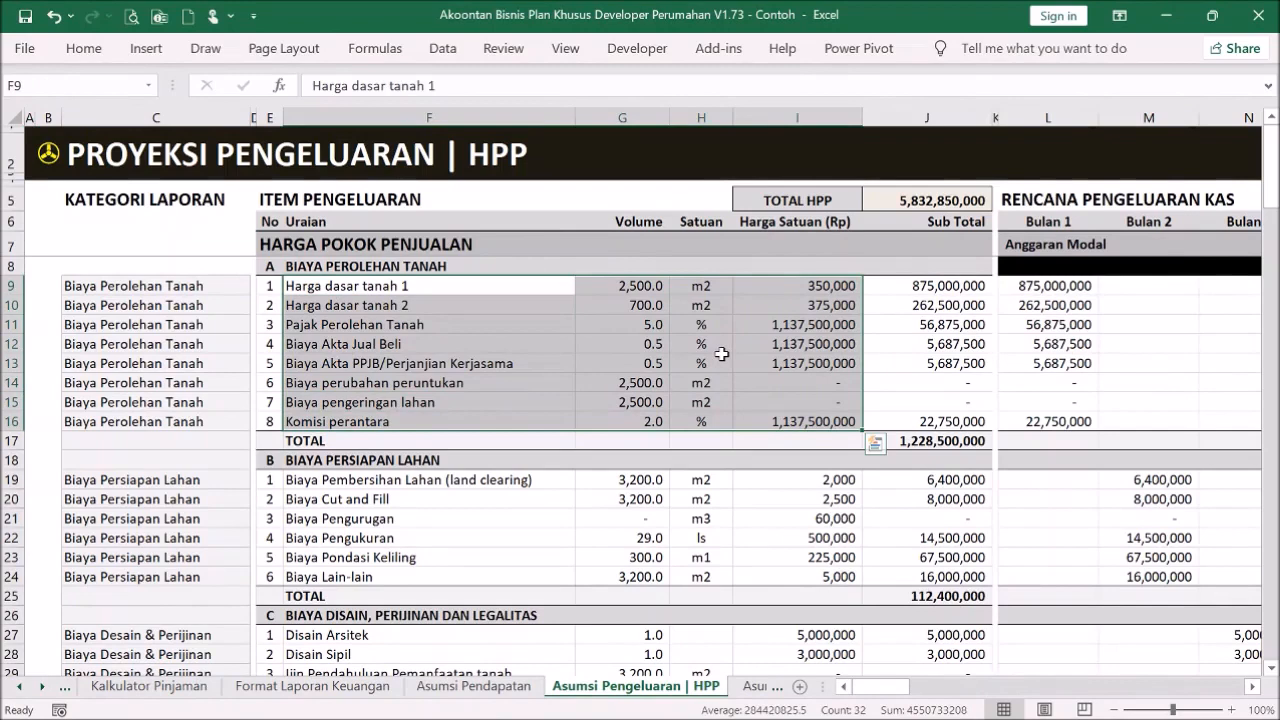
right_click(724, 352)
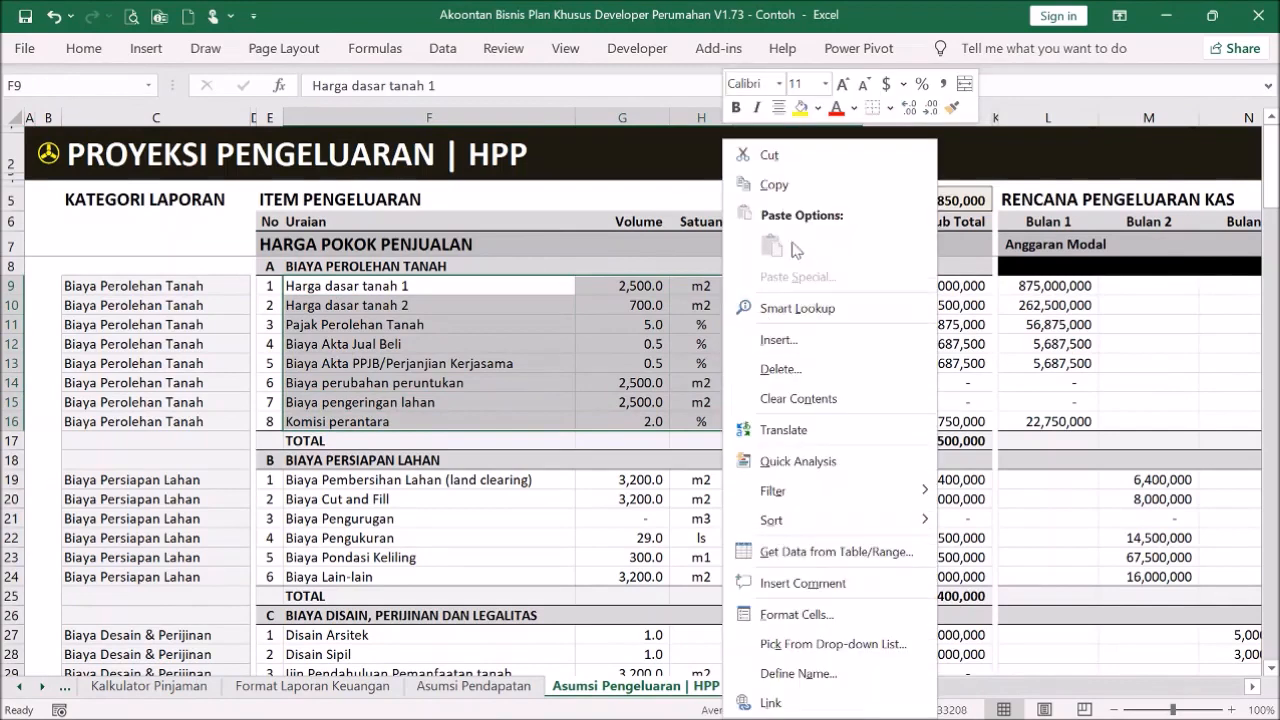
left_click(816, 192)
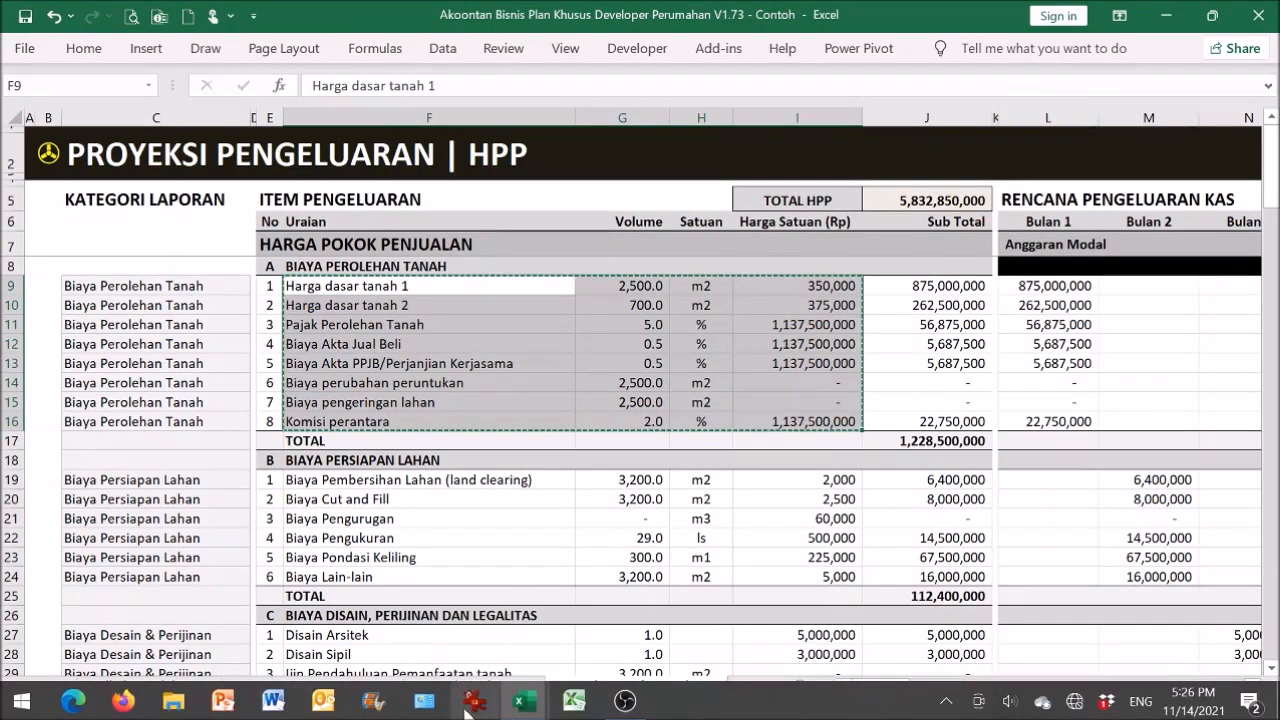
left_click(524, 700)
left_click(581, 652)
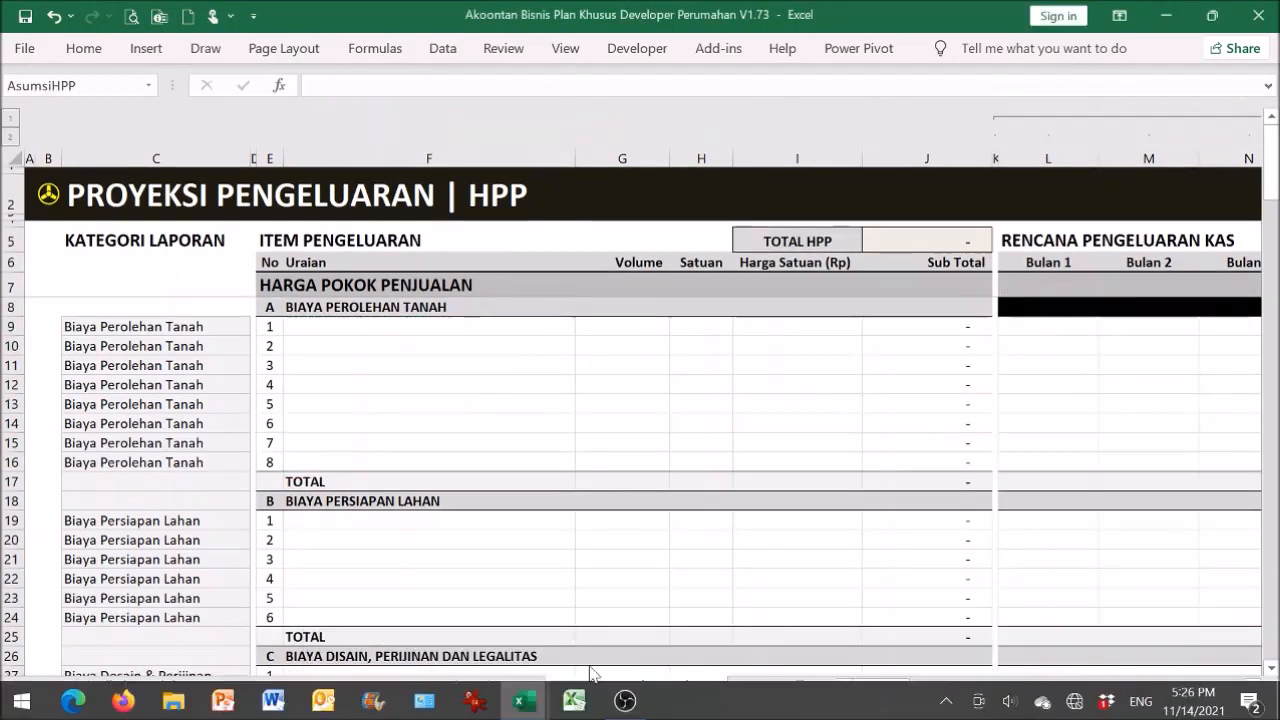
left_click(491, 328)
right_click(491, 330)
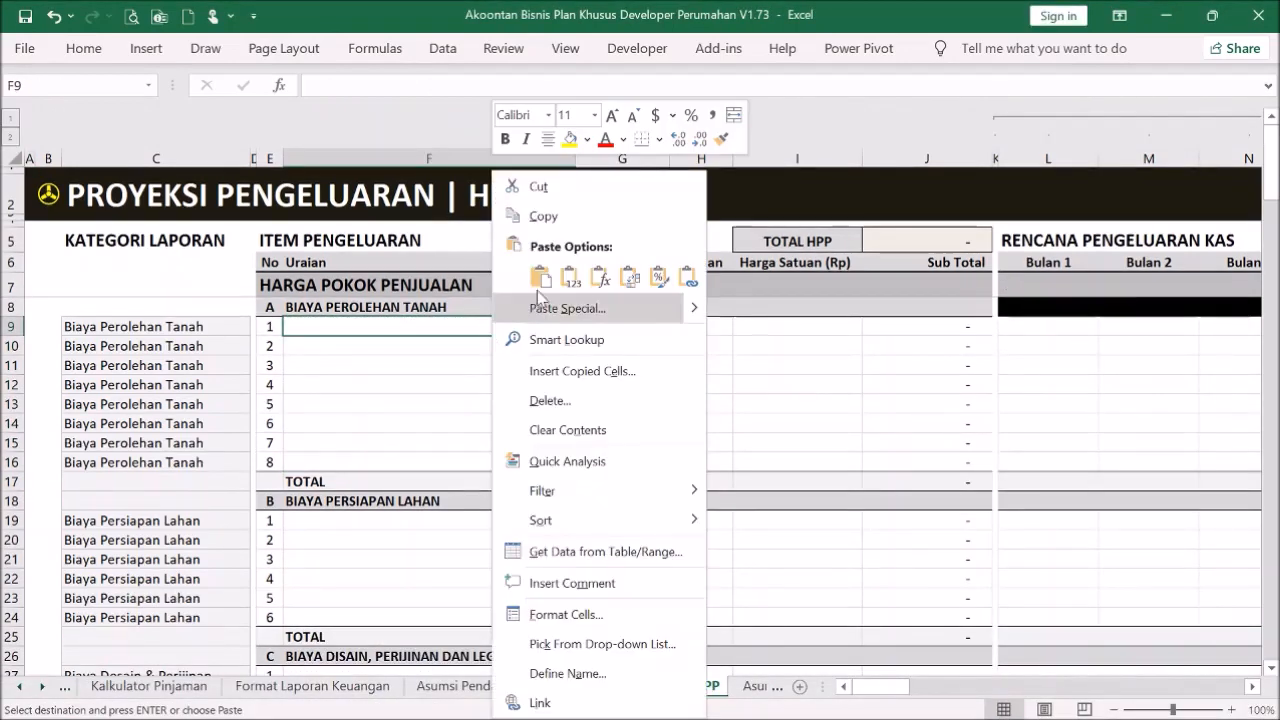
left_click(568, 276)
left_click(549, 420)
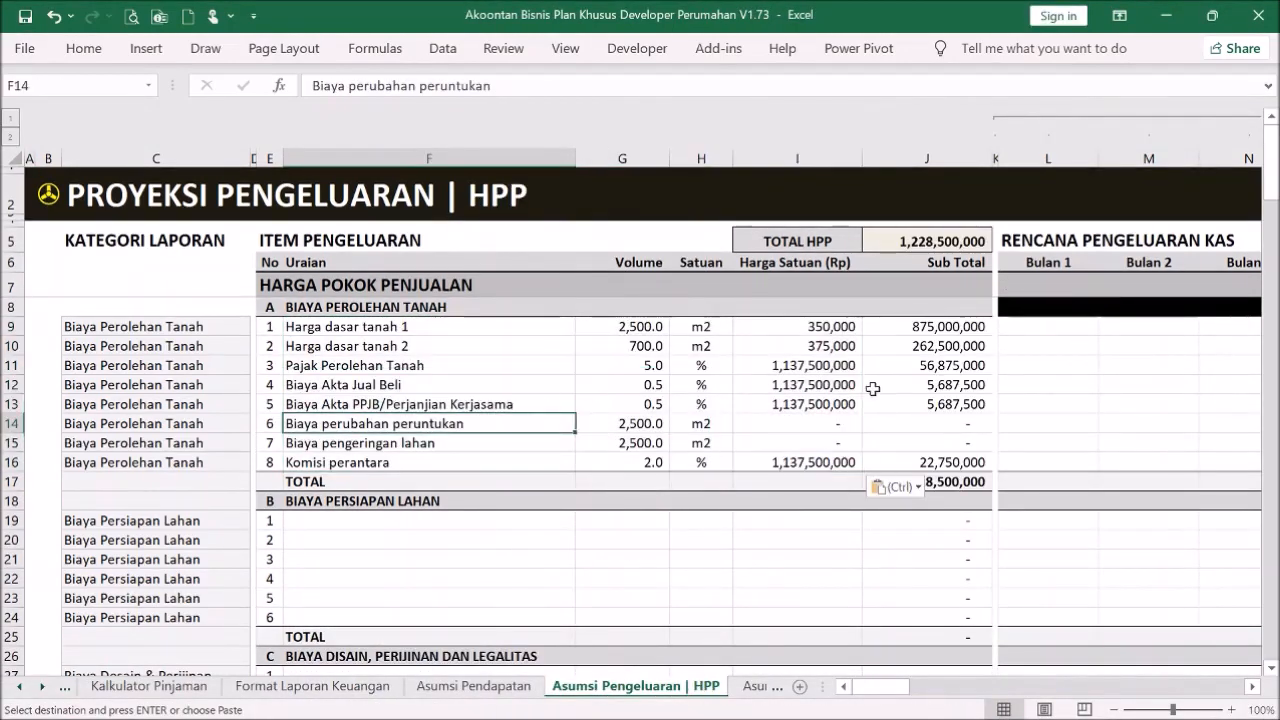
- Examine the Kategori Laporan options and assignments for the Biaya Perolehan Tanah items, starting with Harga dasar tanah 1
left_click(205, 327)
left_click(258, 328)
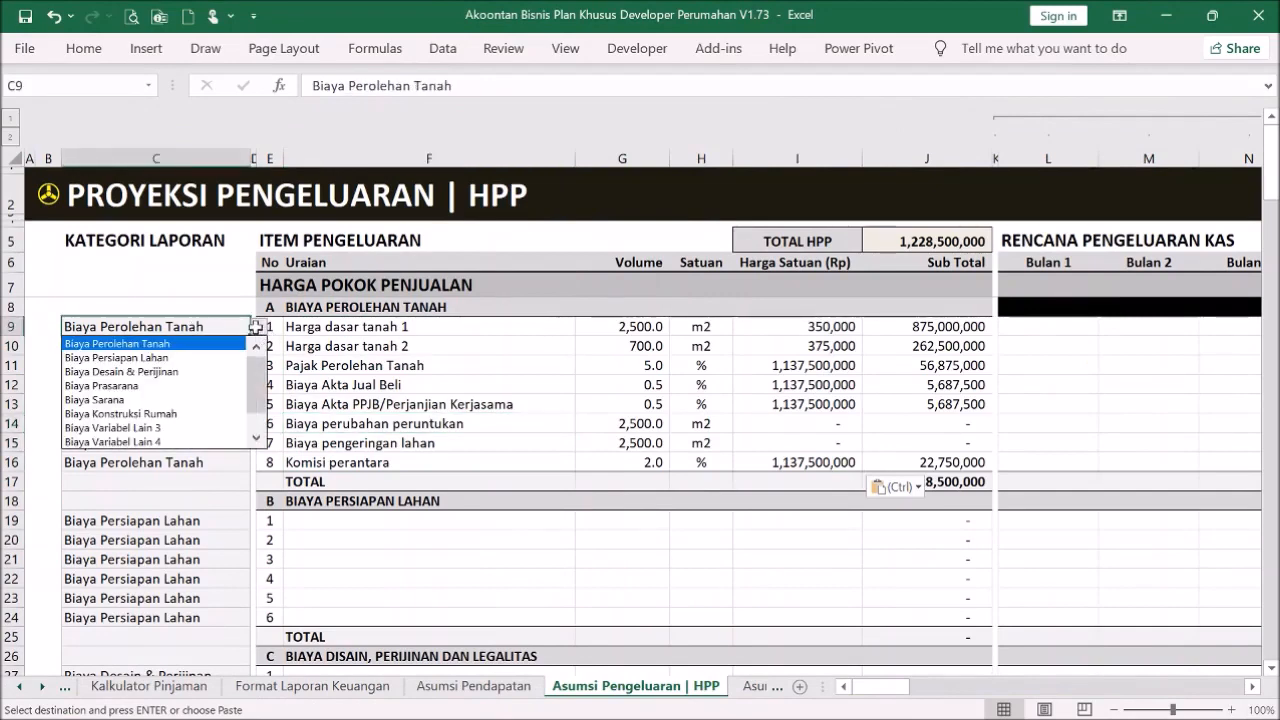
left_click(257, 327)
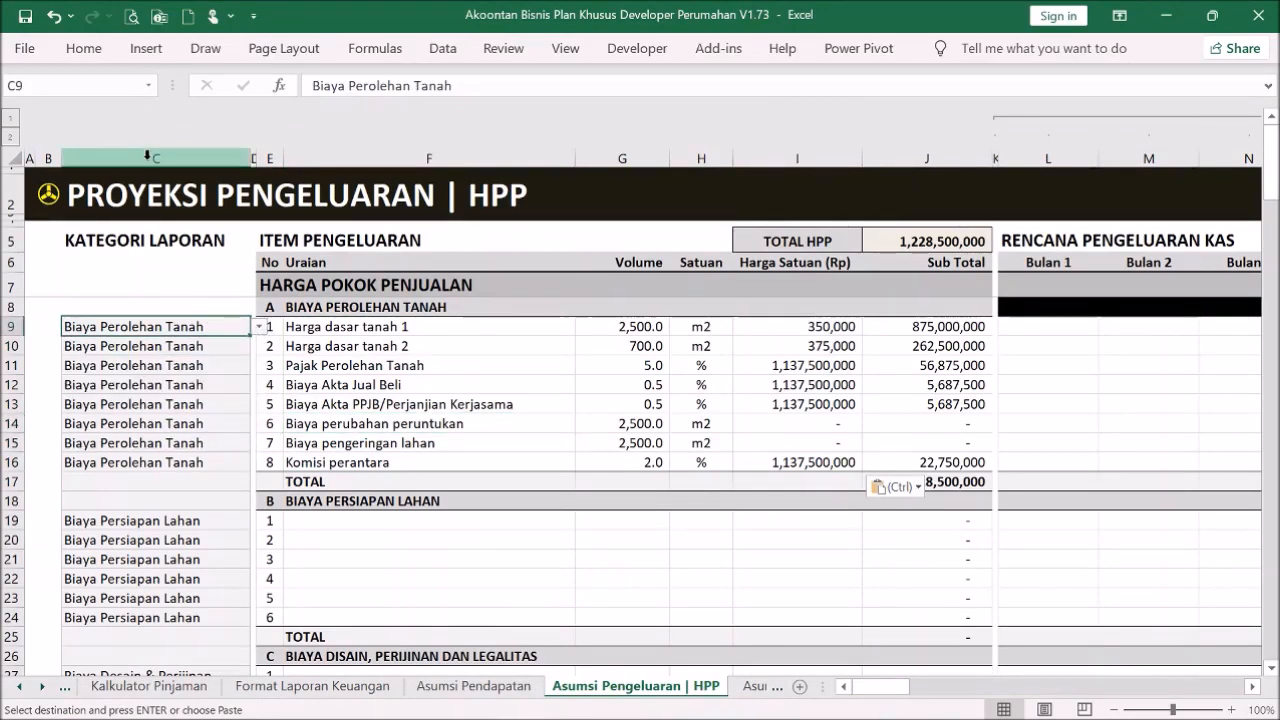
left_click(147, 158)
left_click(170, 327)
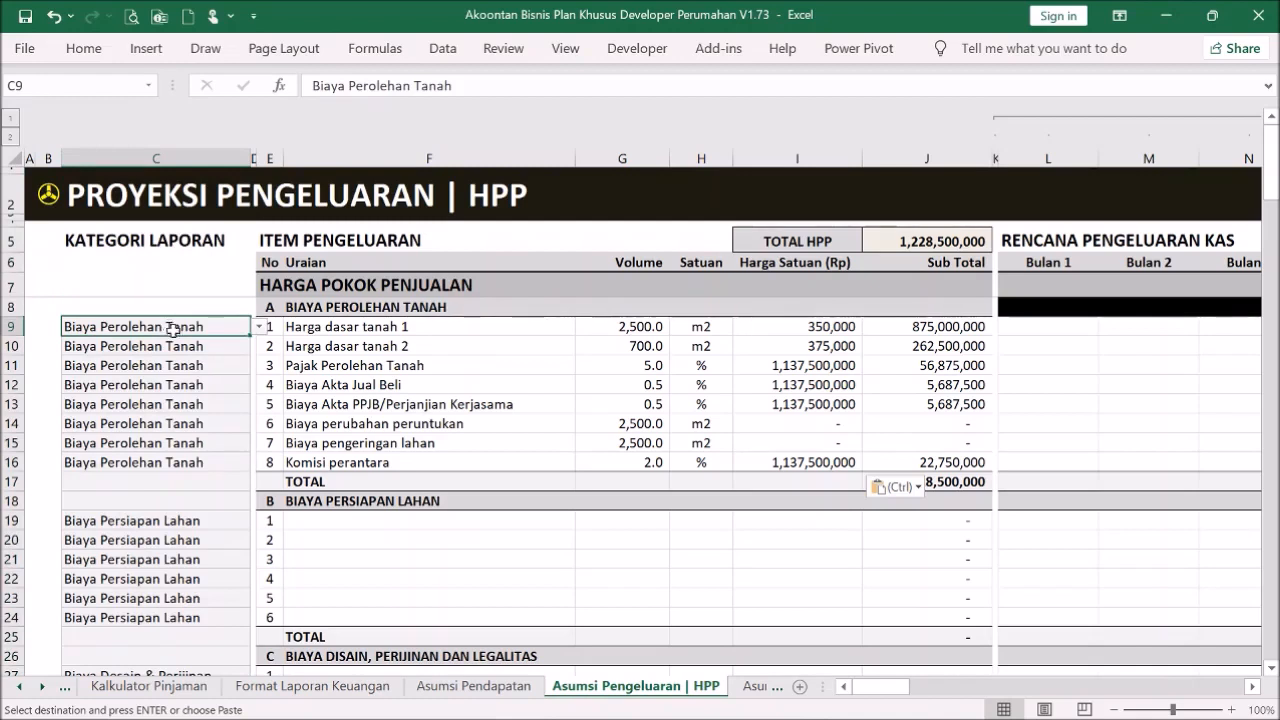
left_click(165, 363)
left_click(204, 347)
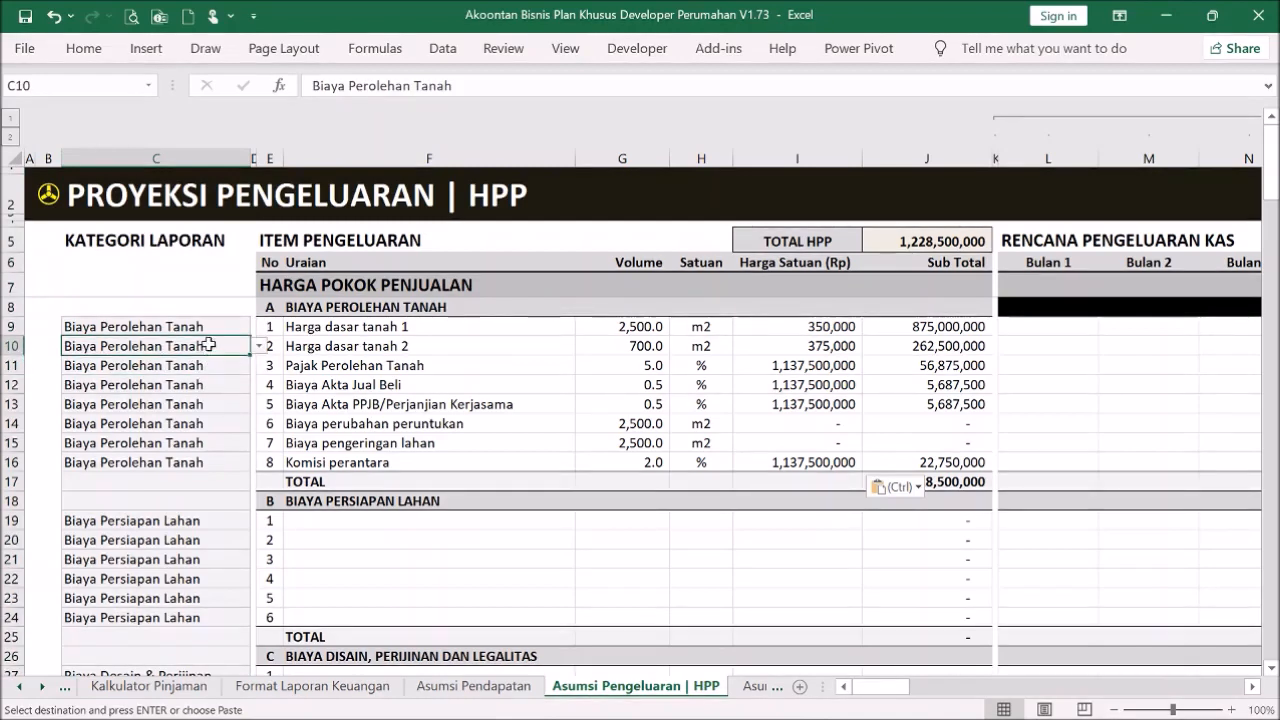
left_click(205, 327)
left_click(240, 443)
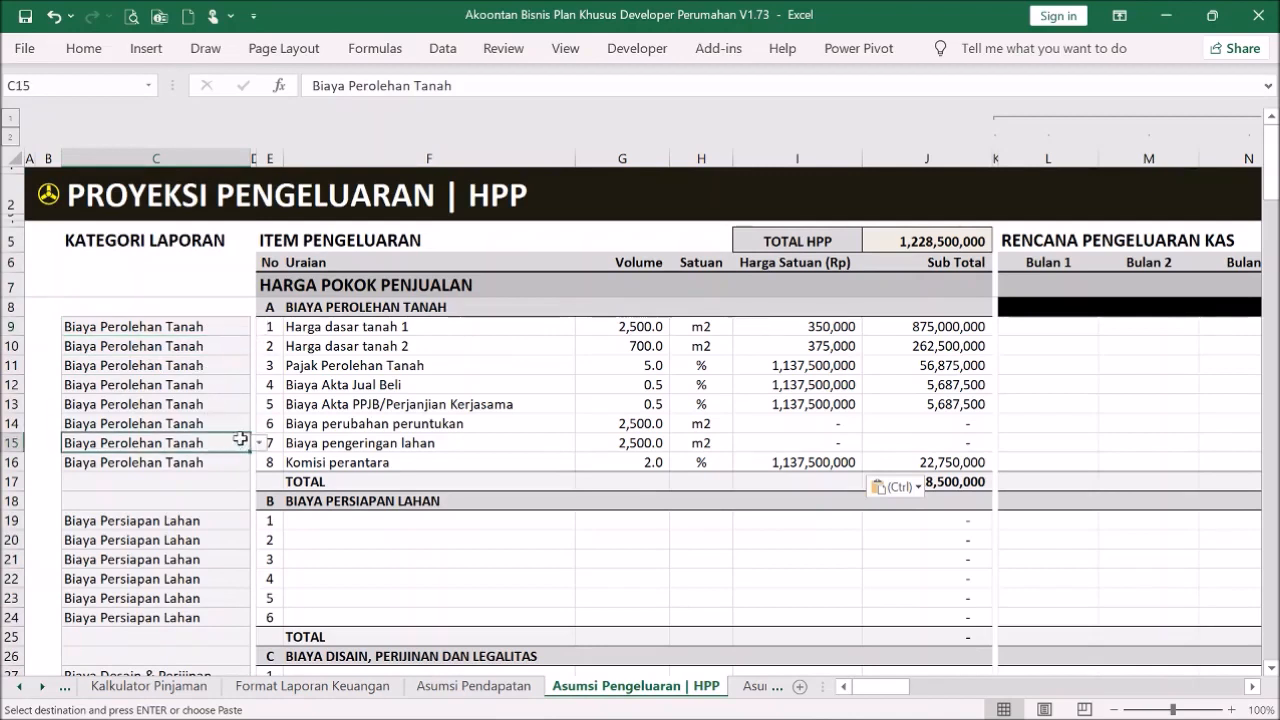
left_click(219, 333)
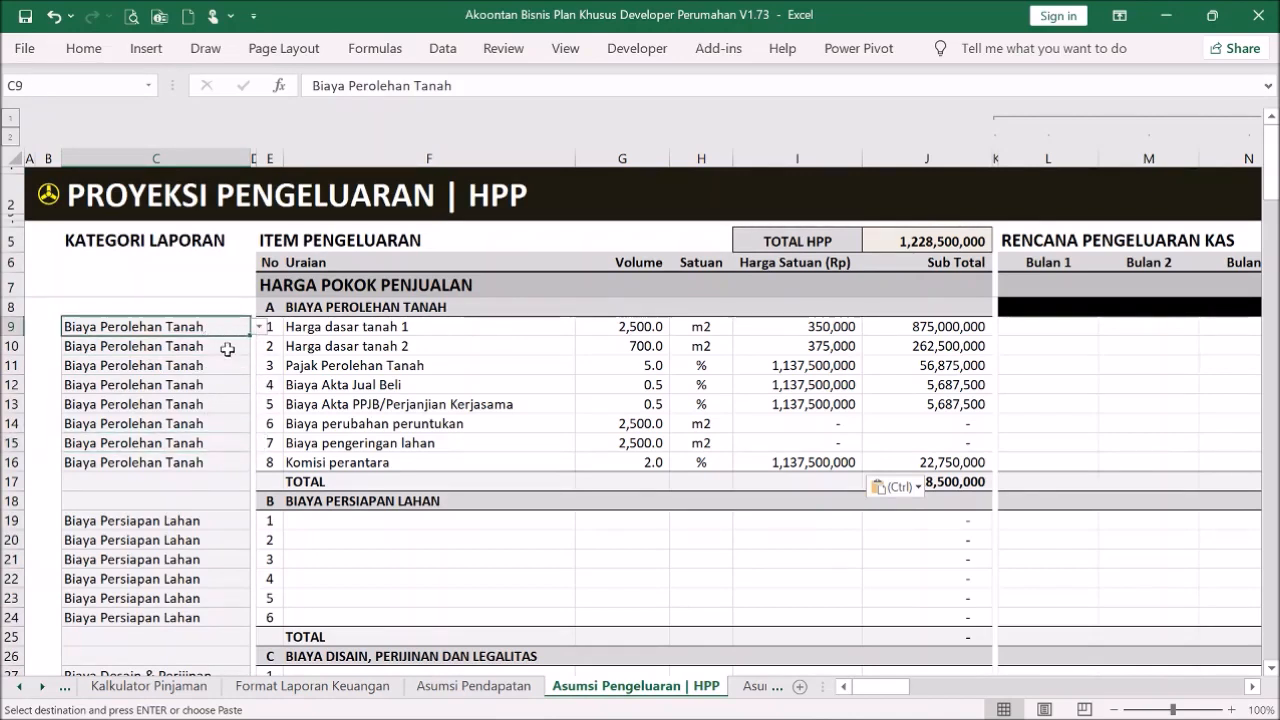
left_click(356, 388)
left_click(369, 332)
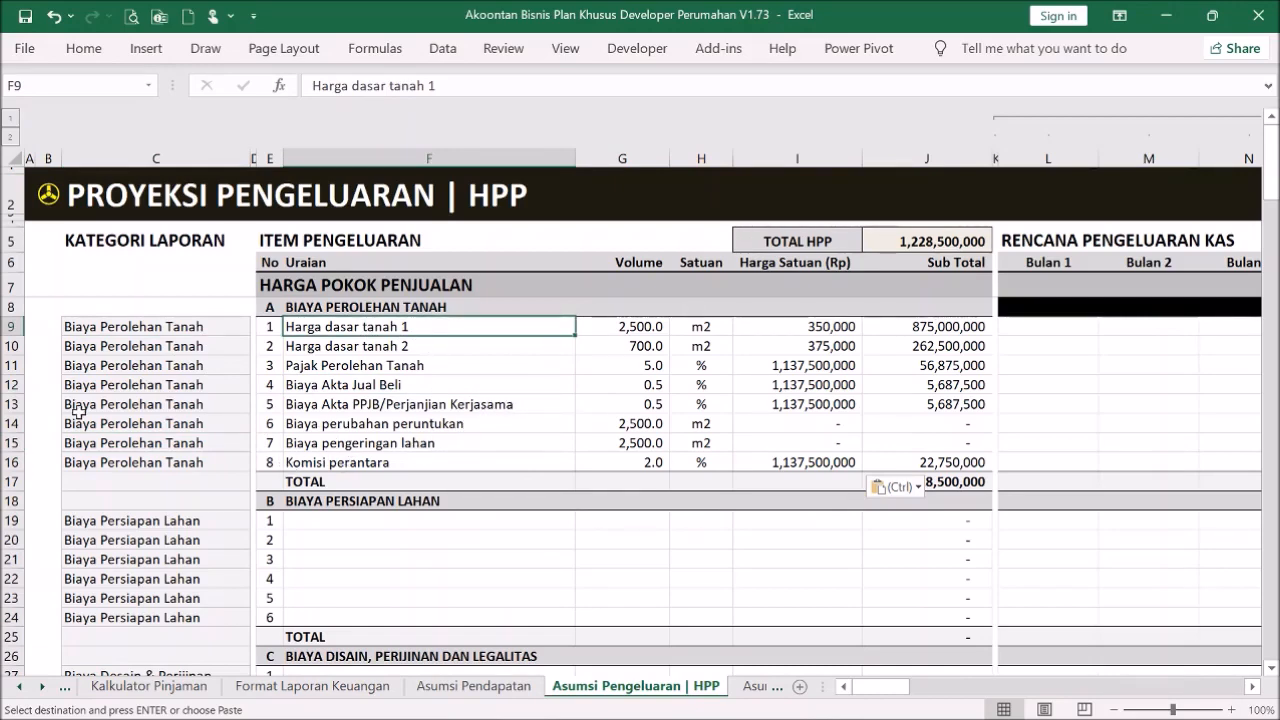
- Insert a blank row above item 6, Biaya perubahan peruntukan, in the Biaya Perolehan Tanah section
left_click(13, 404)
left_click(13, 423)
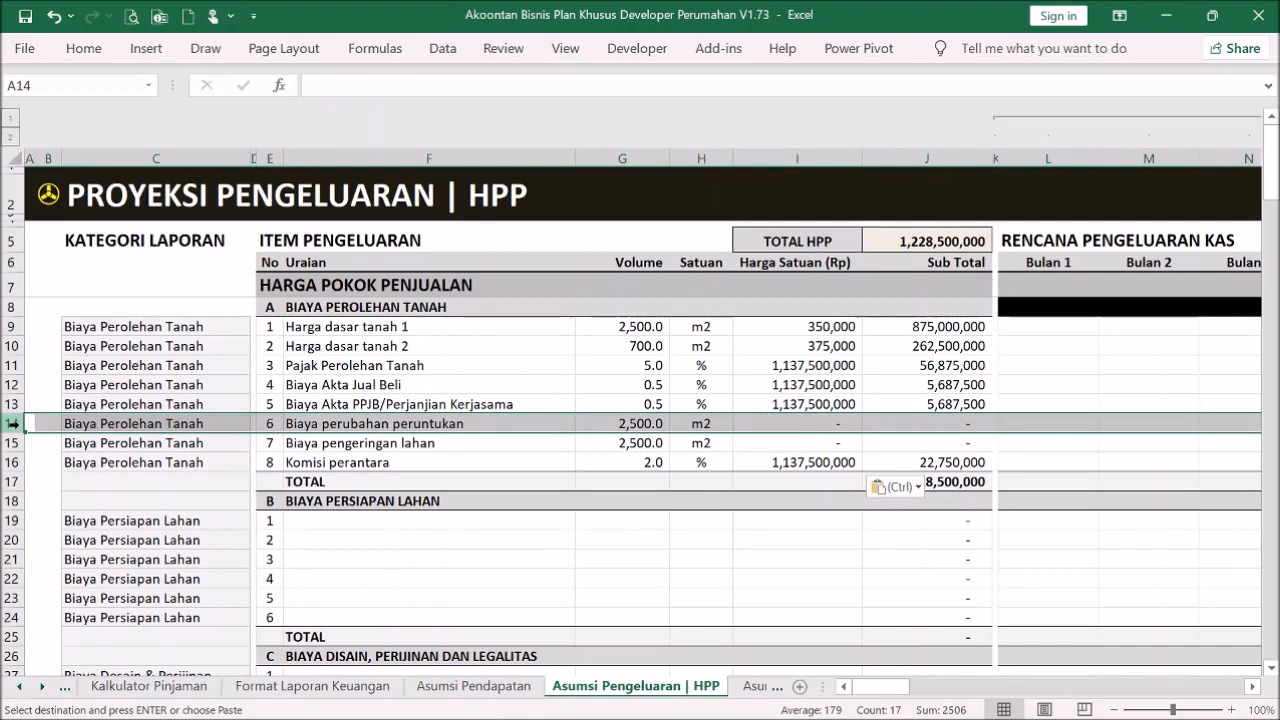
right_click(13, 423)
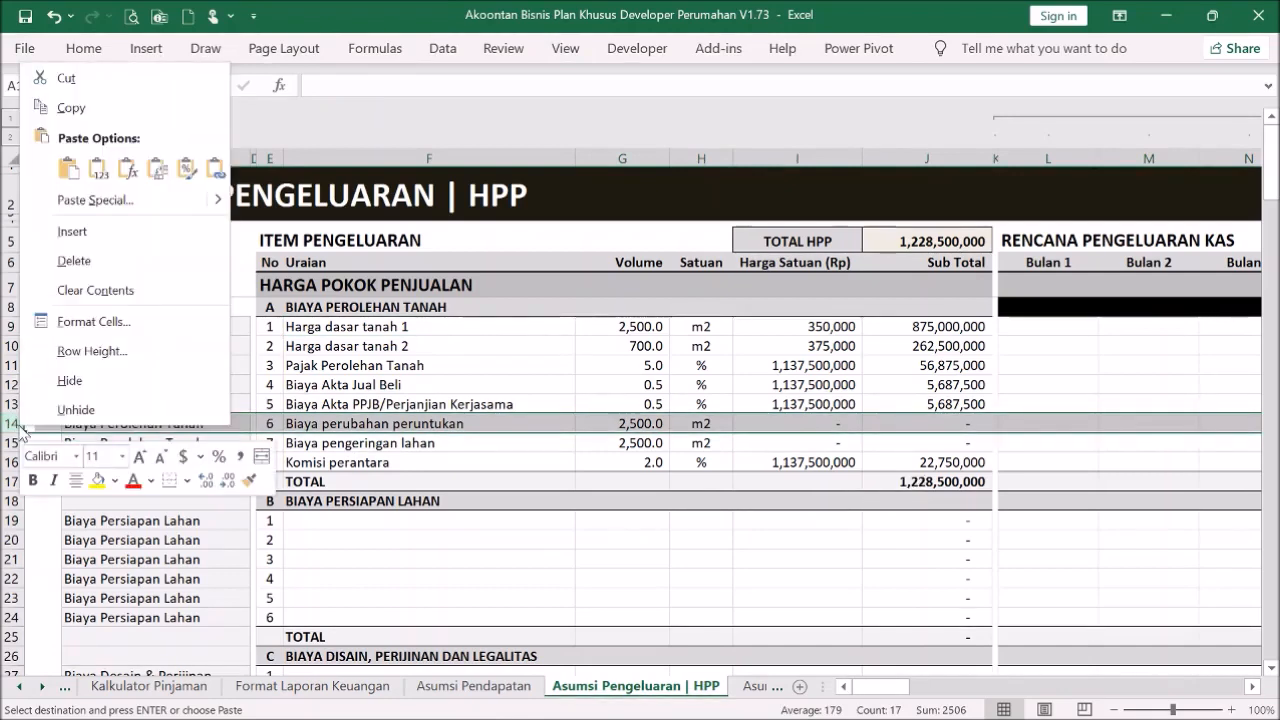
left_click(72, 231)
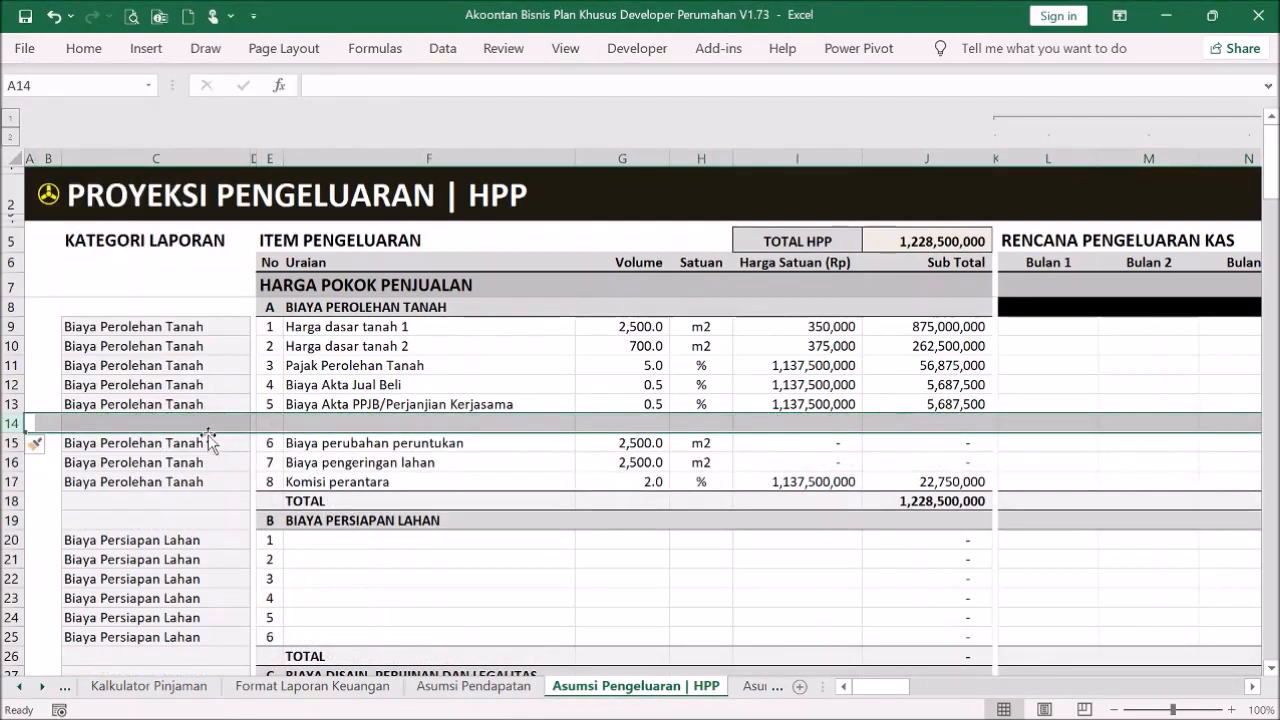
left_click(204, 424)
left_click(332, 422)
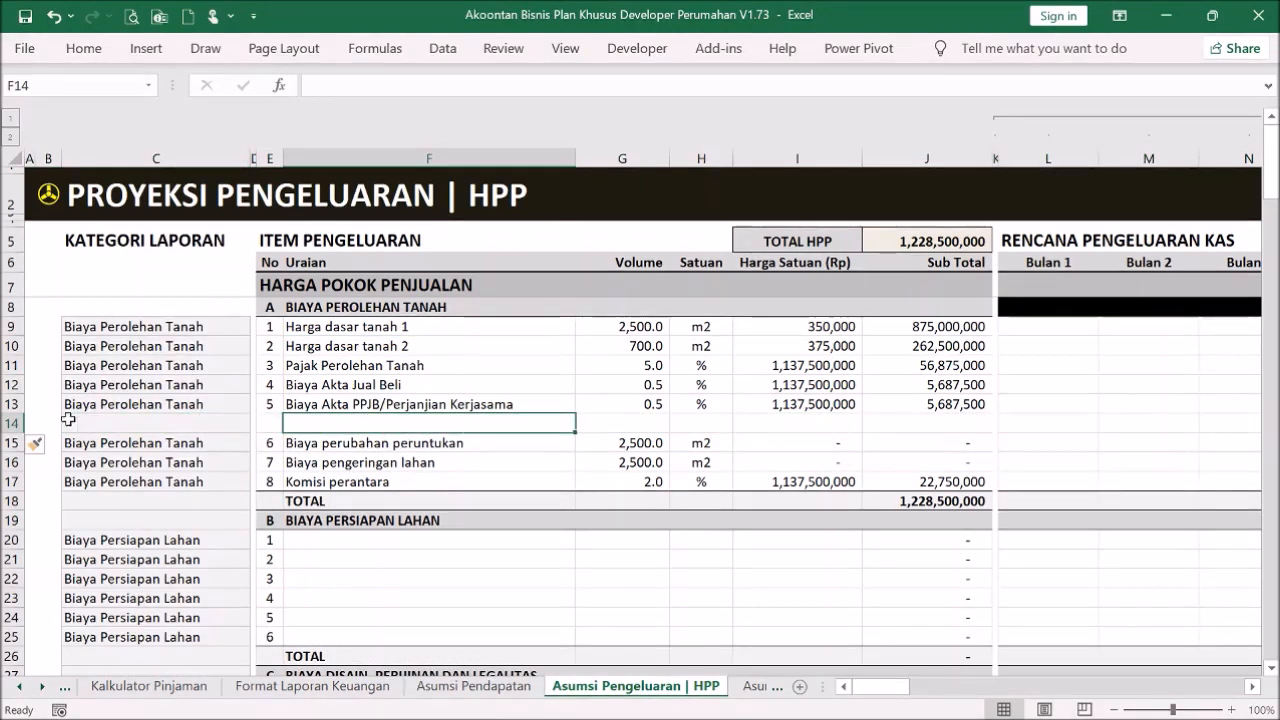
left_click(8, 424)
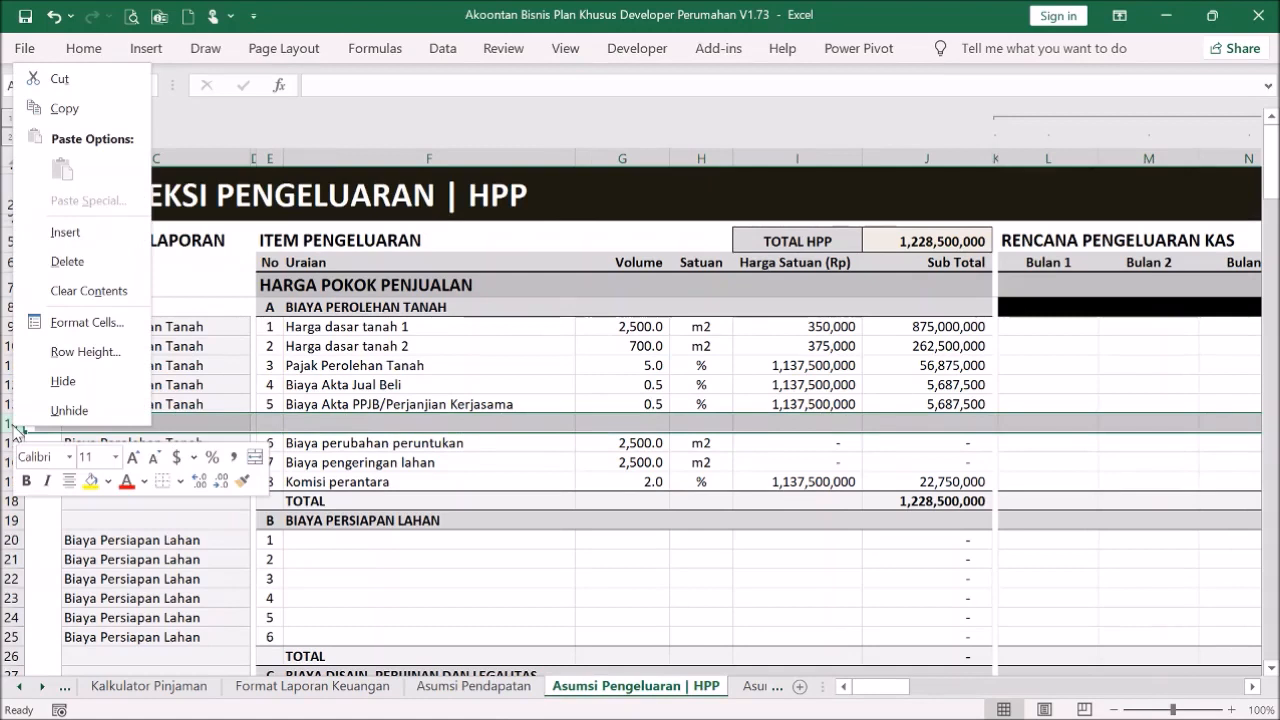
left_click(431, 423)
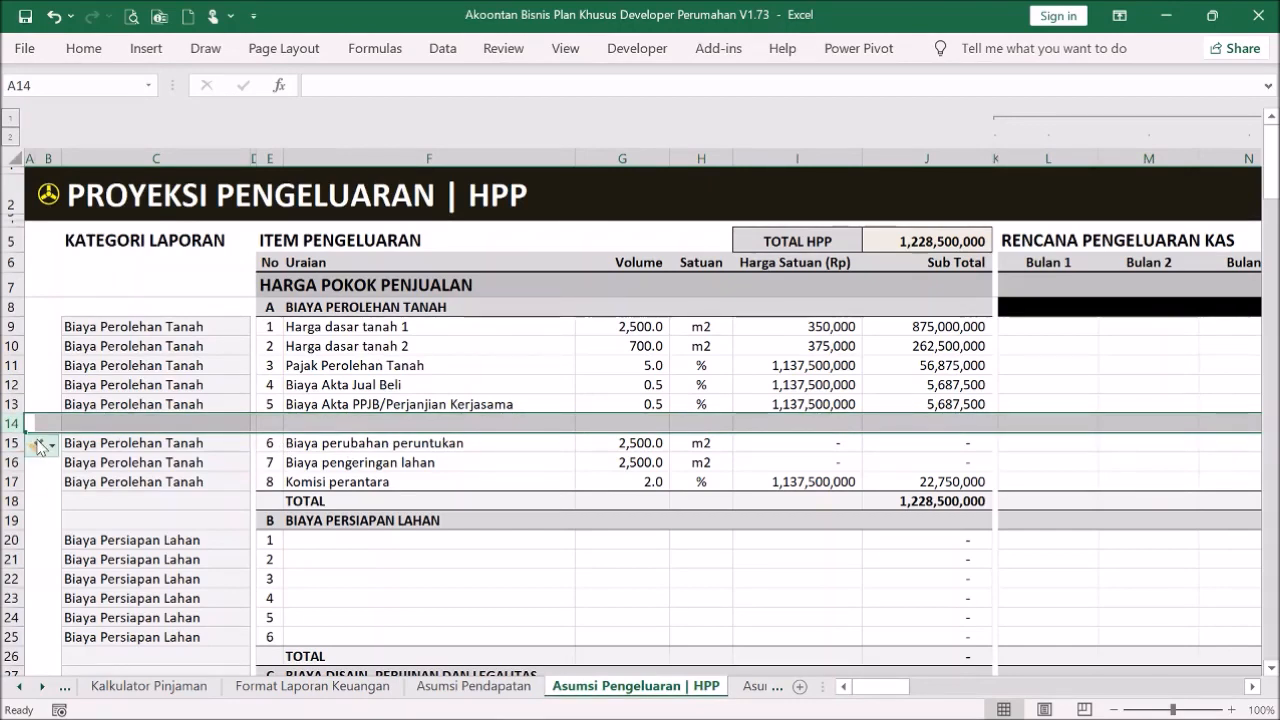
- Duplicate the entire Biaya Sarana section, rows 56 to 65, above Biaya Konstruksi Rumah and select the copy's Kategori Laporan cells
scroll(389, 506, "down", 5)
scroll(389, 506, "down", 12)
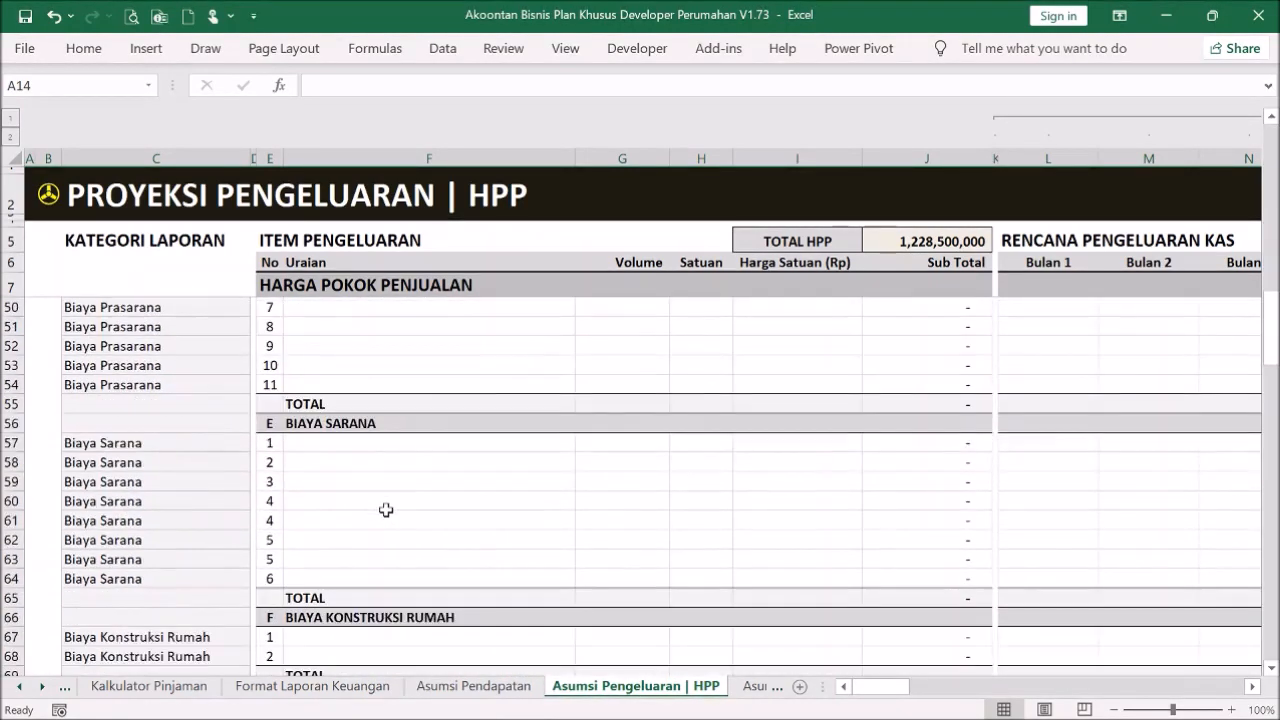
scroll(386, 512, "up", 18)
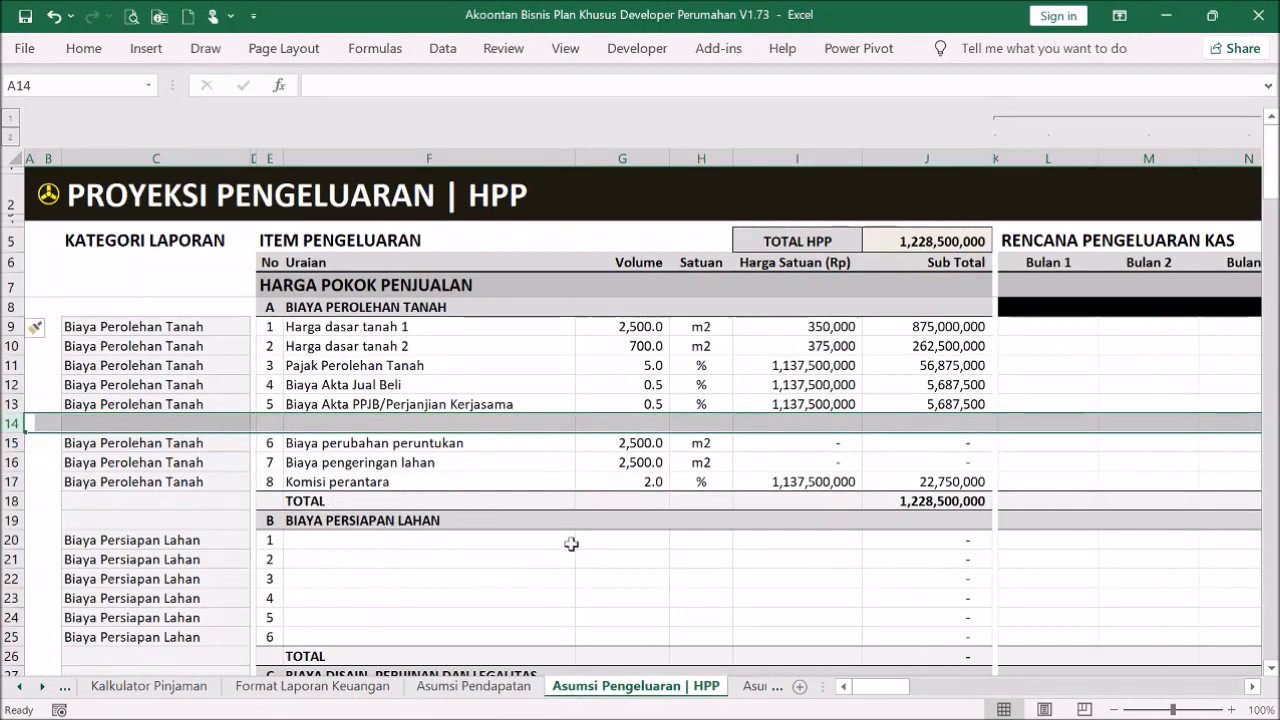
scroll(494, 588, "down", 16)
scroll(494, 588, "down", 3)
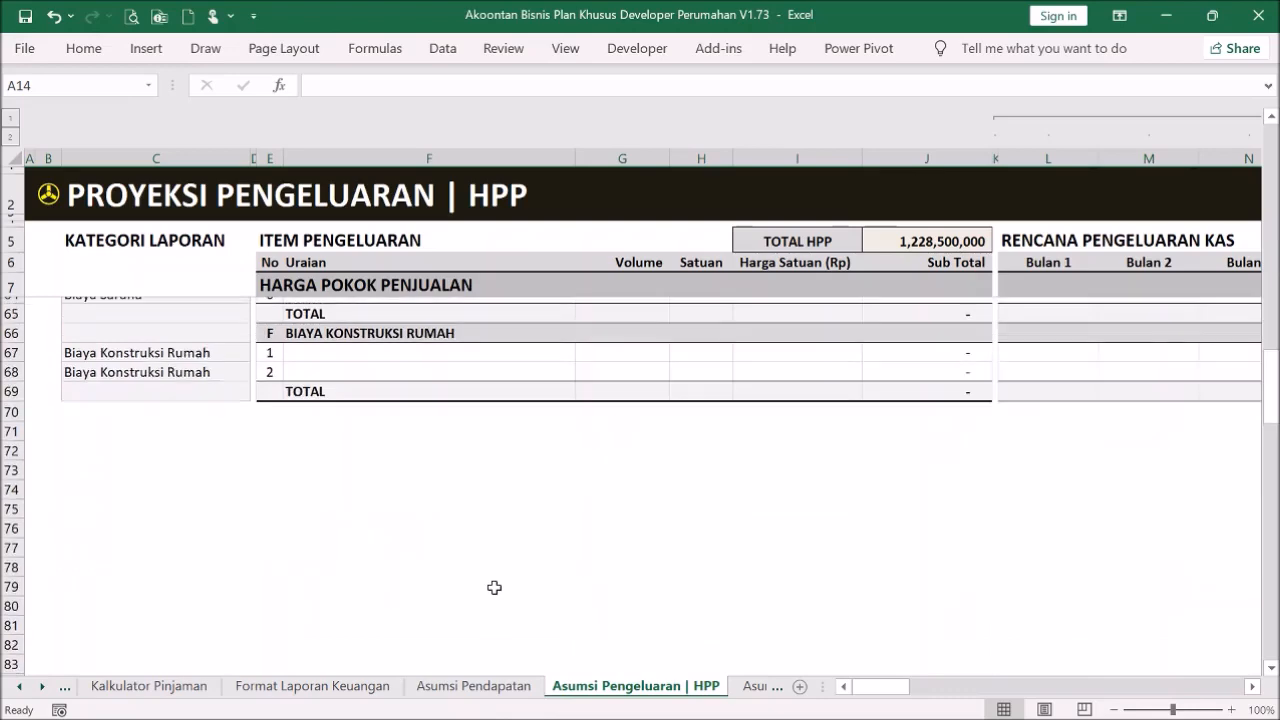
scroll(437, 566, "up", 4)
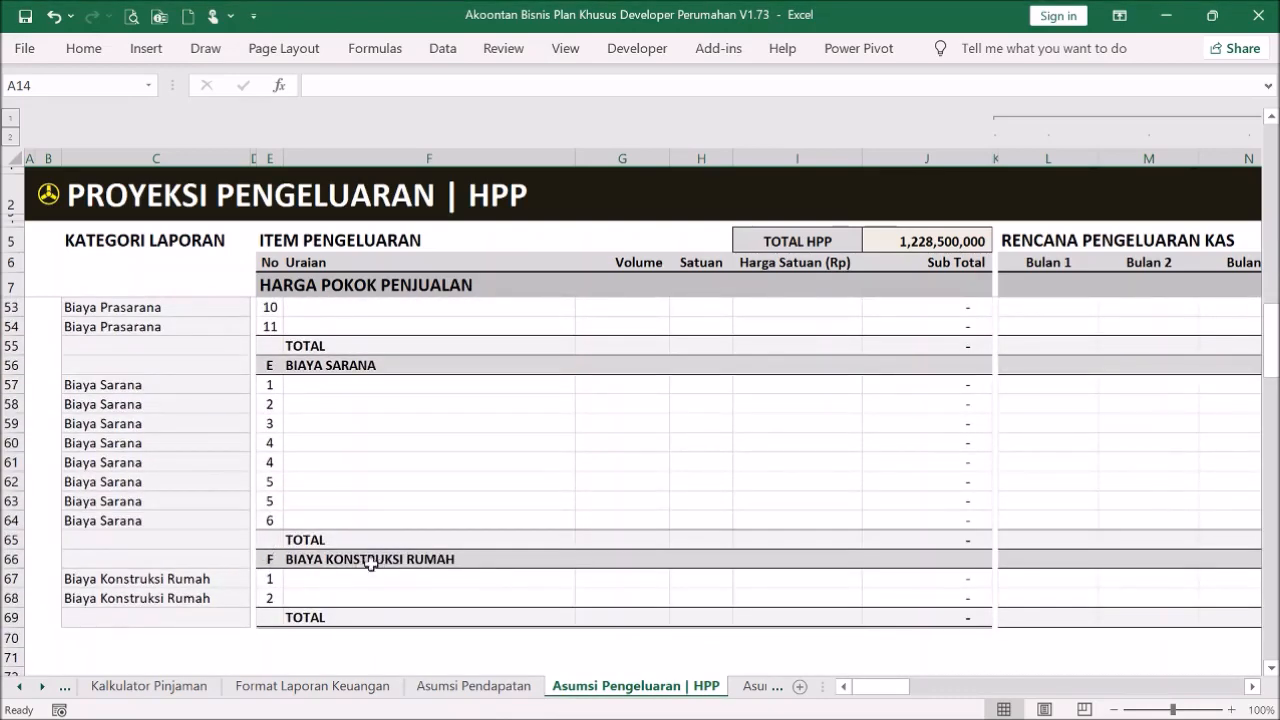
left_click_drag(10, 365, 23, 543)
right_click(264, 460)
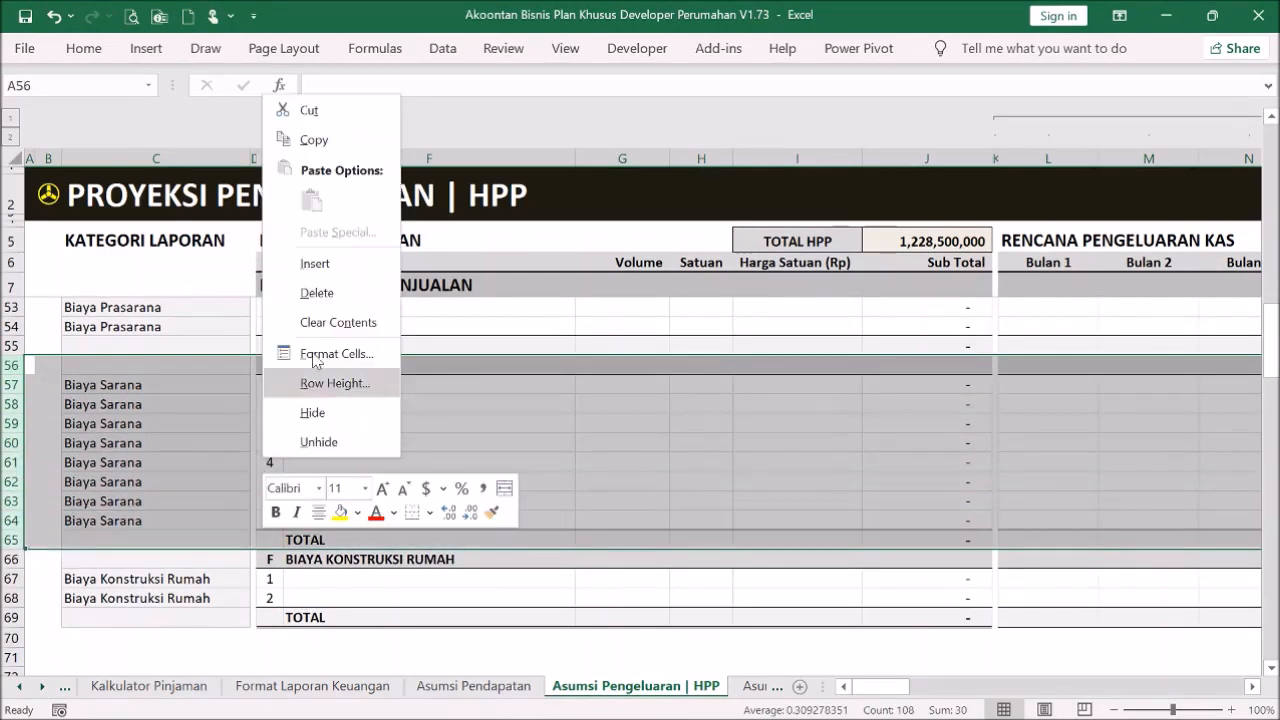
left_click(334, 143)
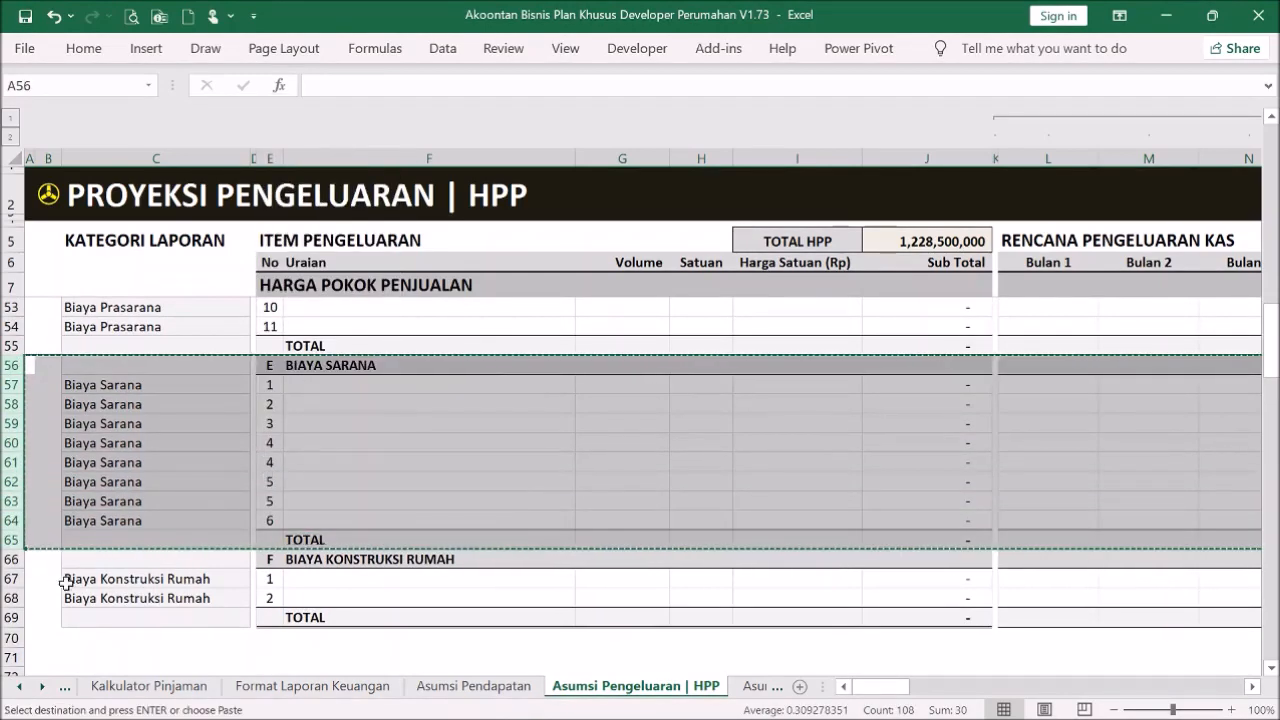
left_click(10, 559)
right_click(10, 559)
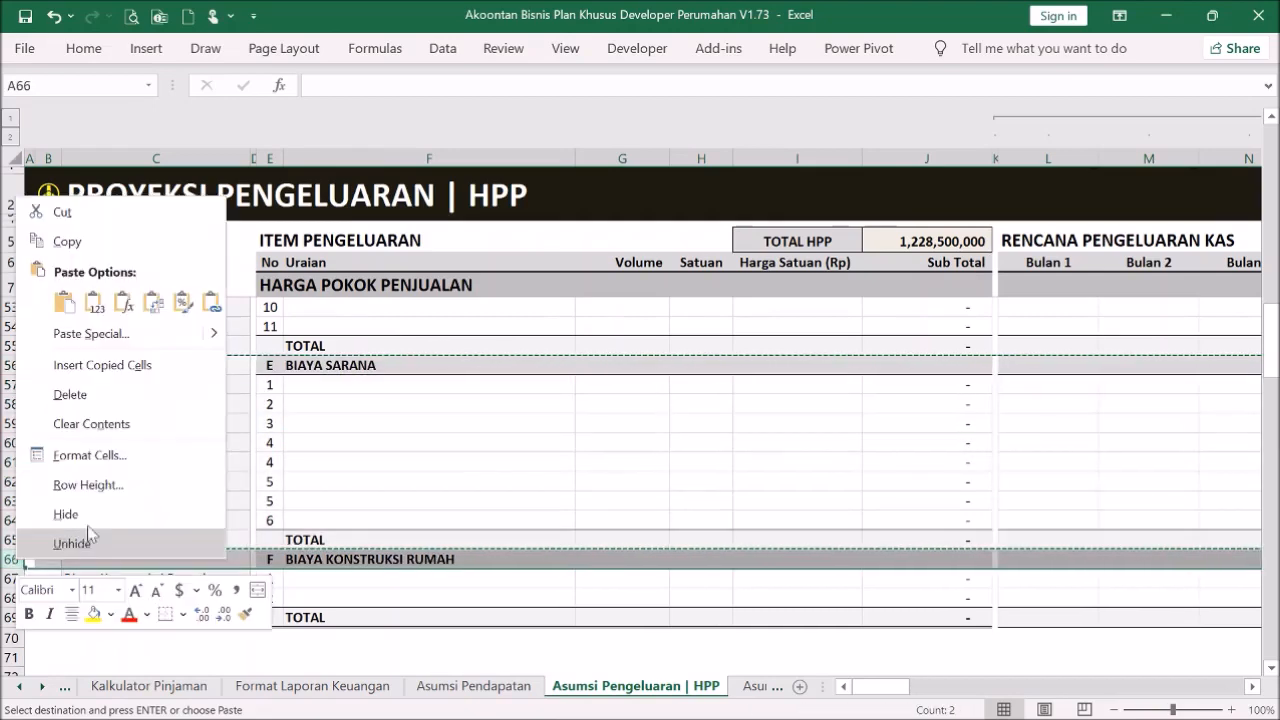
left_click(120, 367)
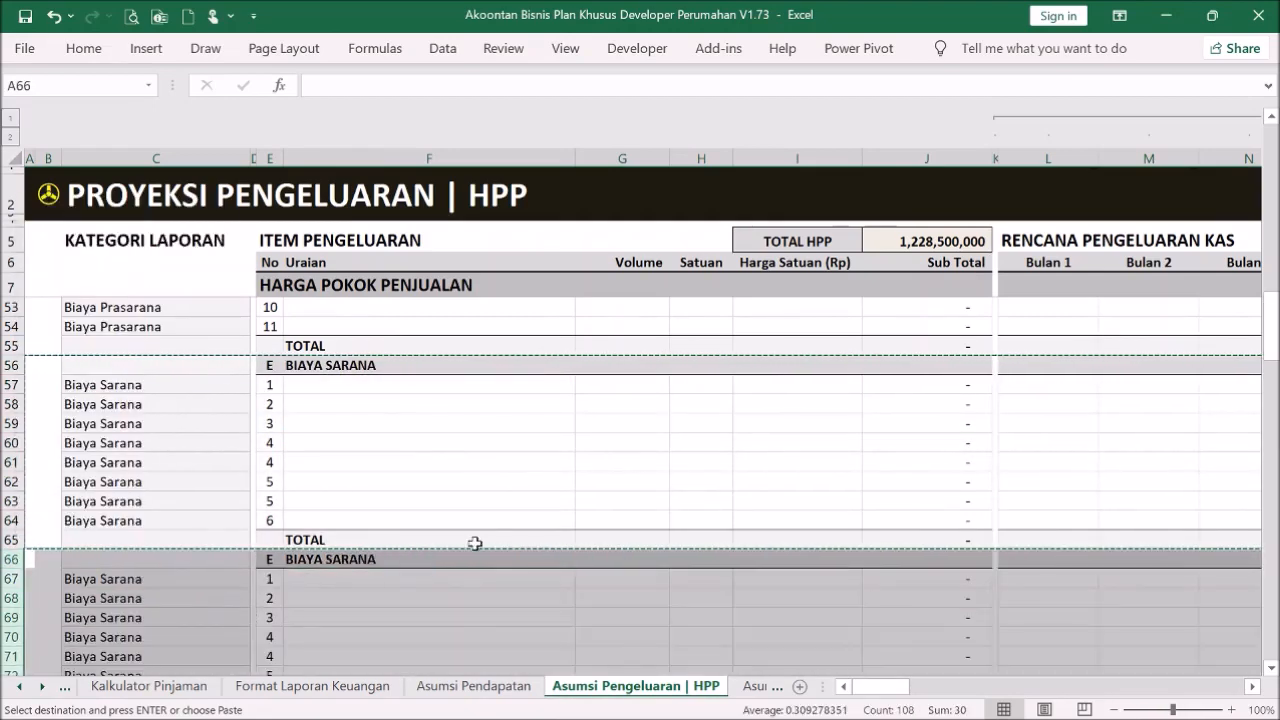
scroll(475, 543, "down", 2)
left_click_drag(150, 462, 165, 604)
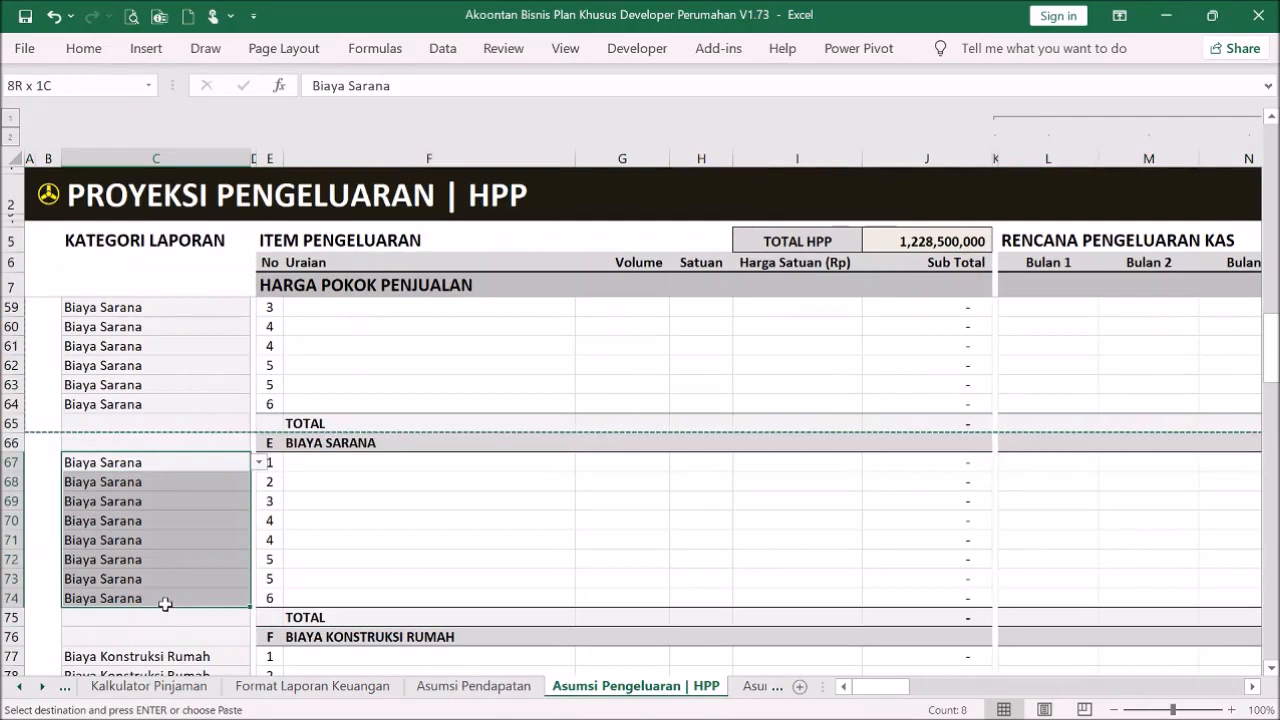
- Fill the Sisa Pembayaran and Nilai HPP Aktual formulas for Tahun 1 to Tahun 5 from row 13 into the blank row 14
scroll(280, 550, "up", 17)
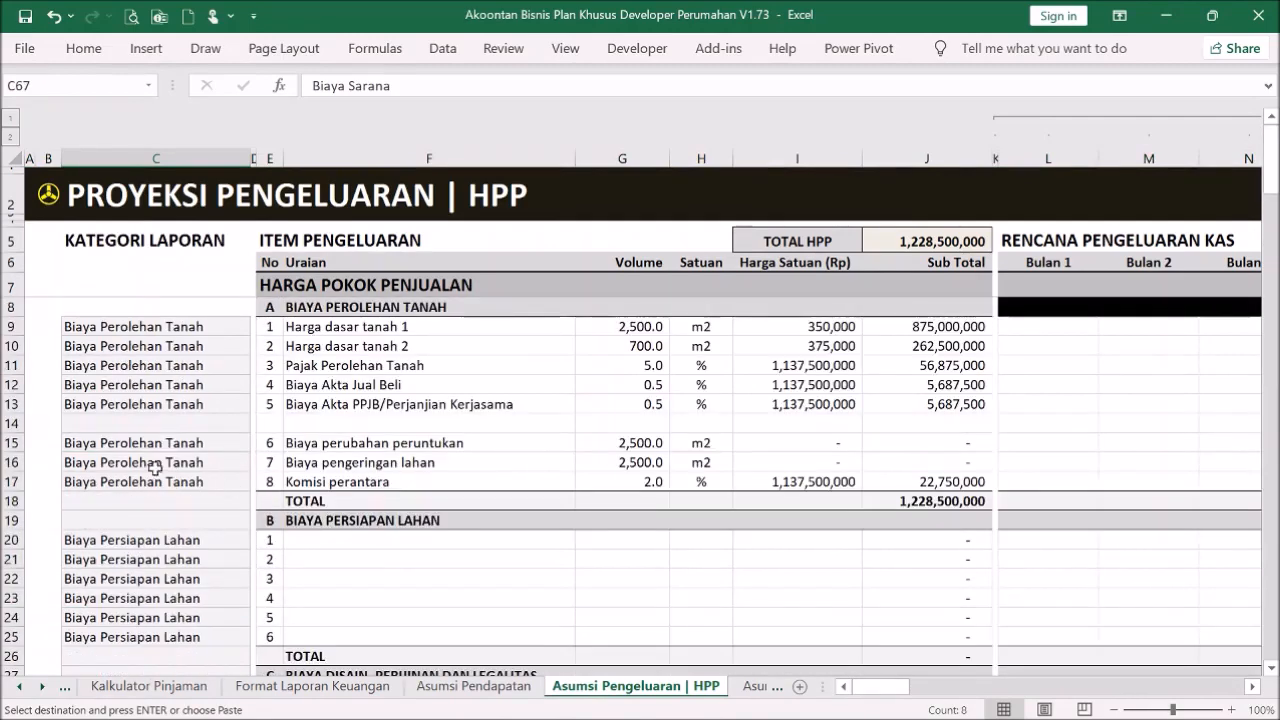
left_click_drag(894, 688, 1230, 692)
left_click(517, 422)
left_click_drag(297, 403, 1231, 430)
left_click(278, 421)
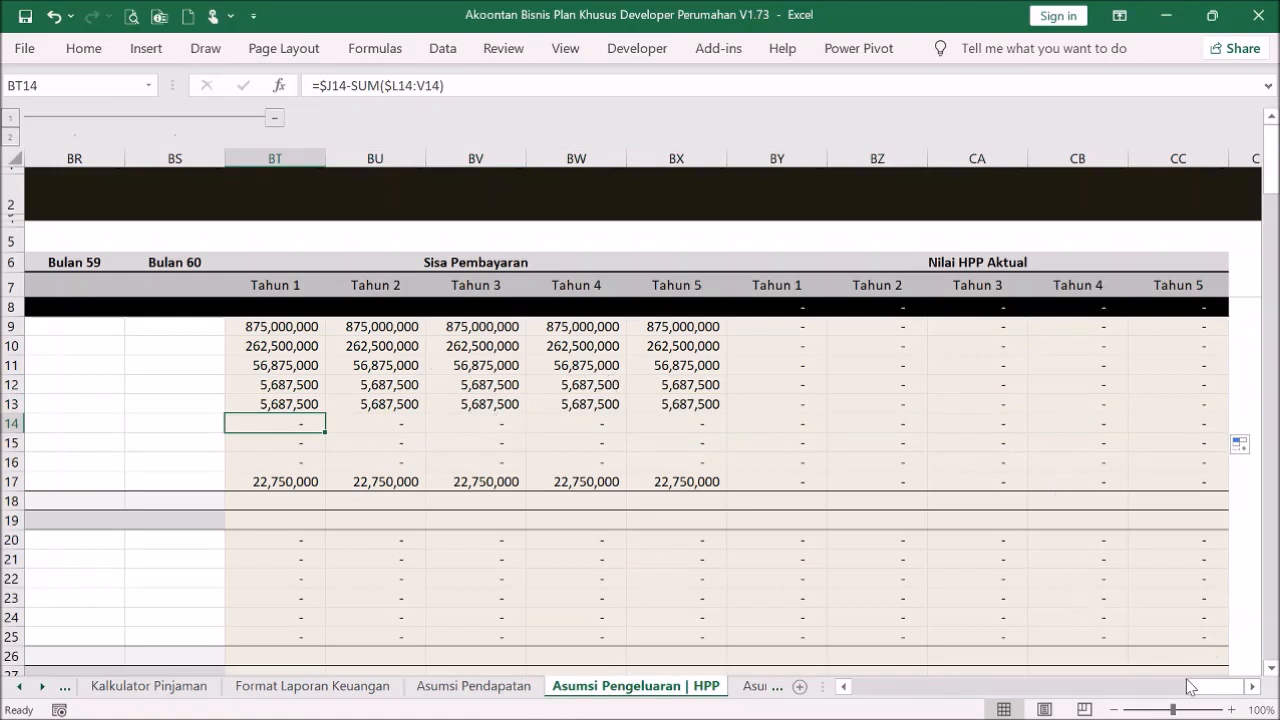
left_click_drag(1158, 684, 787, 657)
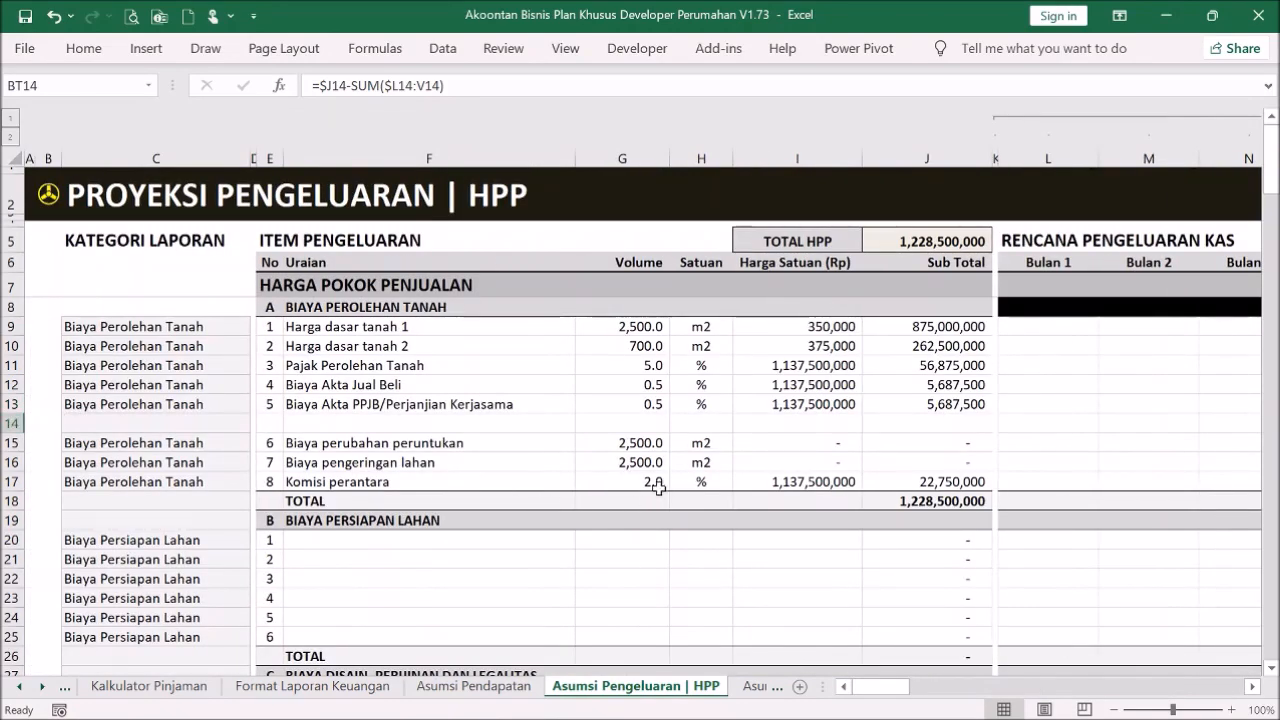
- Undo the formula fill, the duplicated Biaya Sarana section and the inserted row in Biaya Perolehan Tanah
key("ctrl+z")
key("ctrl+z")
key("ctrl+z")
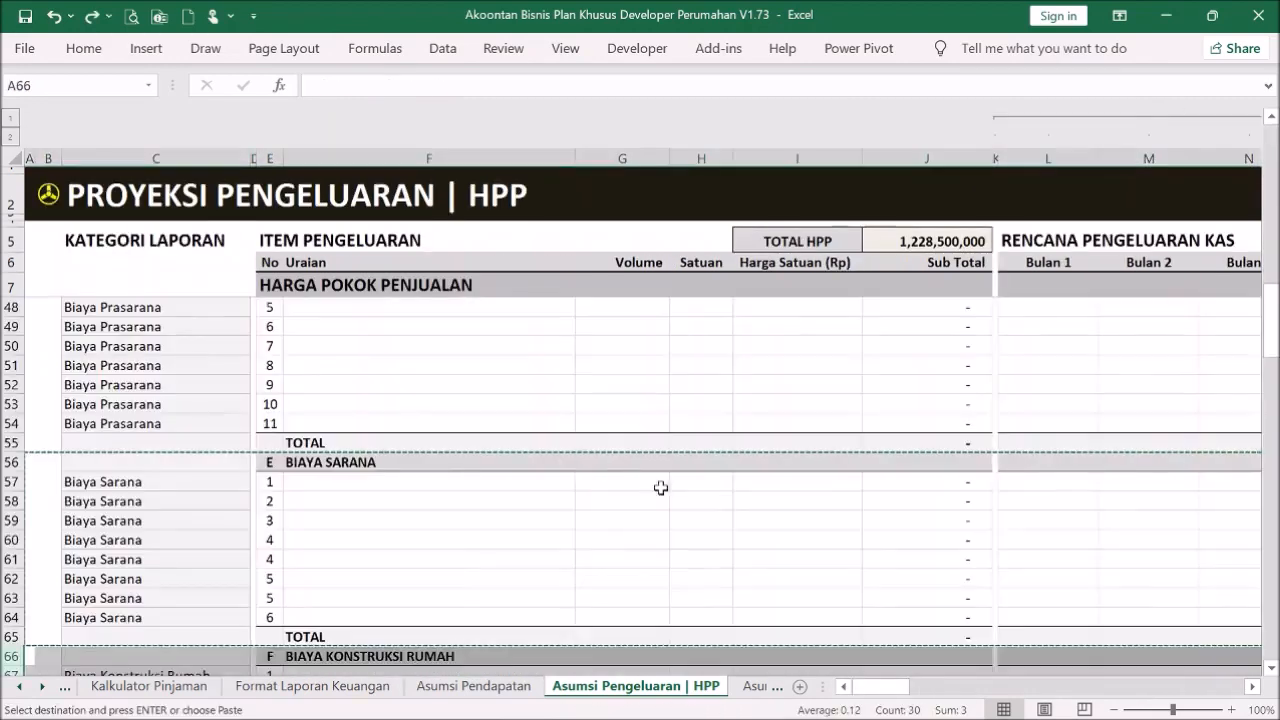
key("ctrl+z")
key("ctrl+z")
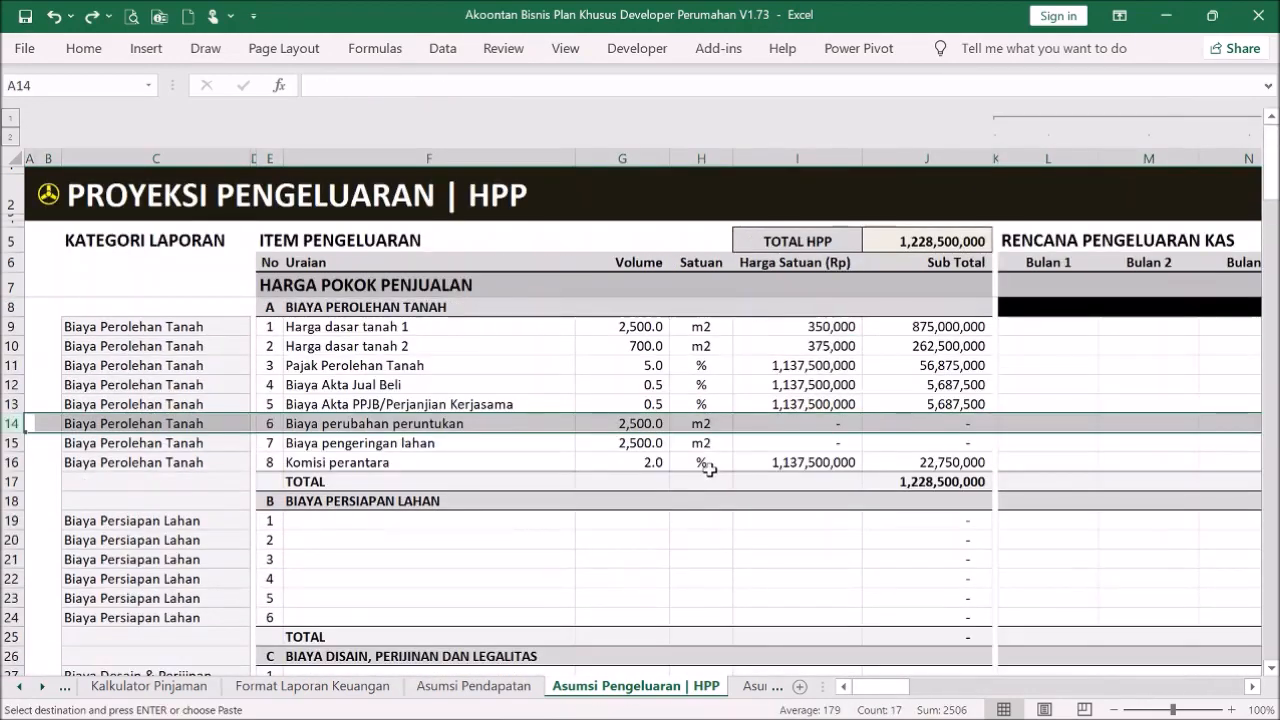
left_click(598, 458)
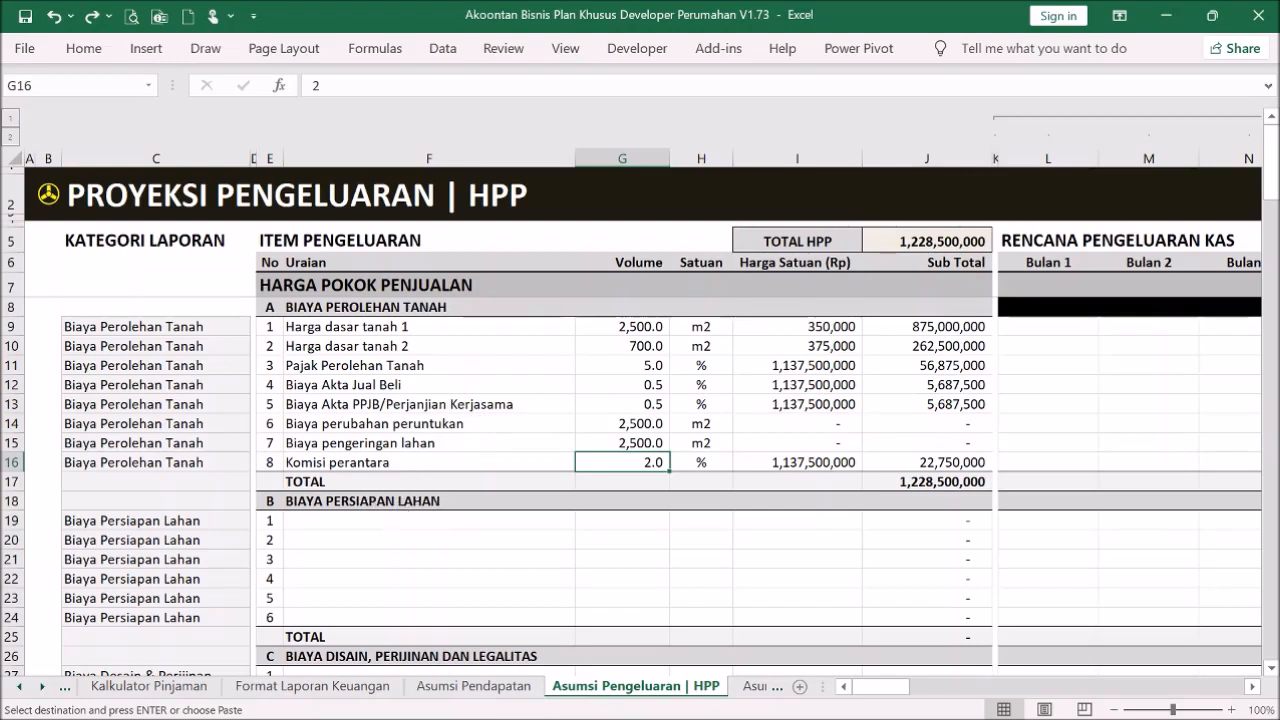
- In the Contoh workbook, copy sections B through F, from the Biaya Persiapan Lahan heading to Bangunan 2 lantai, columns No through Harga Satuan
left_click(520, 700)
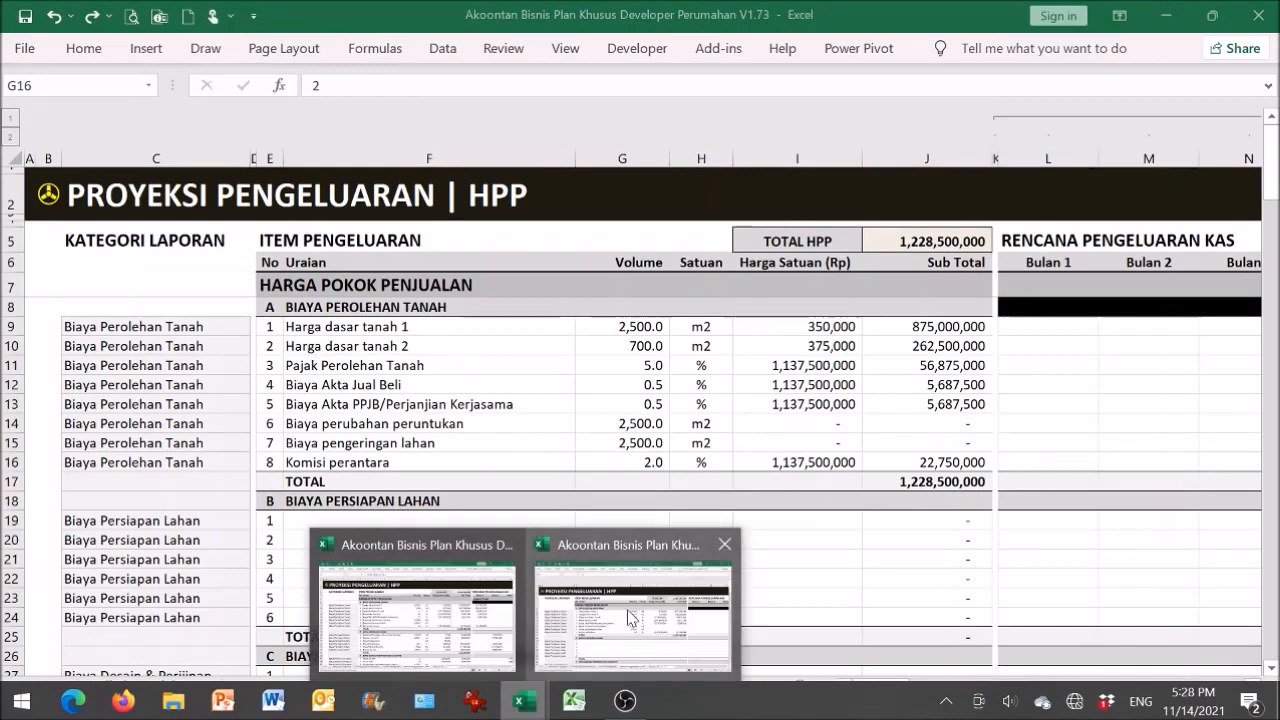
mouse_move(428, 597)
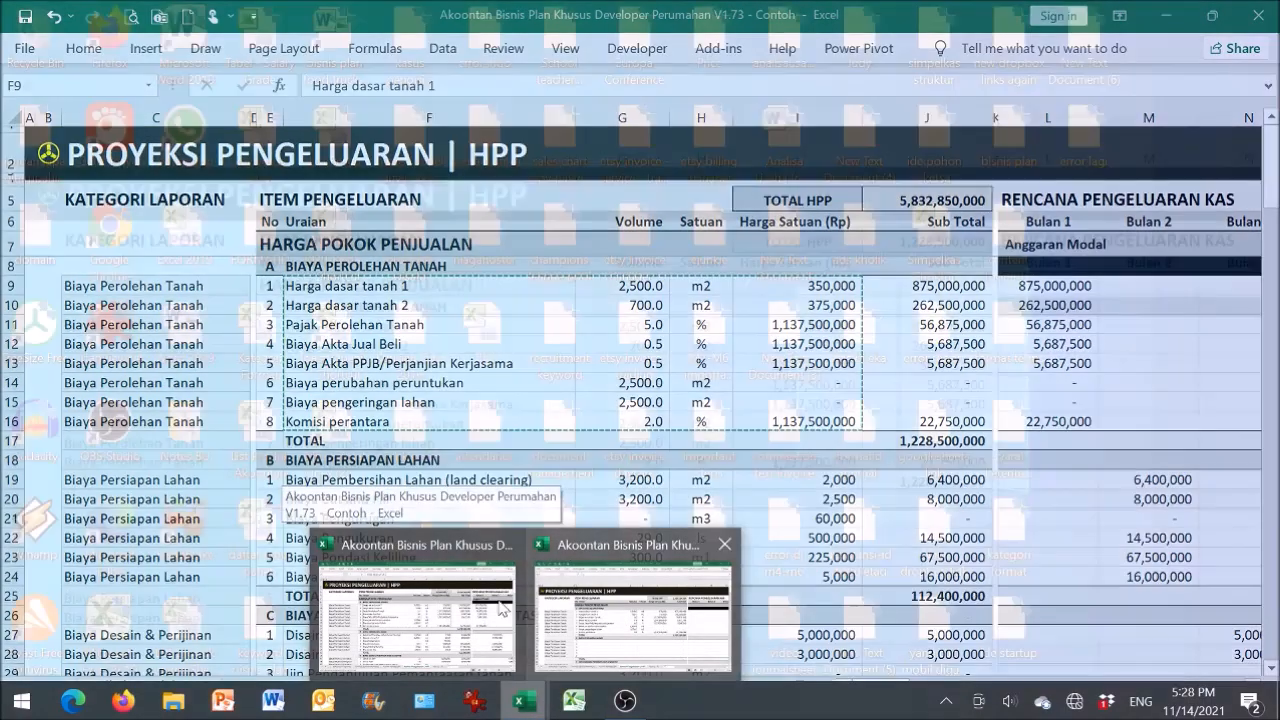
left_click(428, 597)
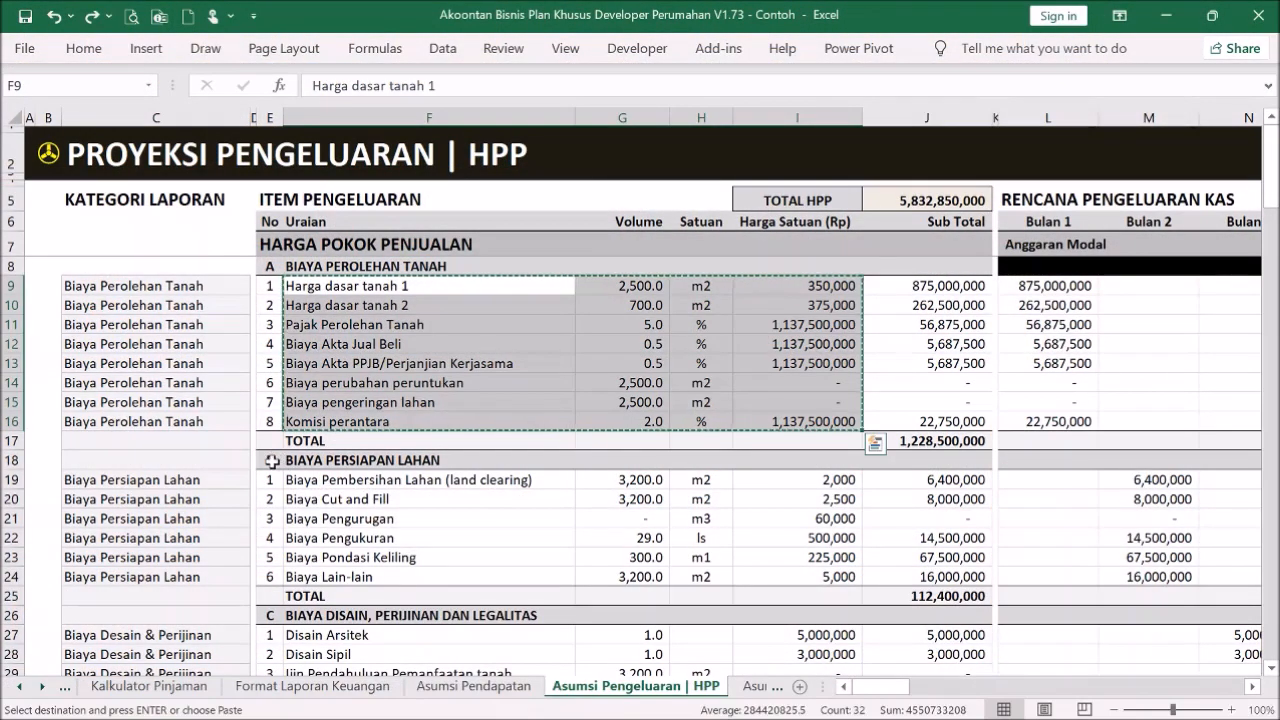
left_click(271, 461)
scroll(797, 530, "down", 5)
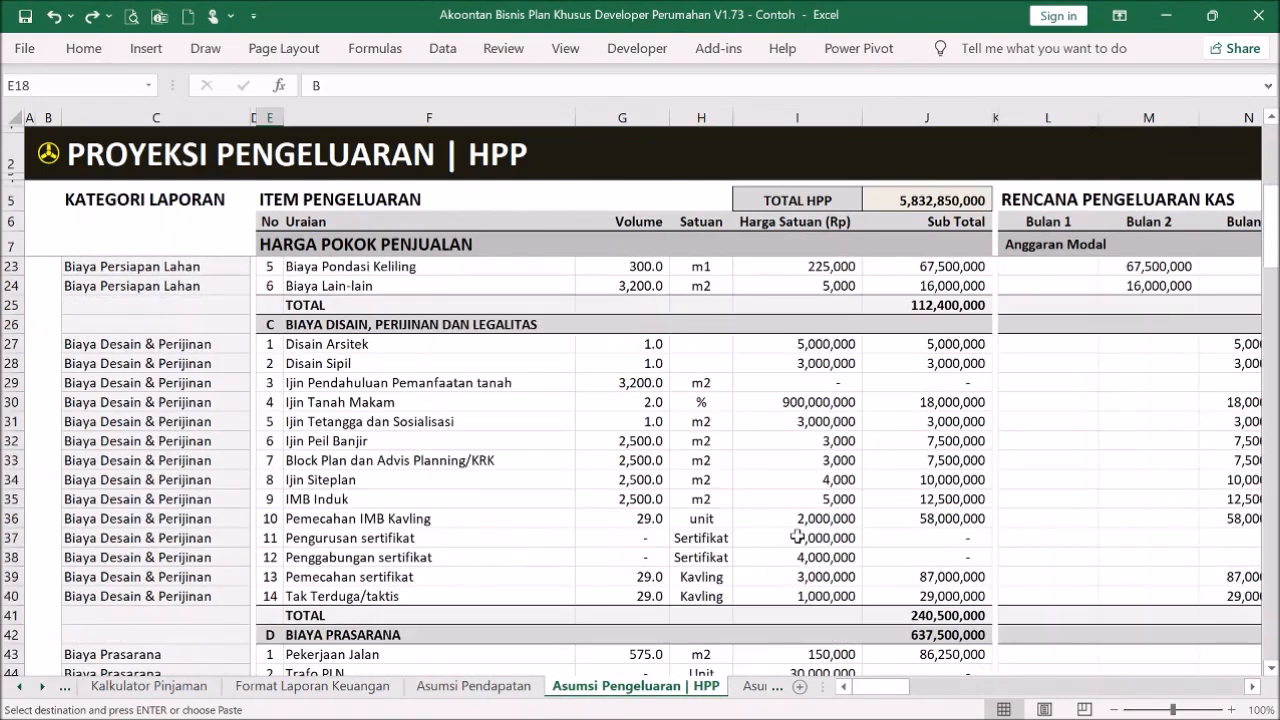
scroll(797, 536, "down", 9)
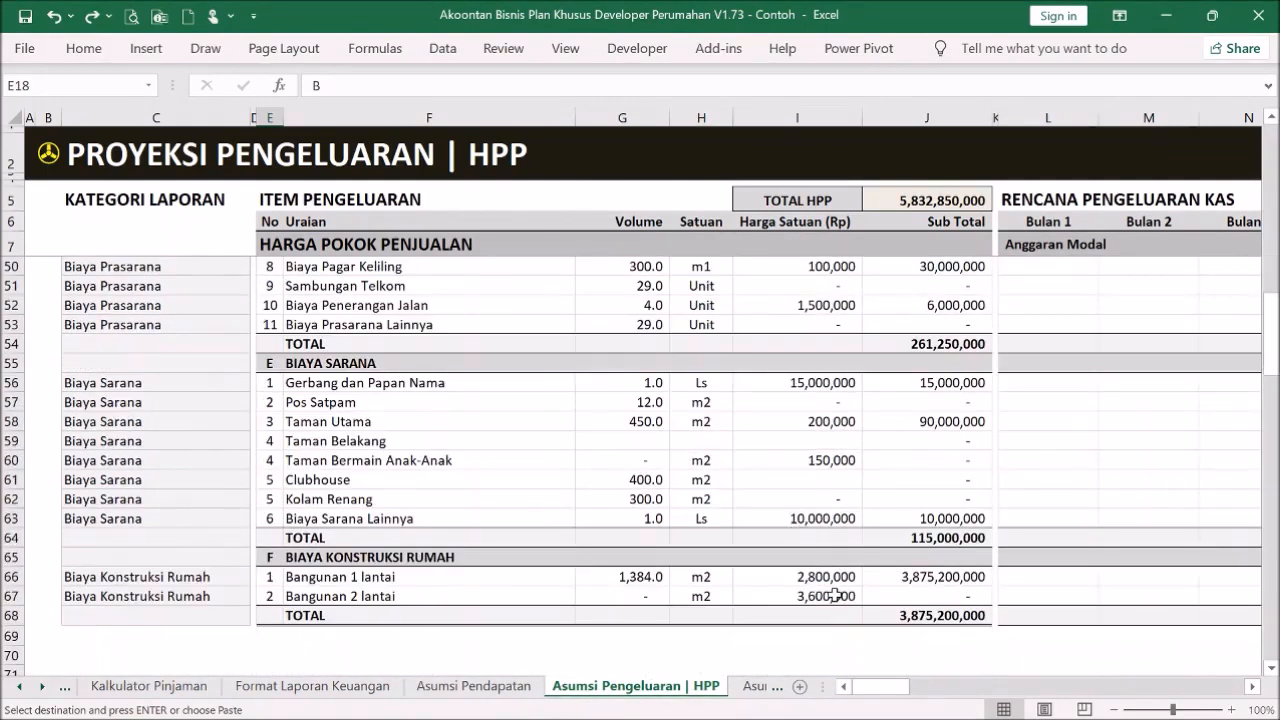
left_click(835, 596, "shift")
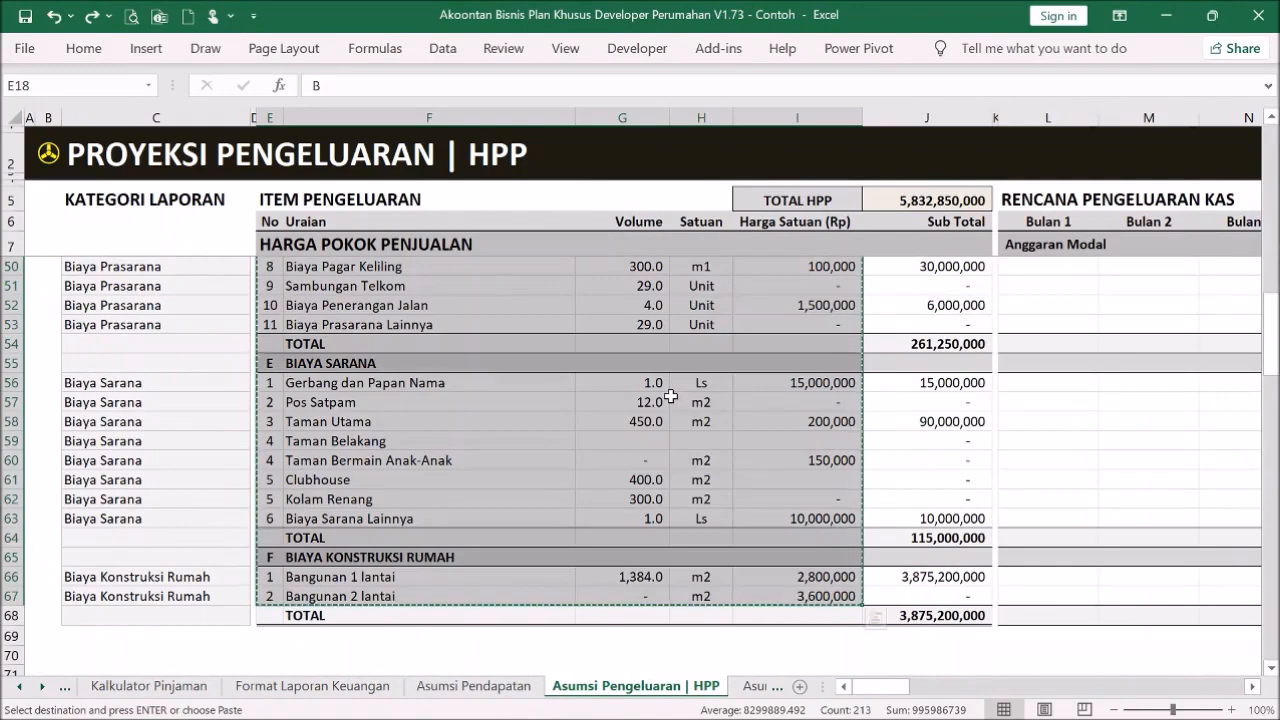
scroll(673, 353, "up", 1)
scroll(673, 353, "up", 14)
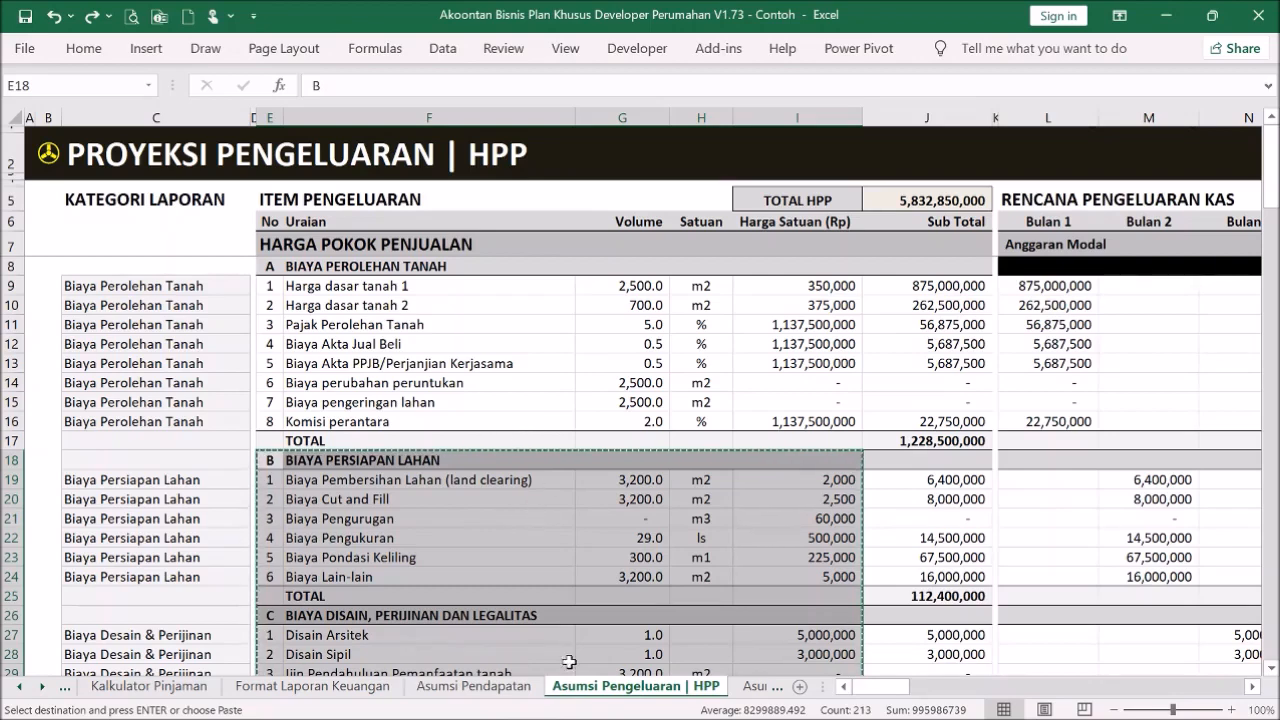
- Paste the copied sections as values into the template, starting at the Biaya Persiapan Lahan heading in E18, and check the pasted items
mouse_move(527, 705)
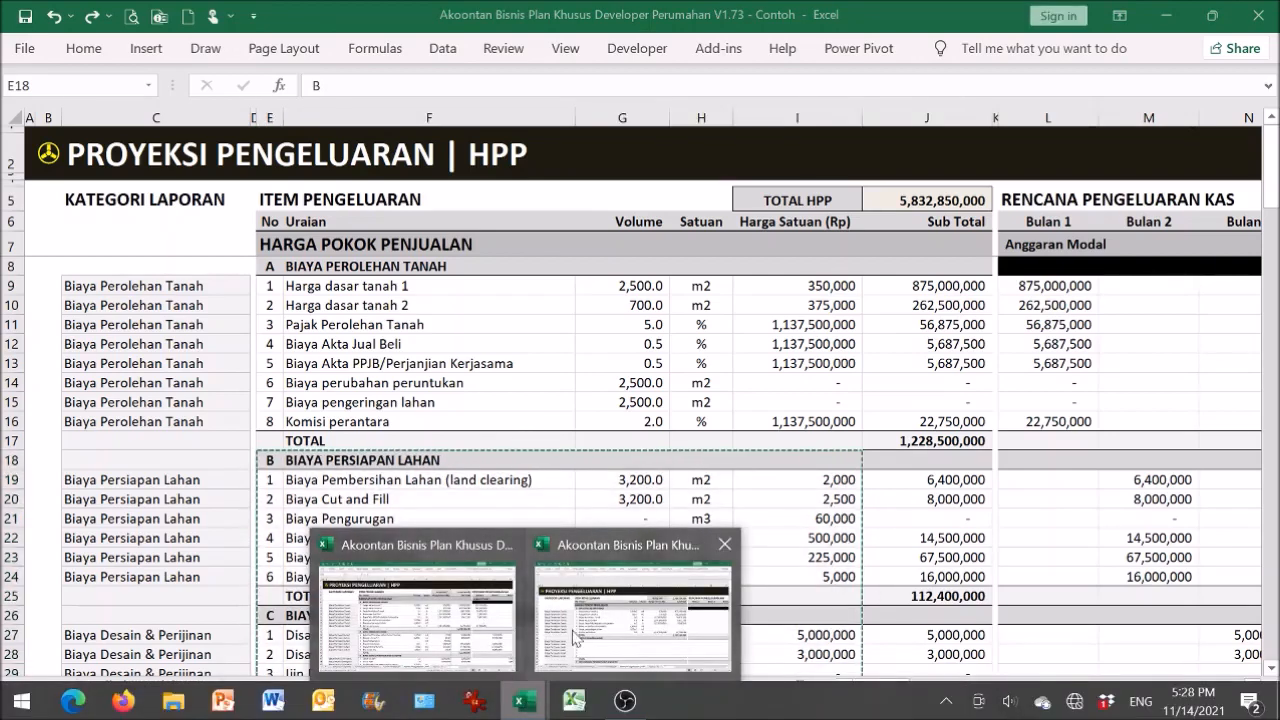
left_click(603, 612)
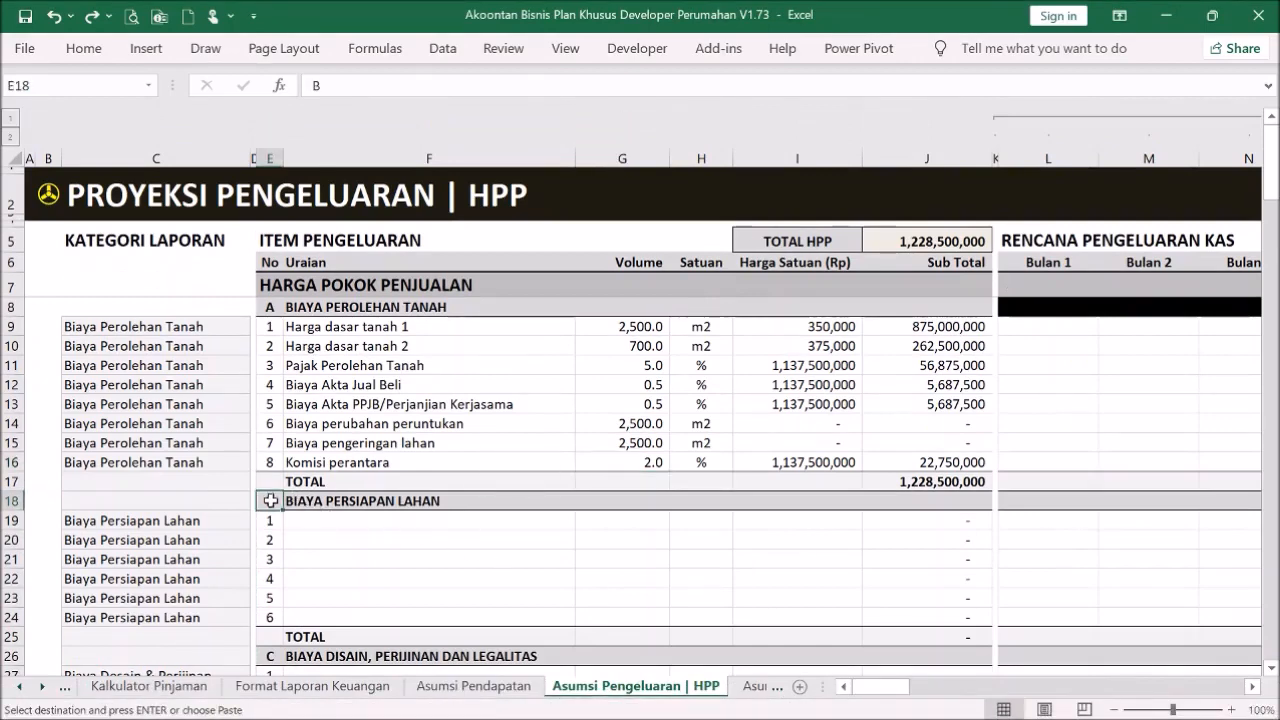
right_click(270, 500)
left_click(350, 247)
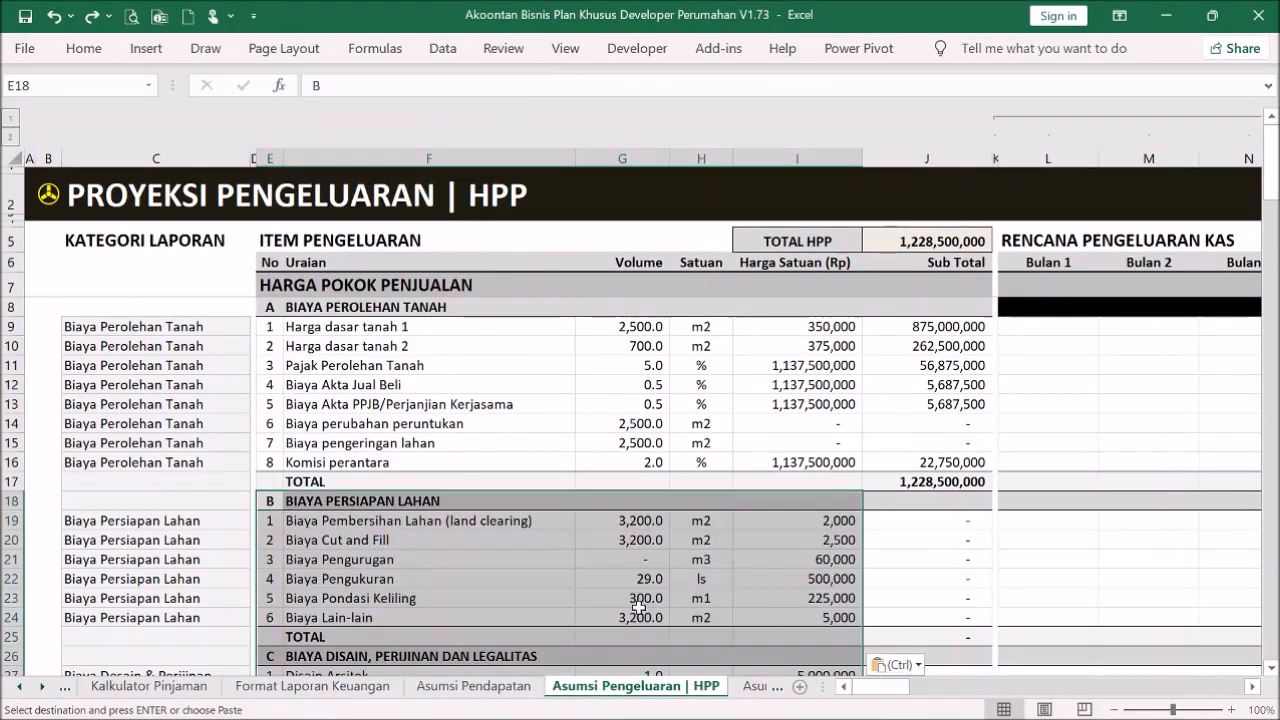
scroll(812, 520, "down", 3)
scroll(729, 440, "down", 4)
scroll(735, 444, "up", 7)
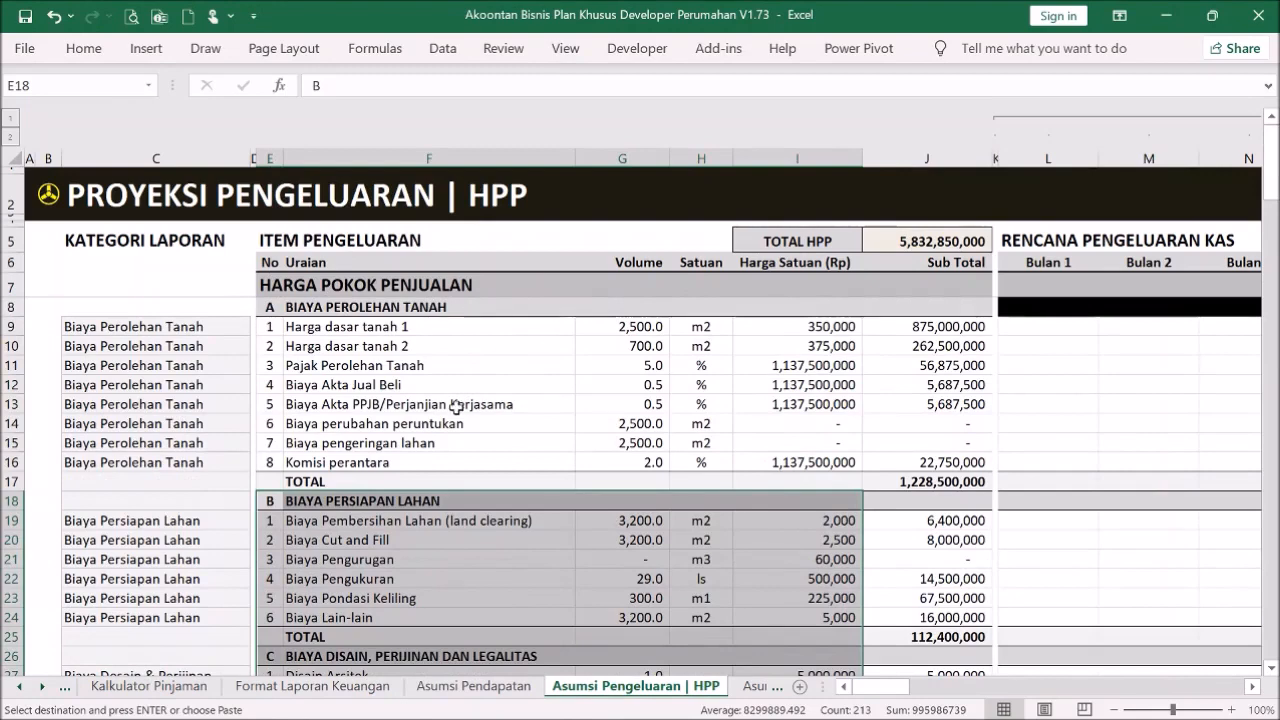
left_click(272, 500)
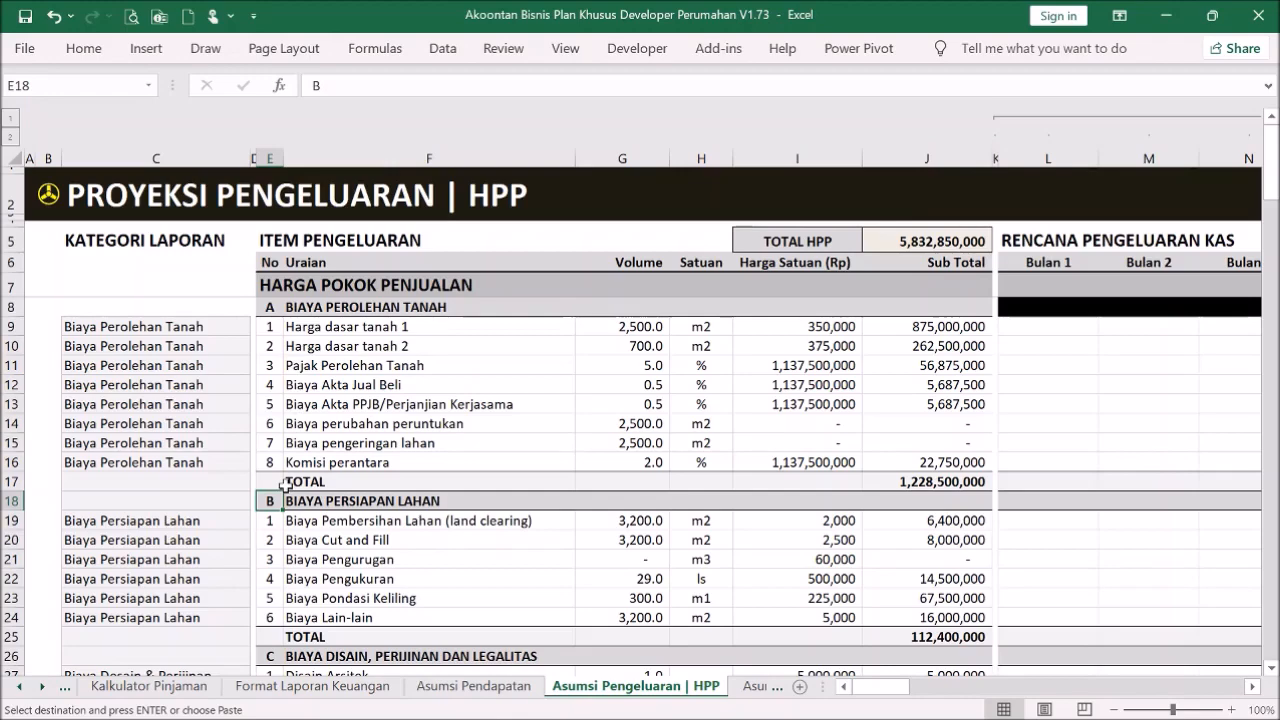
scroll(372, 425, "down", 2)
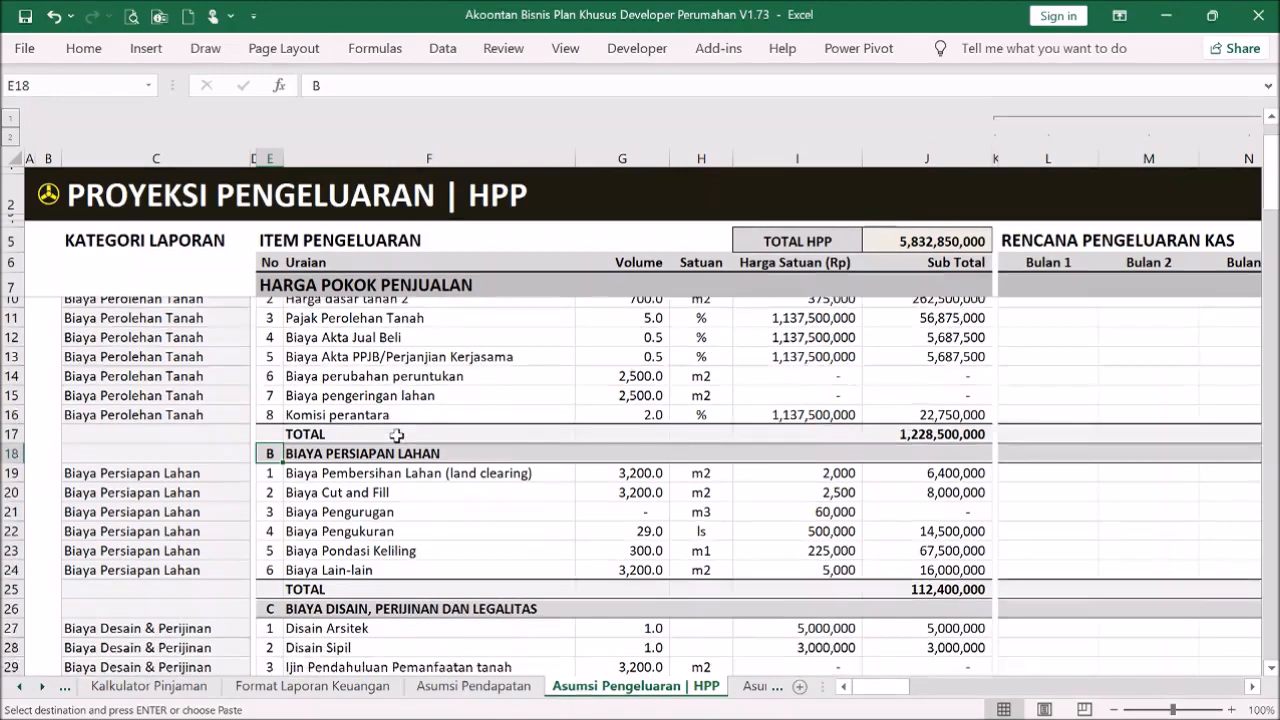
scroll(372, 418, "up", 1)
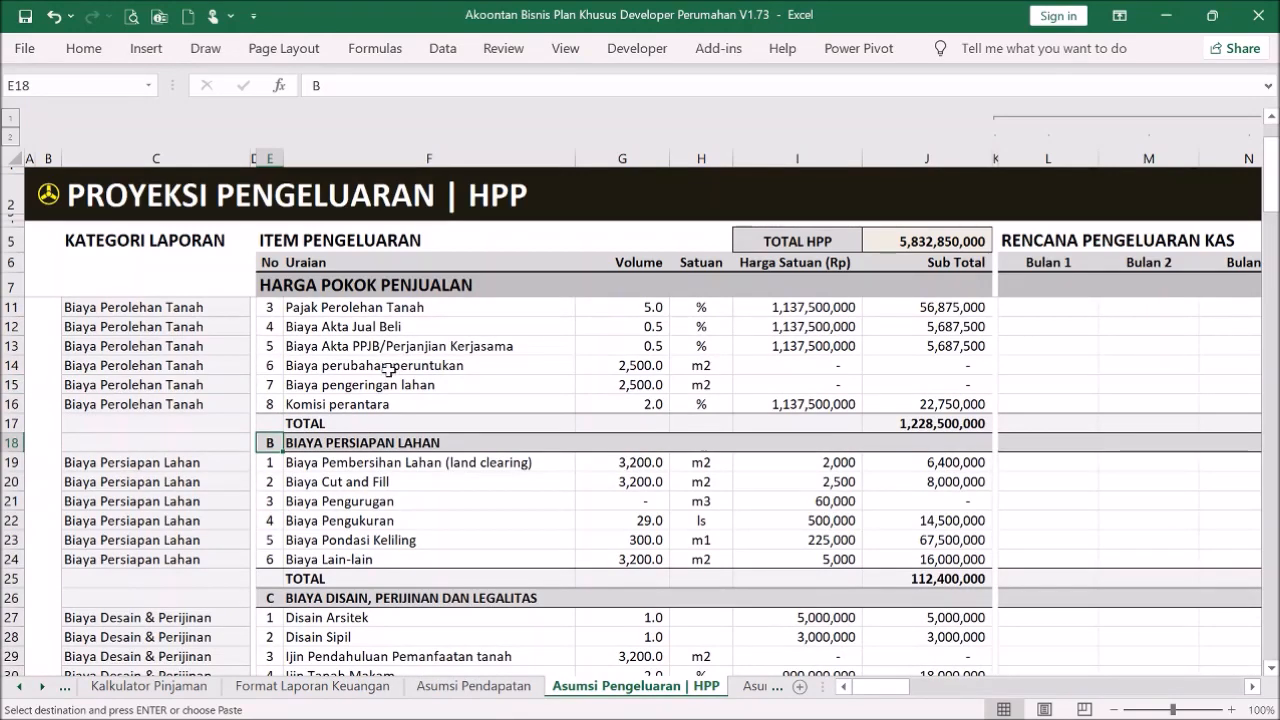
- Review the heading rows of Biaya Persiapan Lahan and Biaya Perolehan Tanah, and look through the full HPP item list
scroll(388, 369, "up", 1)
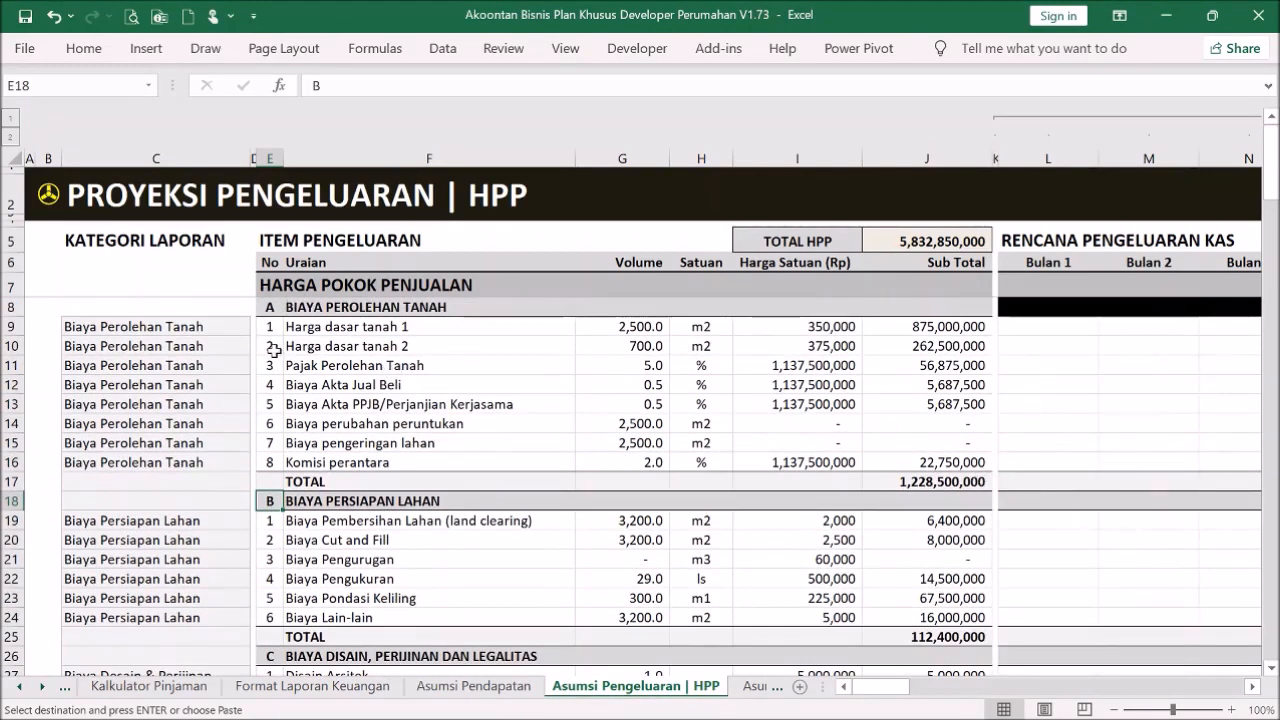
left_click(1037, 491)
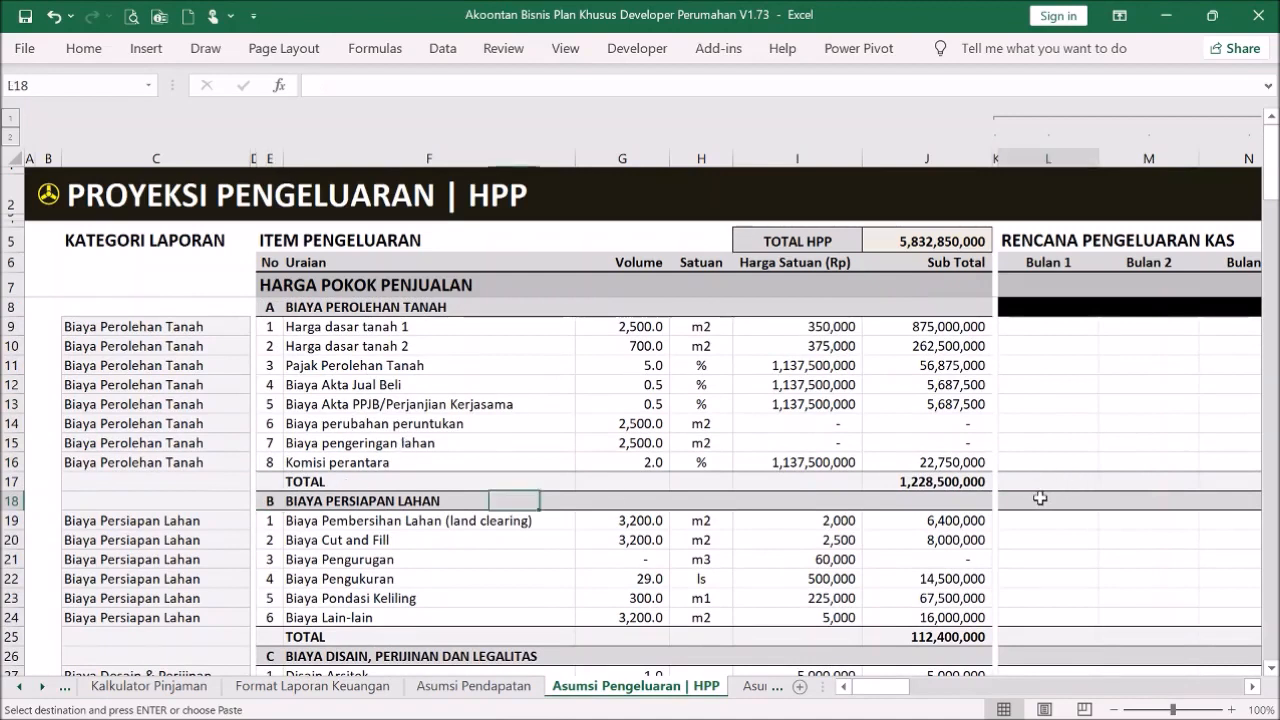
left_click(936, 484)
left_click(748, 496)
left_click(678, 495)
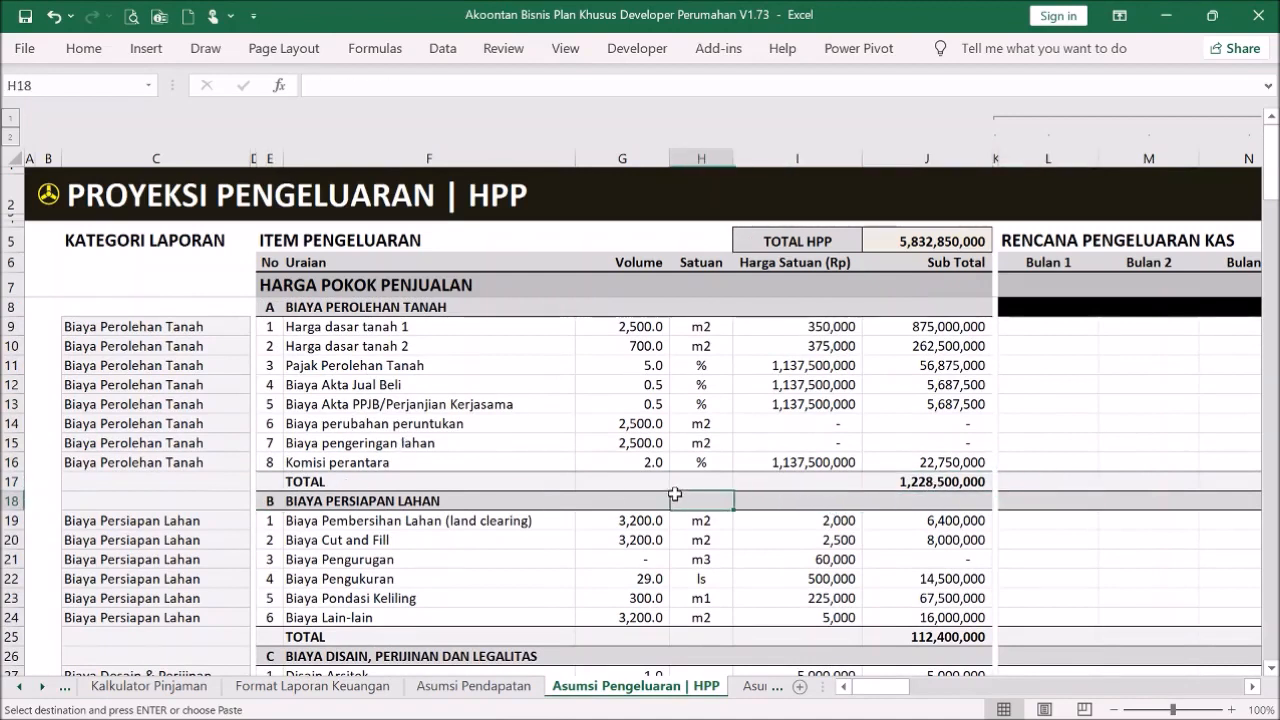
left_click(606, 495)
left_click(520, 497)
left_click(648, 502)
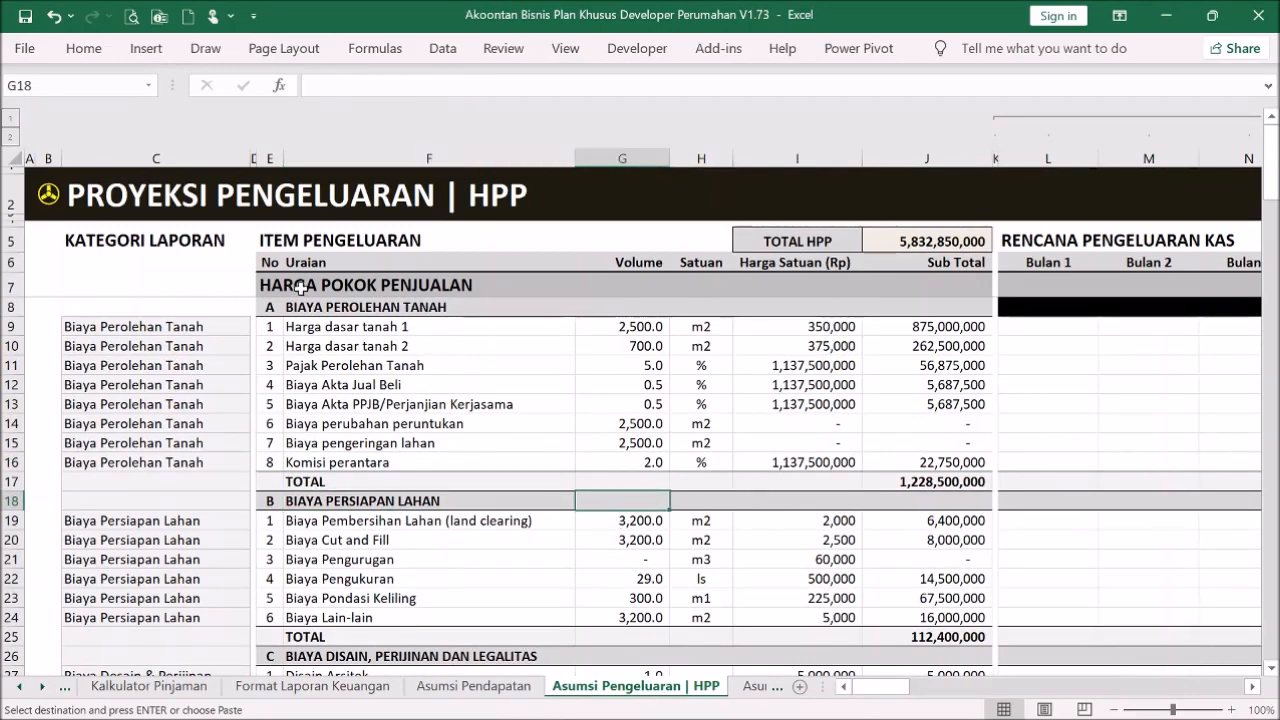
left_click(271, 306)
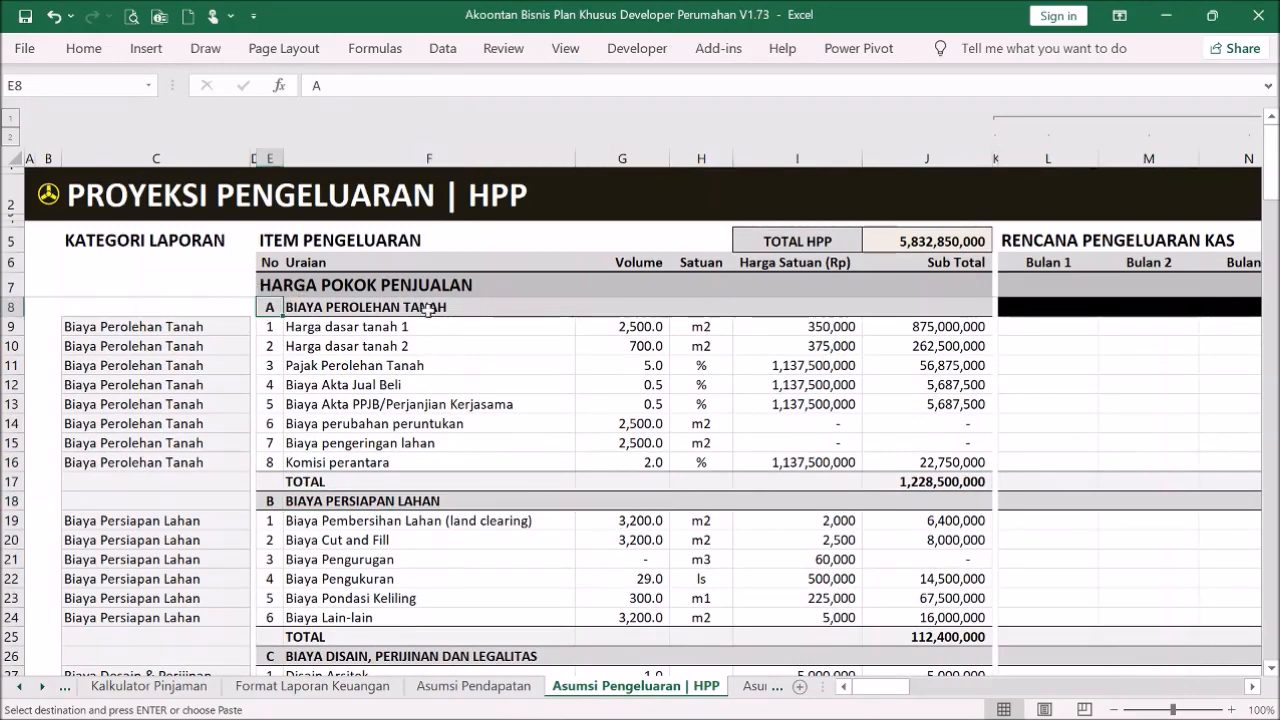
scroll(448, 330, "down", 20)
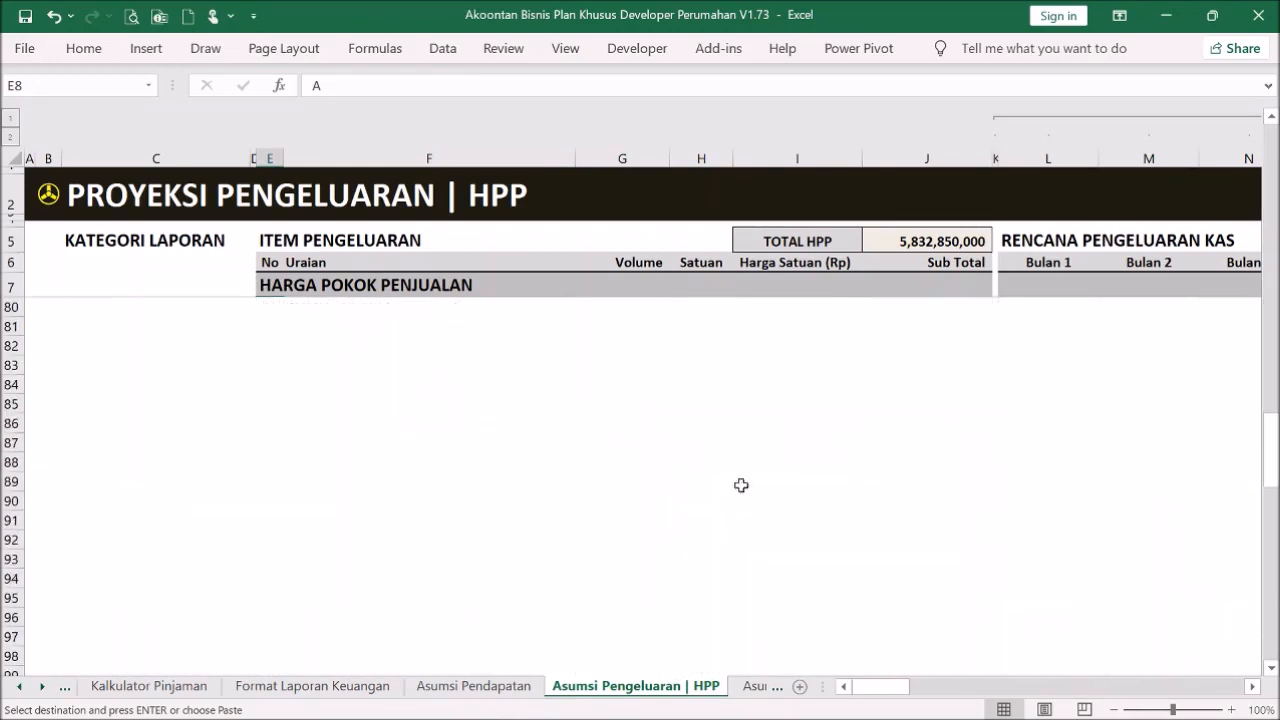
scroll(841, 404, "up", 20)
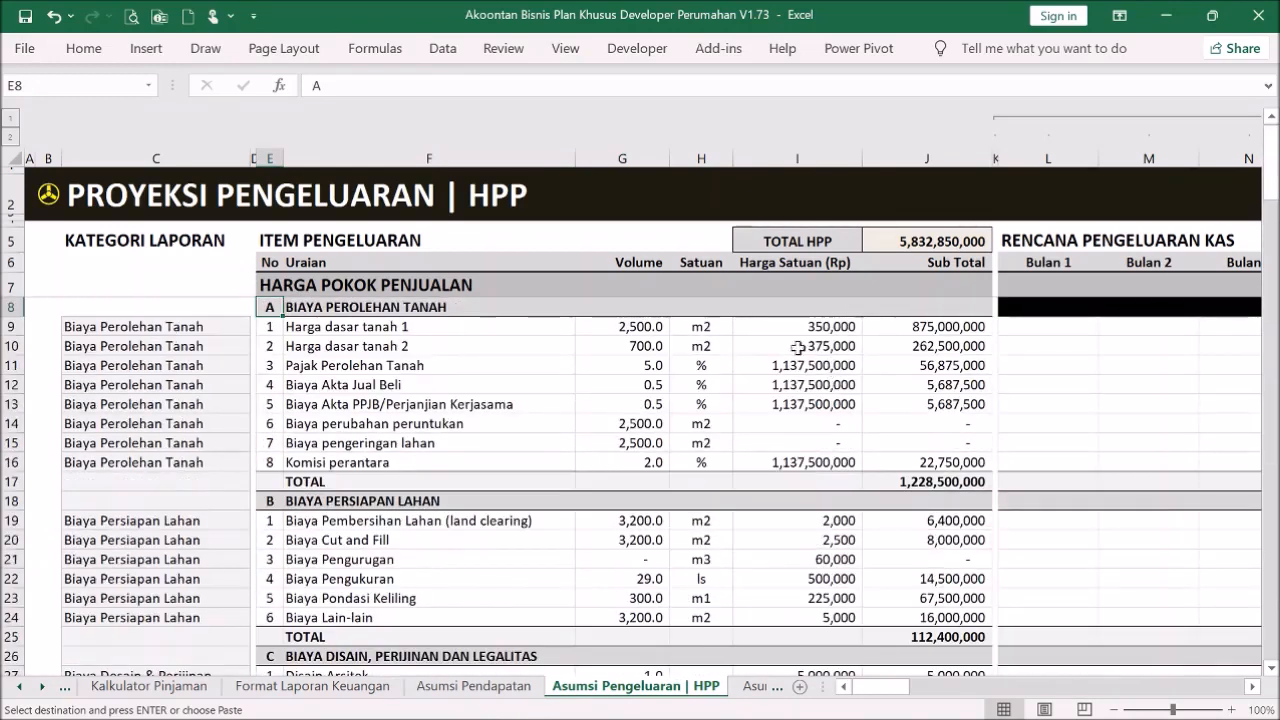
- Check the Kategori Laporan entries of the Biaya Perolehan Tanah items against their item descriptions, and look over the sections below
left_click(249, 358)
left_click_drag(217, 328, 210, 462)
type("Biaya Perolehan Tanah Biaya Perolehan Tanah Biaya Perolehan Tanah Biaya Perolehan Tanah Biaya Perolehan Tanah Biaya Perolehan Tanah Biaya Perolehan Tanah Biaya Perolehan Tanah")
left_click(212, 441)
left_click(228, 373)
left_click(232, 403)
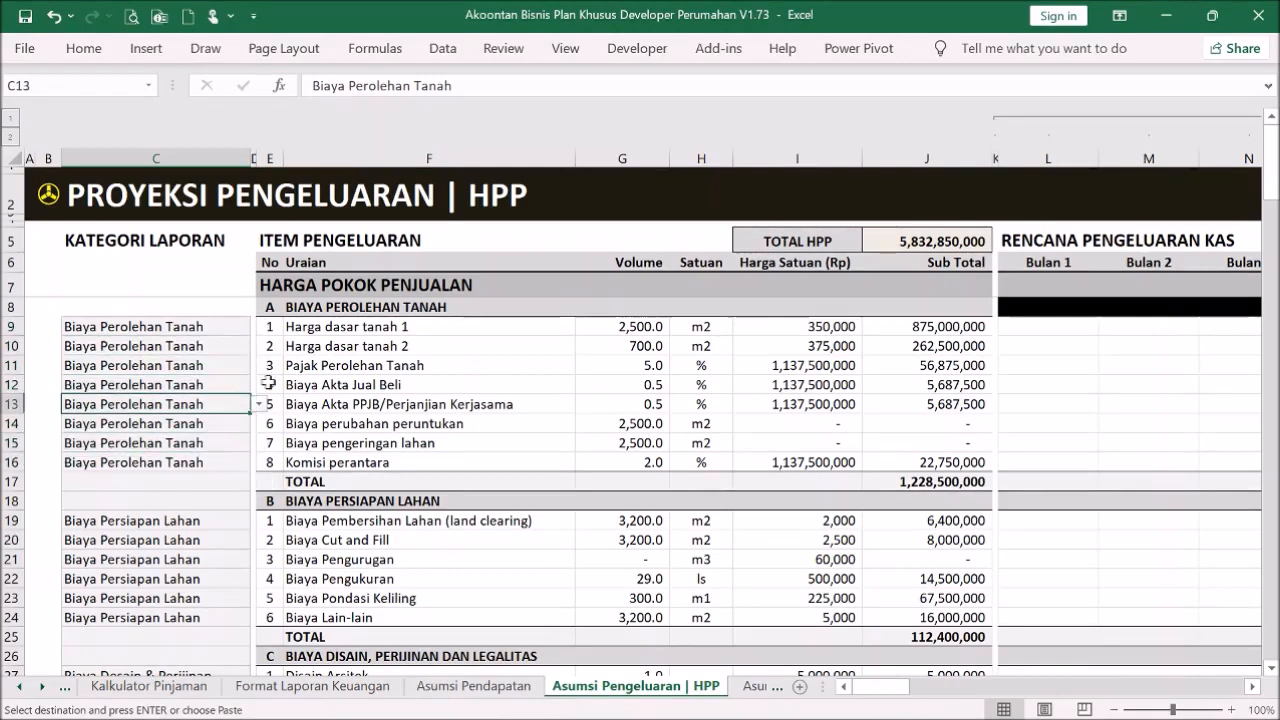
left_click(357, 384)
scroll(831, 384, "down", 19)
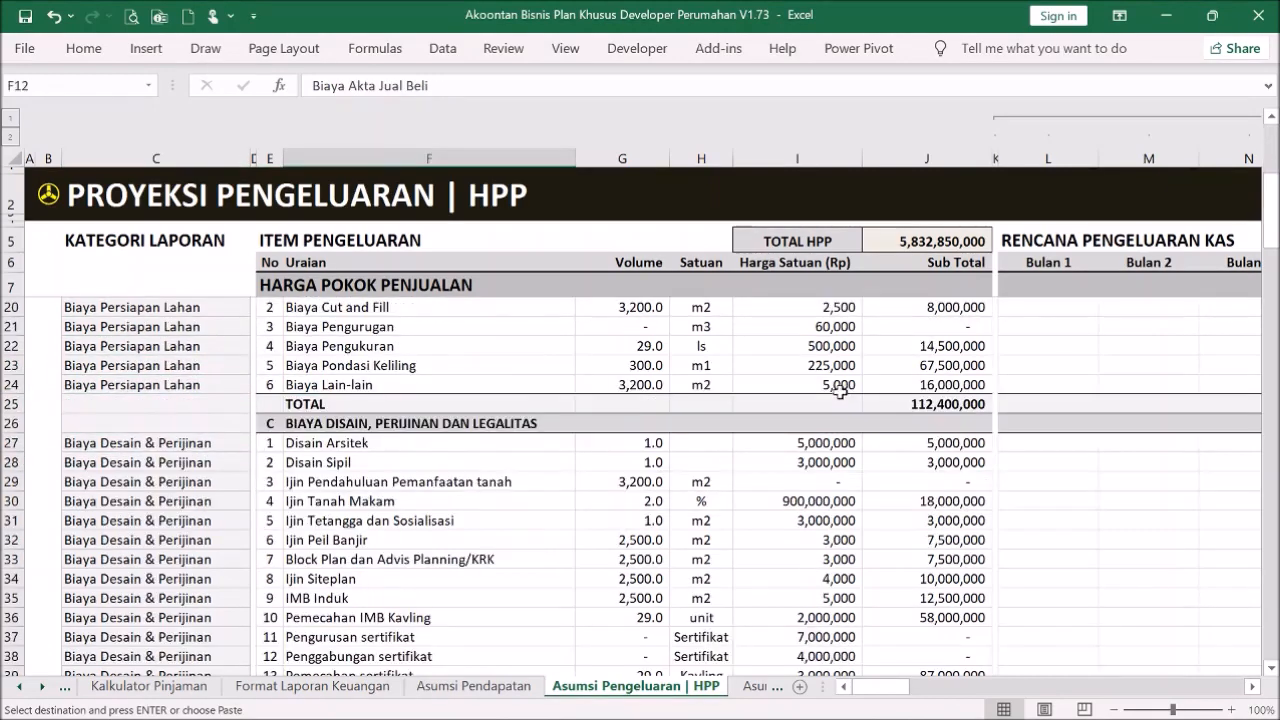
scroll(838, 395, "up", 19)
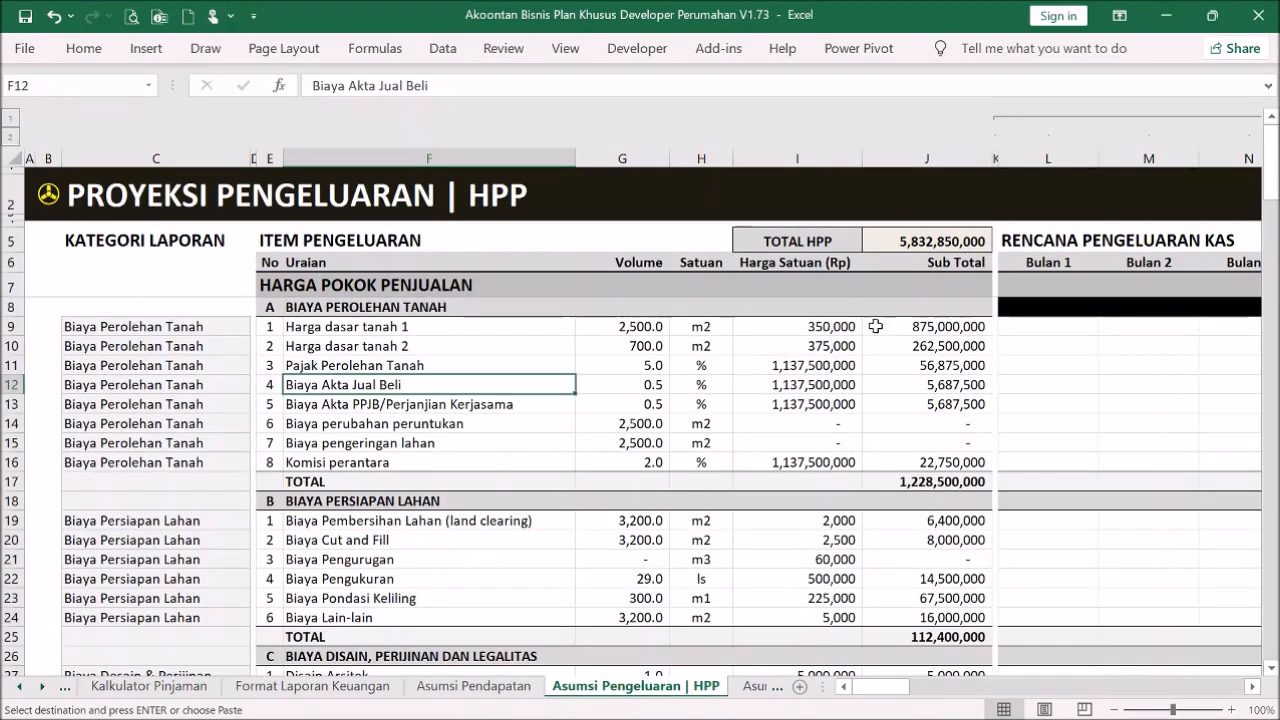
left_click(529, 323)
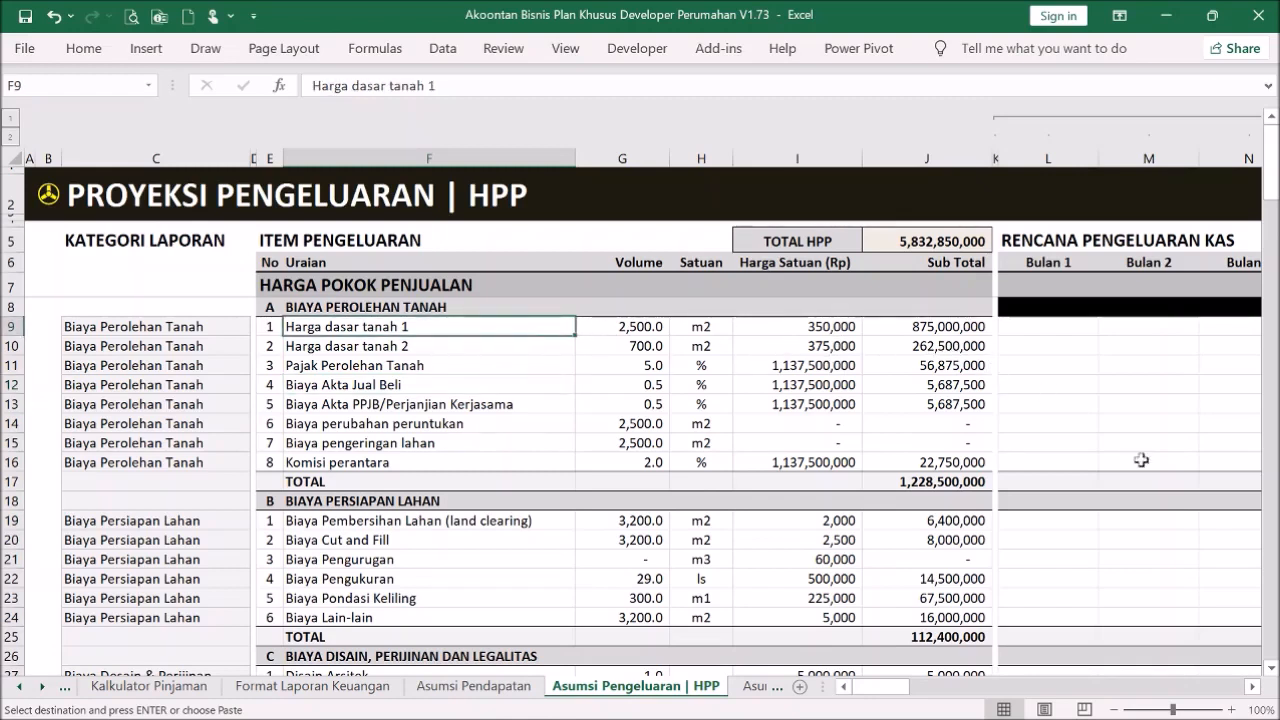
- Copy the Sub Total amounts of all Biaya Perolehan Tanah items and paste them as values into Bulan 1, starting at L9
left_click(1250, 688)
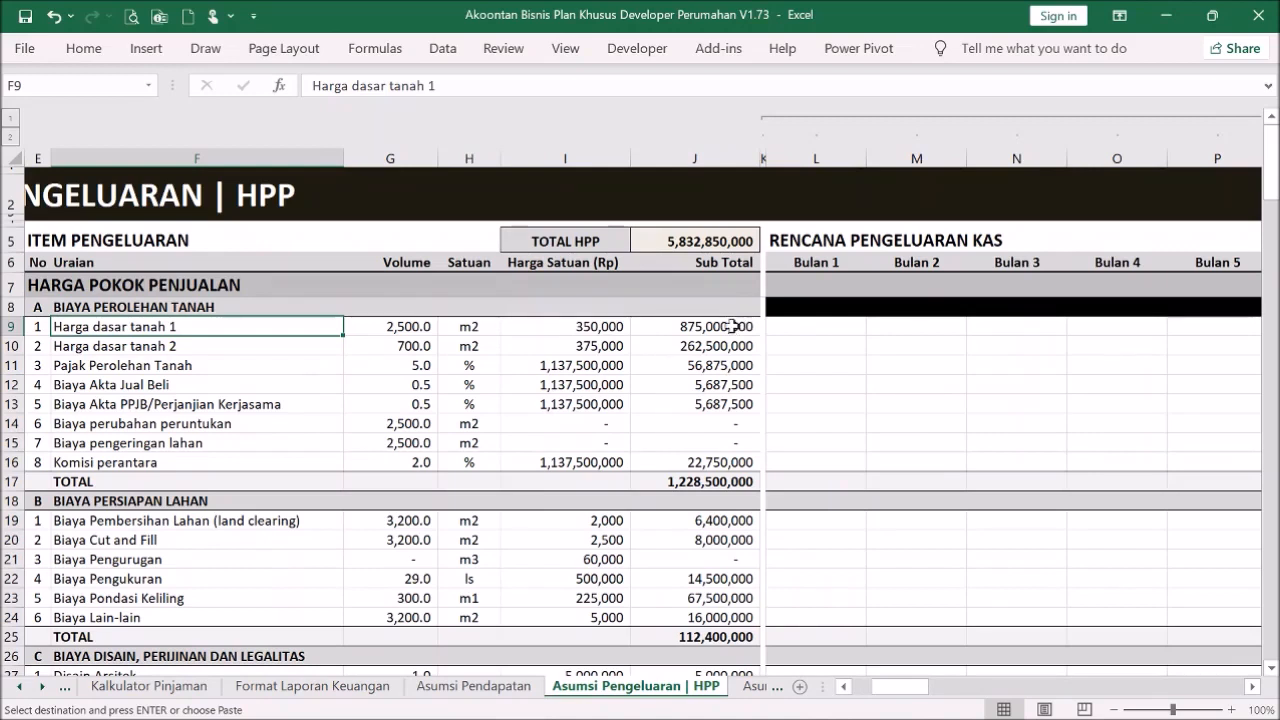
left_click_drag(733, 326, 751, 463)
key("ctrl+v")
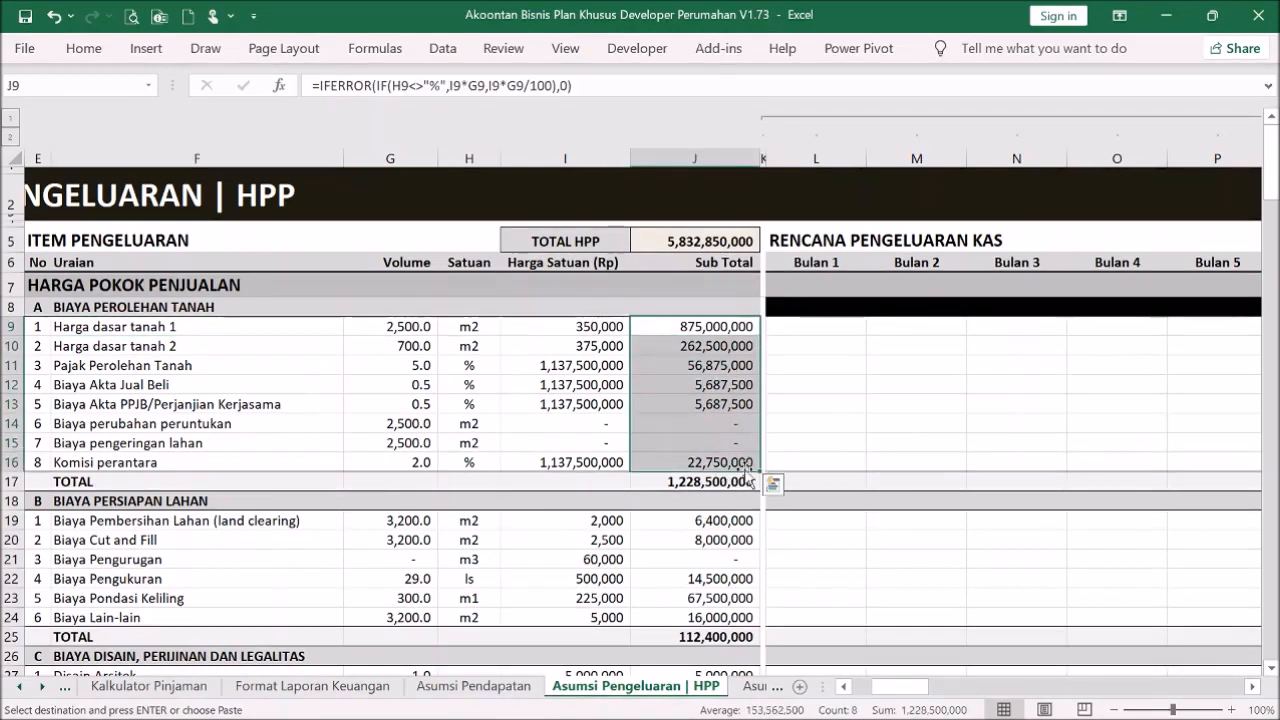
left_click(811, 326)
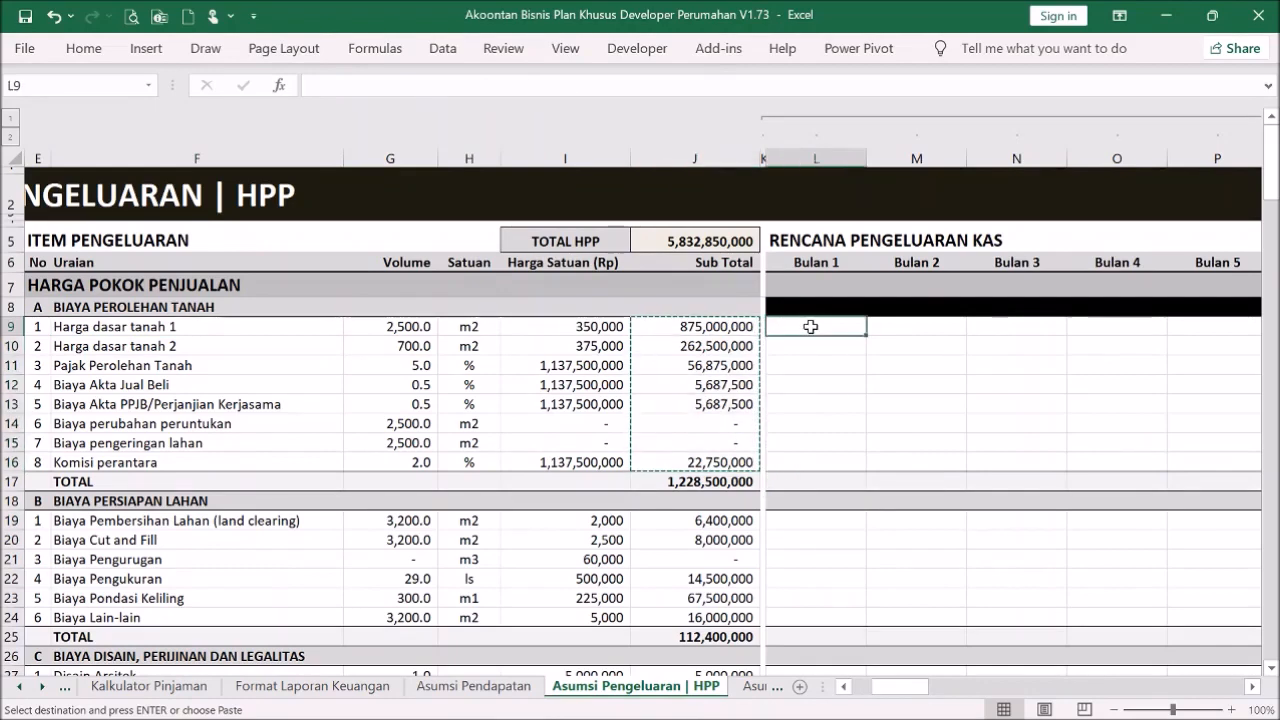
right_click(813, 333)
left_click(890, 276)
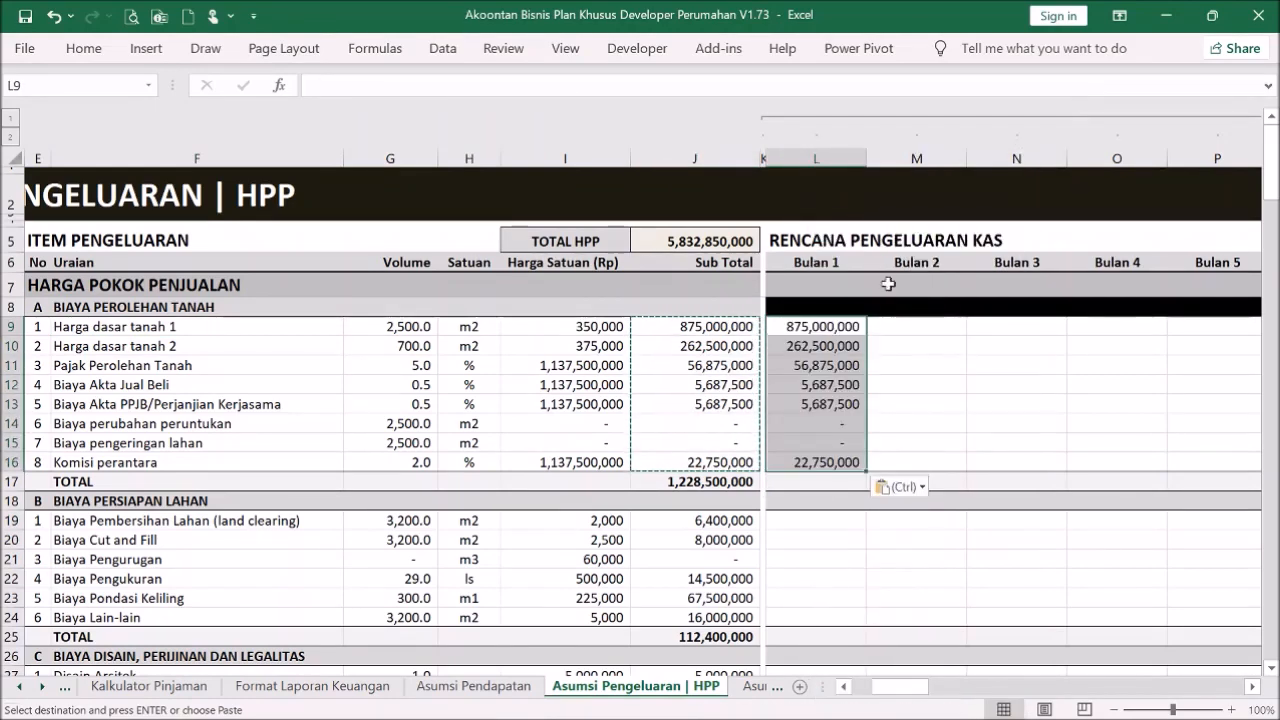
- Copy the Sub Total amounts of all Biaya Persiapan Lahan items and paste them as values into Bulan 2, starting at M19
left_click_drag(745, 520, 745, 617)
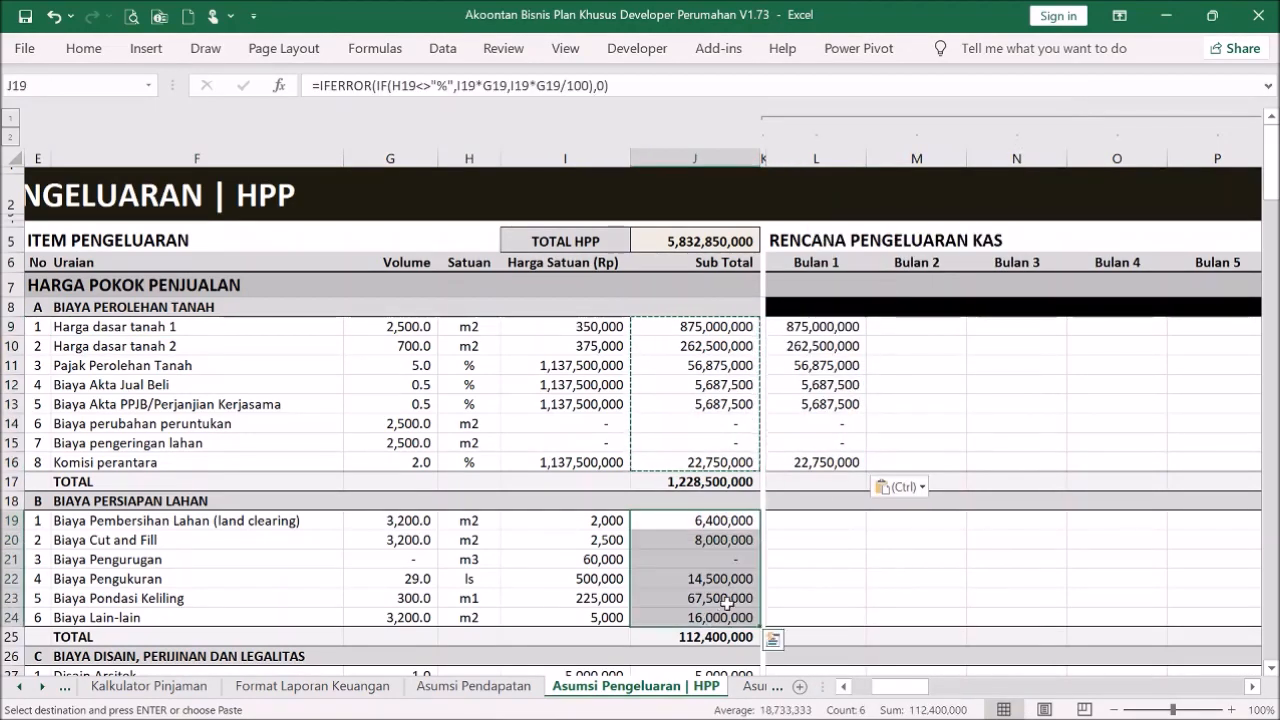
key("ctrl+c")
left_click(917, 517)
right_click(917, 517)
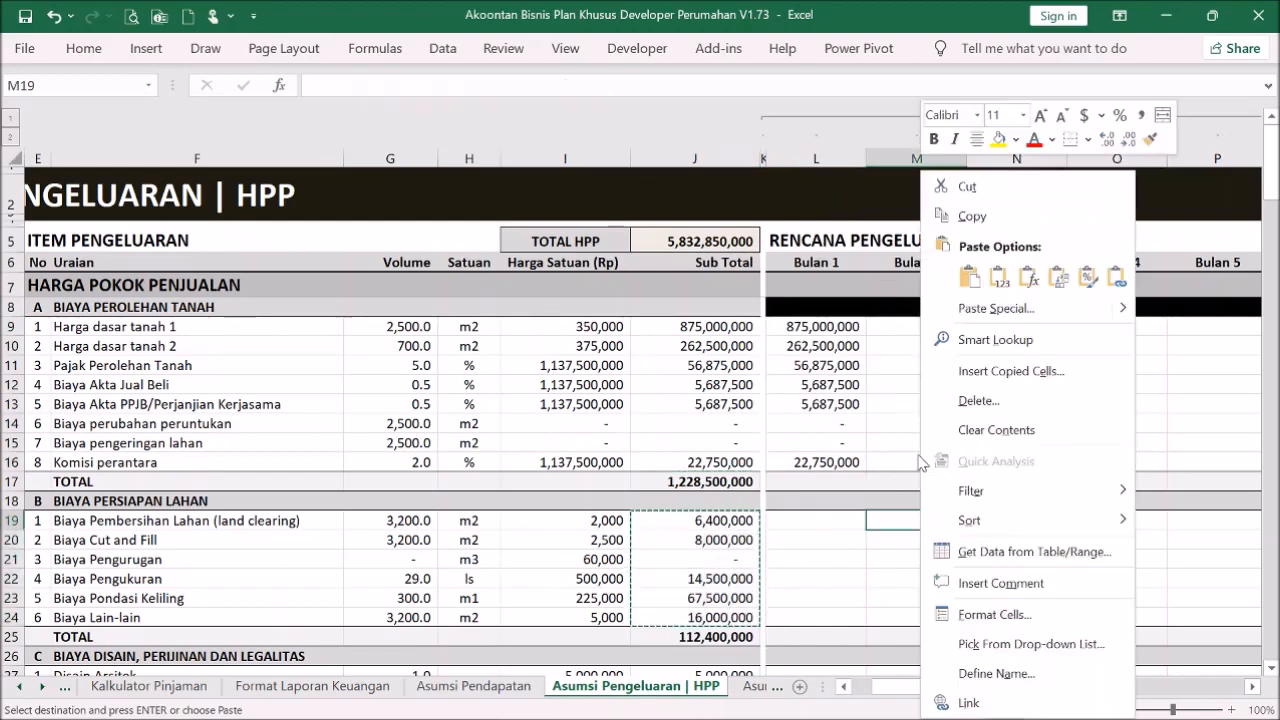
left_click(998, 278)
- Copy the Sub Total amounts of the 14 Biaya Disain, Perijinan dan Legalitas items and paste them as values into Bulan 3, starting at N27
scroll(709, 432, "down", 4)
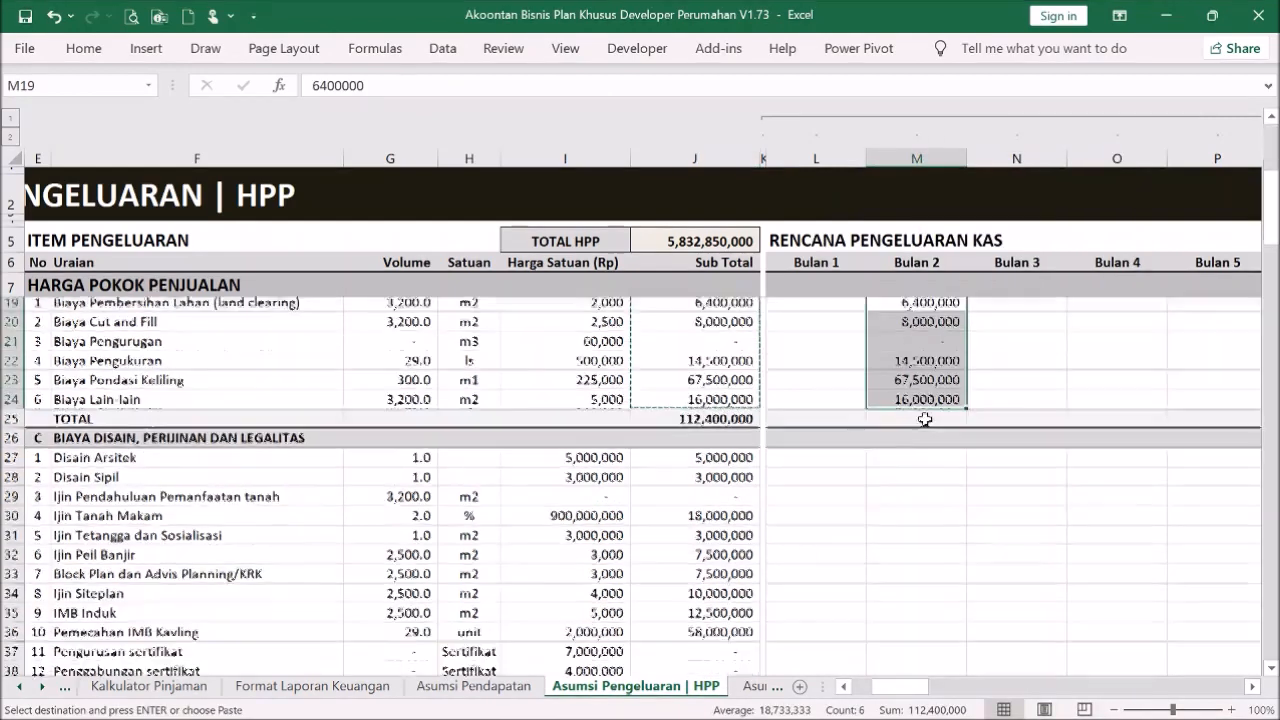
left_click(709, 432)
scroll(709, 432, "down", 3)
left_click(725, 510, "shift")
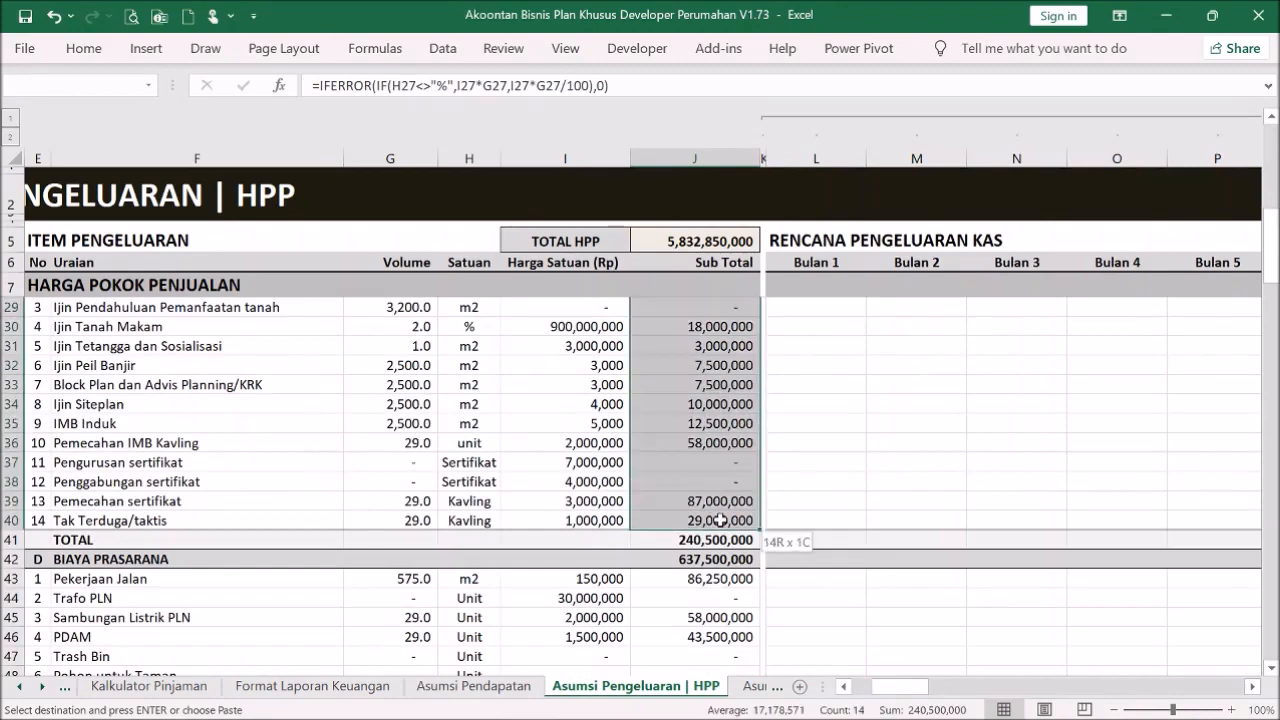
key("ctrl+c")
scroll(975, 467, "up", 3)
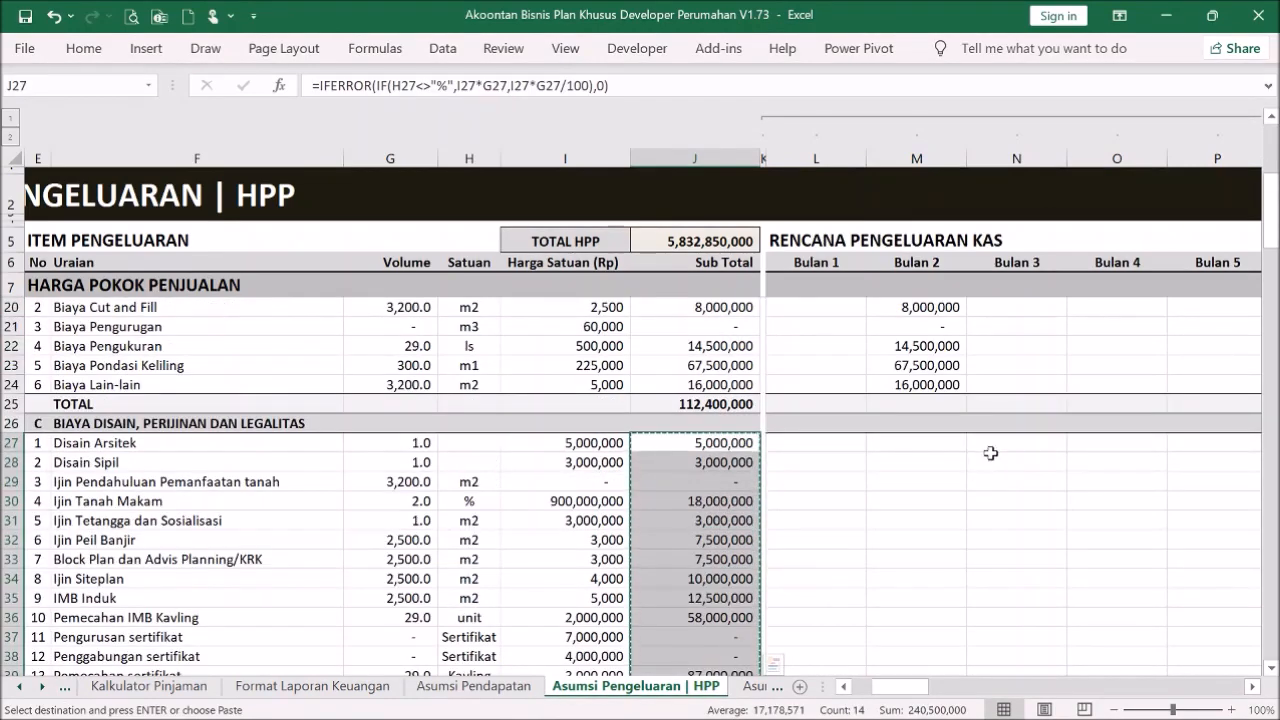
left_click(990, 453)
right_click(986, 446)
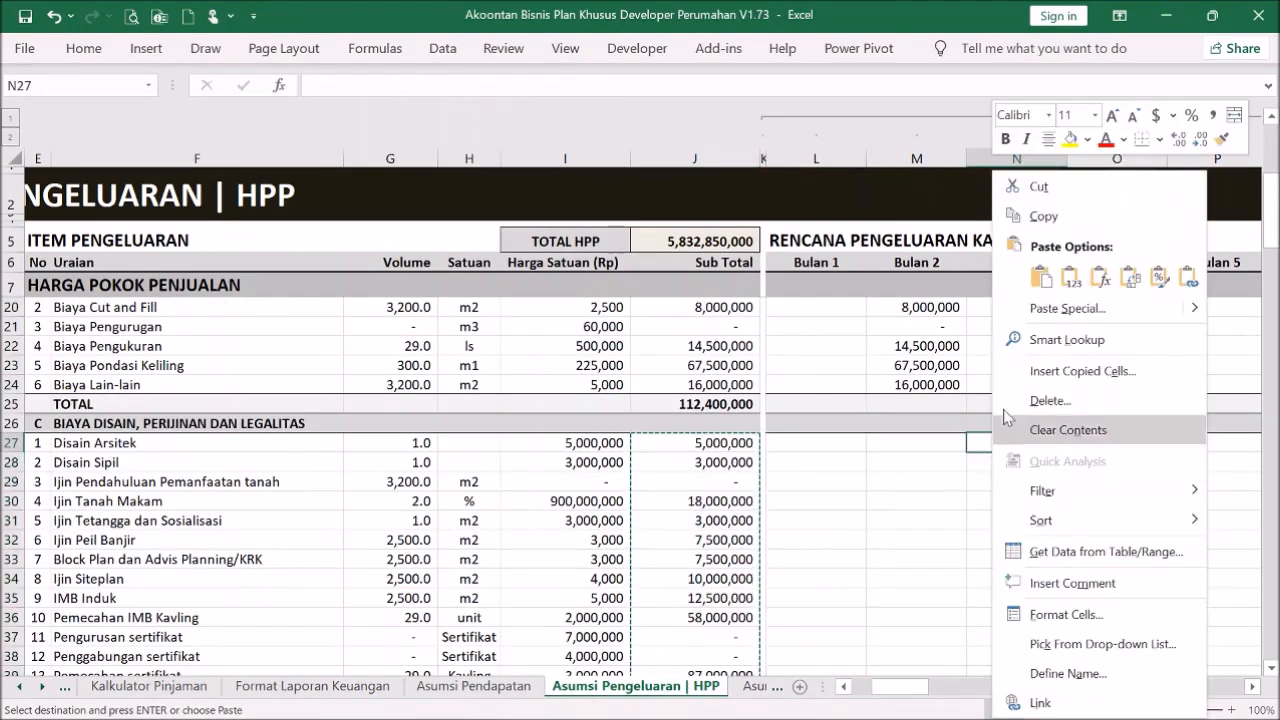
left_click(1071, 277)
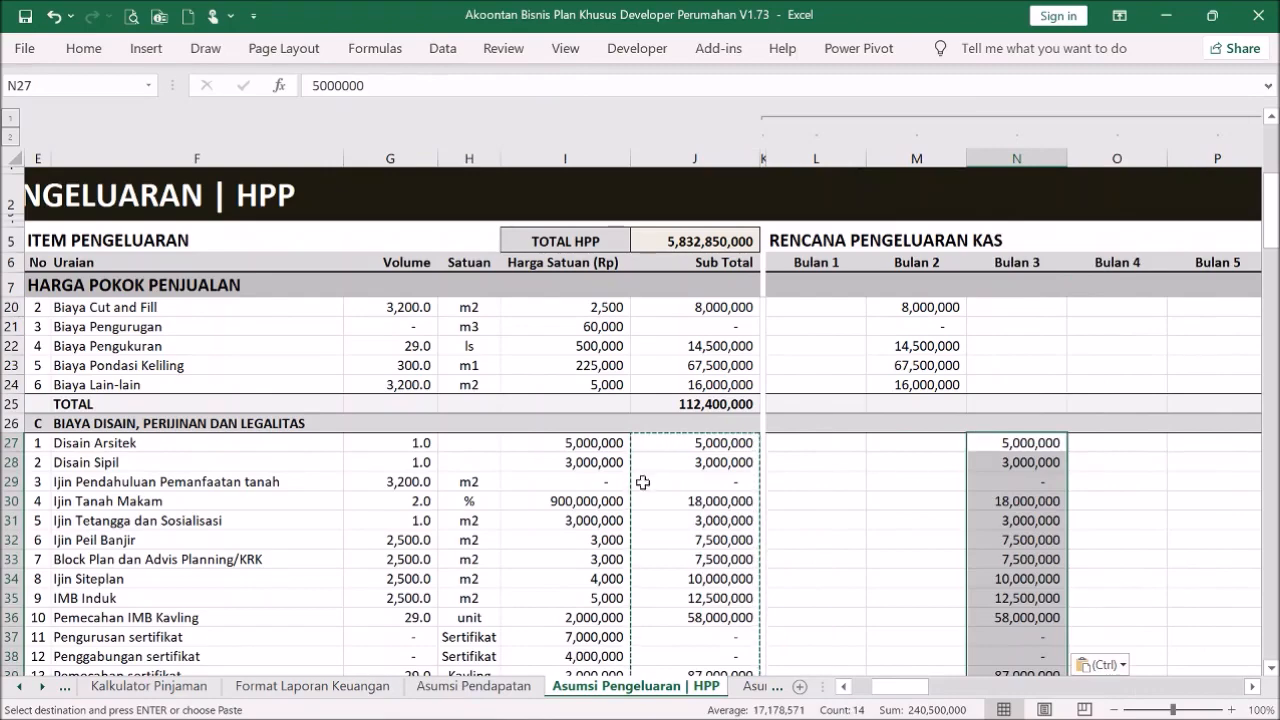
- Copy the Sub Total amounts of the 11 Biaya Prasarana items and paste them as values into Bulan 4, starting at O43
scroll(810, 480, "down", 2)
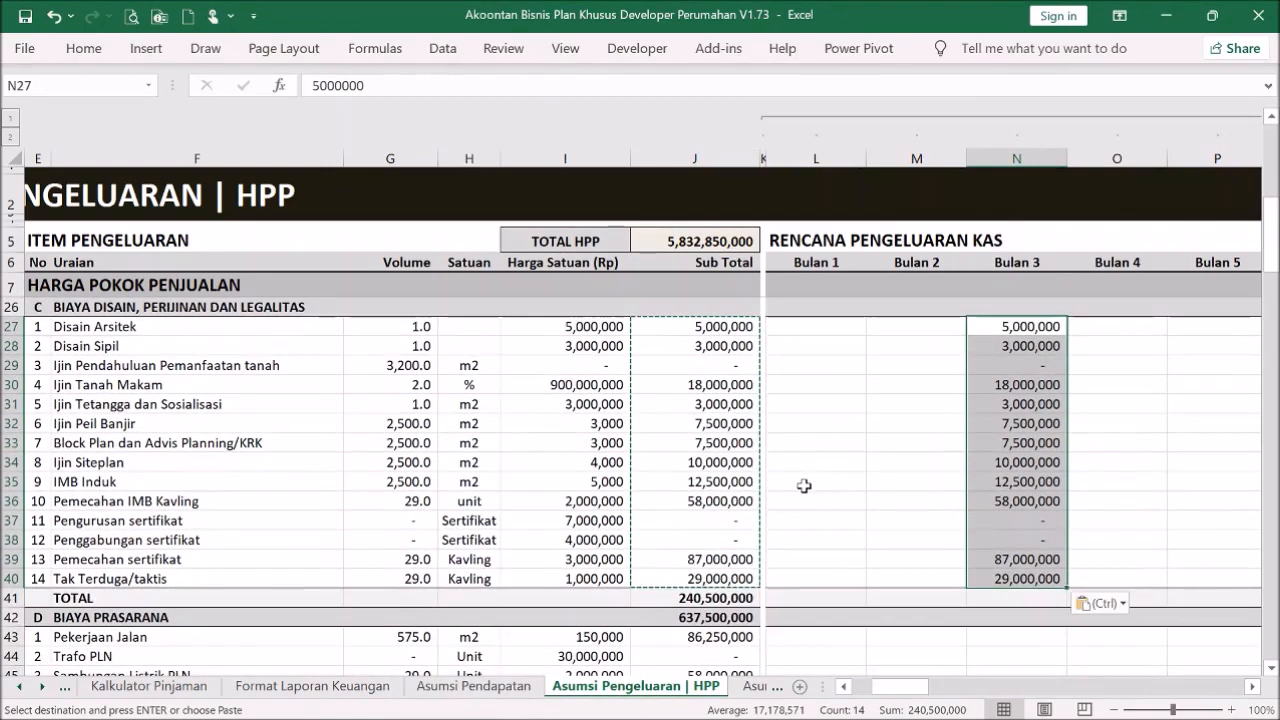
scroll(803, 486, "down", 1)
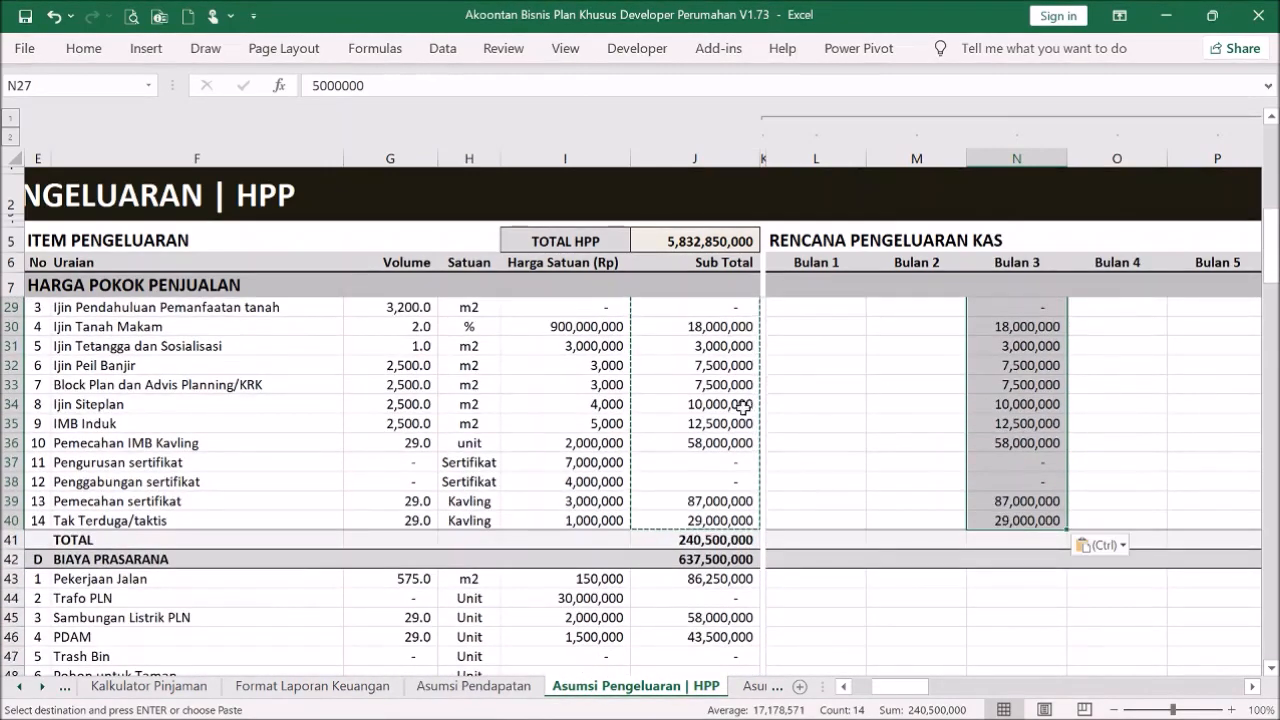
scroll(1040, 385, "up", 3)
scroll(990, 405, "down", 1)
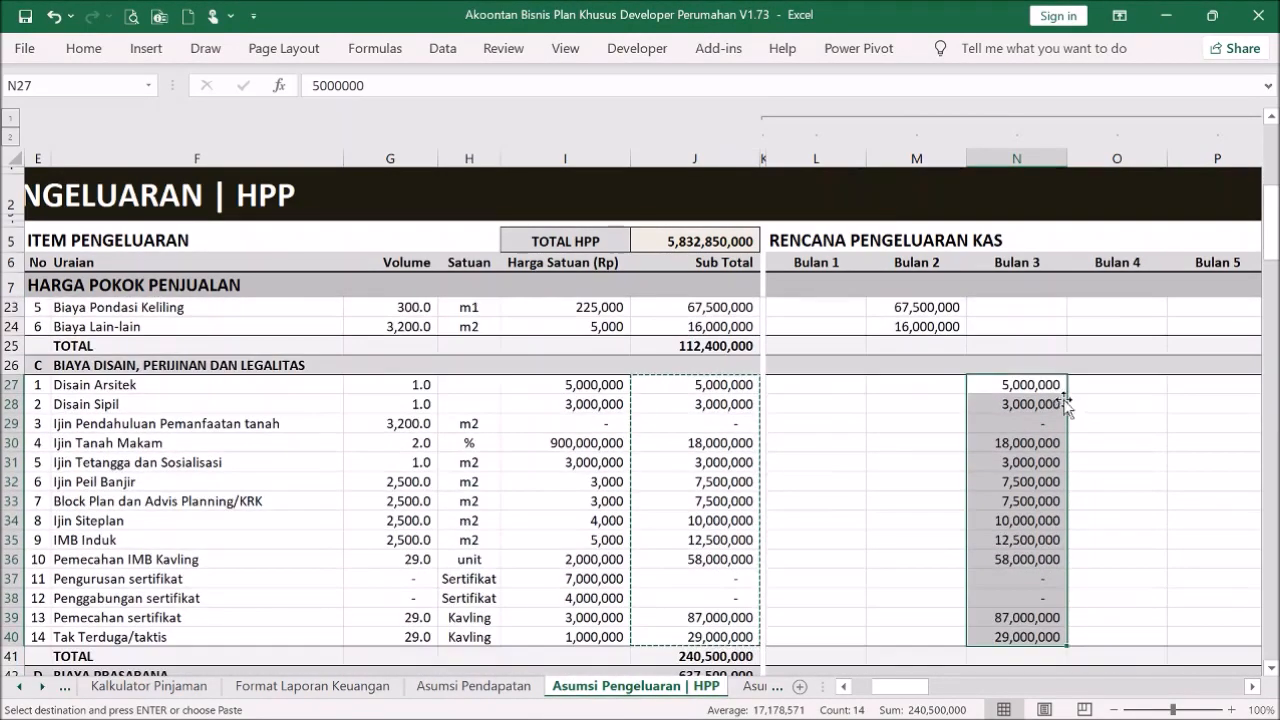
scroll(1075, 447, "down", 5)
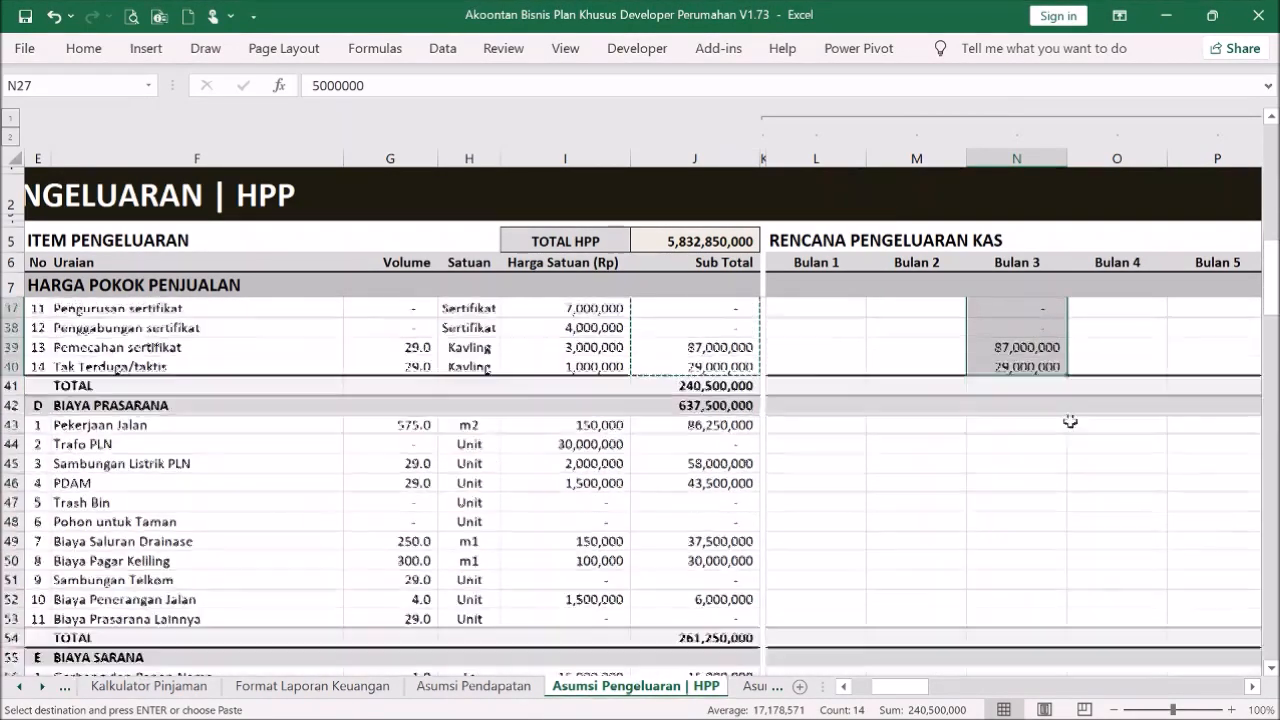
left_click(703, 407)
left_click(720, 588, "shift")
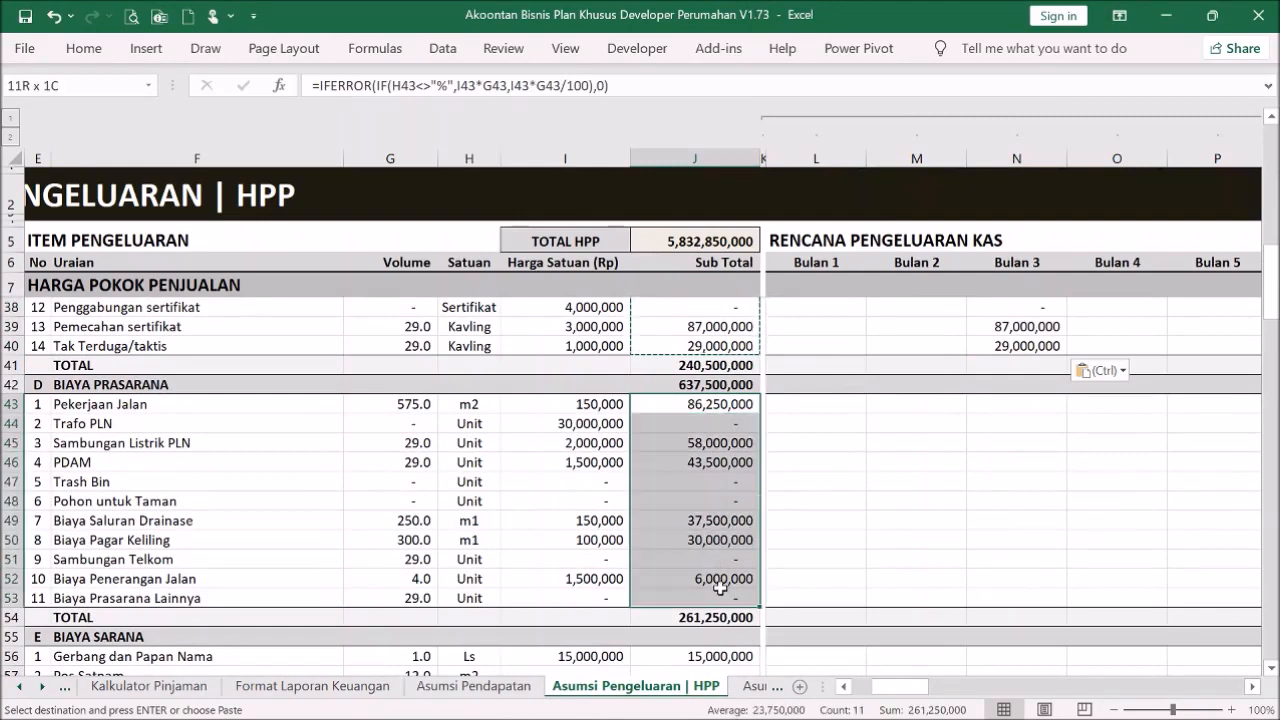
key("ctrl+c")
left_click(1101, 411)
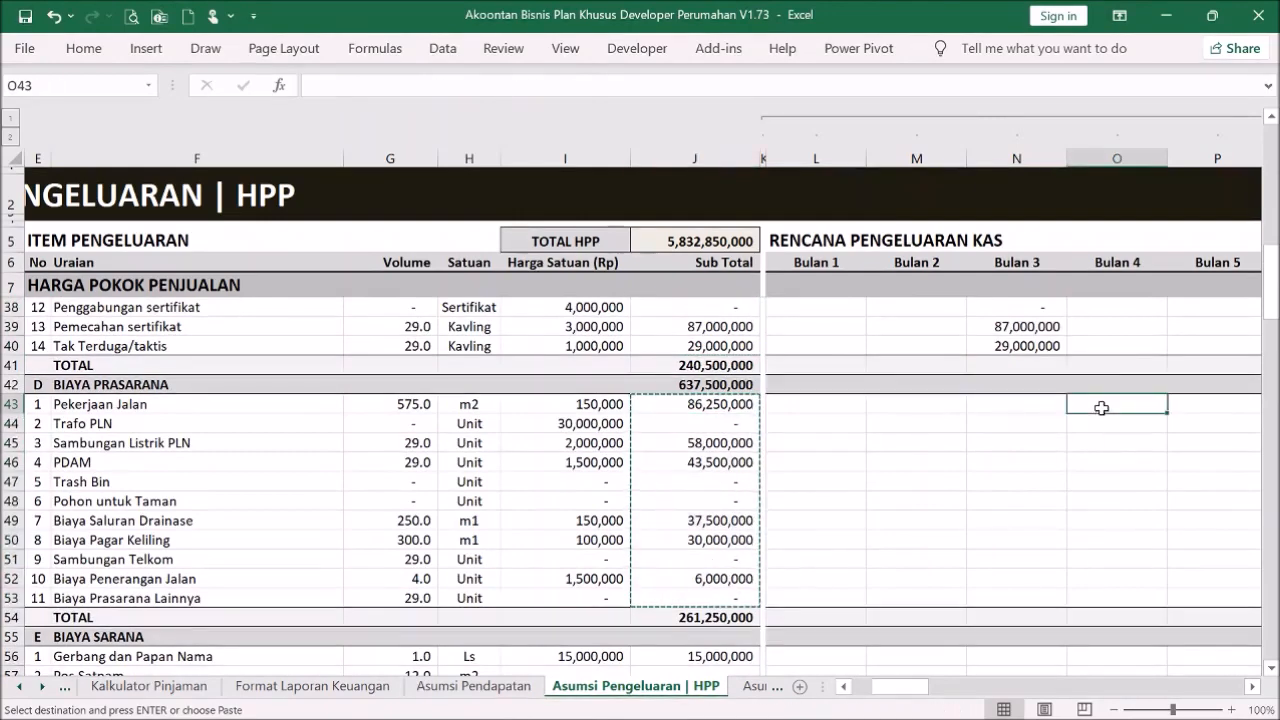
right_click(1103, 409)
left_click(977, 283)
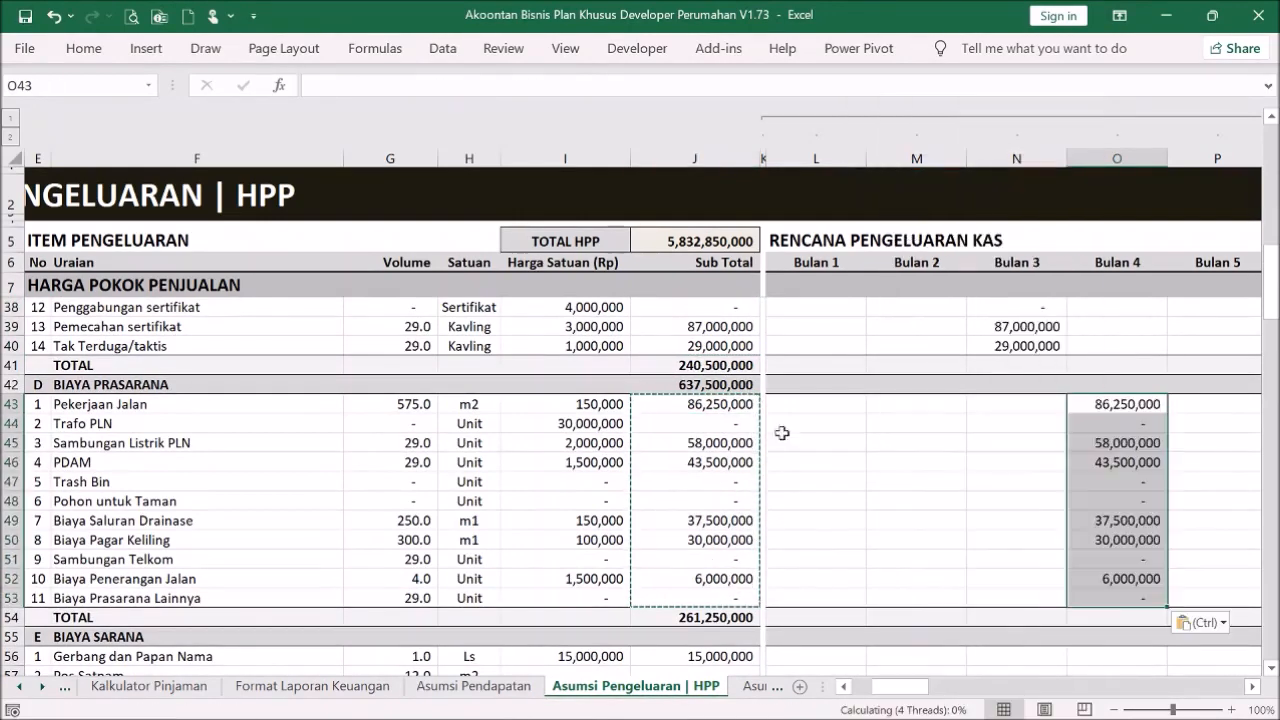
- Copy the Sub Total amounts of all Biaya Sarana items and paste them as values into Bulan 5, starting at P56
scroll(774, 443, "down", 5)
left_click_drag(702, 364, 738, 500)
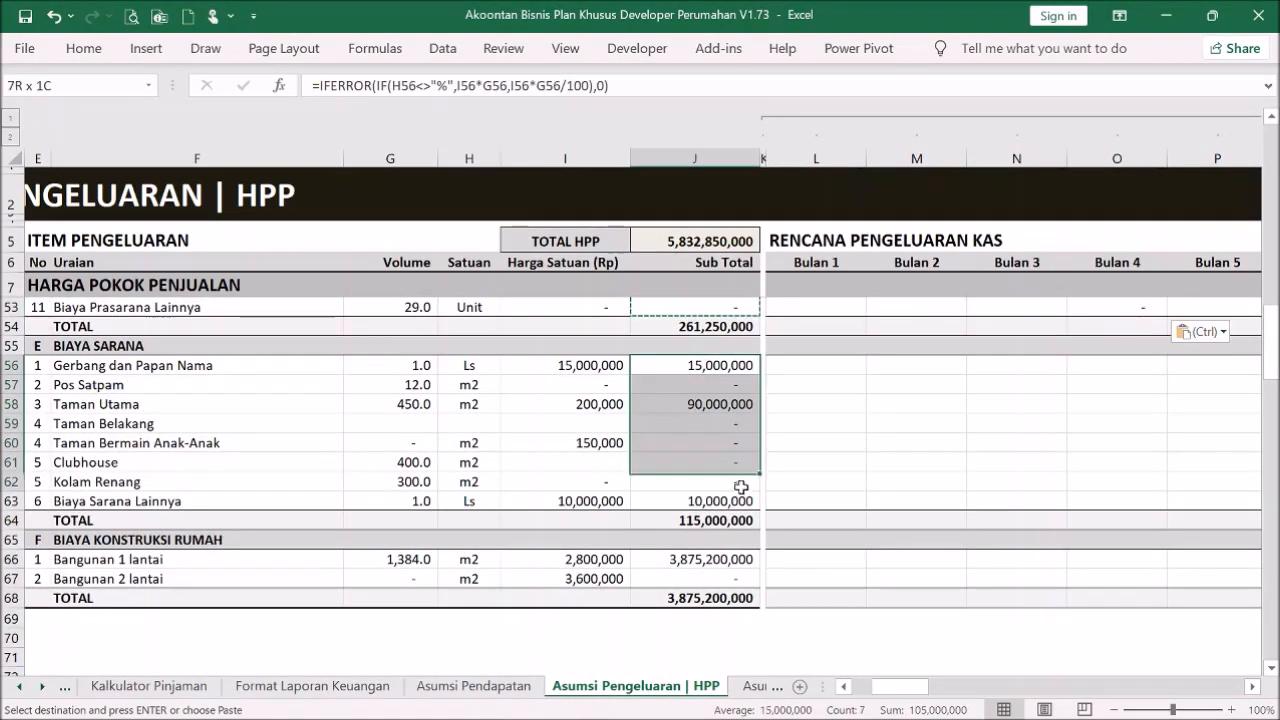
key("ctrl+c")
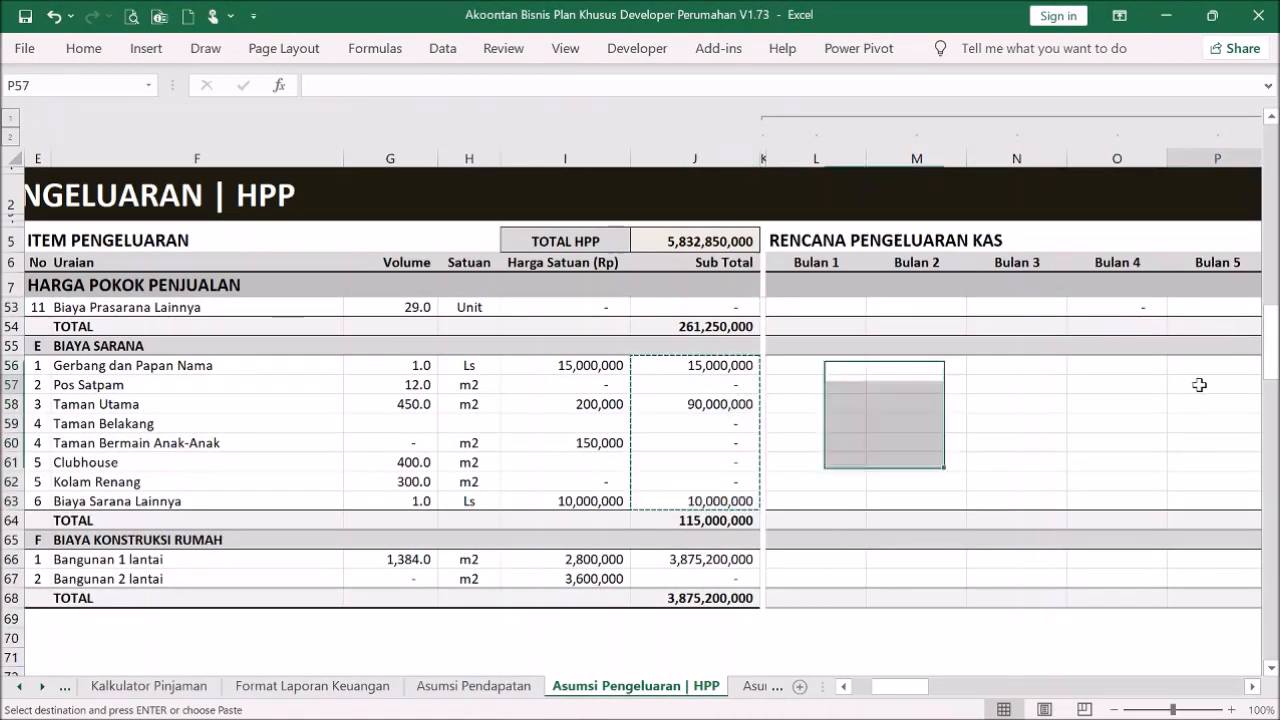
left_click(1210, 366)
right_click(1210, 368)
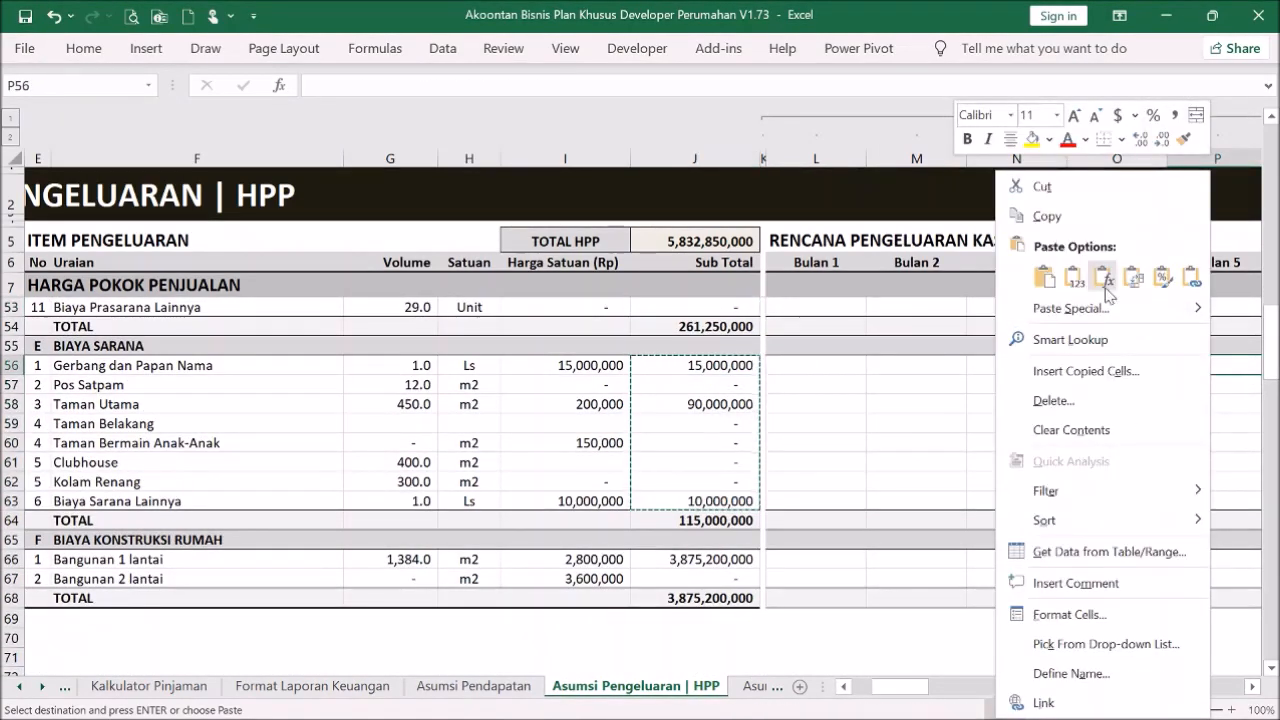
left_click(1073, 278)
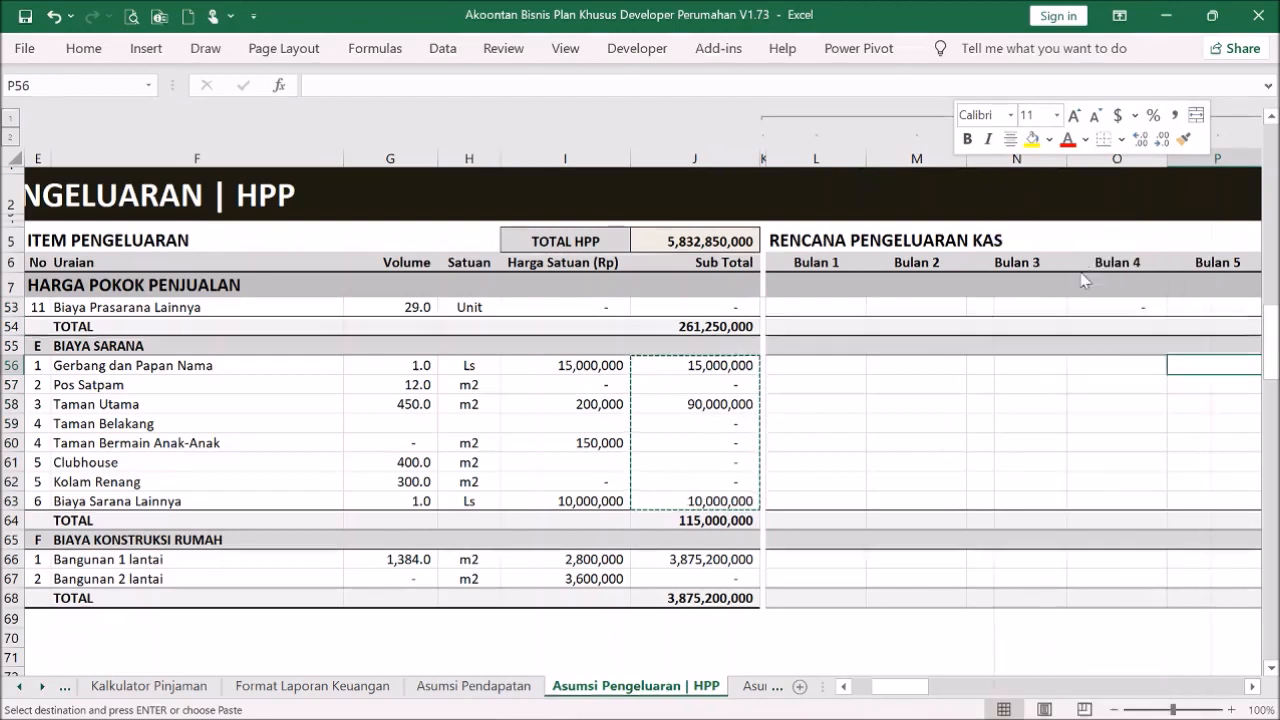
- Schedule a 500,000,000 cash outflow for Bangunan 1 lantai in Bulan 6, cell Q66
left_click(738, 556)
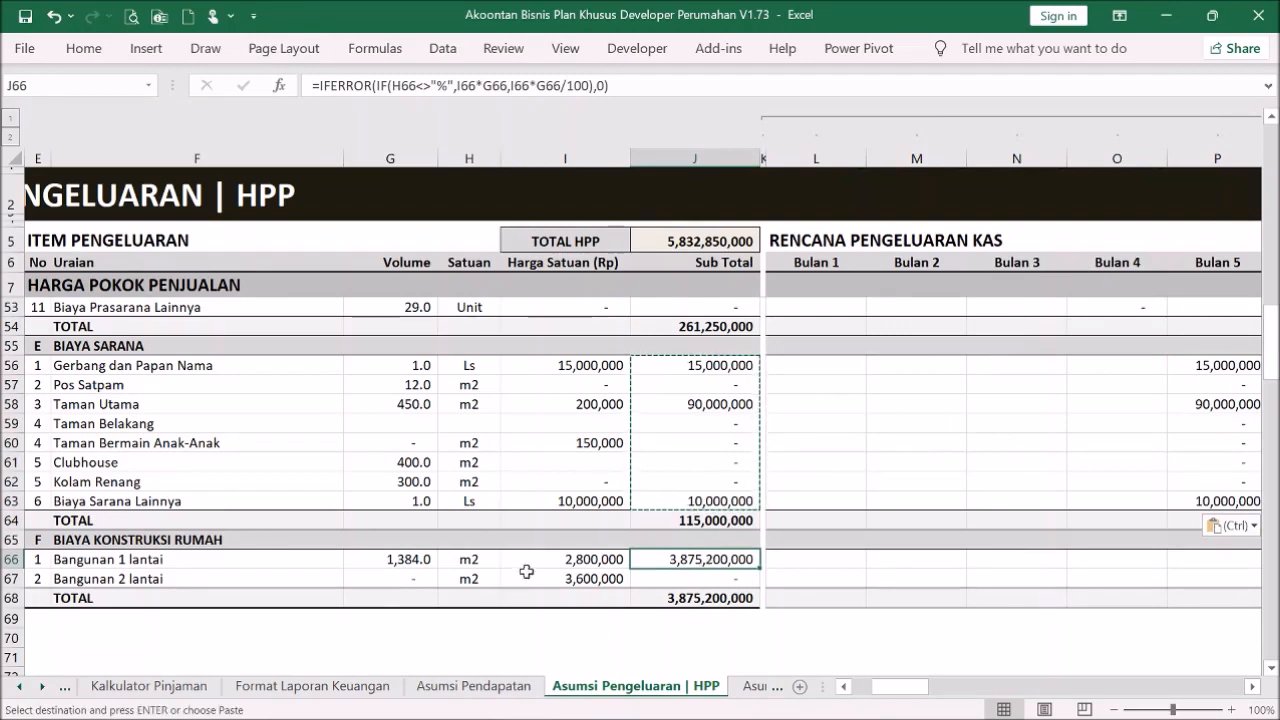
left_click(436, 559)
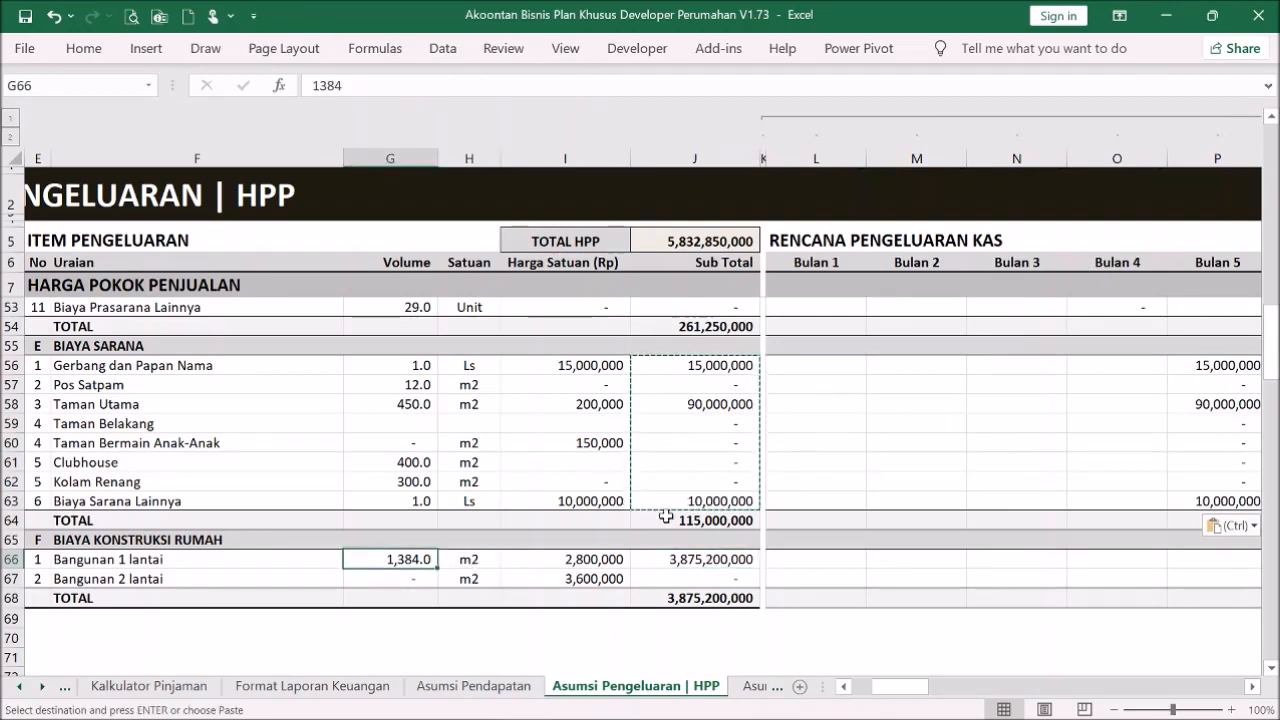
left_click(711, 556)
left_click(1012, 559)
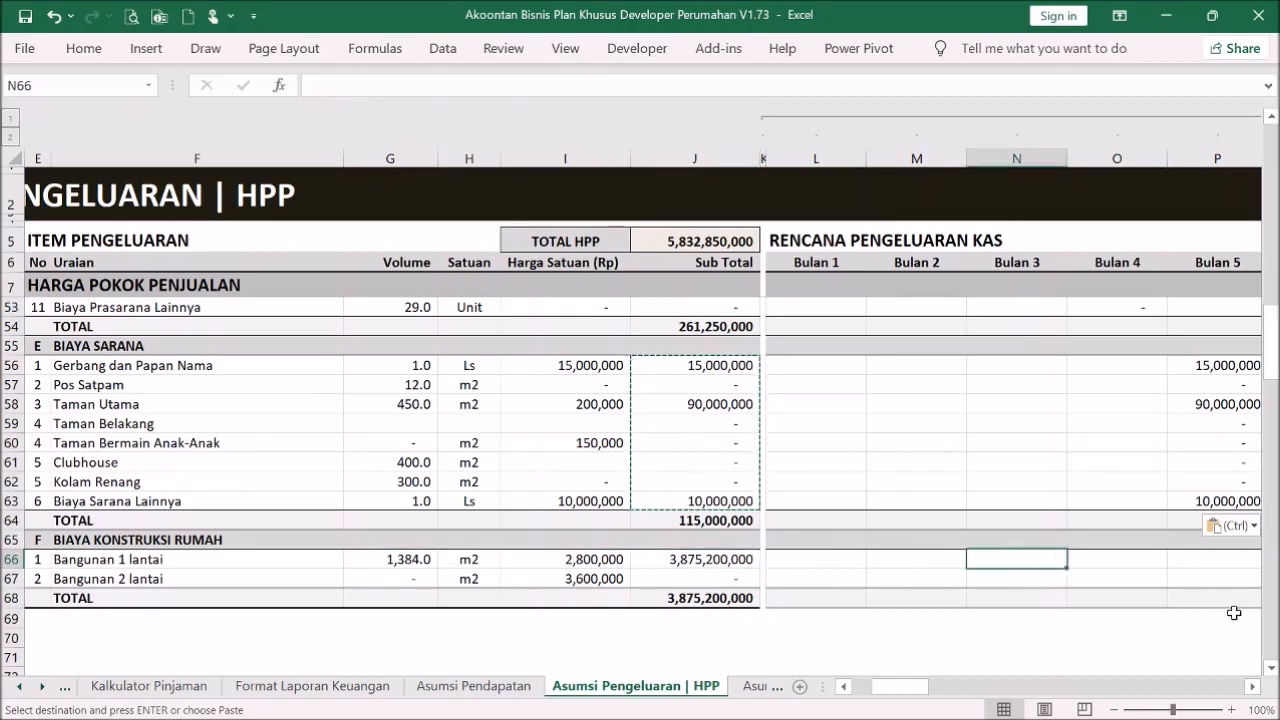
left_click(1248, 687)
left_click(1248, 687)
left_click(1248, 687)
left_click(1248, 687)
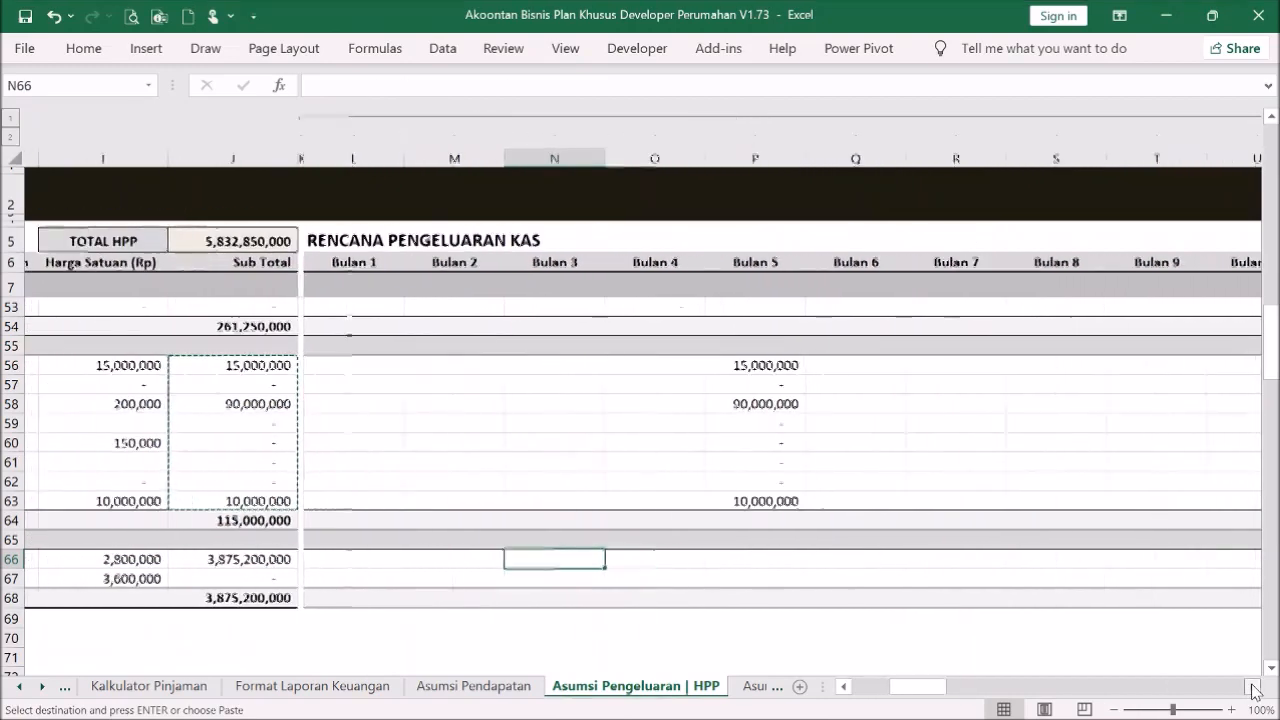
left_click(862, 558)
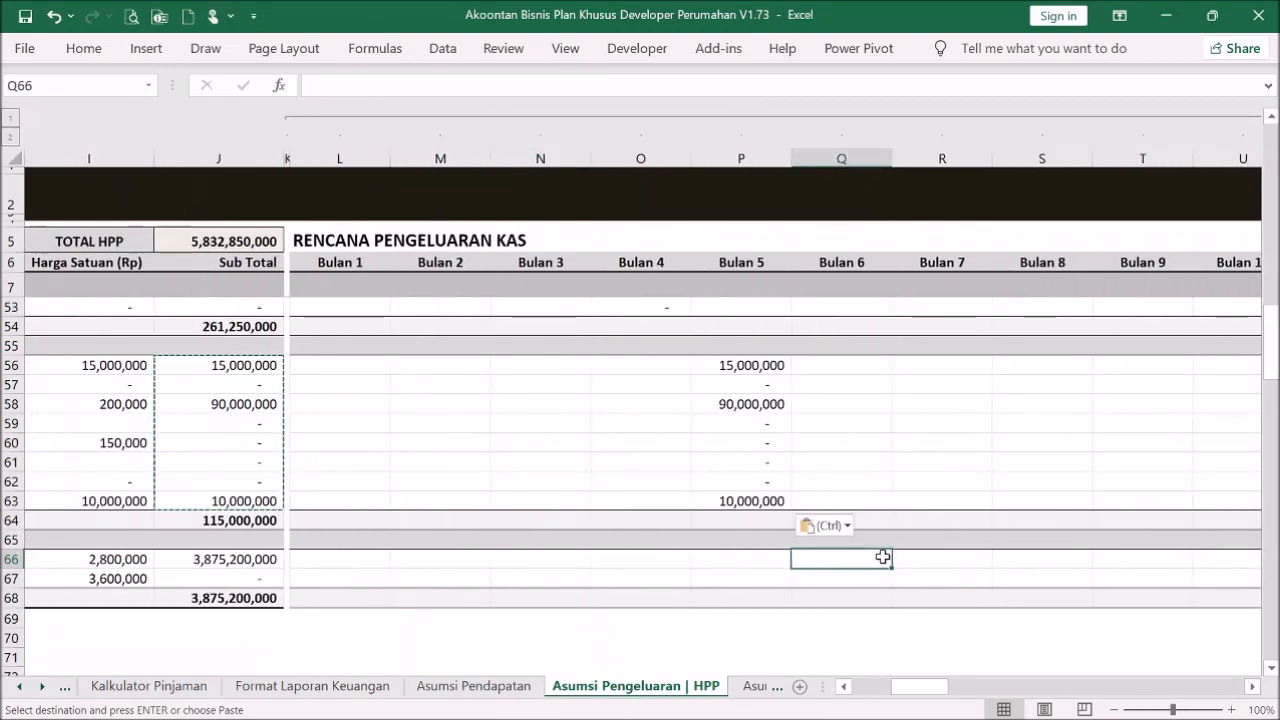
type("50000000")
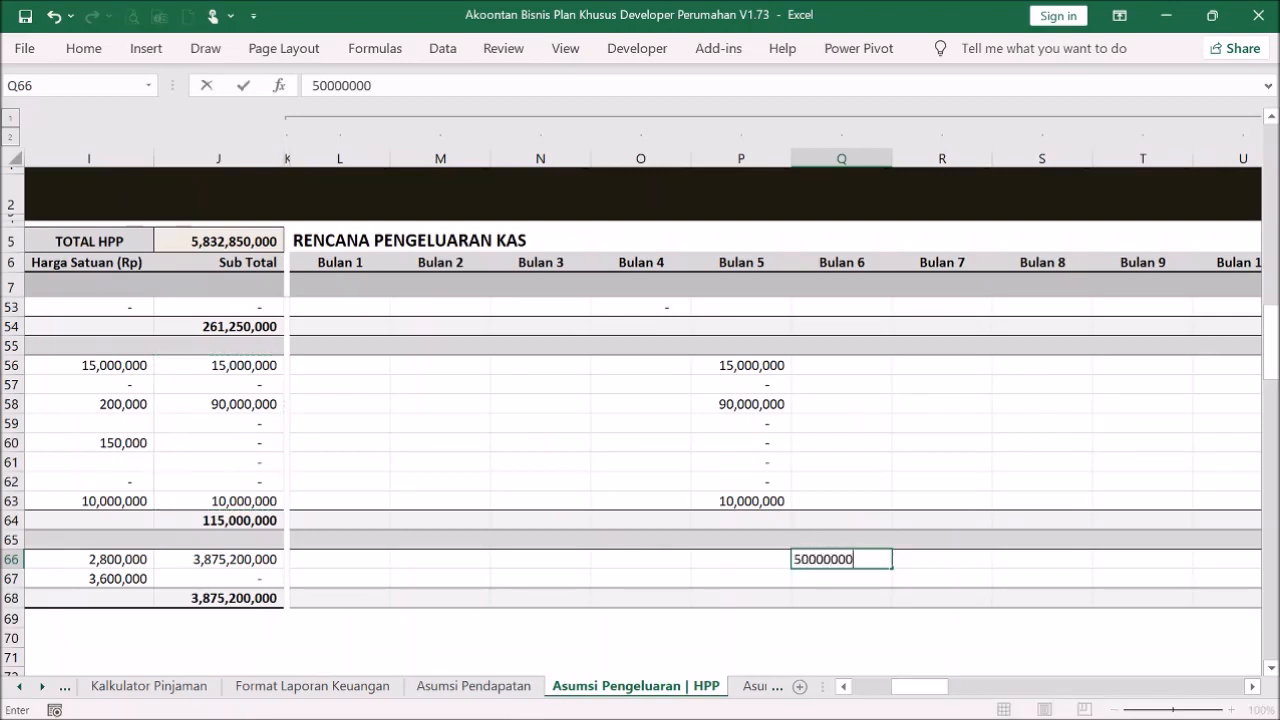
key("Return")
left_click(884, 556)
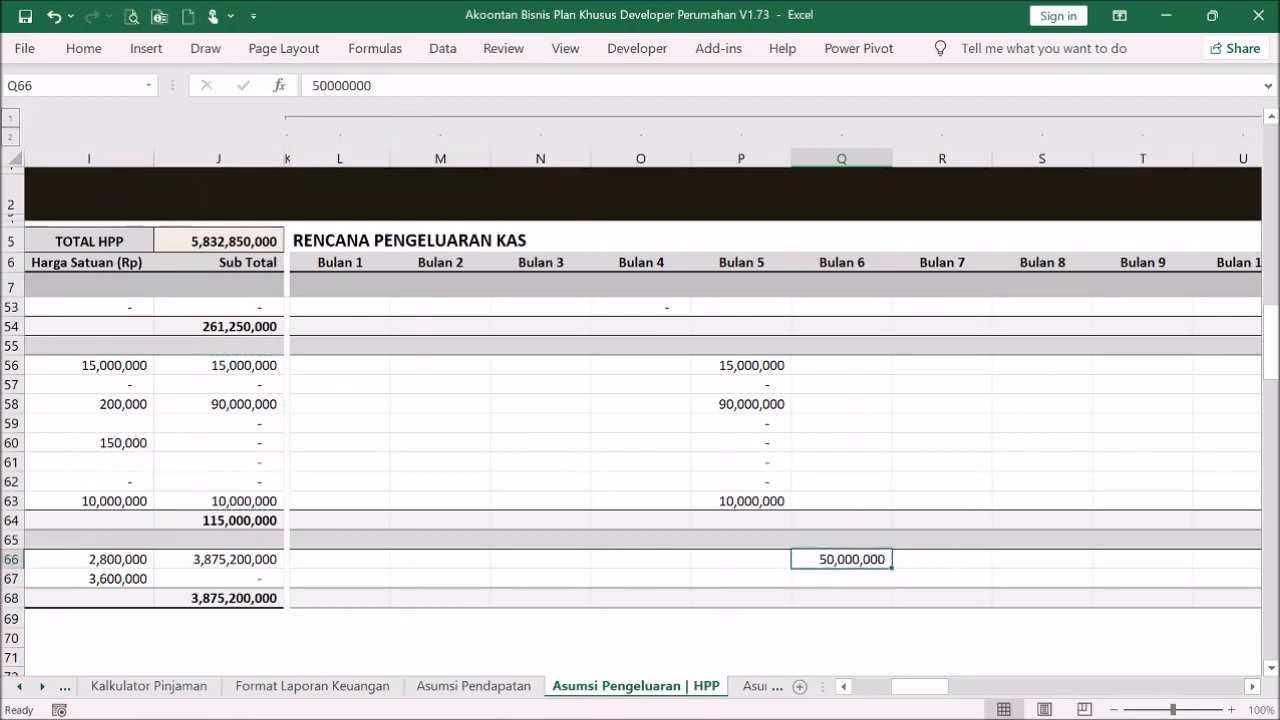
left_click(373, 86)
type("0")
key("Return")
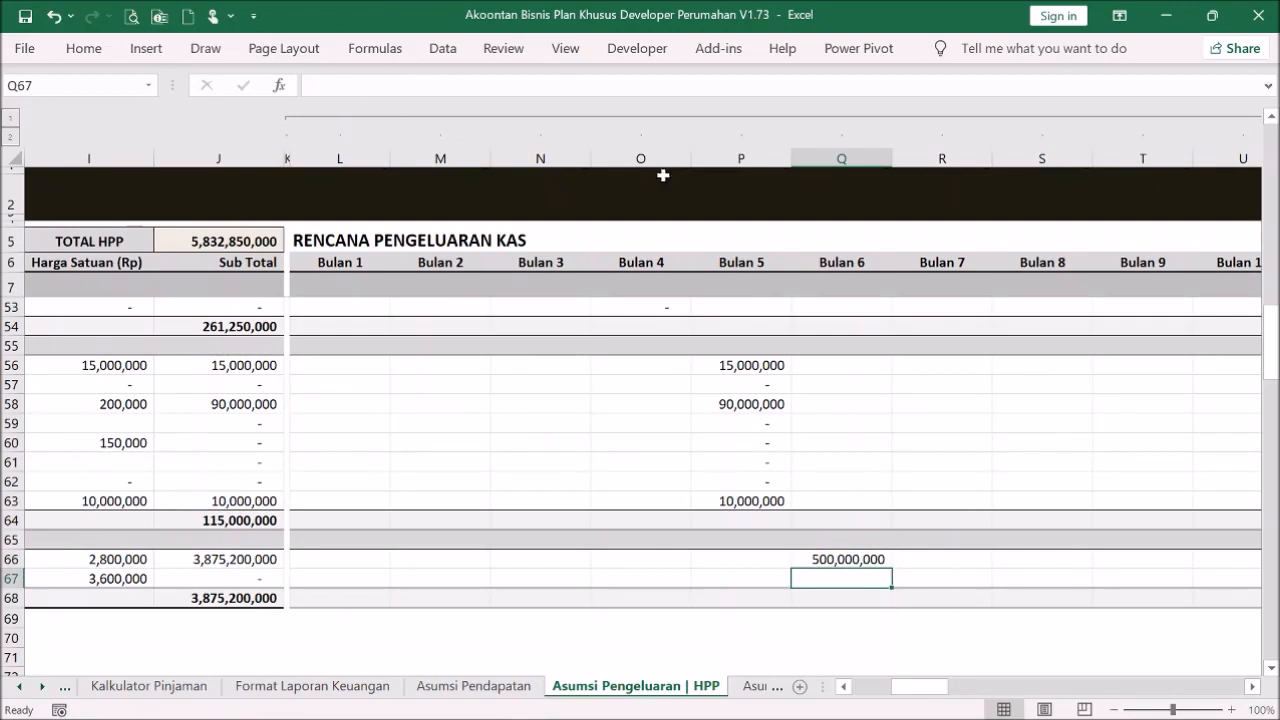
- Fill the Bulan 6 amount for Bangunan 1 lantai across row 66 through Bulan 12
left_click(859, 556)
left_click_drag(892, 568, 1125, 560)
left_click(1190, 563)
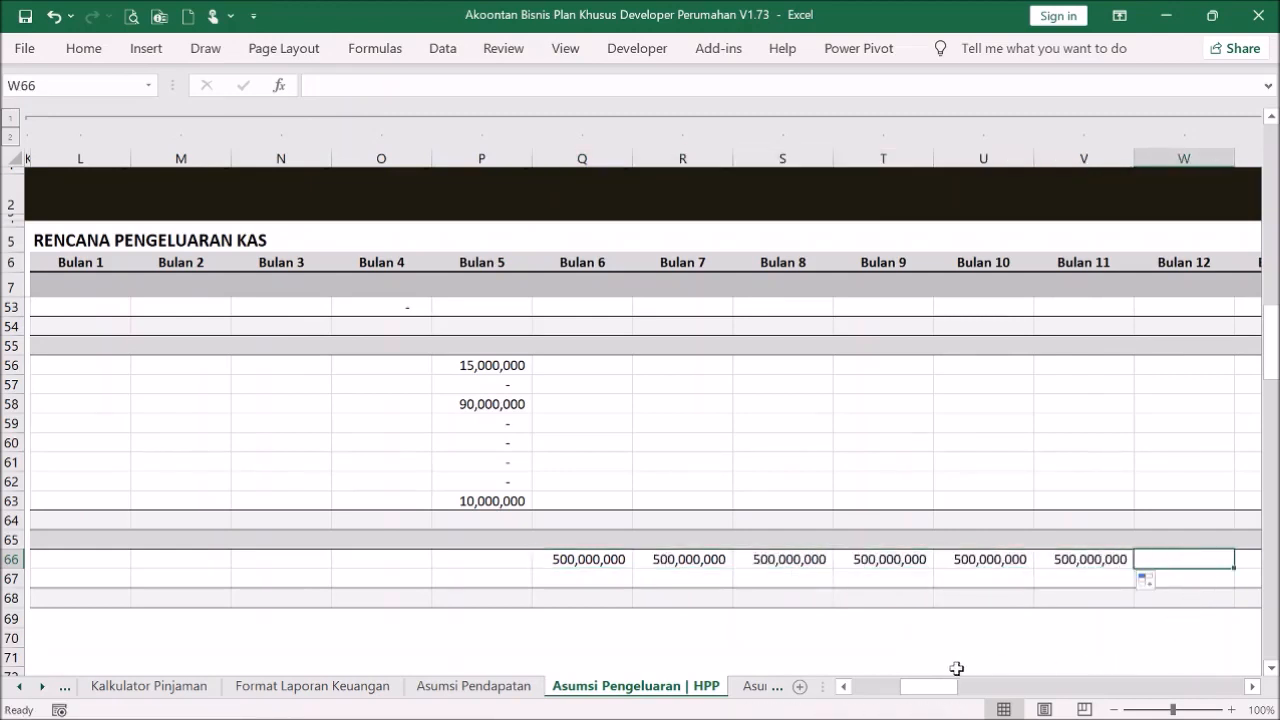
left_click_drag(943, 687, 785, 668)
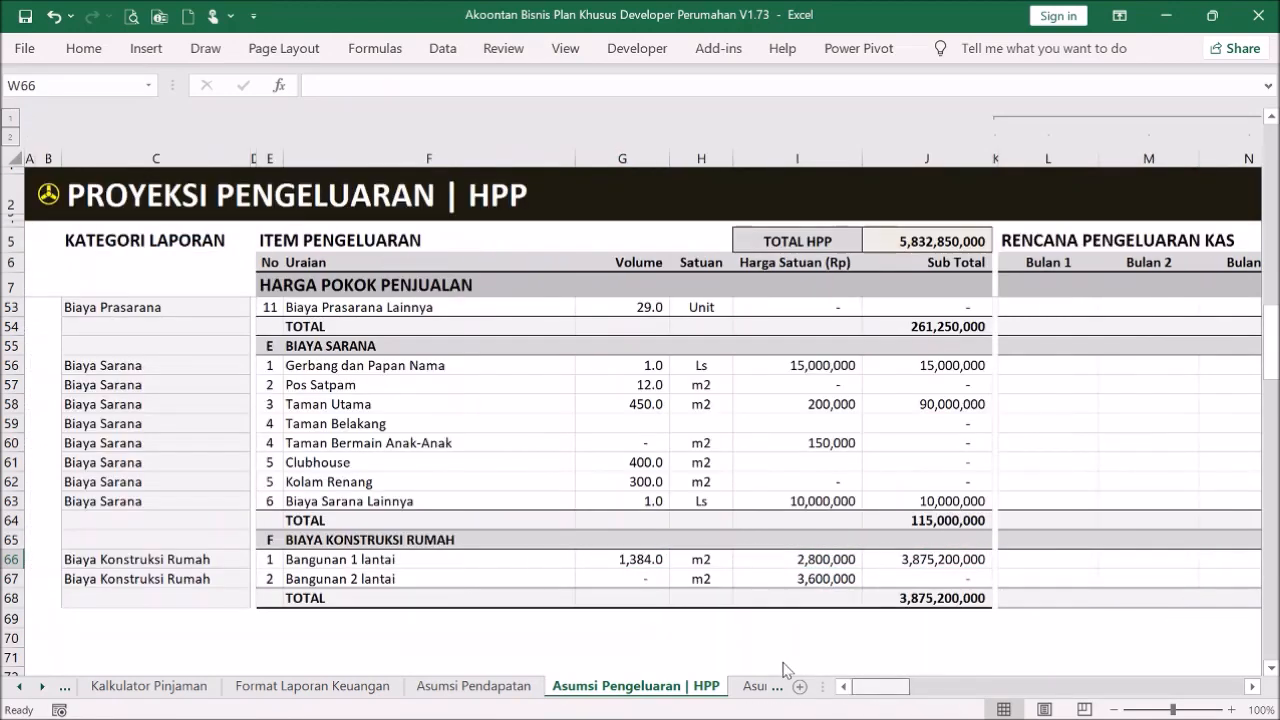
left_click_drag(880, 686, 985, 585)
left_click(766, 539)
left_click(822, 562)
left_click(998, 566)
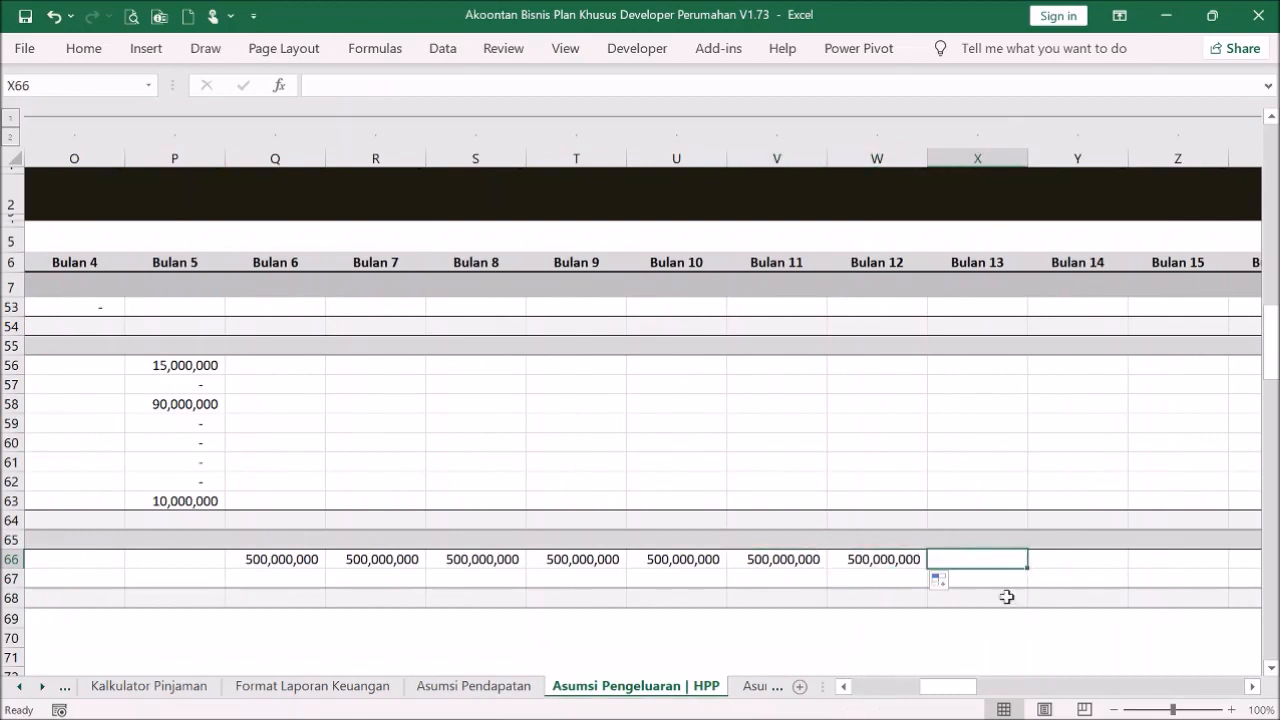
- Examine the Sisa Pembayaran columns for Tahun 1 to Tahun 5 in the Bangunan 1 lantai row
left_click_drag(975, 686, 1025, 688)
left_click_drag(1140, 688, 1238, 703)
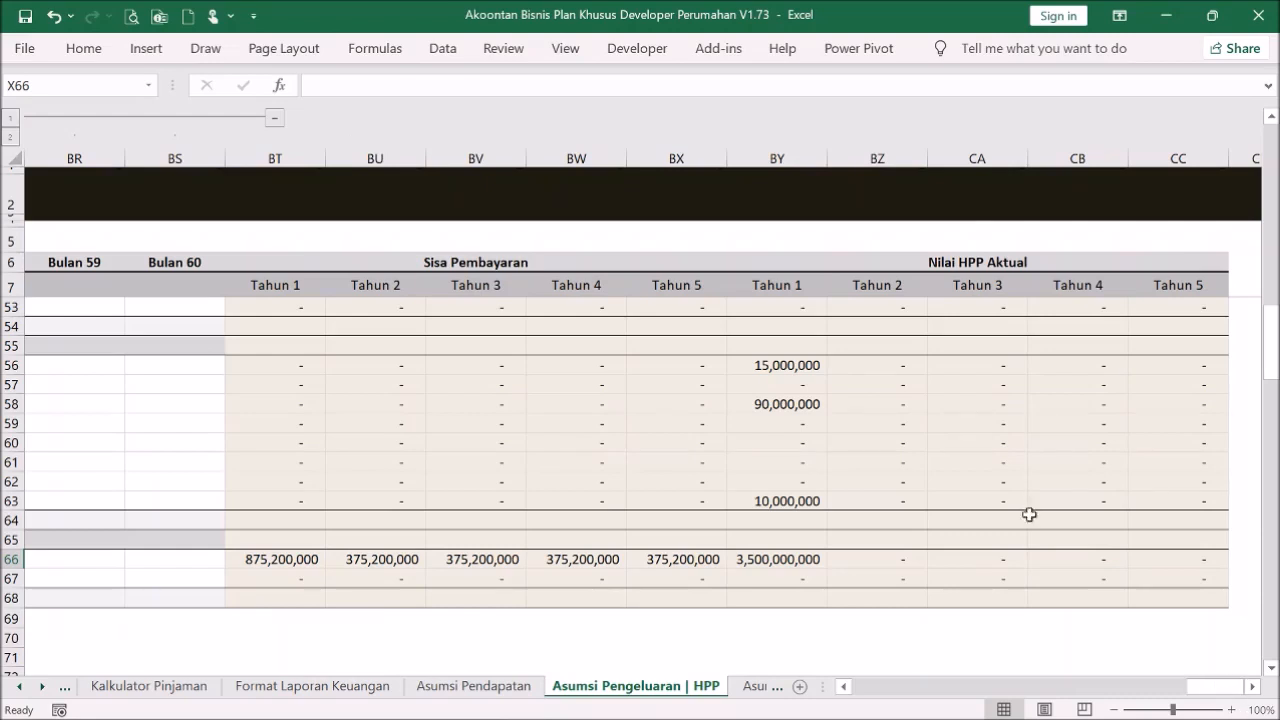
left_click_drag(277, 158, 663, 191)
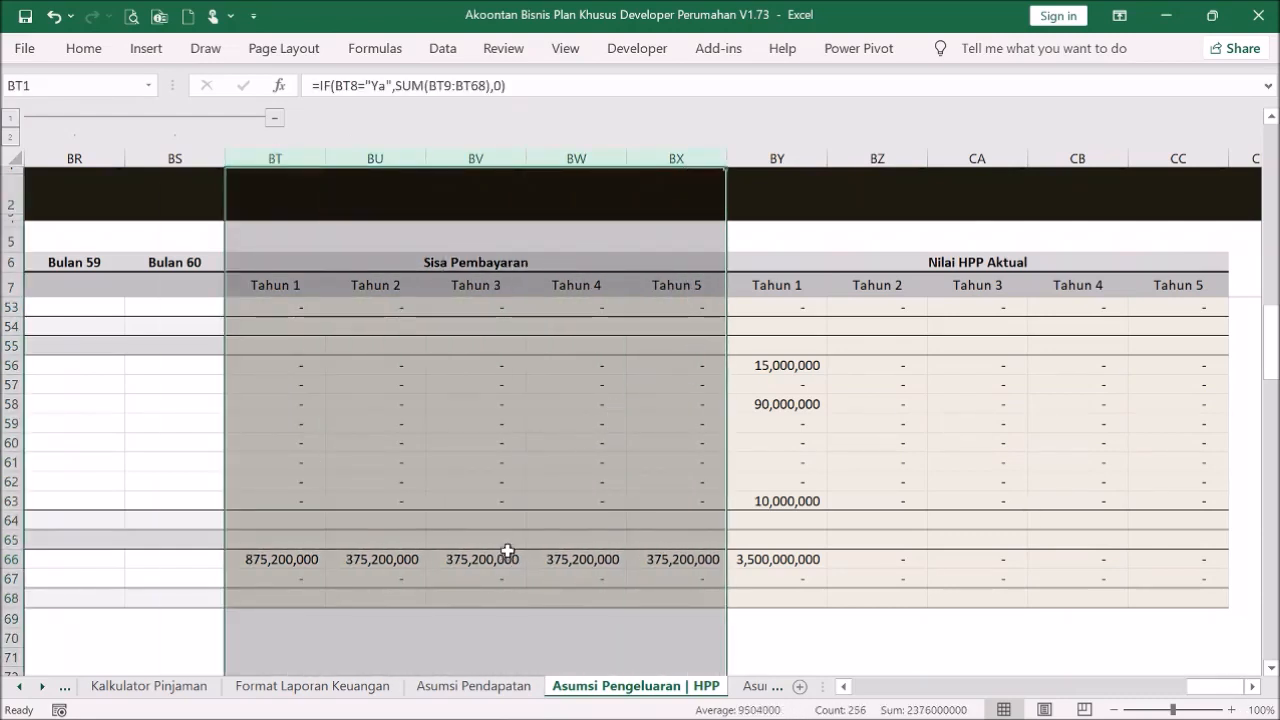
left_click(291, 559)
left_click(380, 560)
left_click(478, 560)
left_click(617, 560)
left_click(662, 561)
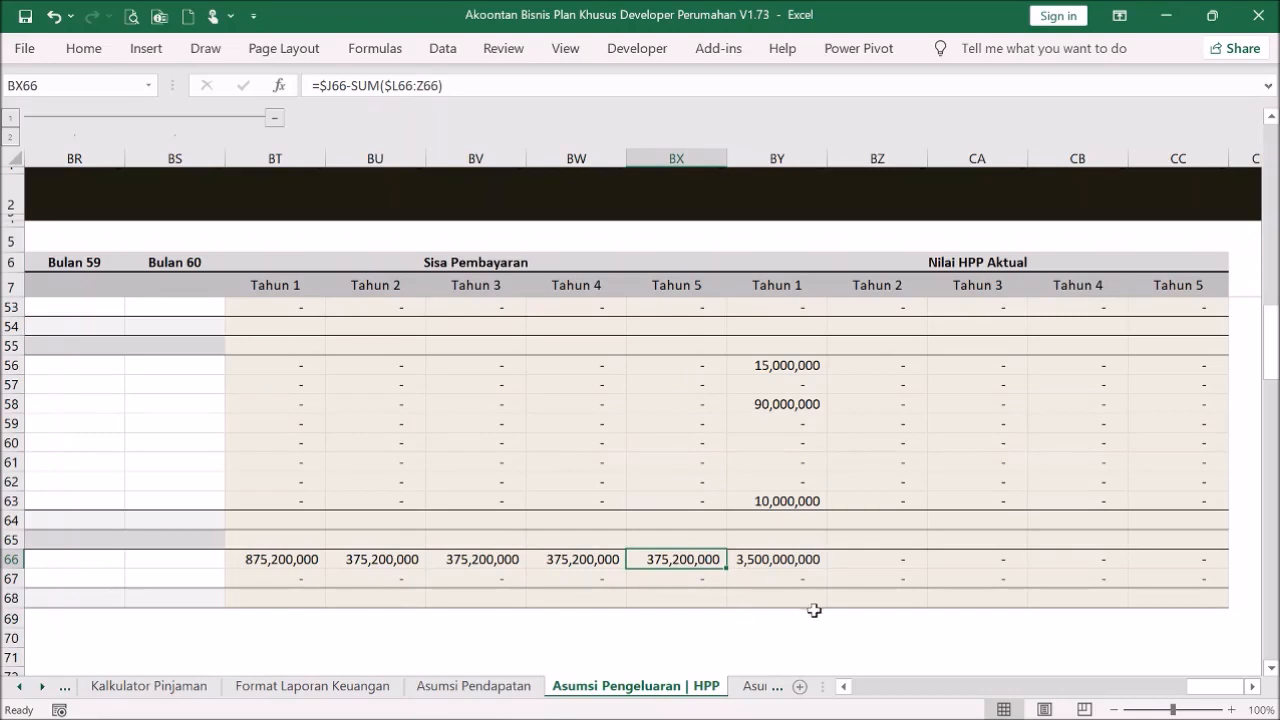
- Enter 375,200,000 for Bangunan 1 lantai in Bulan 13, cell X66
left_click_drag(1219, 688, 981, 660)
left_click(471, 560)
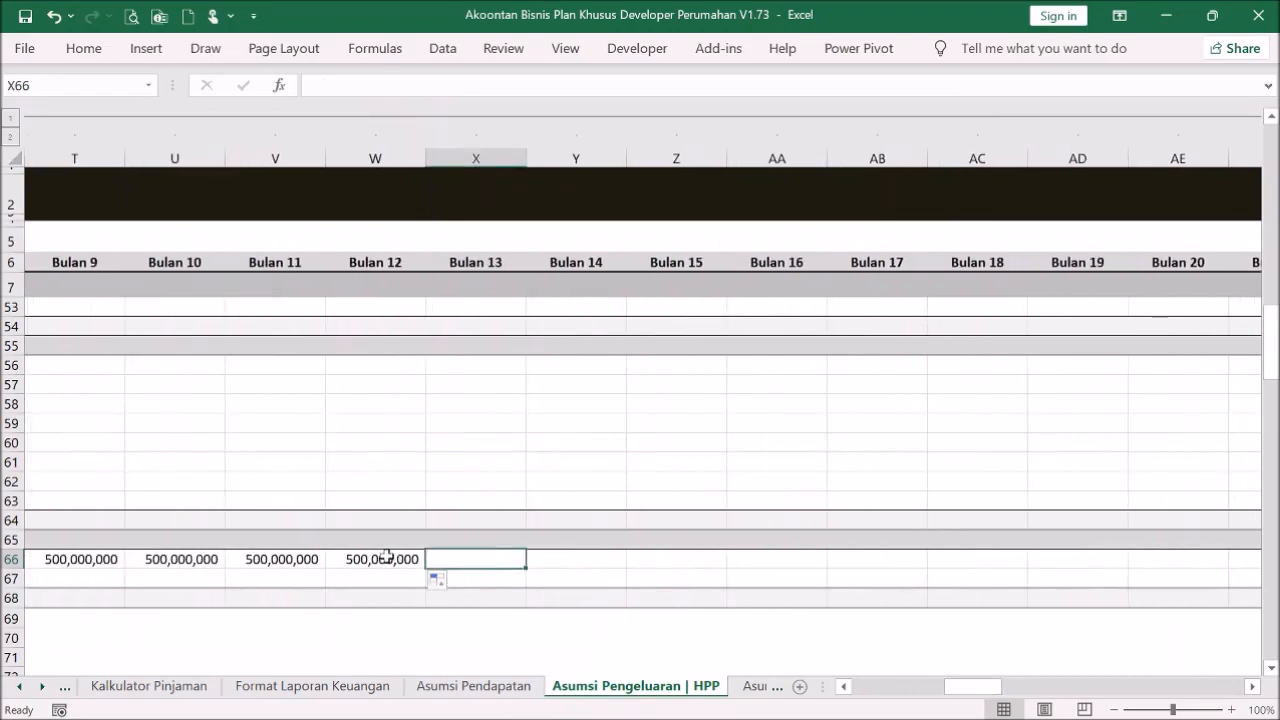
mouse_move(975, 686)
left_mouse_down()
mouse_move(866, 685)
mouse_move(1030, 682)
mouse_move(986, 674)
left_mouse_up()
type("375200000")
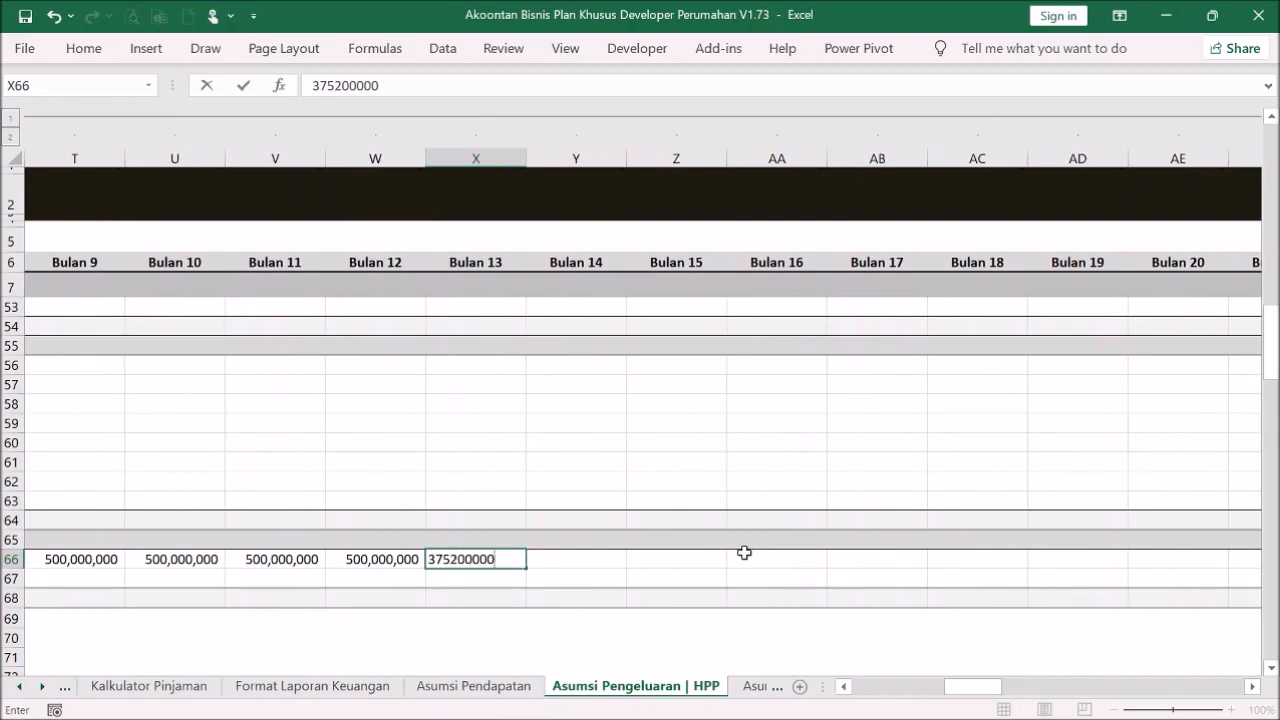
key("Return")
- Recheck the Sisa Pembayaran columns for house construction and review the yearly Nilai HPP Aktual columns
left_click_drag(971, 688, 1238, 697)
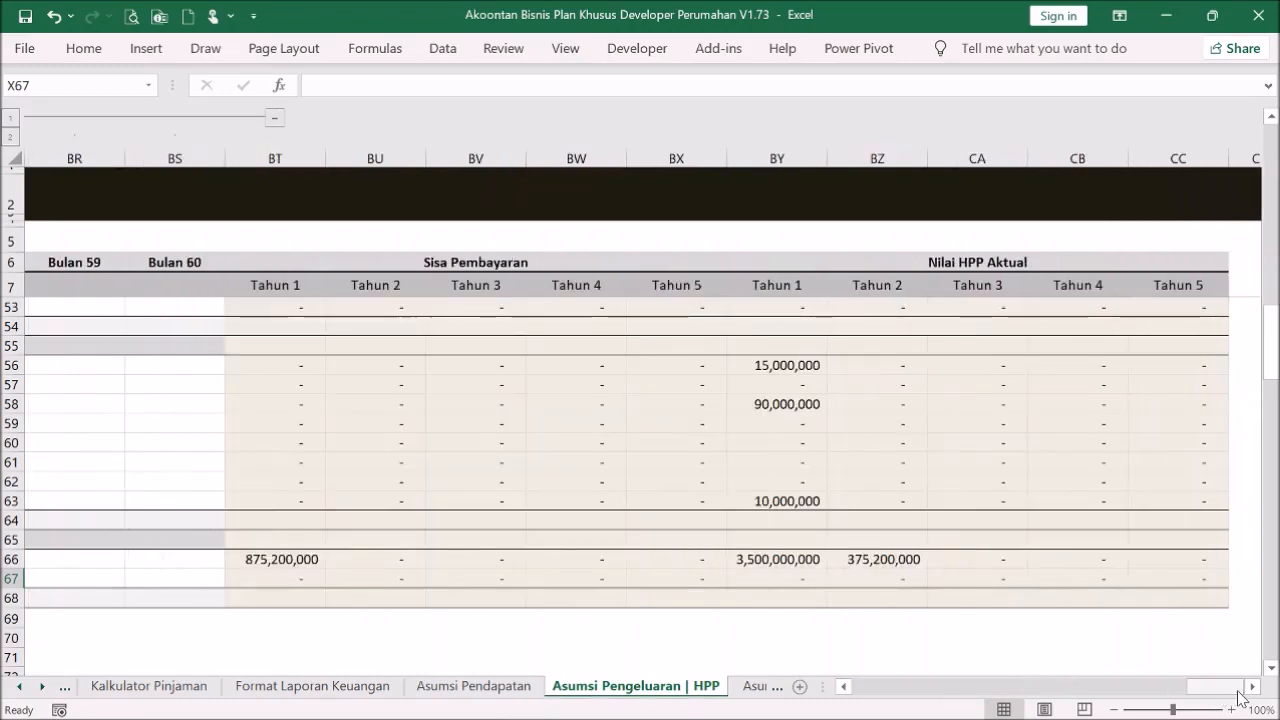
left_click(296, 557)
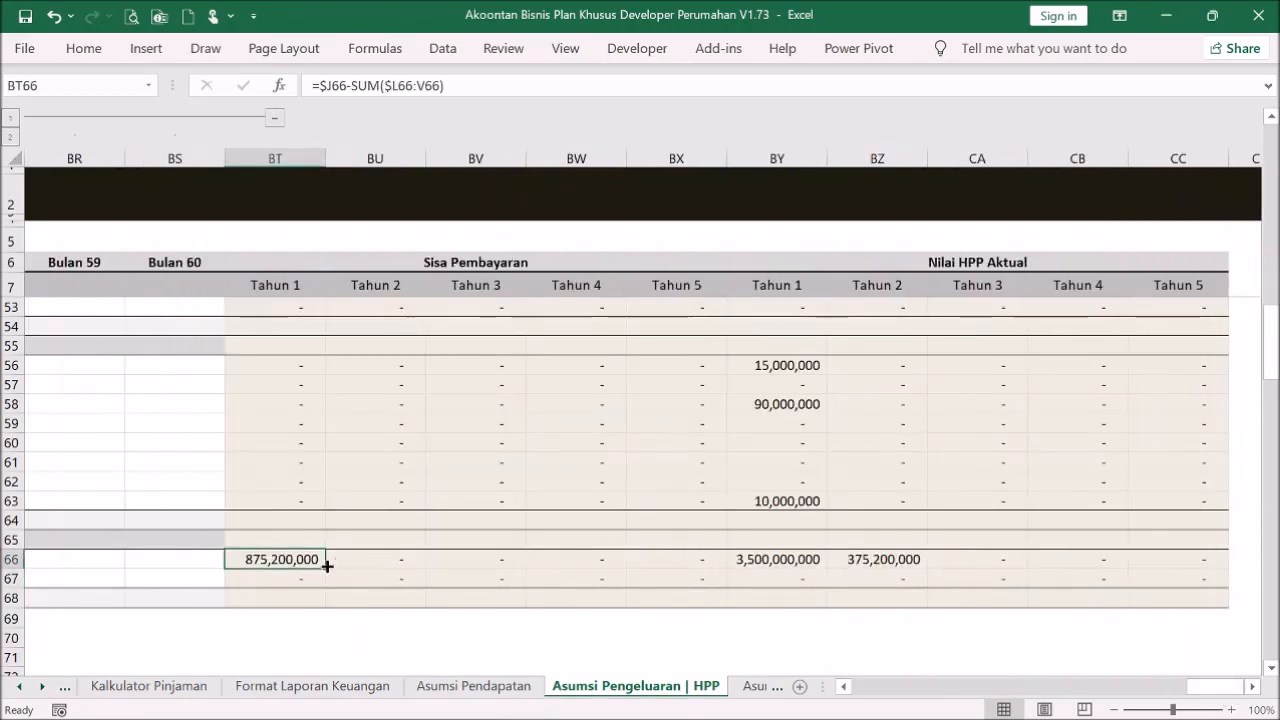
left_click(390, 560)
left_click_drag(390, 560, 500, 570)
left_click(540, 580)
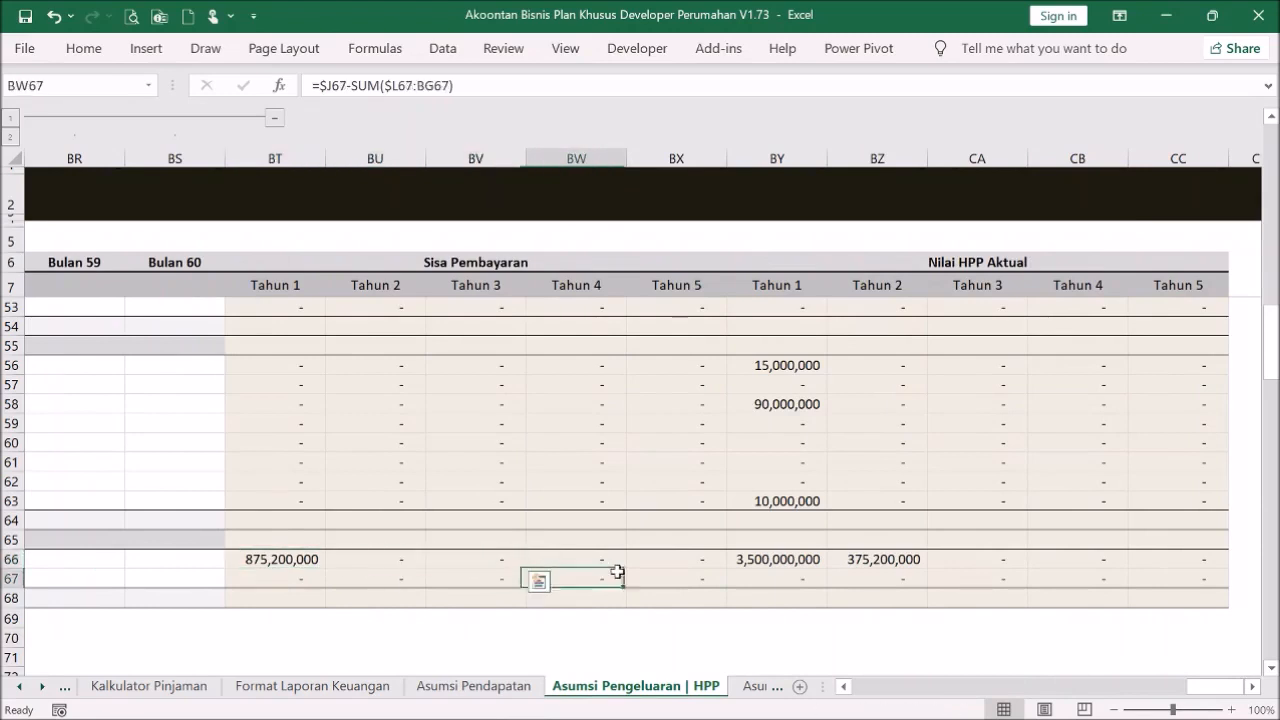
left_click(830, 598)
scroll(870, 410, "up", 15)
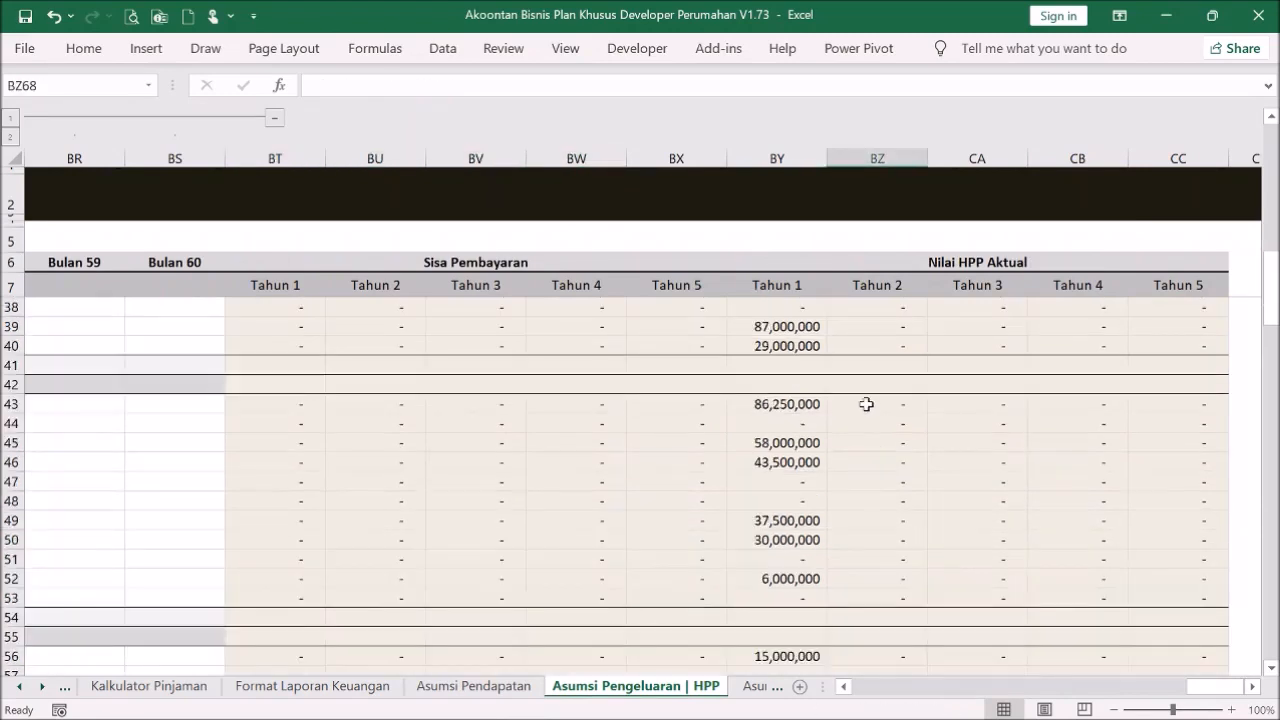
left_click_drag(800, 157, 1168, 183)
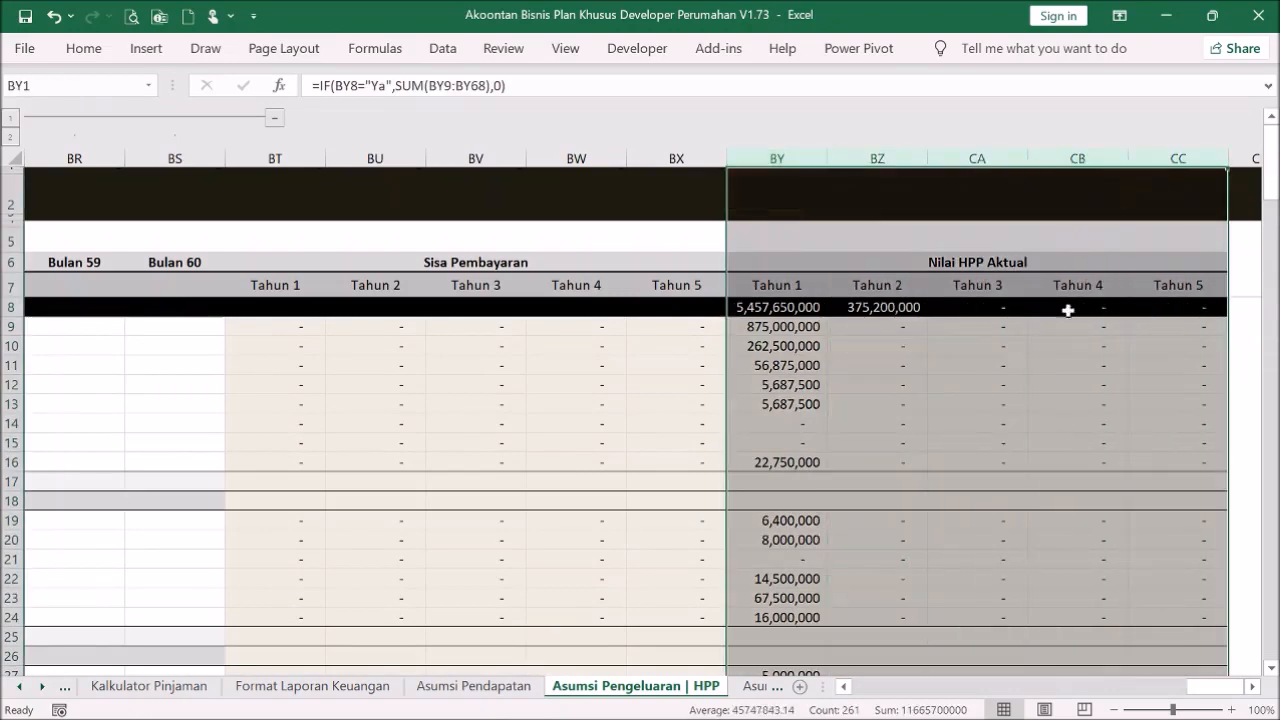
- Review the cost sections of the HPP sheet, the TOTAL HPP formula and the two base land unit prices
left_click_drag(1214, 688, 850, 686)
left_click(600, 540)
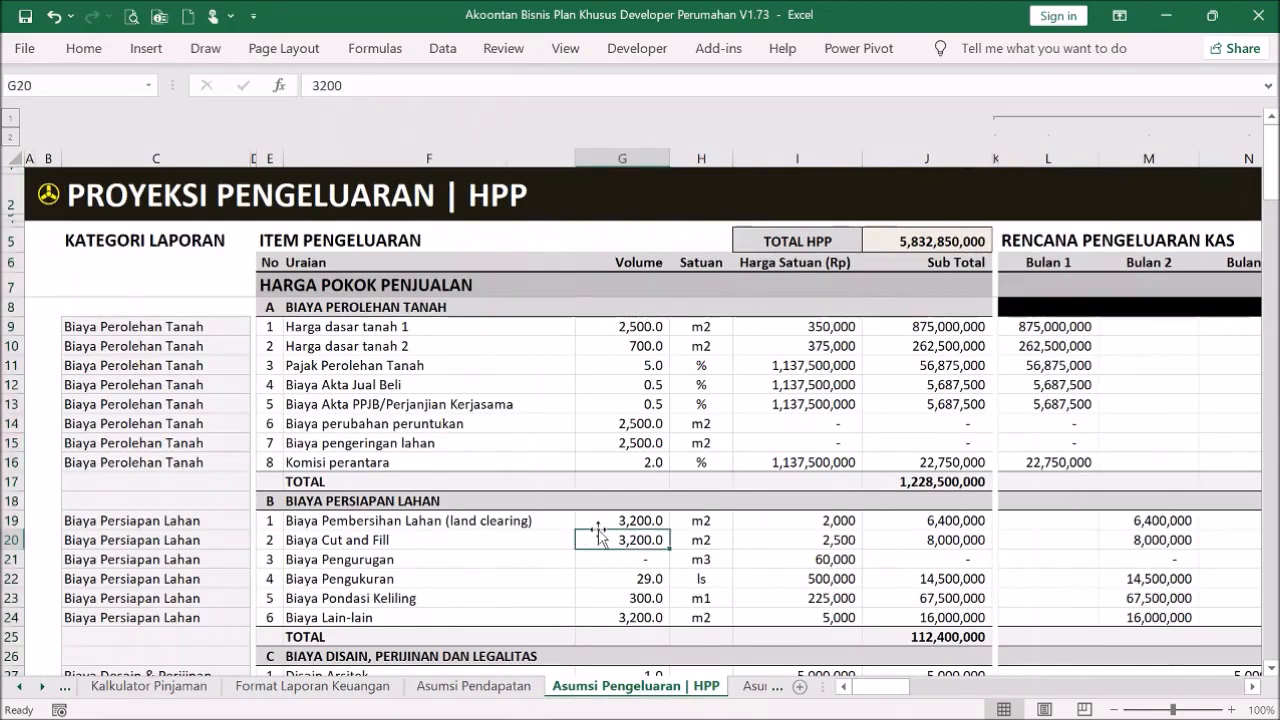
scroll(601, 535, "down", 5)
scroll(601, 530, "down", 6)
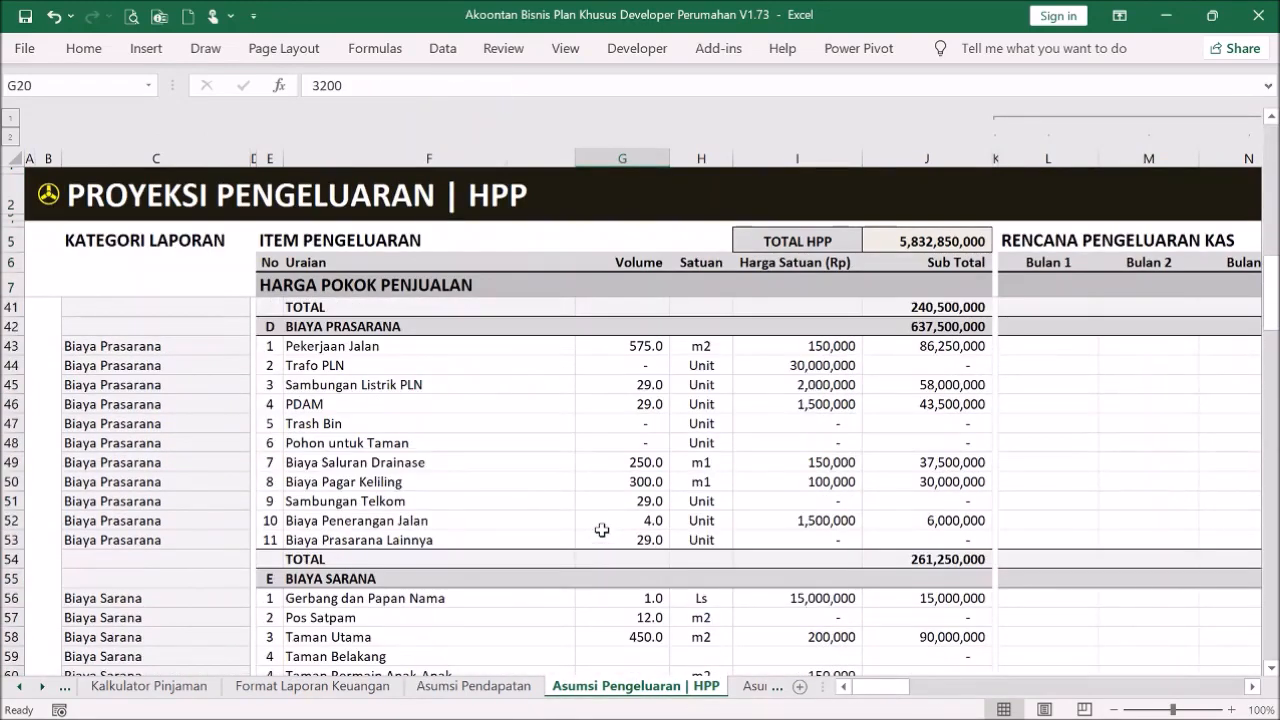
scroll(603, 520, "down", 4)
scroll(610, 517, "up", 11)
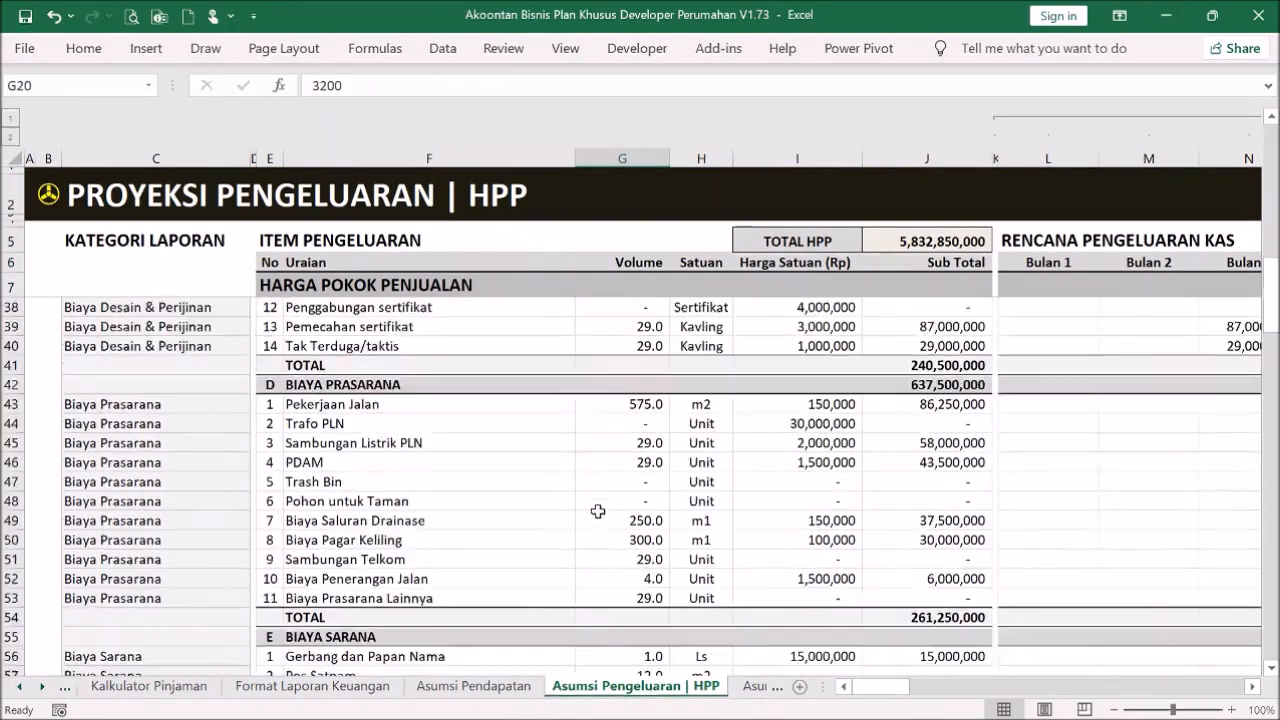
scroll(612, 515, "up", 4)
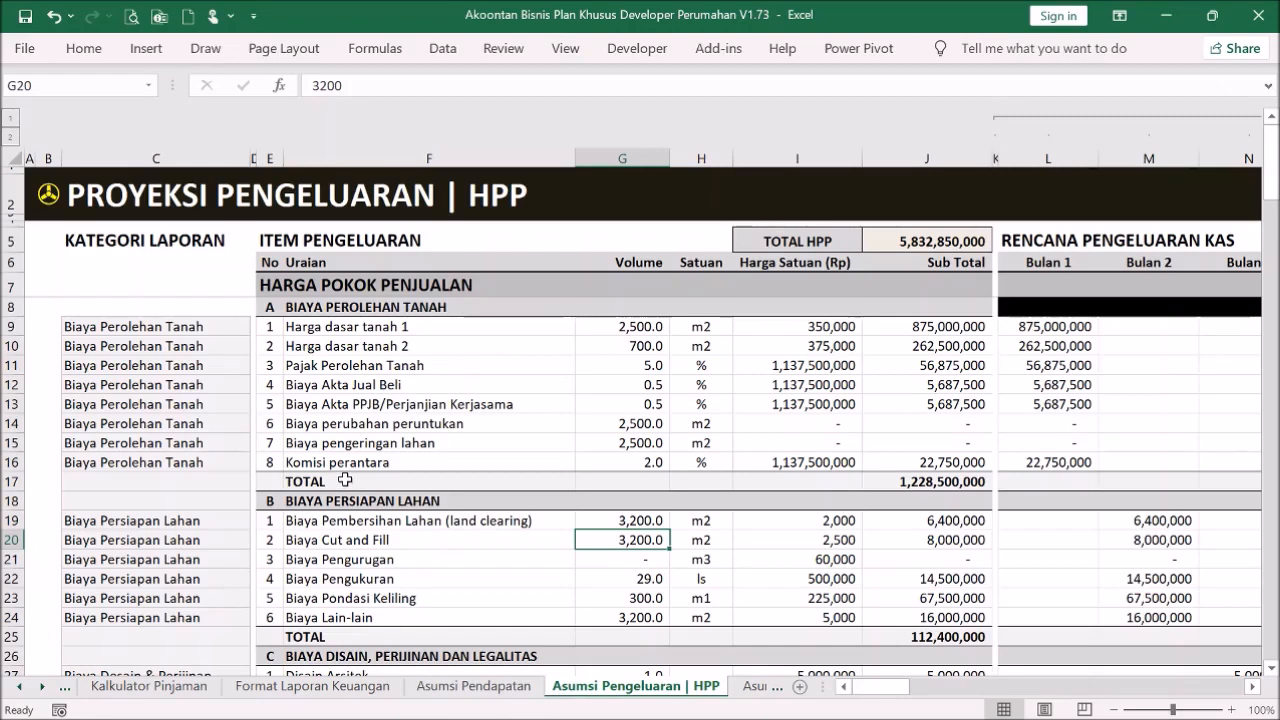
left_click_drag(272, 479, 292, 492)
left_click(445, 499)
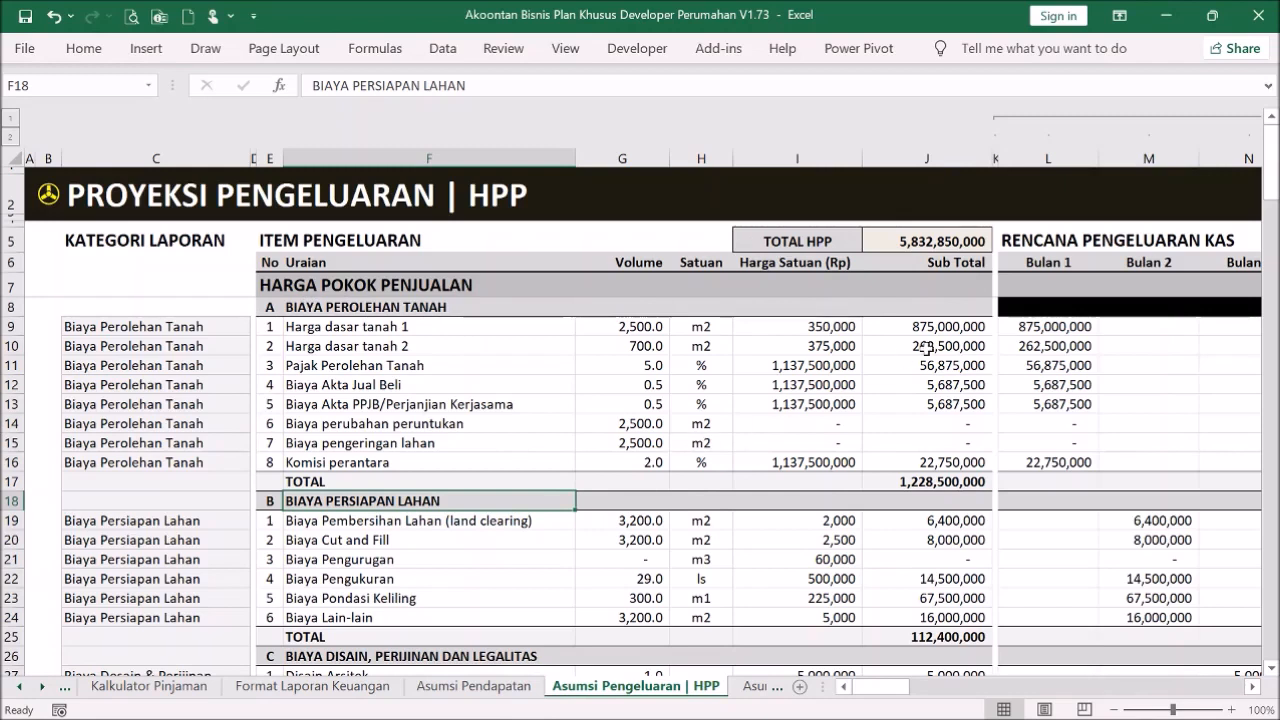
left_click(962, 241)
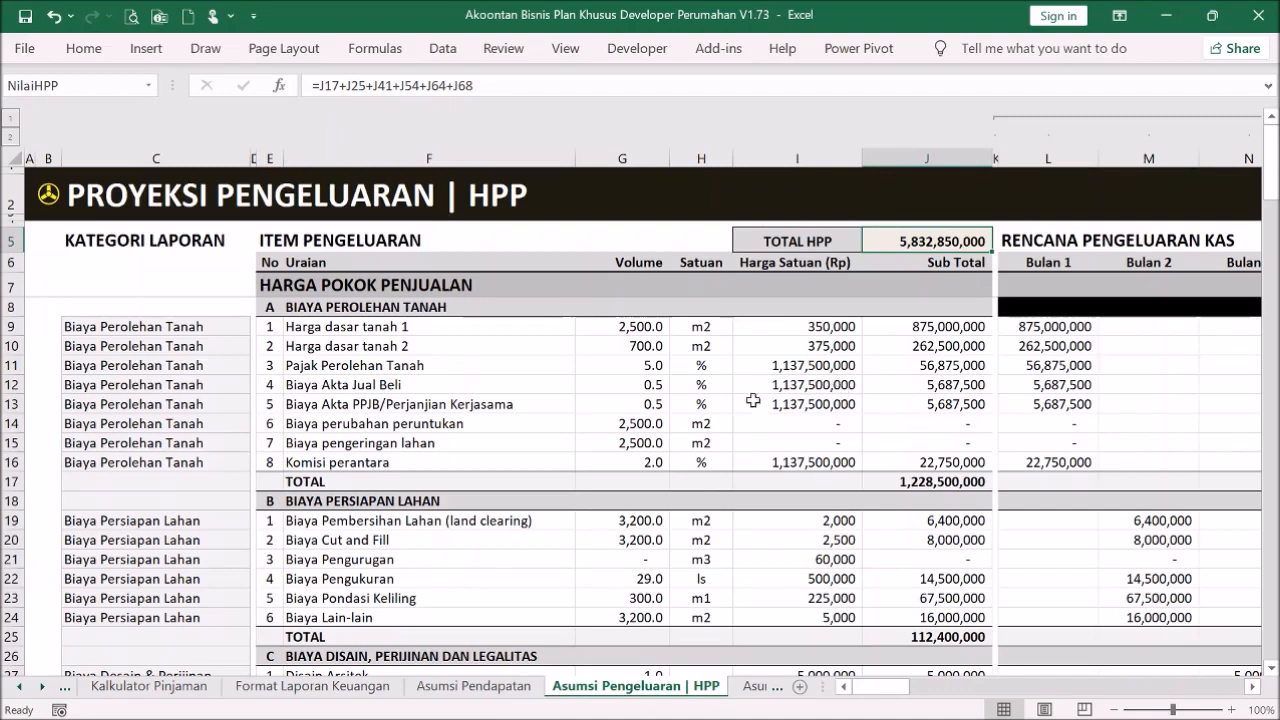
left_click(822, 327)
left_click(825, 346)
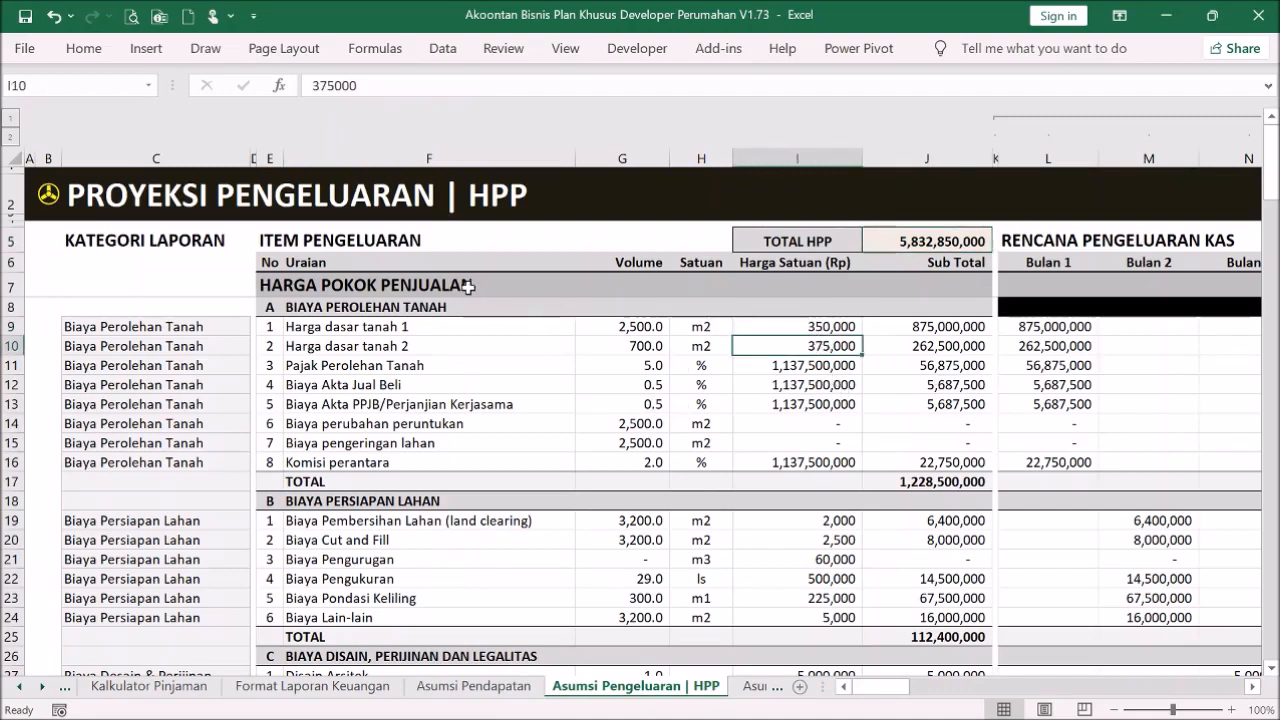
- Open the Pendapatan projection through the main menu sheet and inspect the HPP/m2 formulas for Bangunan and Tanah
left_click(48, 194)
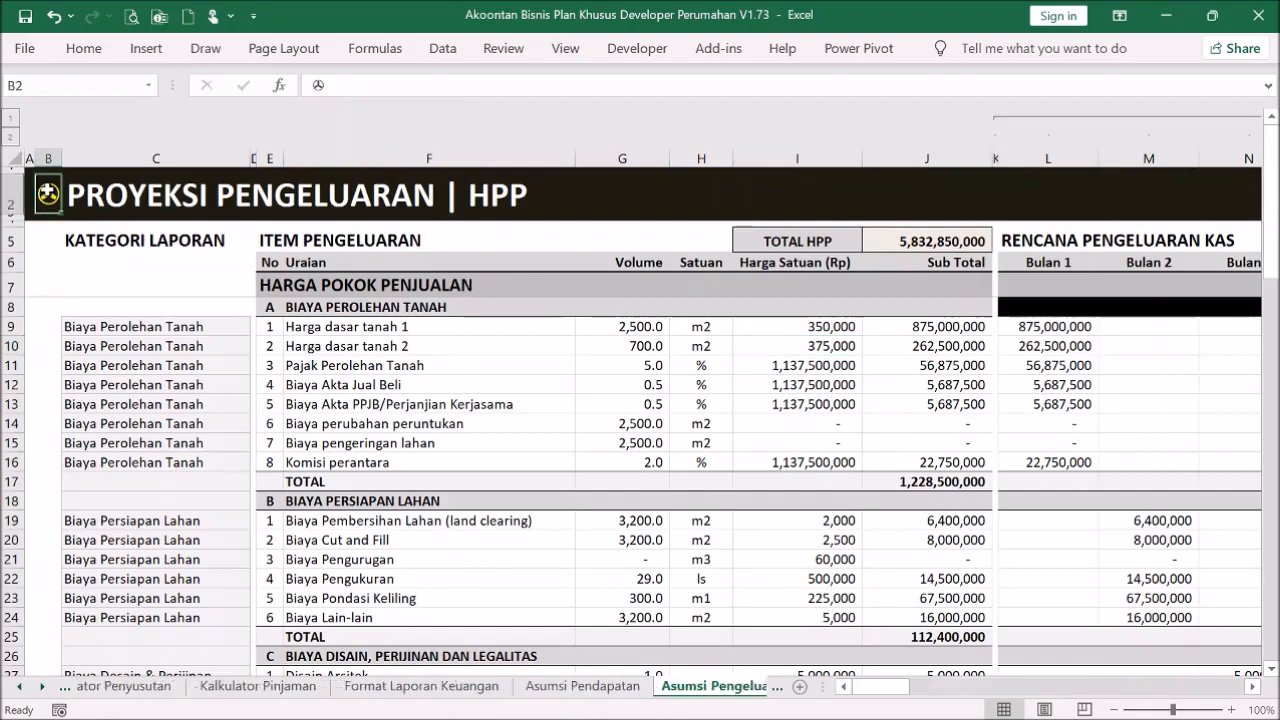
left_click(392, 234)
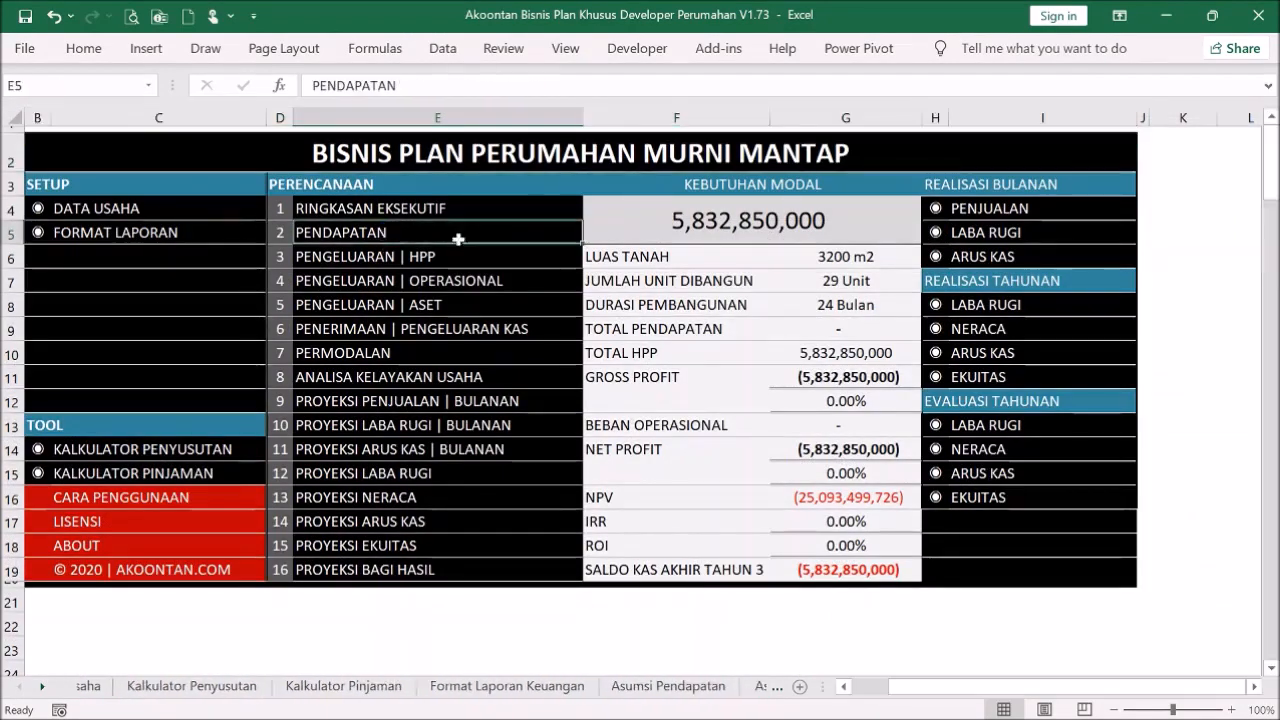
left_click(699, 331)
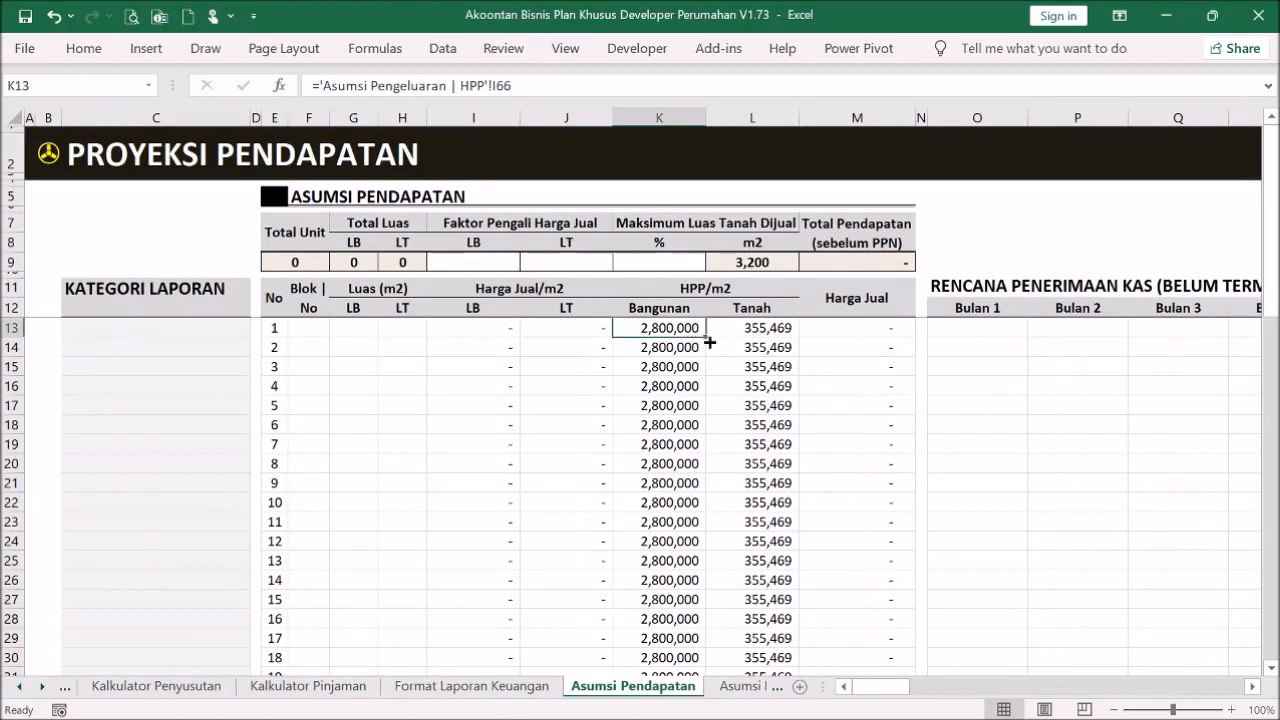
left_click(780, 327)
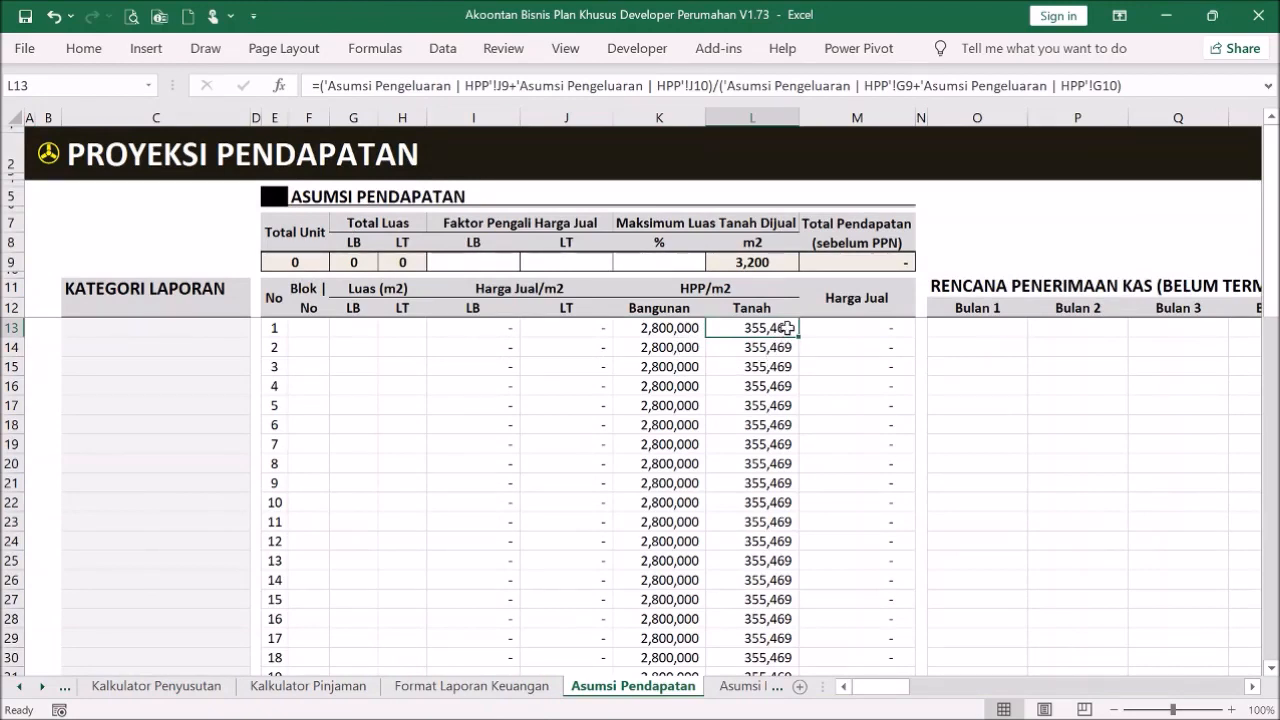
- Return to the Pengeluaran | HPP sheet through the main menu sheet and select the Harga dasar tanah 1 volume
left_click(48, 160)
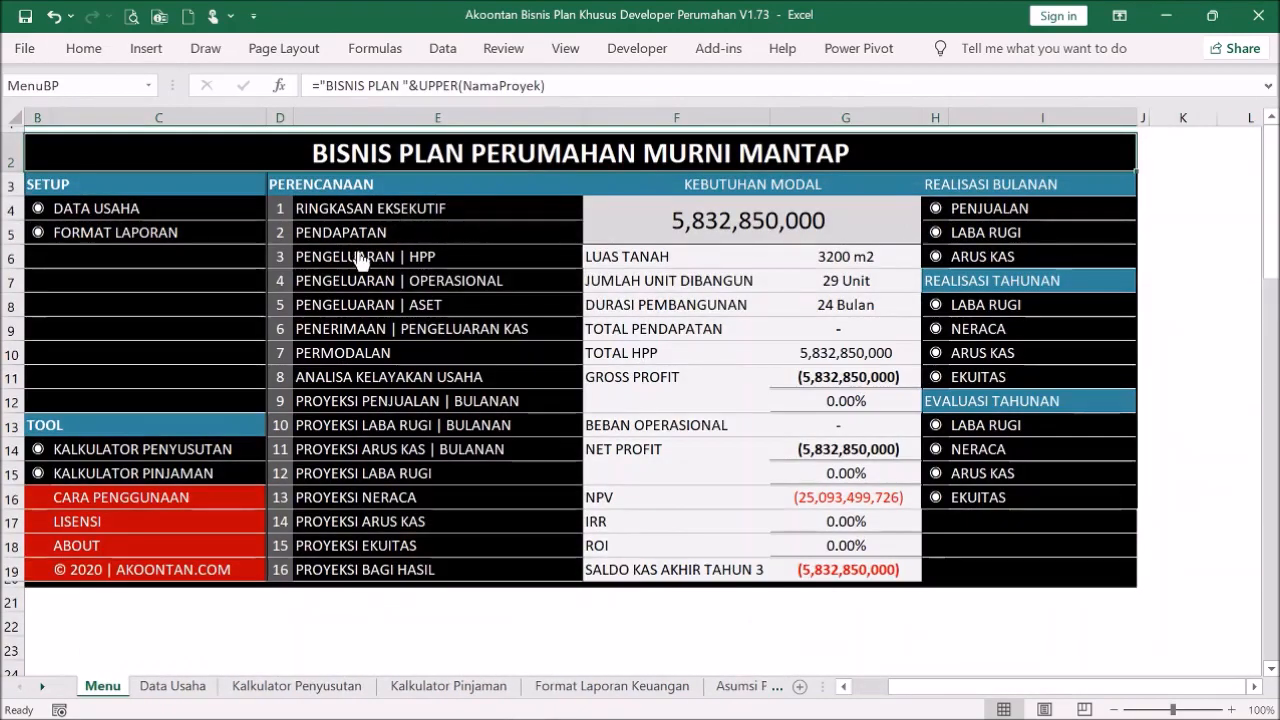
left_click(412, 253)
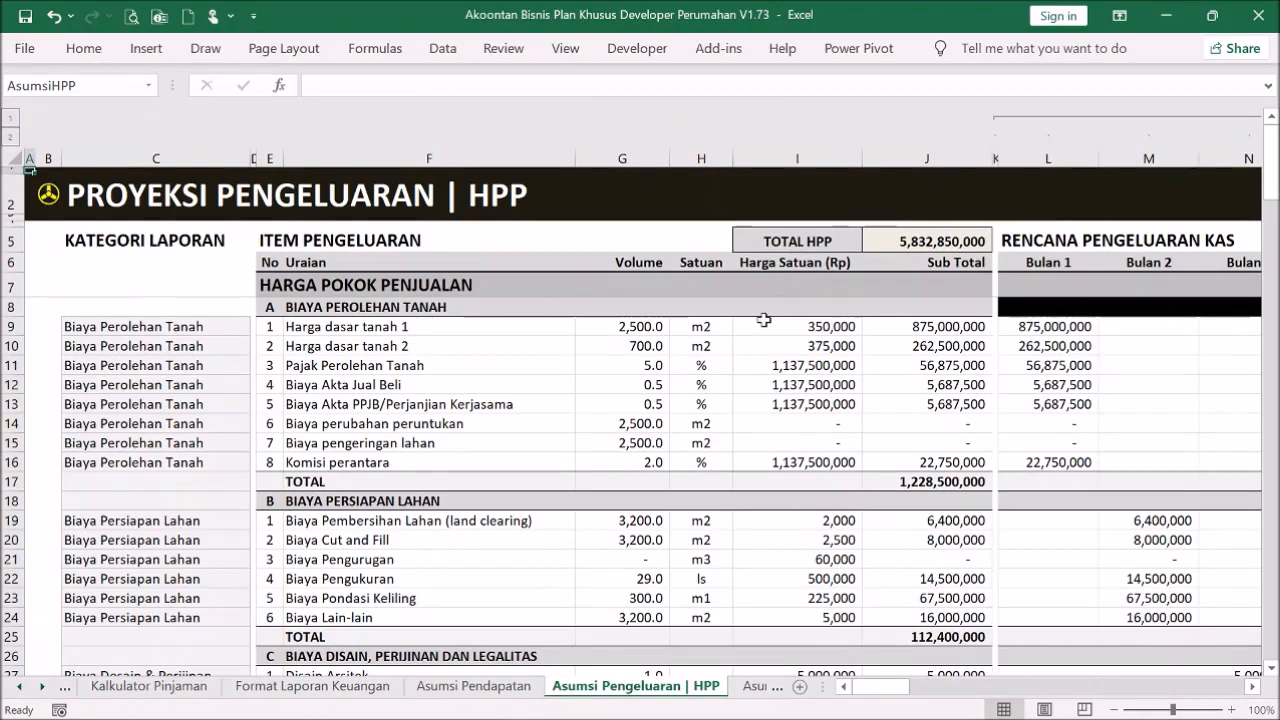
left_click(644, 323)
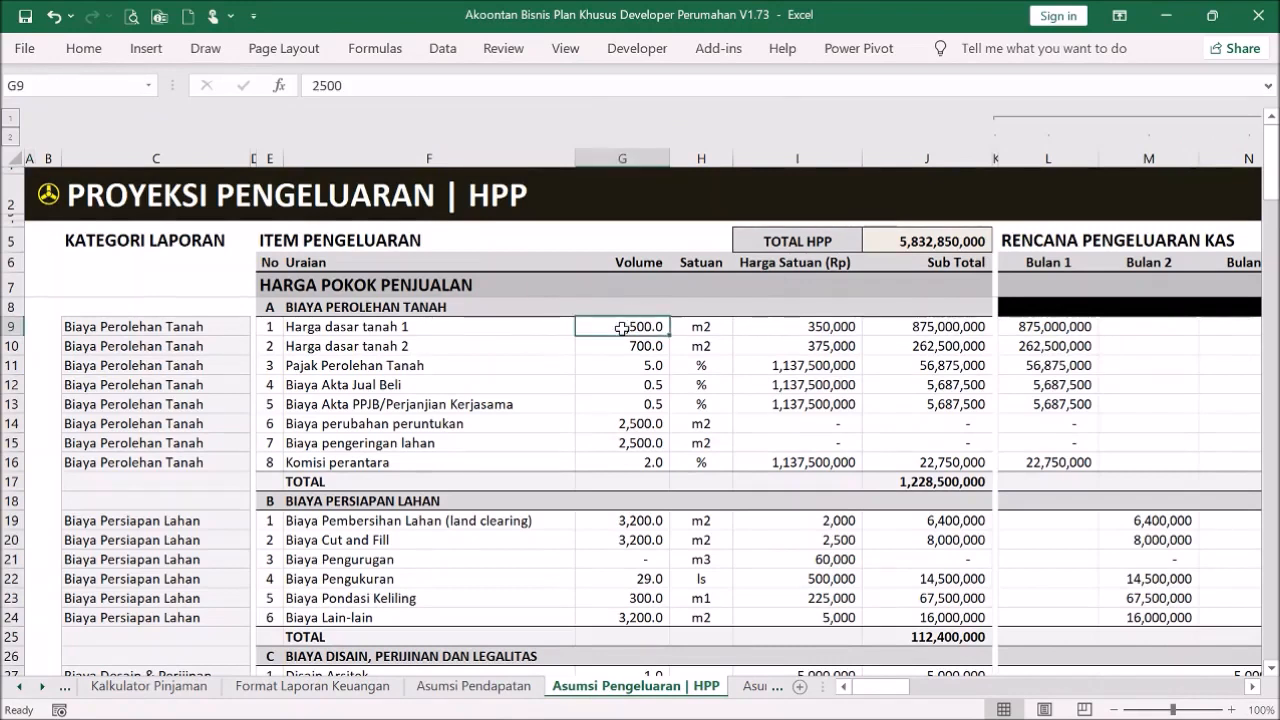
- Open the Pendapatan projection through the main menu sheet and inspect the HPP/m2 Tanah formula for unit 1
left_click(406, 344)
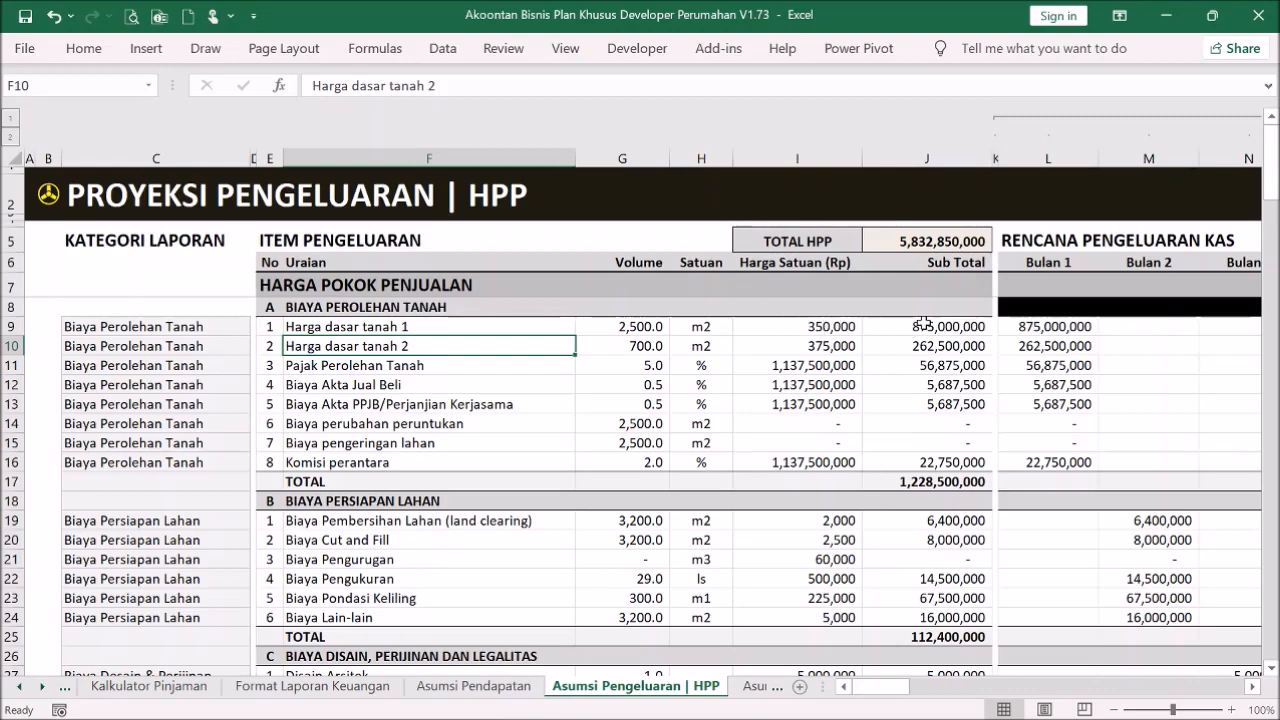
left_click(55, 203)
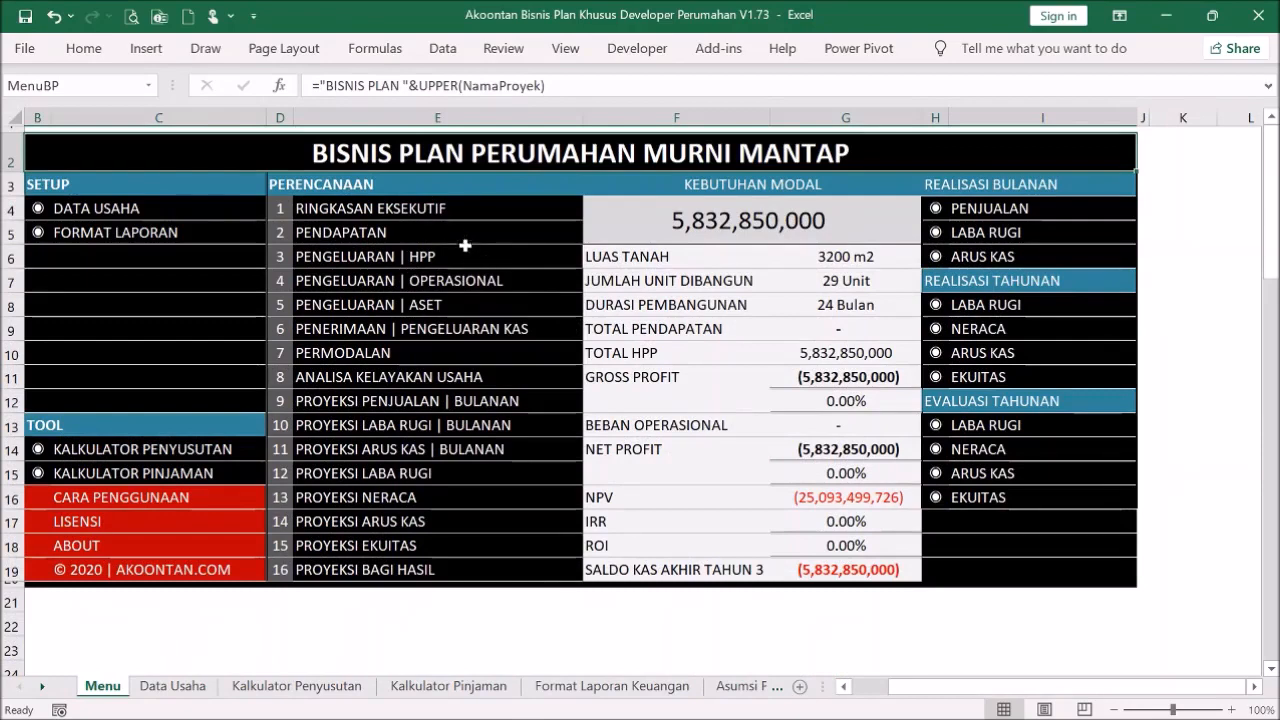
left_click(372, 232)
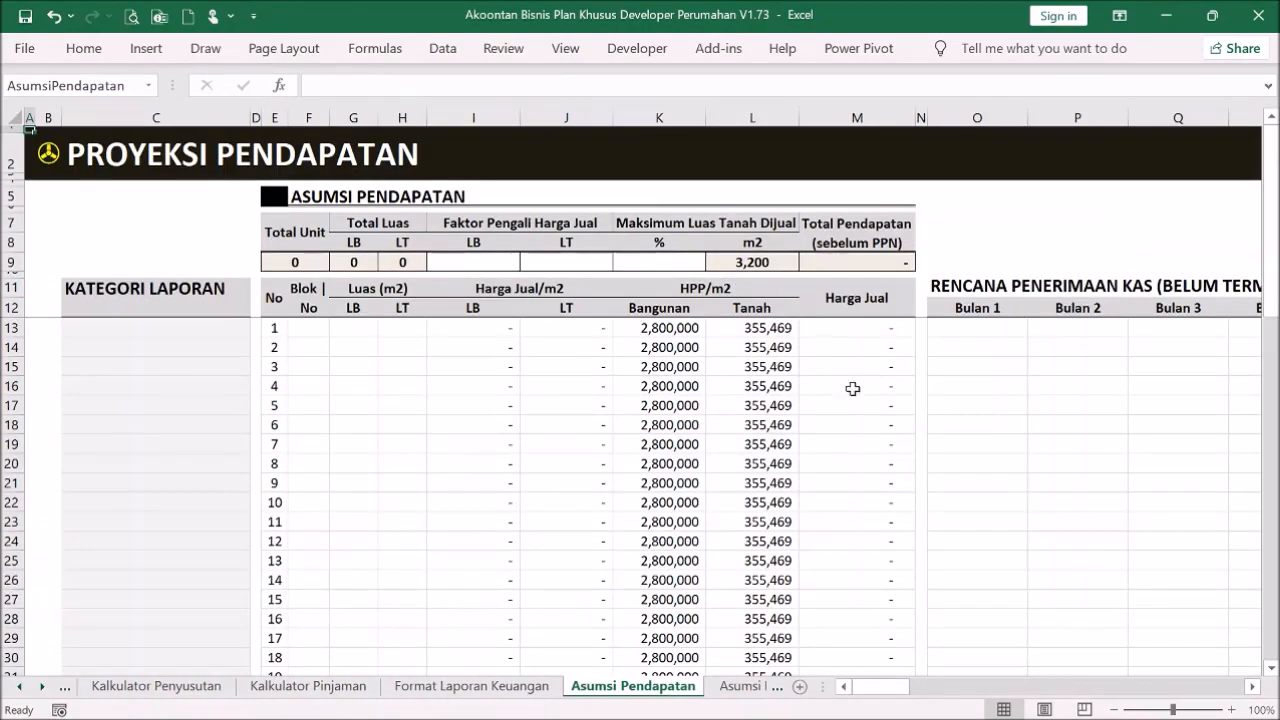
left_click(779, 332)
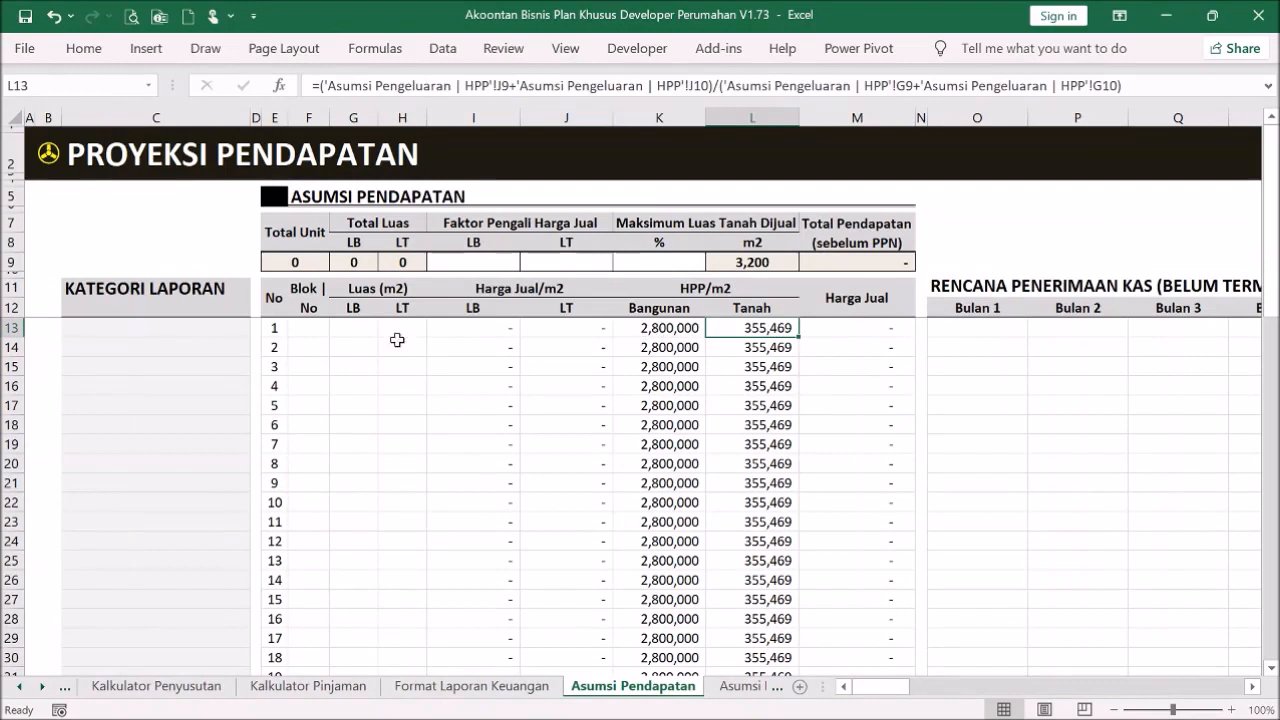
- Review the unit rows from Blok | No across to the HPP/m2 Bangunan and Tanah columns
left_click_drag(298, 323, 786, 402)
left_click(780, 405)
left_click(762, 380)
left_click(693, 385)
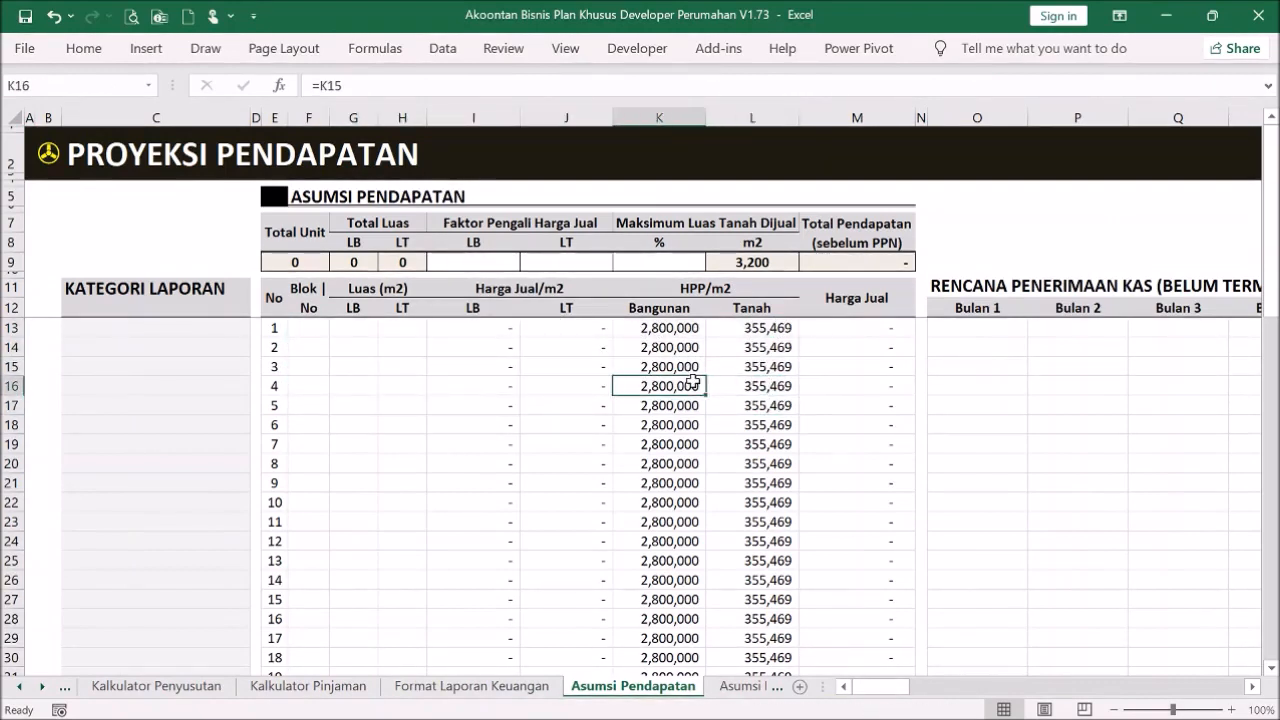
scroll(789, 440, "down", 1)
scroll(718, 370, "up", 1)
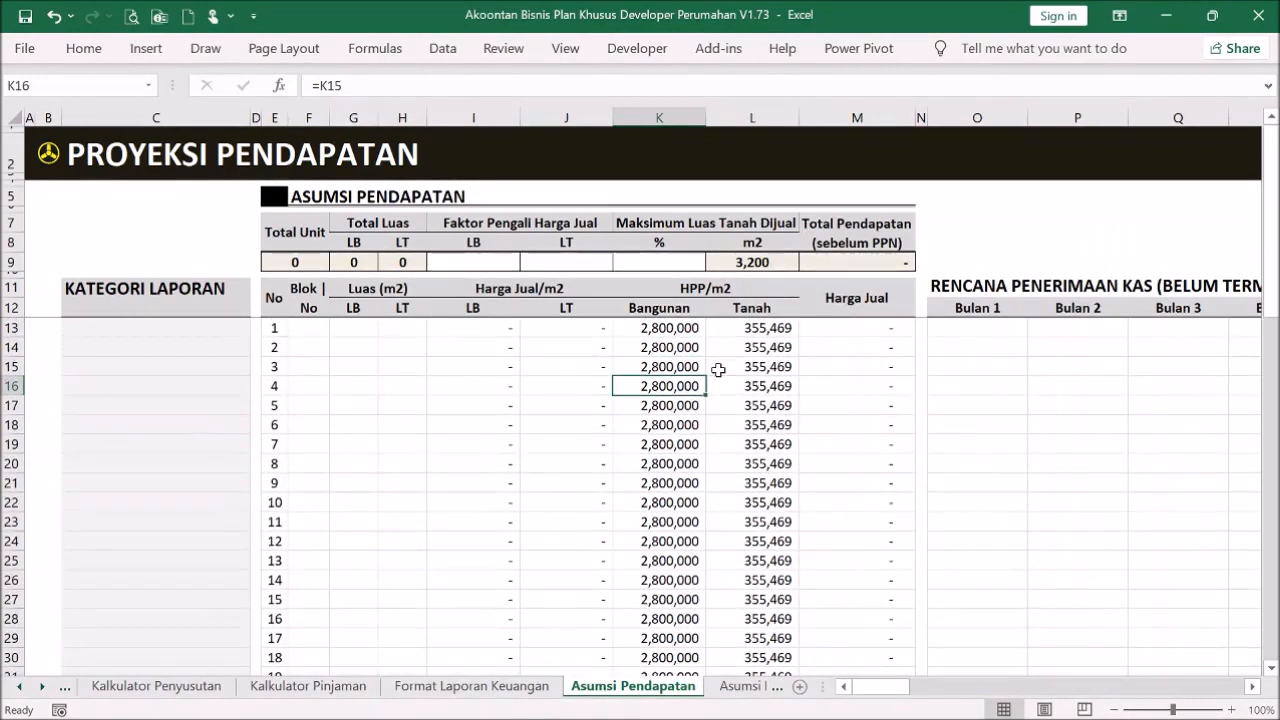
left_click(757, 331)
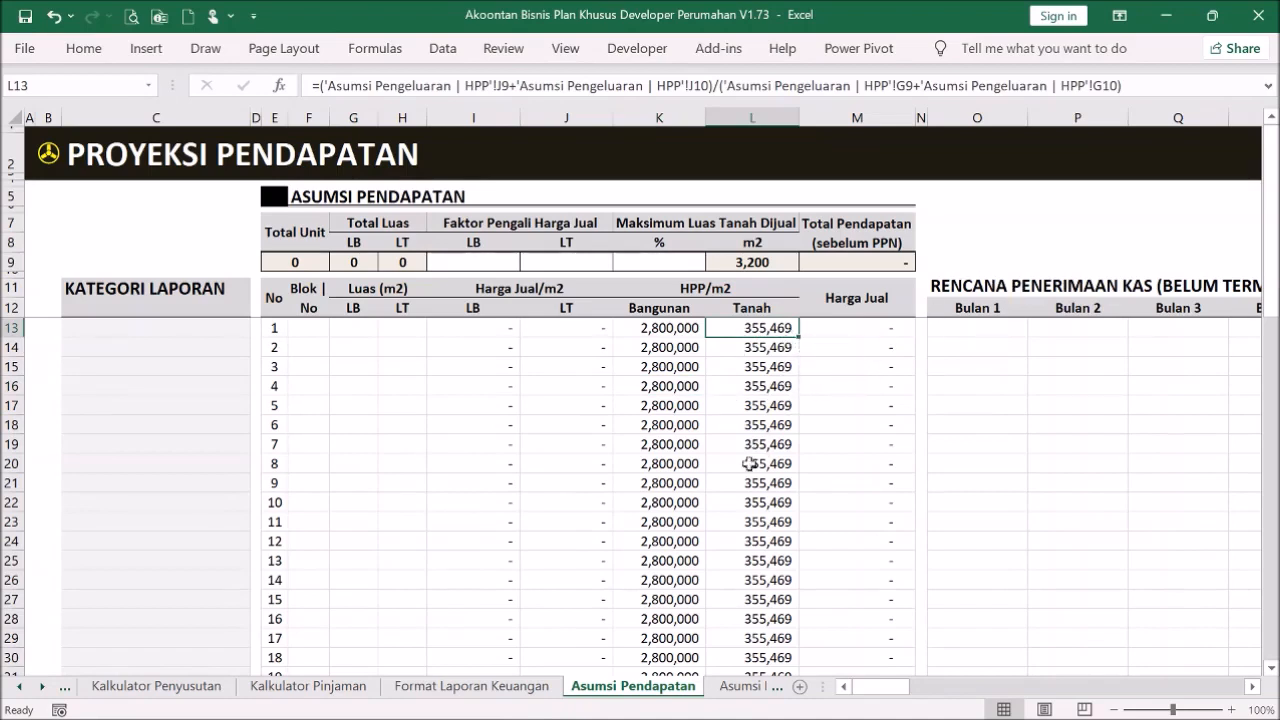
left_click(615, 441)
left_click(754, 437)
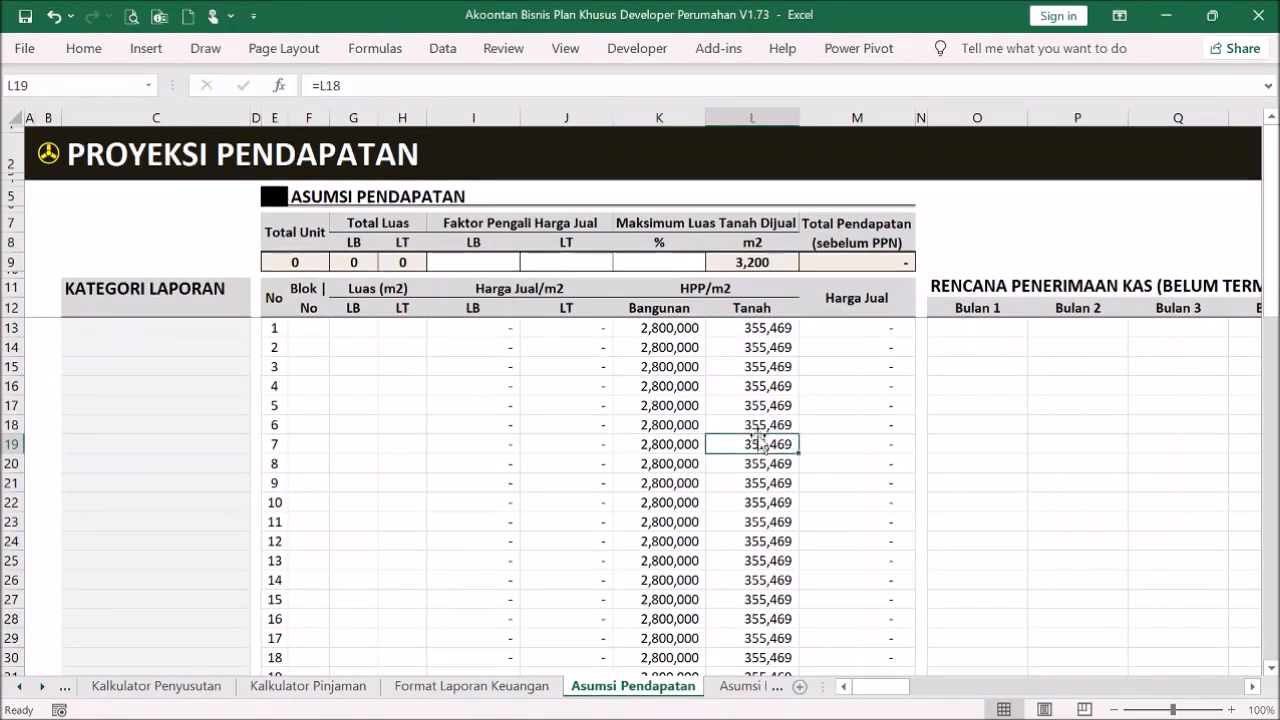
- Inspect the Harga Jual formula for unit 1 and set the Maksimum Luas Tanah Dijual percentage to 70%
left_click(655, 265)
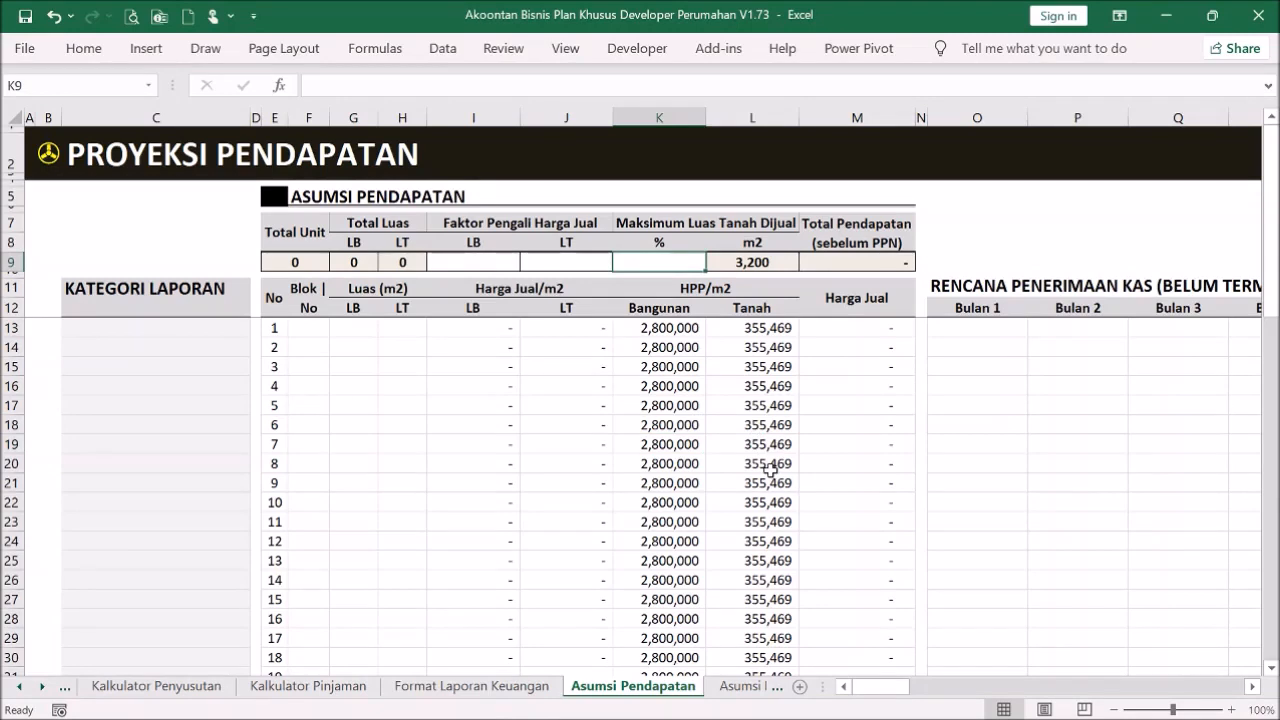
left_click(850, 348)
mouse_move(855, 320)
left_mouse_down()
mouse_move(866, 309)
mouse_move(857, 326)
left_mouse_up()
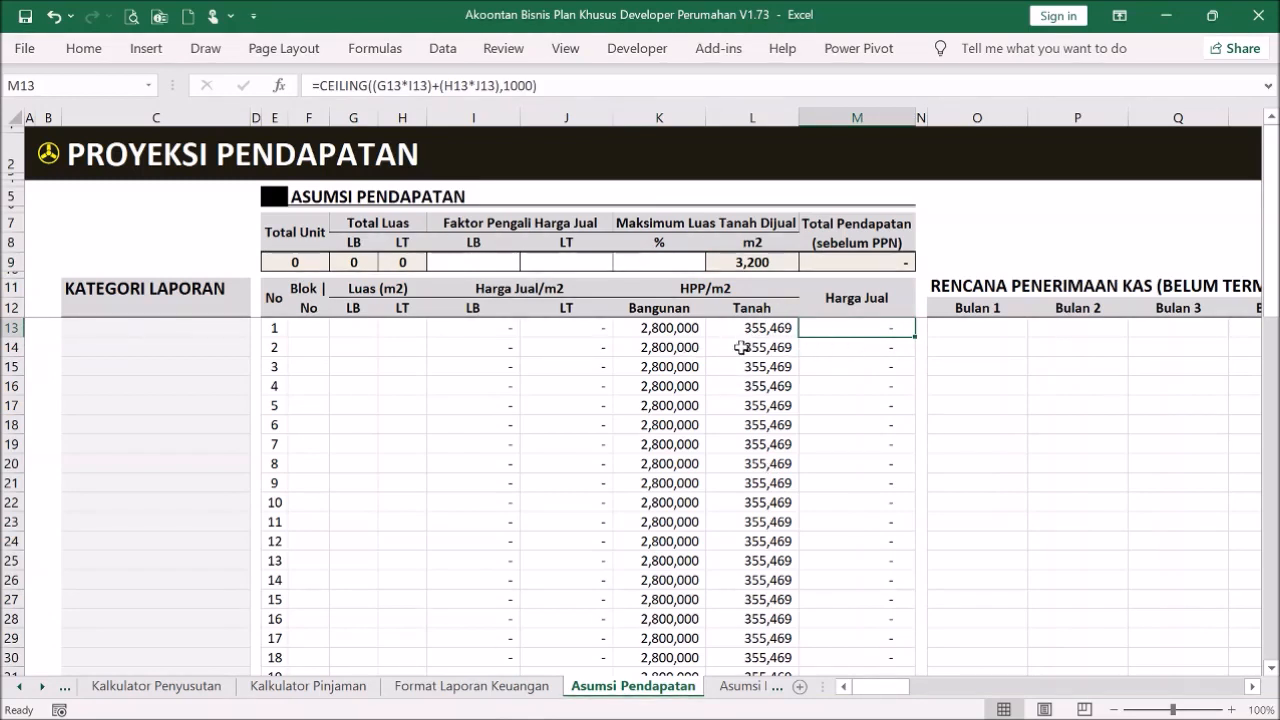
left_click(672, 263)
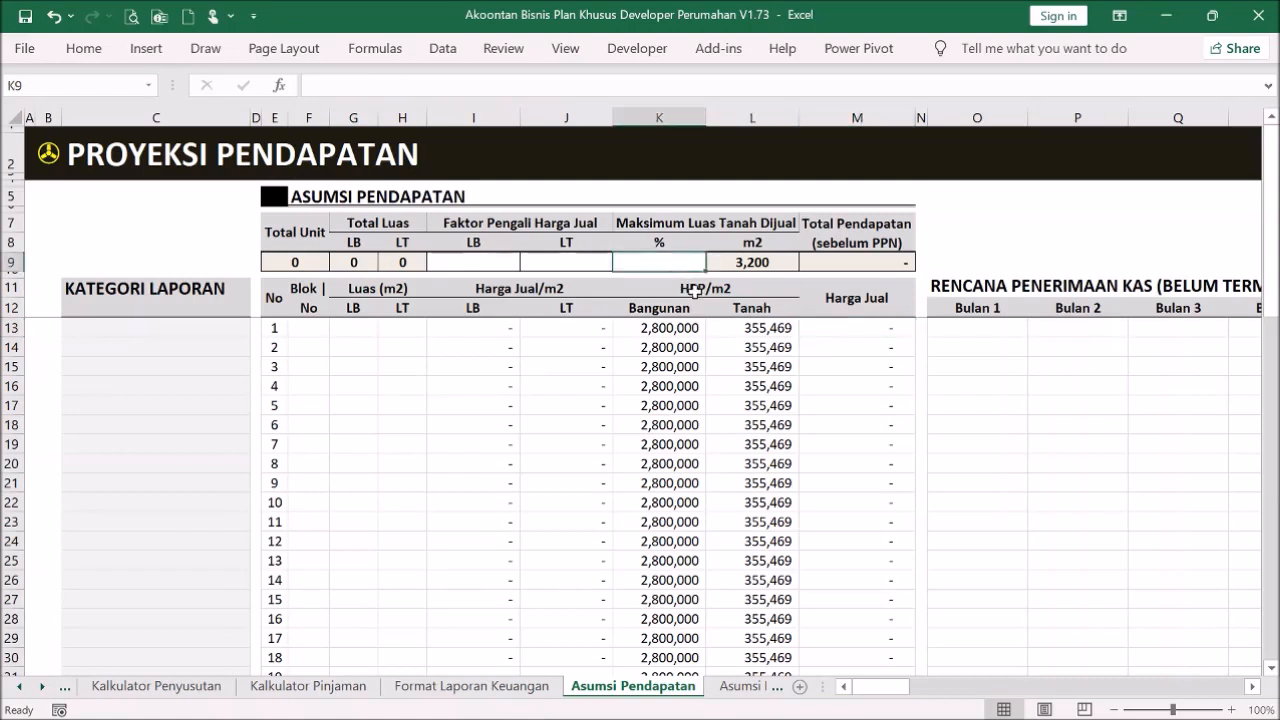
type("70")
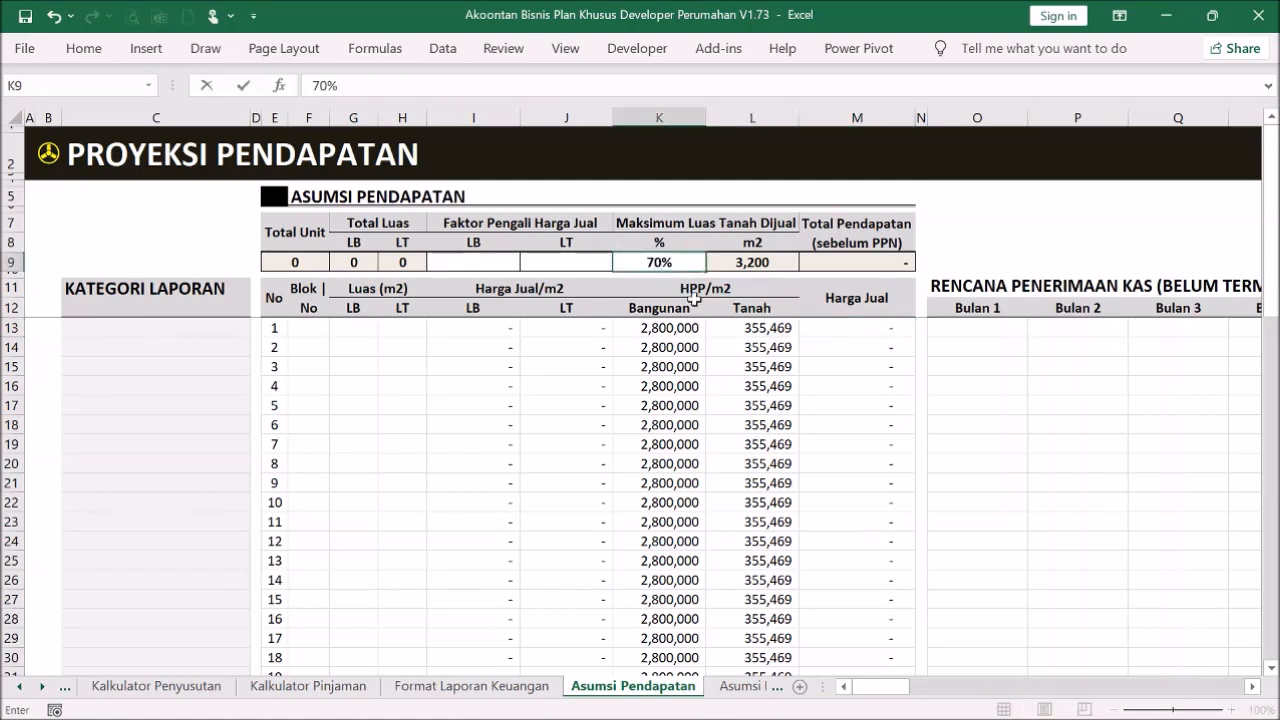
key("Return")
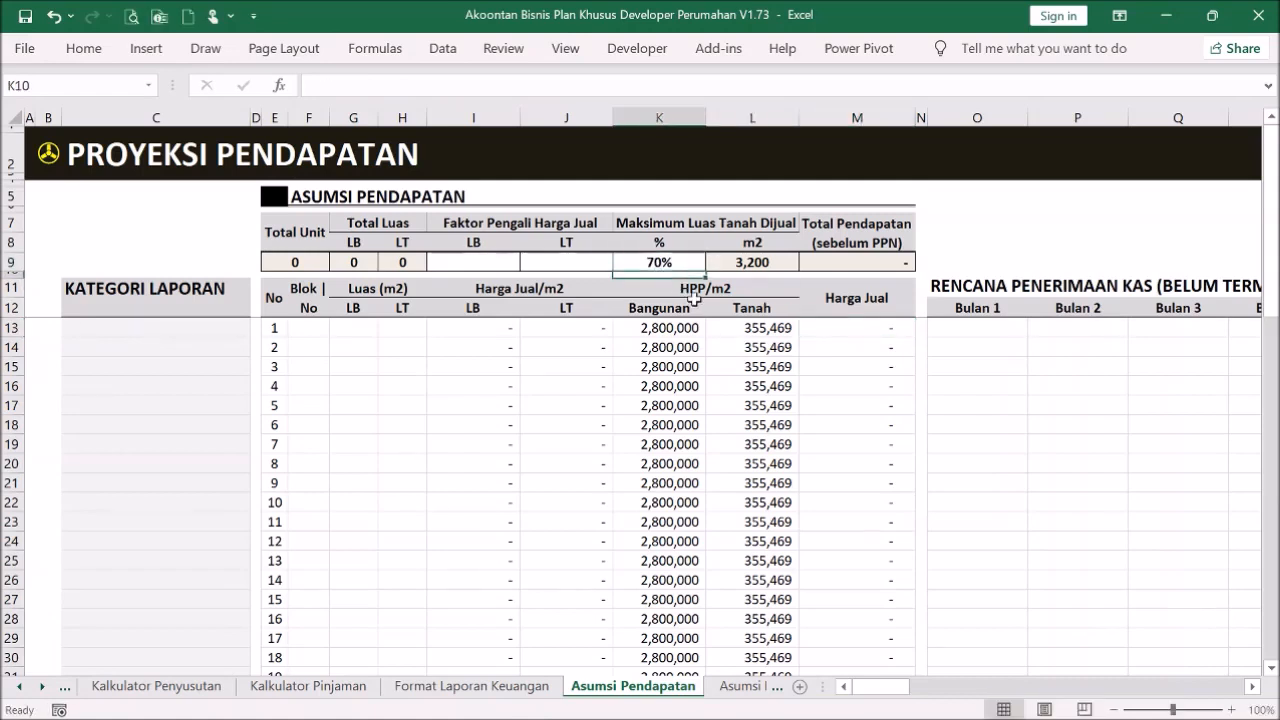
- Set the Faktor Pengali Harga Jual to 4 for LT and 2 for LB
left_click(574, 266)
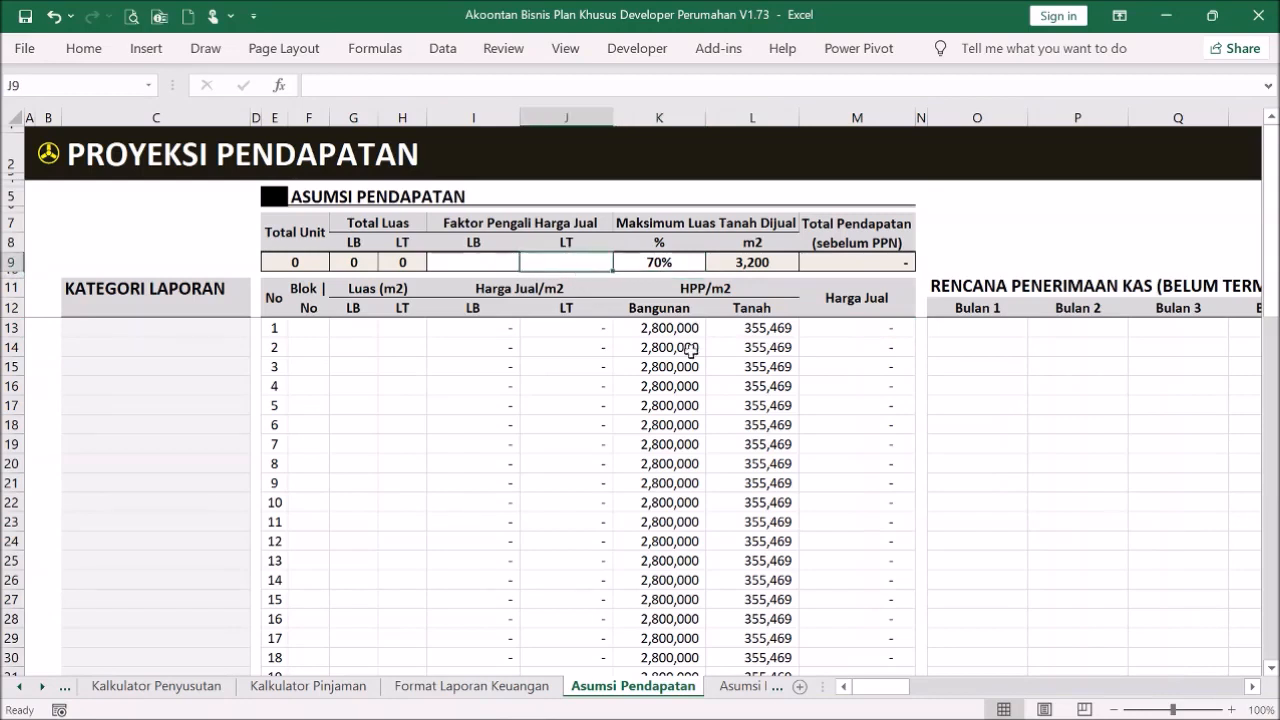
type("4")
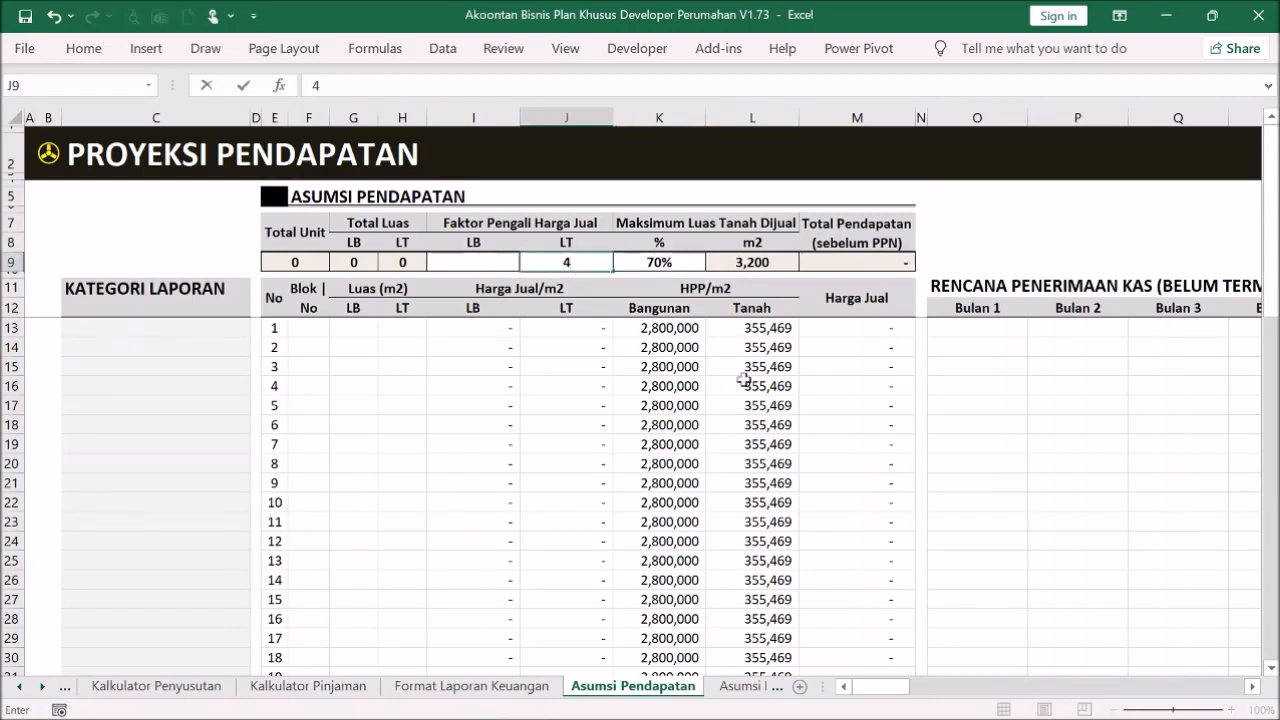
key("Return")
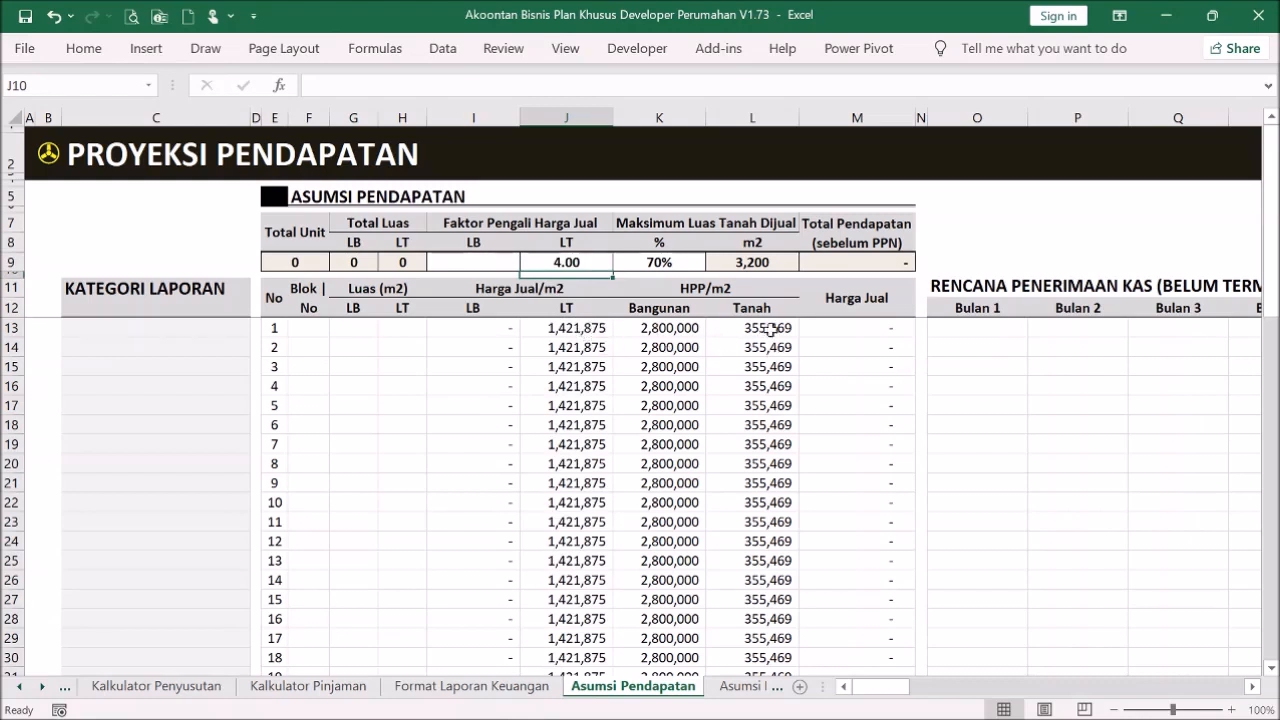
left_click(599, 325)
left_click(505, 263)
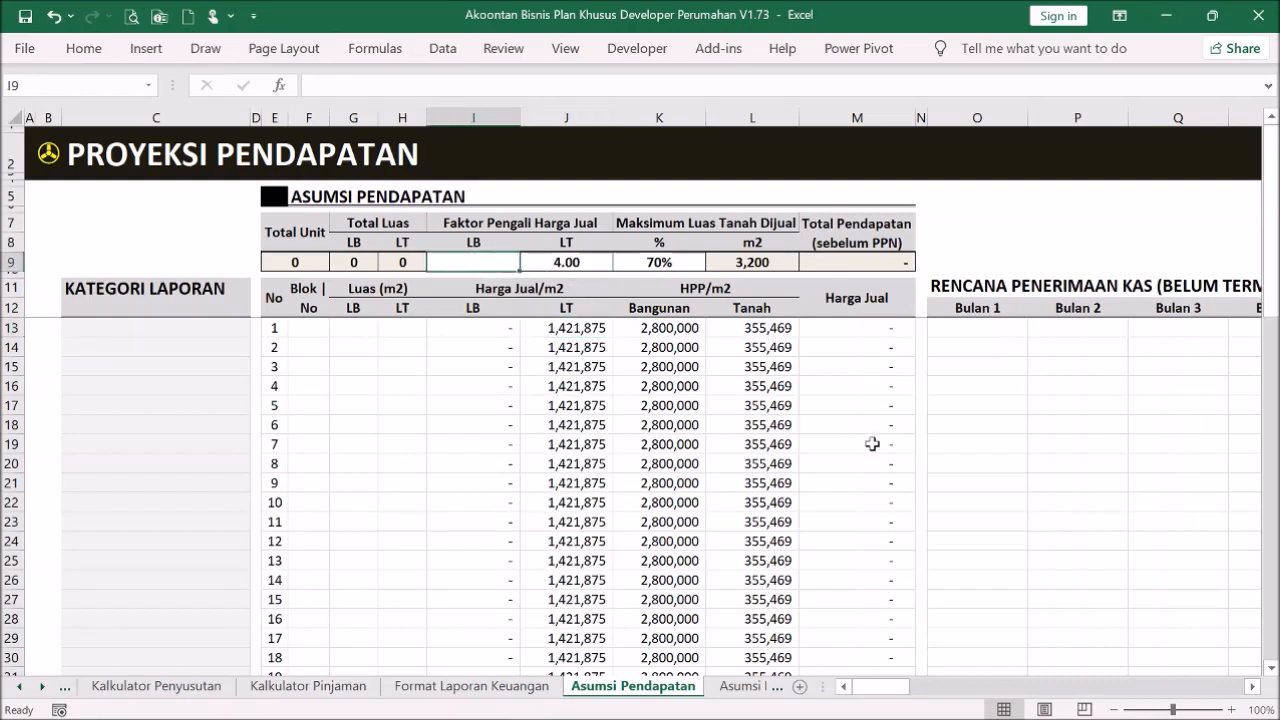
type("2")
key("Return")
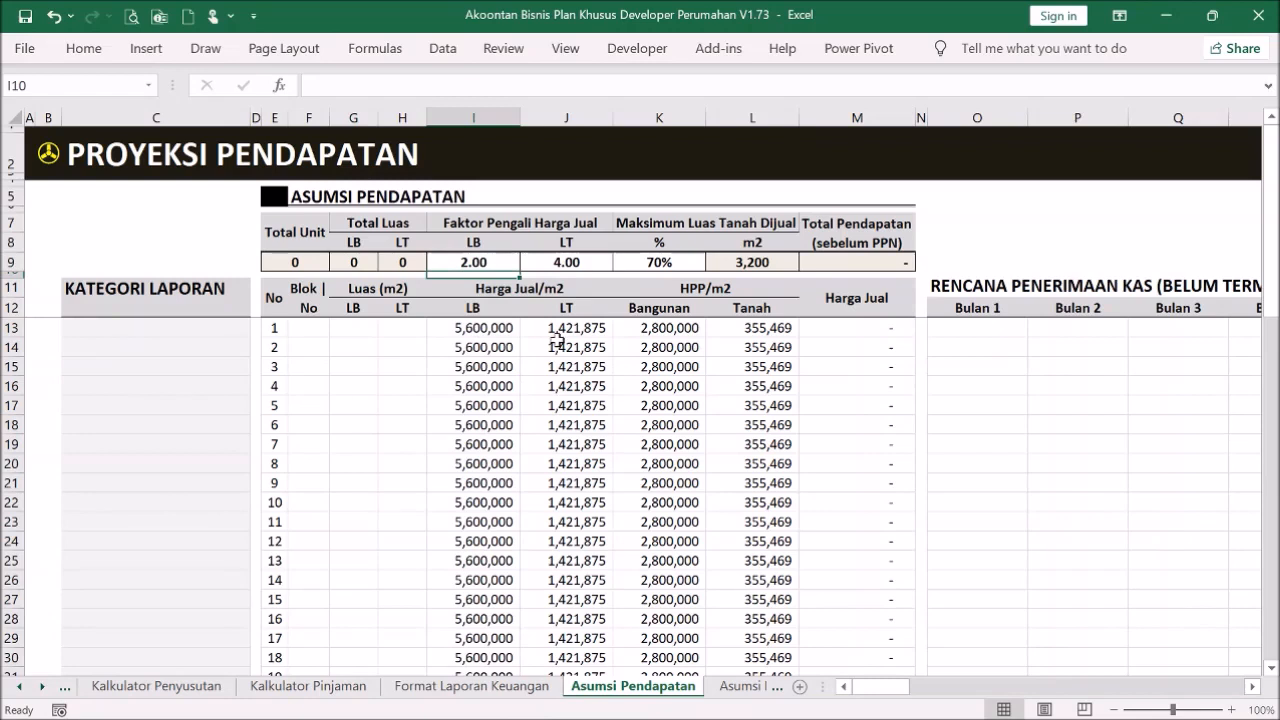
- Enter an LB area of 40 and an LT area of 70 for unit 1 and inspect its Harga Jual formula
left_click(355, 331)
type("40")
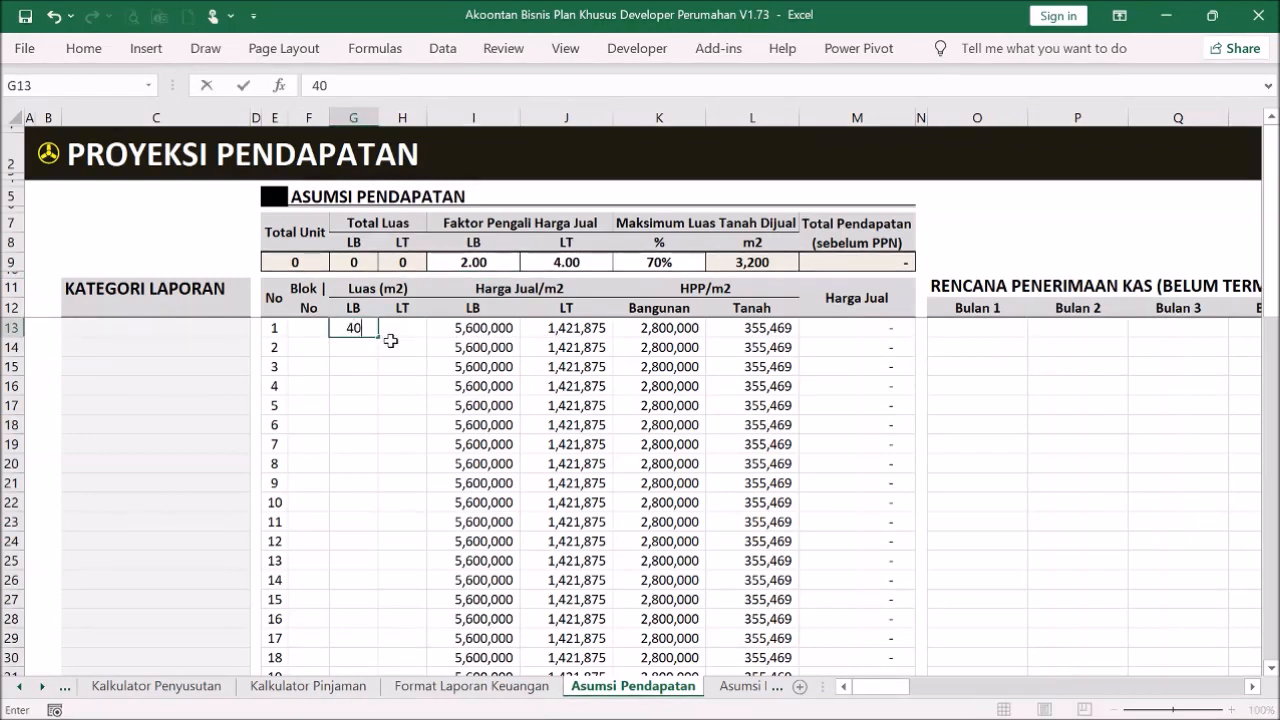
left_click(414, 330)
type("70")
key("Return")
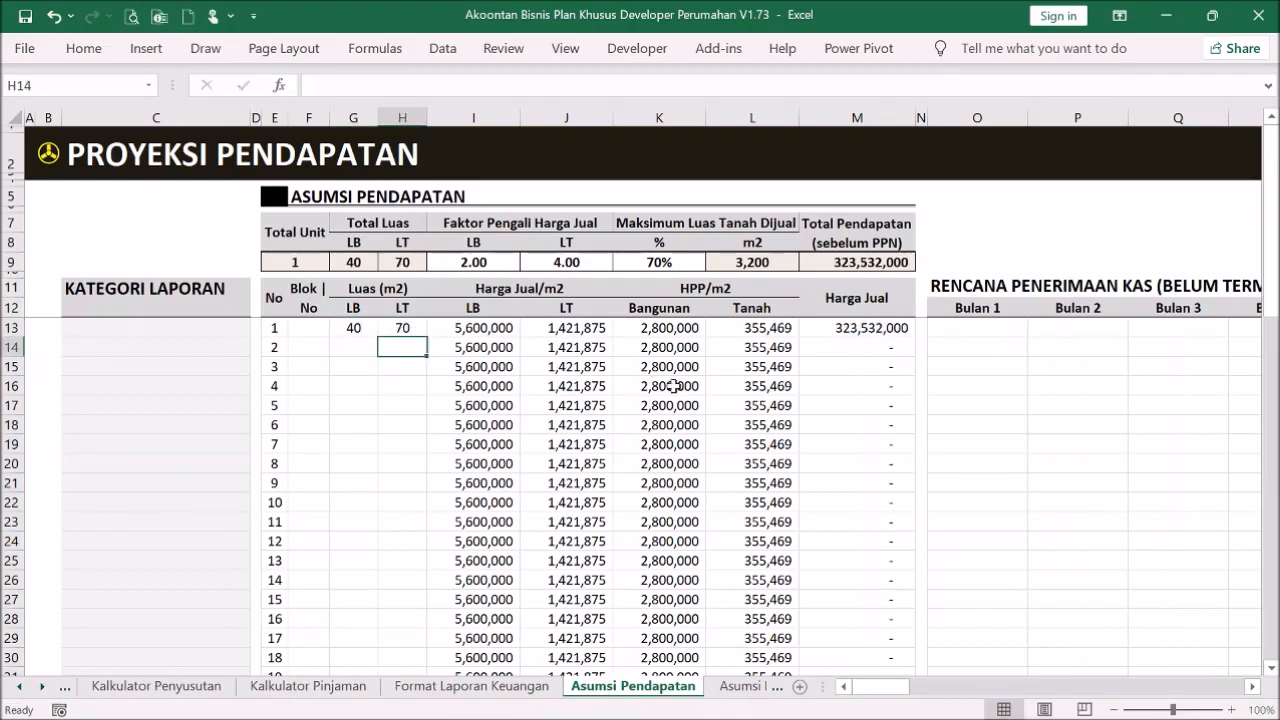
left_click(860, 328)
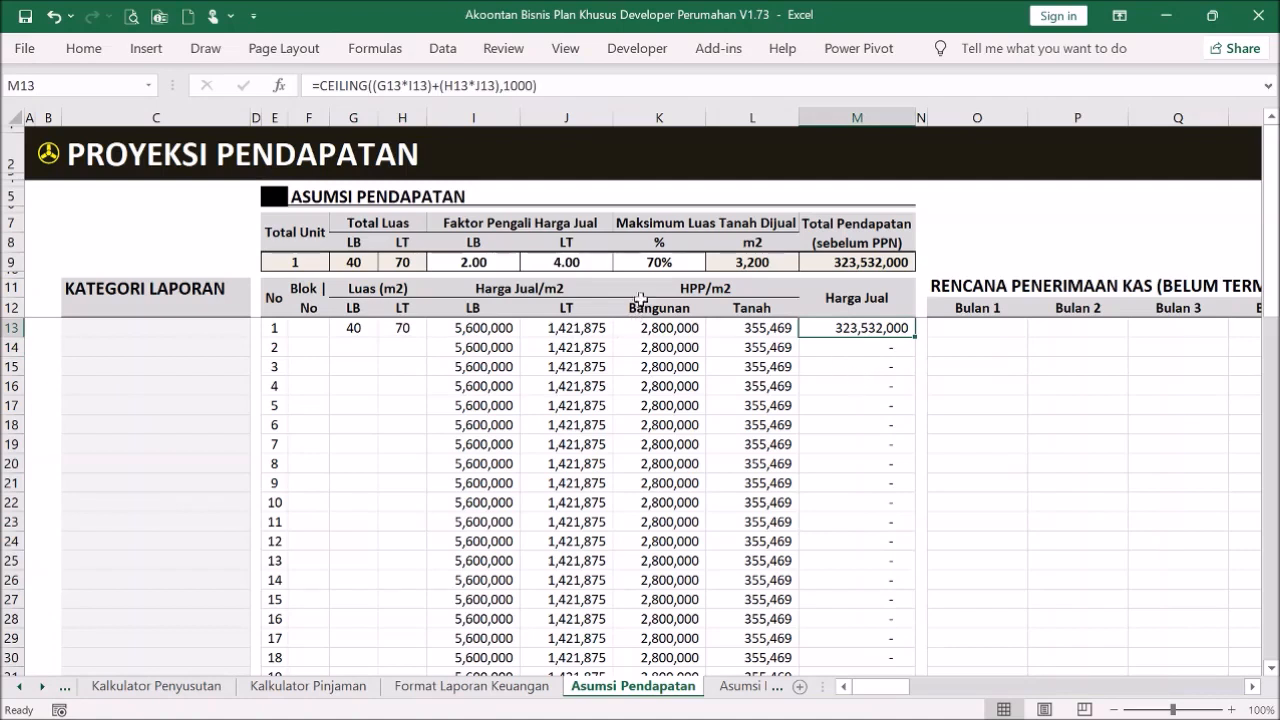
left_click(578, 261)
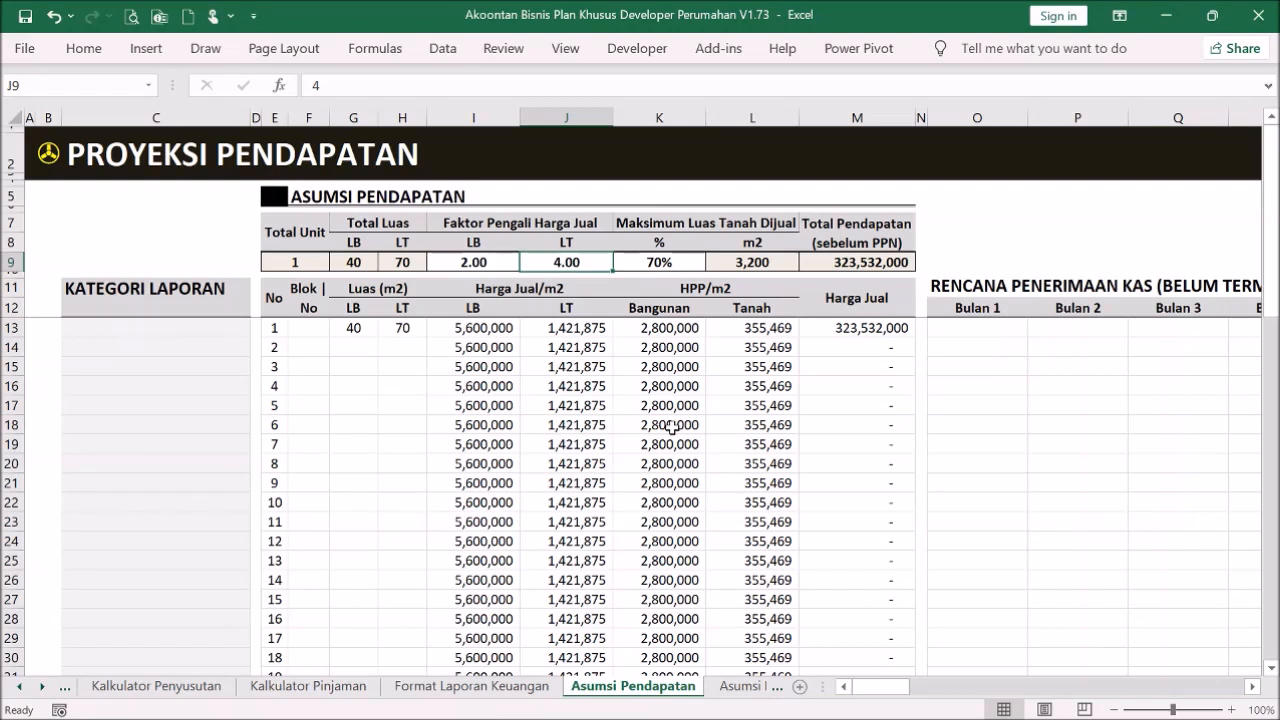
- Switch to the Contoh example workbook and open its Pendapatan projection through the main menu sheet
mouse_move(541, 713)
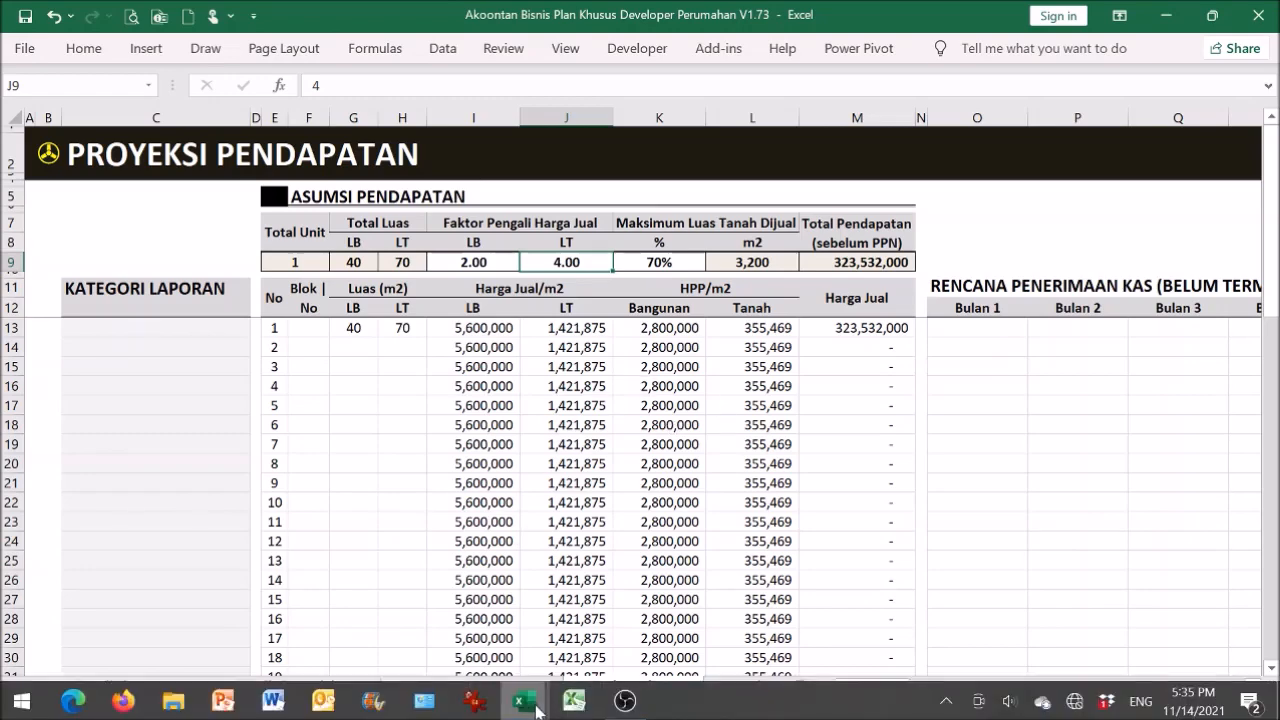
left_click(405, 612)
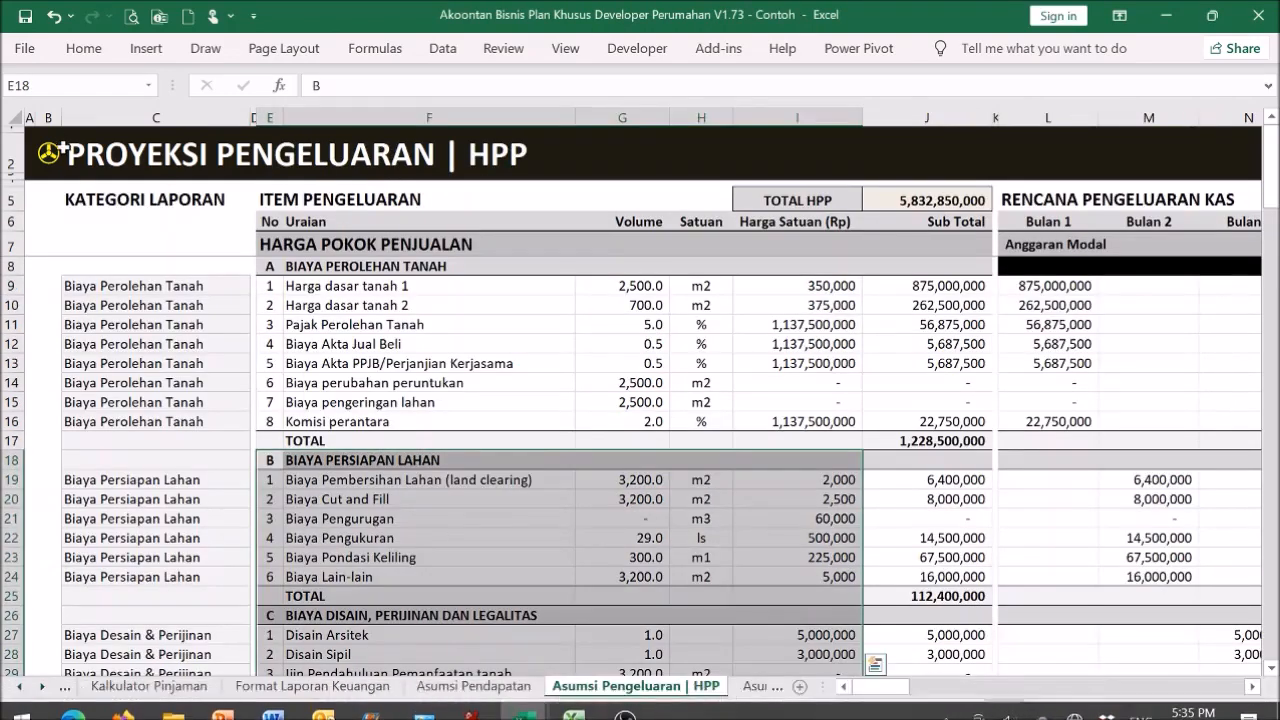
left_click(50, 153)
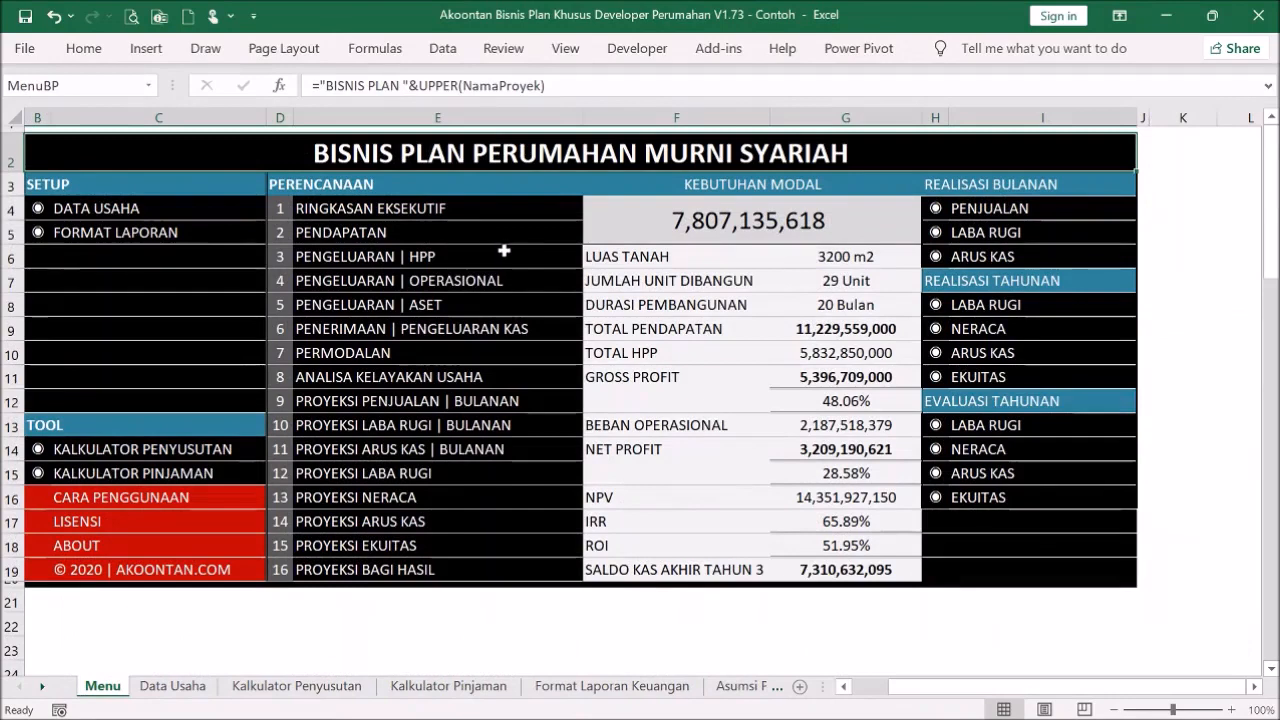
left_click(378, 241)
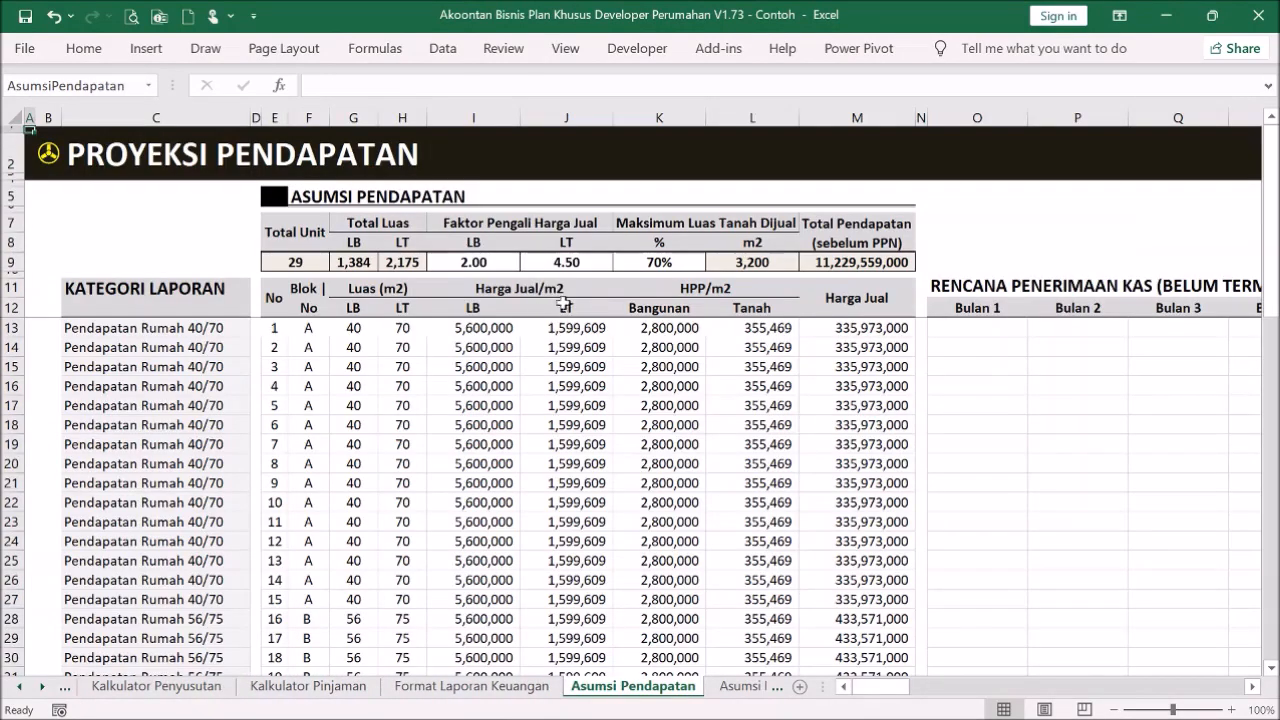
- Copy the Blok | No, LB and LT entries of all 29 units, range F13:H41
left_click_drag(307, 330, 576, 404)
scroll(576, 404, "down", 8)
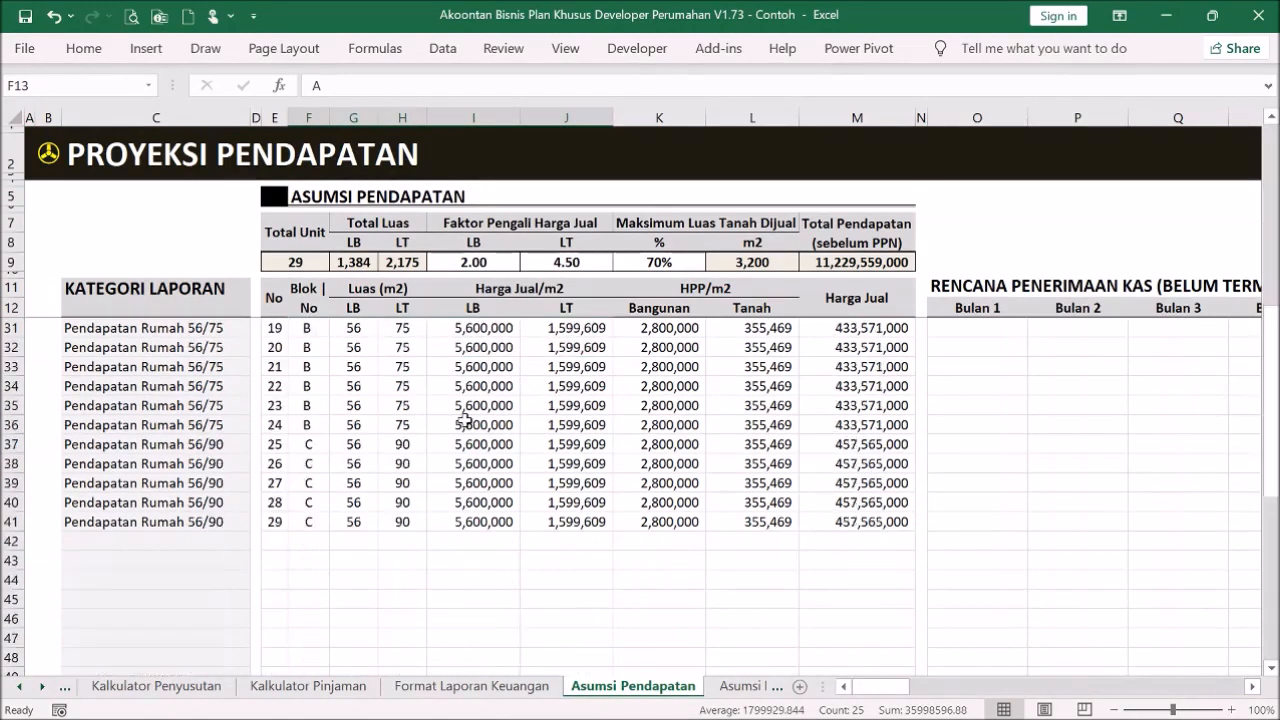
left_click(400, 406, "shift")
scroll(553, 397, "up", 8)
key("ctrl+c")
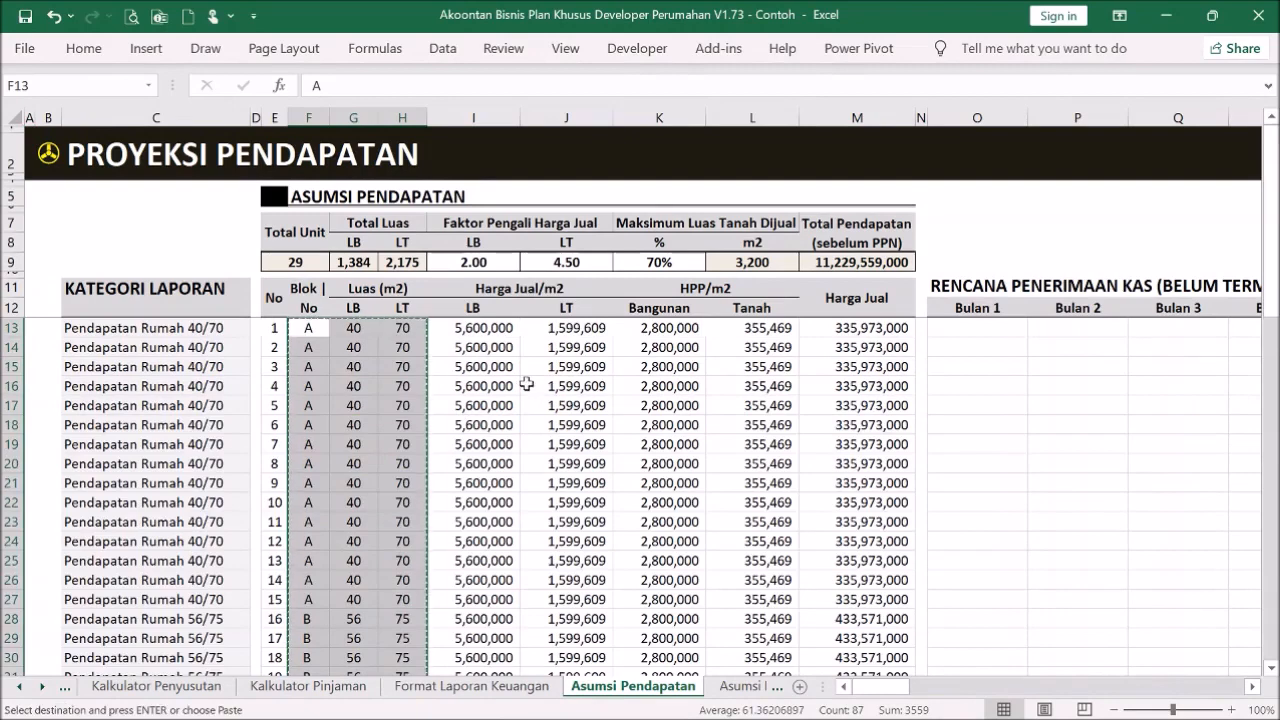
- Switch back to the working plan workbook, paste the copied unit data starting at F13 and look over the filled rows
left_click(522, 705)
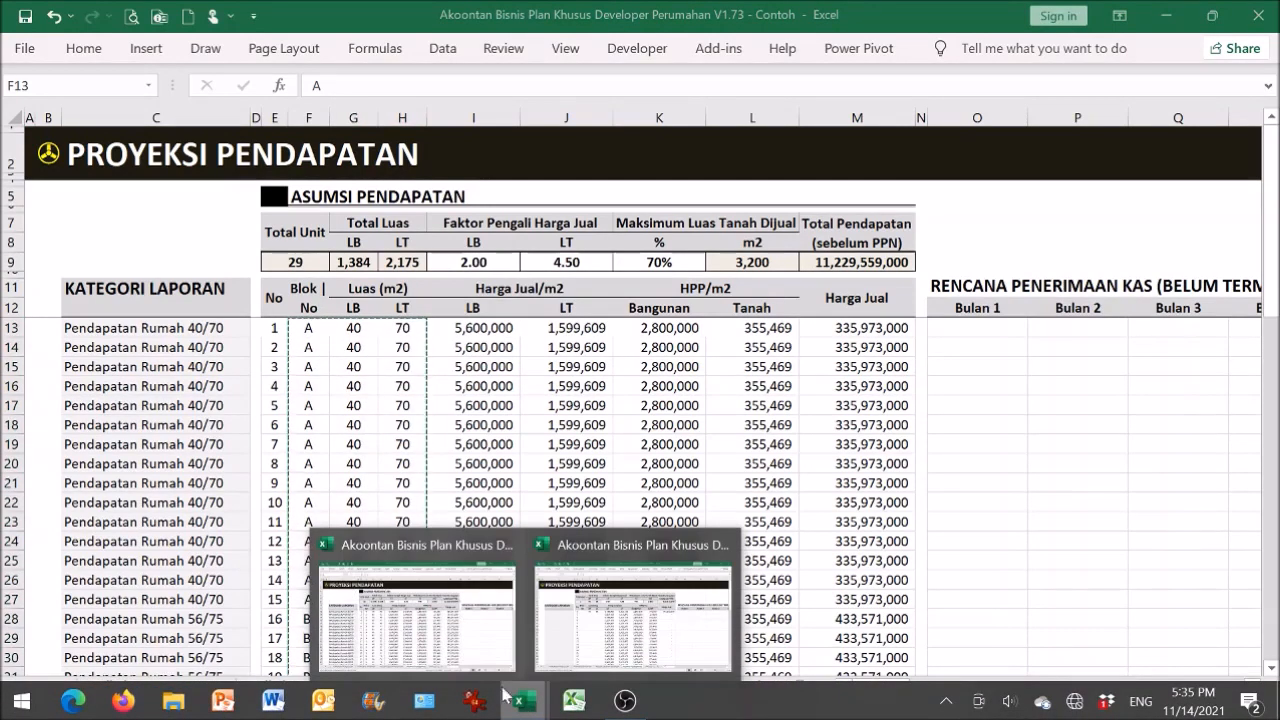
left_click(536, 645)
left_click(305, 327)
right_click(308, 327)
left_click(392, 275)
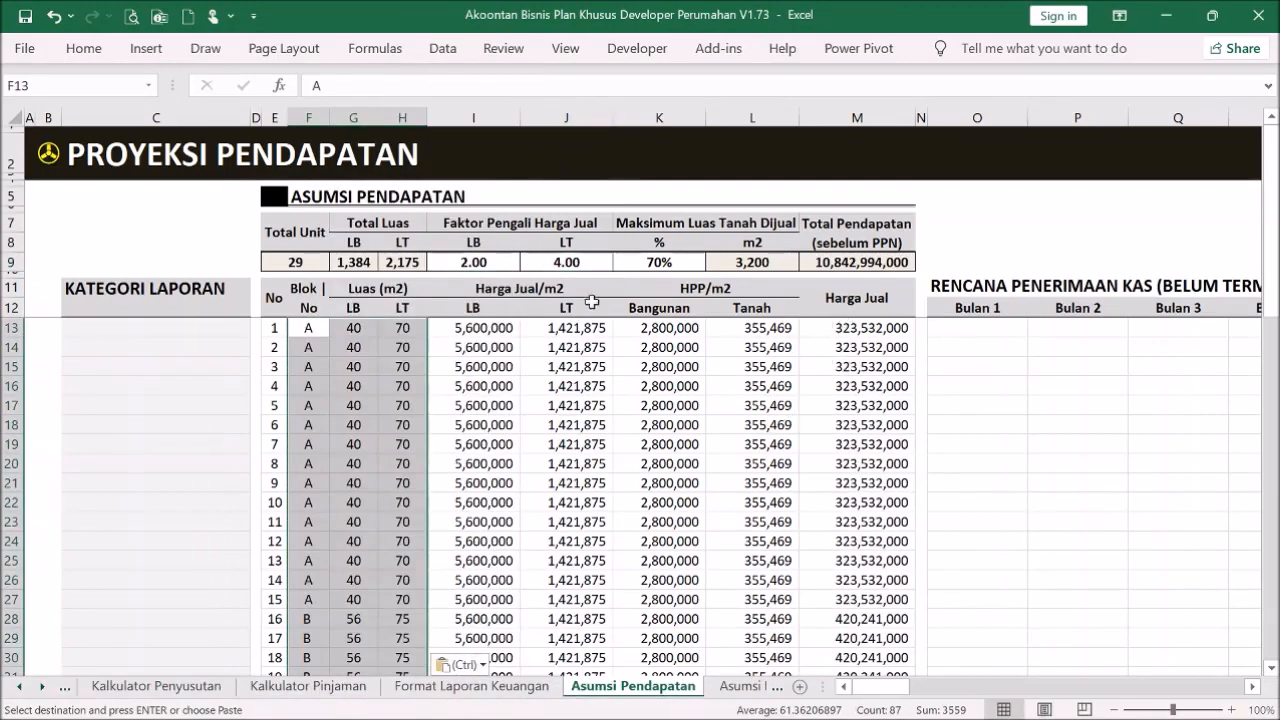
left_click(560, 463)
scroll(566, 450, "down", 2)
scroll(566, 450, "up", 2)
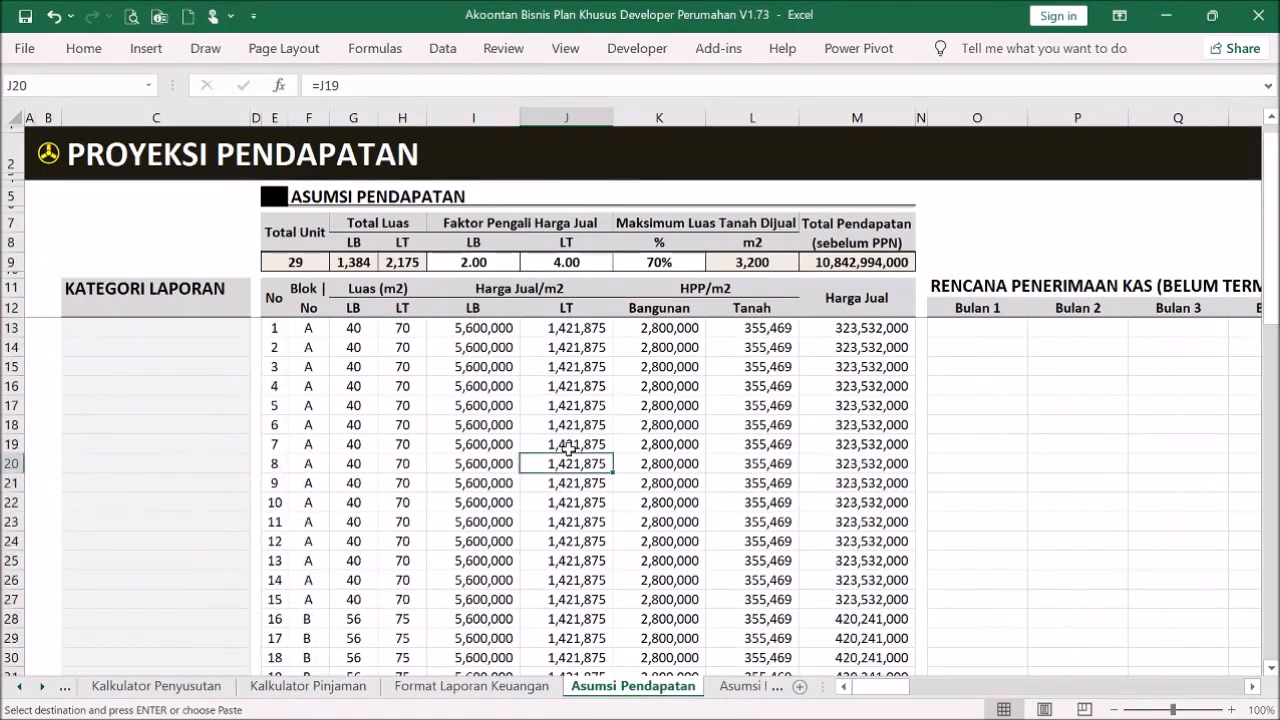
- Set the Kategori Laporan of unit 1 to Pendapatan Rumah 40/70 and fill it down through unit 15
left_click(236, 328)
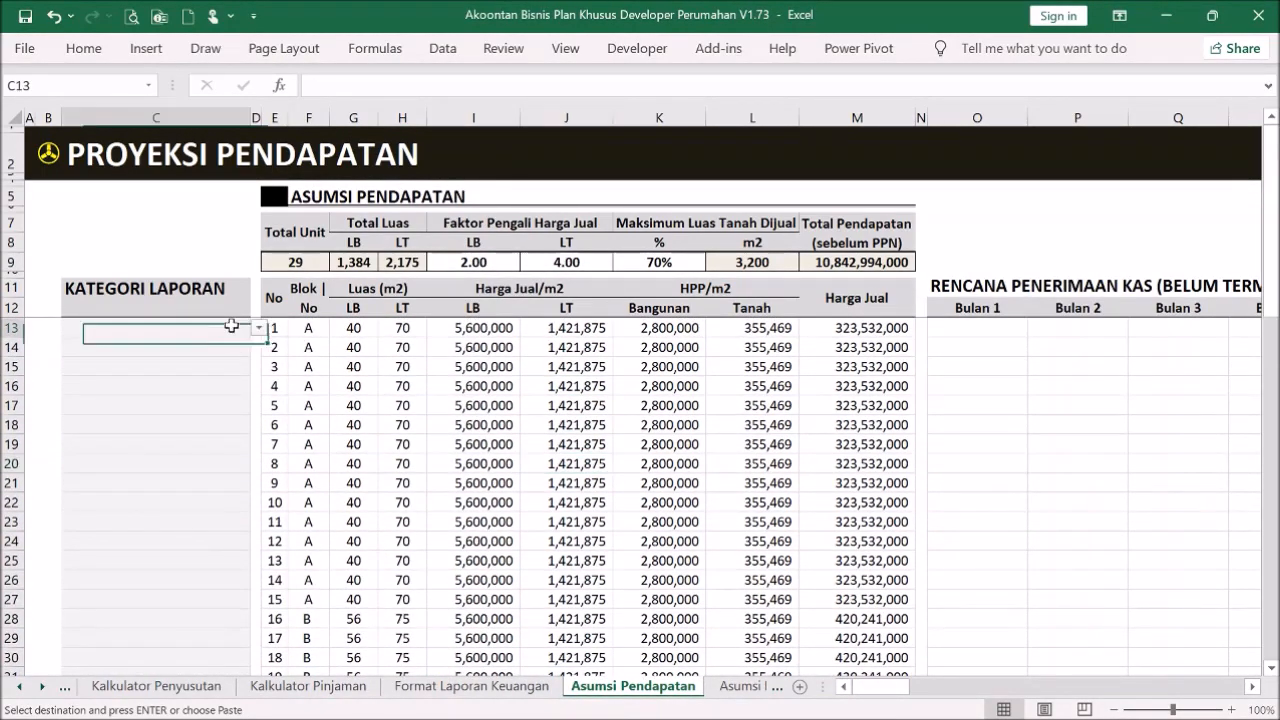
left_click(257, 328)
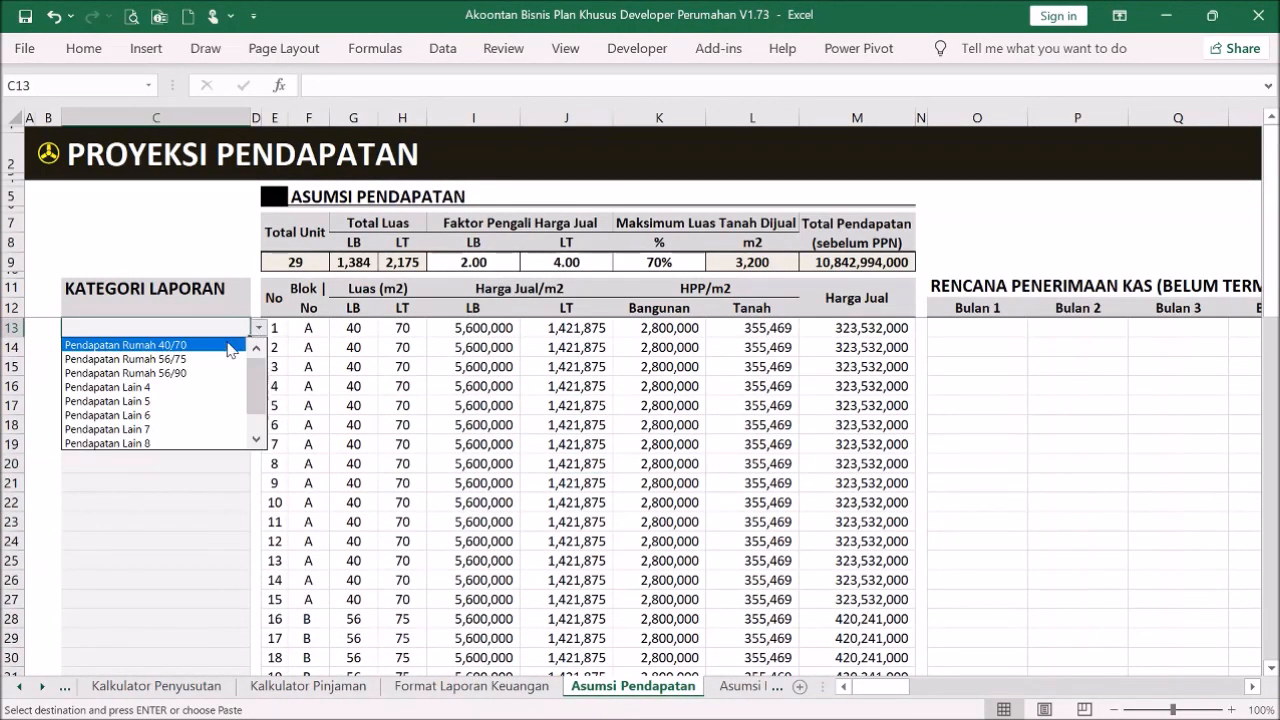
left_click(231, 345)
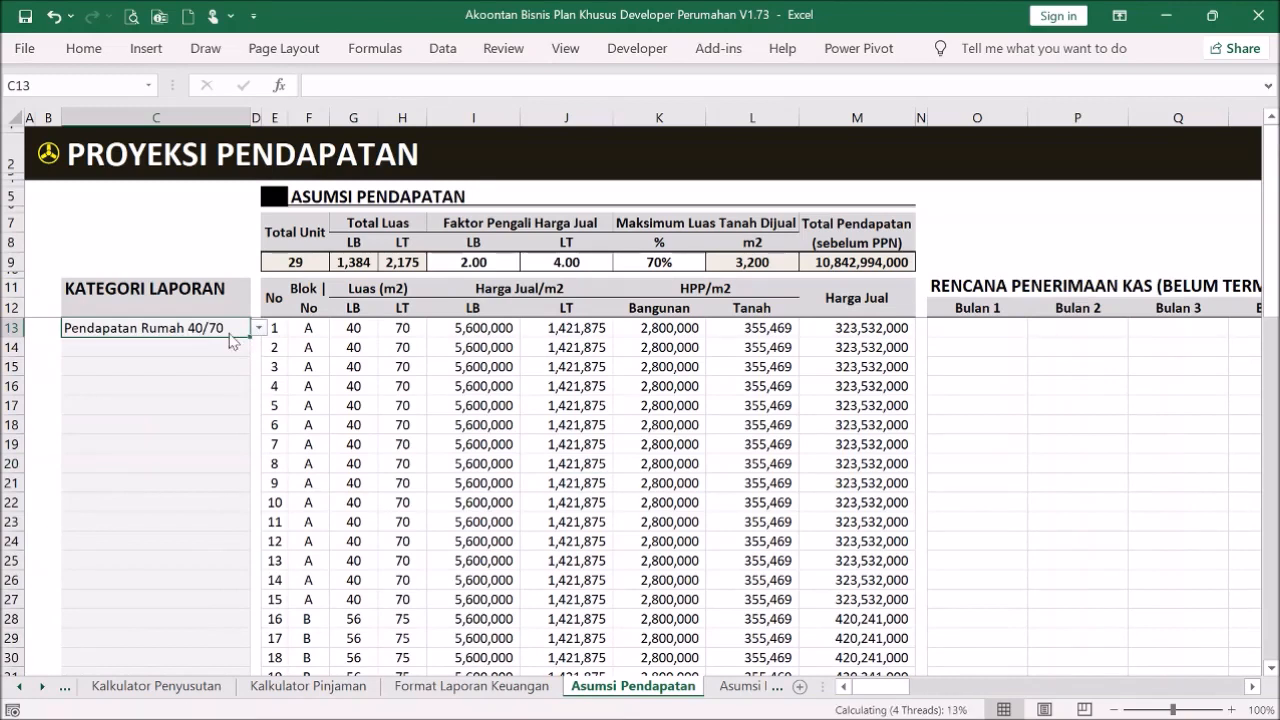
left_click_drag(251, 336, 268, 600)
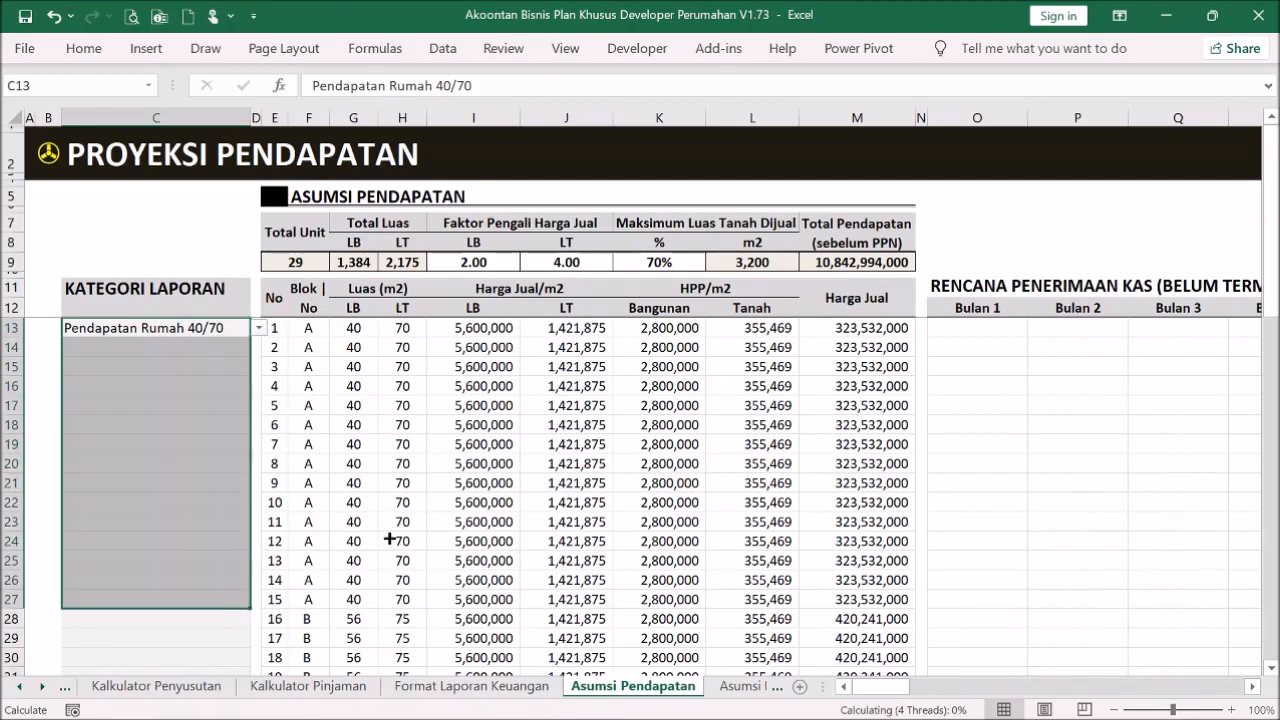
- Copy the Kategori Laporan Pendapatan Rumah 40/70 of unit 1 over the incorrectly incremented categories of units 2 to 15, range C14:C27
scroll(380, 506, "down", 4)
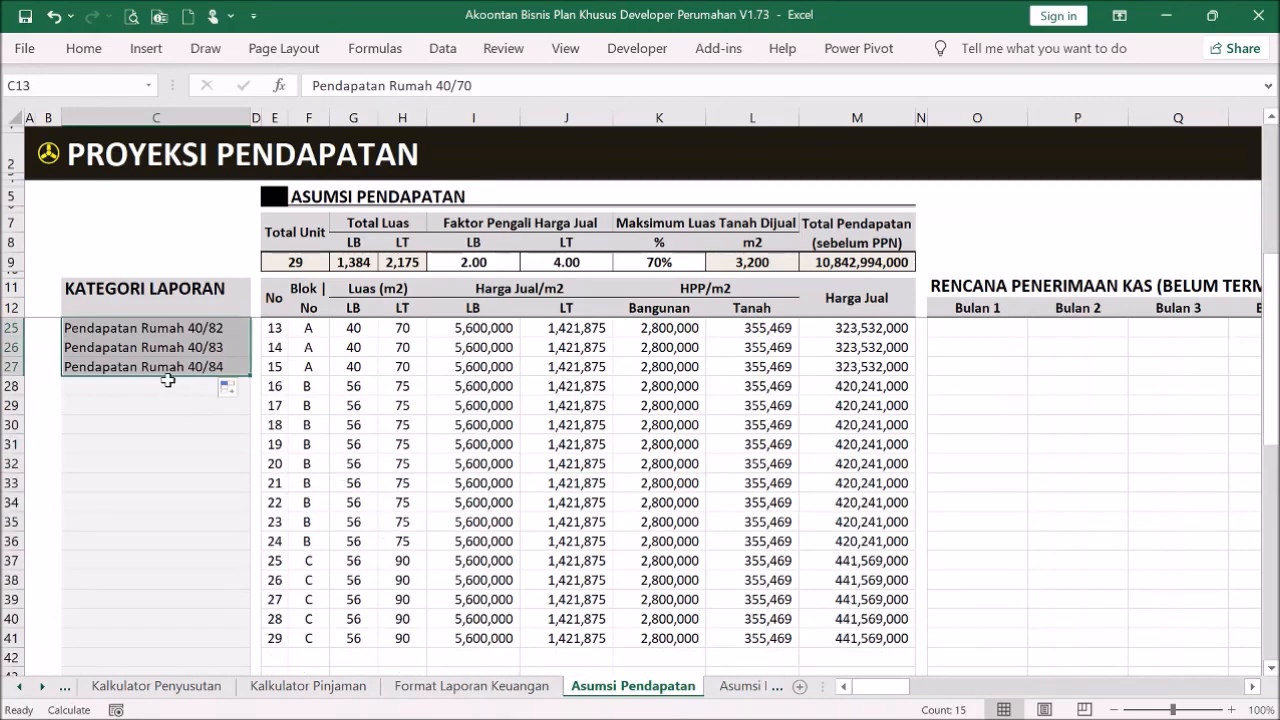
scroll(168, 380, "up", 4)
left_click(240, 332)
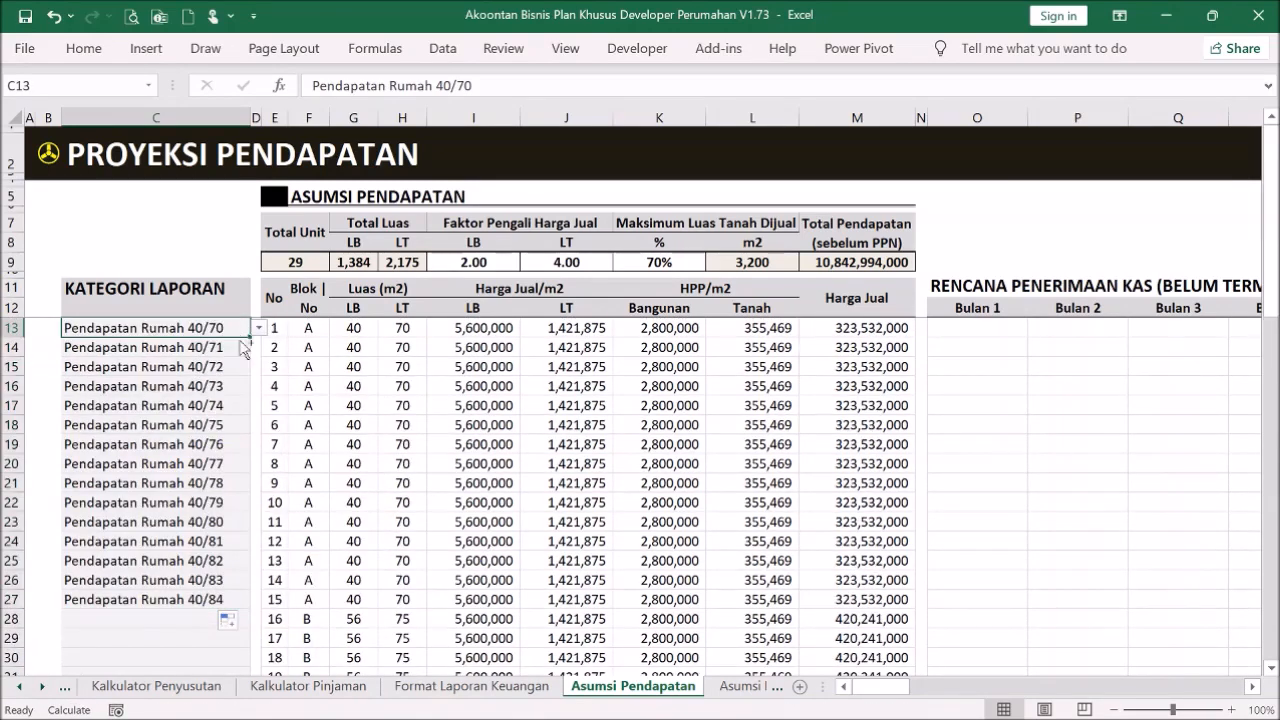
key("ctrl+c")
left_click_drag(240, 347, 240, 599)
key("ctrl+v")
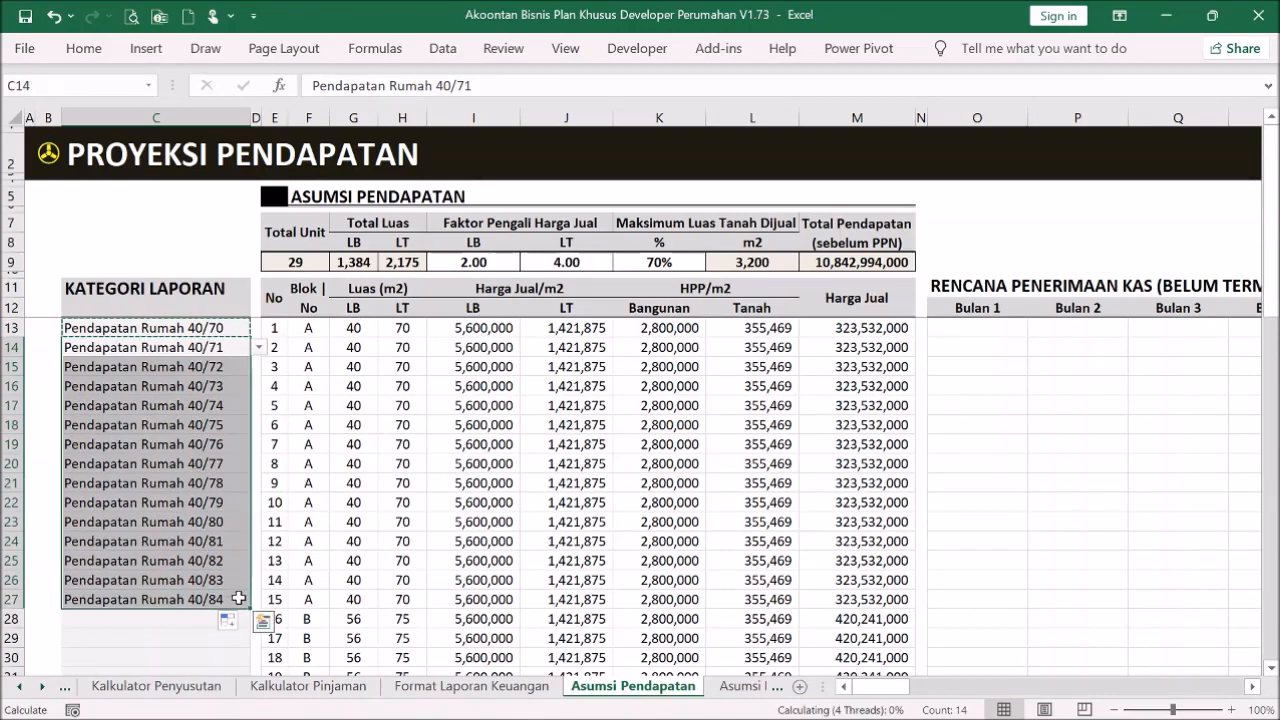
- Set the Kategori Laporan of unit 16 to Pendapatan Rumah 56/75 and copy it to units 17 through 24
scroll(345, 502, "down", 5)
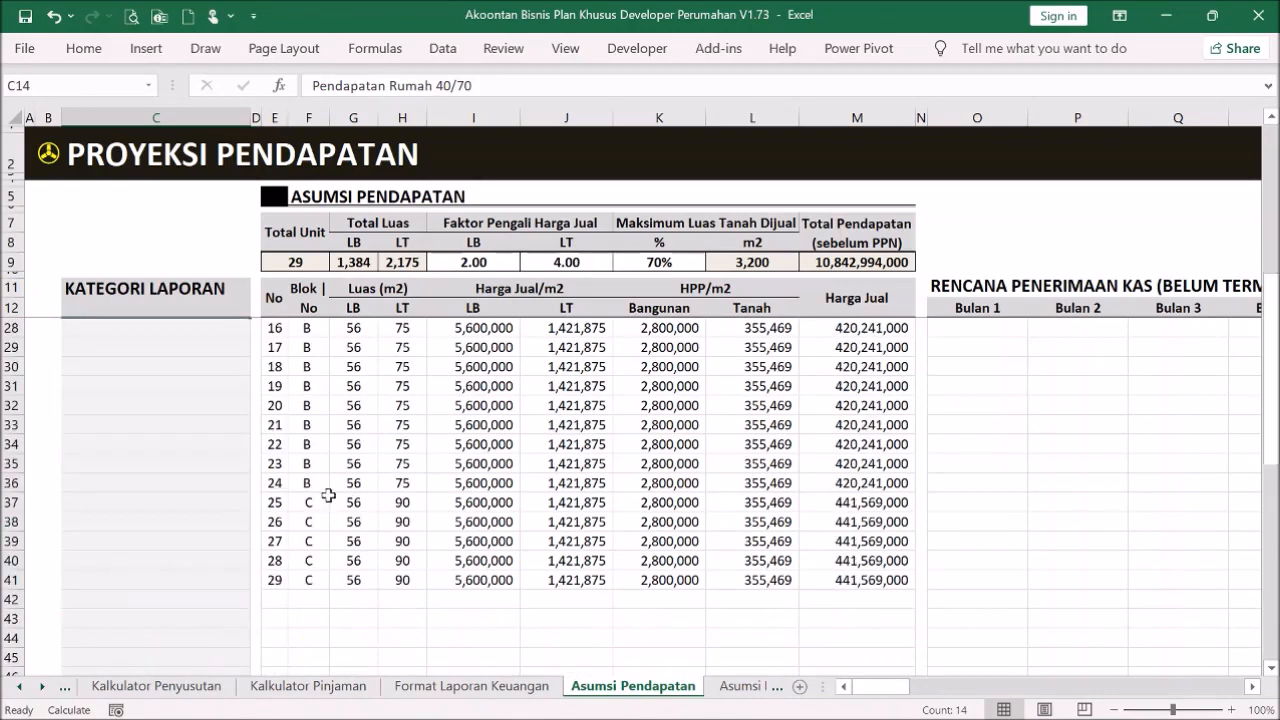
scroll(280, 444, "up", 2)
left_click(248, 444)
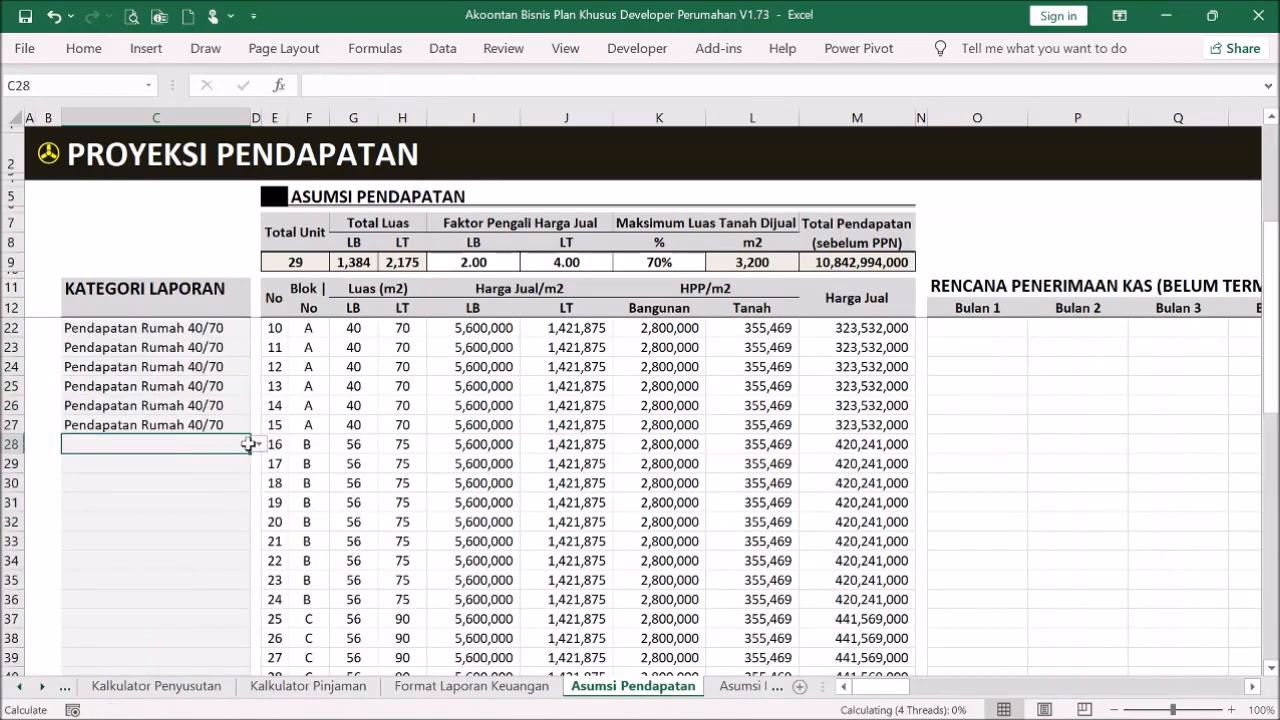
left_click(257, 444)
left_click(220, 476)
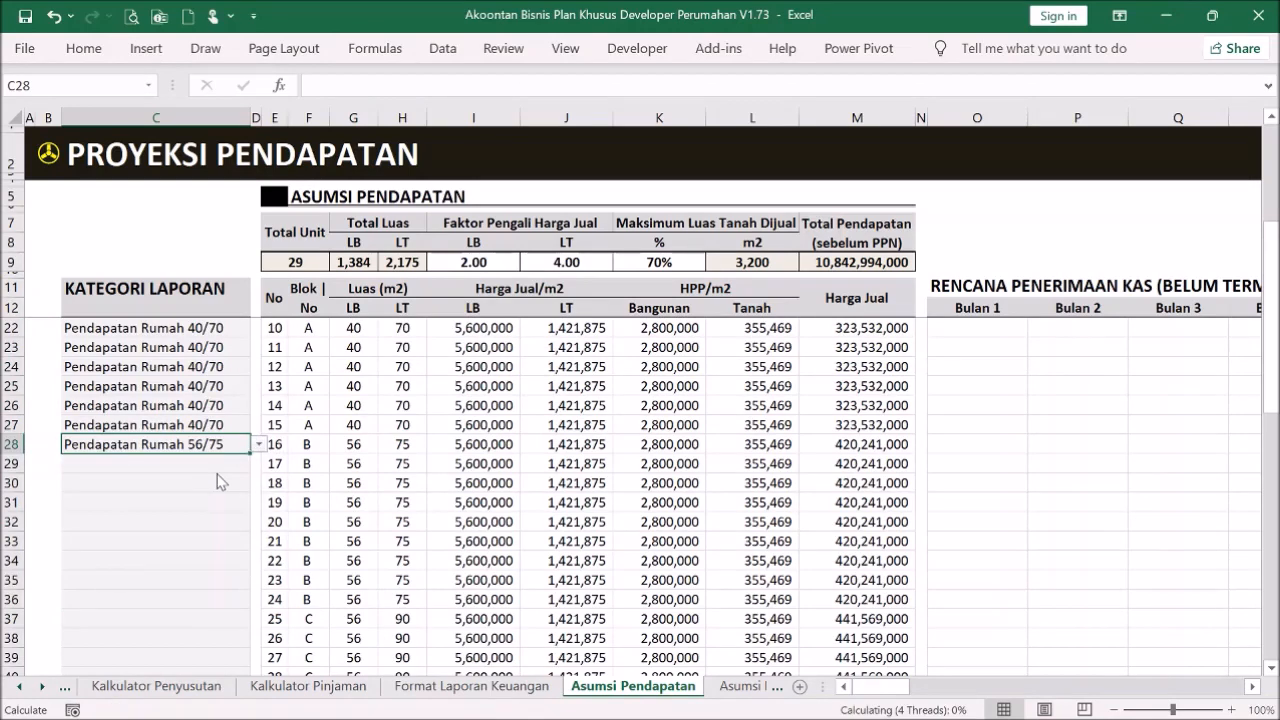
key("ctrl+c")
left_click_drag(195, 463, 209, 597)
key("ctrl+v")
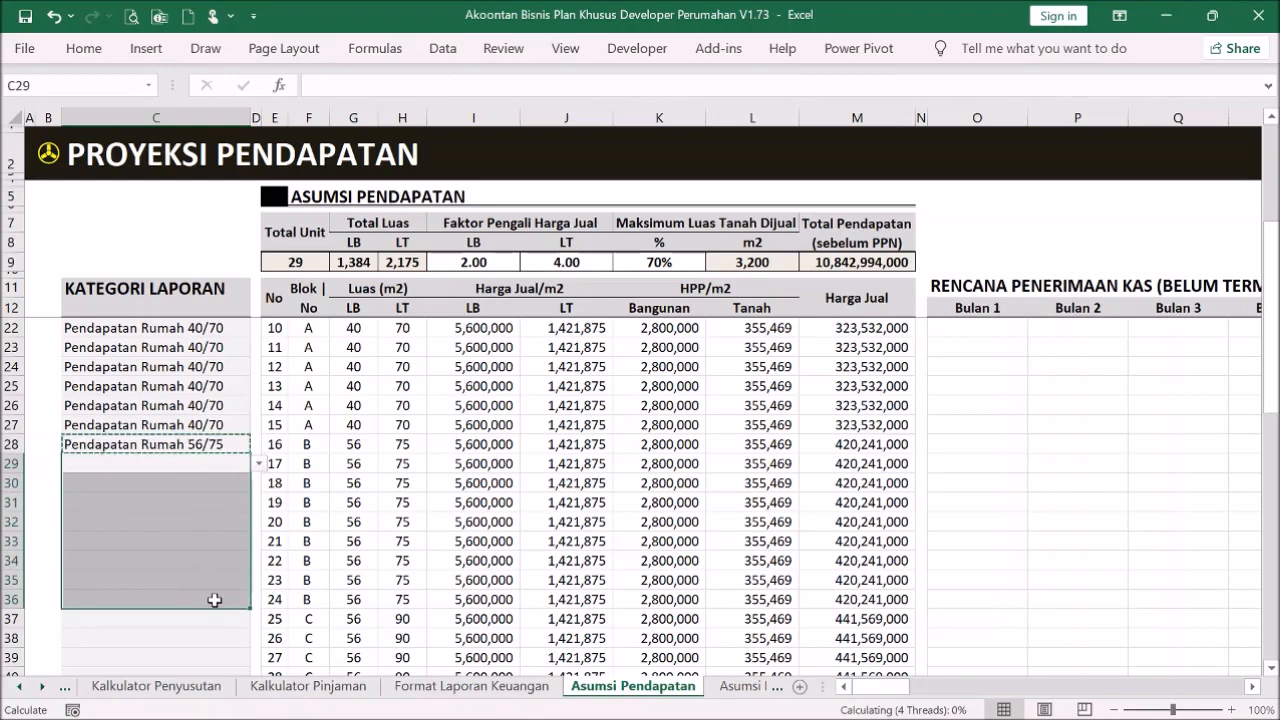
key("Escape")
- Set the Kategori Laporan of unit 25 to Pendapatan Rumah 56/90 and copy it to units 26 through 29
scroll(190, 551, "down", 3)
left_click(231, 450)
left_click(259, 444)
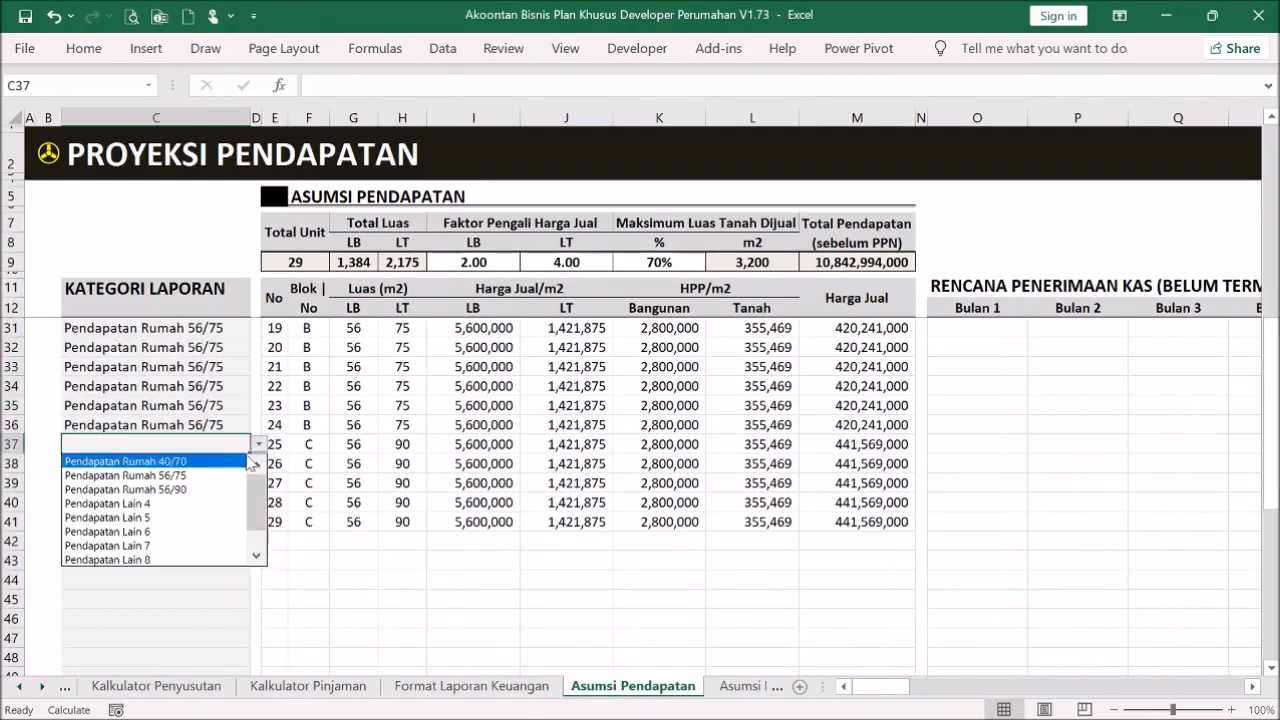
left_click(222, 490)
key("ctrl+c")
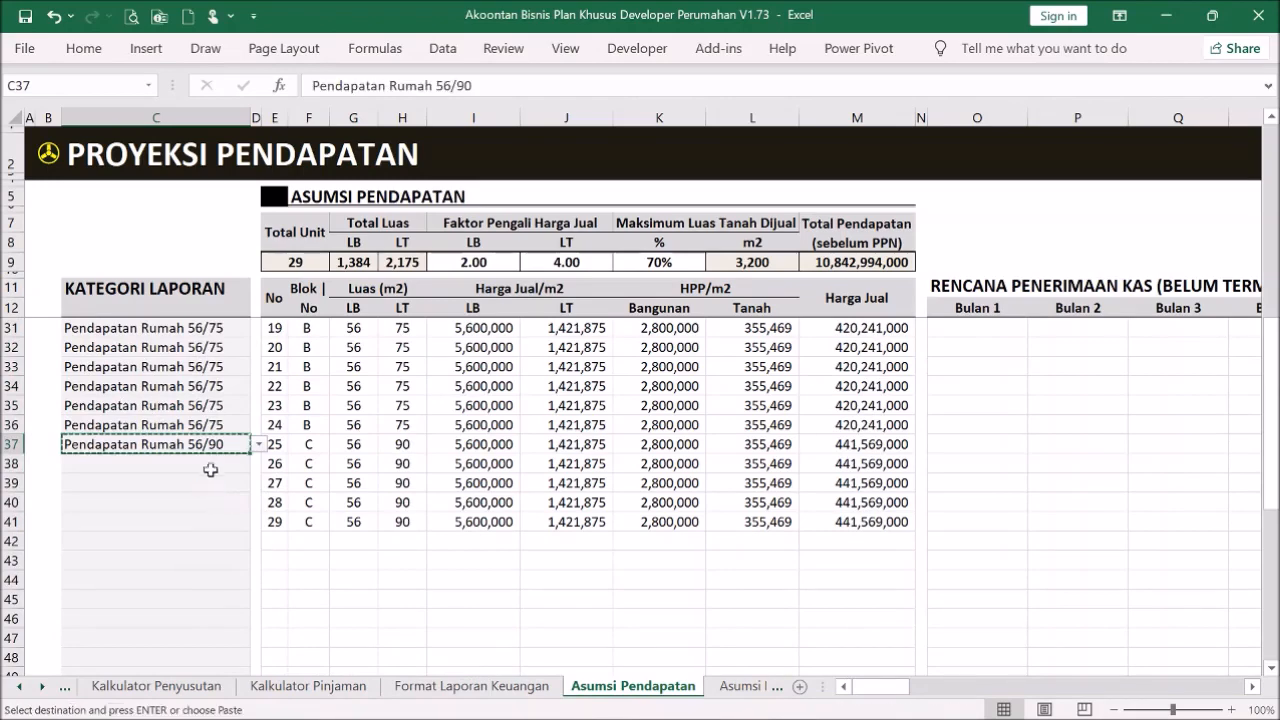
left_click_drag(209, 466, 213, 521)
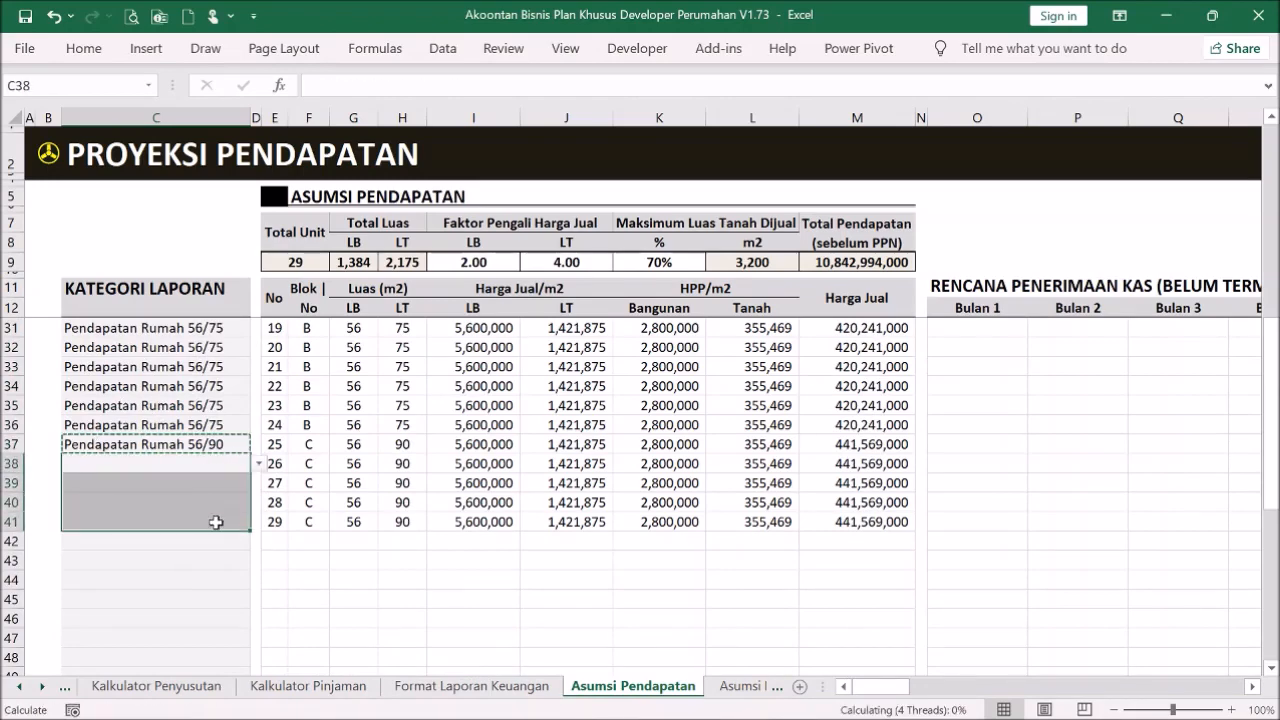
key("ctrl+v")
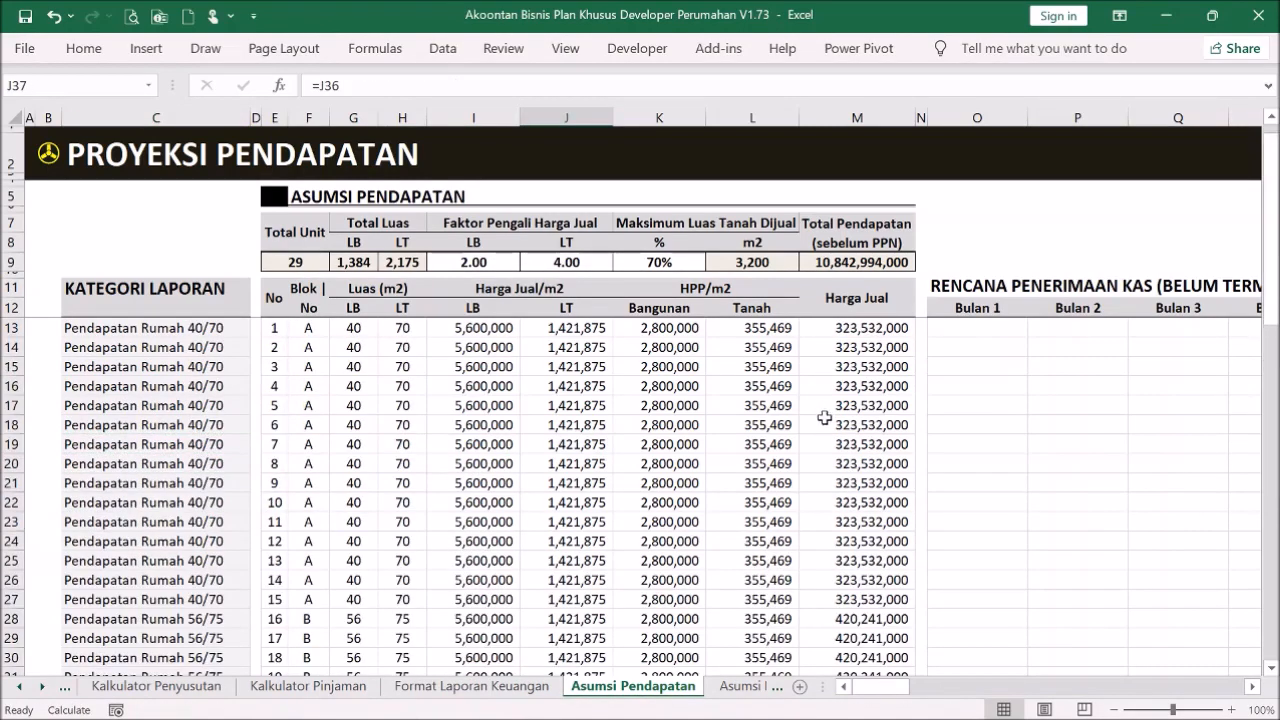
- Enter a Bulan 12 cash receipt of 5000000 for unit 1 in Z13 and fill it down through unit 3
left_click_drag(899, 696, 998, 680)
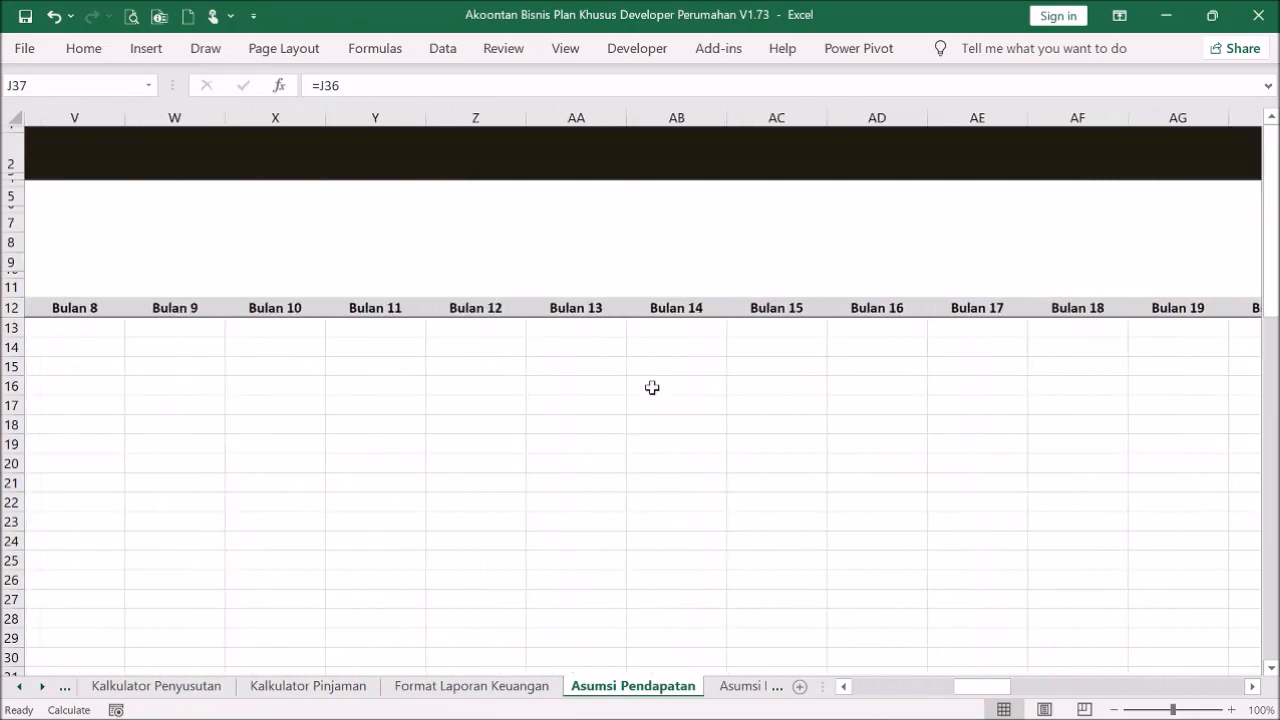
left_click(484, 326)
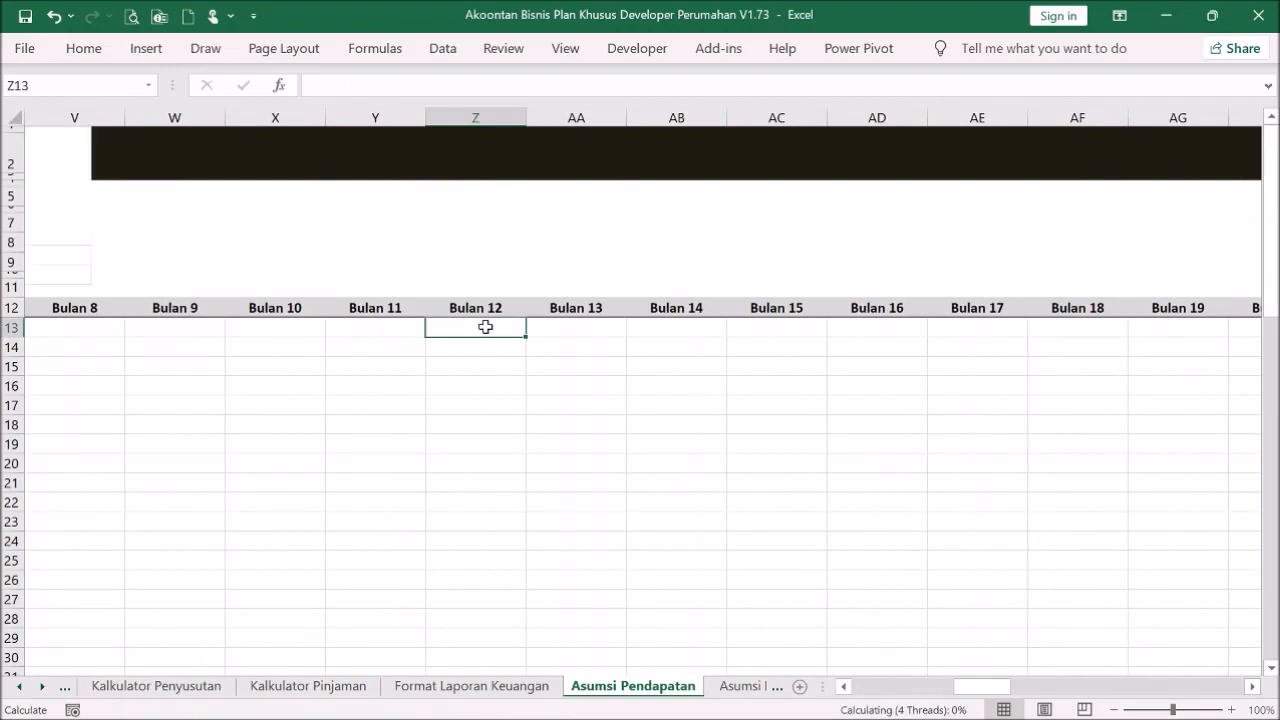
type("5000000")
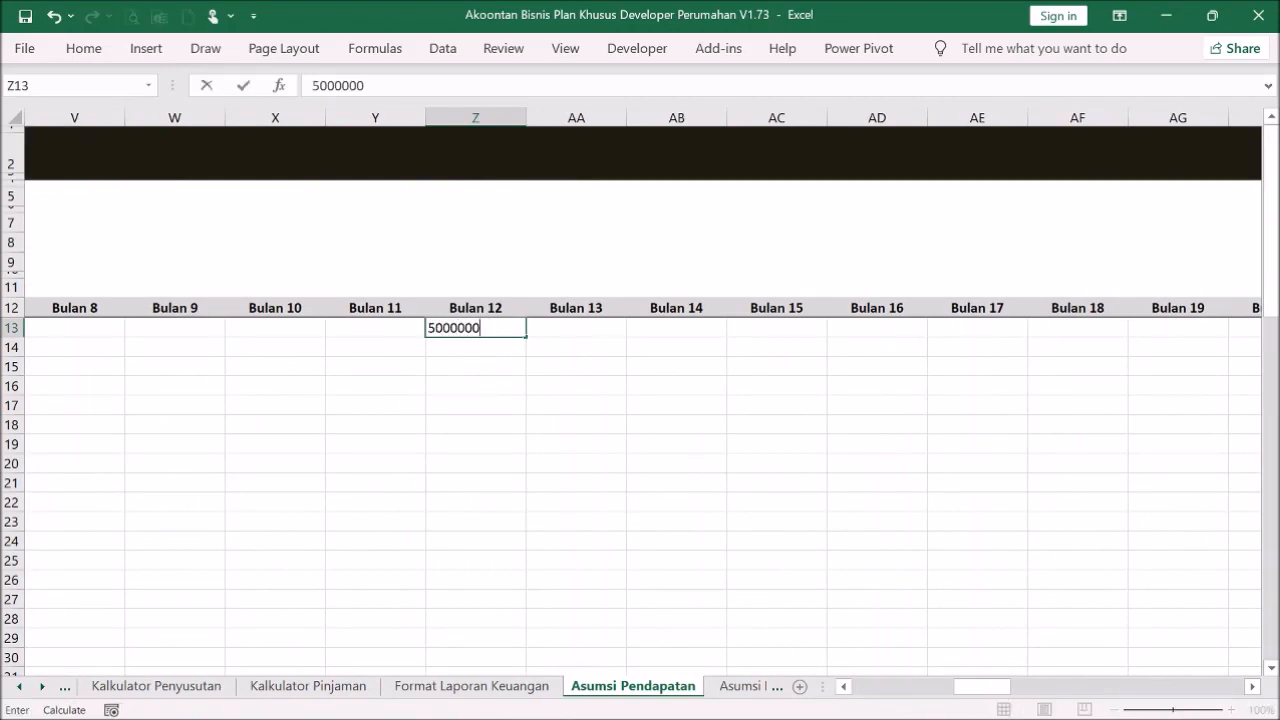
left_click(521, 377)
left_click(501, 333)
left_click_drag(524, 338, 600, 393)
- Enter a Bulan 13 cash receipt of 5000000 for unit 4 in AA16 and fill it down through unit 6
left_click(605, 391)
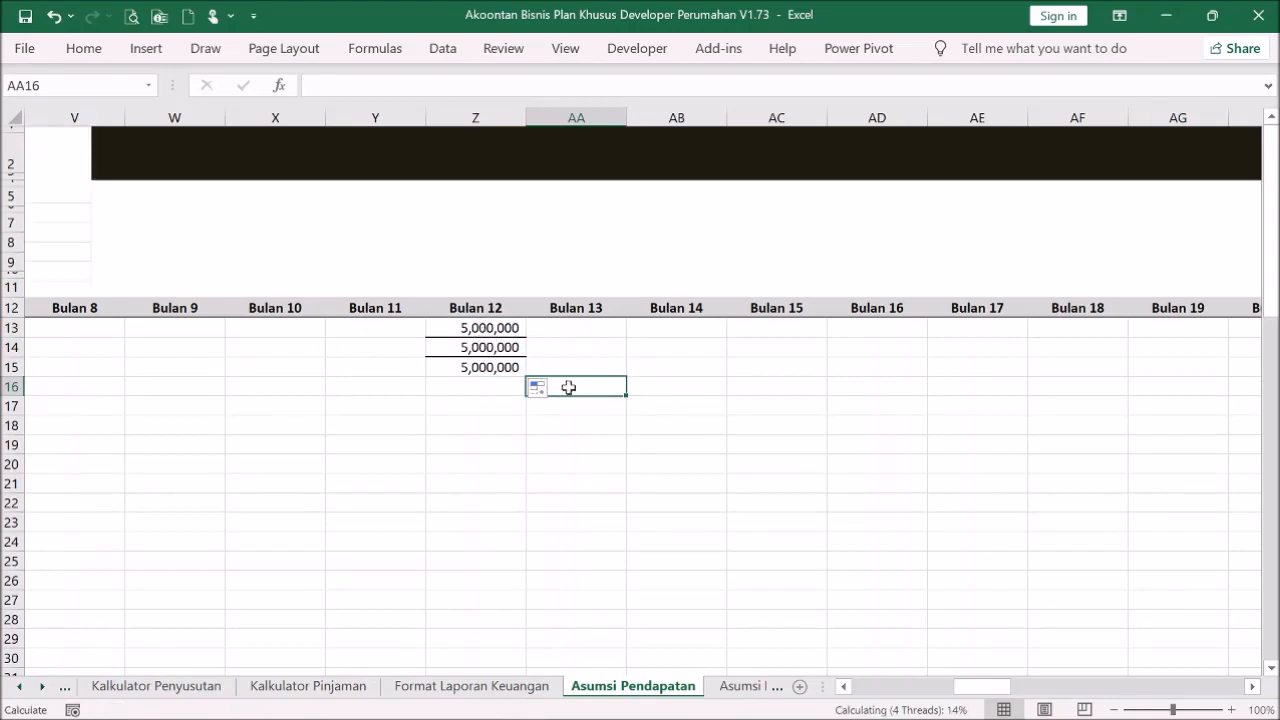
type("5000000")
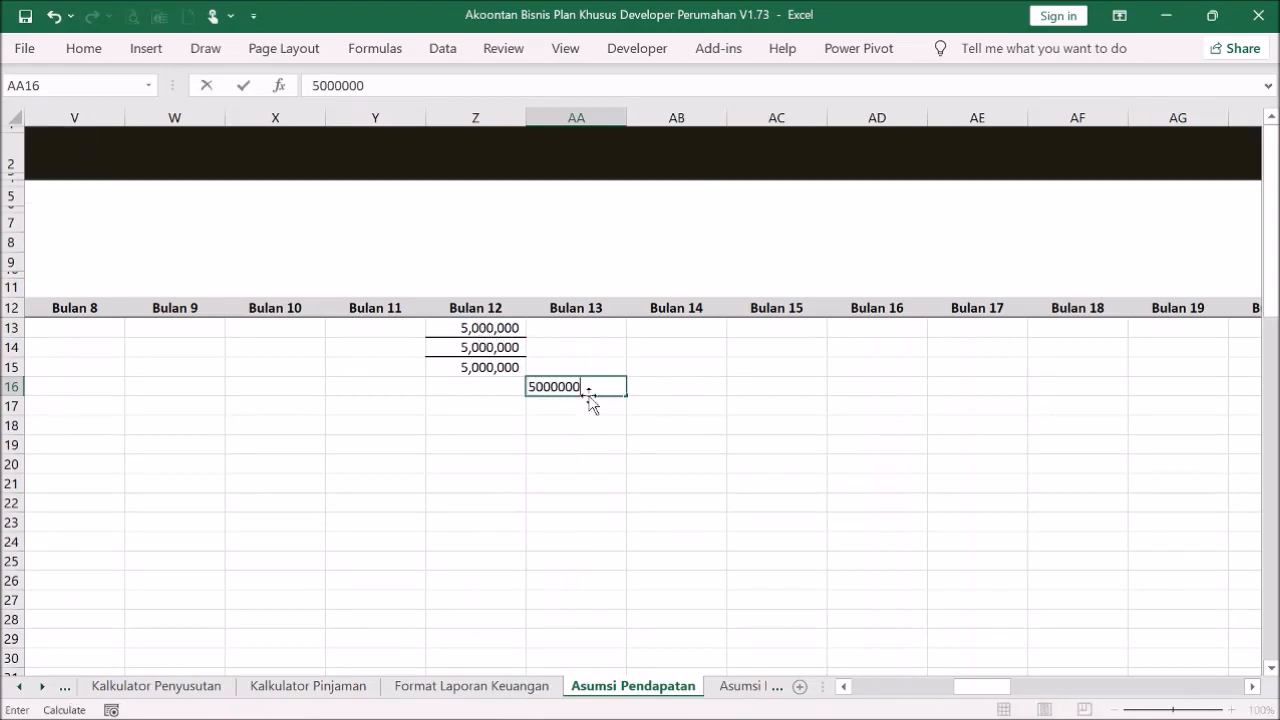
key("Return")
left_click(618, 394)
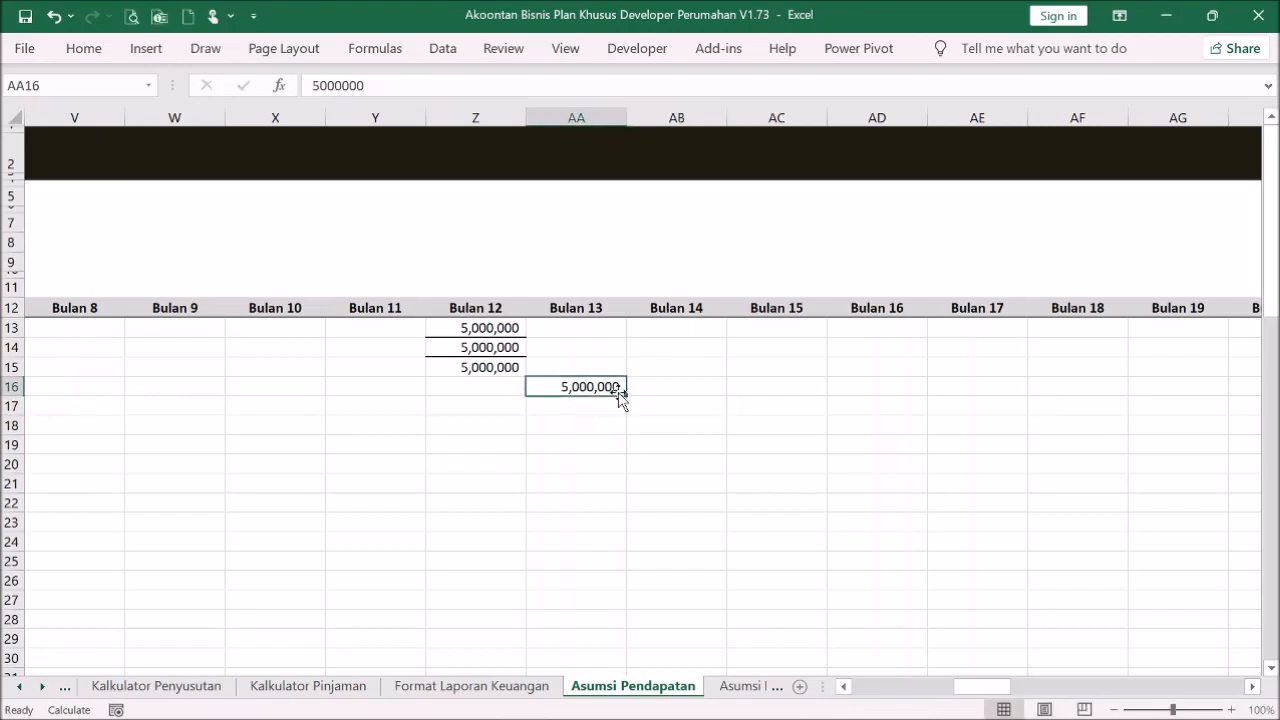
left_click_drag(624, 394, 620, 432)
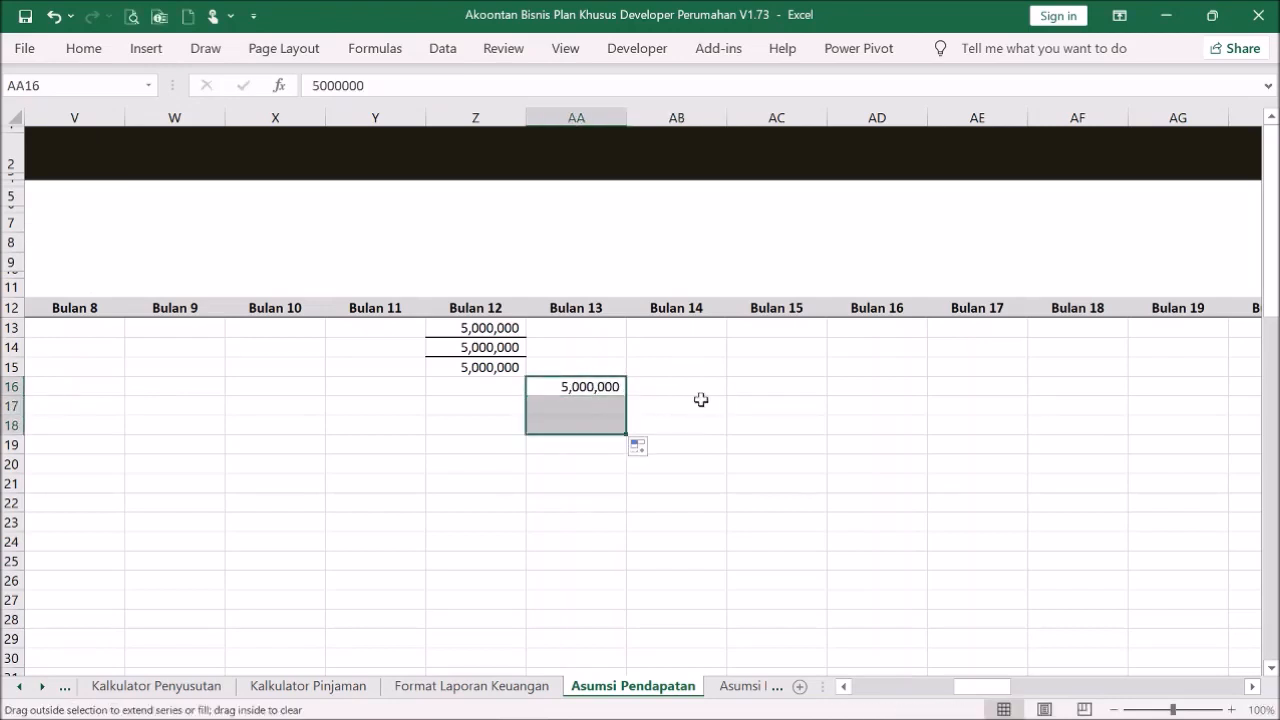
left_click(703, 402)
- Copy the cell formatting of Y13:Y15 onto the Bulan 12 receipts in Z13:Z15 to remove their stray borders
left_click_drag(510, 330, 514, 370)
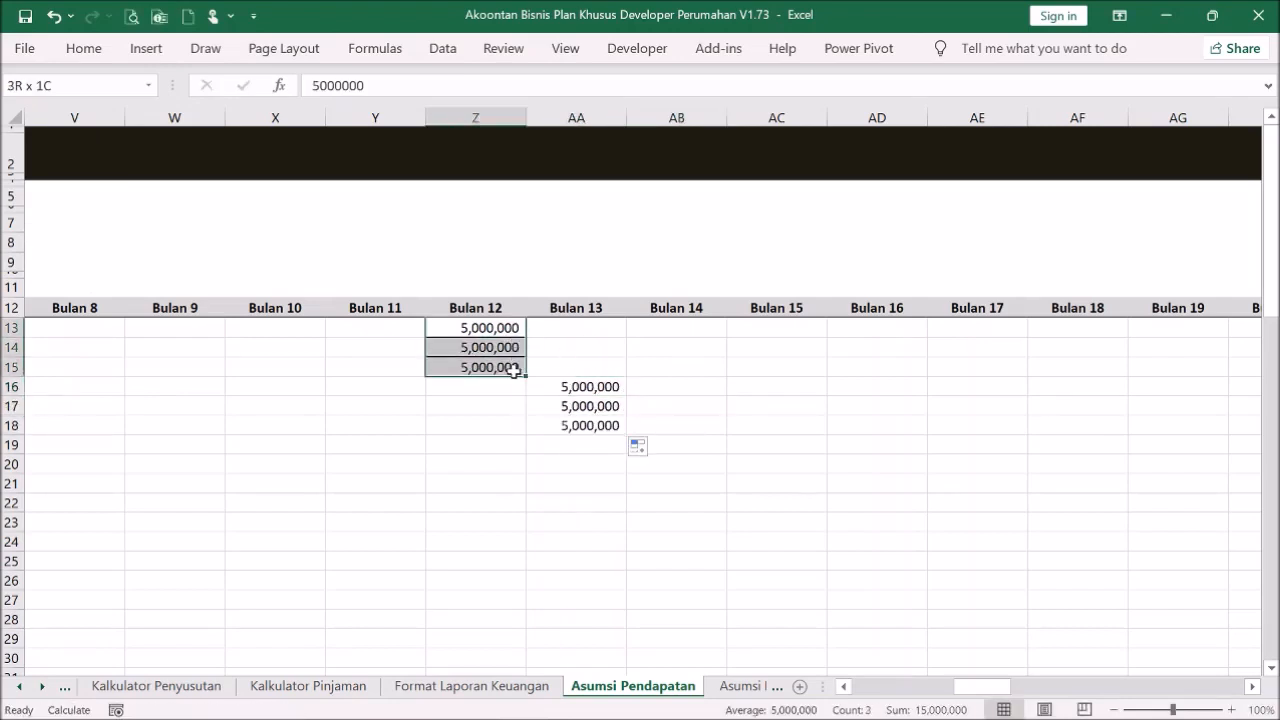
left_click_drag(411, 331, 414, 369)
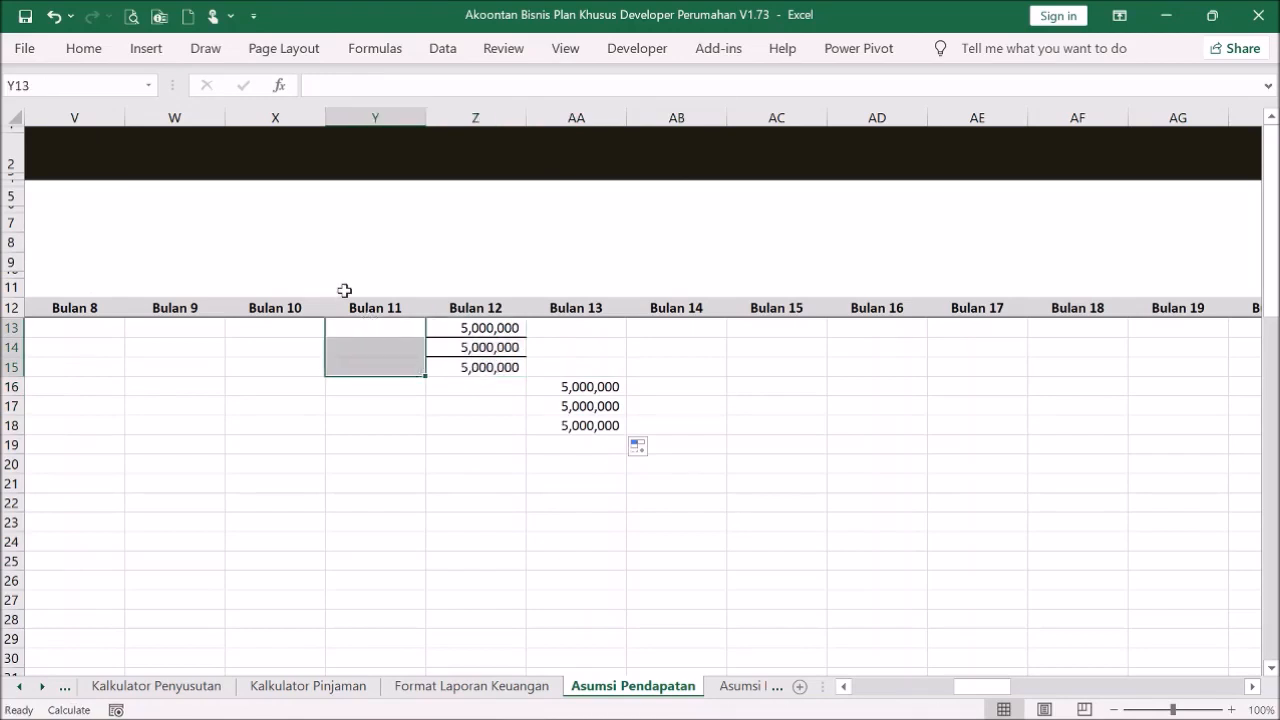
left_click(86, 52)
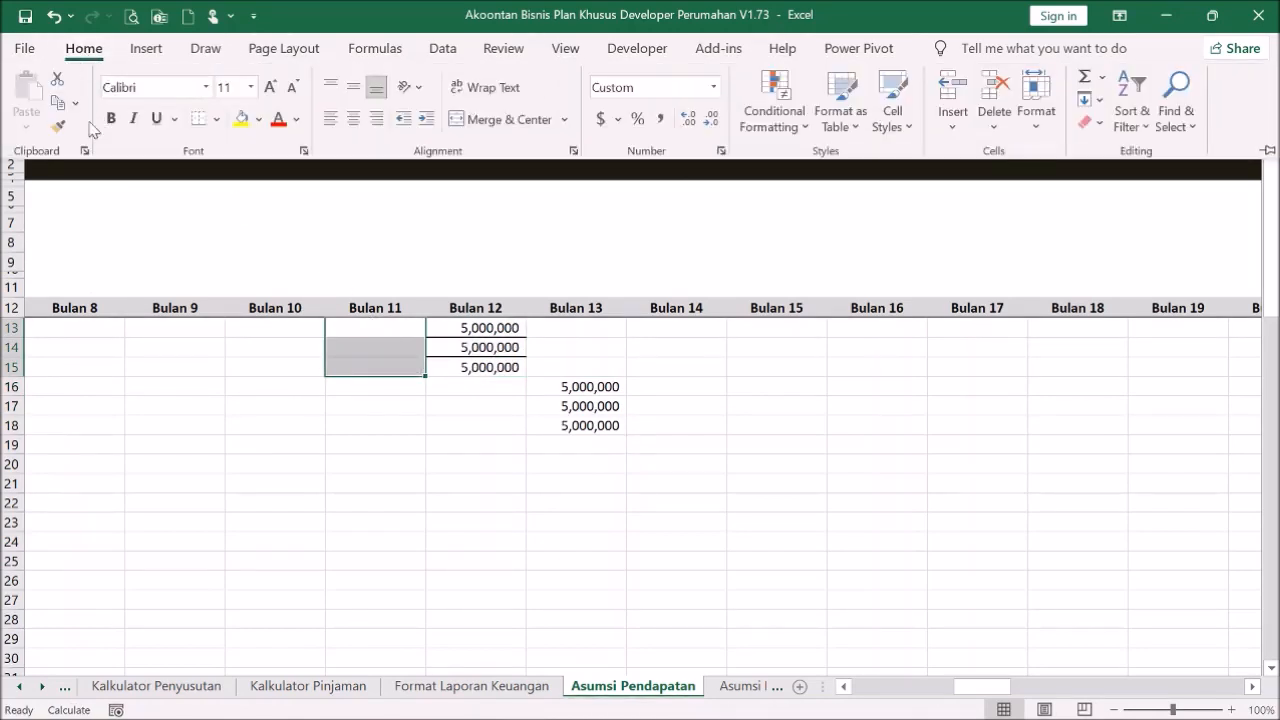
left_click(62, 124)
left_click(513, 330)
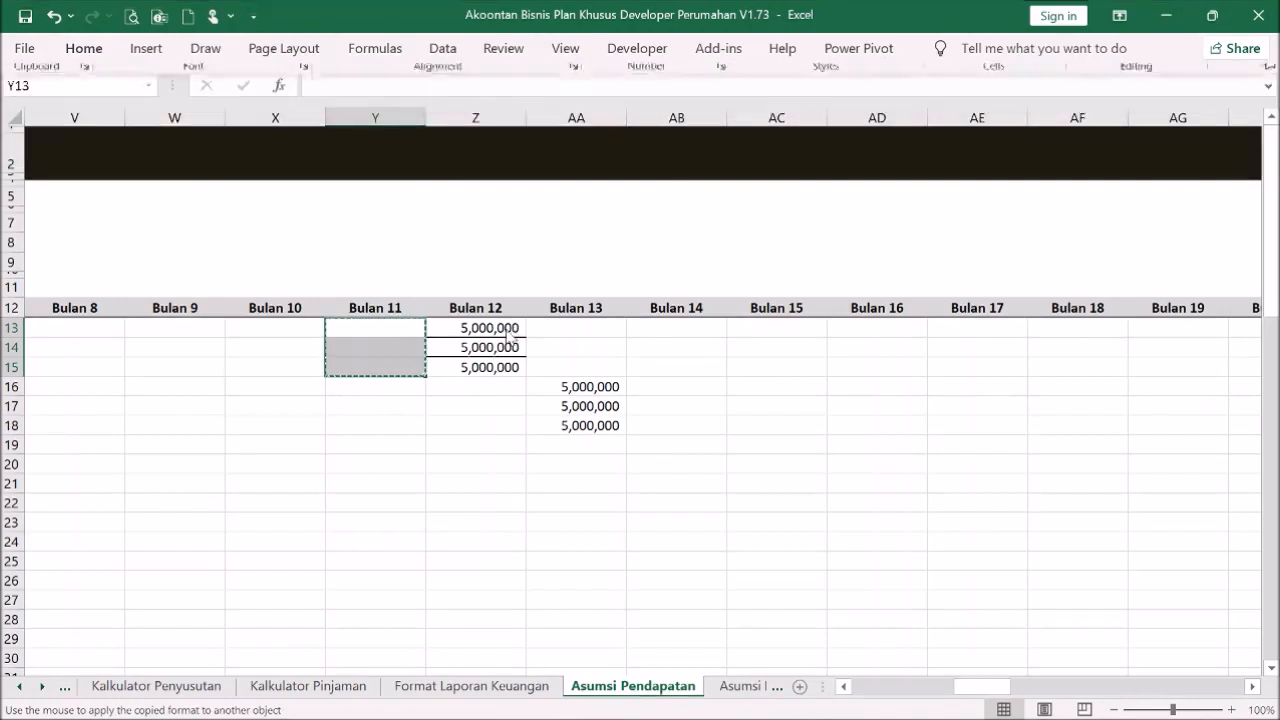
left_click(849, 406)
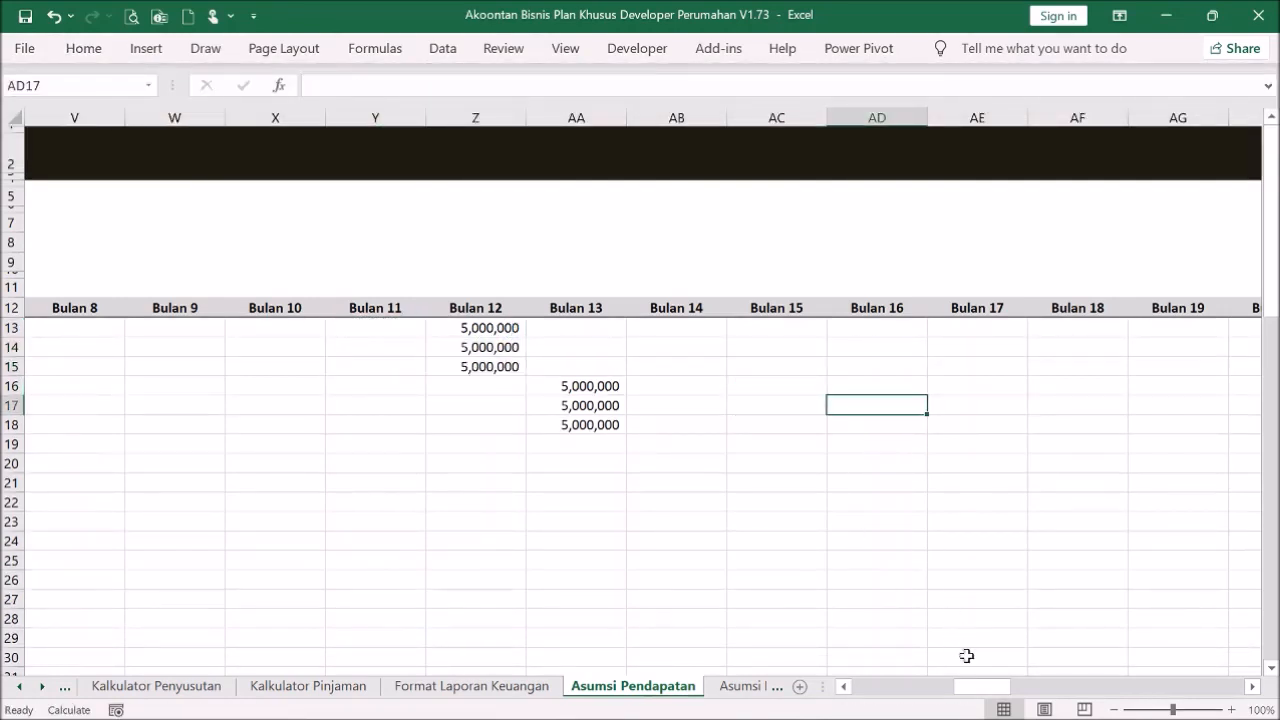
- Review the Sisa Pembayaran columns, then copy the Tahun 1 balances of units 1 to 3, BW13:BW15, into Bulan 24 starting at AL13
left_click_drag(993, 688, 1260, 704)
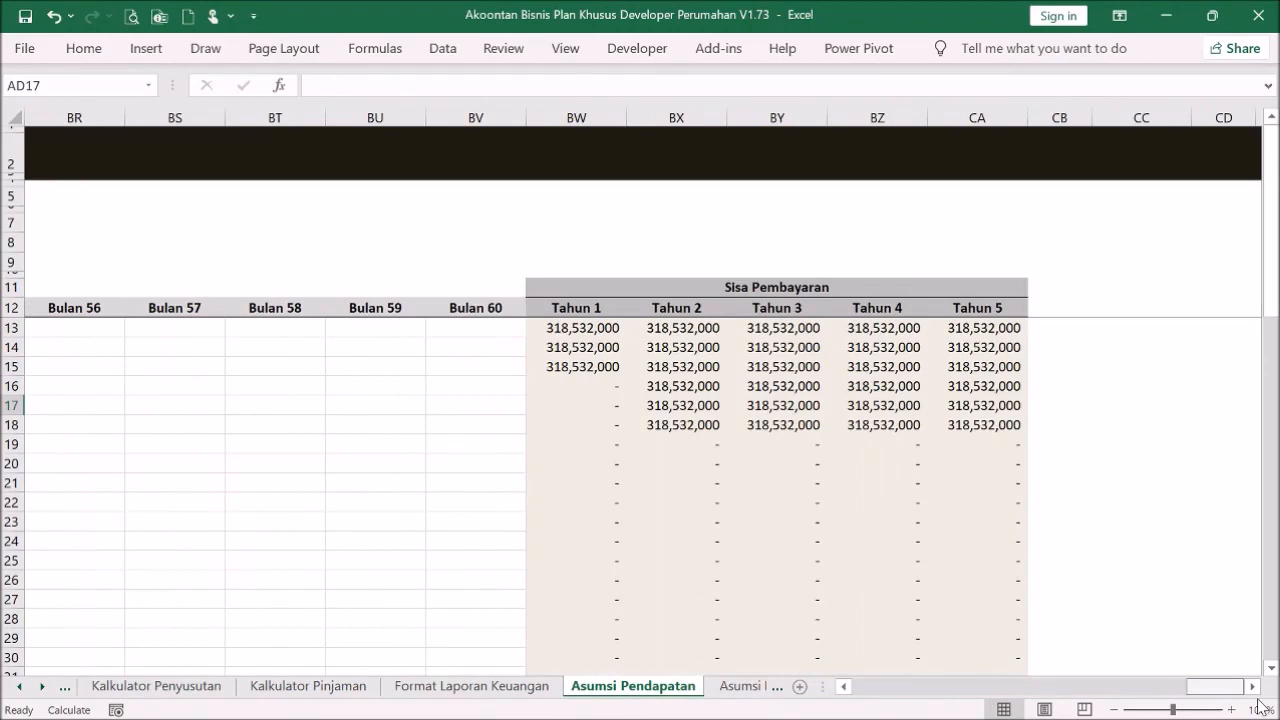
left_click_drag(1220, 687, 993, 685)
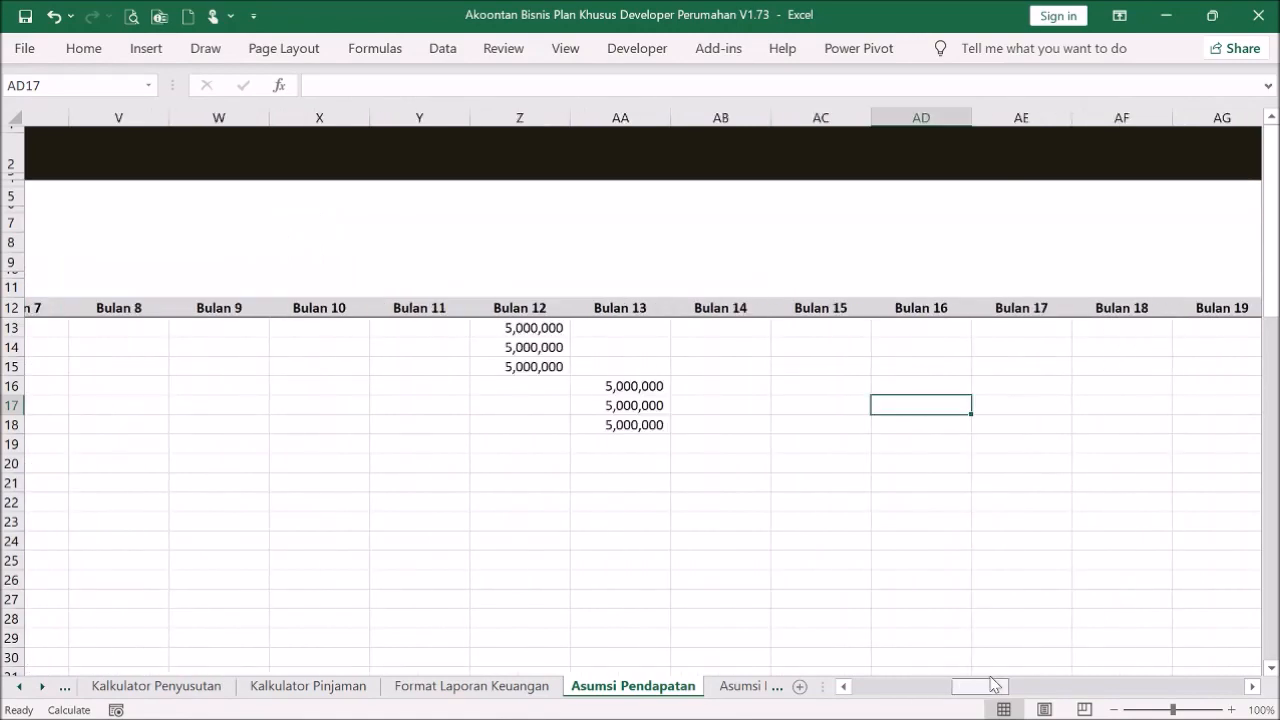
left_click_drag(993, 685, 1208, 700)
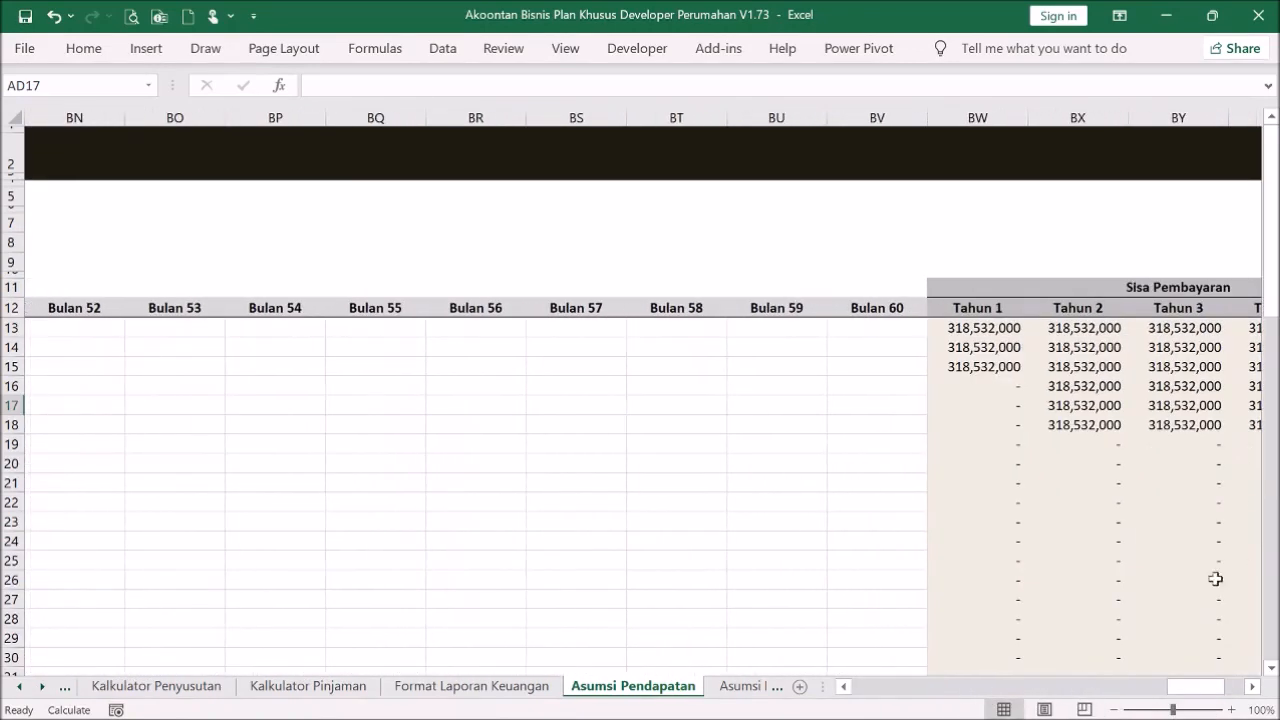
left_click(1252, 686)
left_click(1252, 686)
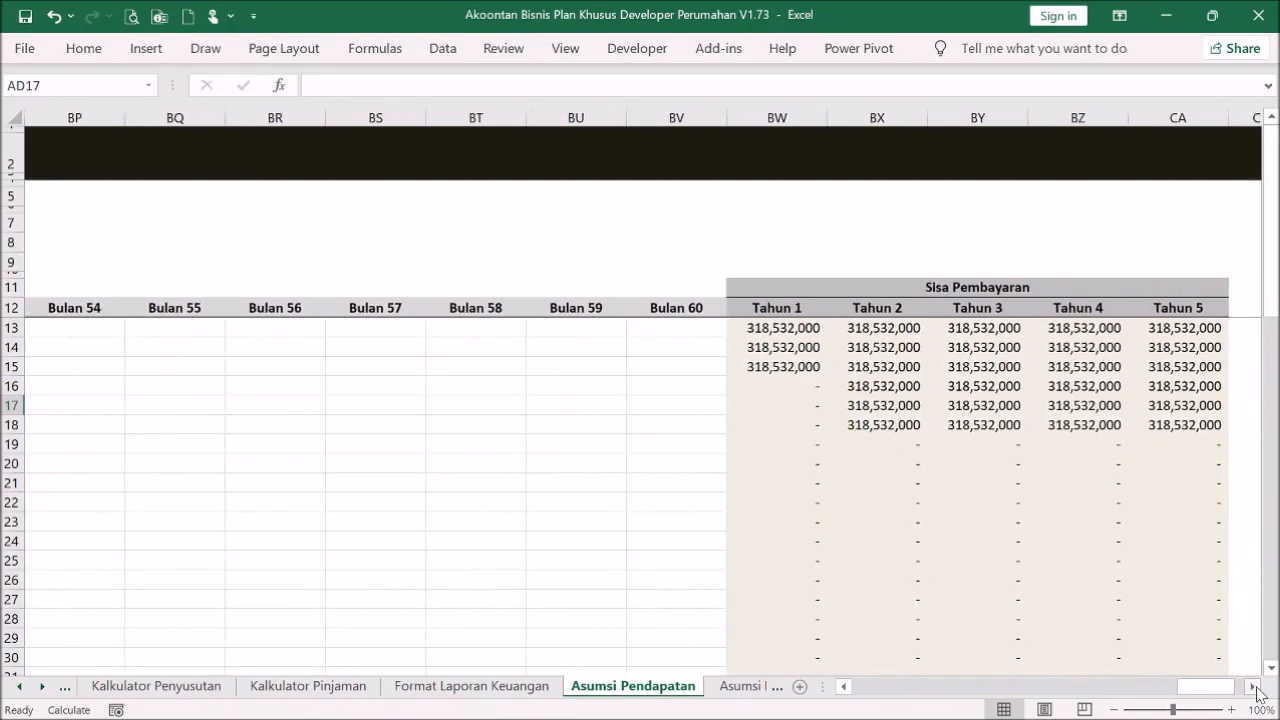
left_click_drag(777, 328, 789, 366)
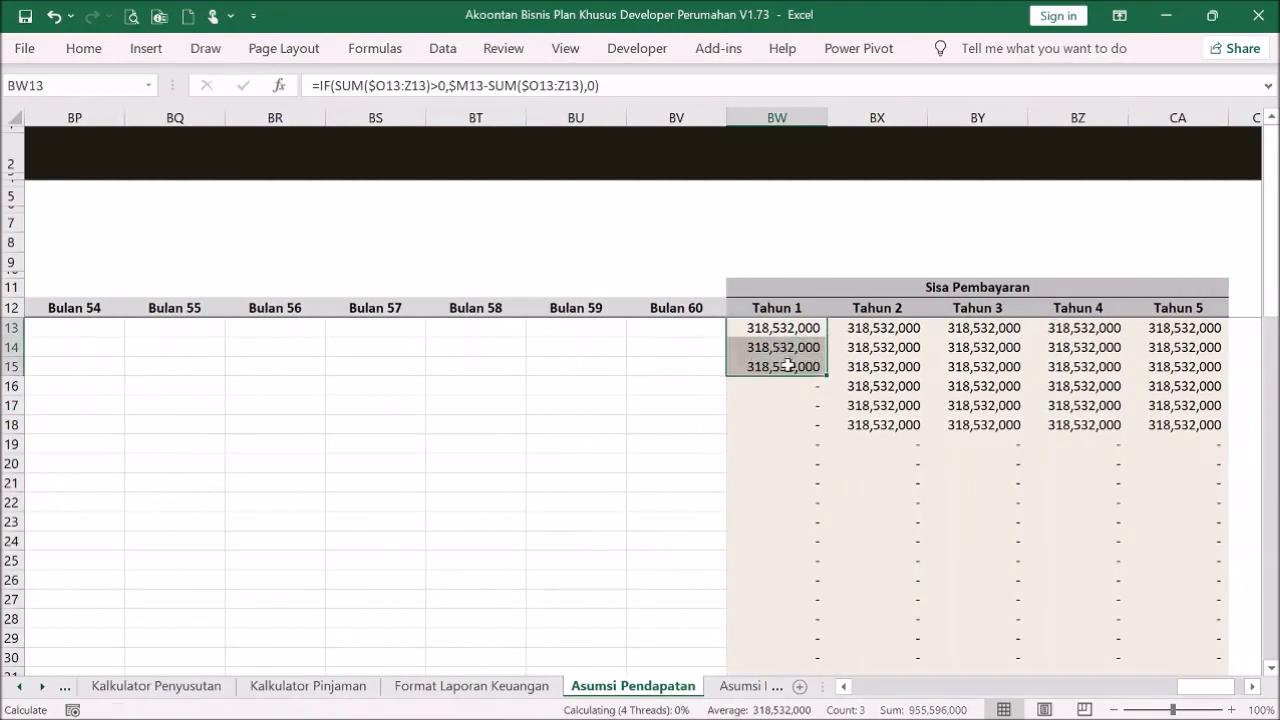
key("ctrl+c")
left_click_drag(1192, 688, 1016, 690)
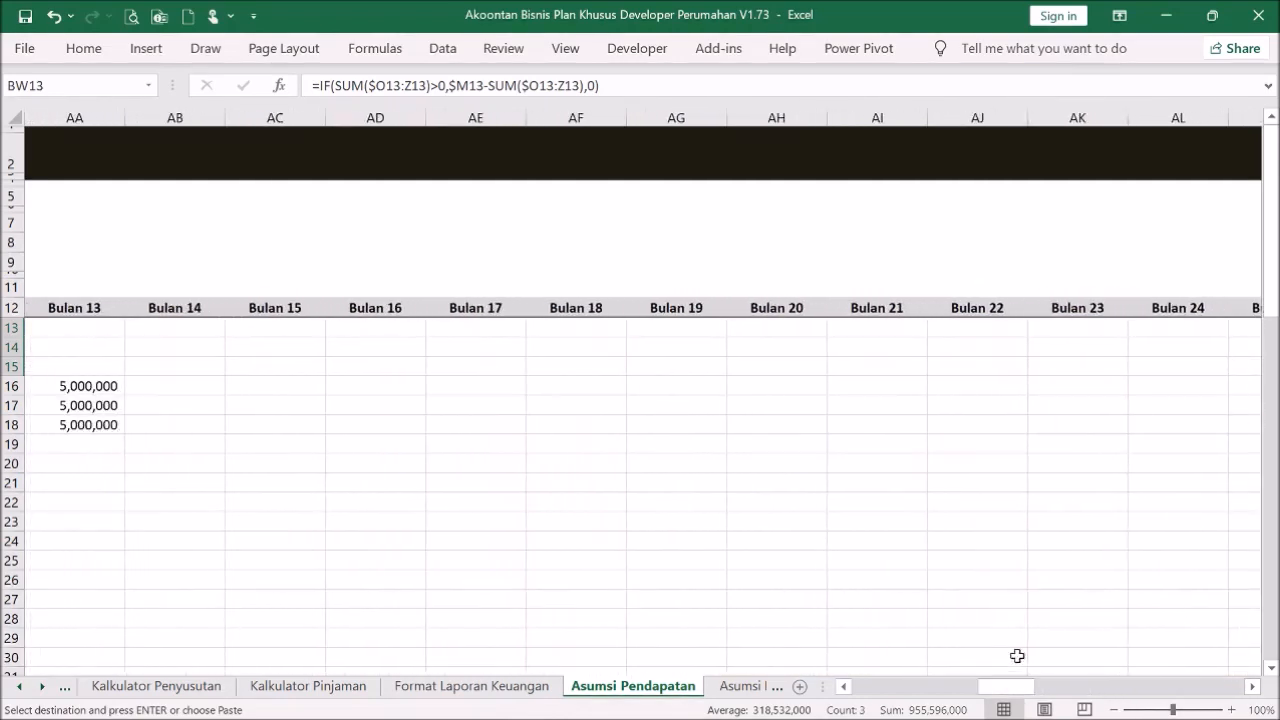
left_click(1153, 333)
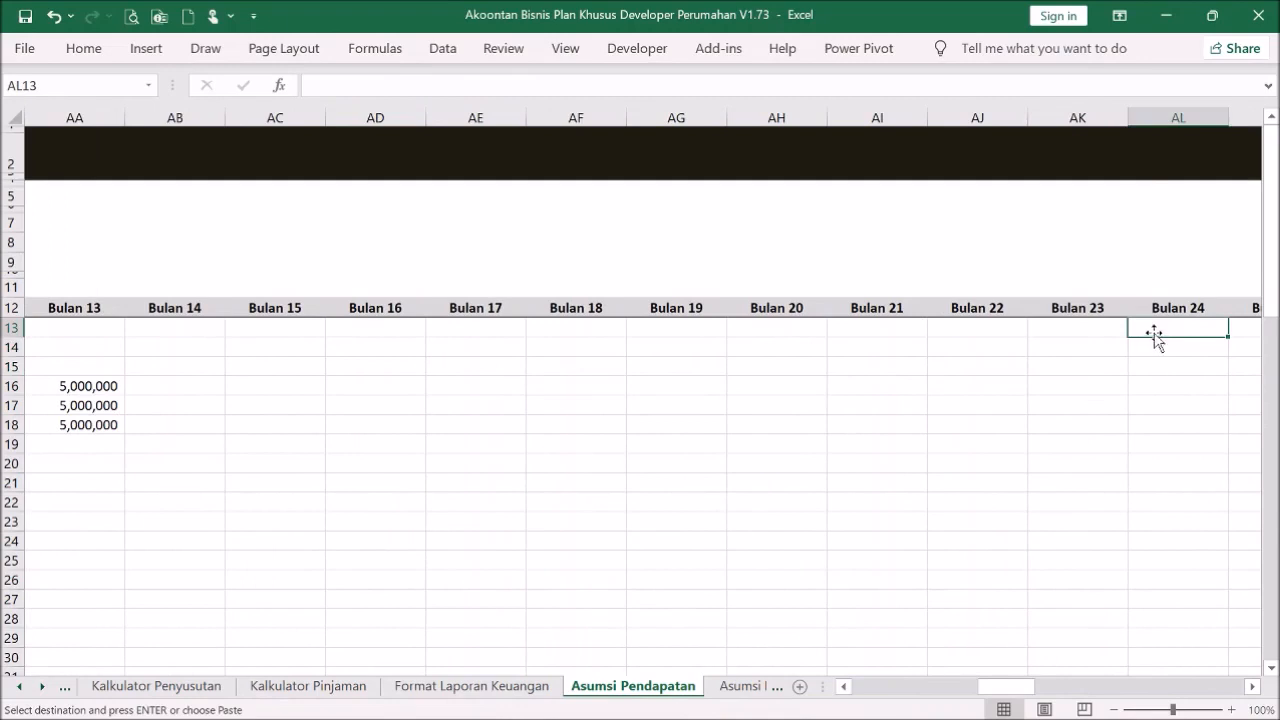
right_click(1154, 335)
left_click(1017, 278)
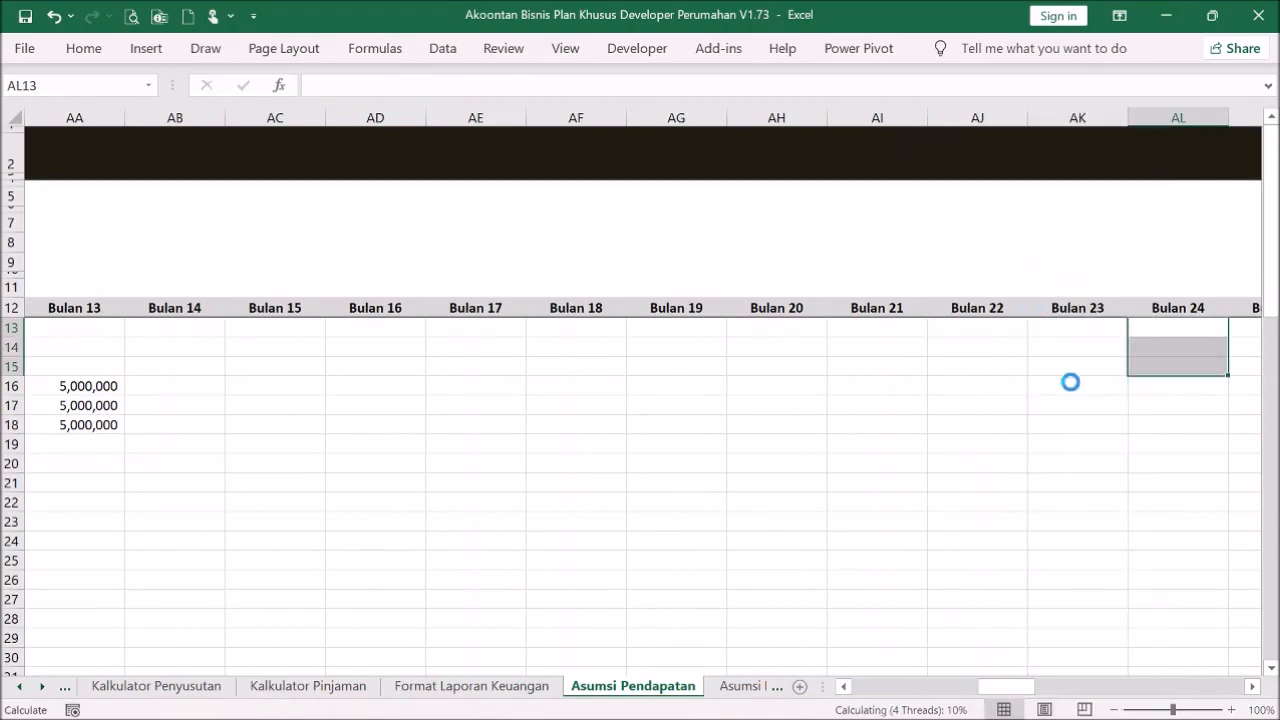
left_click(1109, 460)
- Select the Bulan 13 receipts of units 4 to 6, range AA16:AA18
left_click_drag(1016, 690, 998, 664)
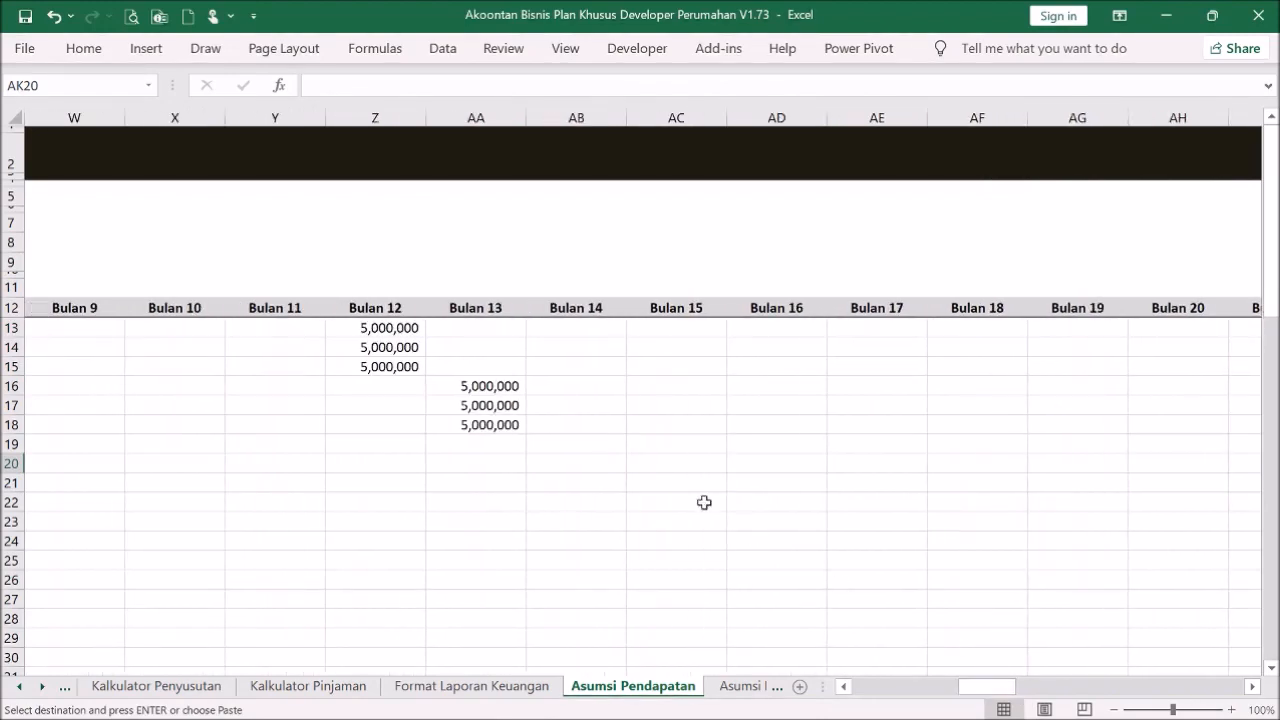
left_click_drag(506, 387, 505, 424)
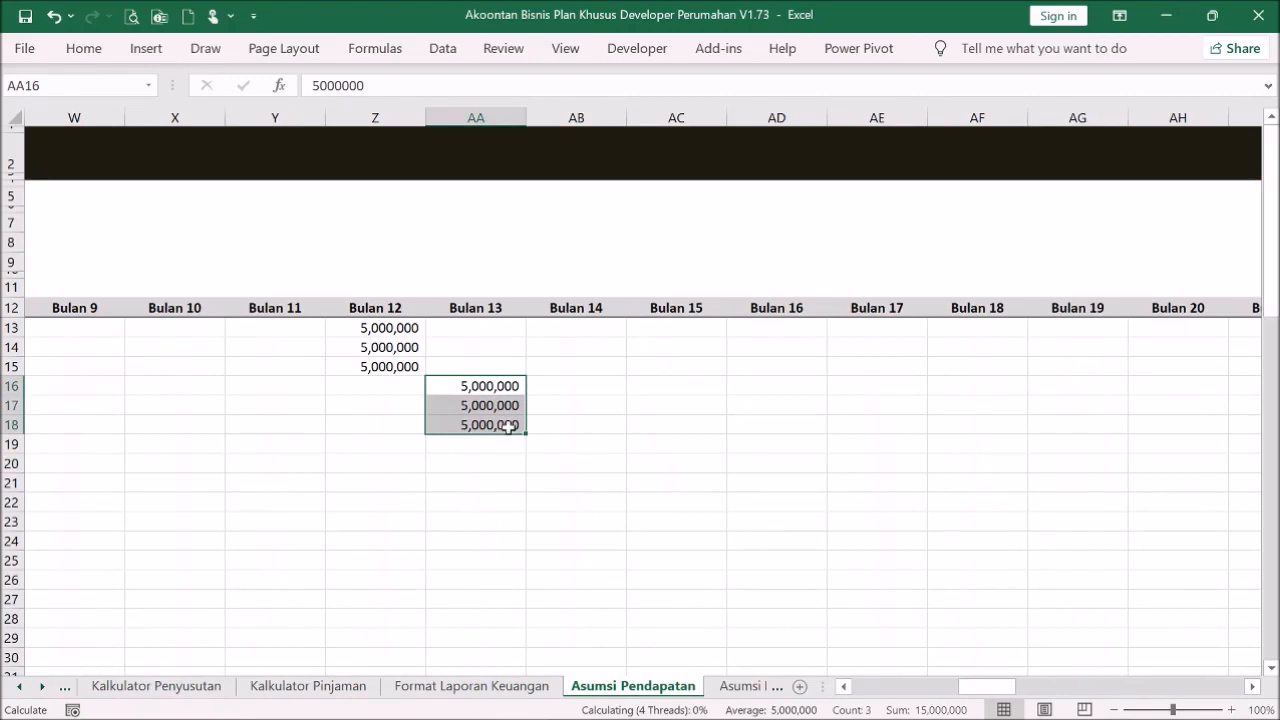
- Copy the three 5,000,000 payments from AA16:AA18 and paste them as values into Bulan 14, starting at AB19
key("ctrl+c")
left_click(612, 444)
right_click(612, 444)
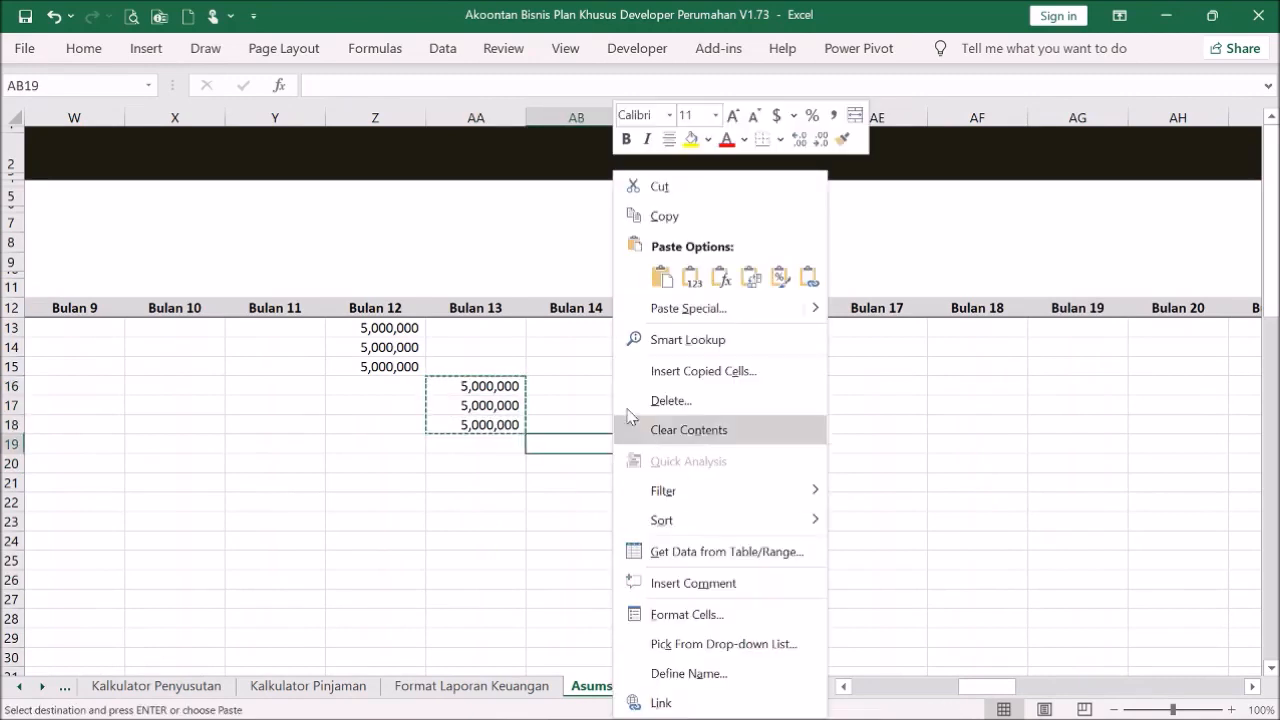
left_click(690, 277)
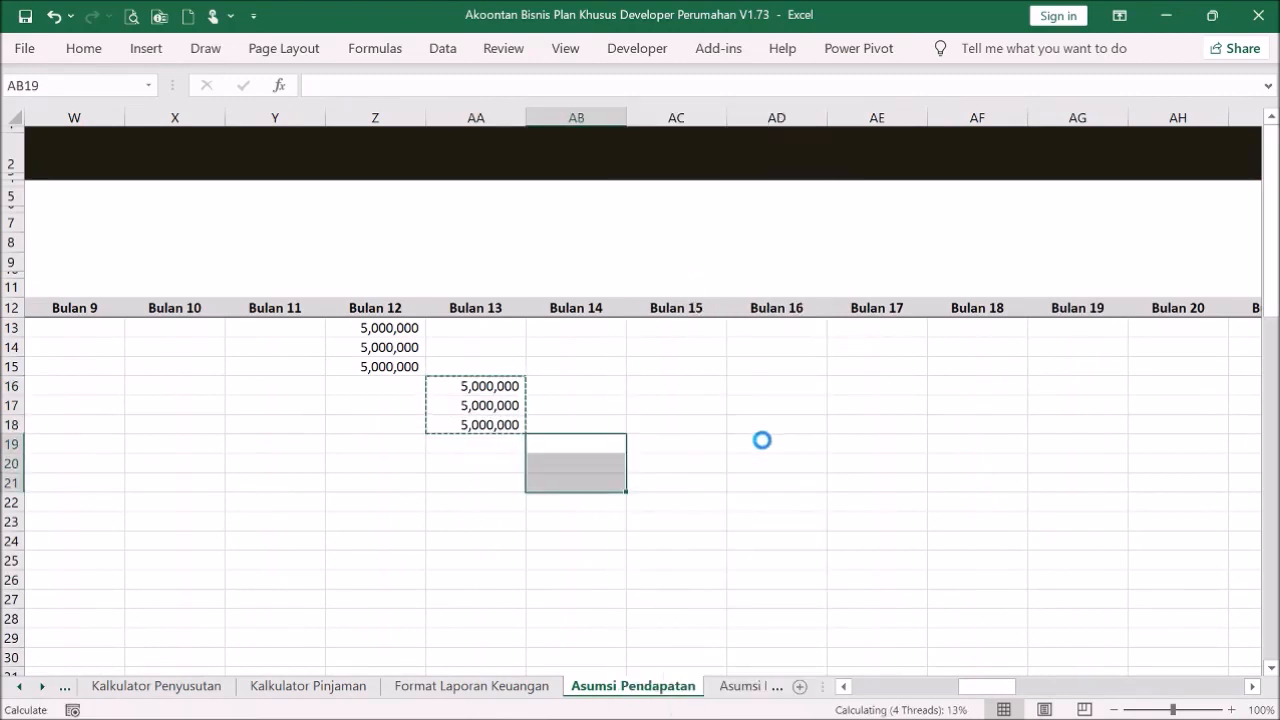
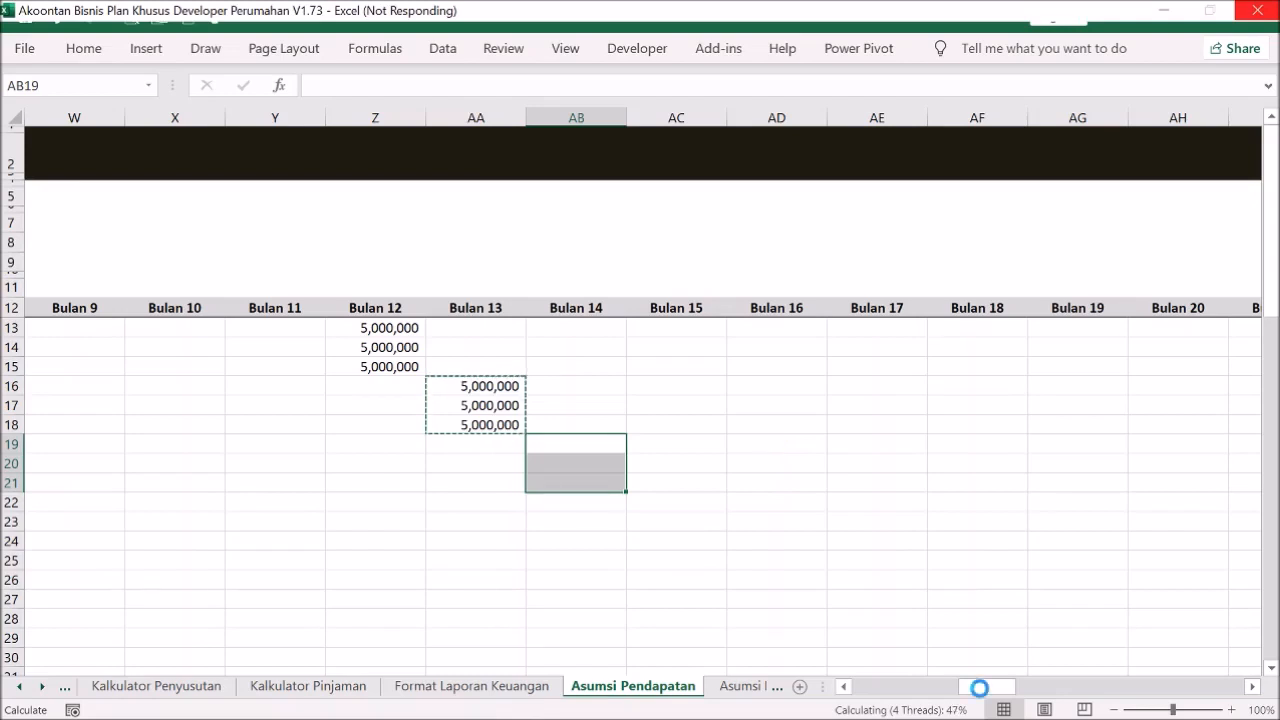
- Enter 20000000 in AC19 and fill it down to row 21 and across through Bulan 24 in column AL
left_click_drag(982, 688, 1011, 689)
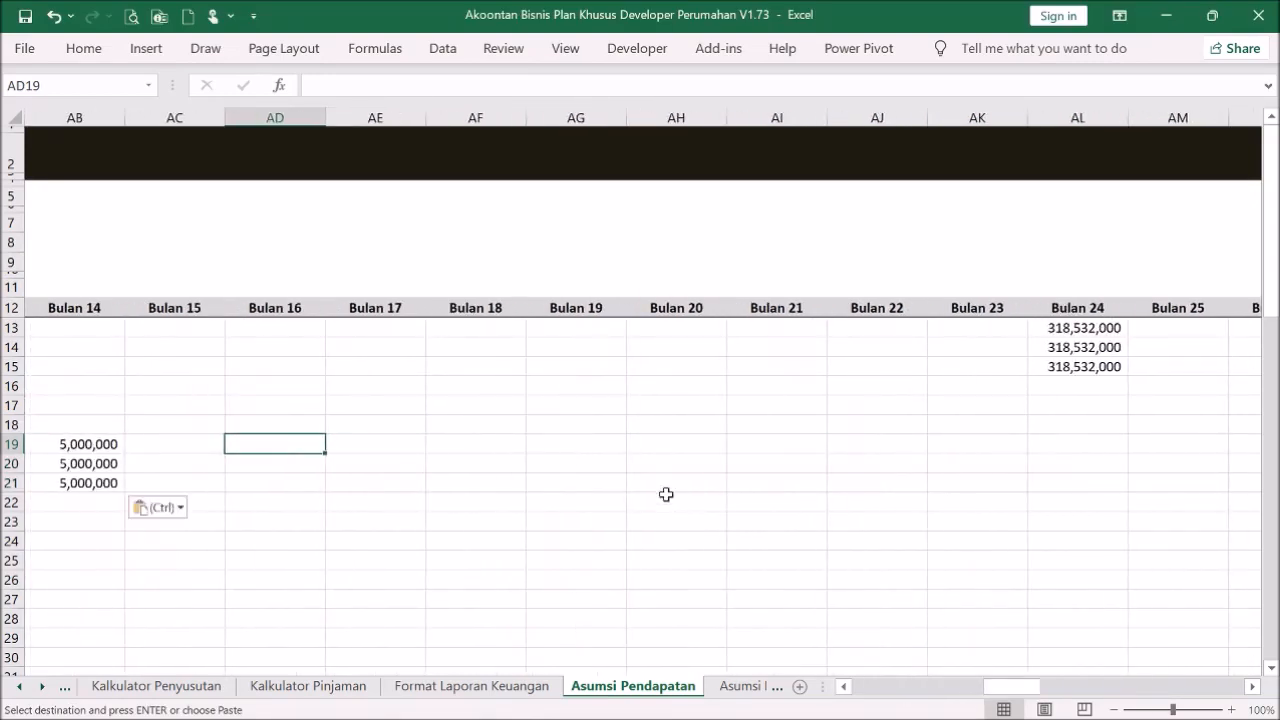
key("ctrl+v")
left_click(204, 444)
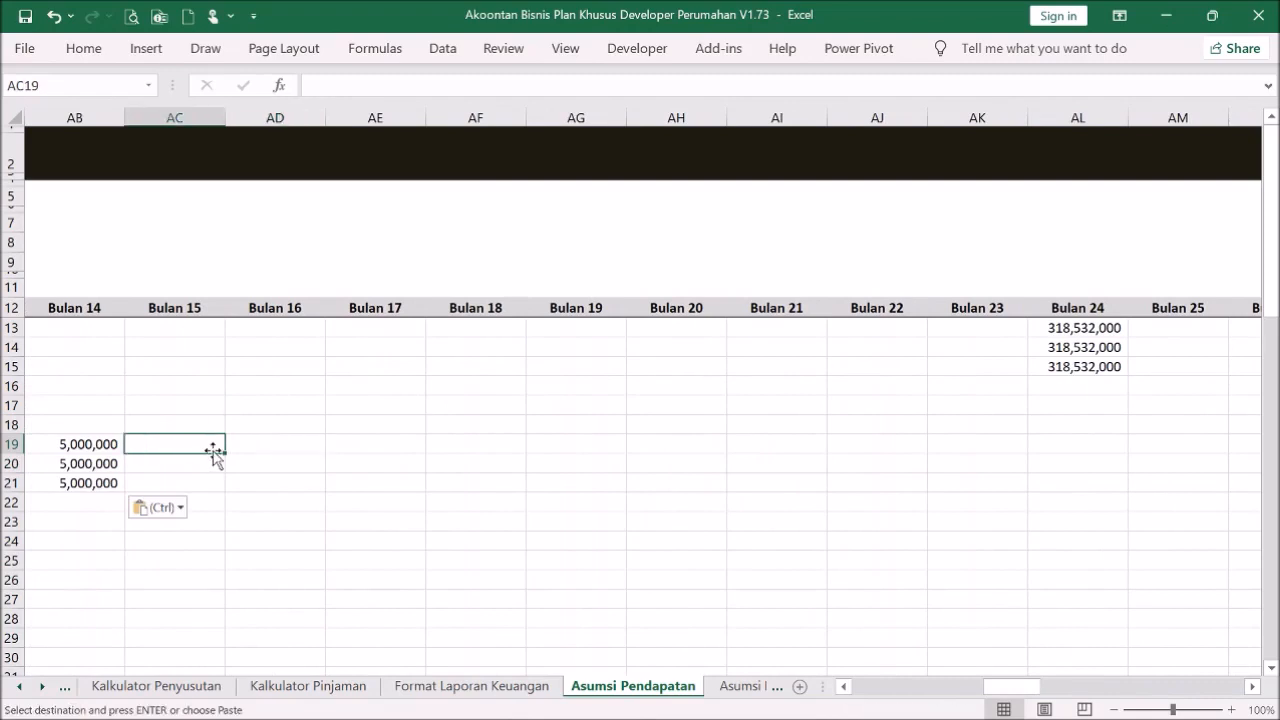
type("20000000")
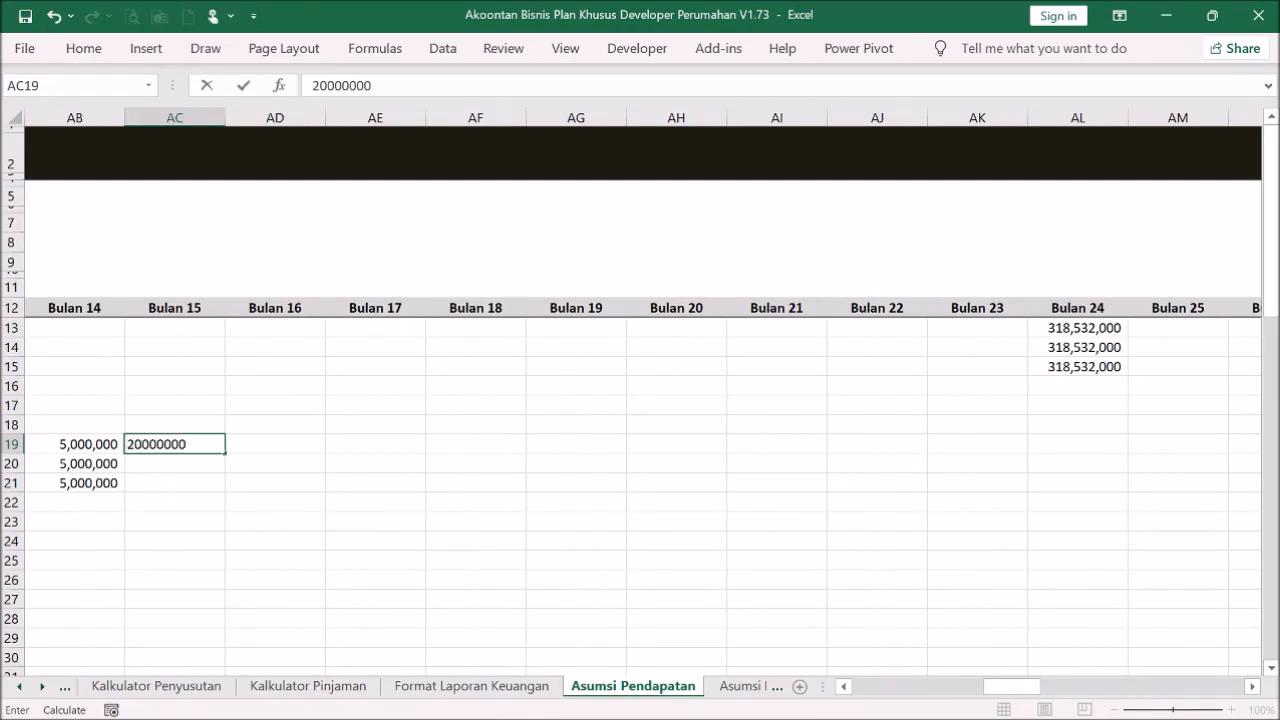
key("Return")
left_click(200, 444)
left_click_drag(225, 453, 222, 496)
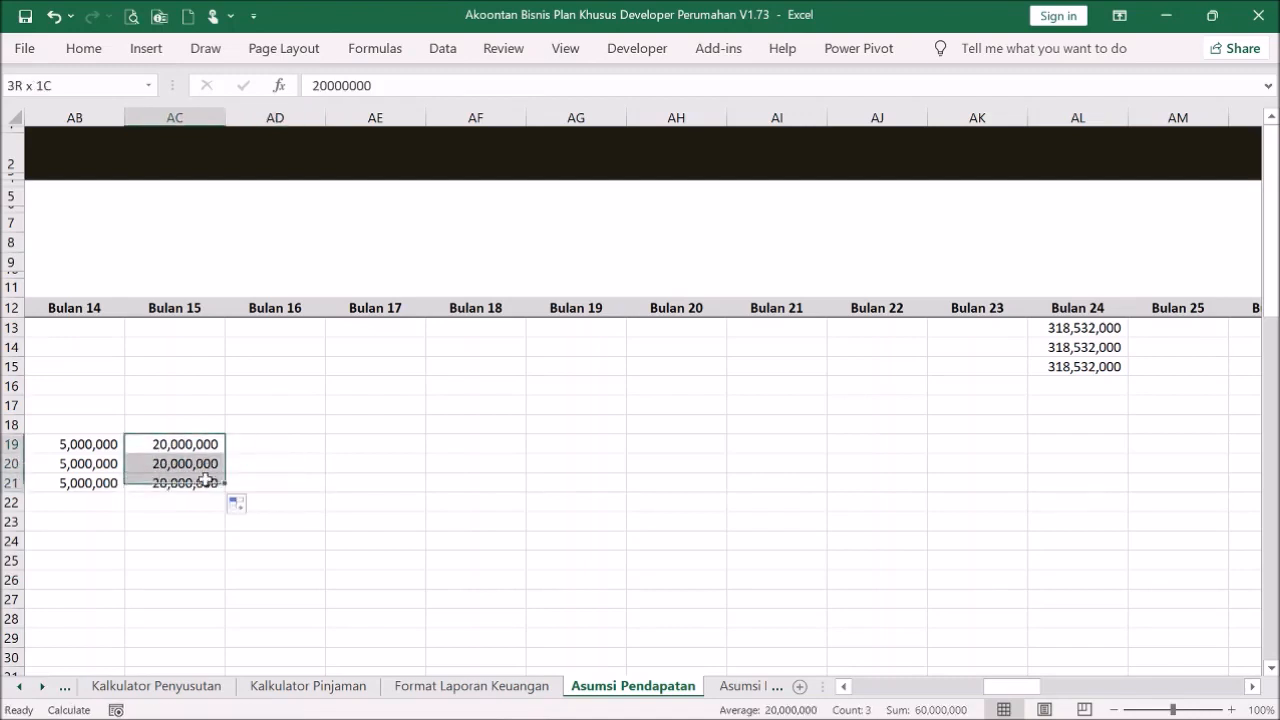
left_click_drag(222, 494, 1077, 506)
left_click(1055, 558)
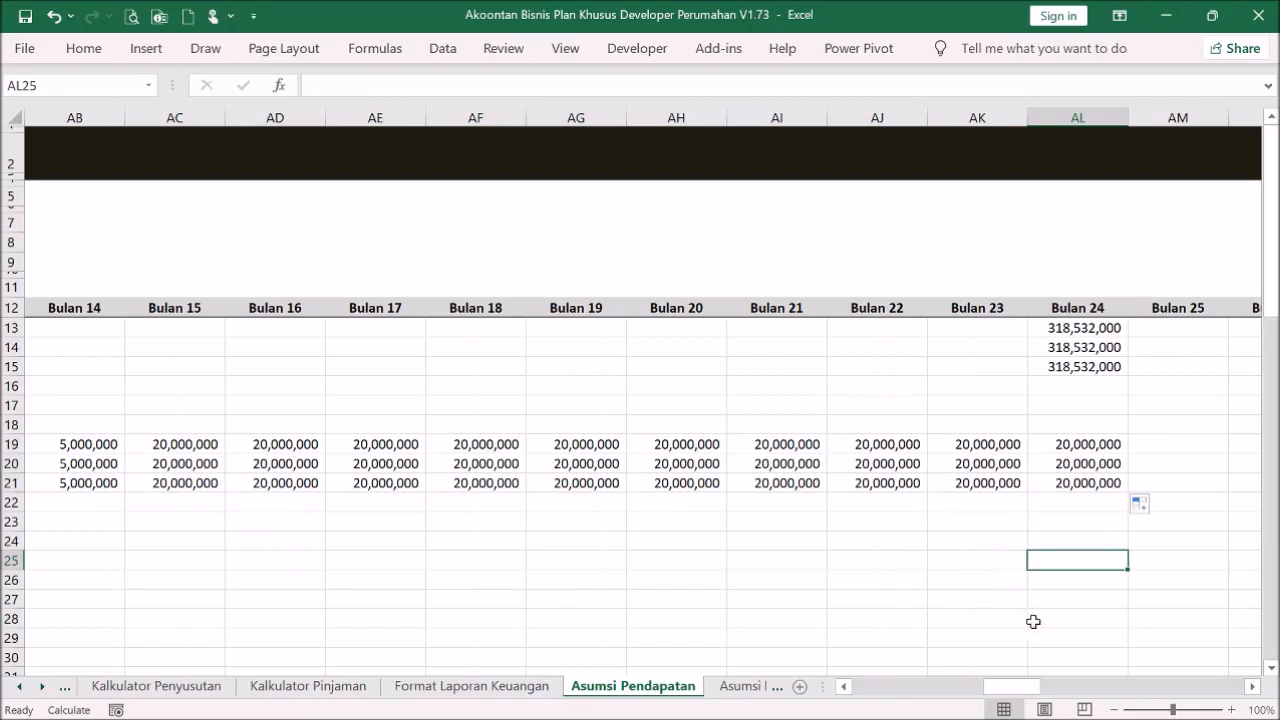
- Check the Tahun 2 Sisa Pembayaran for rows 19 to 21 and extend their 20,000,000 instalments from Bulan 24 through Bulan 29
scroll(1070, 697, "right", 1)
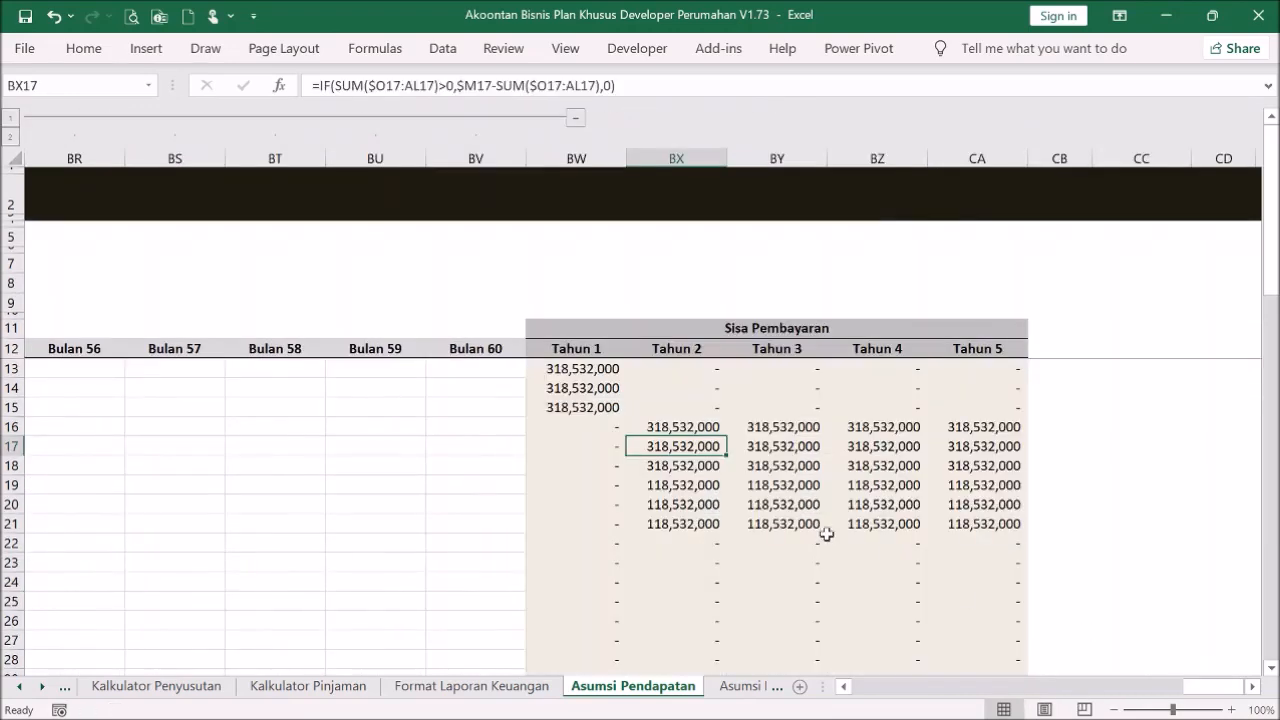
left_click_drag(660, 486, 667, 523)
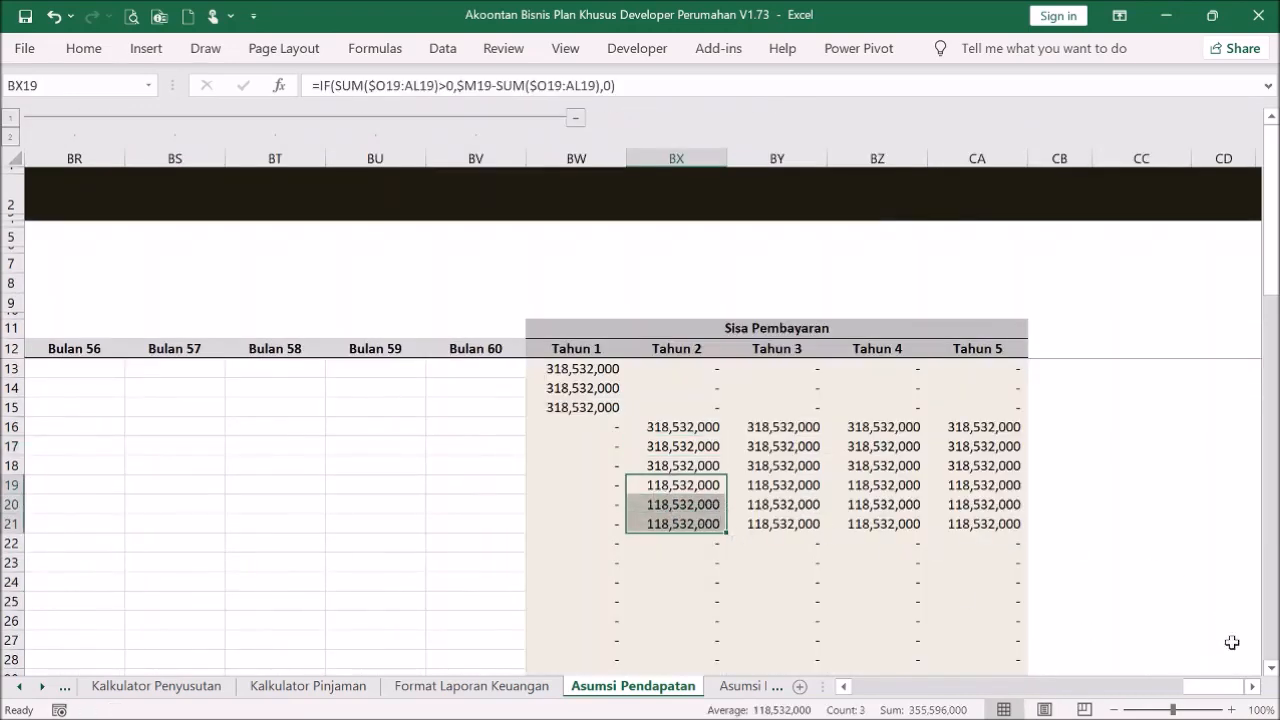
left_click_drag(1200, 690, 1046, 680)
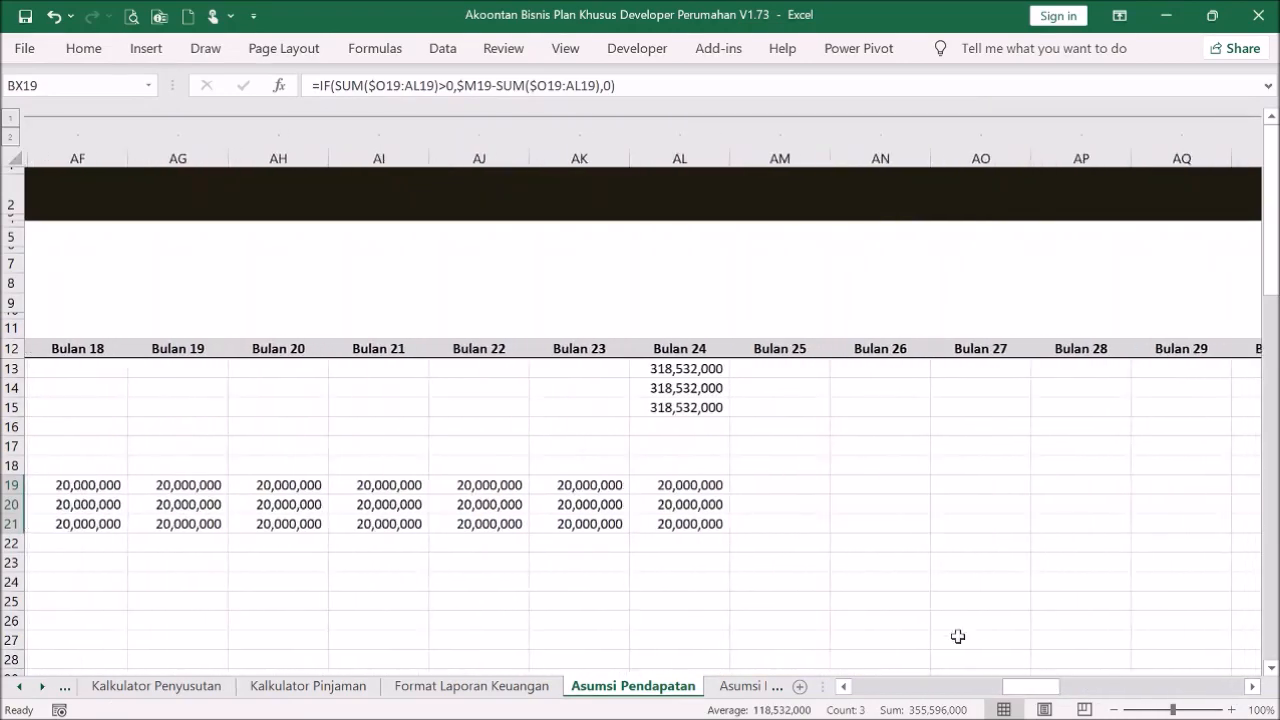
left_click(699, 486)
left_click_drag(699, 486, 1186, 525)
left_click(1181, 564)
- Check the Tahun 3 Sisa Pembayaran for rows 19 to 21 and set their Bulan 14 payments in AB19:AB21 to 23532000
left_click_drag(1035, 686, 1215, 686)
left_click_drag(795, 484, 783, 523)
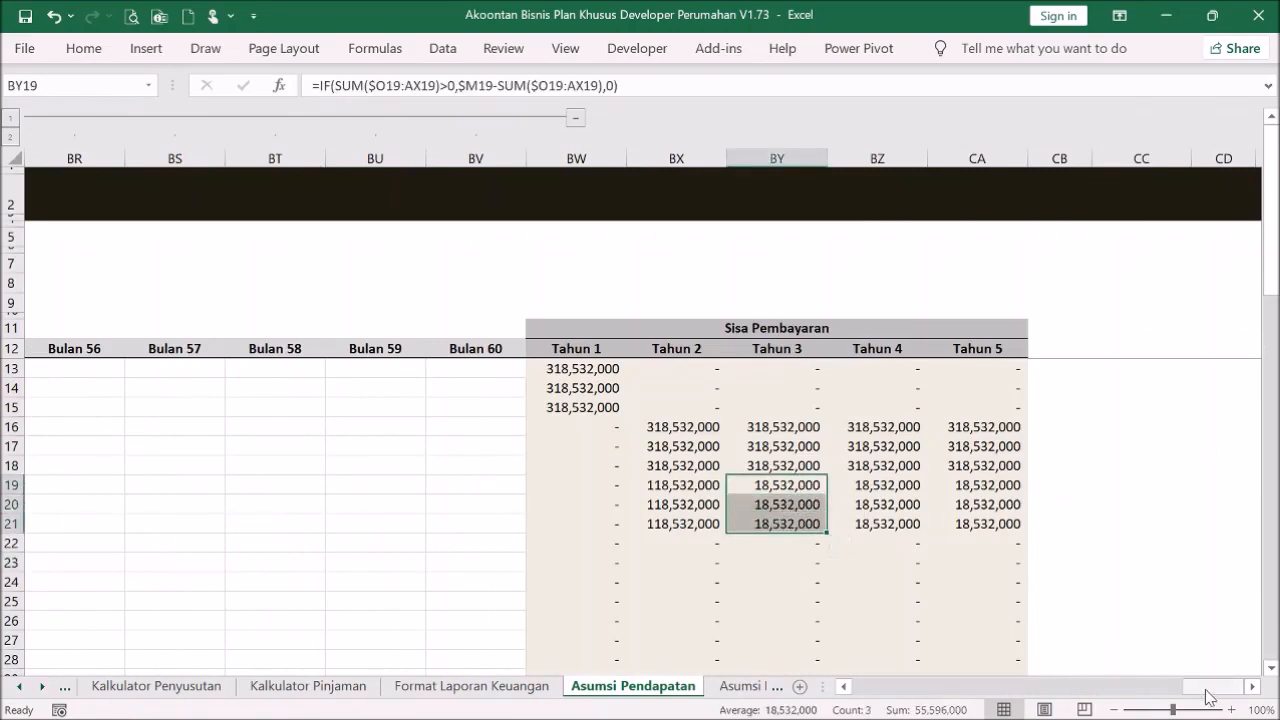
left_click_drag(1206, 689, 991, 489)
left_click(990, 487)
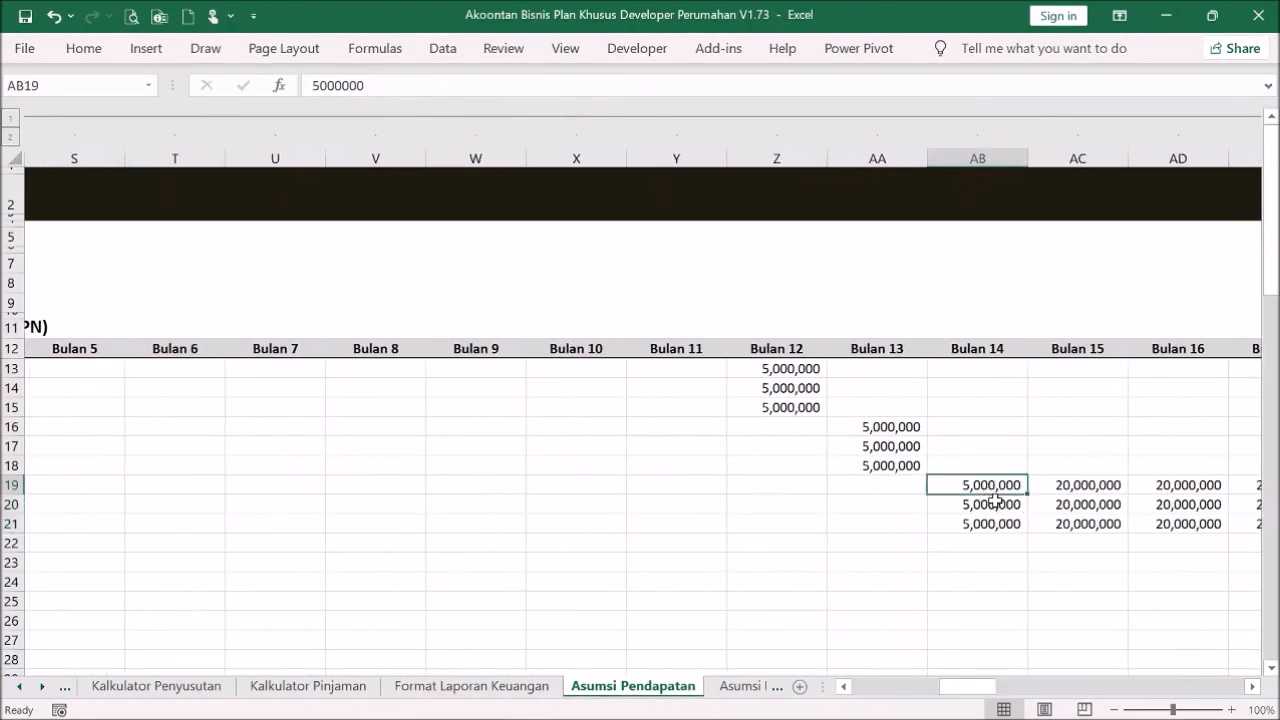
type("23532000")
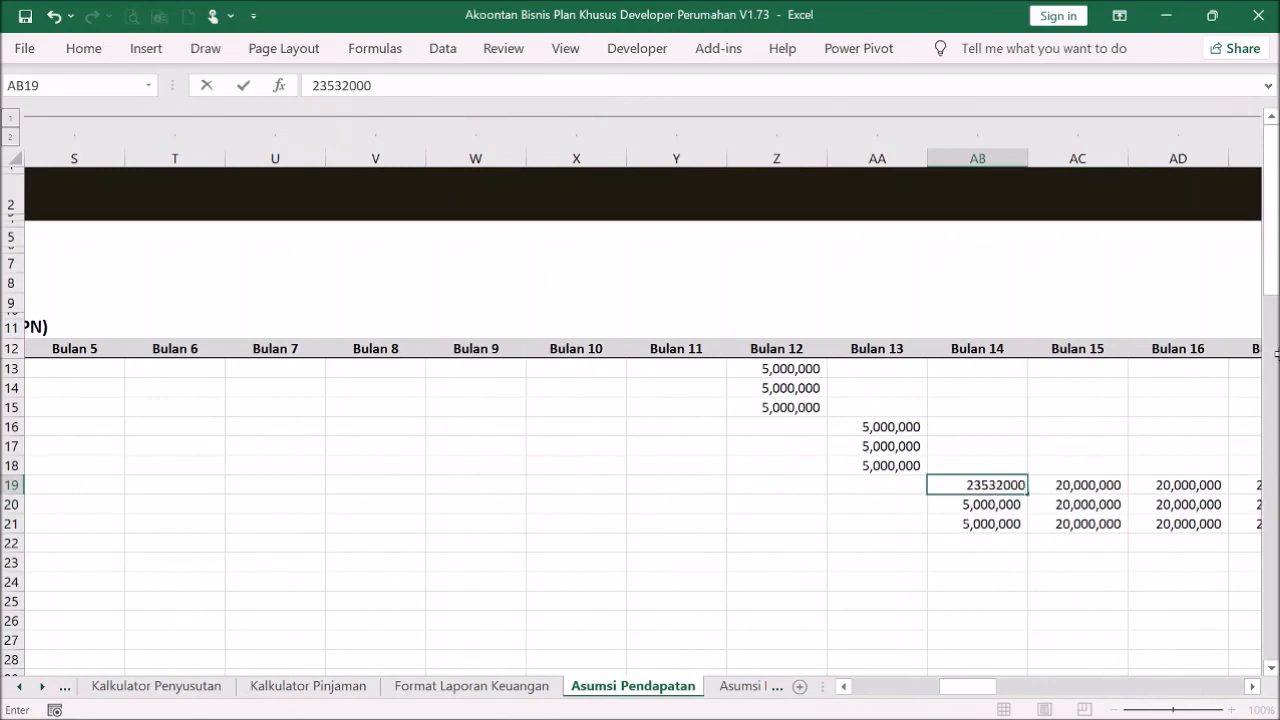
left_click(1060, 505)
left_click(977, 486)
left_click_drag(1027, 494, 1020, 528)
left_click(1012, 586)
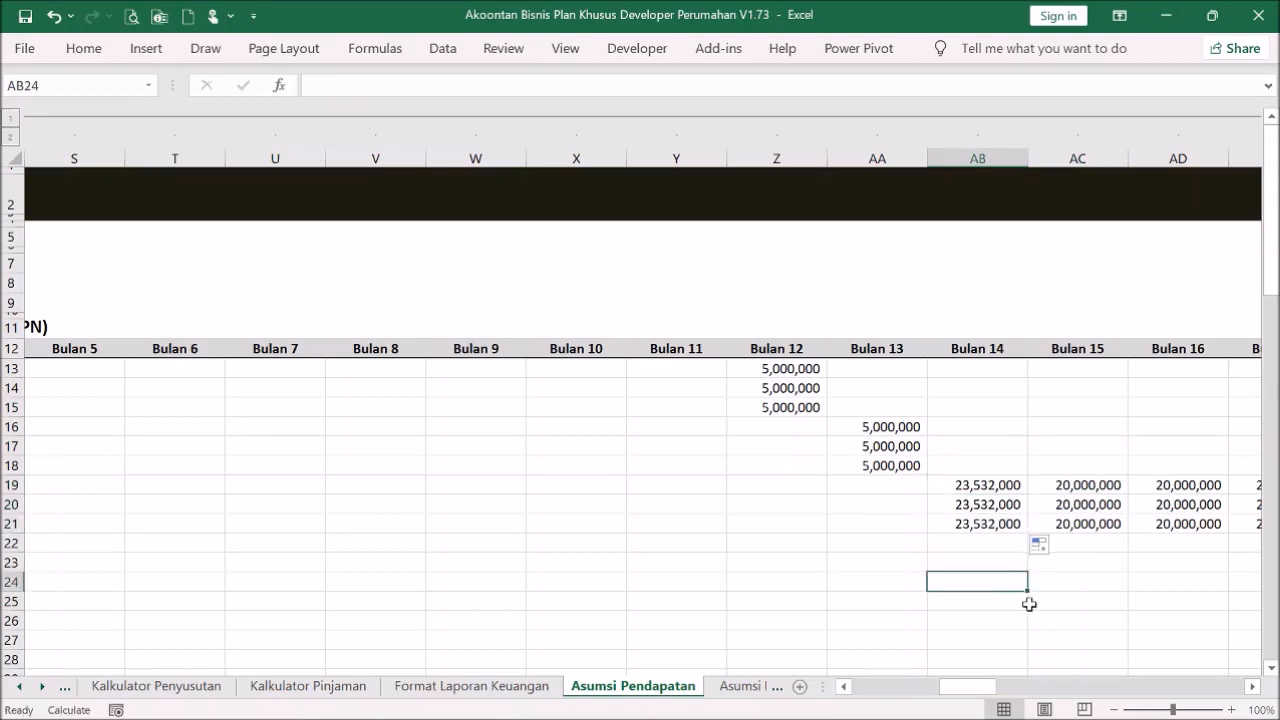
- Collapse the monthly columns, check the Sisa Pembayaran of rows 19 to 21 for Tahun 3, and expand the columns again
left_click_drag(985, 687, 872, 670)
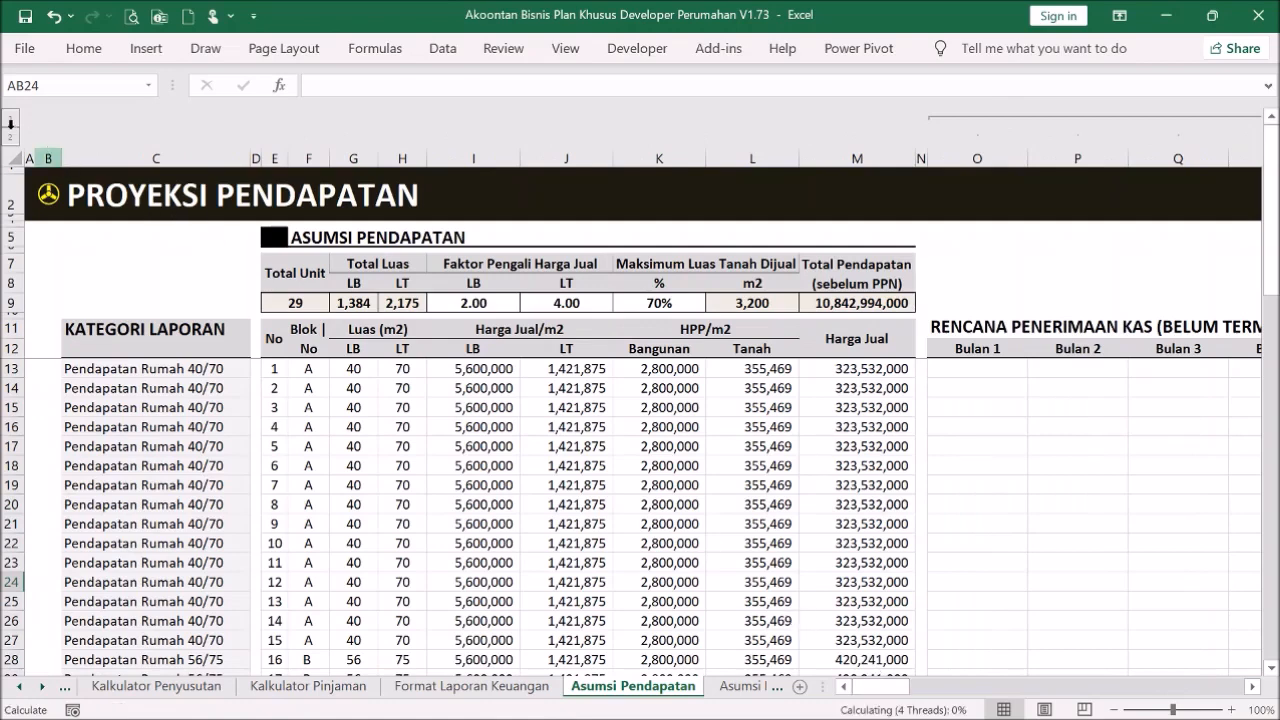
left_click(13, 118)
scroll(955, 646, "right", 3)
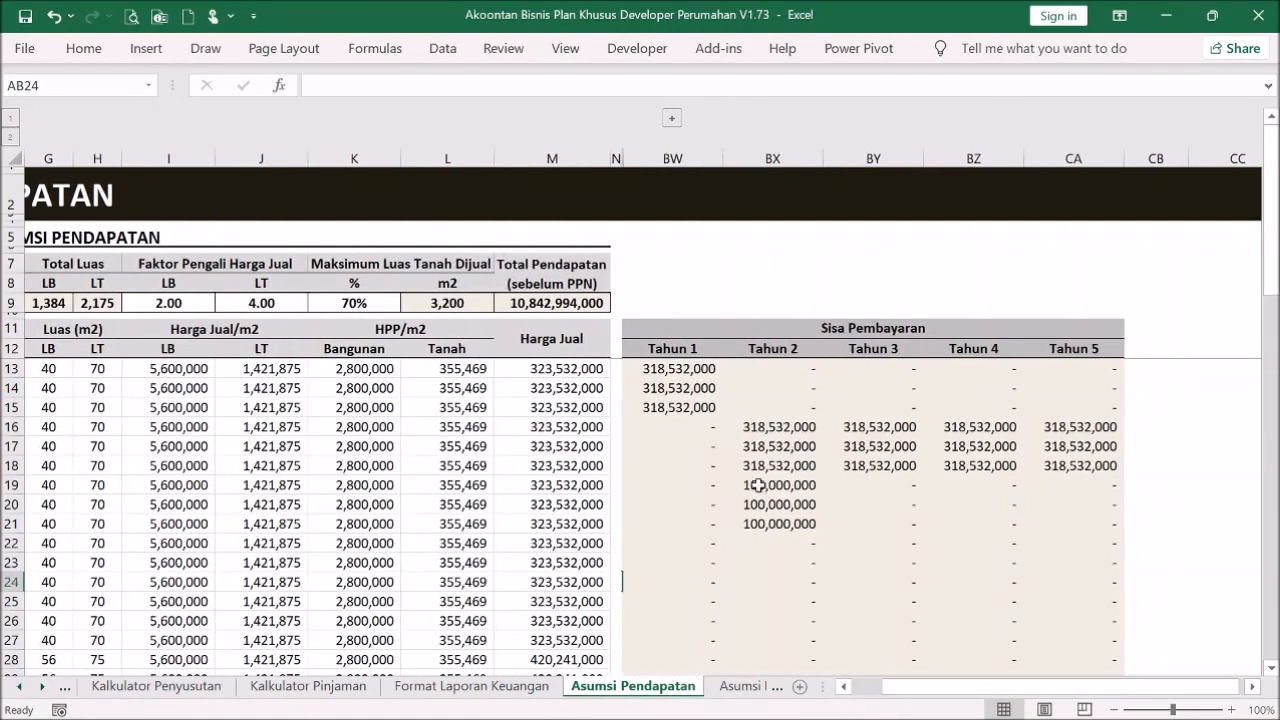
left_click_drag(900, 481, 878, 527)
scroll(997, 690, "left", 3)
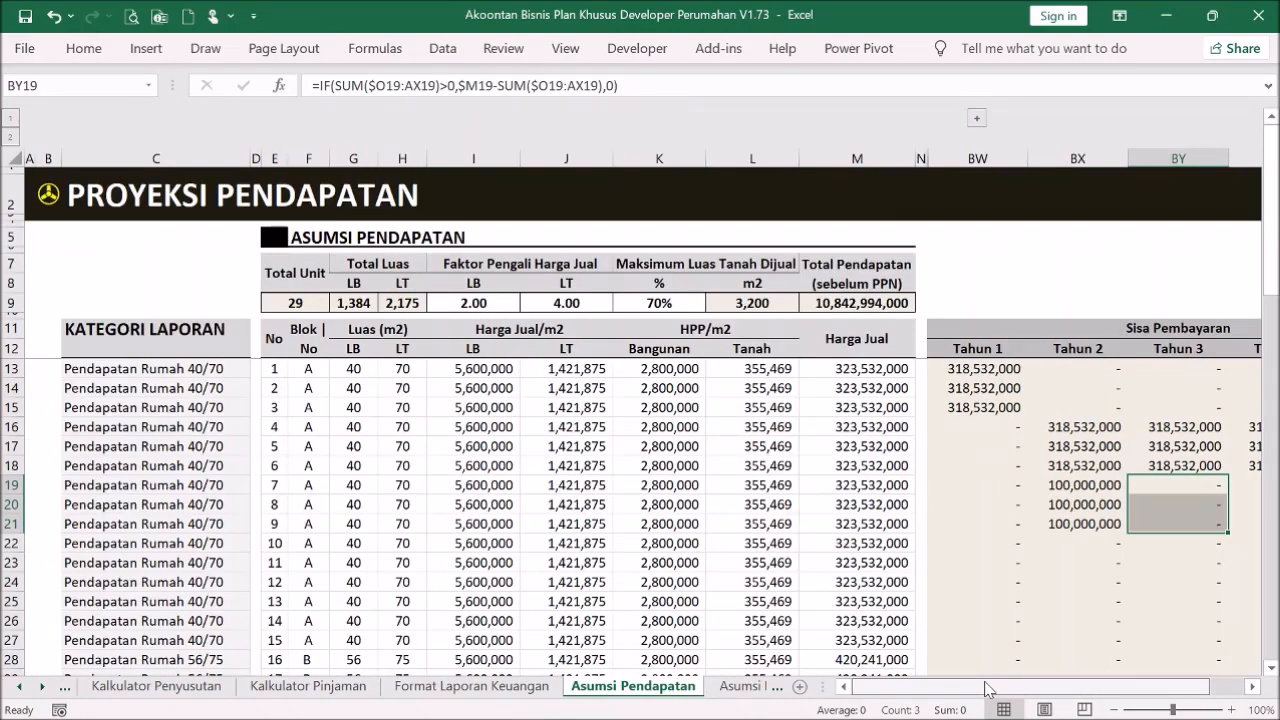
left_click(12, 138)
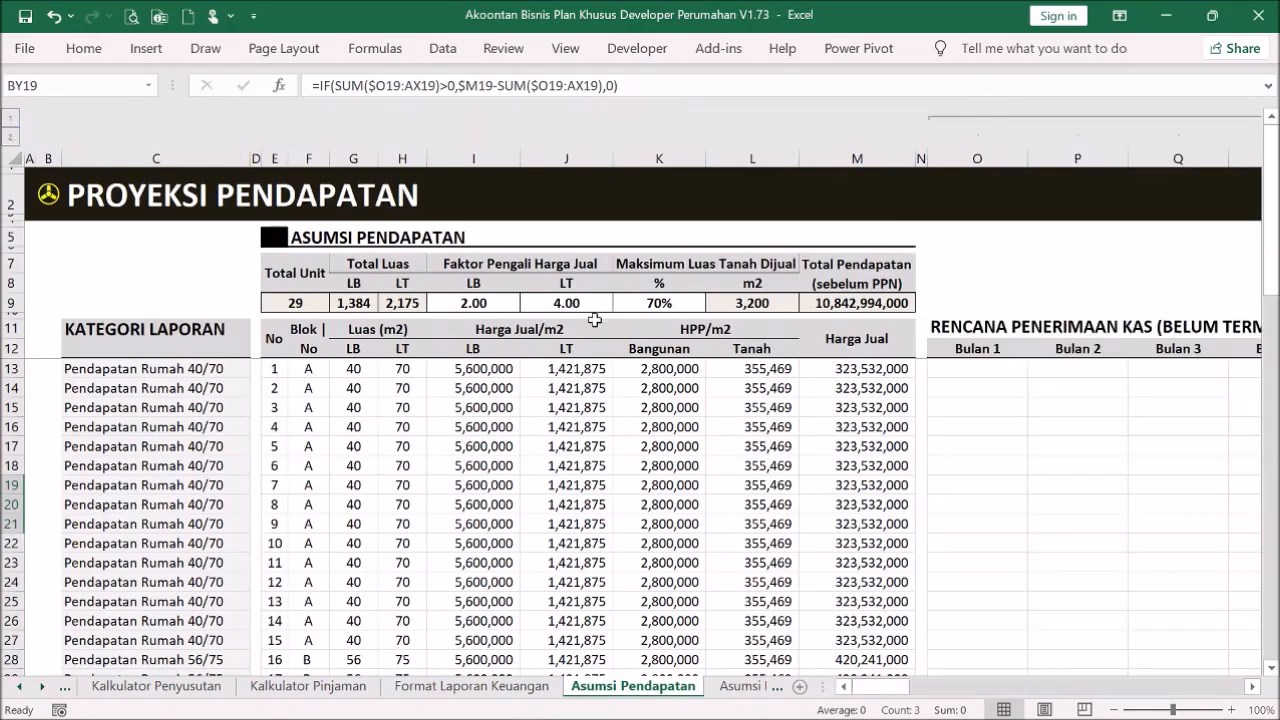
- Copy the 318,532,000 payment from AL15 into AL16:AL18 under Bulan 24
left_click(876, 368)
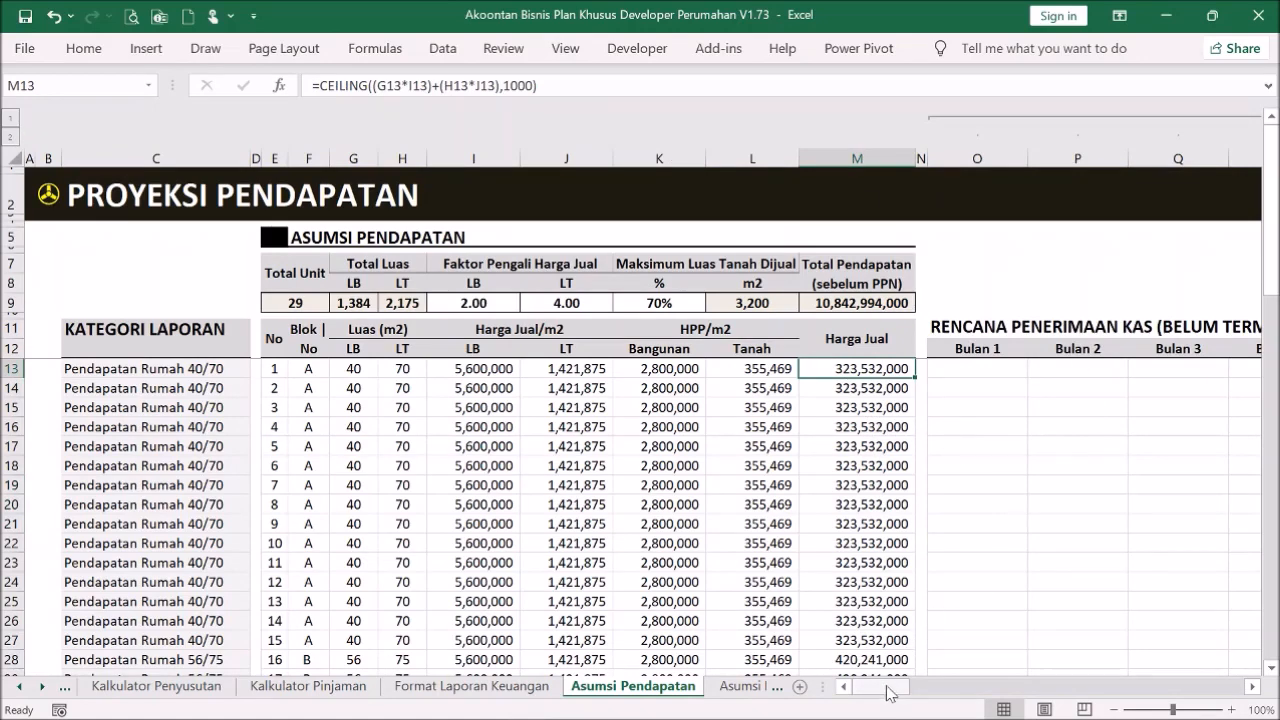
left_click_drag(897, 689, 914, 692)
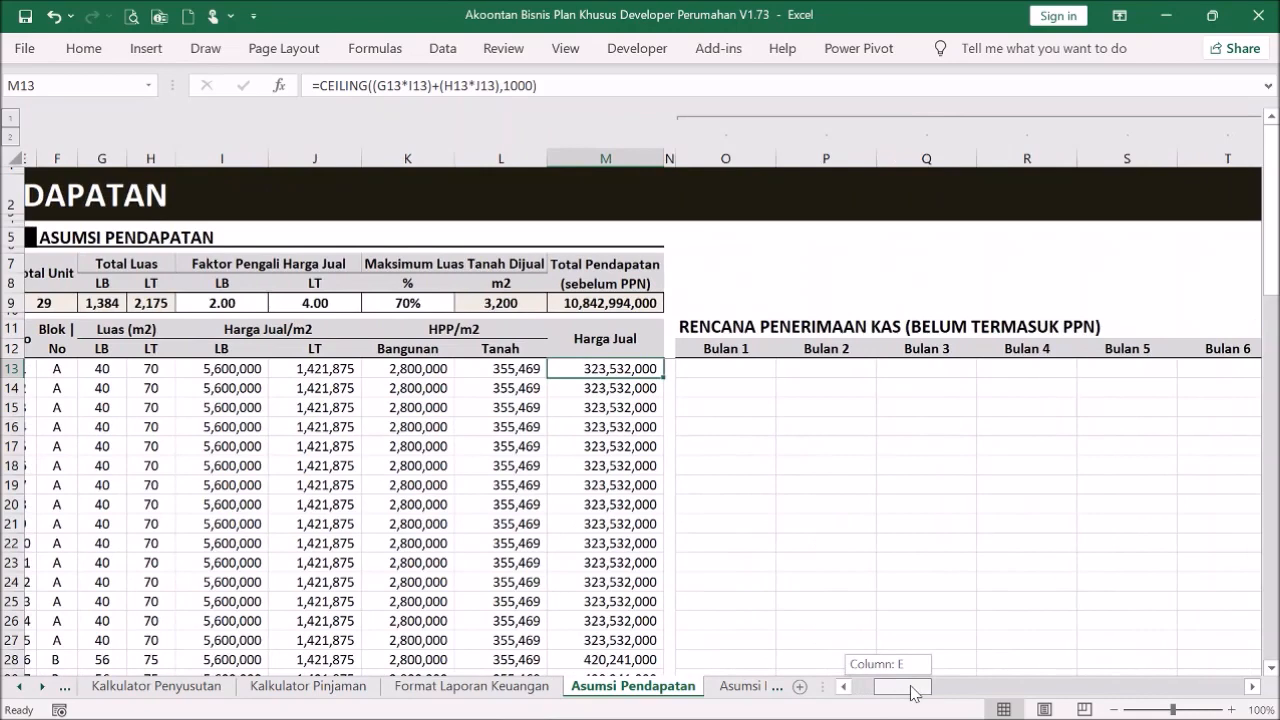
left_click_drag(914, 692, 1057, 702)
left_click(810, 403)
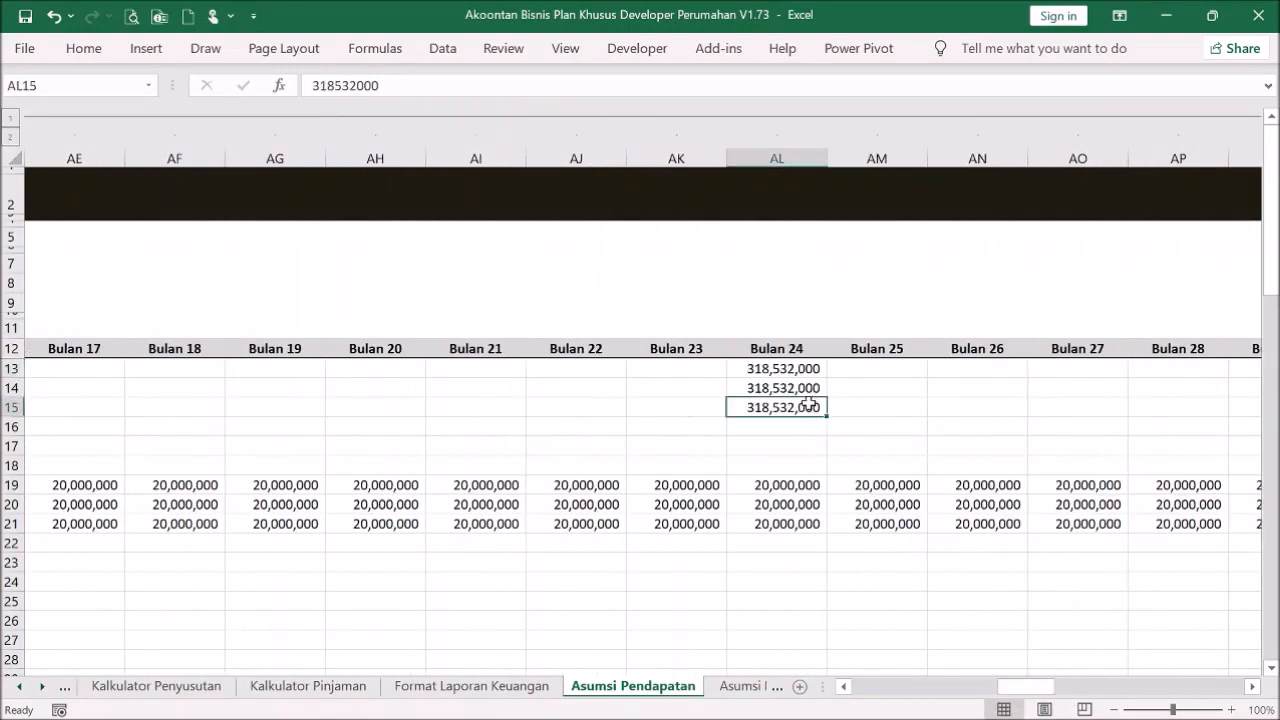
key("ctrl+c")
left_click_drag(808, 426, 811, 466)
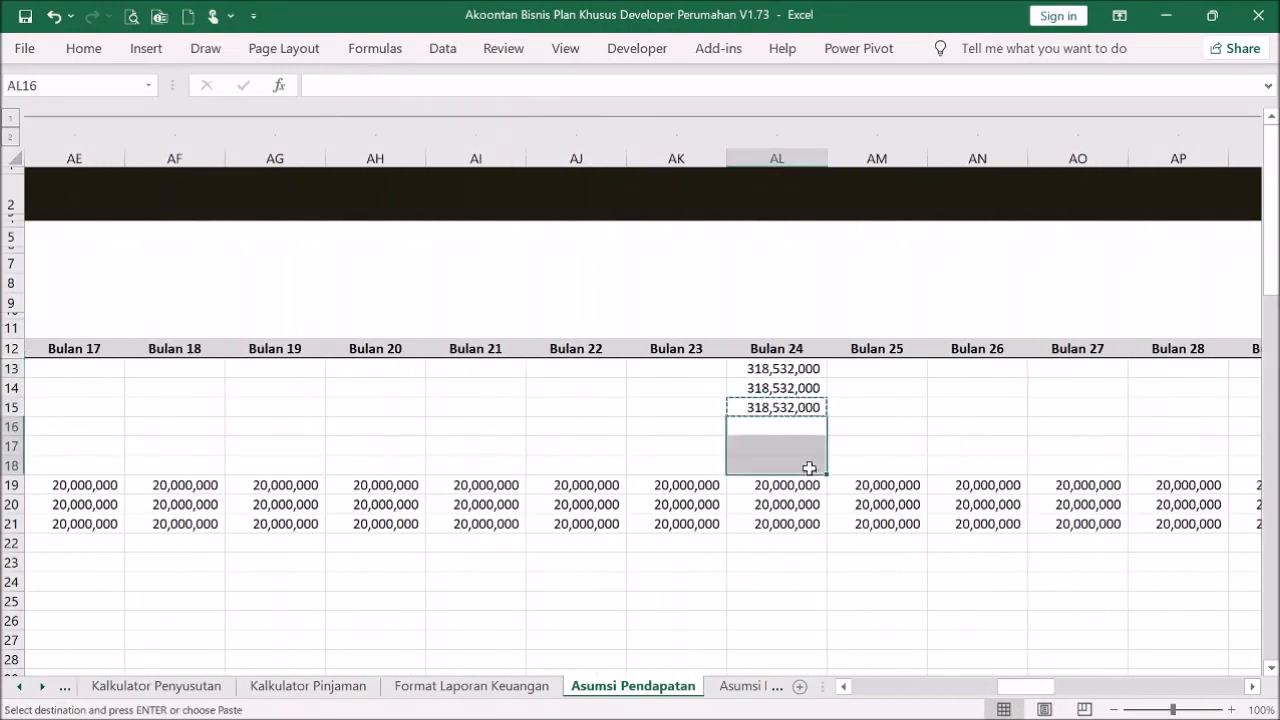
key("ctrl+v")
- Copy the Harga Jual amounts from M22 down through the remaining units and paste them as values into Bulan 25, starting at AM22
left_click_drag(1037, 686, 878, 686)
left_click(815, 541)
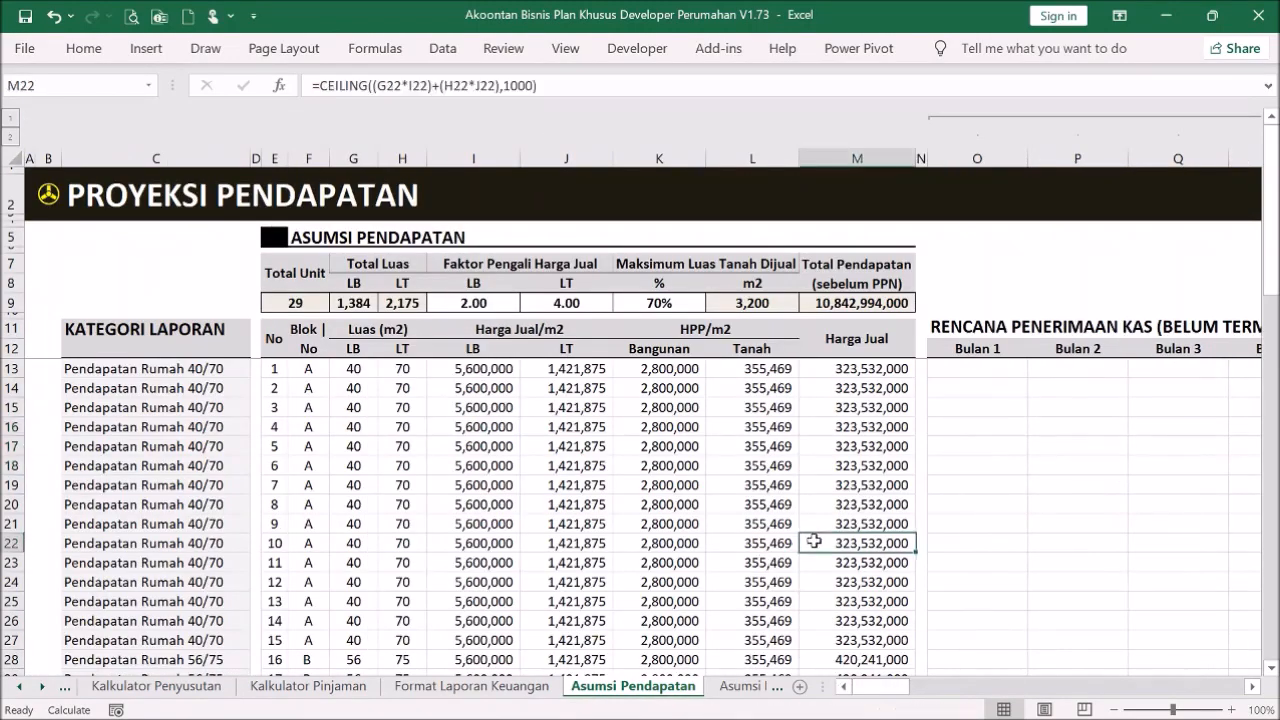
scroll(875, 570, "down", 3)
scroll(877, 573, "down", 3)
left_click(877, 566, "shift")
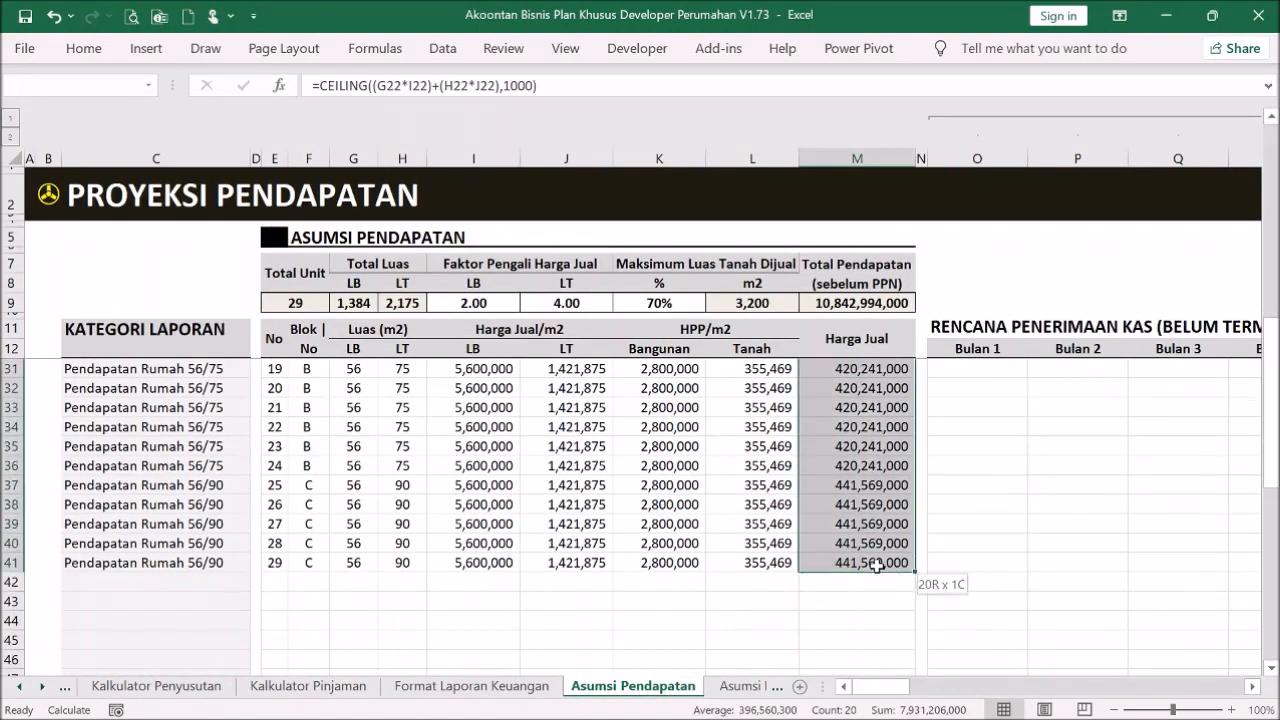
key("shift+Up")
key("ctrl+c")
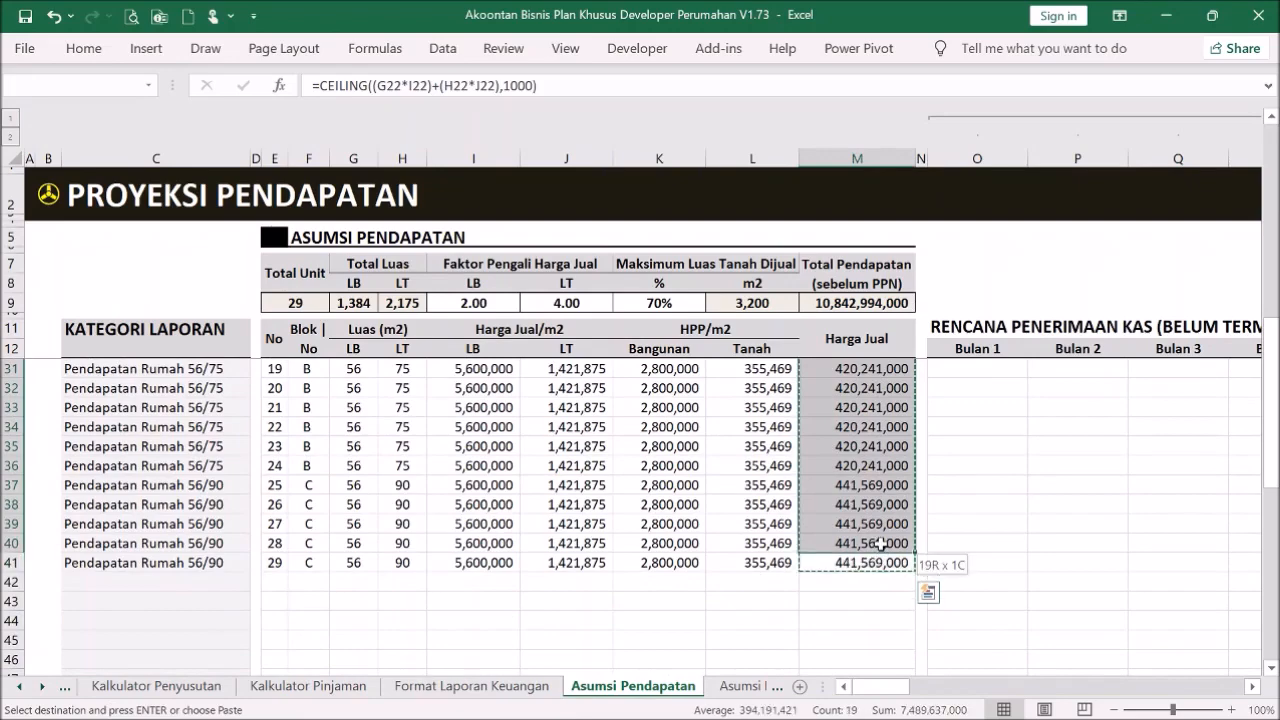
scroll(1000, 530, "up", 5)
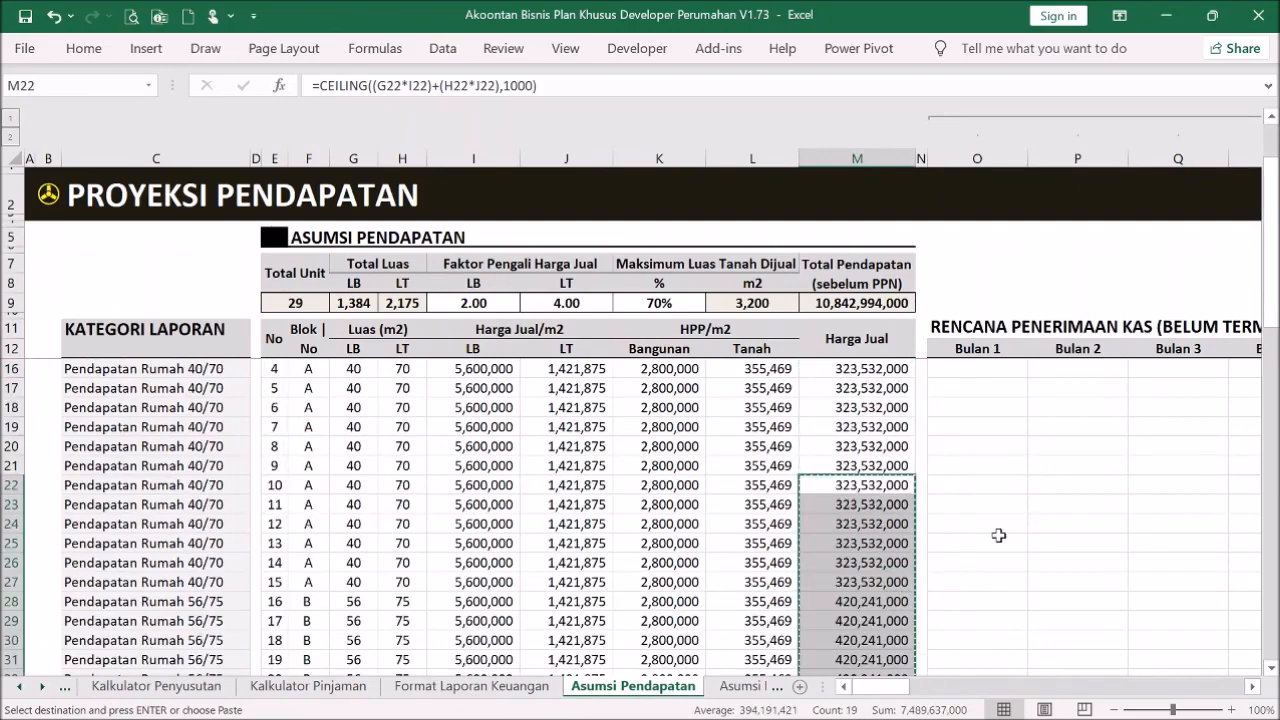
left_click_drag(880, 686, 1045, 703)
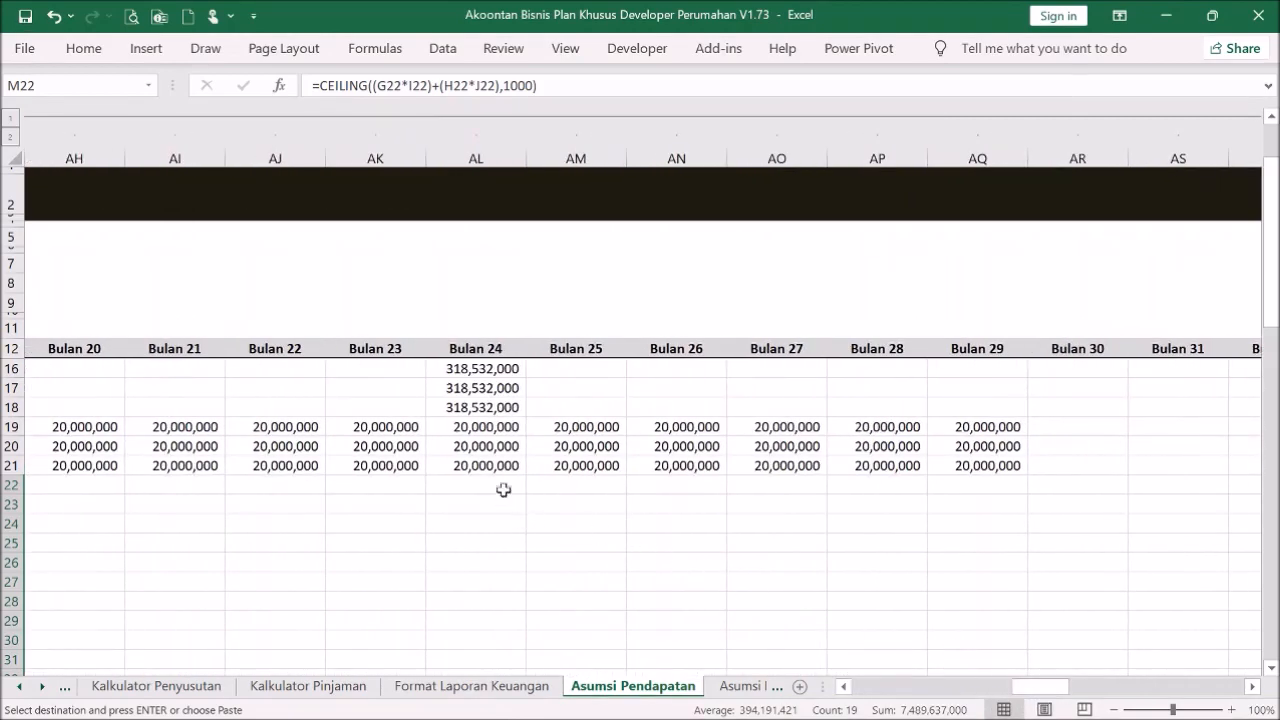
left_click(580, 484)
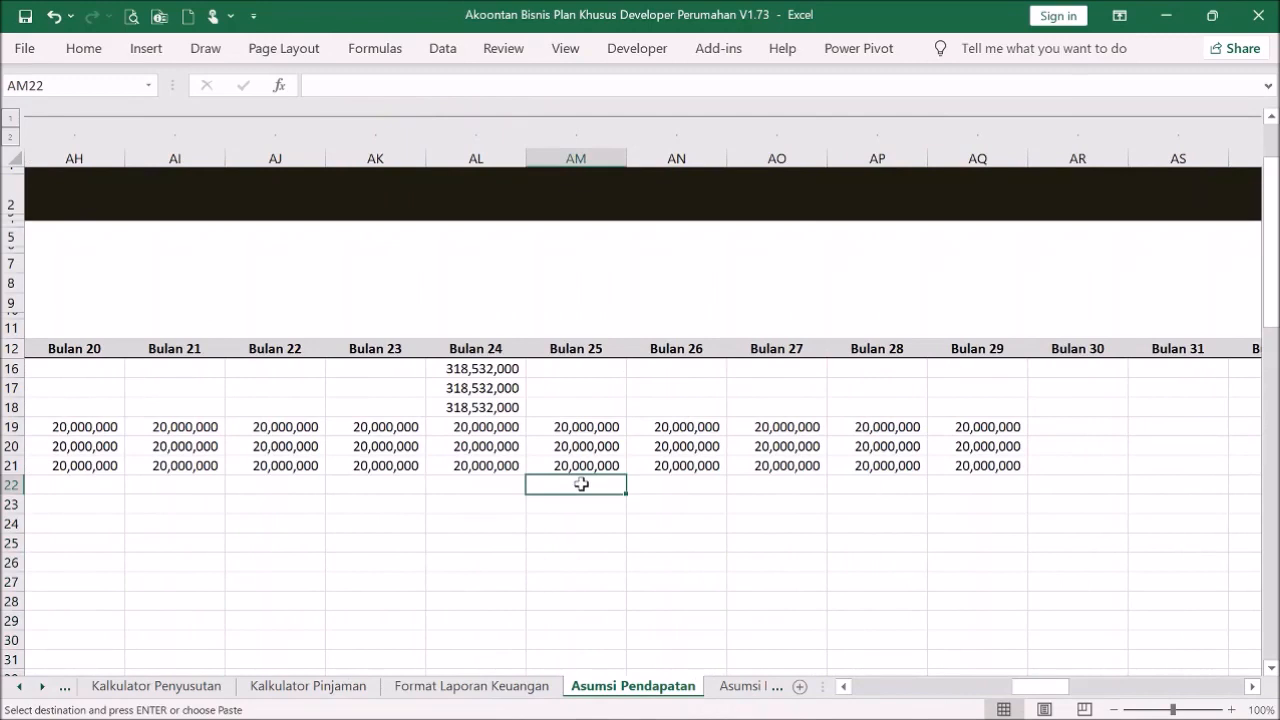
right_click(582, 487)
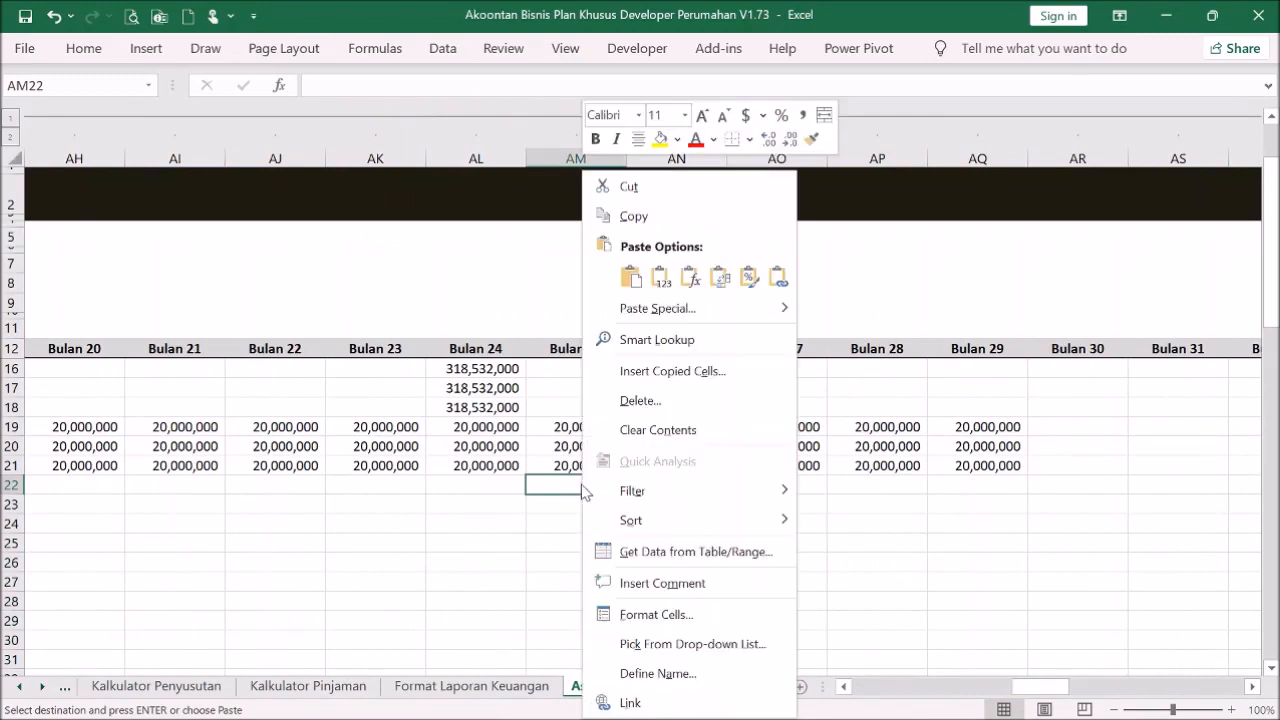
left_click(660, 278)
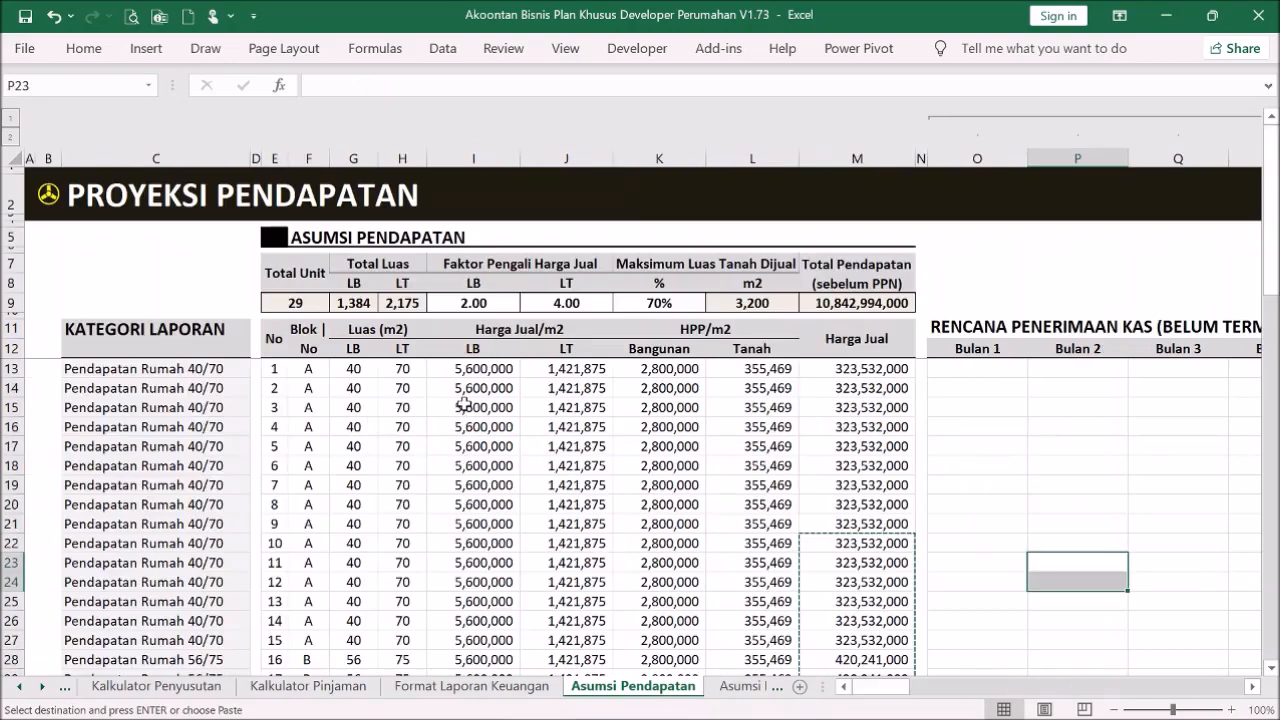
- Return to the workbook's Menu sheet, open the Penerimaan | Pengeluaran Kas projection and review its monthly cash receipts and expenses
left_click(838, 488)
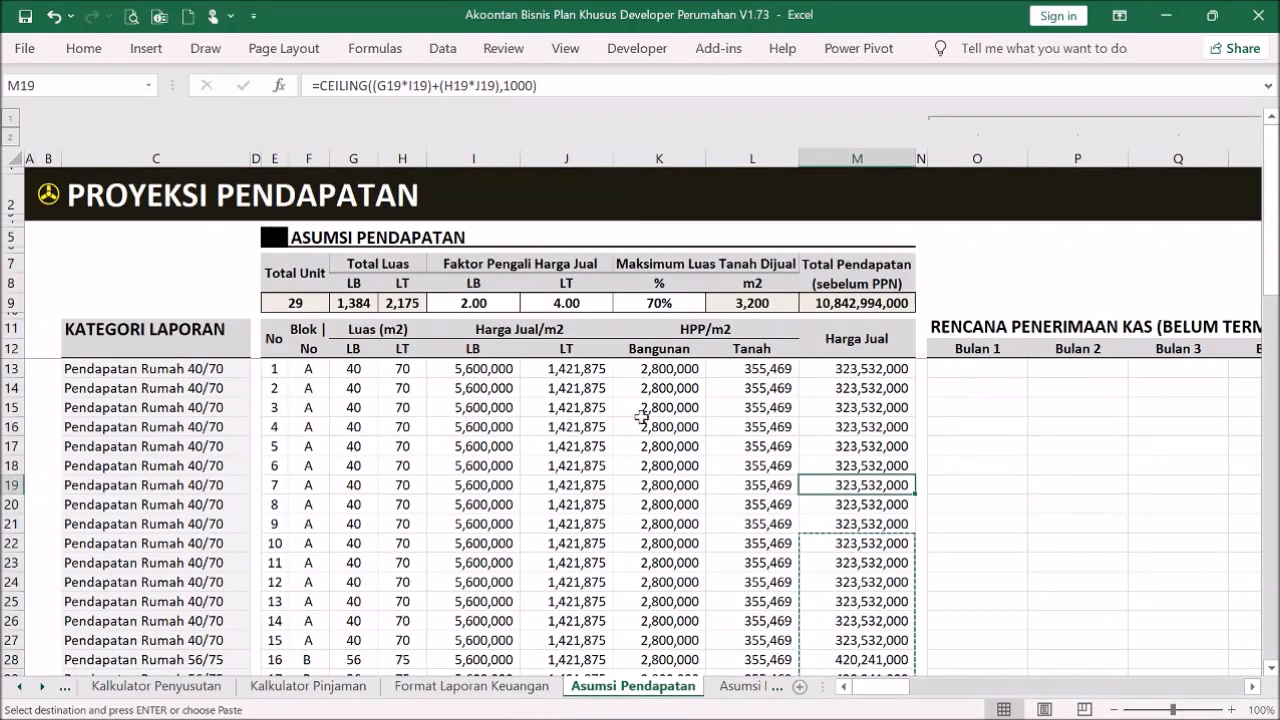
left_click(55, 195)
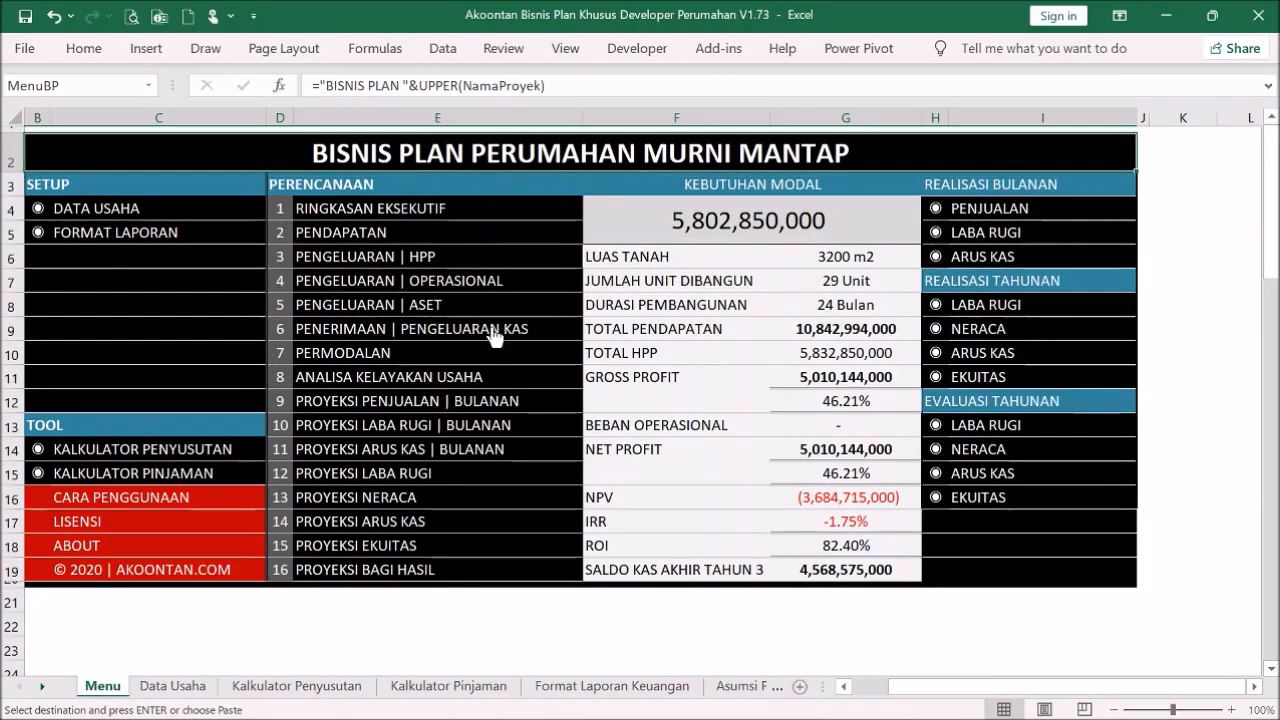
left_click(490, 328)
scroll(612, 375, "down", 1)
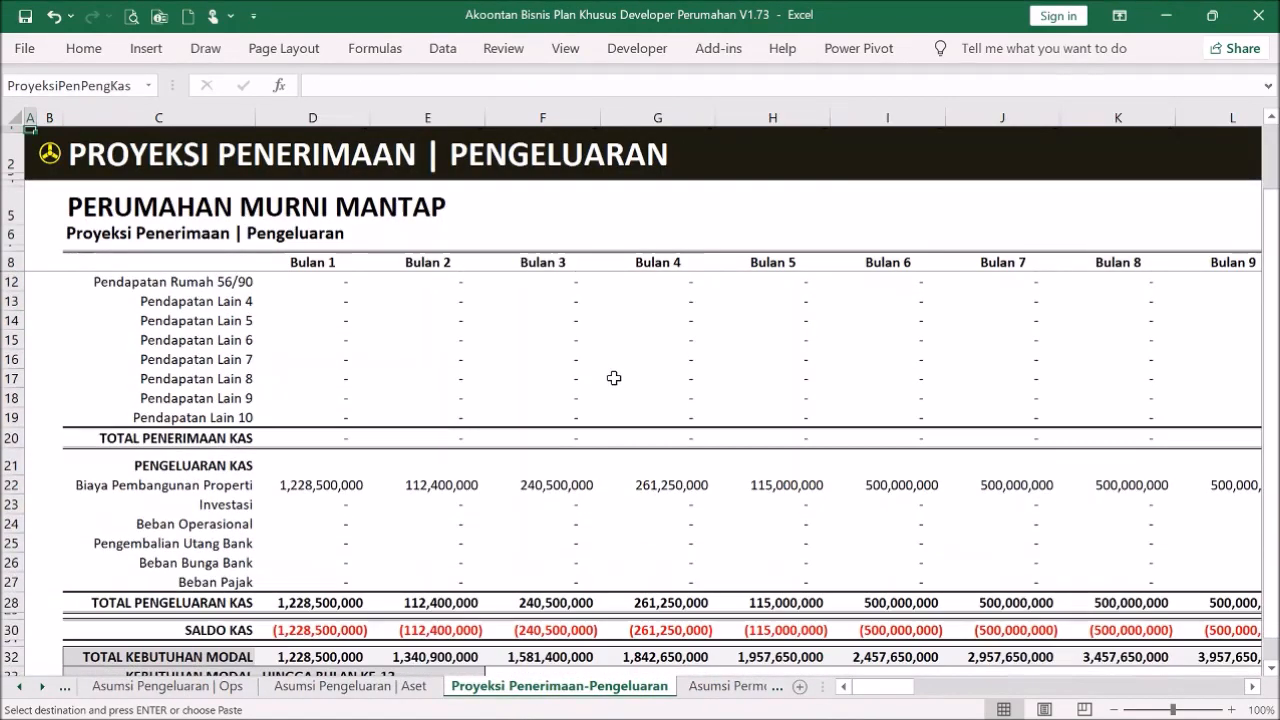
scroll(615, 375, "up", 1)
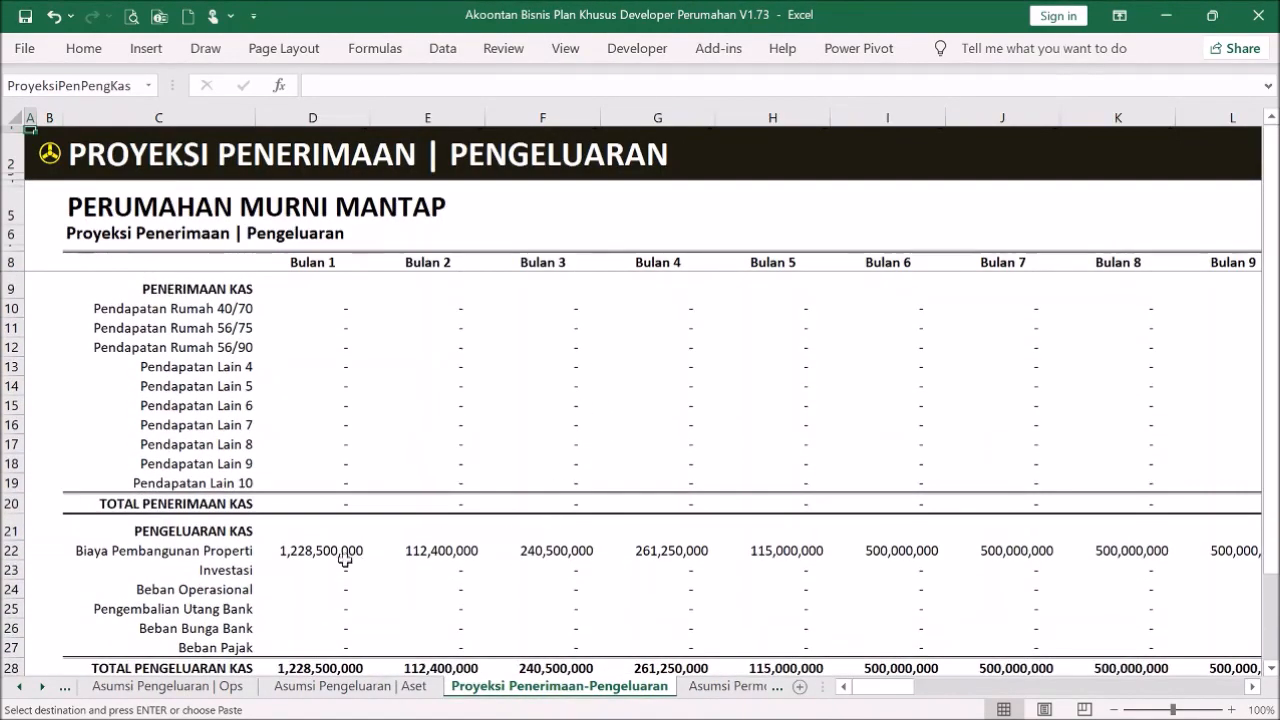
- Check the monthly Biaya Pembangunan Properti expenses and trace the Pendapatan Rumah 40/70 receipts from Bulan 1 to Bulan 12
left_click_drag(313, 551, 691, 554)
left_click(768, 552)
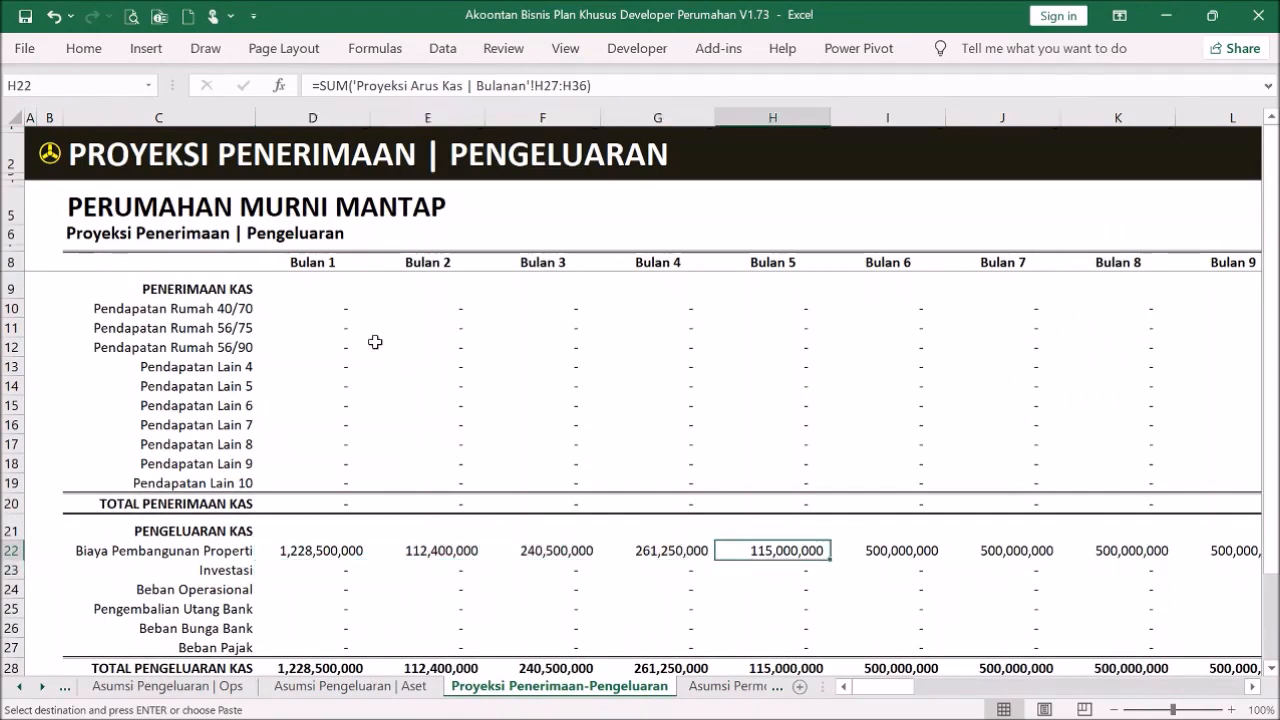
left_click(327, 306)
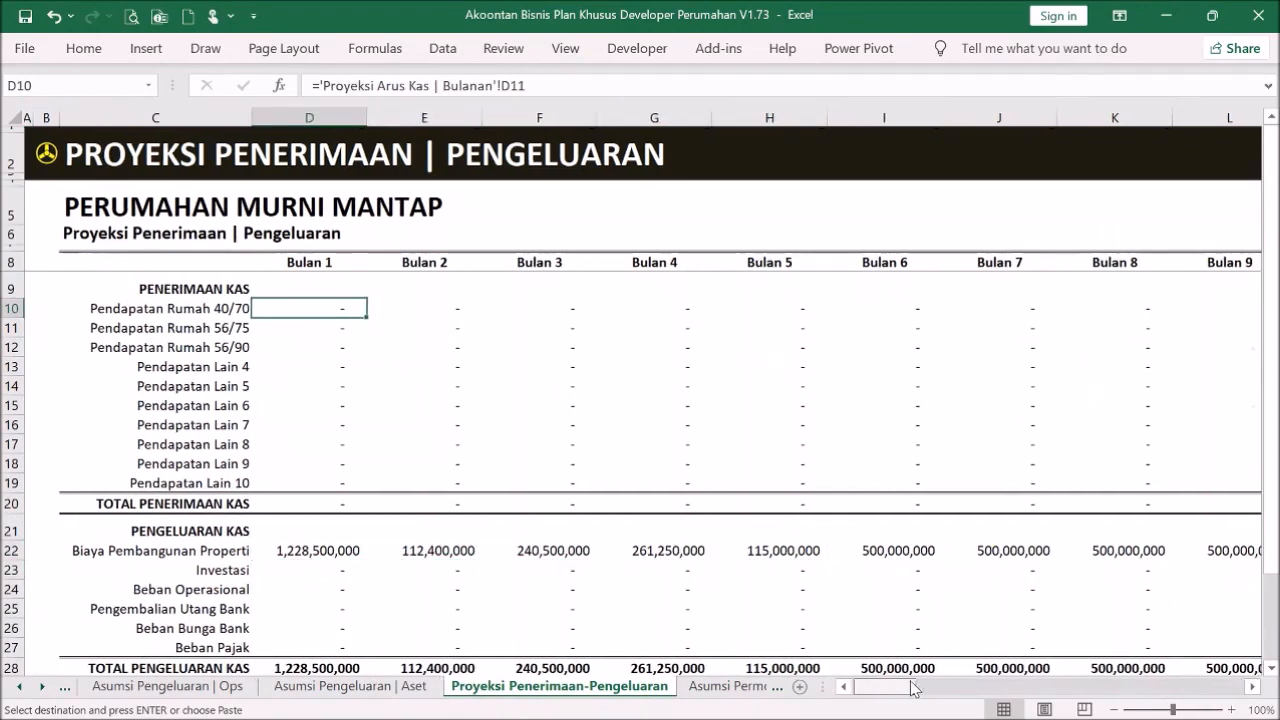
left_click(960, 686)
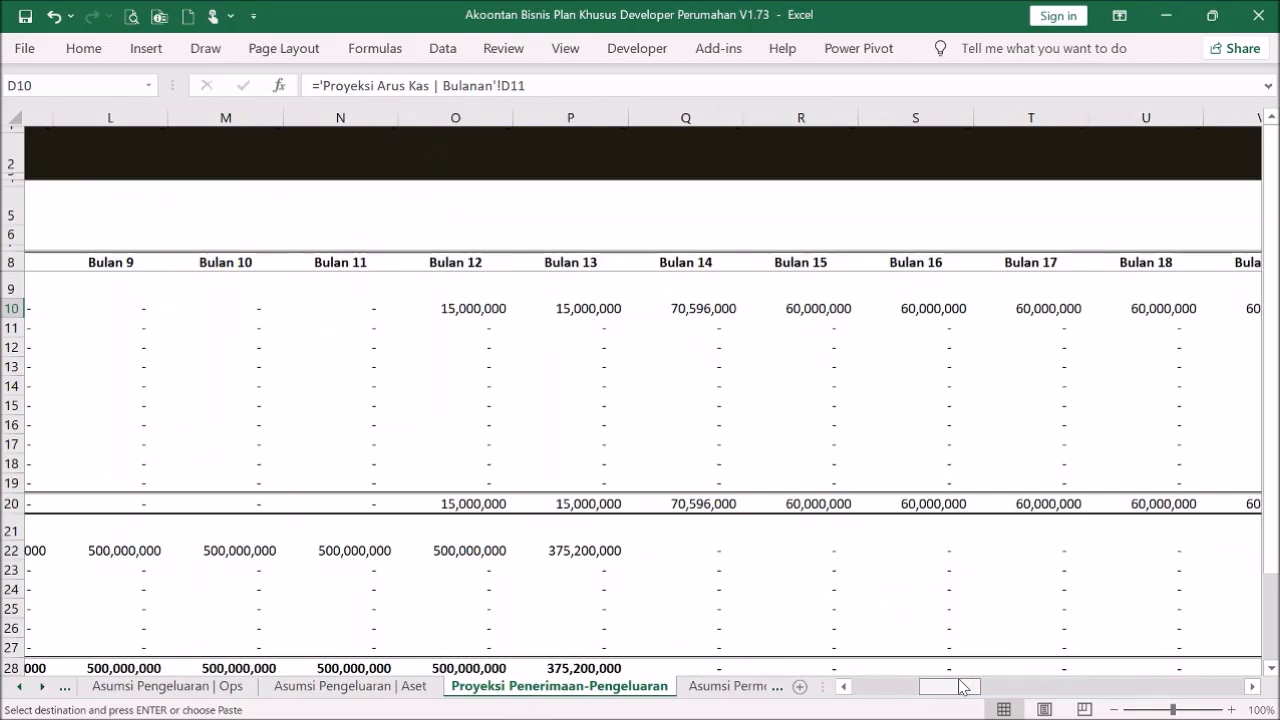
left_click(455, 309)
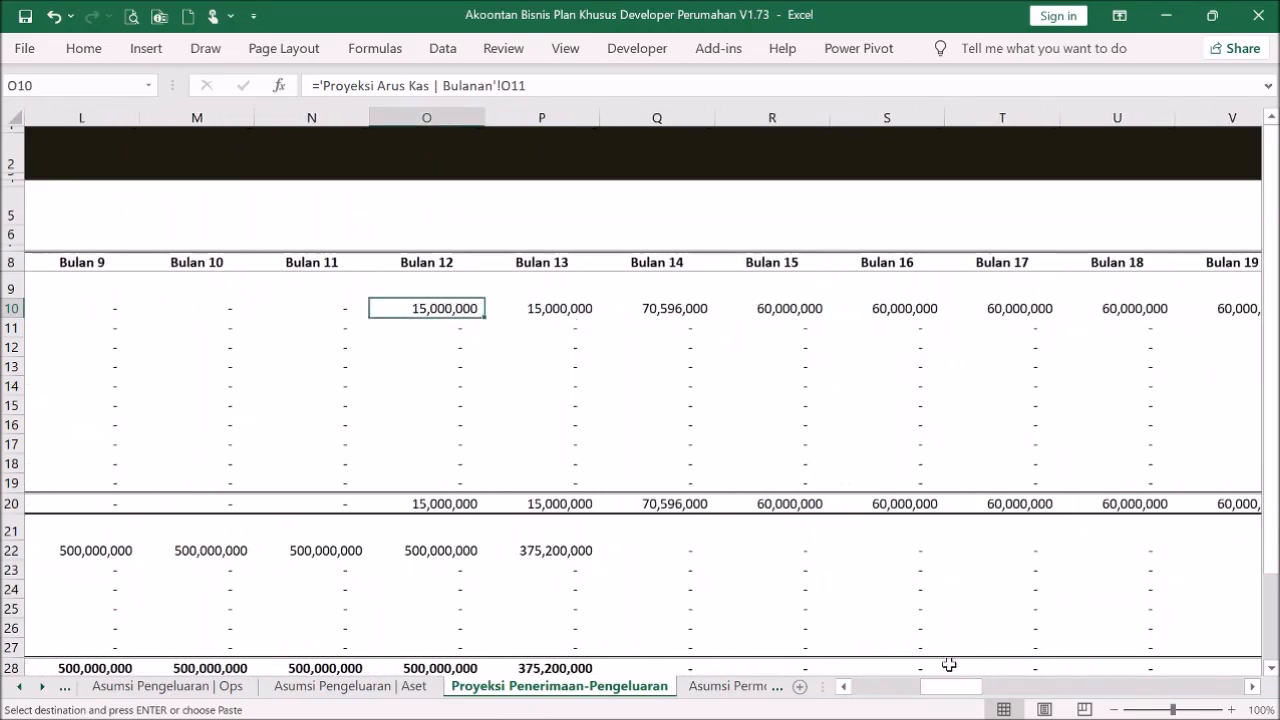
- Examine the Saldo Kas and Total Kebutuhan Modal rows from Bulan 1 through Bulan 14, including the Kebutuhan Modal month note
left_click_drag(971, 691, 880, 688)
scroll(731, 534, "down", 3)
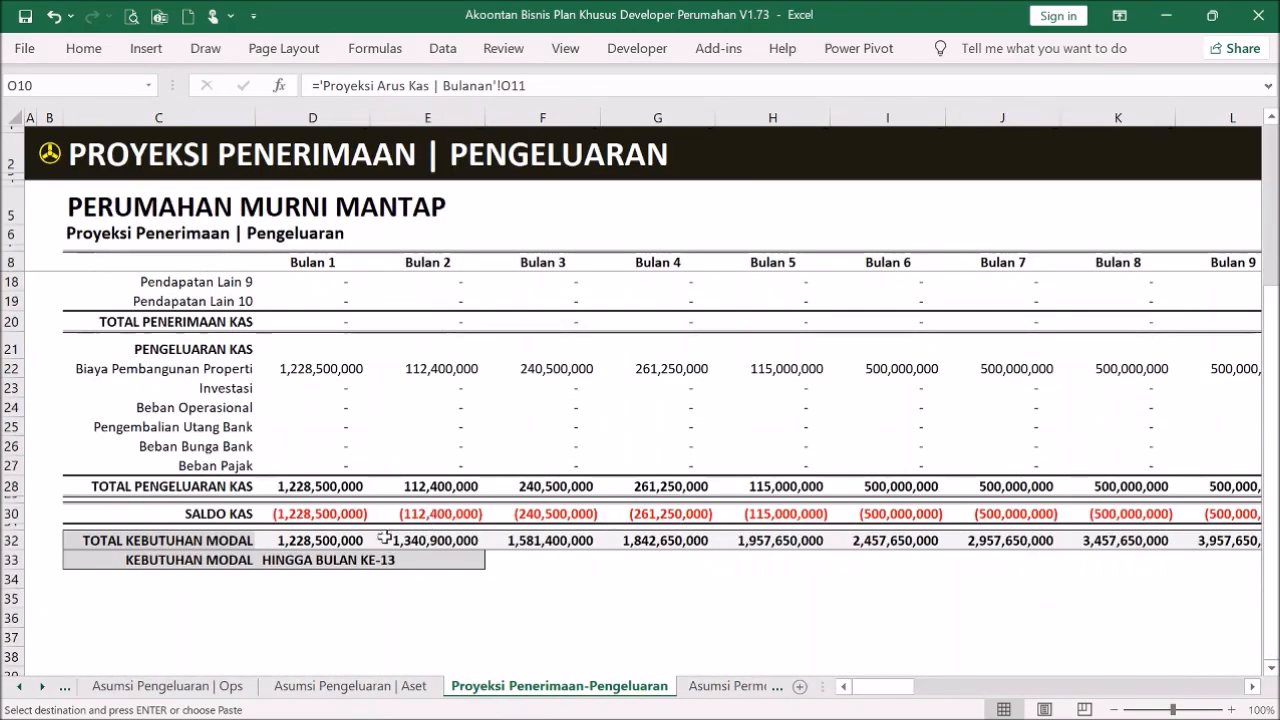
left_click(272, 514)
left_click_drag(862, 690, 779, 669)
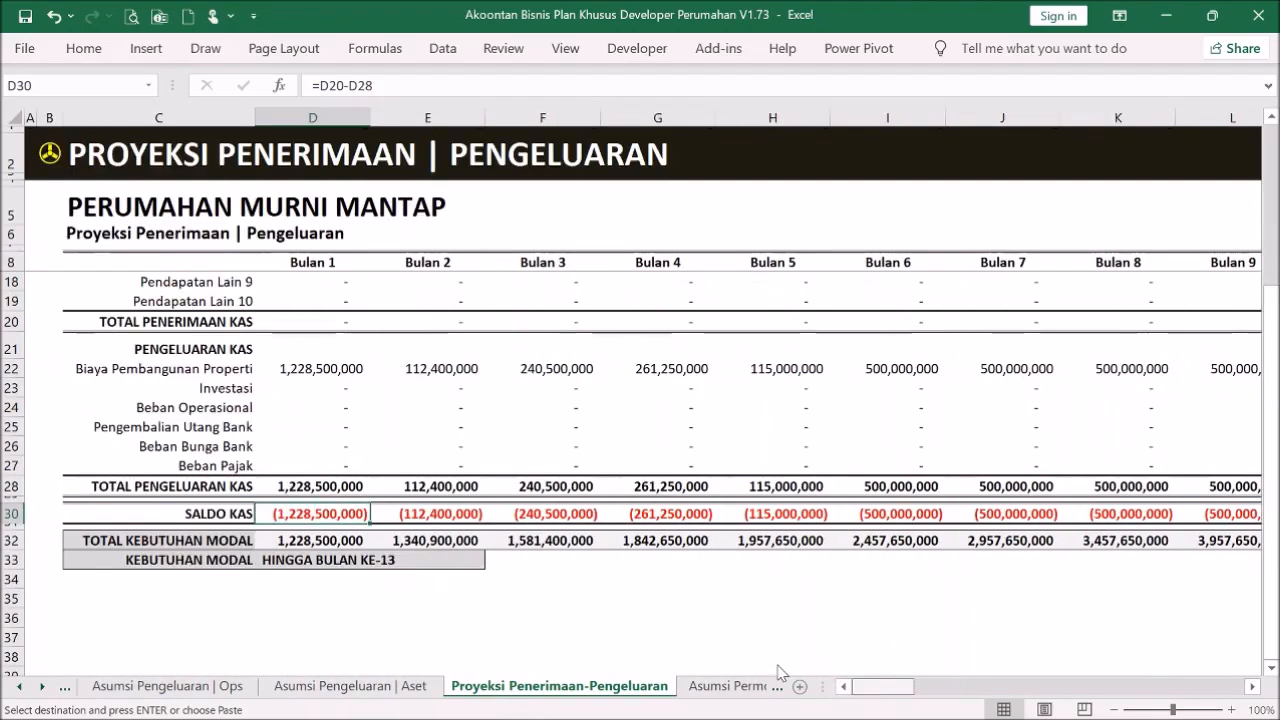
left_click(331, 560)
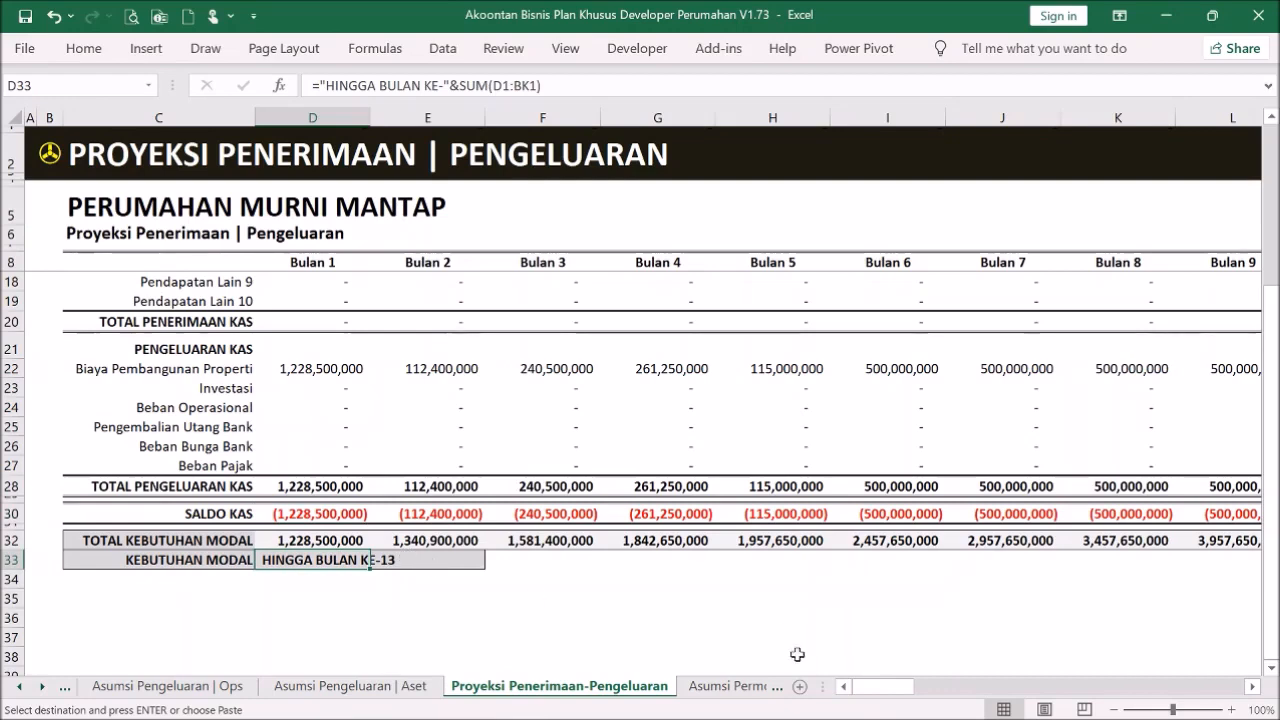
left_click_drag(897, 686, 964, 686)
left_click(563, 540)
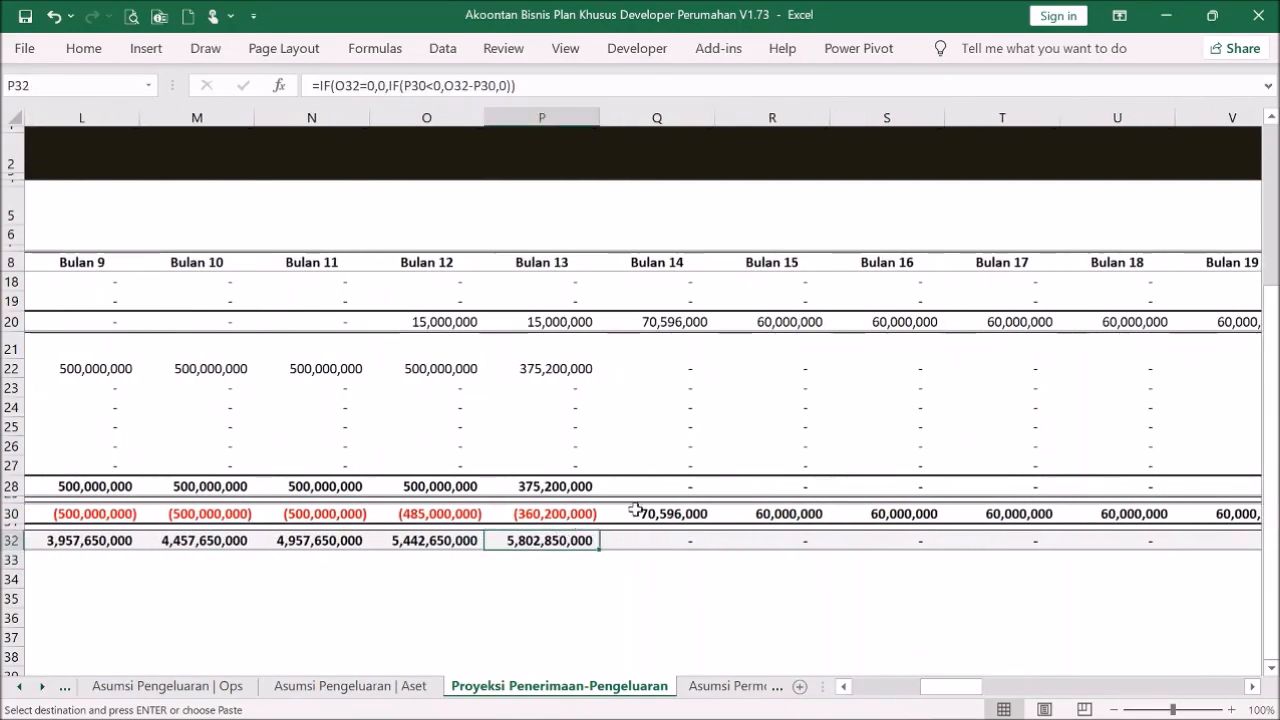
left_click(645, 500)
left_click(660, 515)
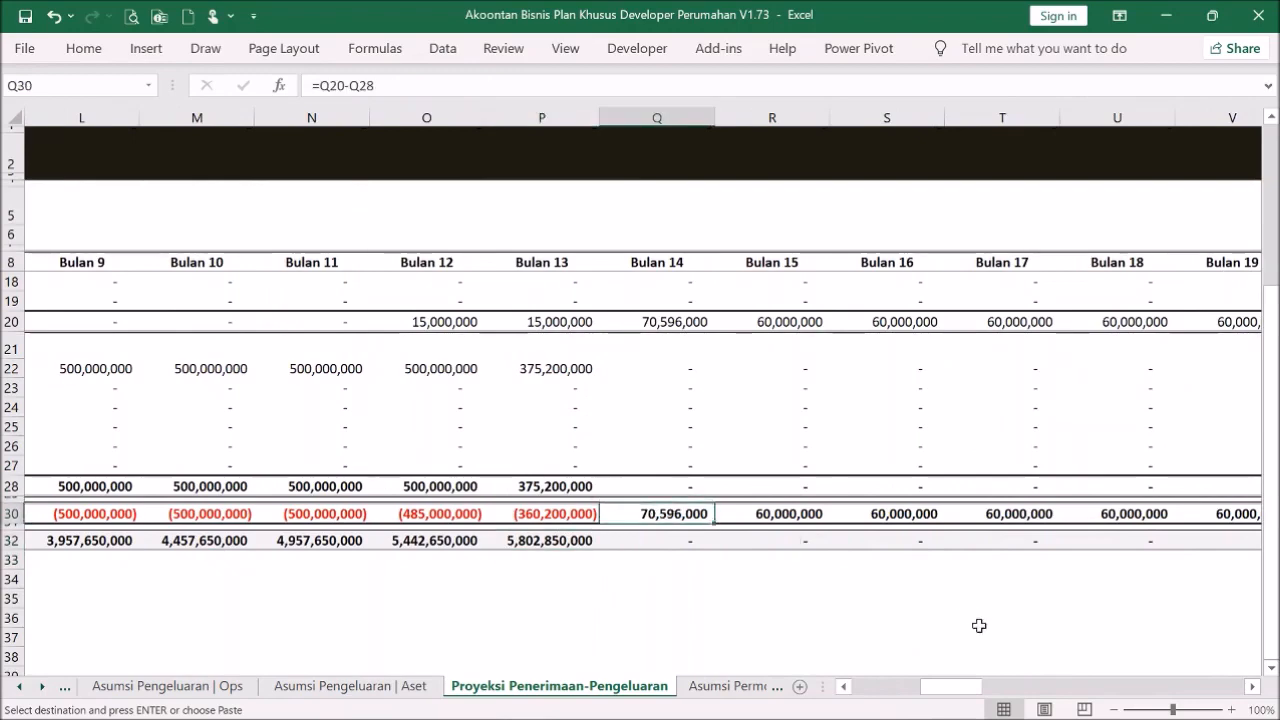
left_click_drag(952, 686, 884, 686)
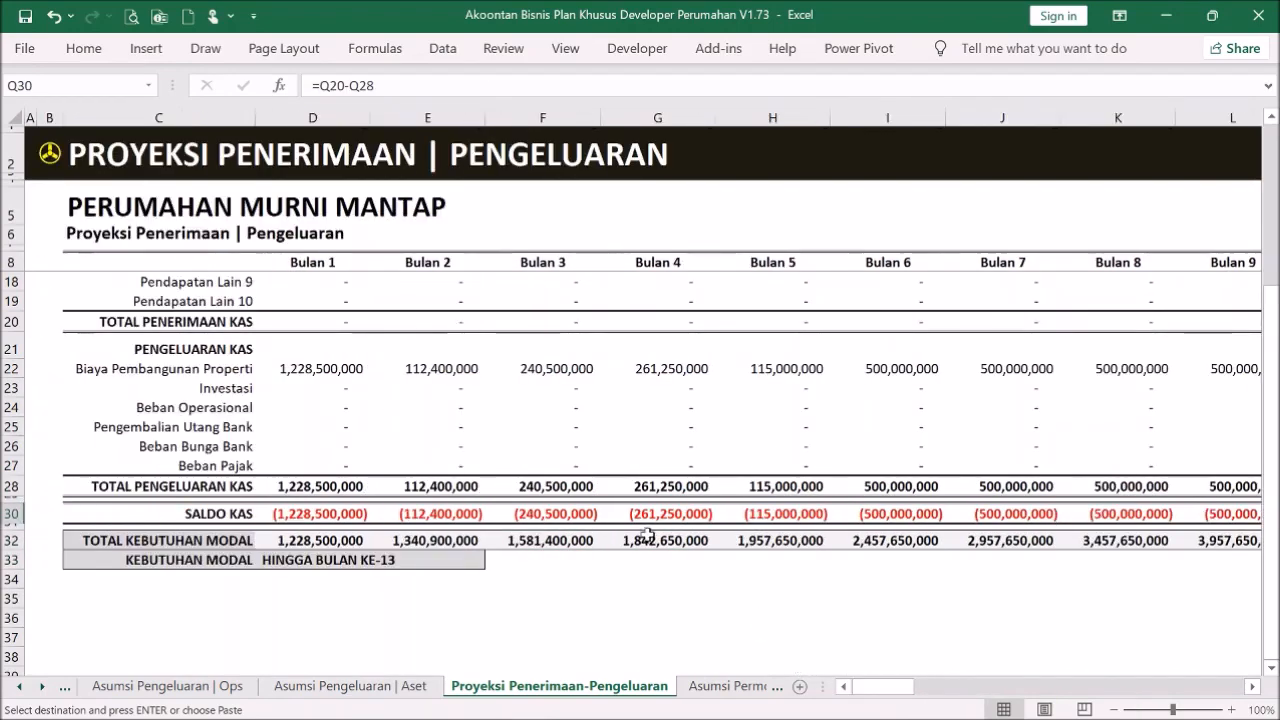
- Inspect the Bulan 1 and Bulan 2 Pengeluaran Kas items, from Biaya Pembangunan Properti down to Beban Bunga Bank
left_click(351, 362)
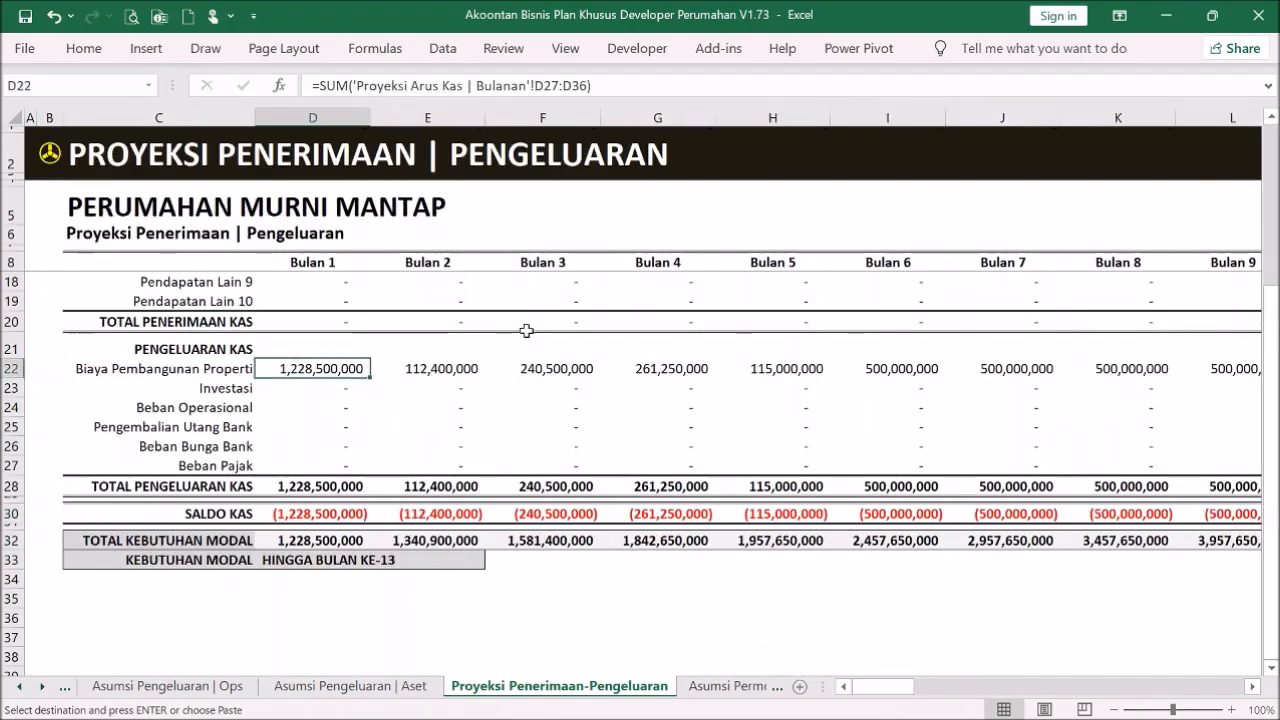
scroll(526, 330, "up", 1)
left_click(323, 450)
left_click(330, 468)
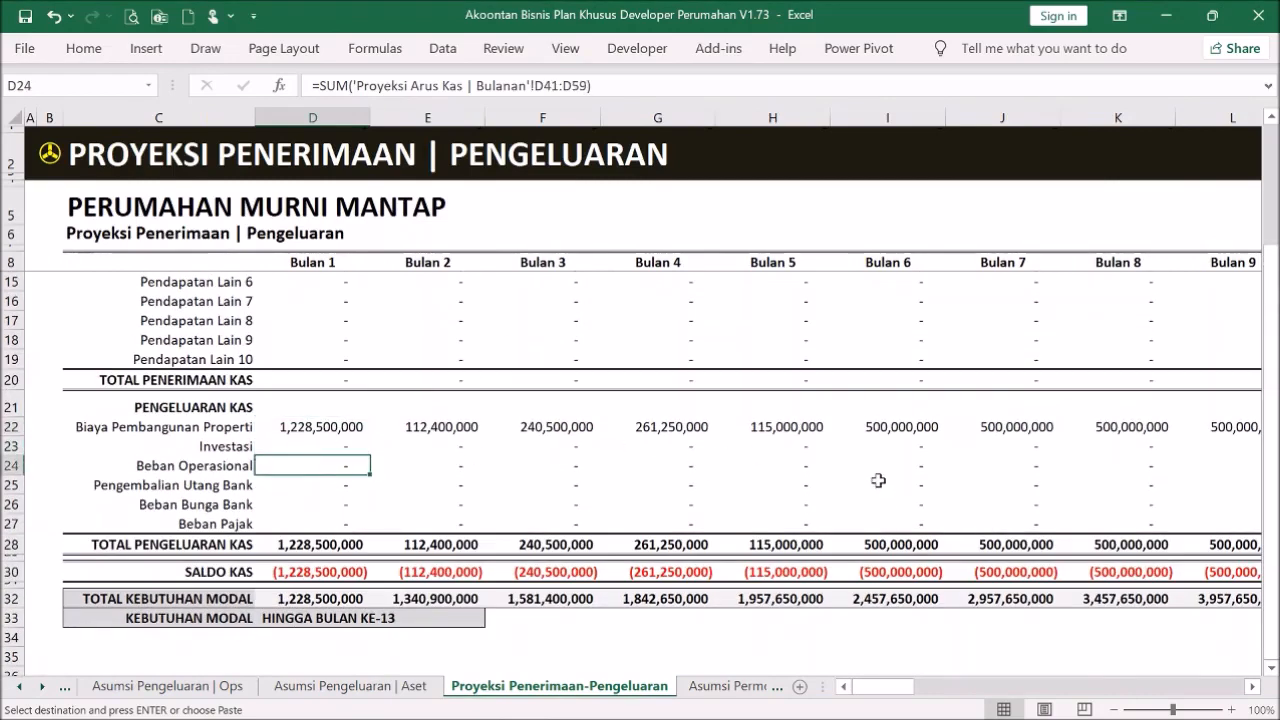
scroll(878, 481, "up", 2)
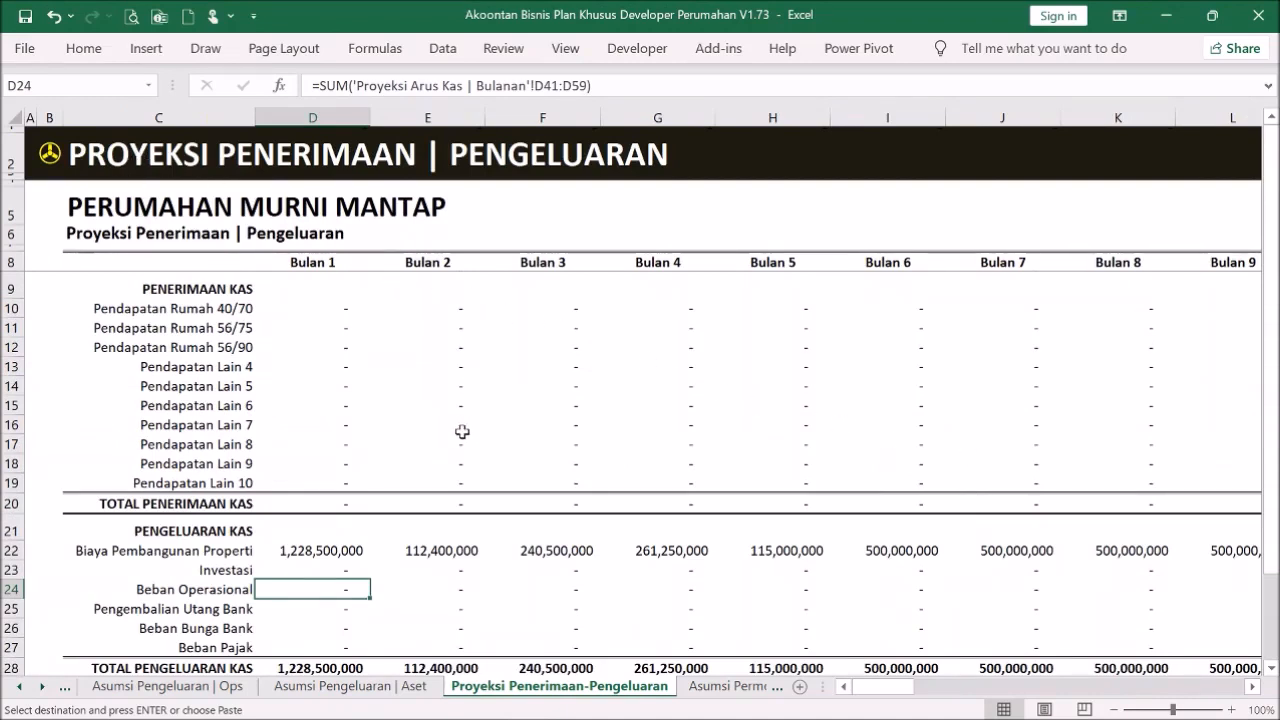
scroll(508, 401, "down", 1)
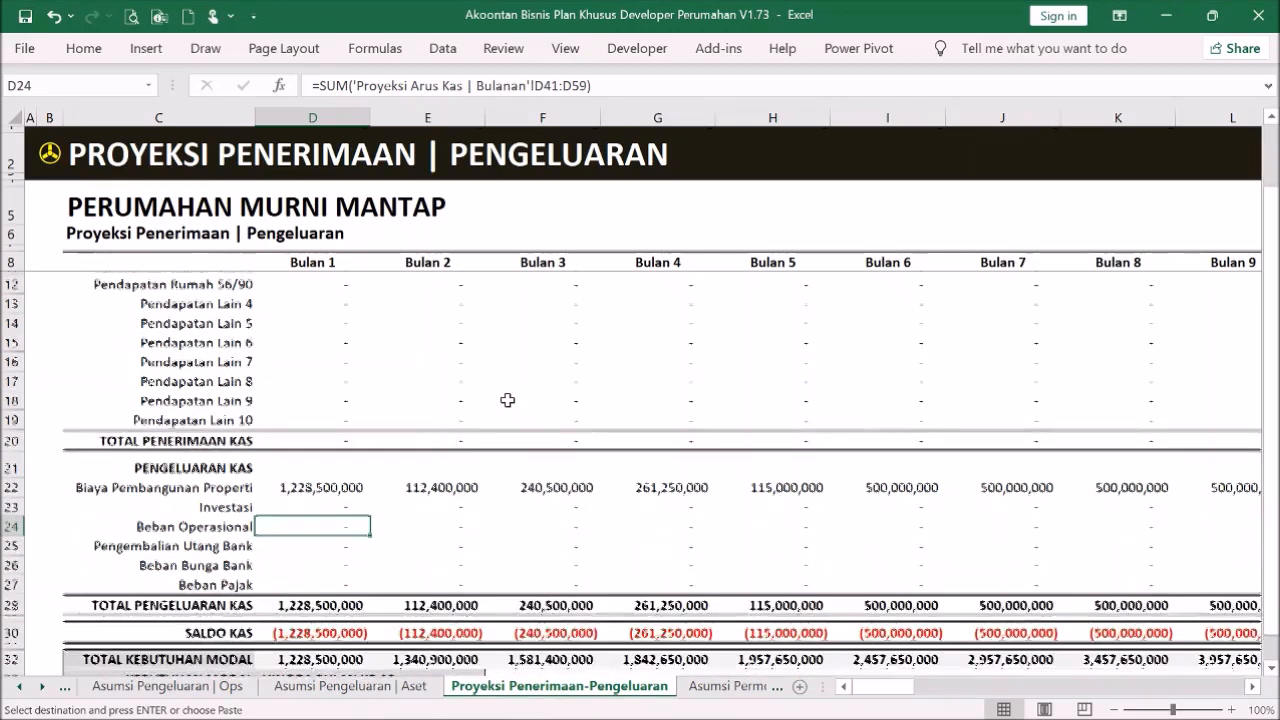
left_click(324, 541)
left_click_drag(330, 546, 334, 563)
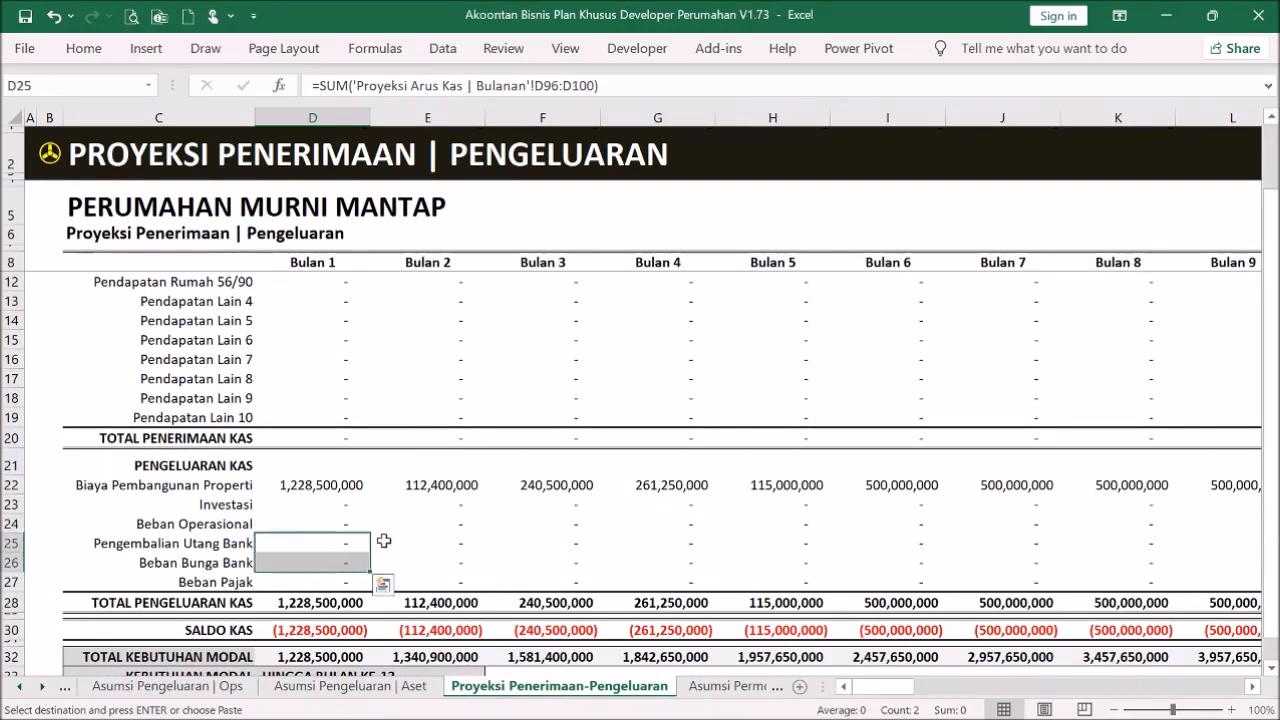
left_click(437, 545)
left_click(446, 562)
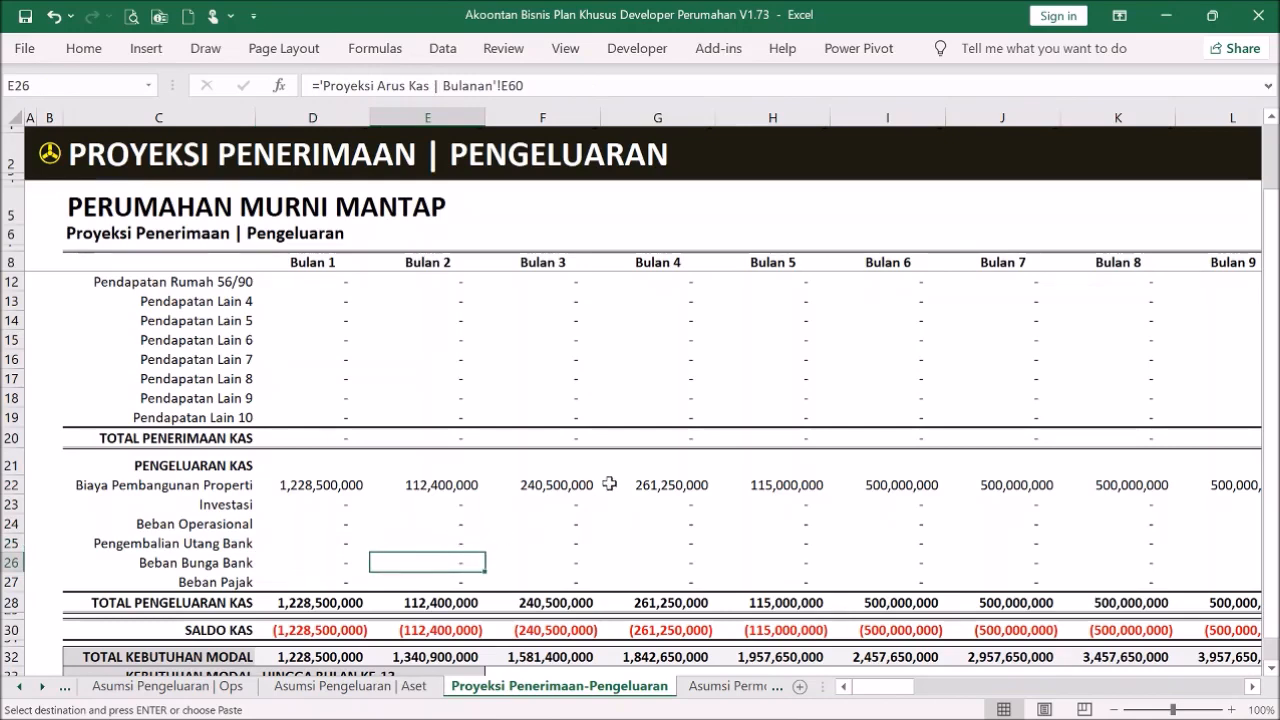
scroll(609, 484, "up", 1)
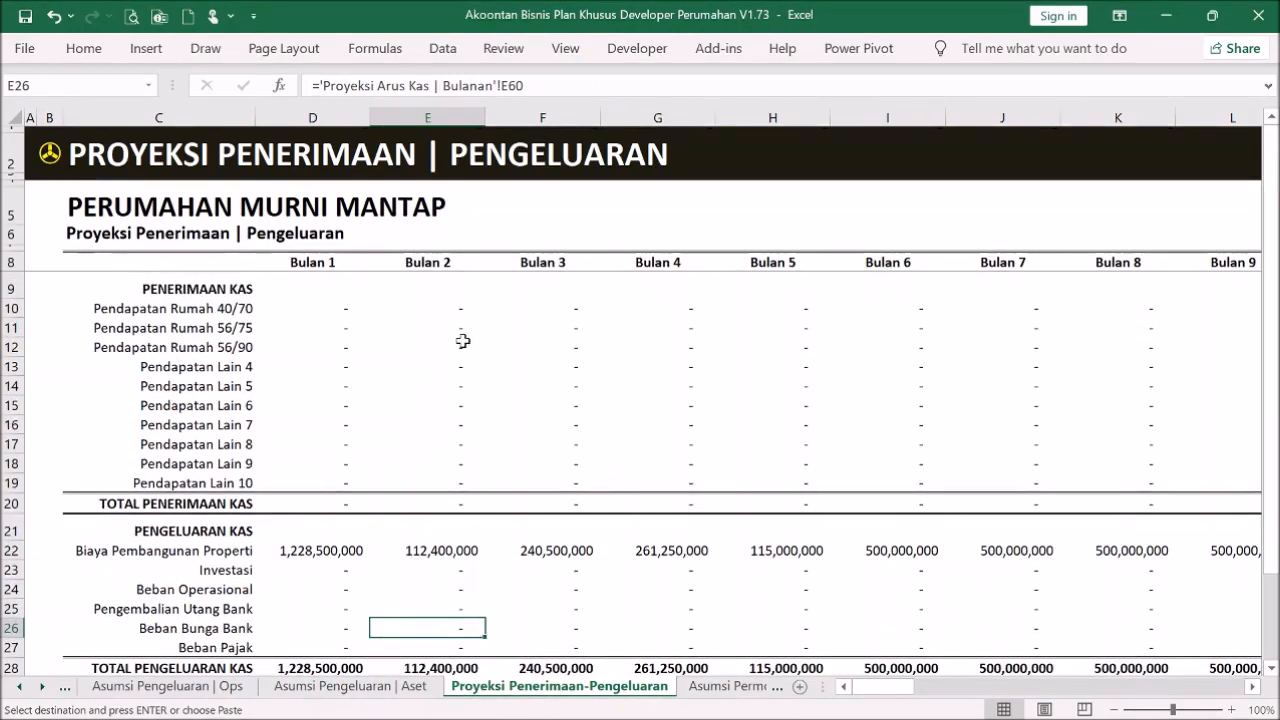
- Open the Pengeluaran | HPP projection from the Menu sheet, view its cost items, and return to the Menu
left_click(49, 151)
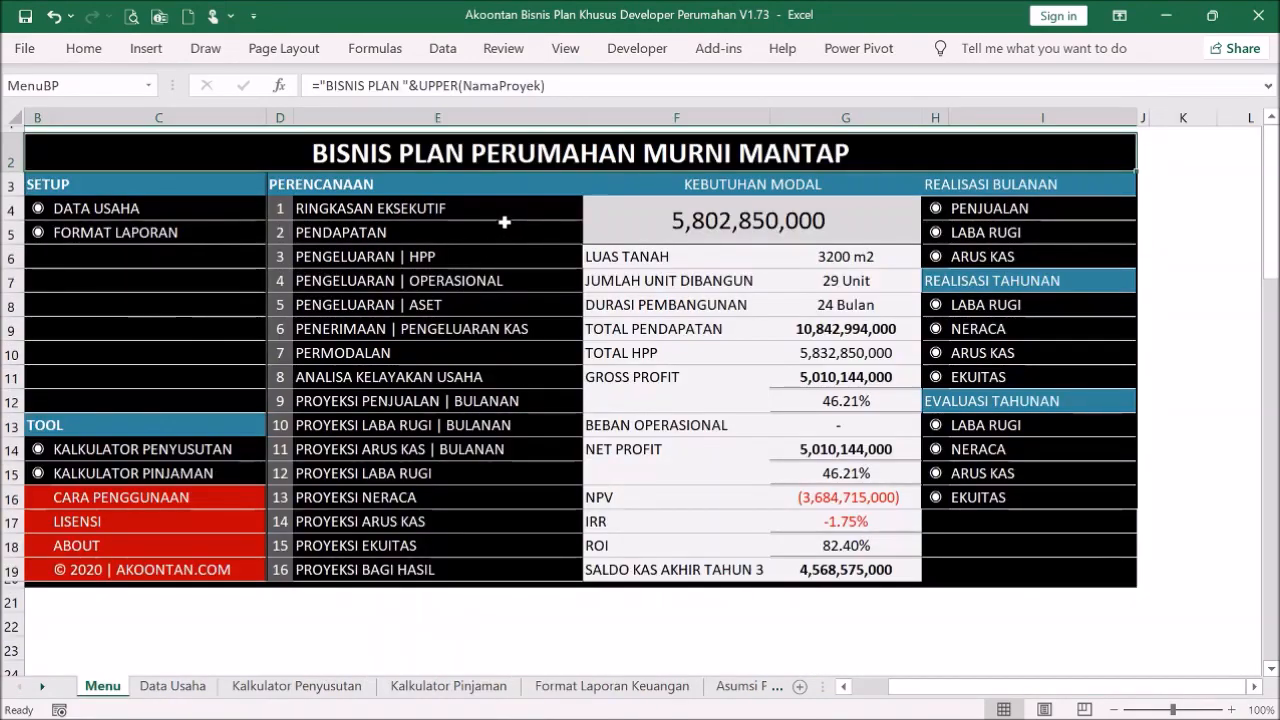
left_click(438, 254)
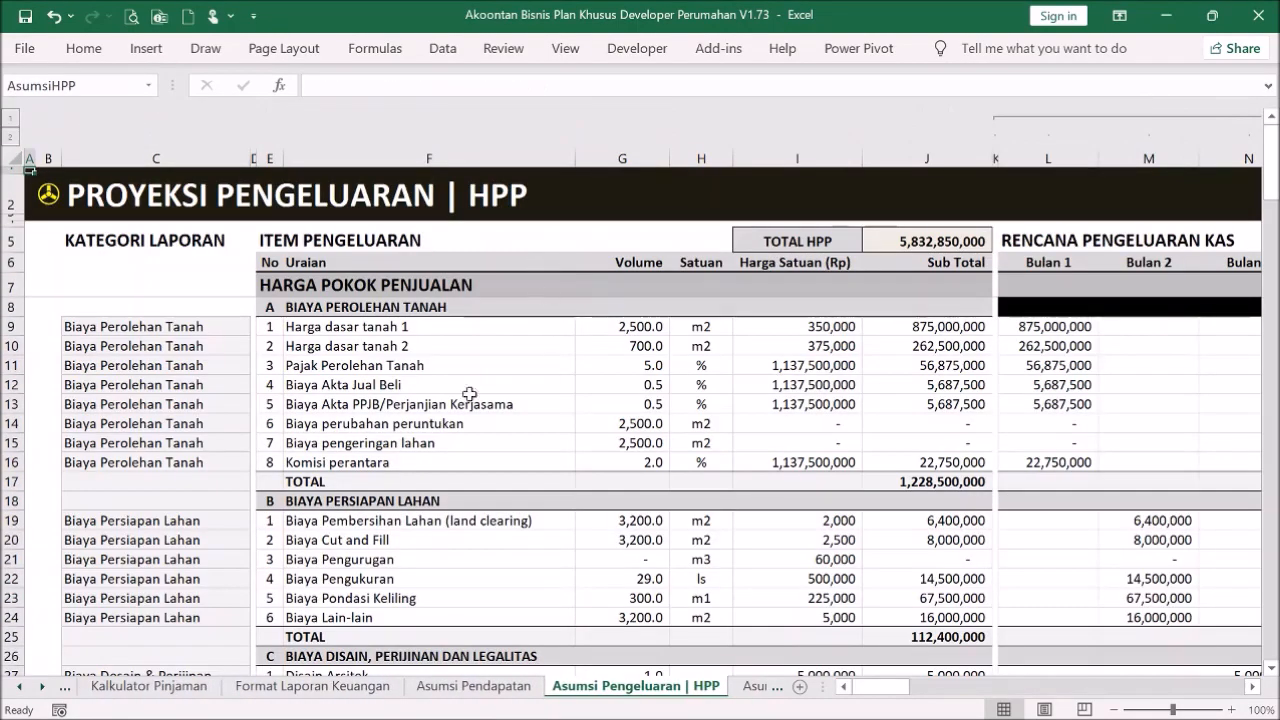
left_click(48, 194)
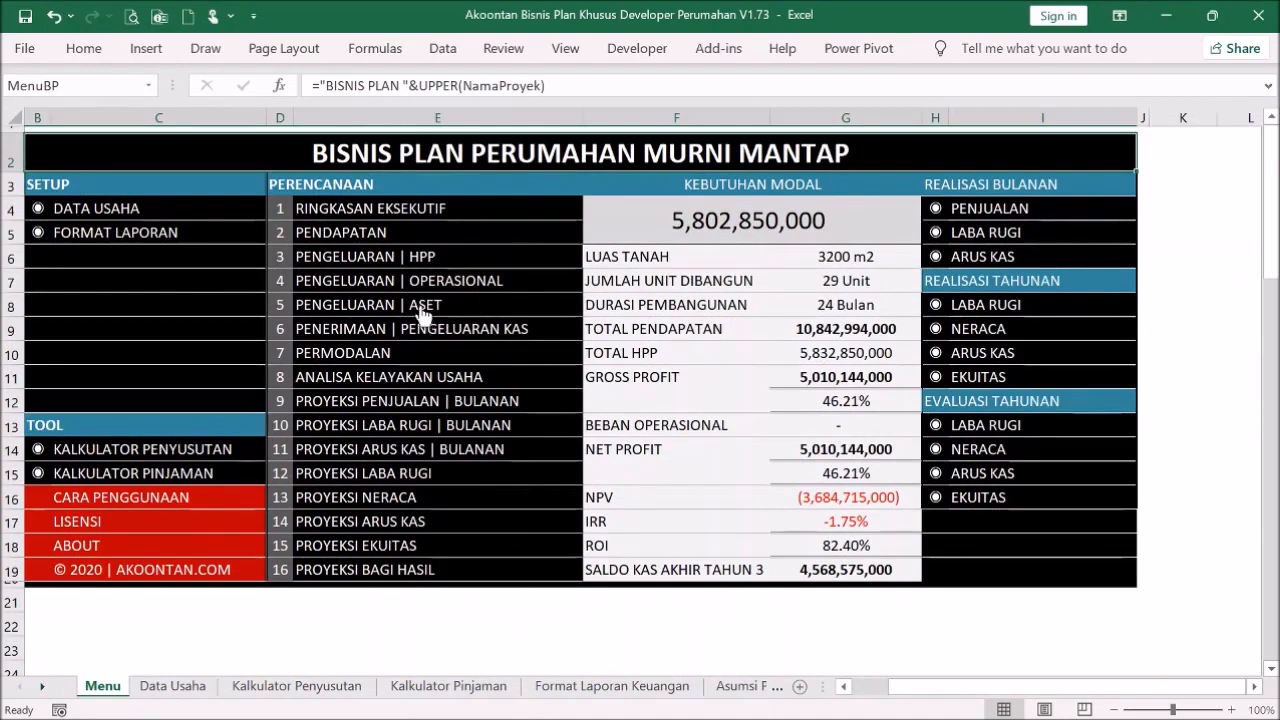
- Open the Pengeluaran | Operasional projection and look through its marketing, salary, interest and tax expense sections
left_click(453, 288)
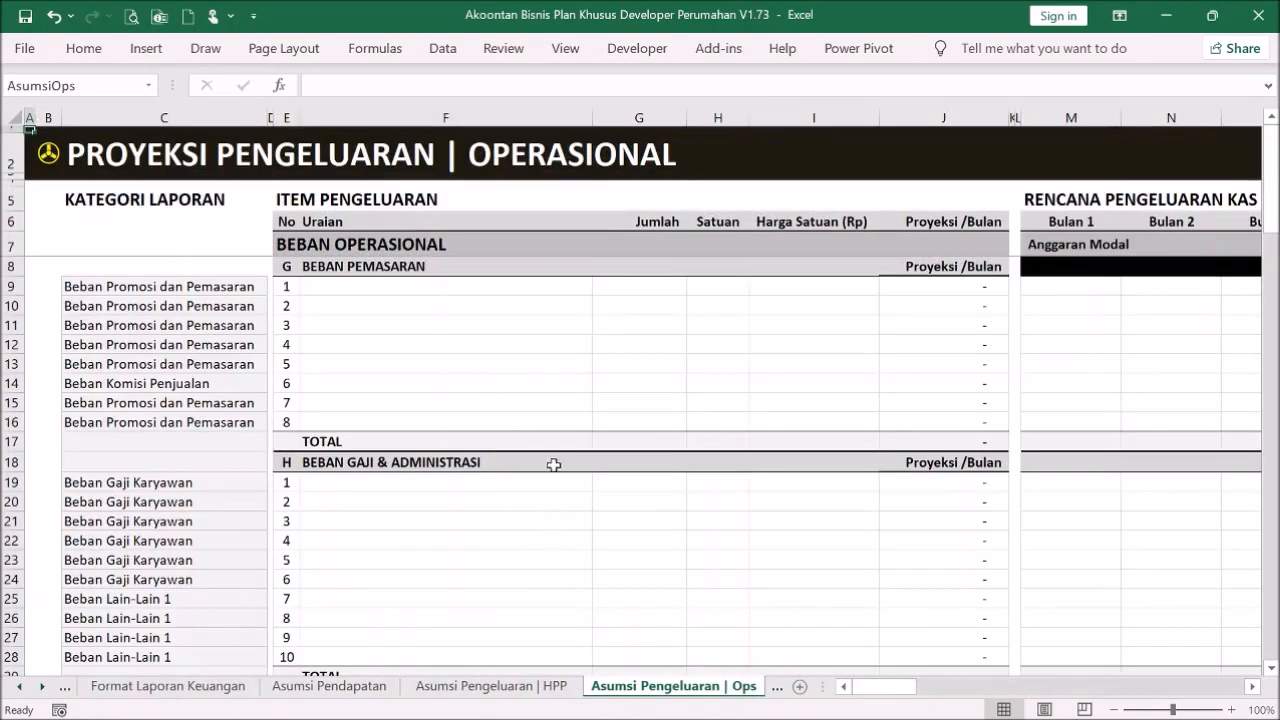
left_click(468, 390)
scroll(571, 403, "down", 6)
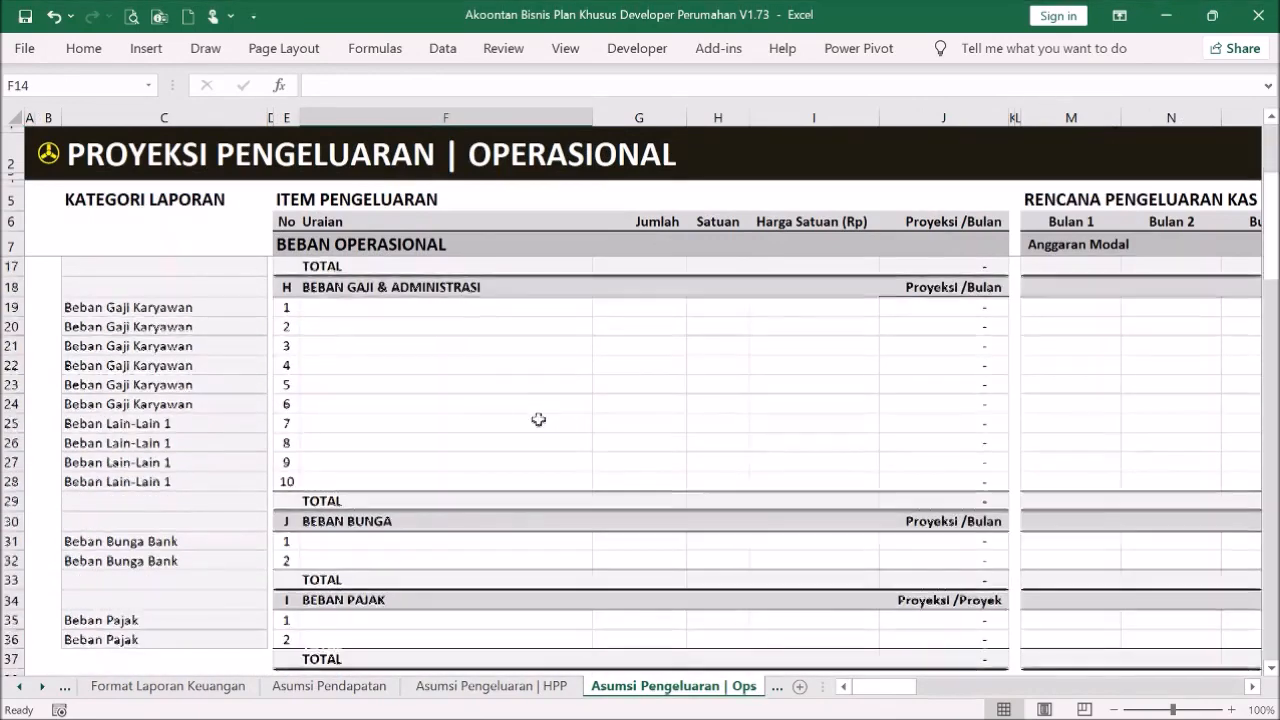
scroll(545, 420, "up", 6)
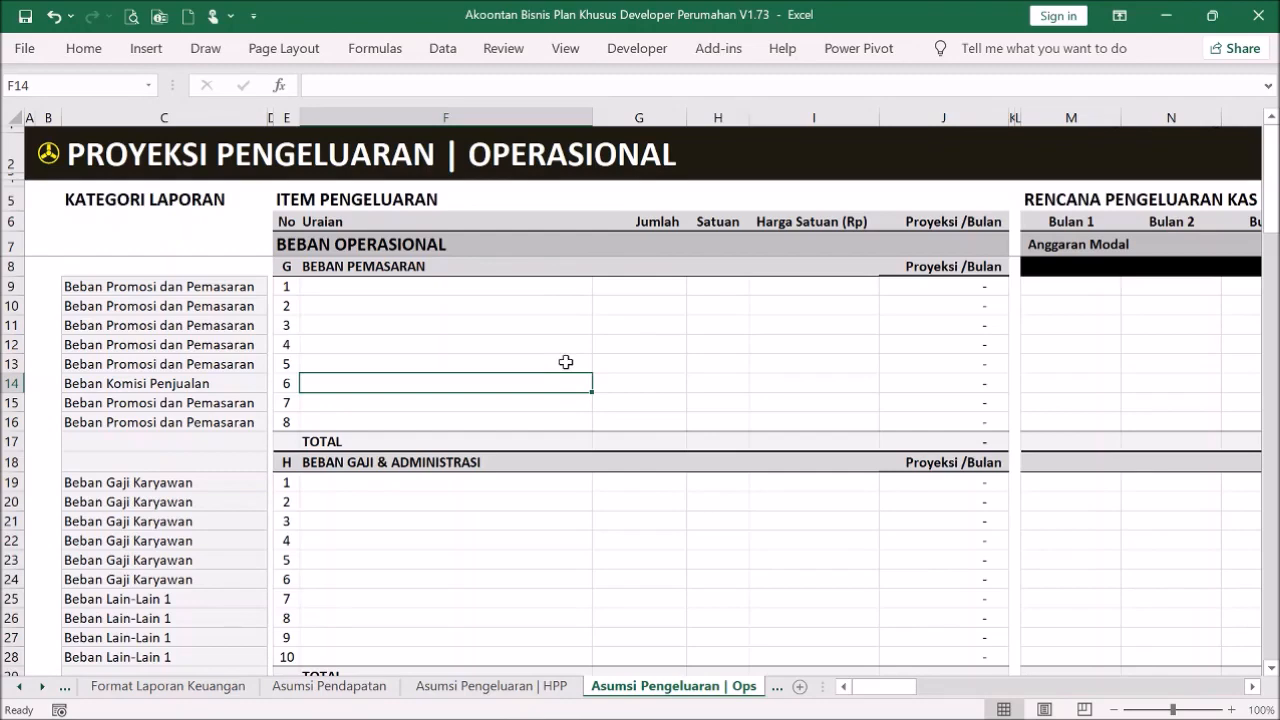
- Review the Kategori Laporan entries of the operating expenses and view the category options available for C14 without changing it
left_click(193, 418)
left_click(190, 324)
left_click_drag(215, 289, 211, 460)
scroll(211, 462, "down", 6)
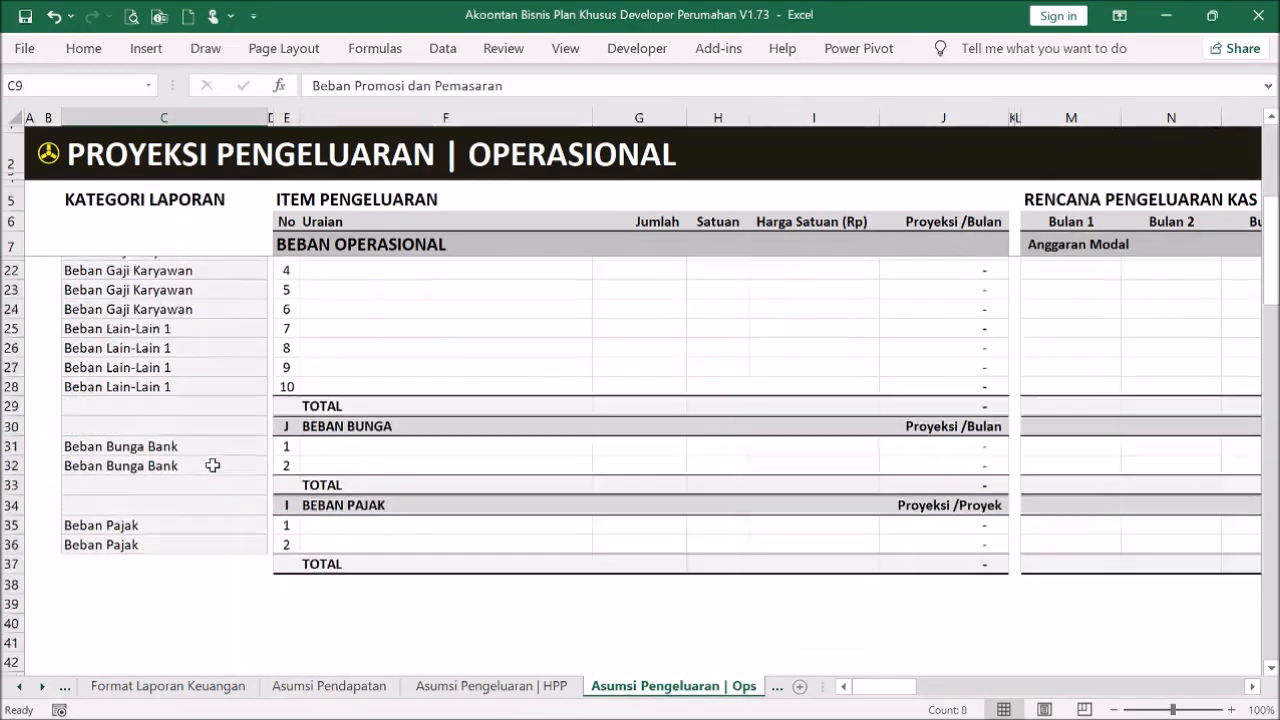
scroll(215, 458, "up", 6)
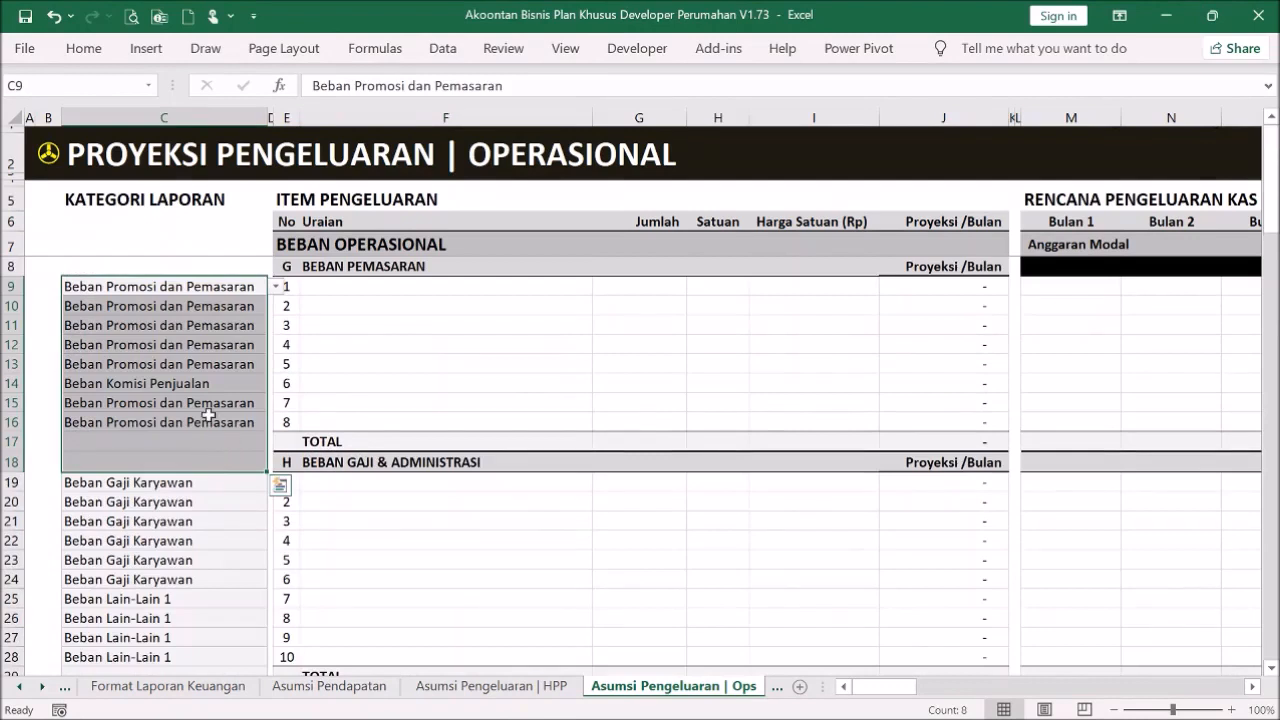
left_click(208, 416)
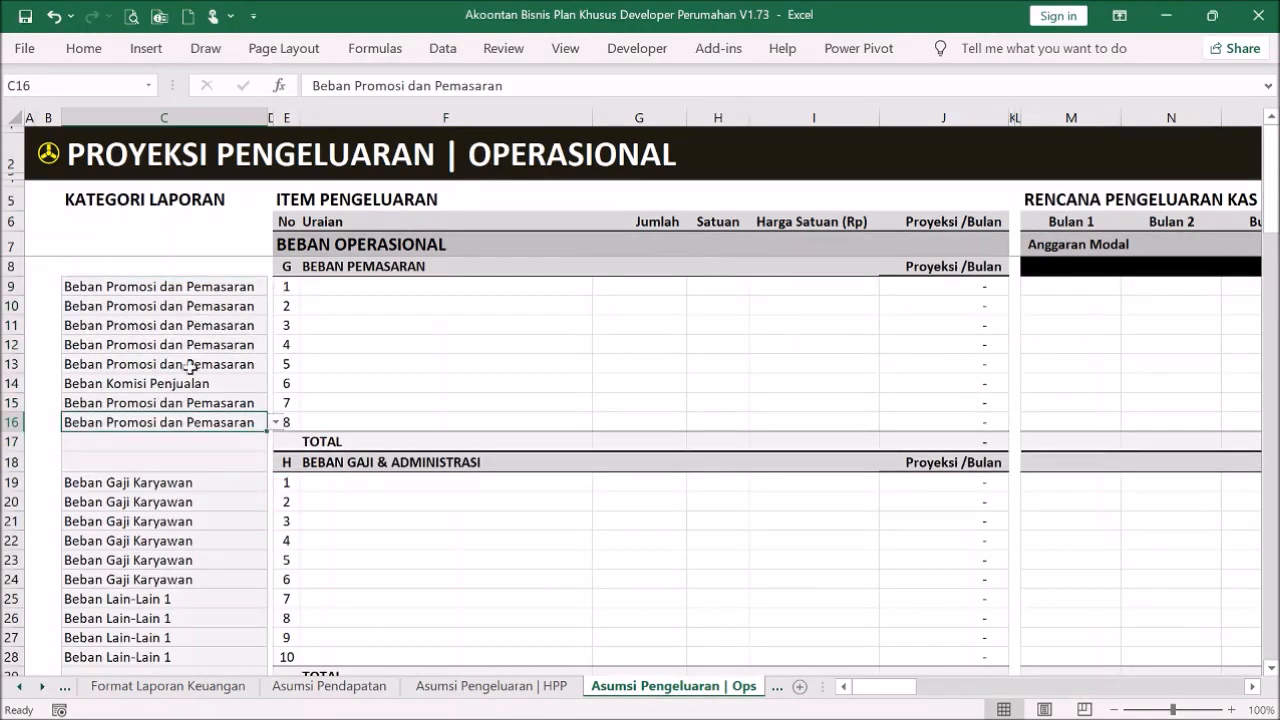
left_click(242, 377)
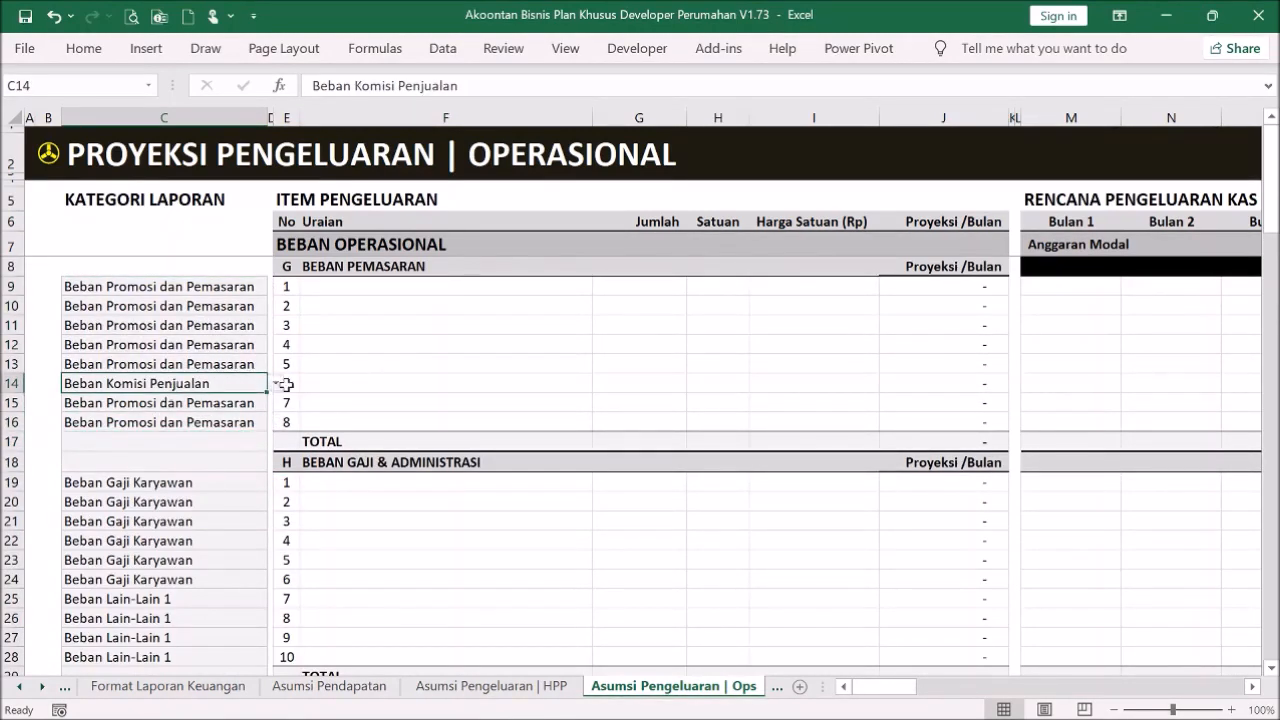
left_click(275, 384)
left_click(274, 386)
left_click(276, 384)
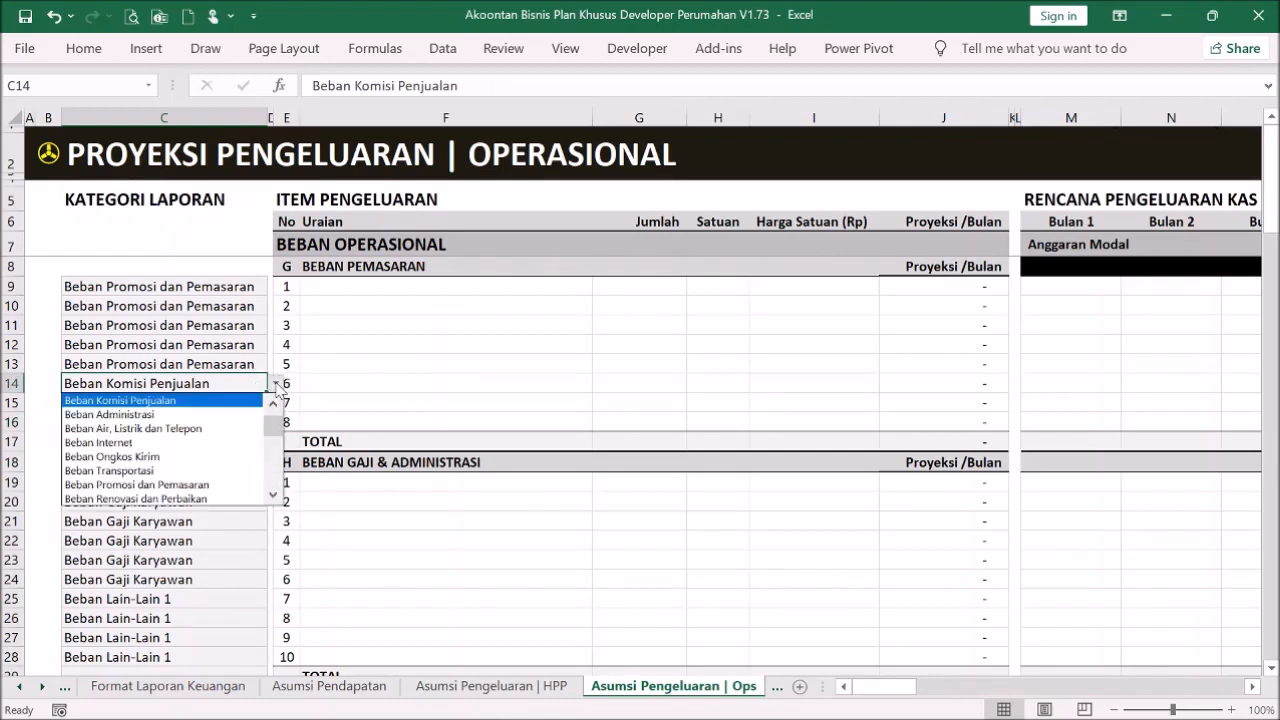
left_click(180, 362)
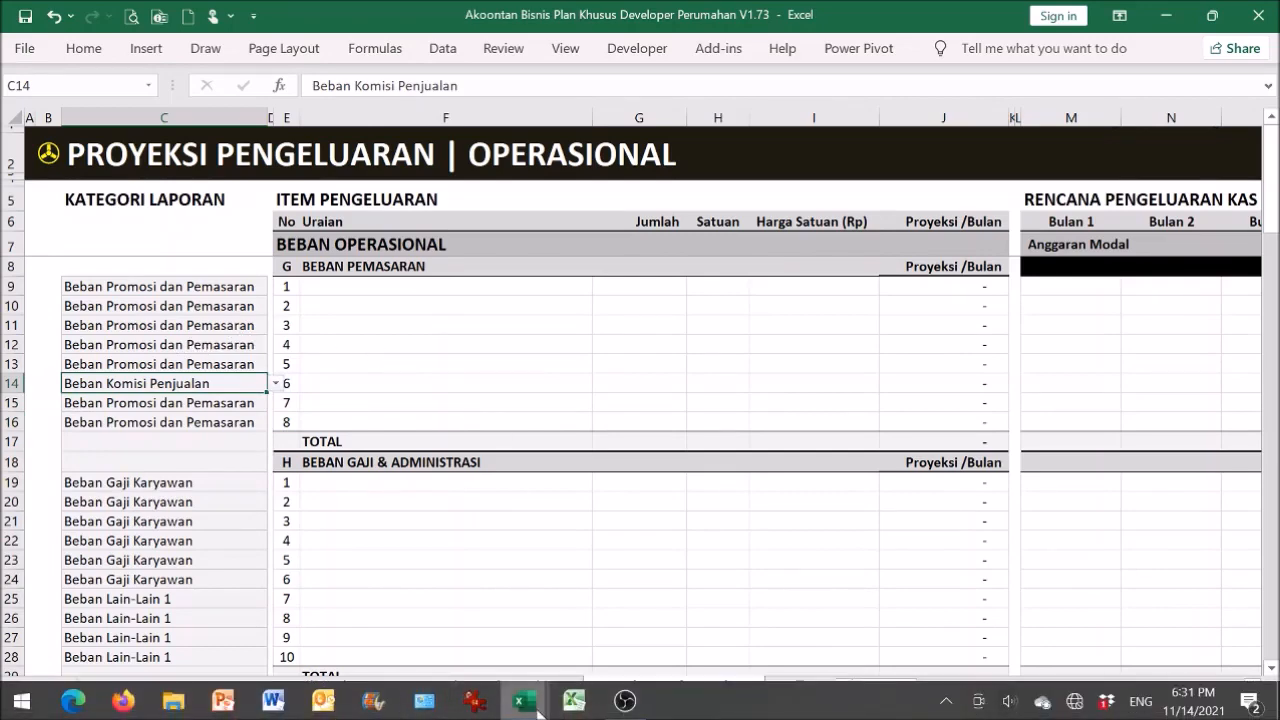
- Switch to the Contoh business plan workbook and open its Pengeluaran | Operasional projection from the Menu sheet
mouse_move(525, 700)
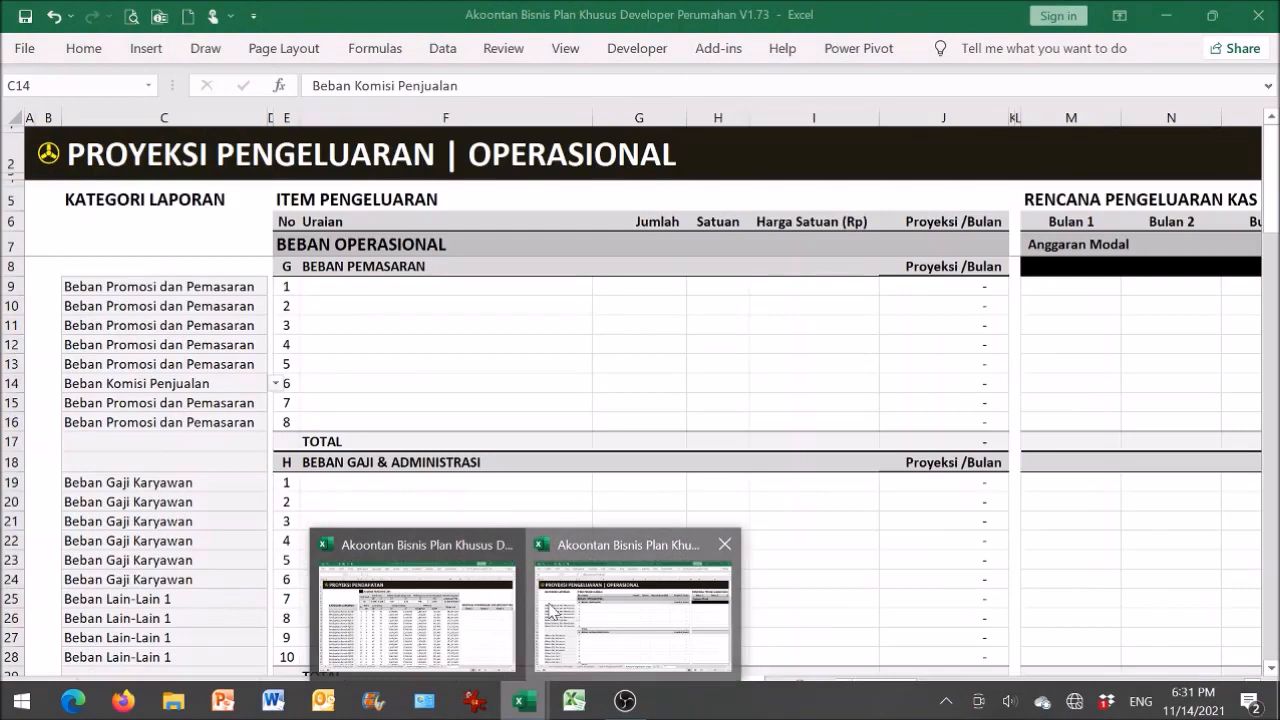
left_click(549, 608)
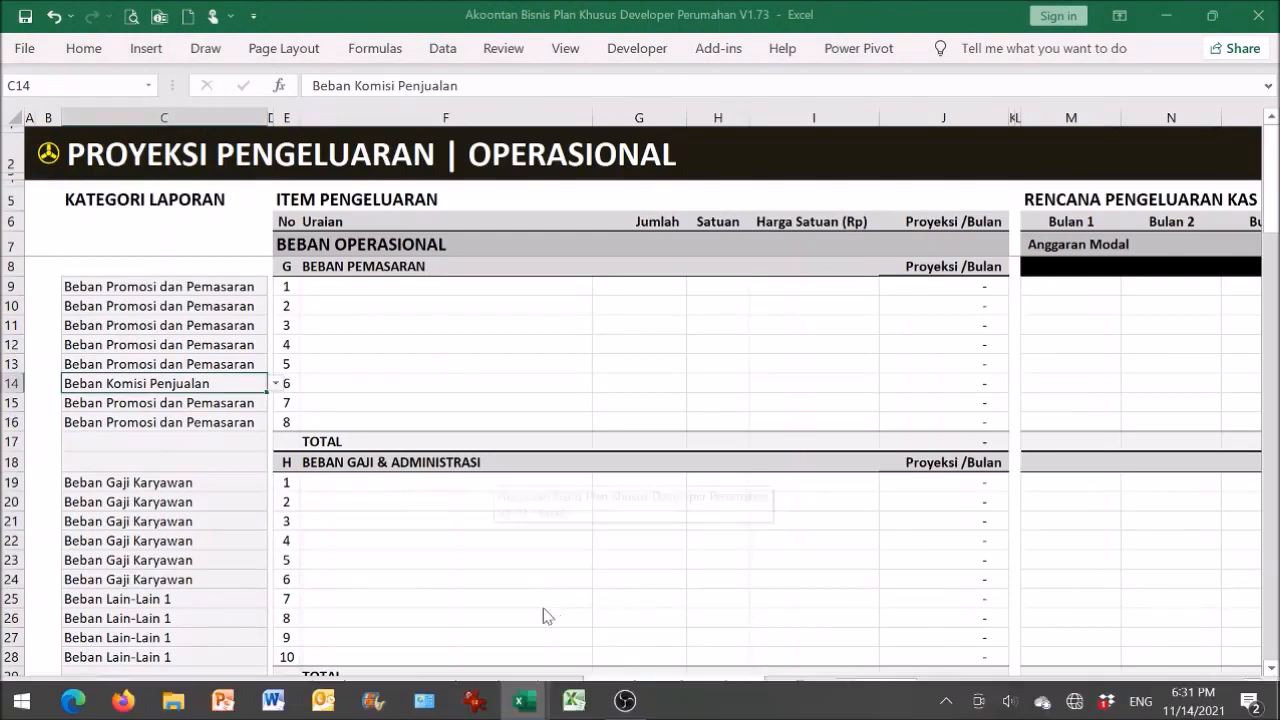
left_click(345, 381)
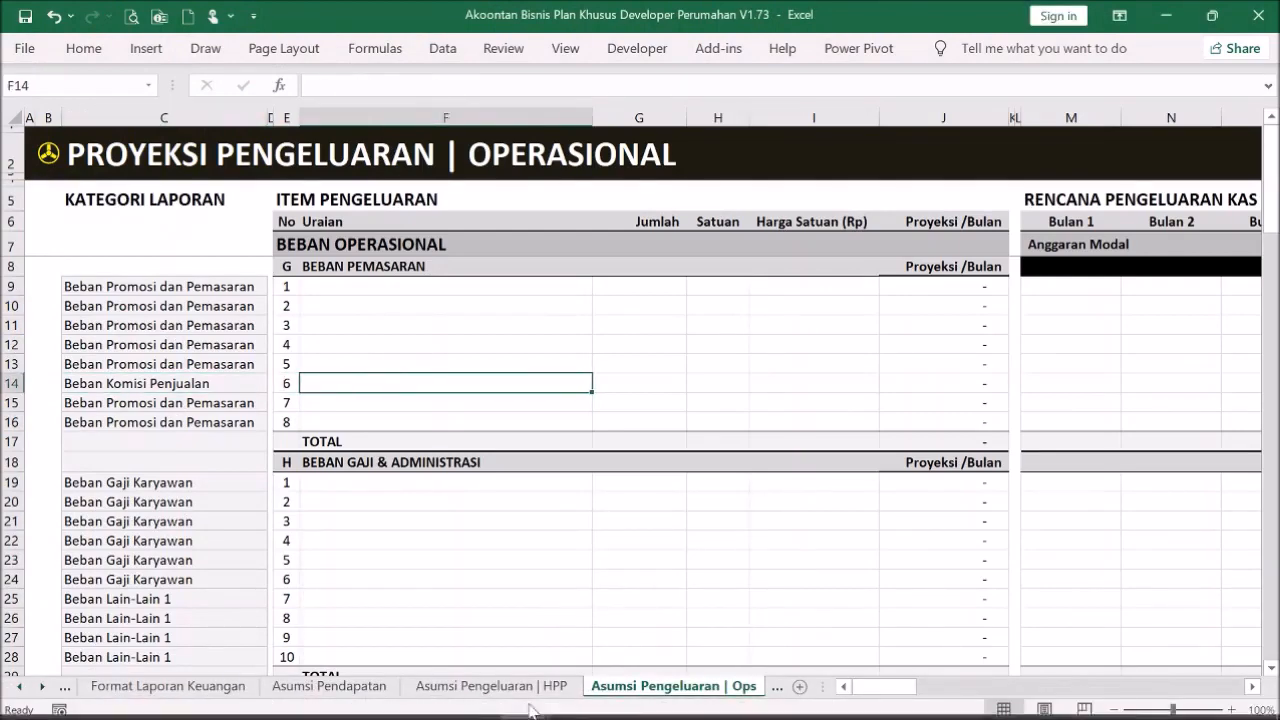
mouse_move(520, 700)
left_click(490, 615)
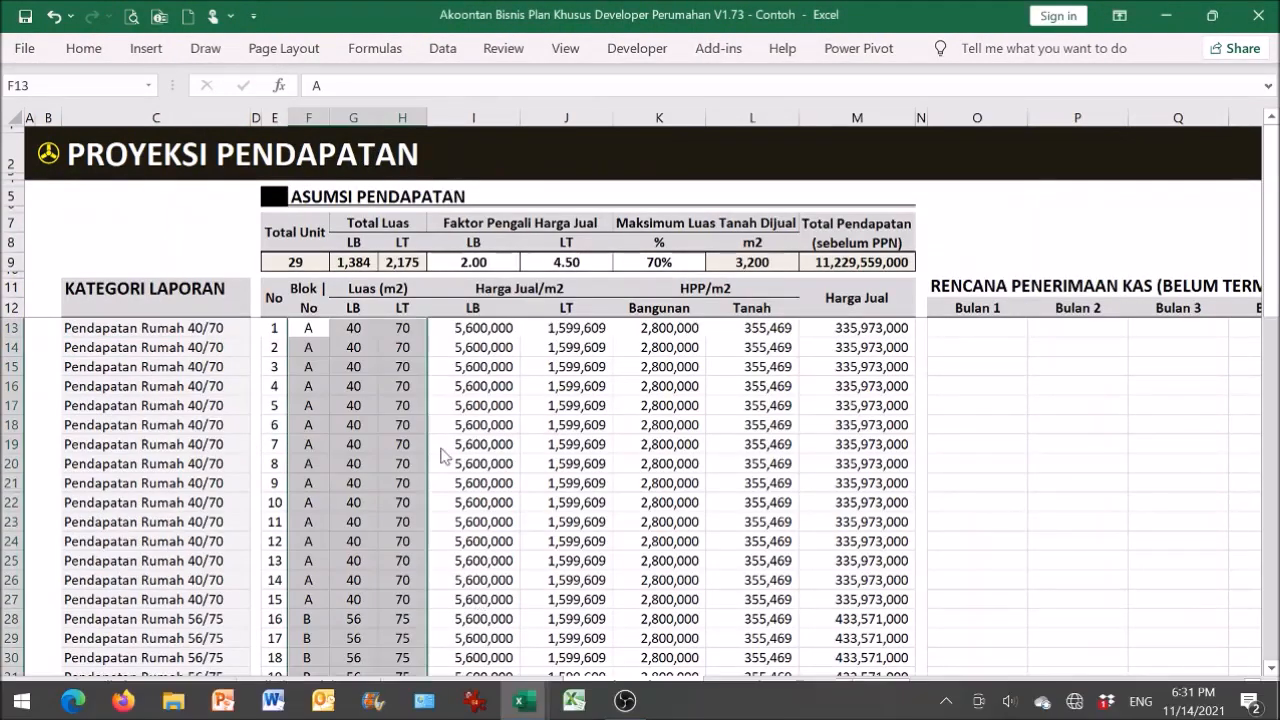
left_click(49, 158)
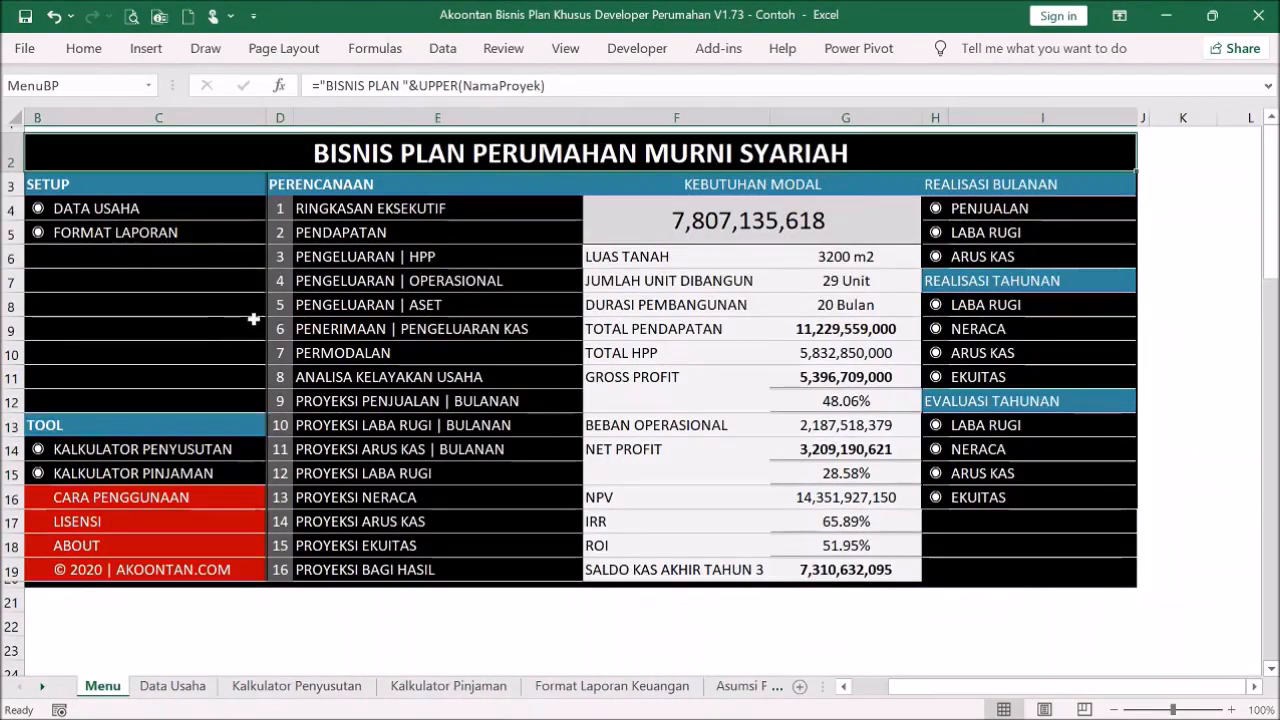
left_click(435, 281)
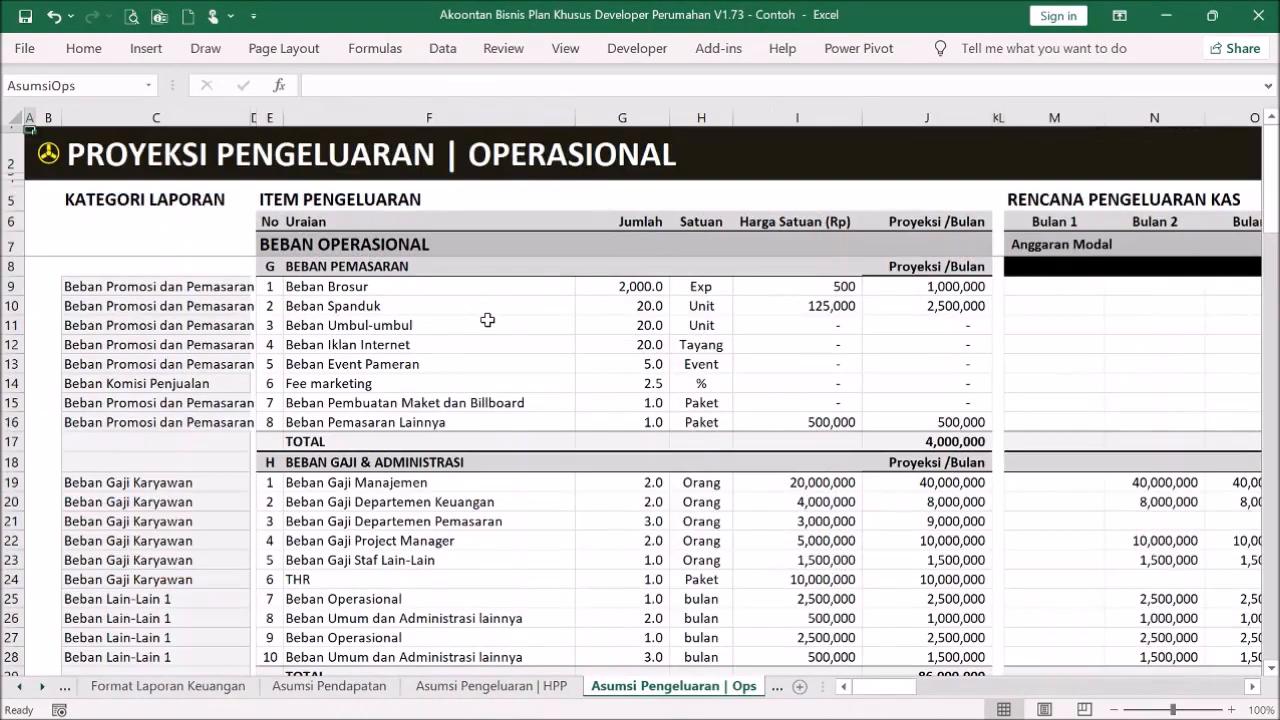
- Copy the example workbook's operating expense items, quantities, units and unit prices in E8:I37
left_click_drag(270, 266, 705, 578)
scroll(755, 557, "down", 4)
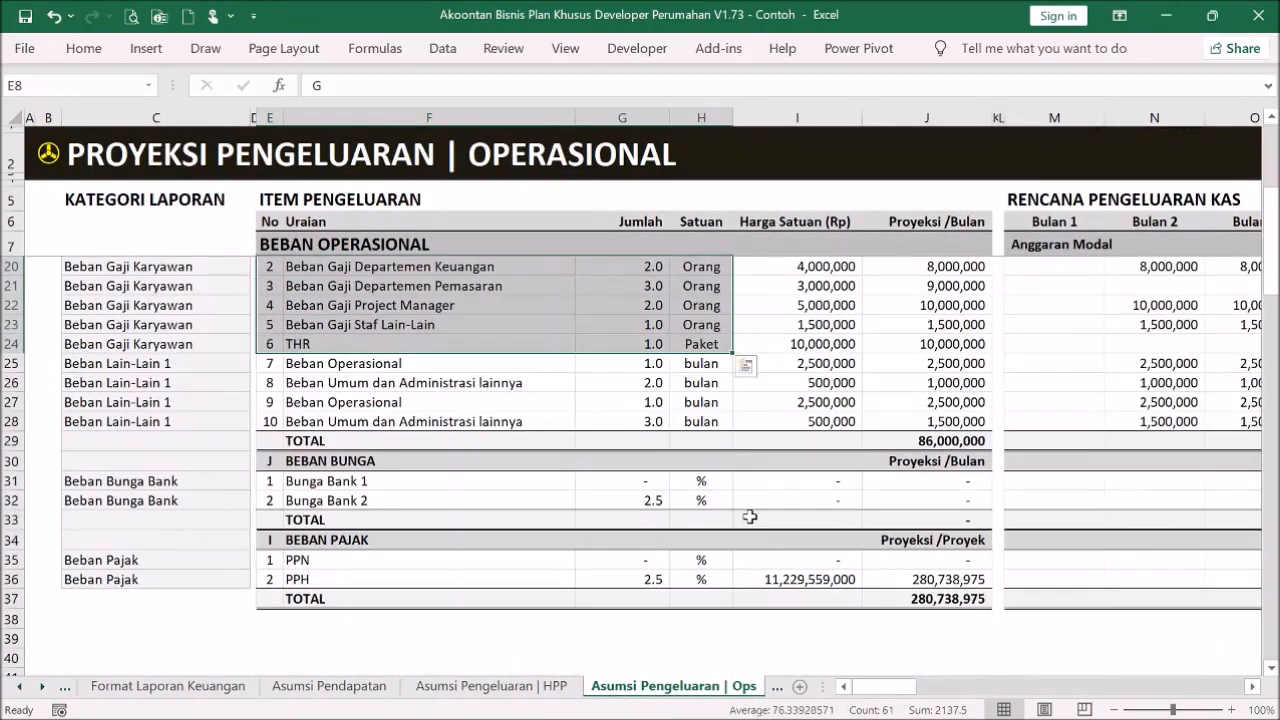
left_click(800, 598, "shift")
key("ctrl+c")
- Switch to the main business plan workbook and paste the copied expense items as values starting at E8 of the operating expense projection
mouse_move(500, 700)
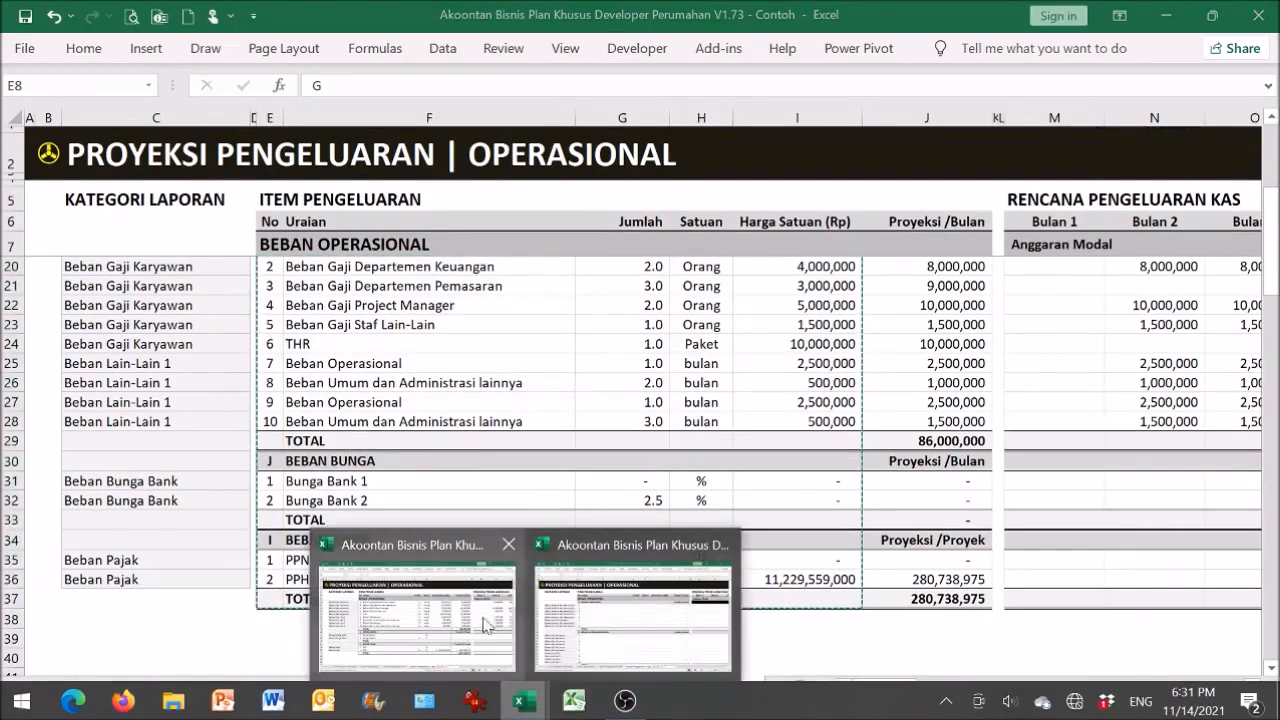
left_click(621, 601)
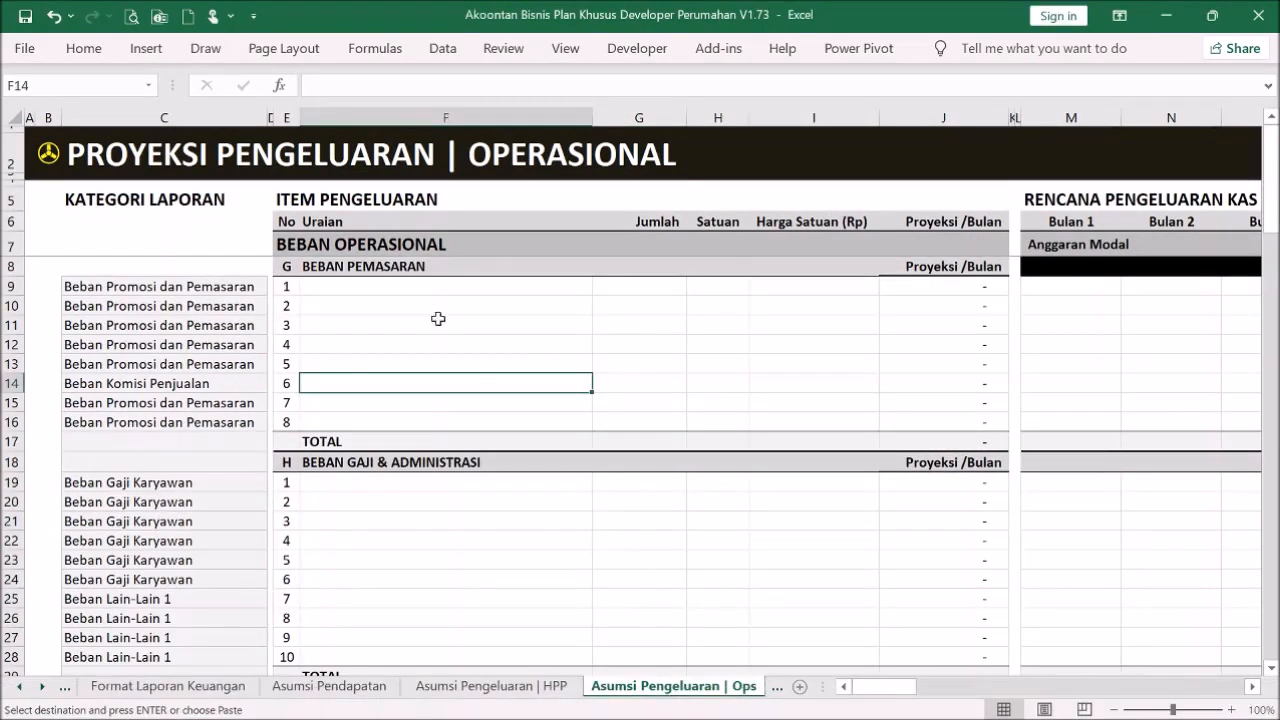
left_click(288, 268)
right_click(288, 268)
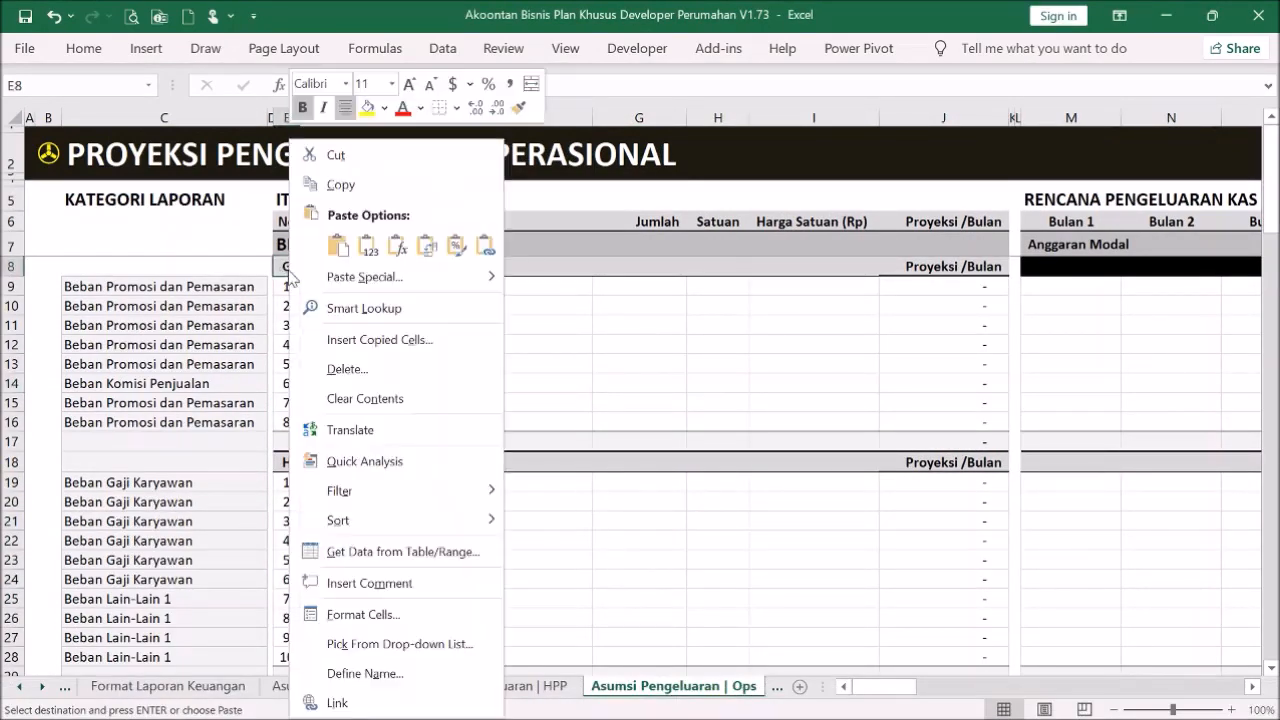
left_click(364, 254)
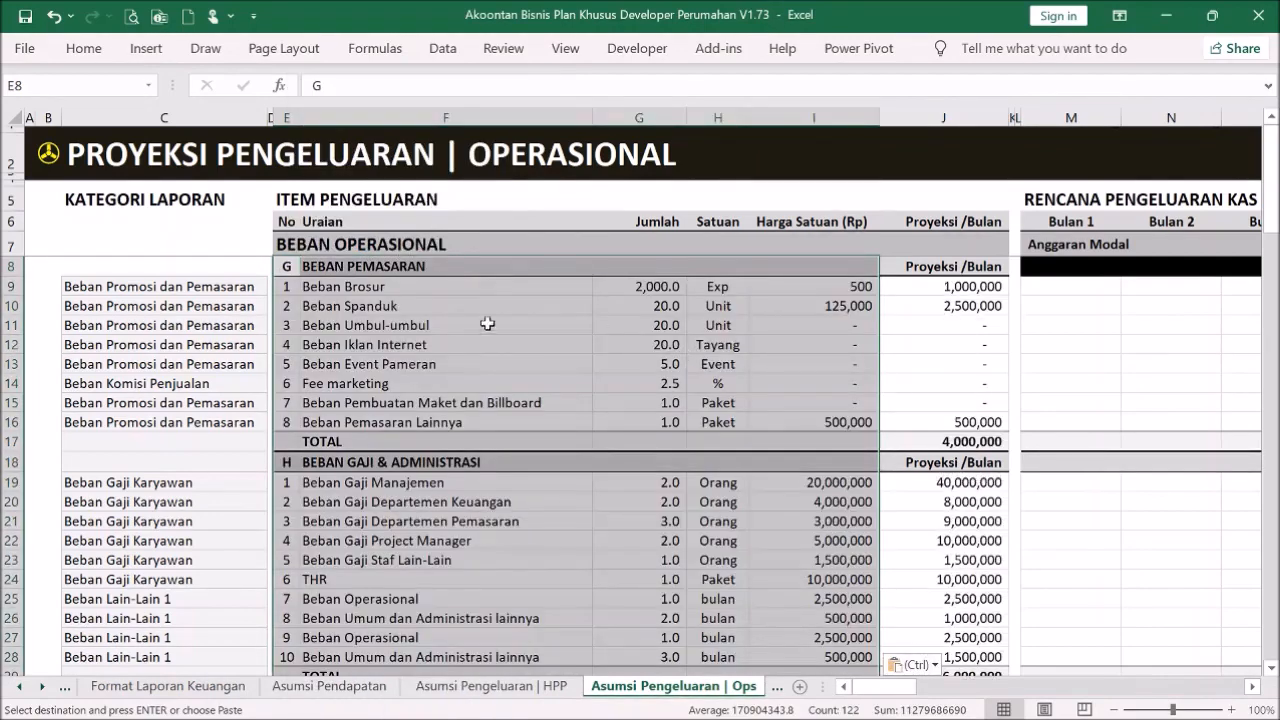
- Review the pasted marketing expense items, their unit prices and the report category in C9
left_click(620, 325)
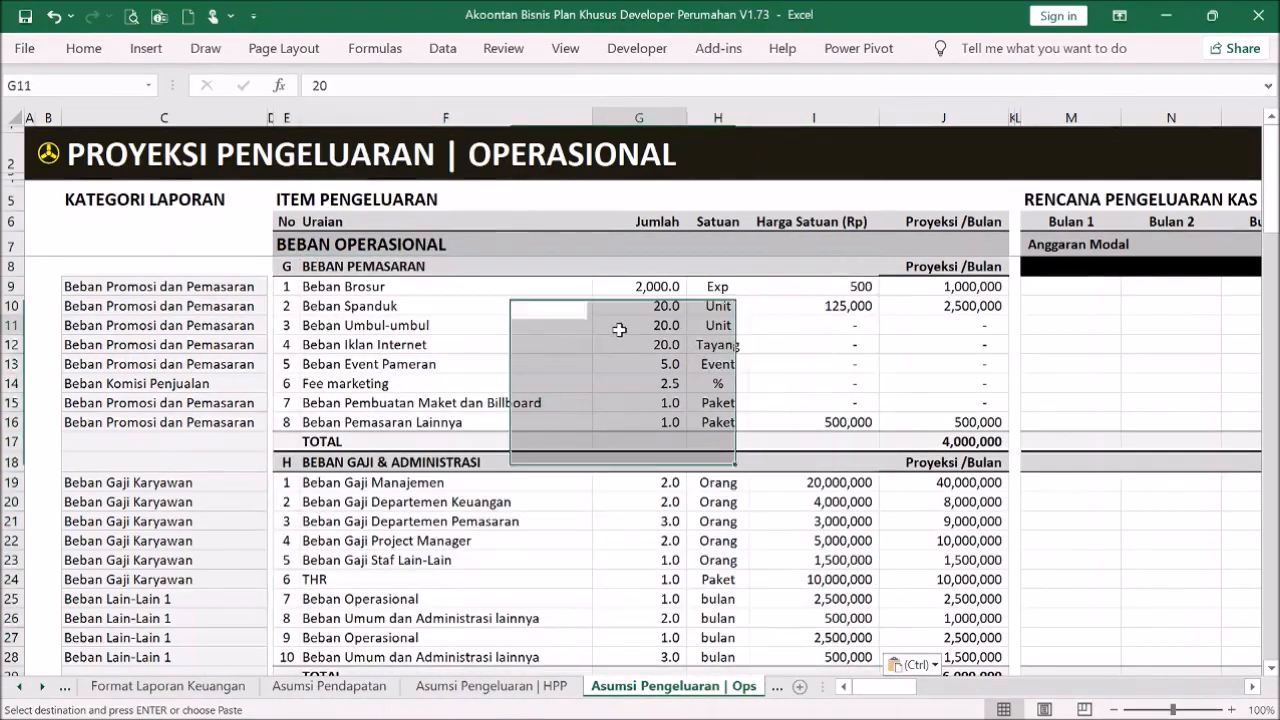
left_click(795, 305)
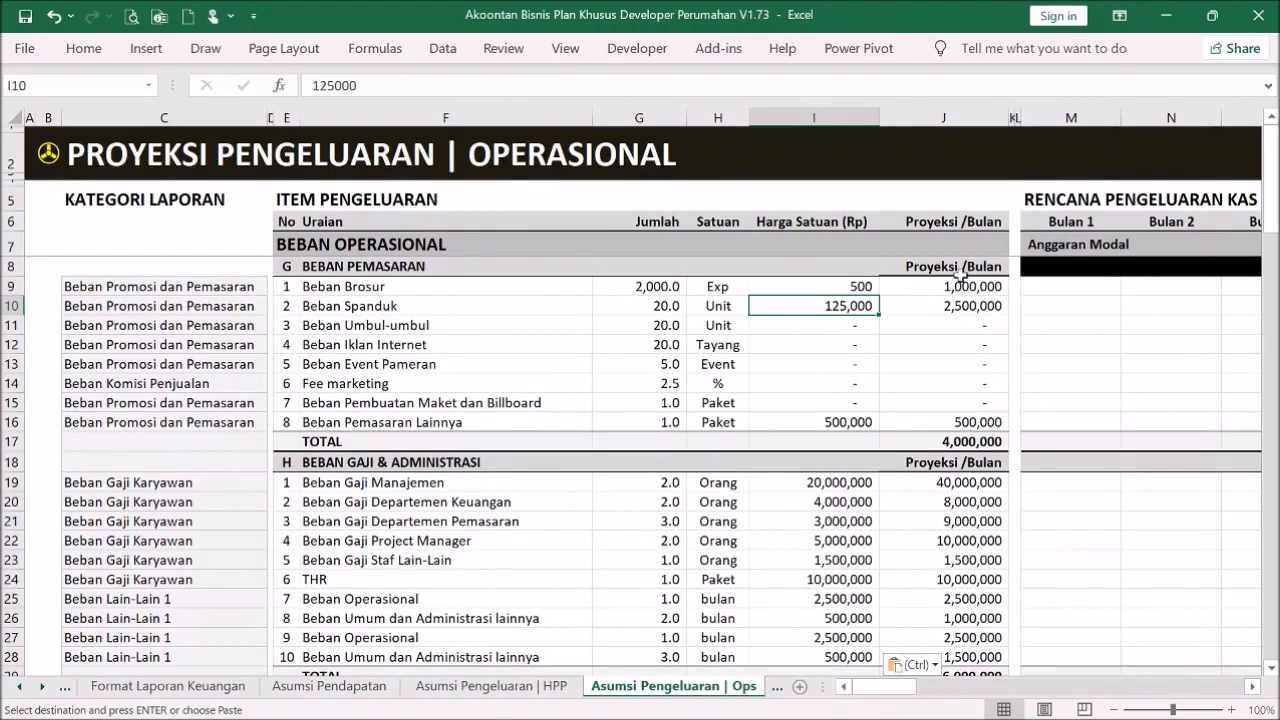
left_click(376, 368)
scroll(532, 332, "down", 1)
scroll(490, 318, "up", 1)
left_click(235, 288)
left_click(276, 288)
left_click(276, 290)
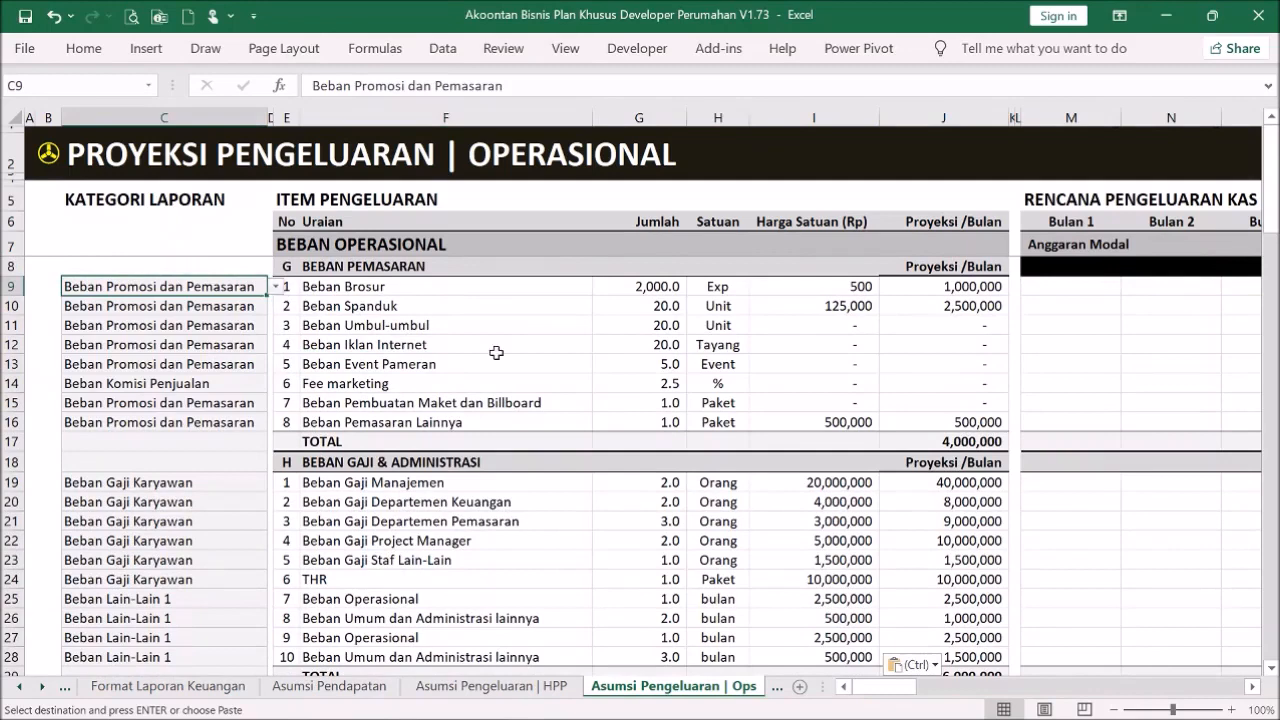
- Try inserting a blank row above the Fee marketing item in row 14, and undo the insertion
left_click(12, 383)
right_click(12, 383)
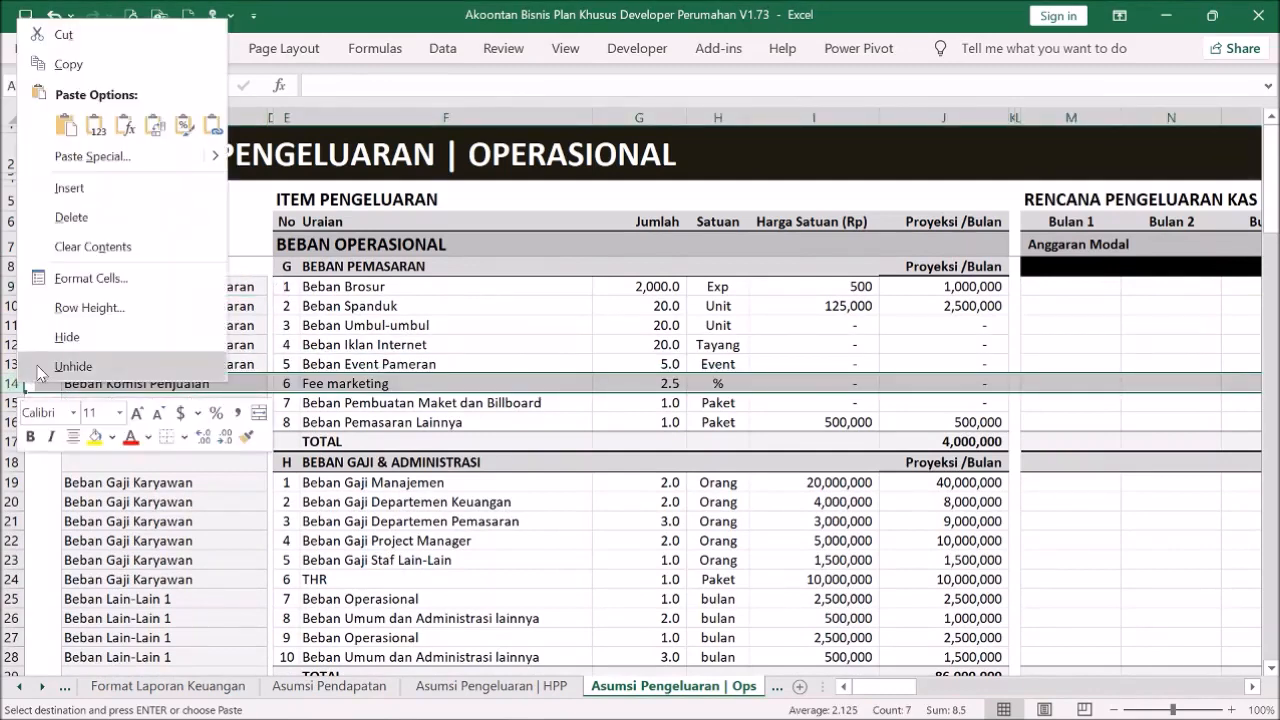
left_click(100, 189)
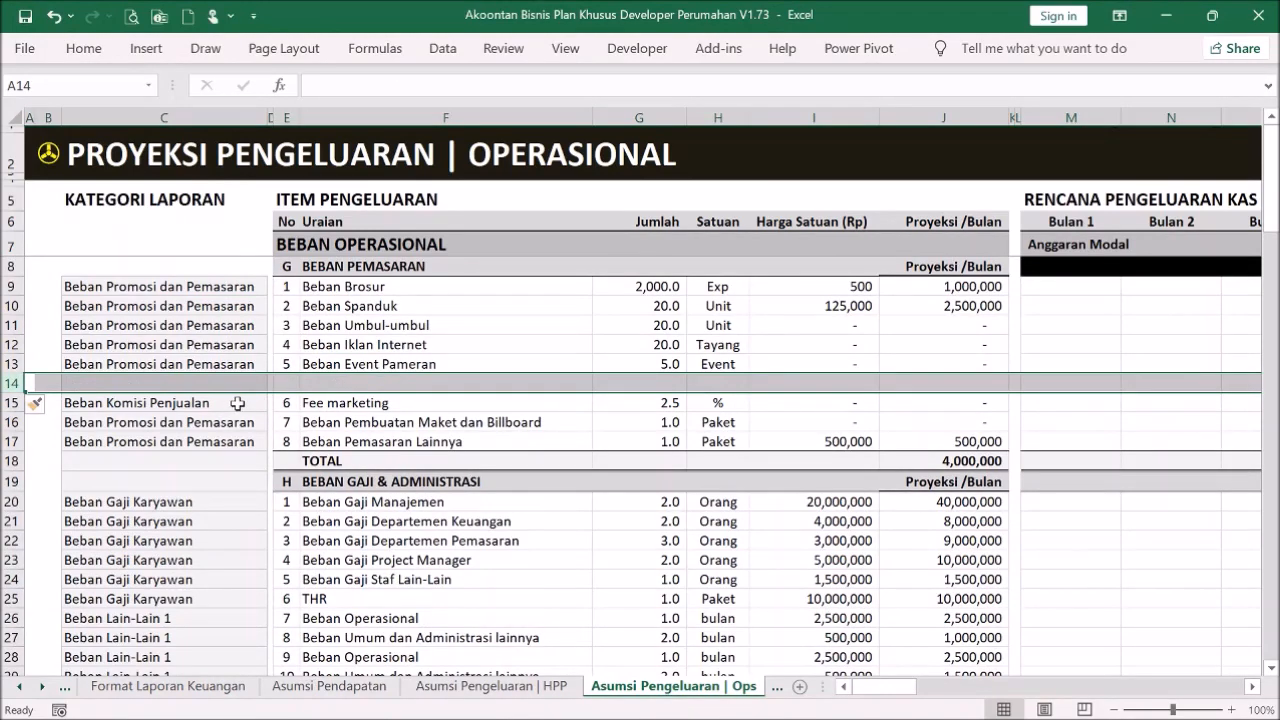
key("ctrl+z")
left_click(295, 420)
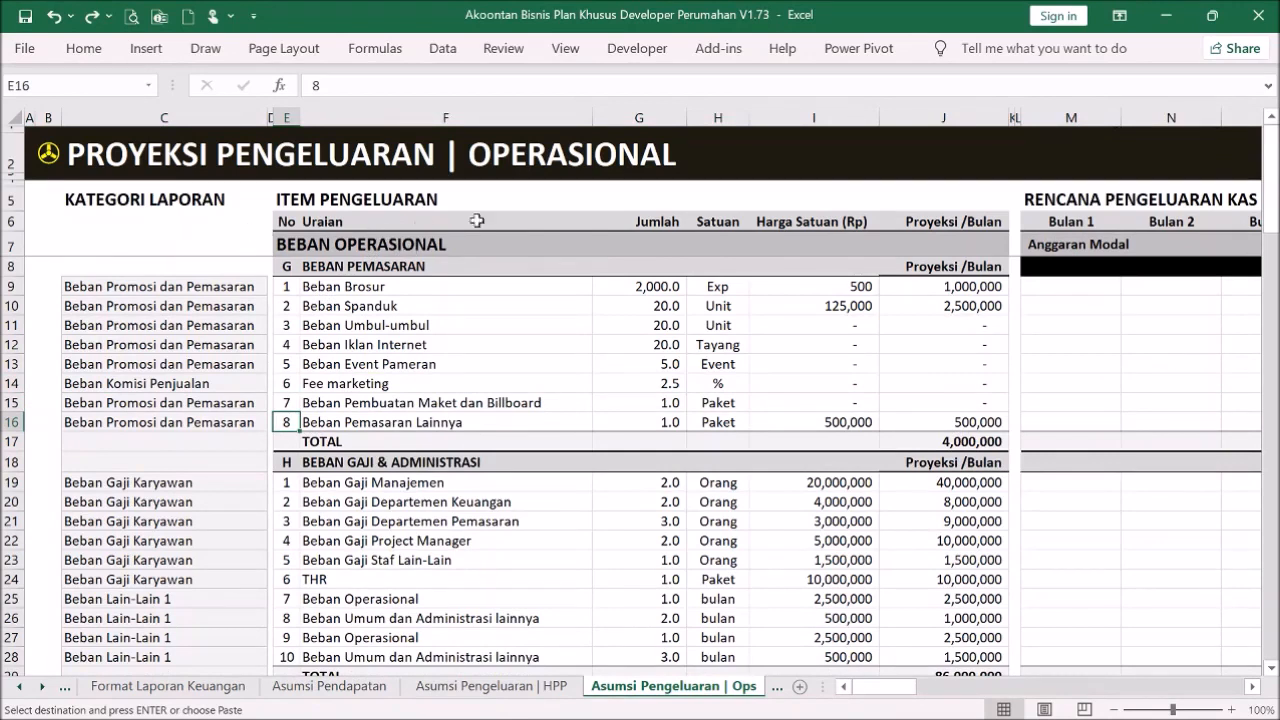
- Look through the marketing and the salary and administration expense items together with their report categories
left_click(416, 382)
scroll(548, 383, "down", 4)
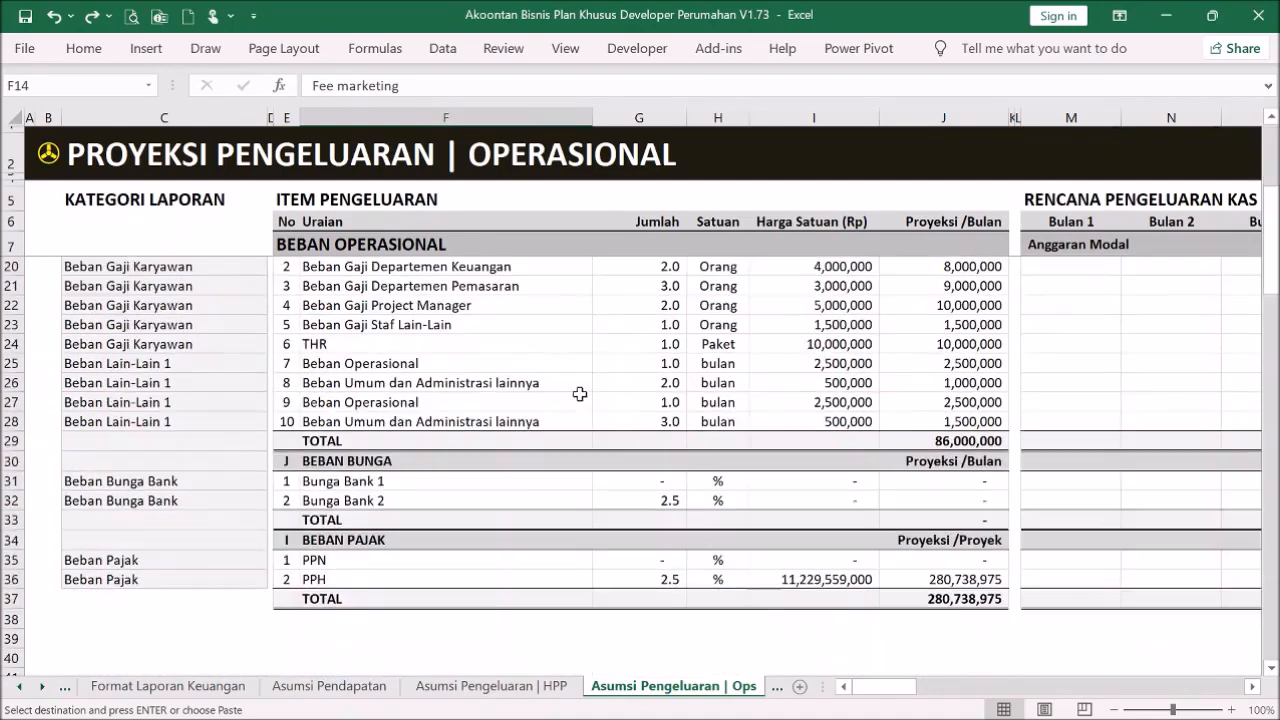
scroll(579, 389, "up", 4)
left_click(410, 331)
scroll(593, 359, "down", 1)
left_click(470, 466)
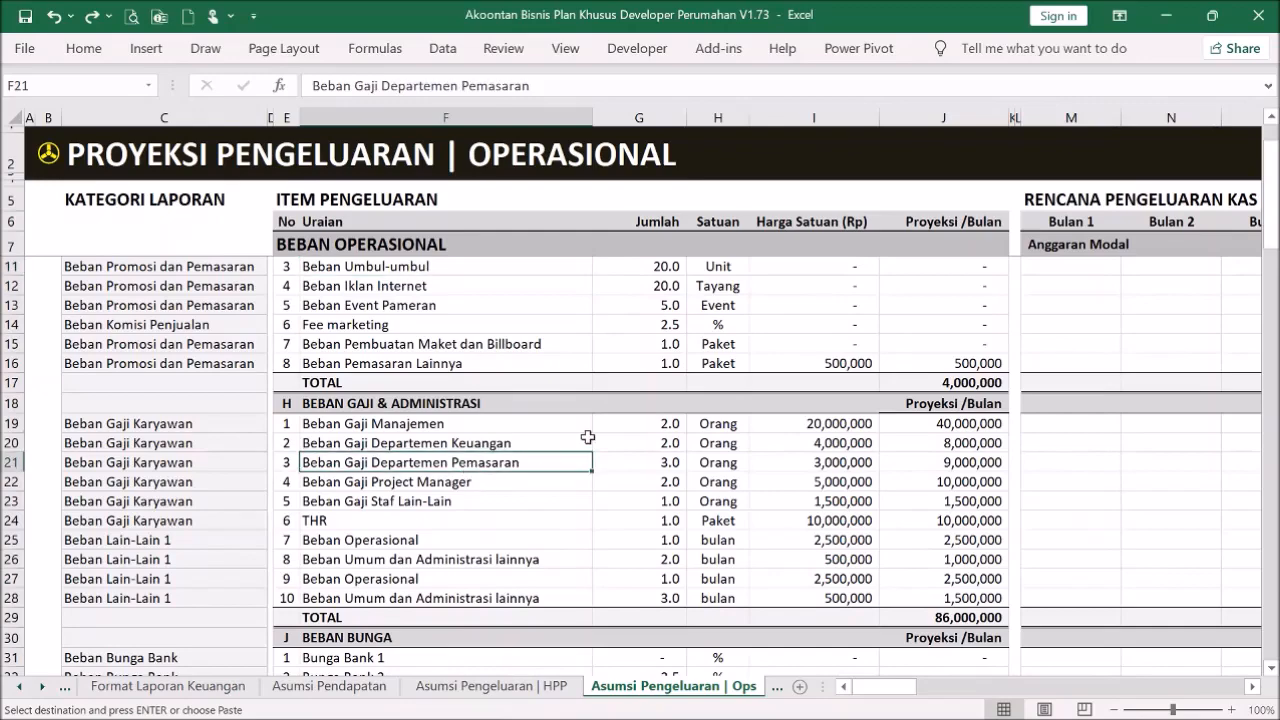
scroll(581, 437, "down", 1)
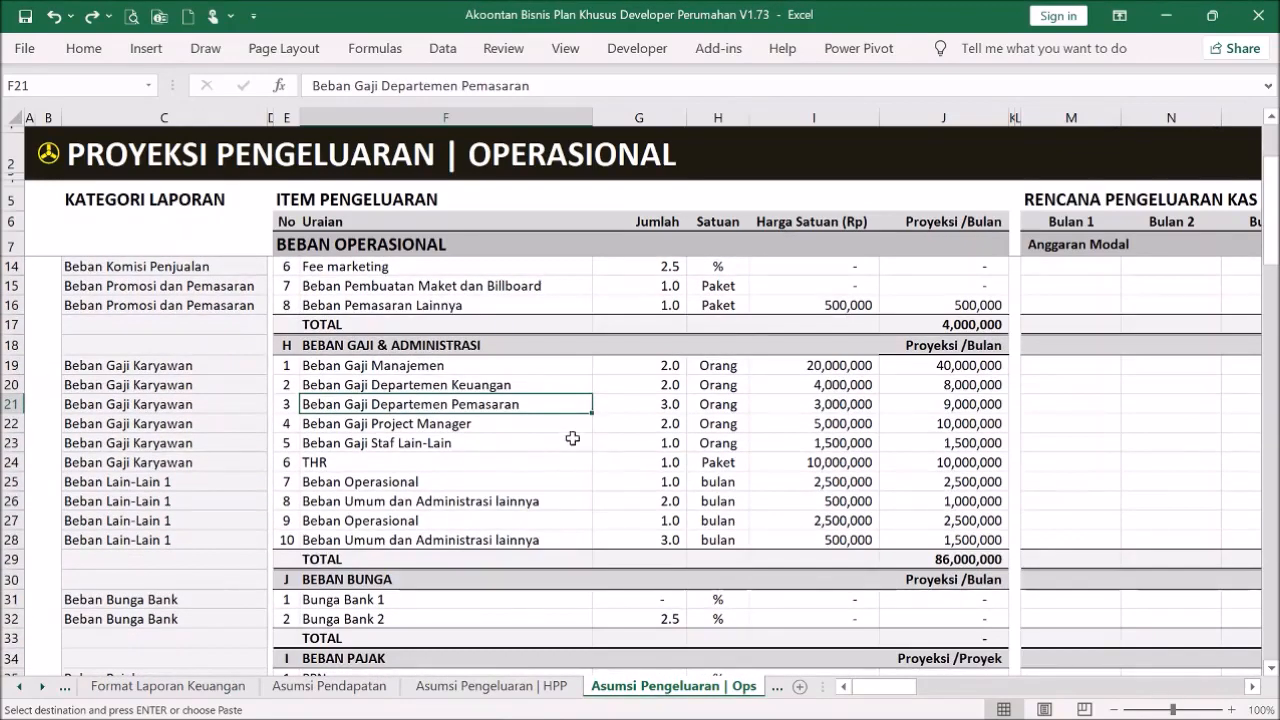
scroll(536, 449, "down", 1)
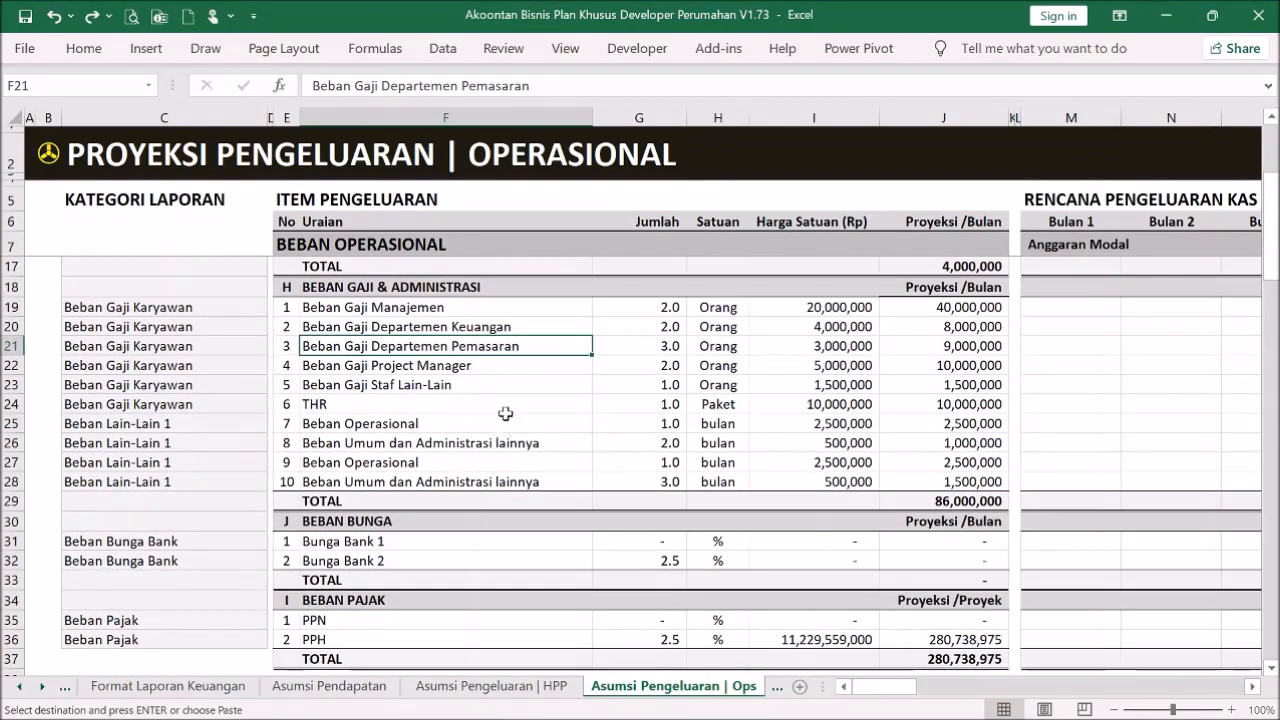
left_click(118, 367)
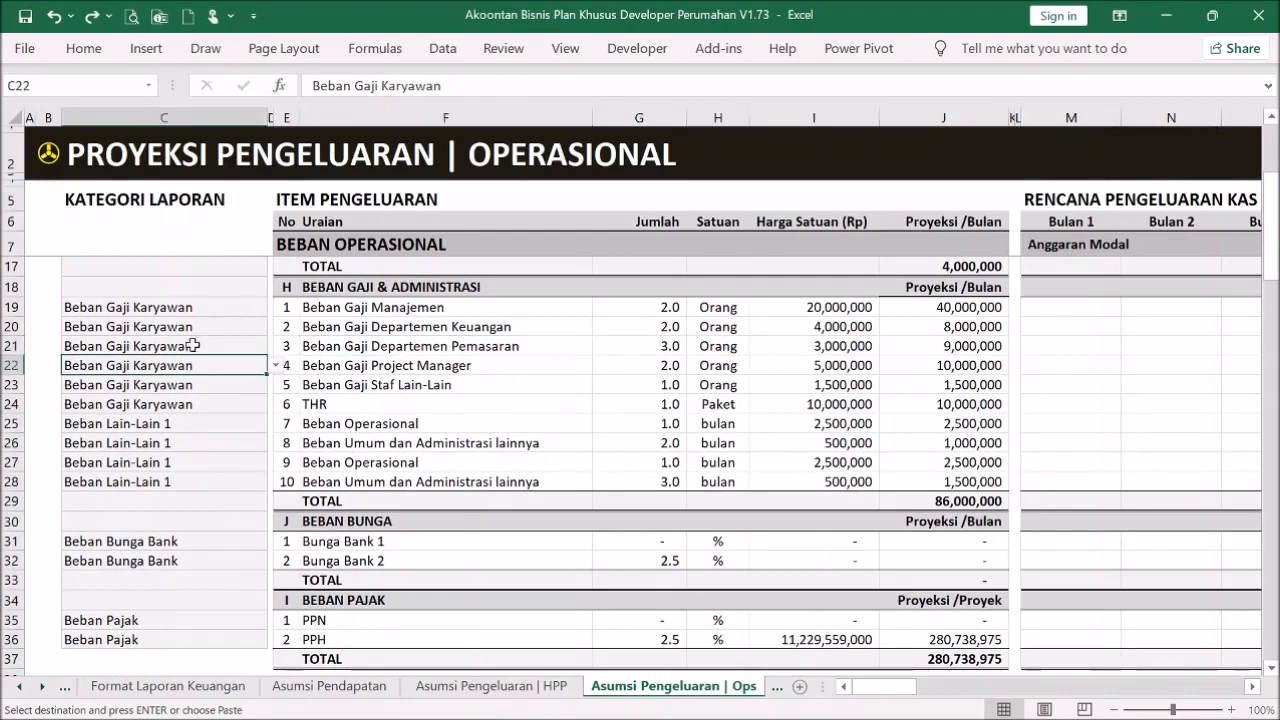
left_click(167, 423)
scroll(240, 443, "up", 2)
scroll(240, 444, "down", 1)
scroll(218, 458, "down", 2)
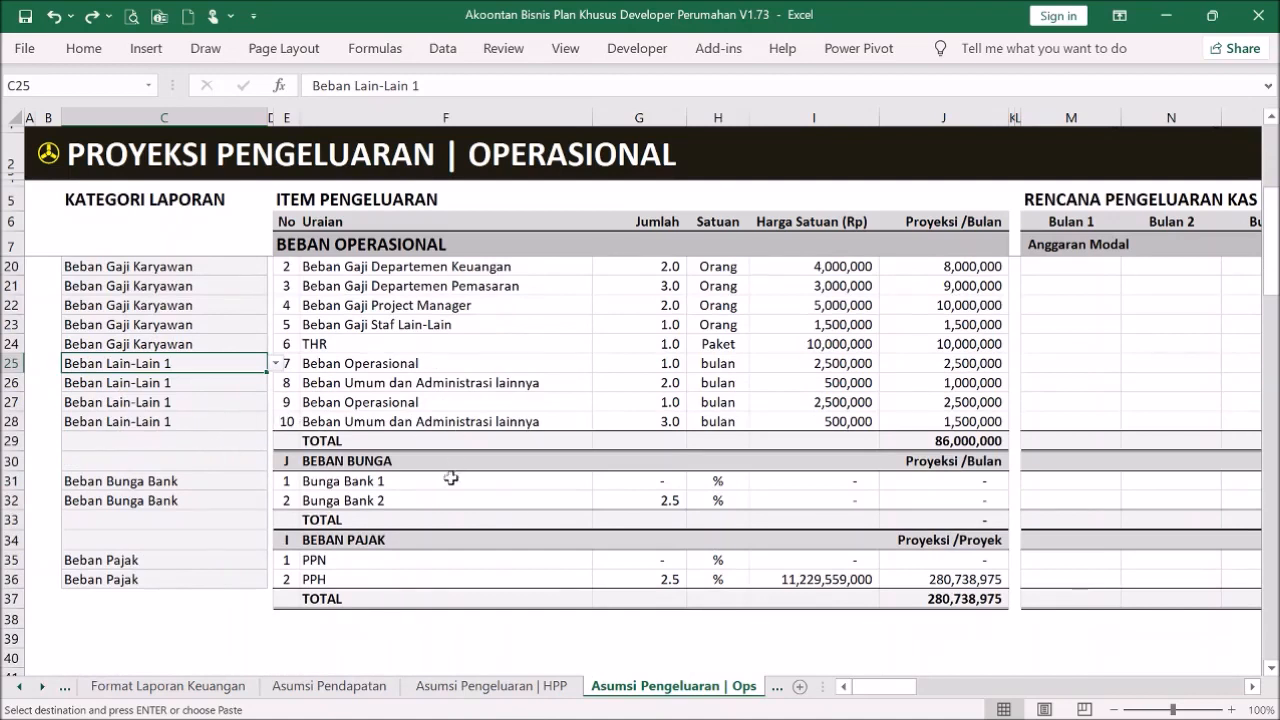
- Examine the bank interest and tax items, including the PPH rate, its base amount and the projection formula in J36
left_click(420, 502)
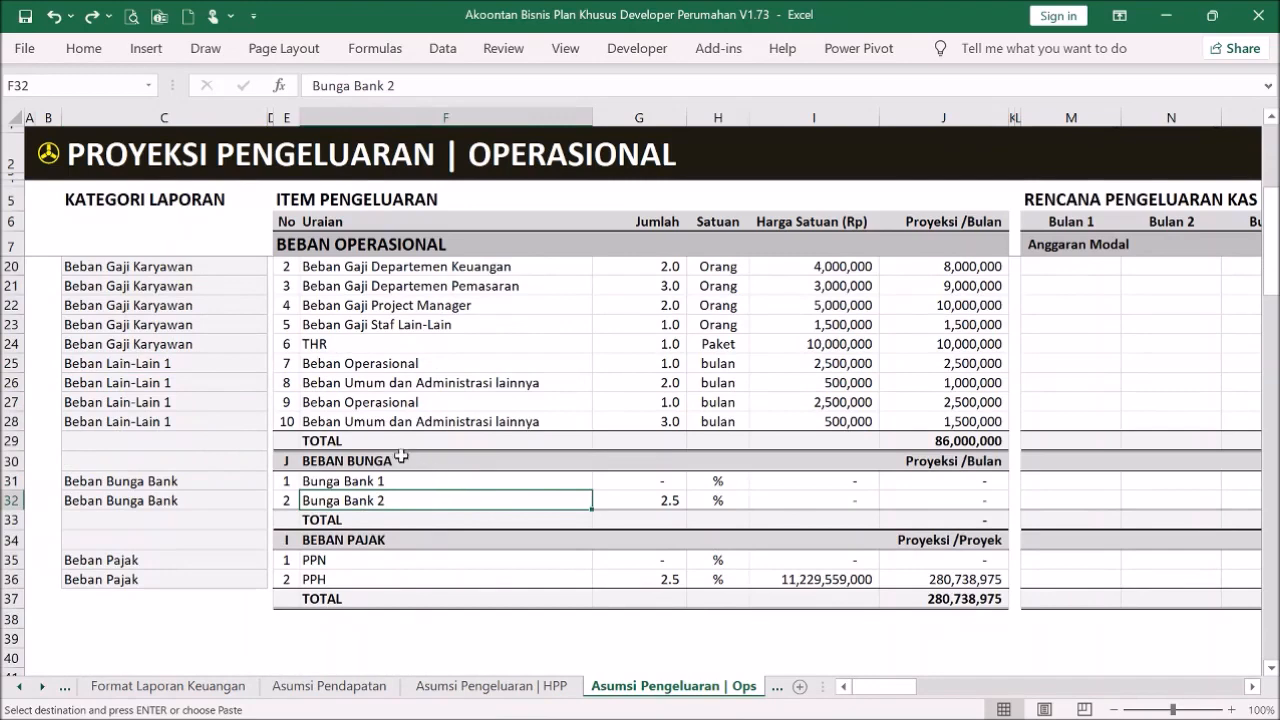
key("F2")
scroll(360, 378, "down", 1)
left_click(492, 502)
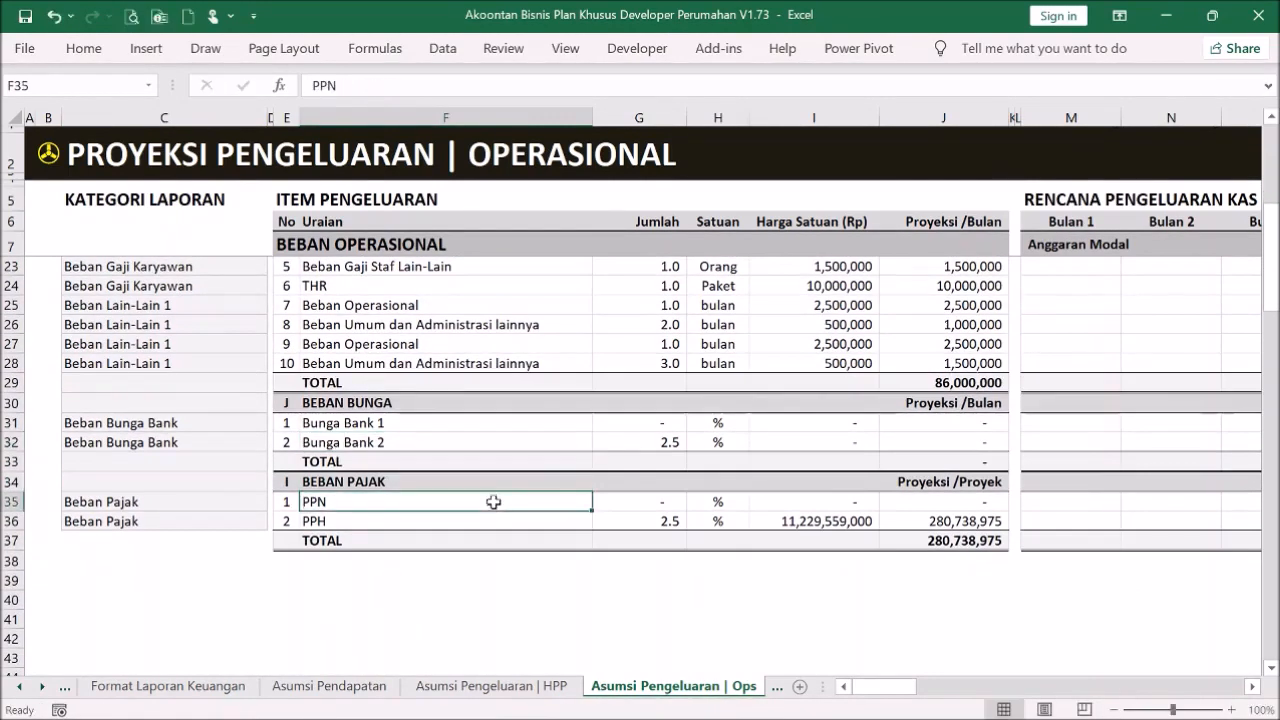
left_click(484, 516)
left_click(646, 520)
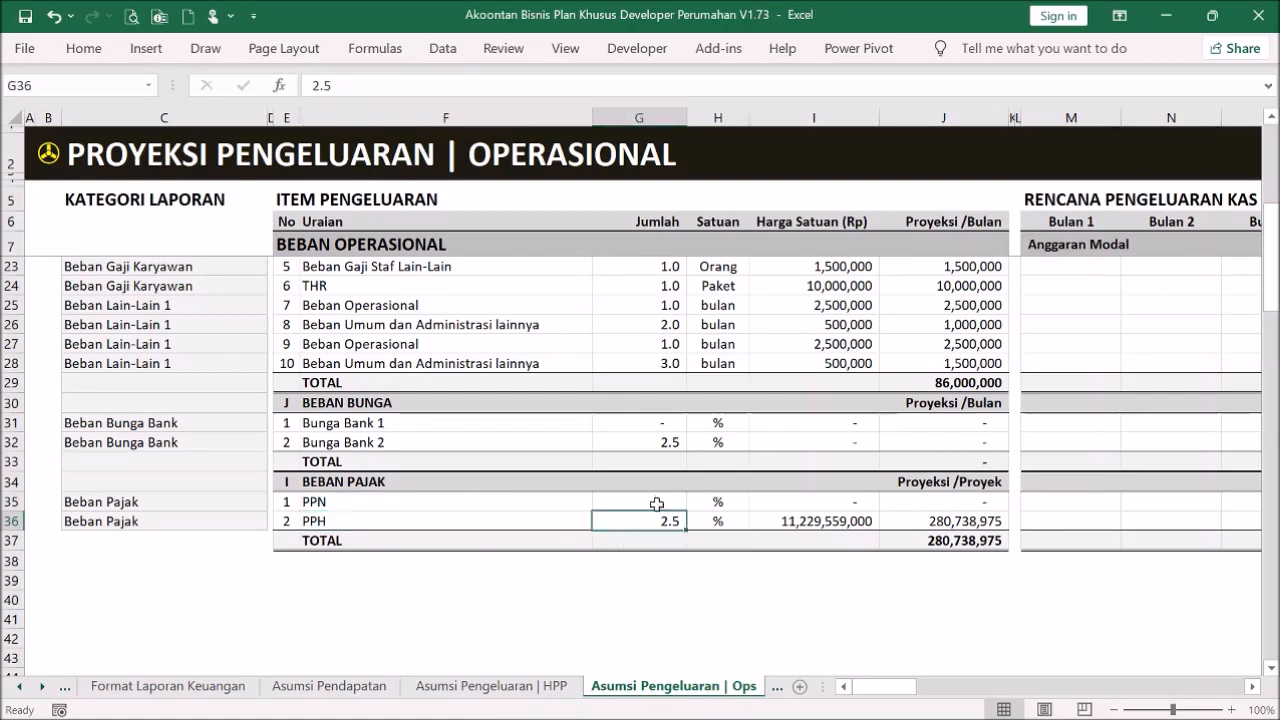
left_click(803, 520)
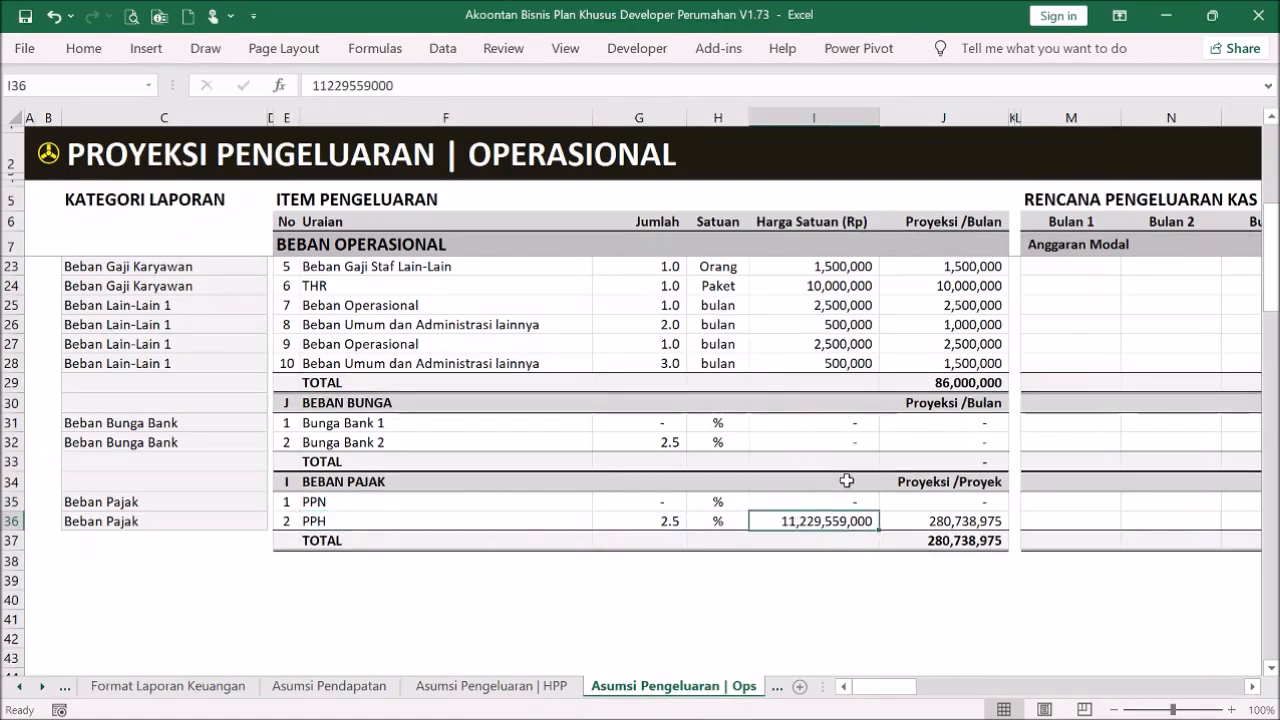
scroll(834, 449, "up", 1)
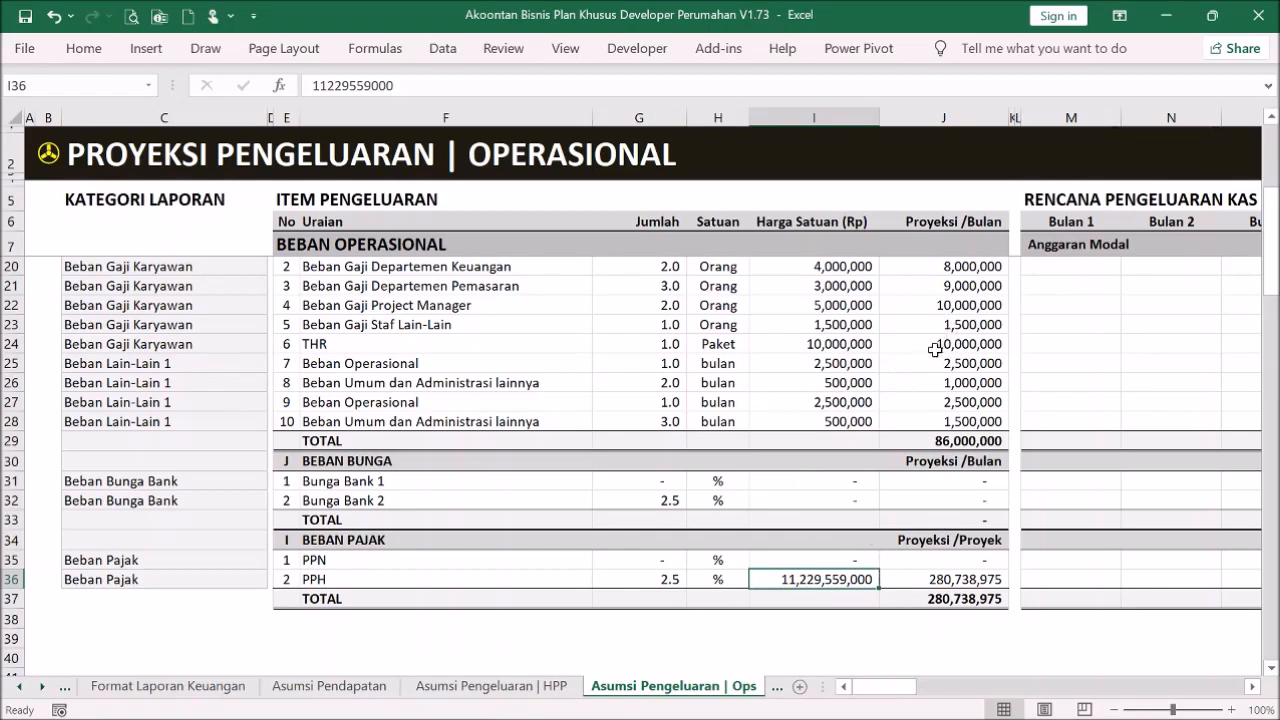
left_click(830, 426)
left_click(842, 578)
left_click(970, 580)
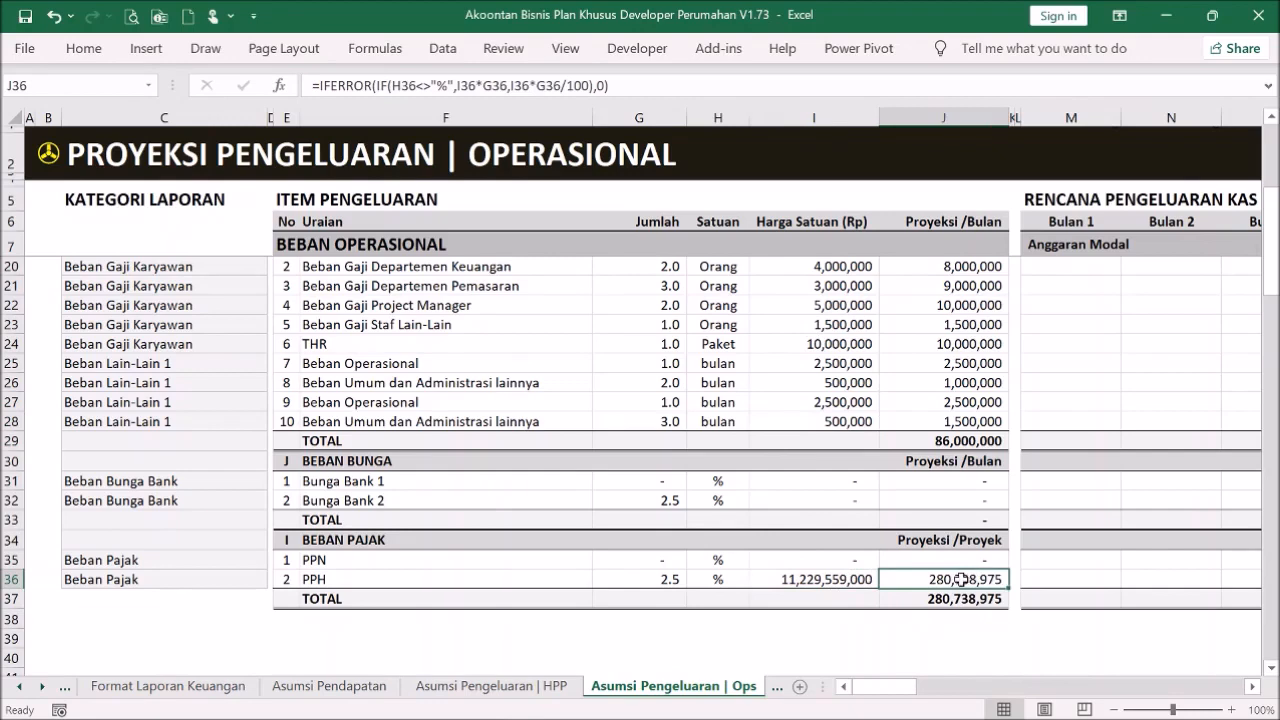
- Copy the monthly projections of the Beban Pemasaran items in J9:J16
scroll(875, 388, "up", 4)
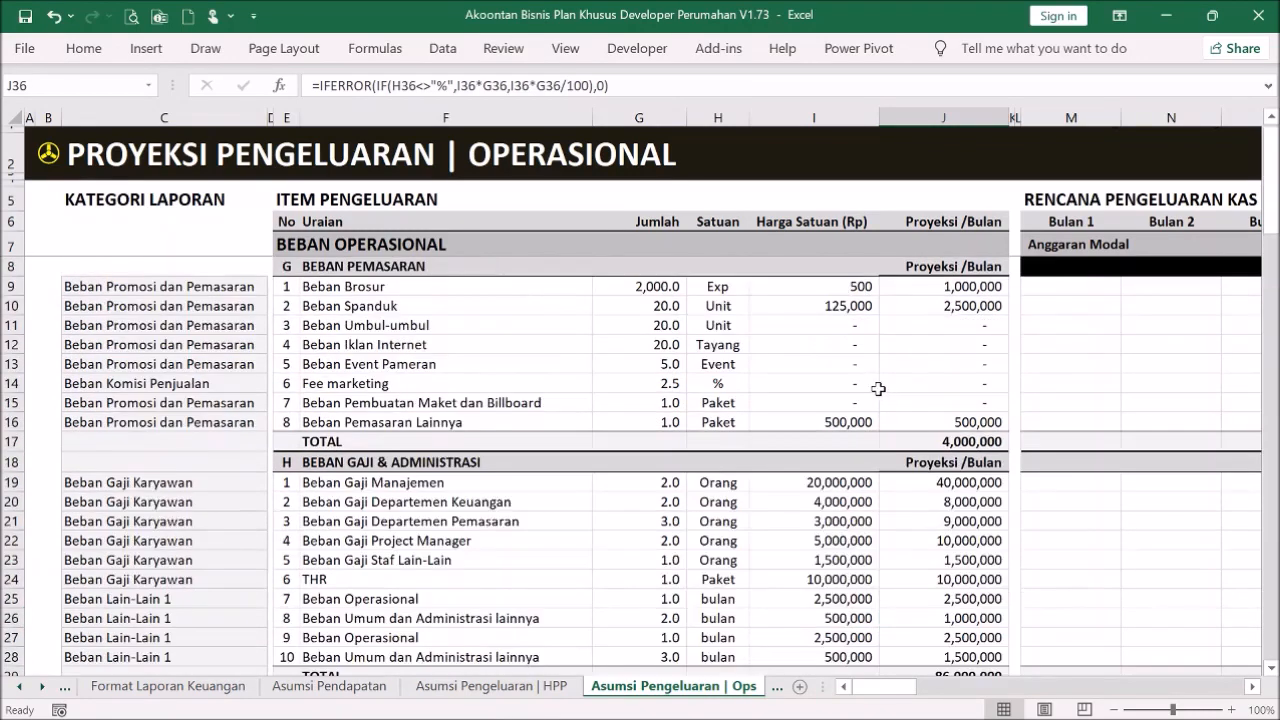
left_click(918, 362)
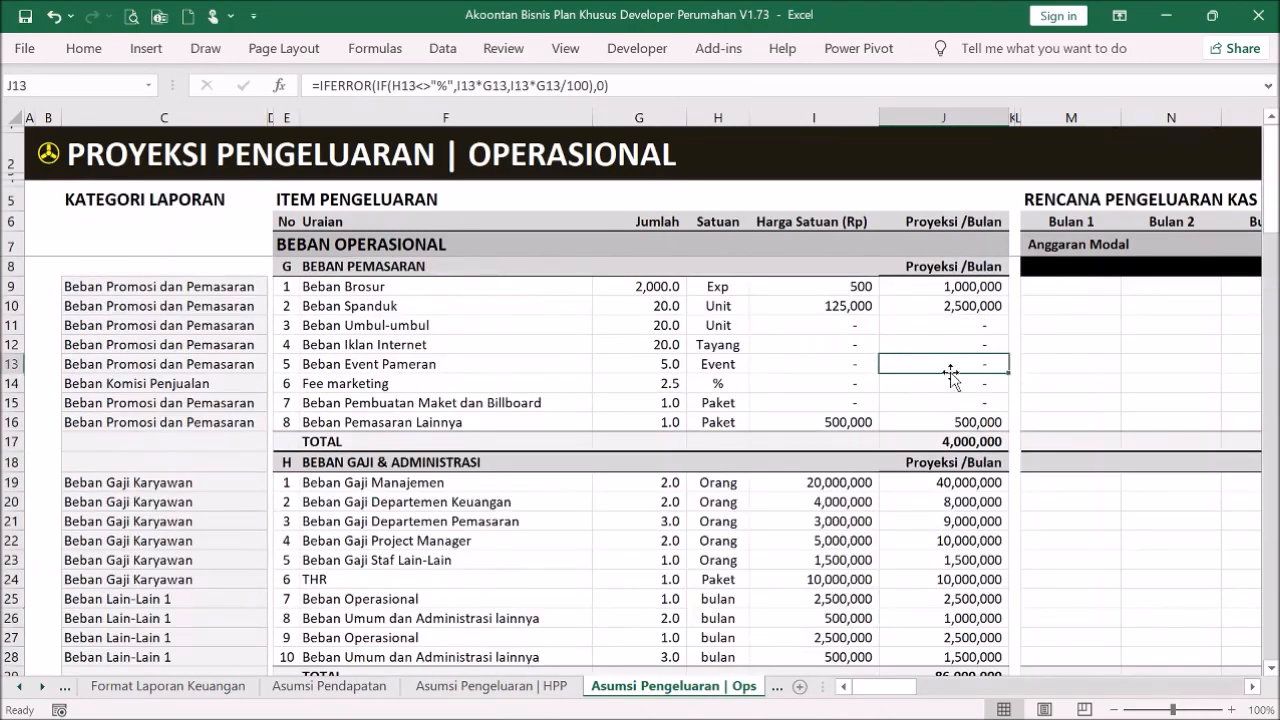
mouse_move(880, 687)
left_mouse_down()
mouse_move(930, 688)
mouse_move(899, 689)
left_mouse_up()
left_click_drag(697, 291, 710, 425)
key("ctrl+c")
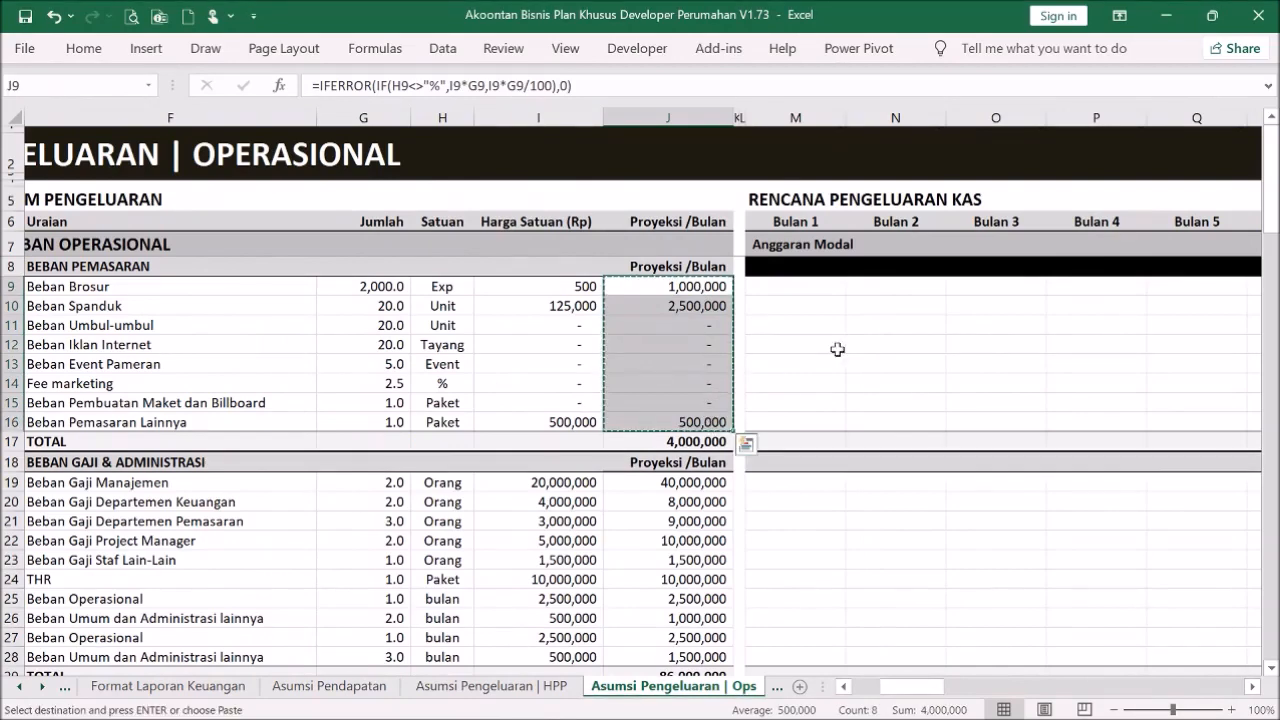
- Paste the marketing projections as values into the Bulan 11 column of the cash expense plan, starting at W9
left_click(1123, 272)
left_click_drag(925, 686, 998, 686)
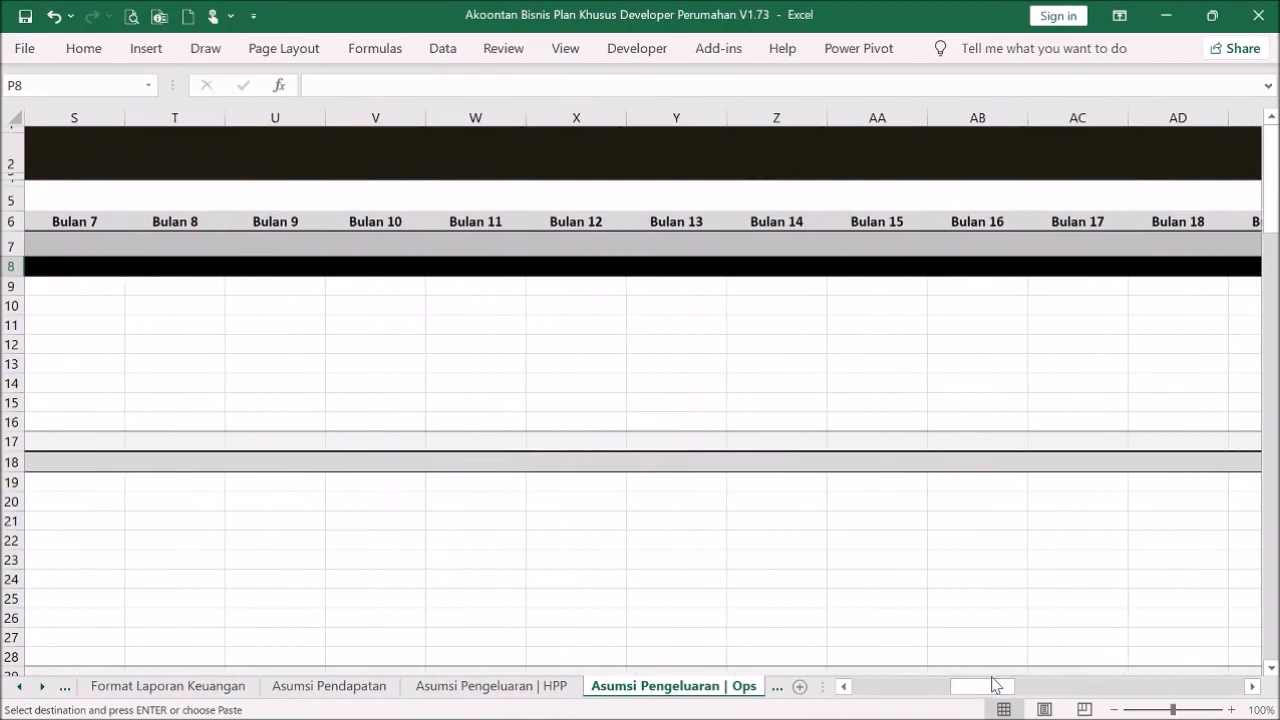
left_click(510, 286)
right_click(510, 286)
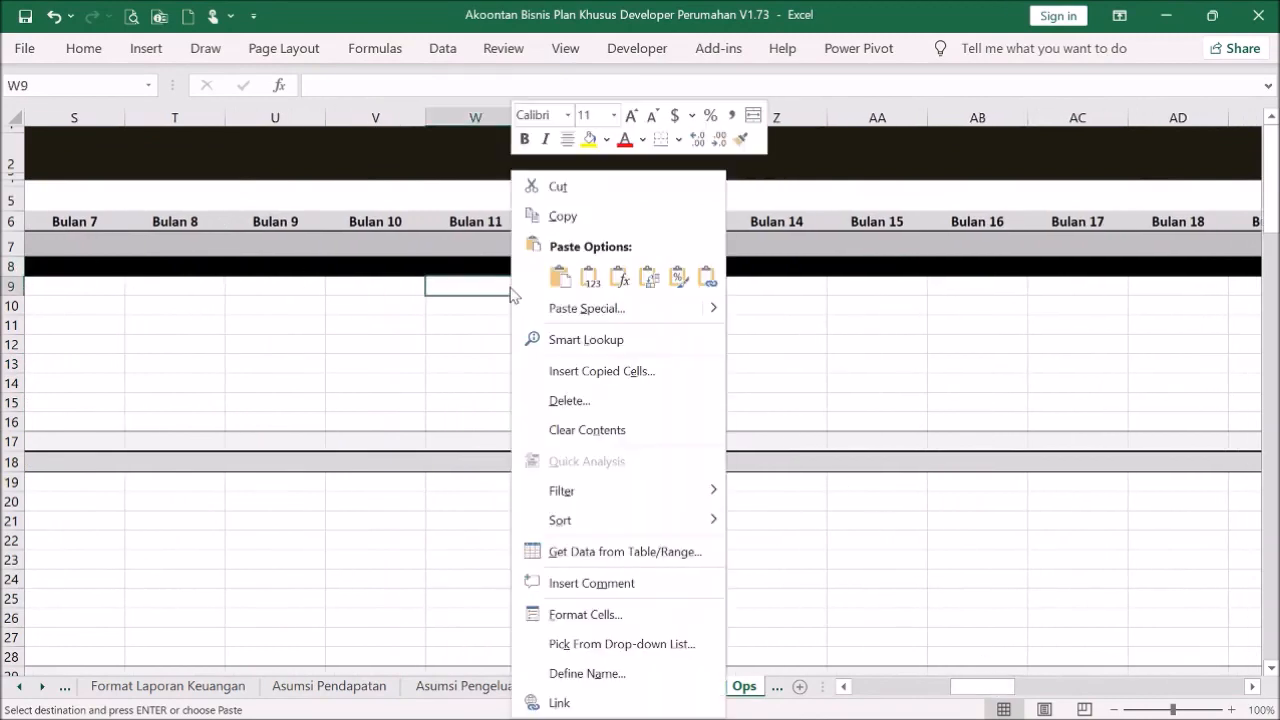
left_click(592, 280)
left_click(751, 340)
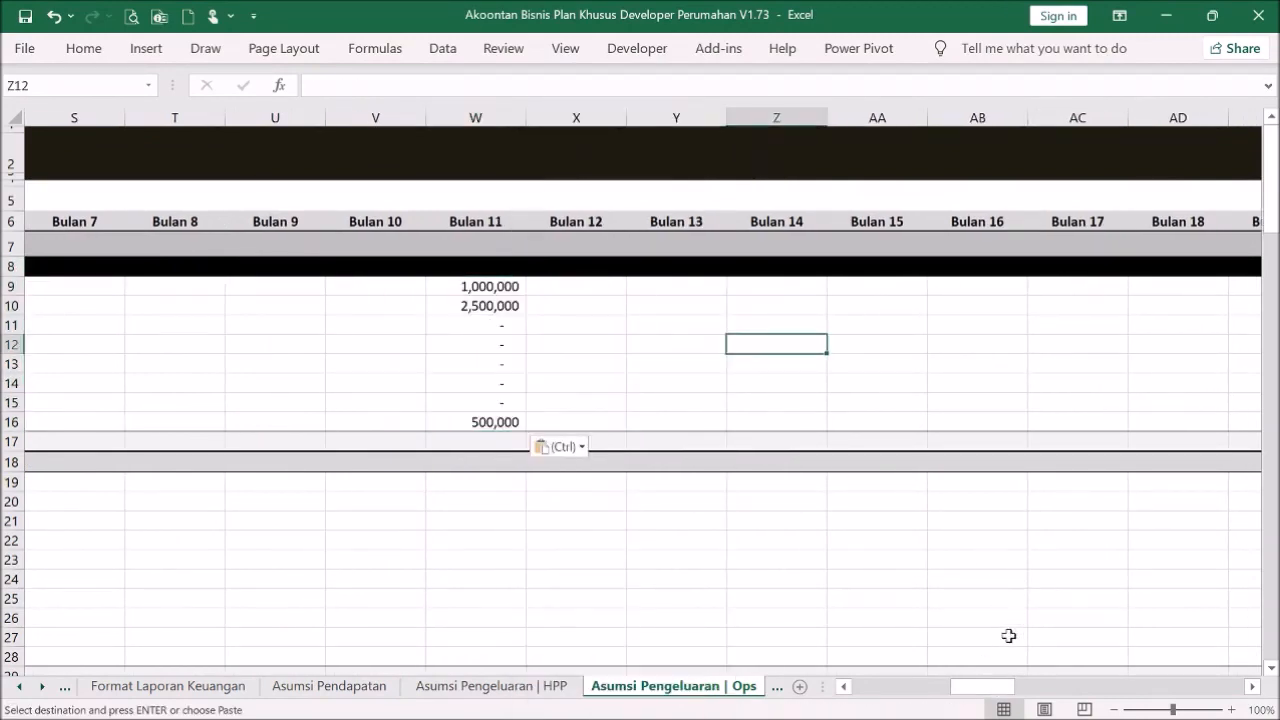
- Copy the monthly projections of the Beban Gaji & Administrasi items in J19:J28
left_click_drag(927, 686, 848, 672)
scroll(900, 517, "down", 2)
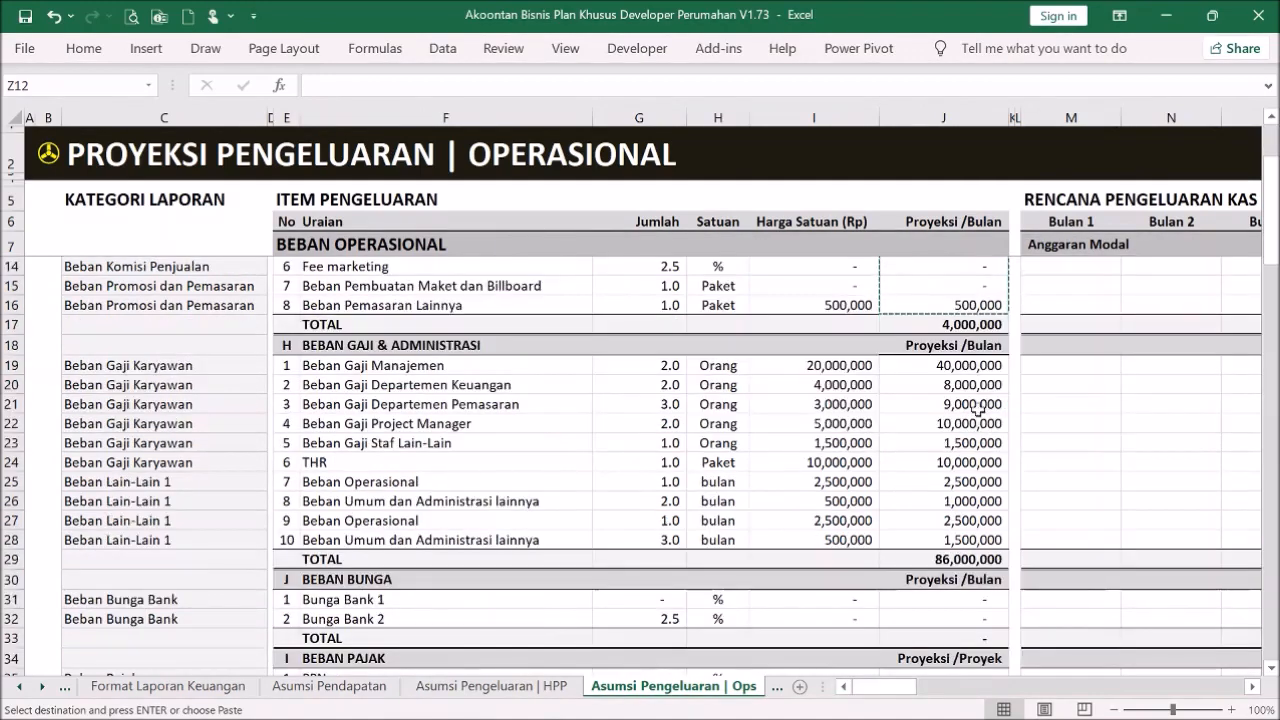
left_click(973, 366)
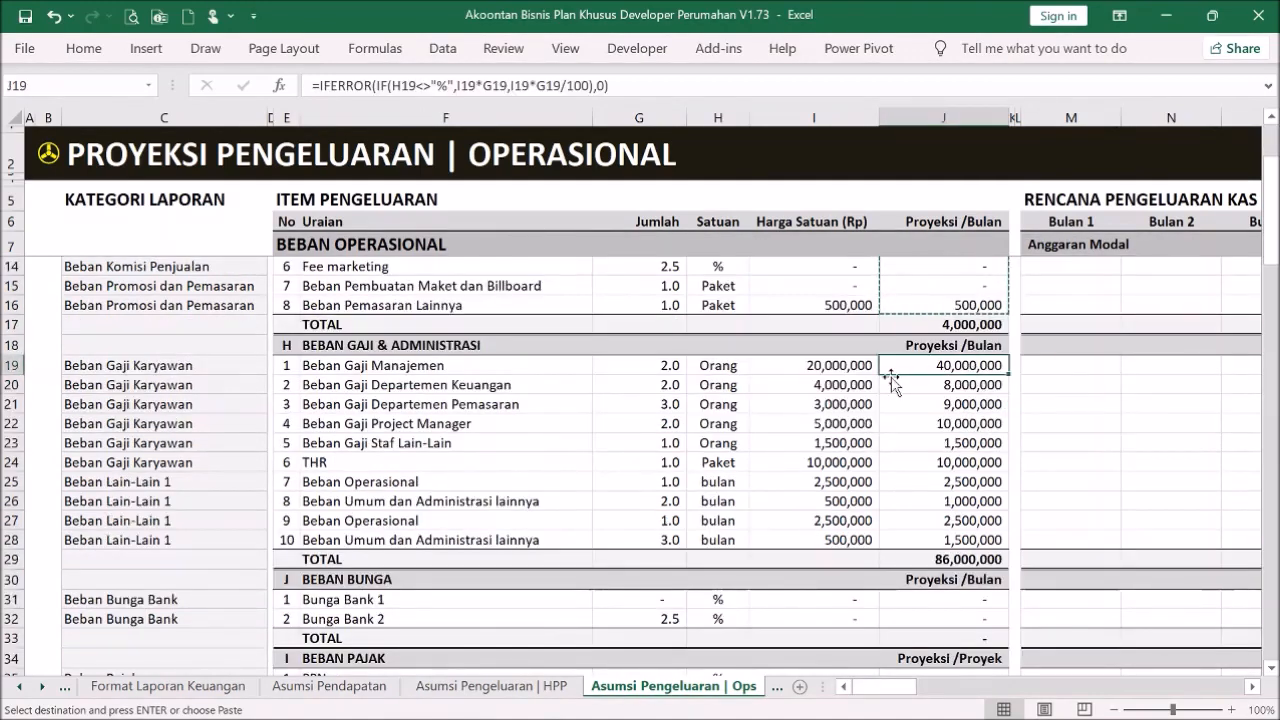
left_click(858, 366)
left_click_drag(858, 366, 860, 437)
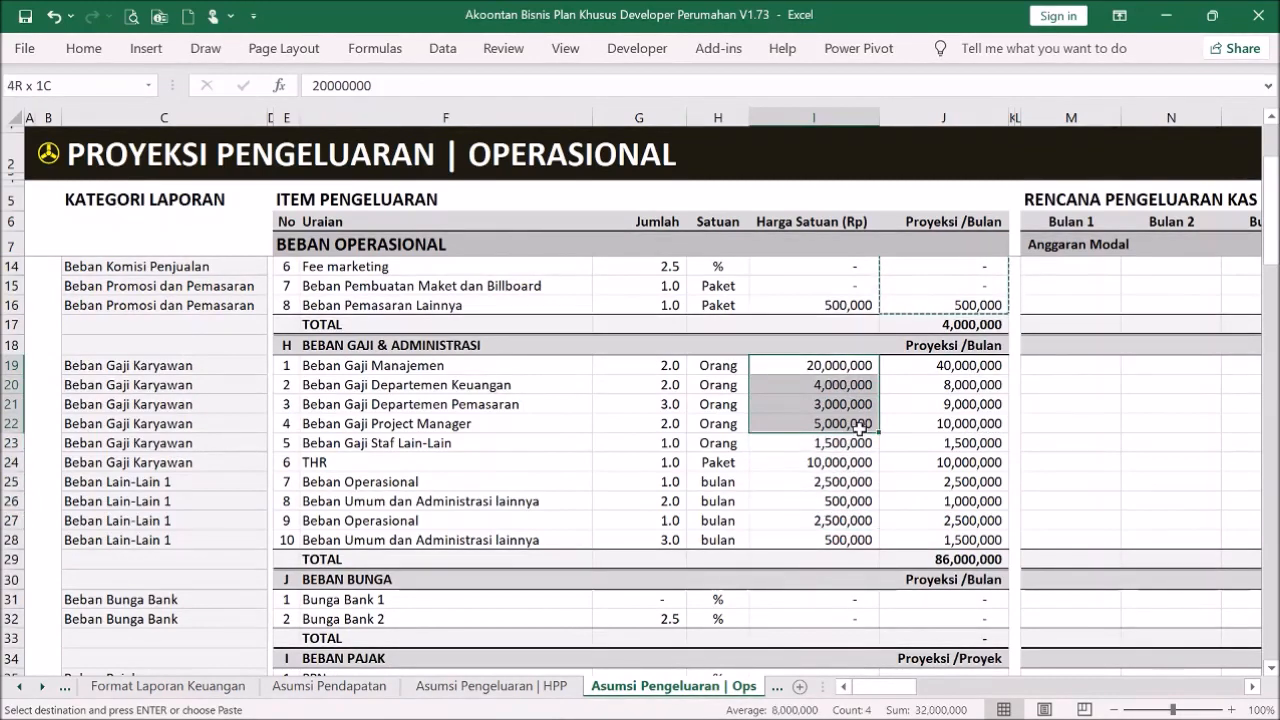
left_click_drag(944, 369, 932, 541)
key("ctrl+c")
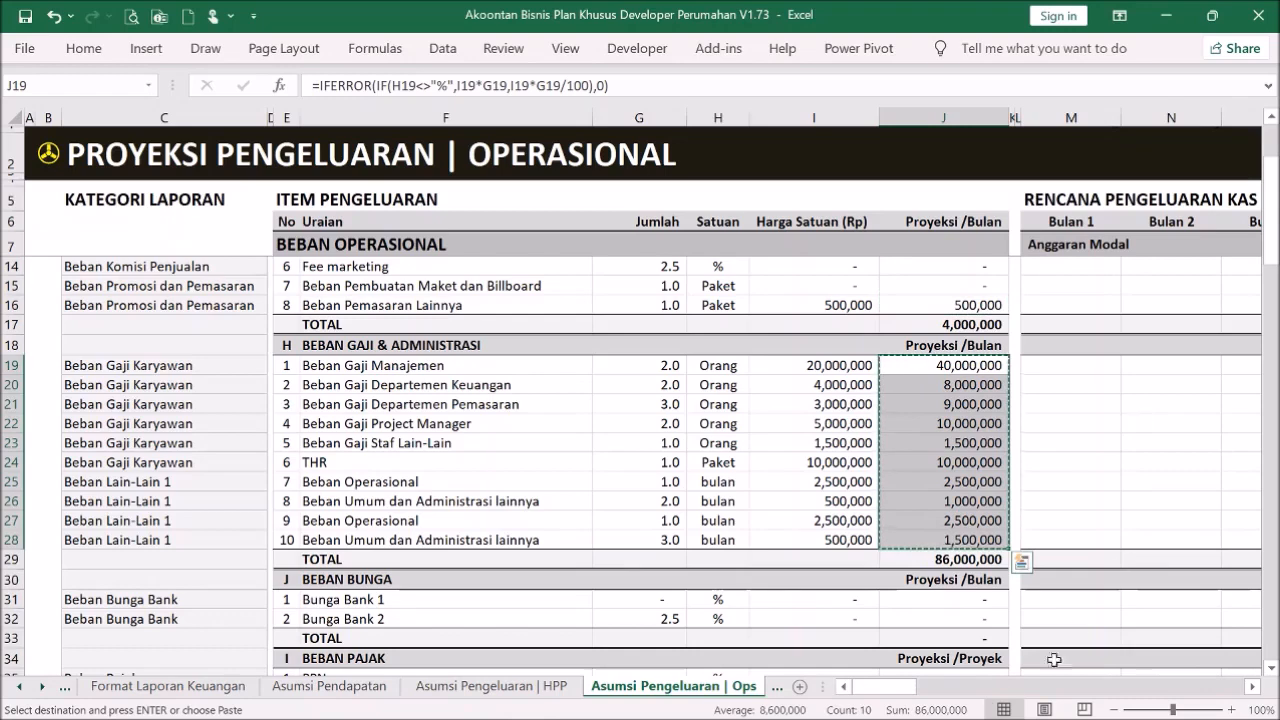
- Paste the salary and administration projections as values into Bulan 3 through Bulan 24 of the cash expense plan, O19:AJ28
left_click_drag(900, 687, 956, 689)
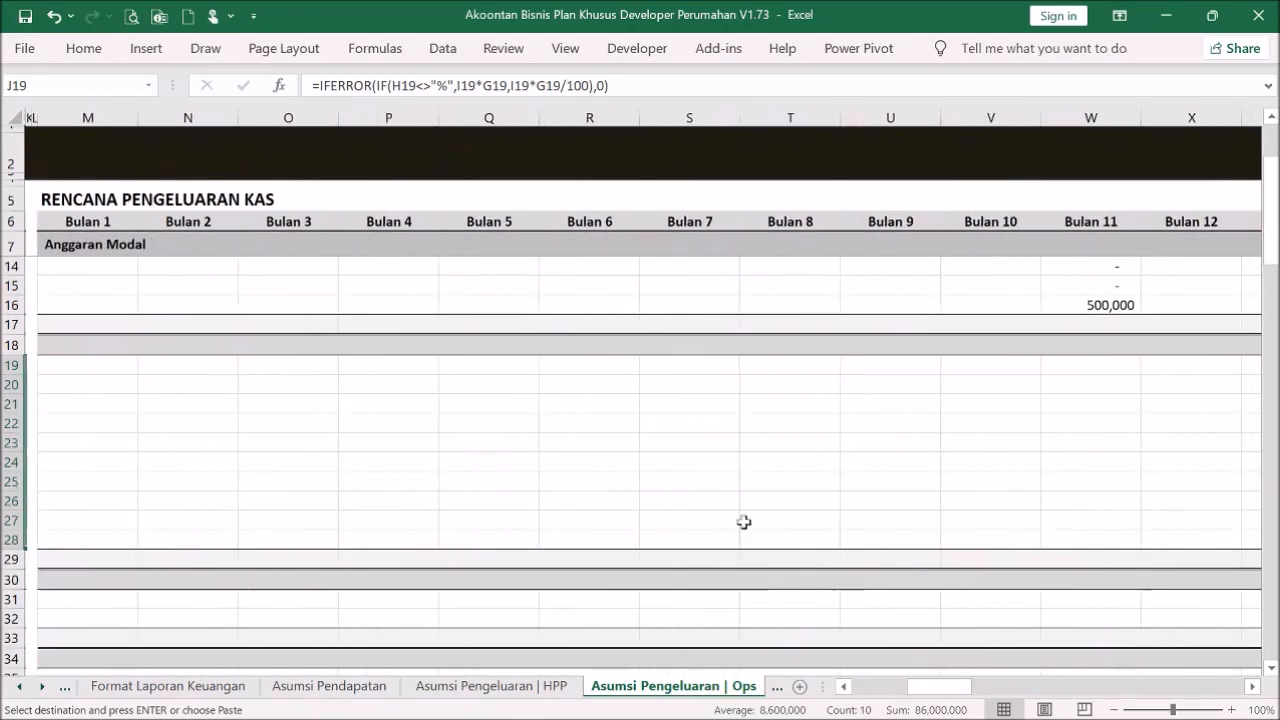
left_click(313, 368)
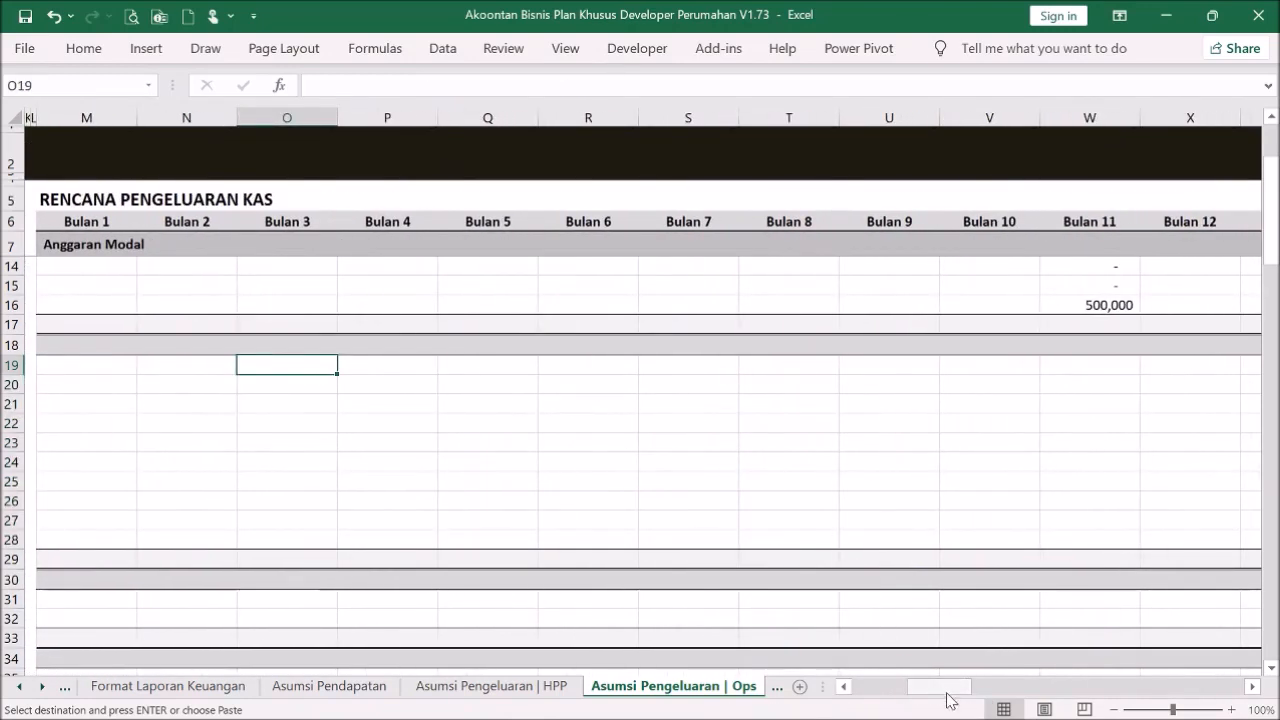
left_click_drag(951, 691, 1052, 699)
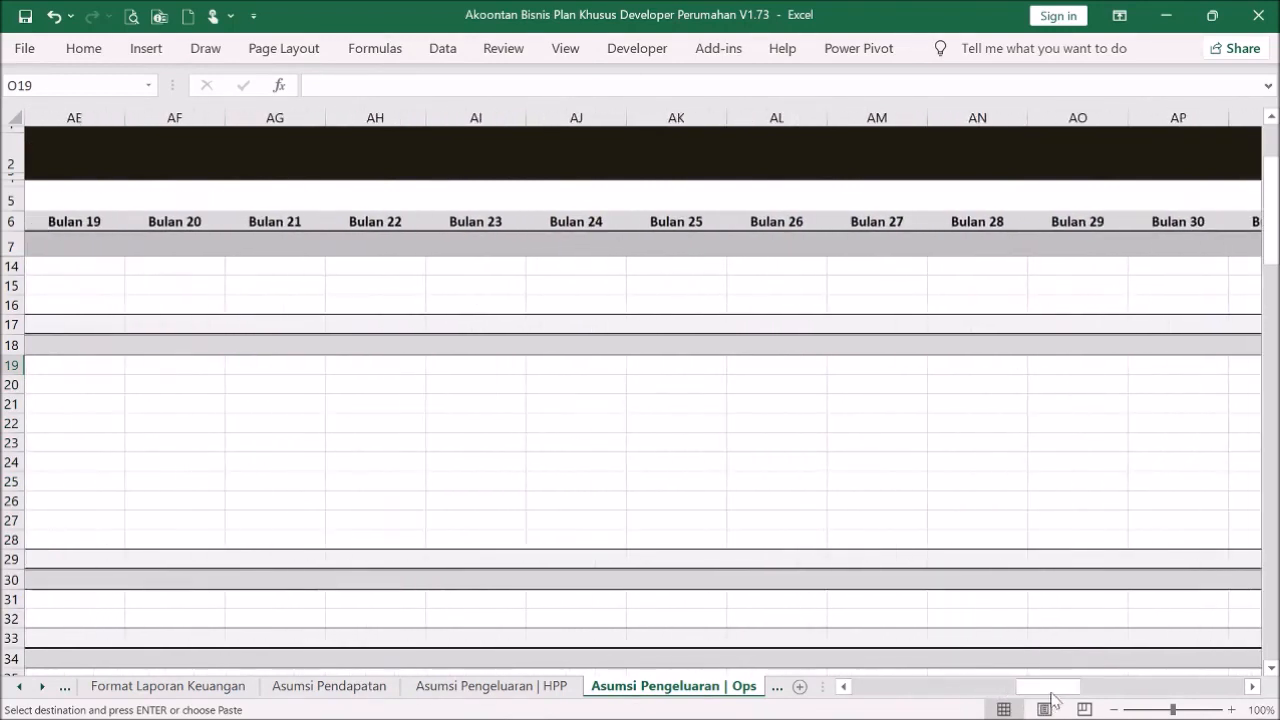
left_click(603, 537, "shift")
right_click(605, 548)
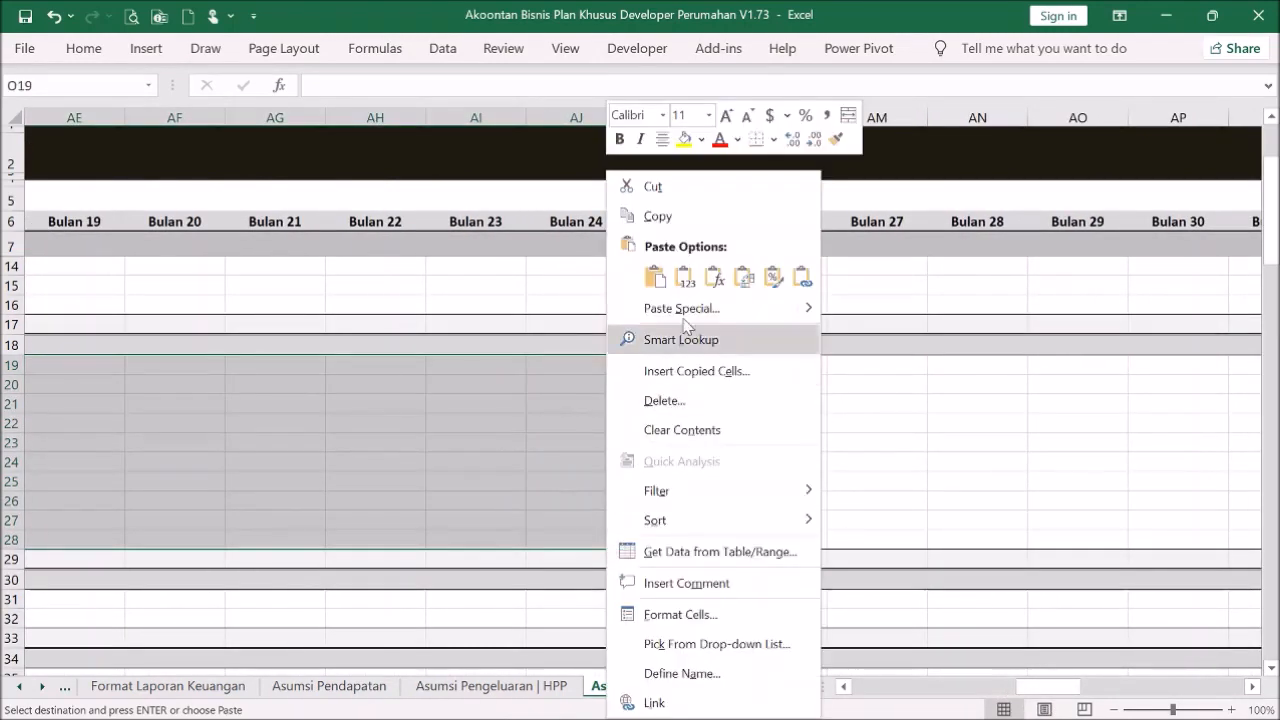
left_click(686, 277)
left_click(573, 443)
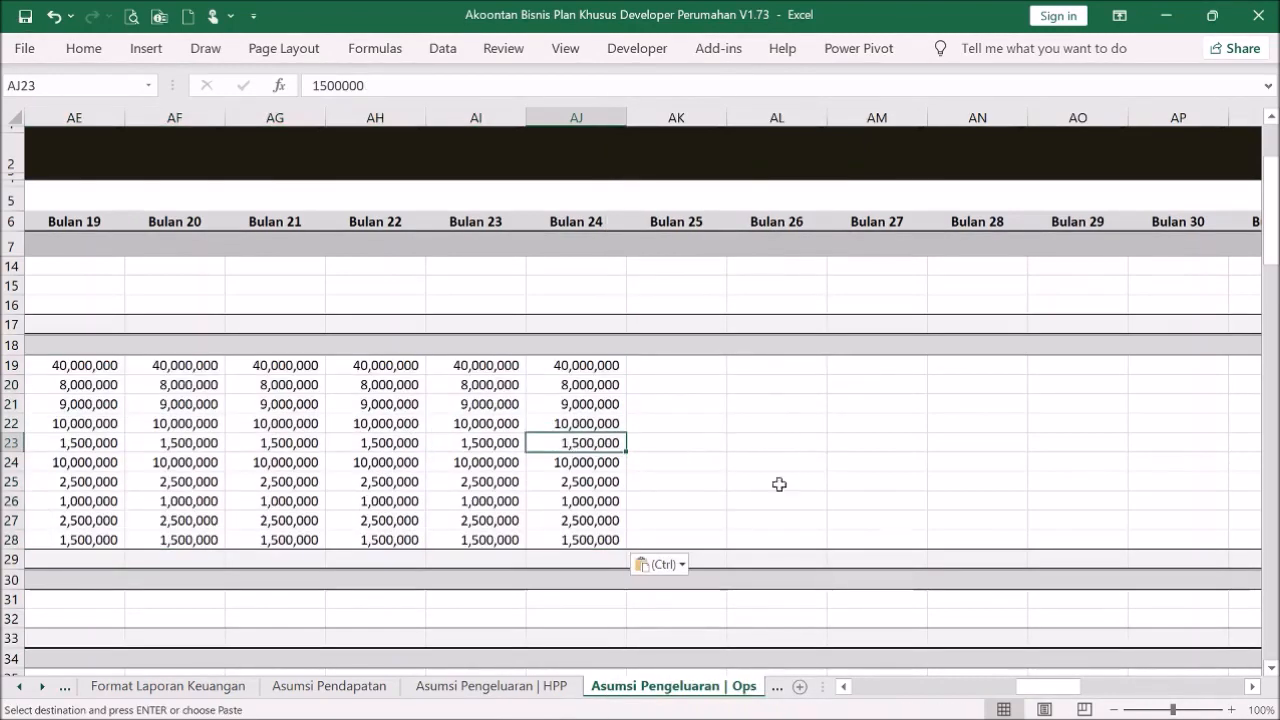
- Review the marketing, salary, interest and tax items of the operating expense sheet with their unit prices and projections
left_click_drag(1062, 687, 866, 688)
left_click(891, 466)
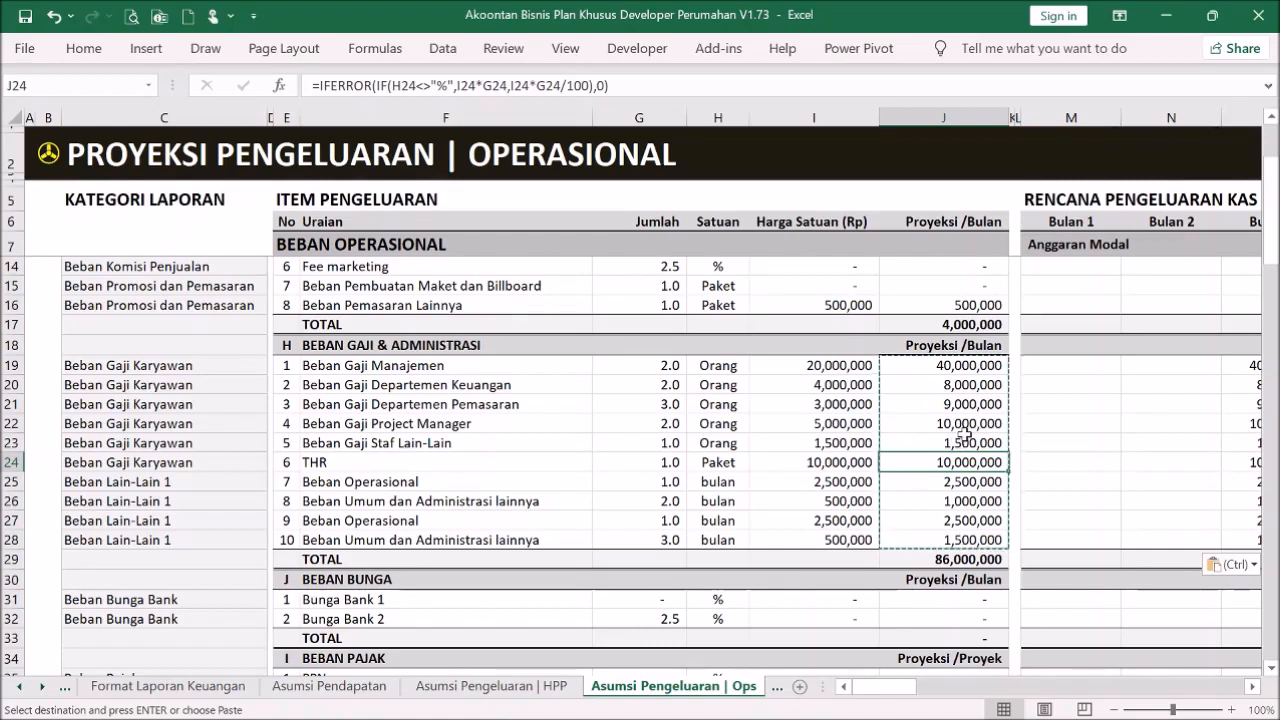
left_click(818, 368)
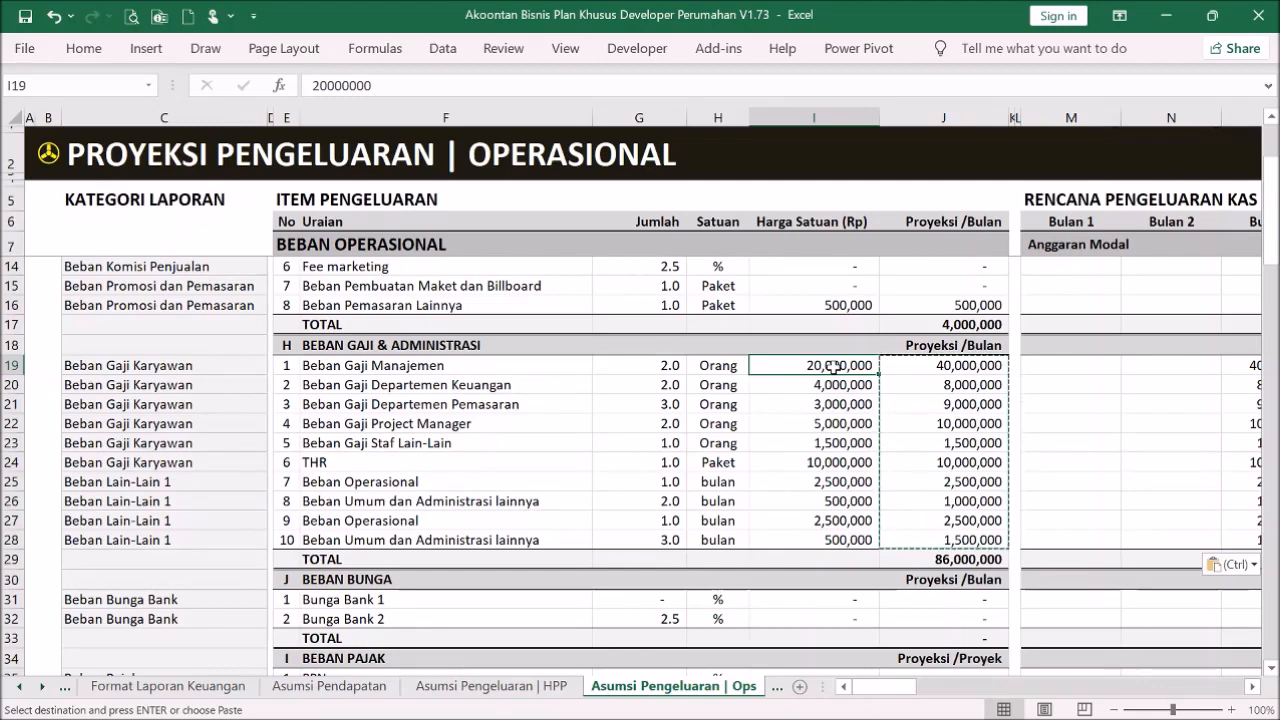
scroll(980, 325, "down", 3)
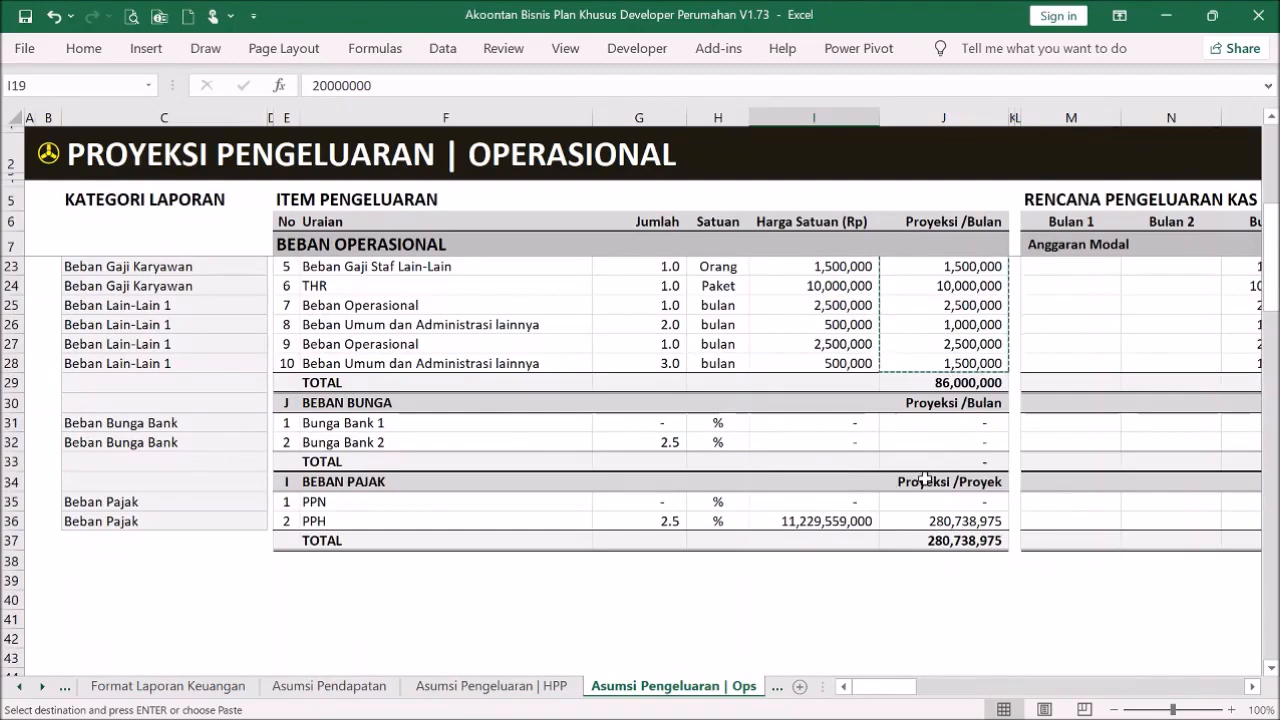
scroll(800, 495, "up", 5)
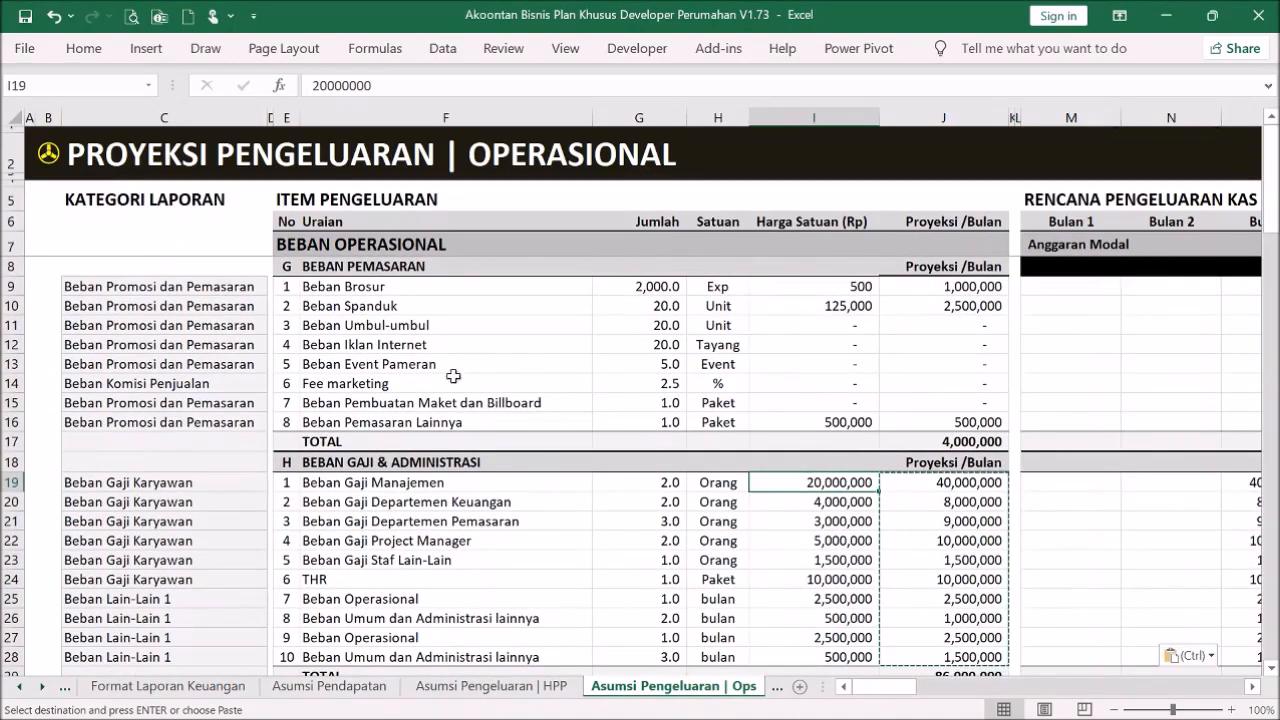
scroll(531, 373, "down", 2)
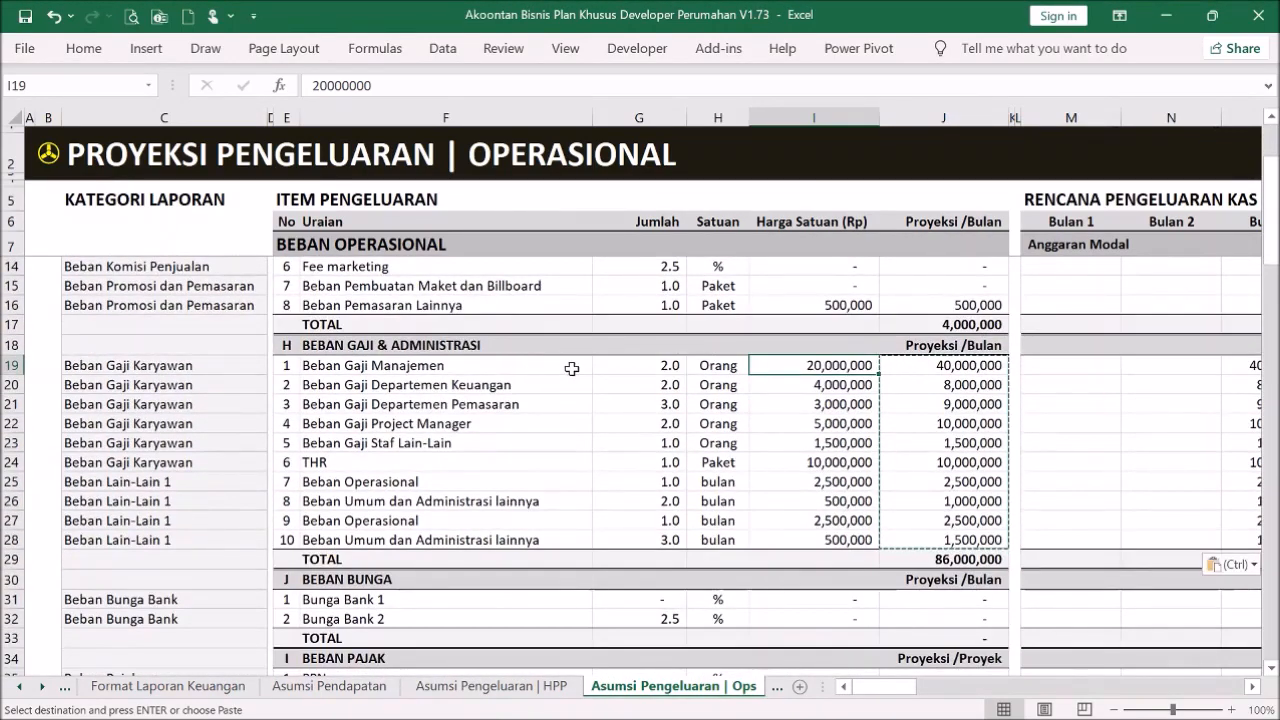
scroll(707, 428, "down", 1)
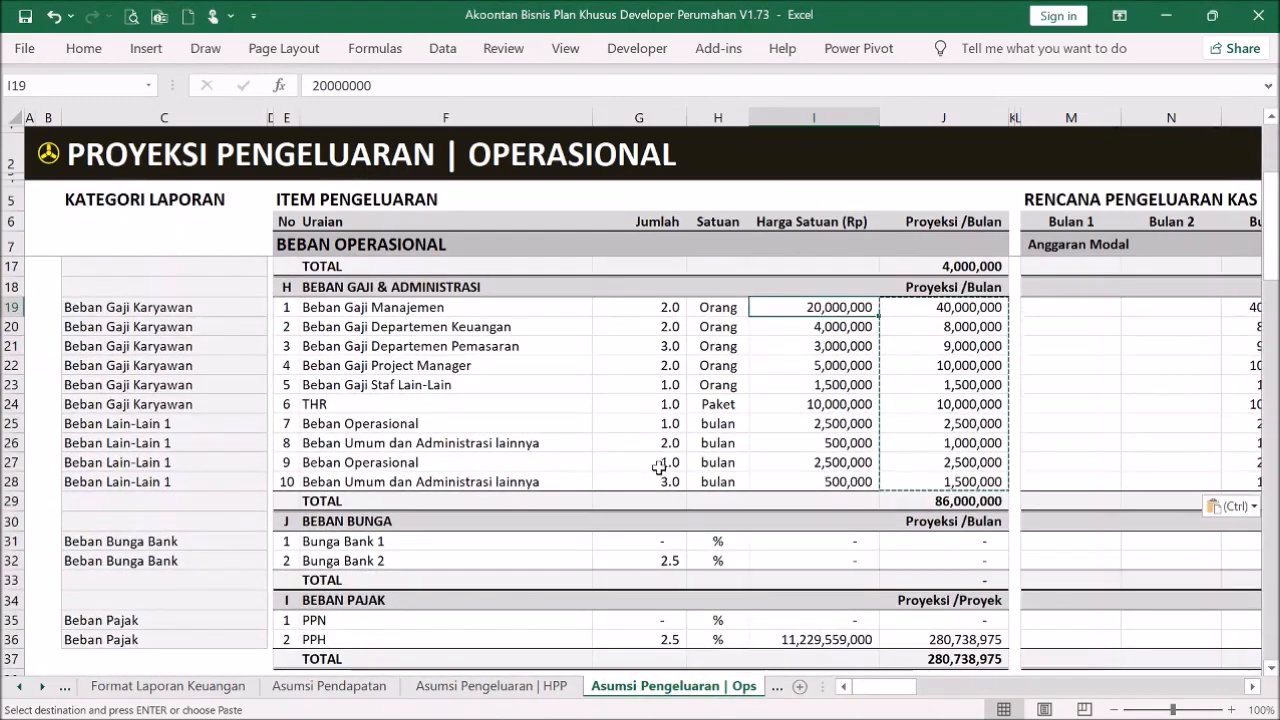
scroll(668, 465, "down", 1)
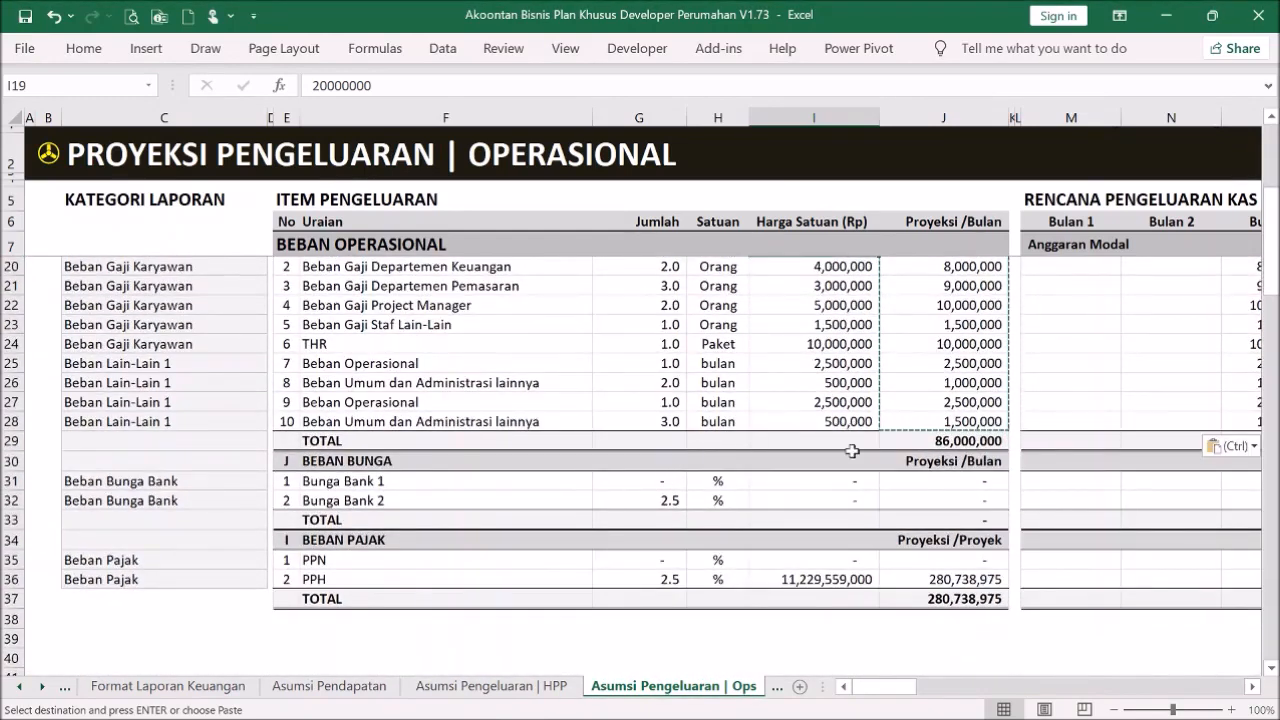
scroll(909, 363, "up", 4)
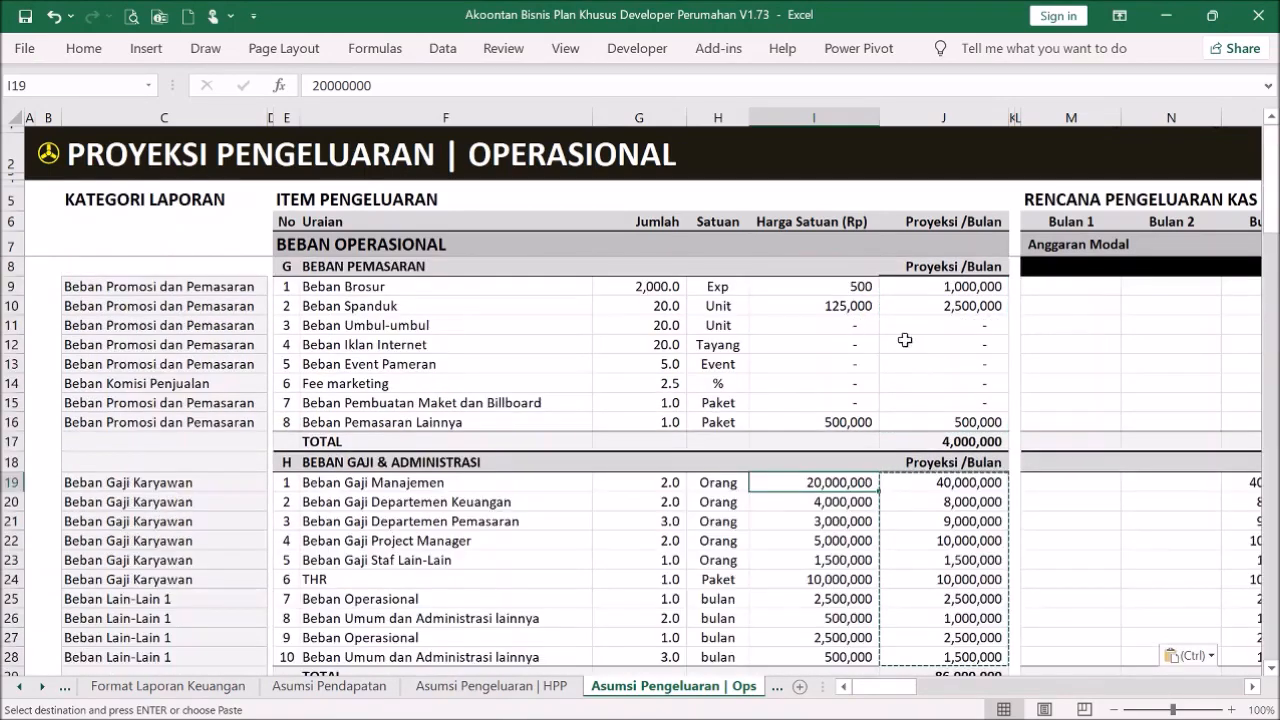
- View the Penerimaan | Pengeluaran Kas projection, including the monthly cash expenses and capital requirement, and return to the main menu sheet
left_click(48, 170)
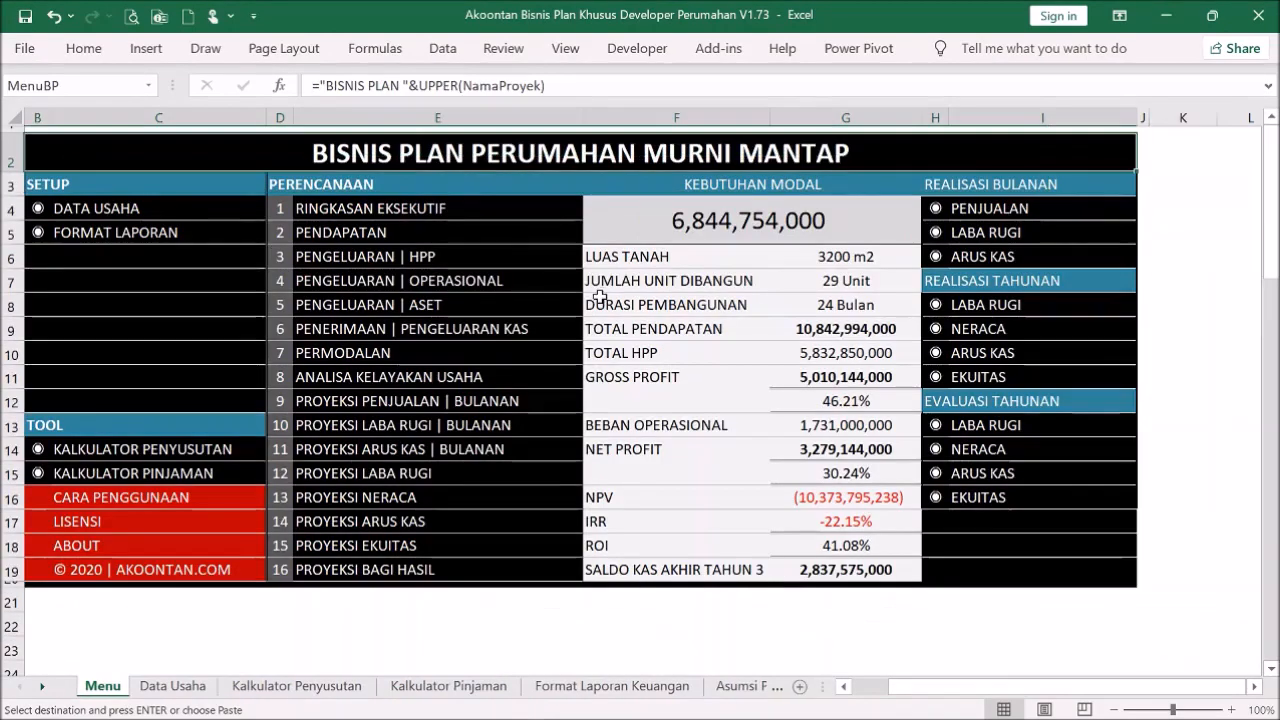
left_click(418, 322)
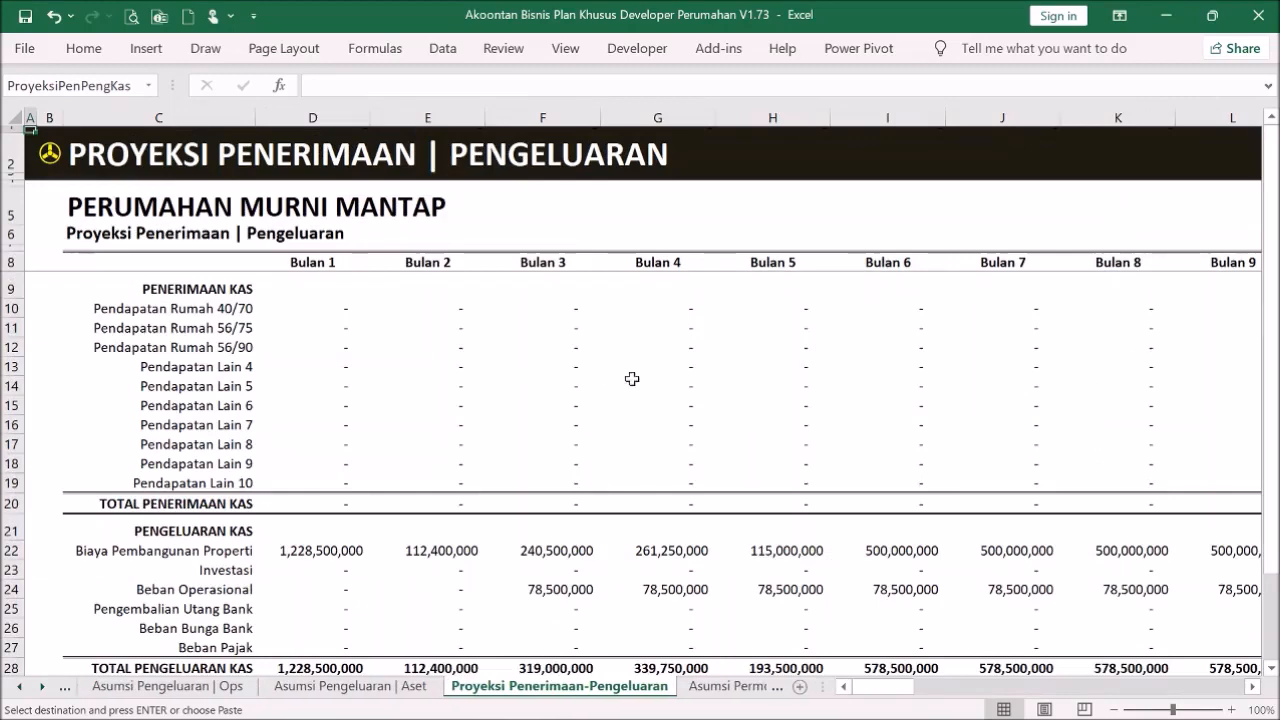
scroll(648, 394, "down", 3)
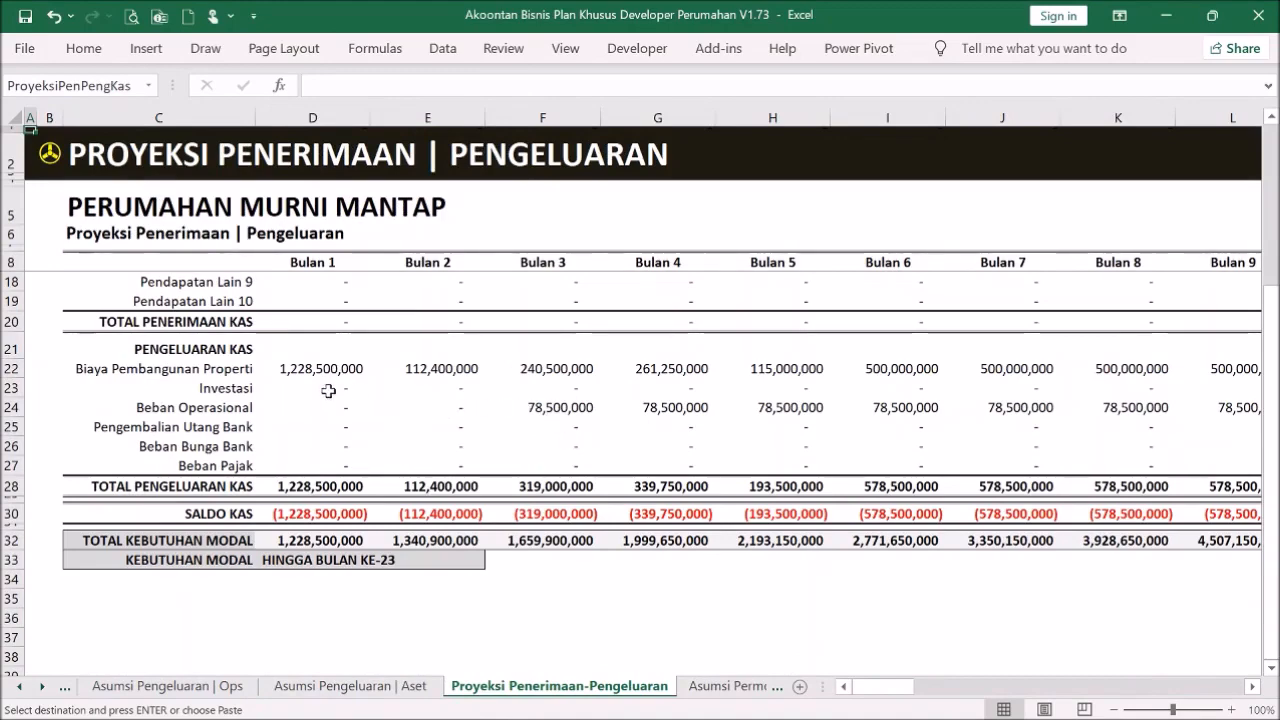
left_click_drag(886, 688, 528, 476)
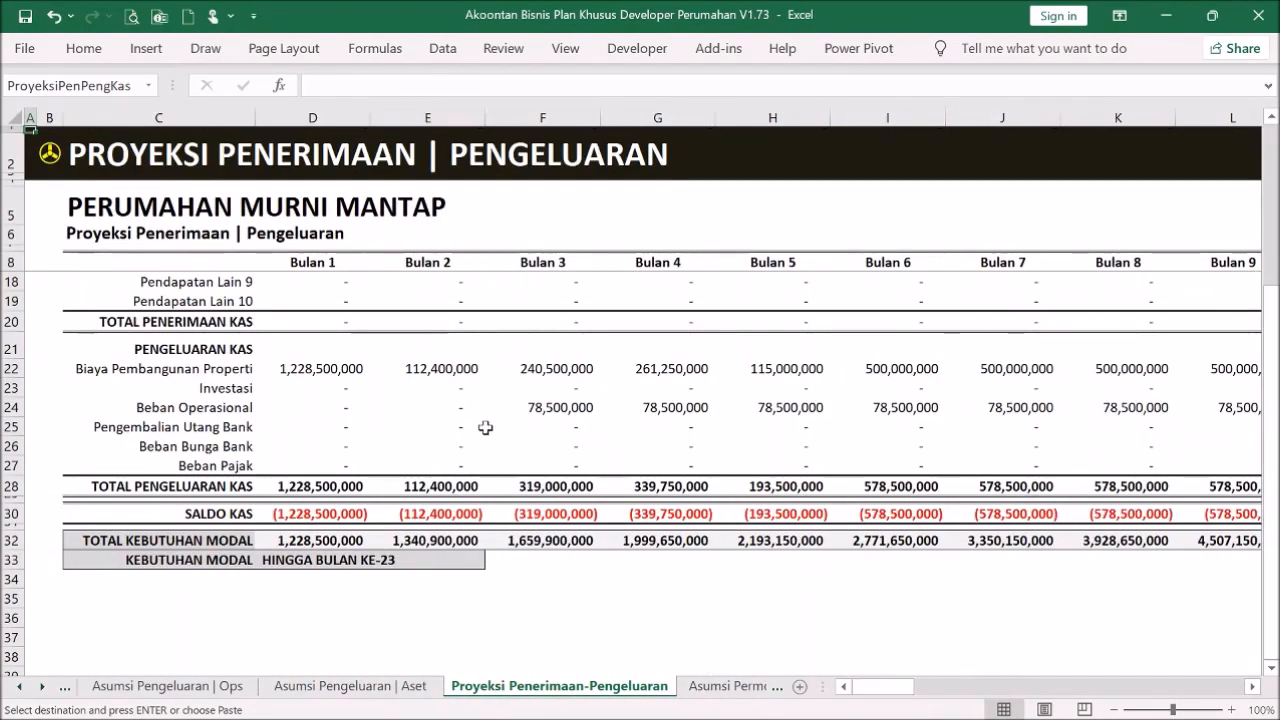
scroll(485, 428, "up", 1)
left_click(50, 155)
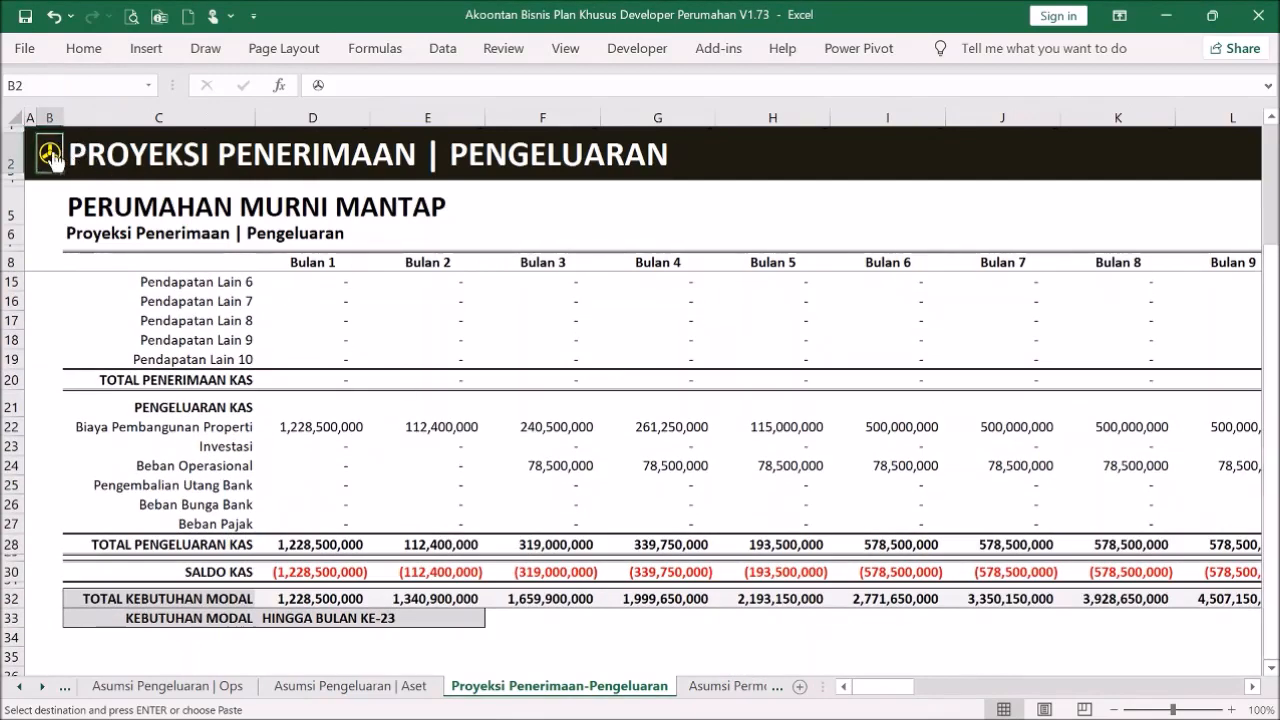
left_click(50, 155)
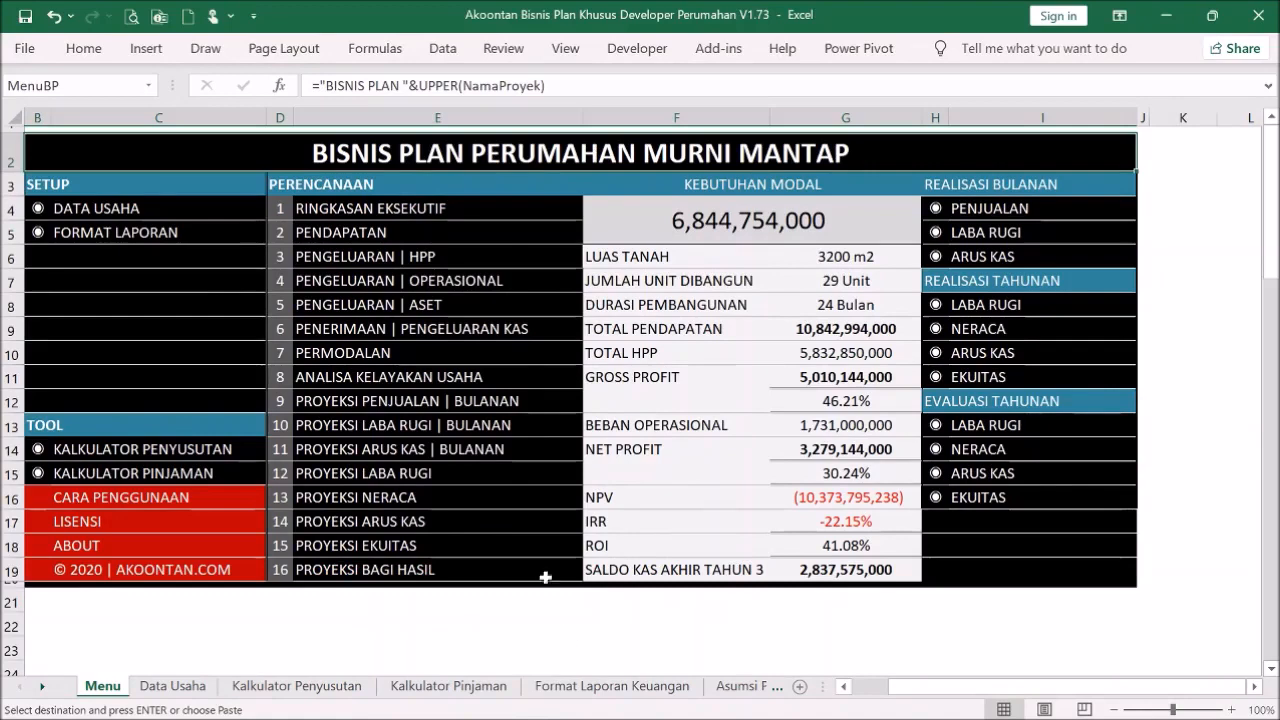
- On the Pengeluaran | Aset sheet, paste the copied asset purchase list, Mobil through Motor with quantities, units and prices, starting at G9
left_click(405, 304)
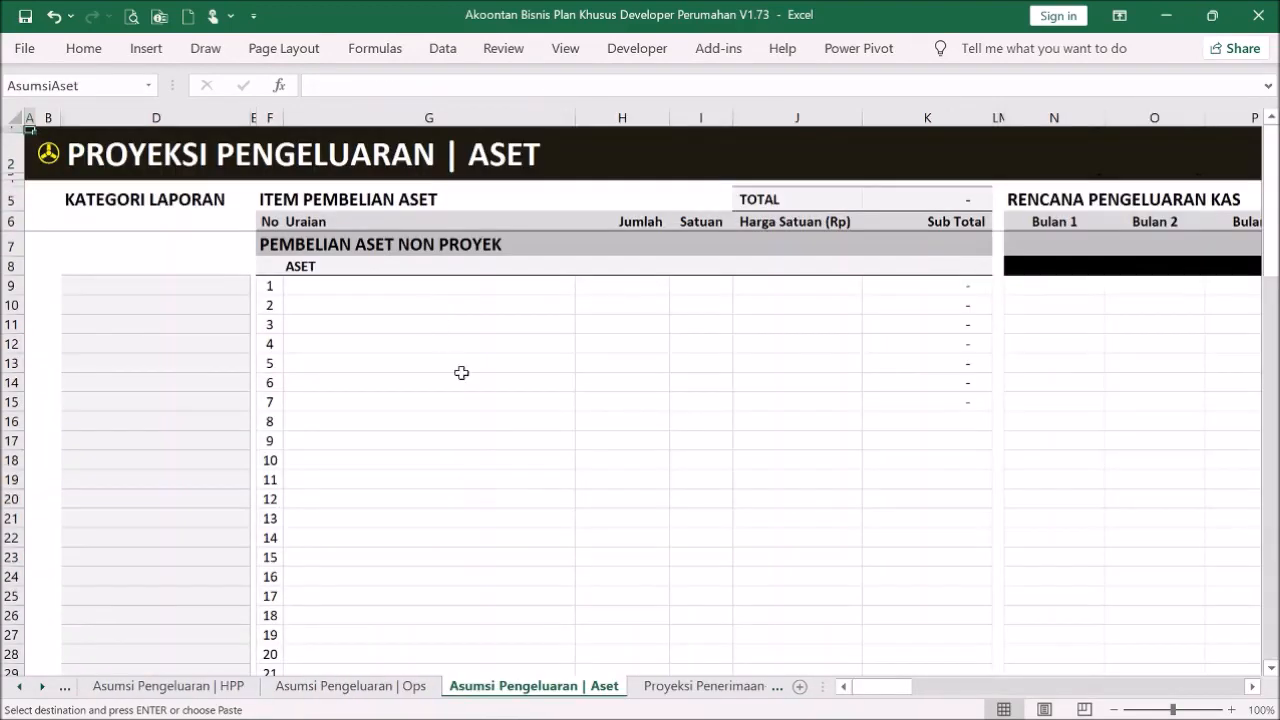
left_click(549, 459)
left_click(414, 289)
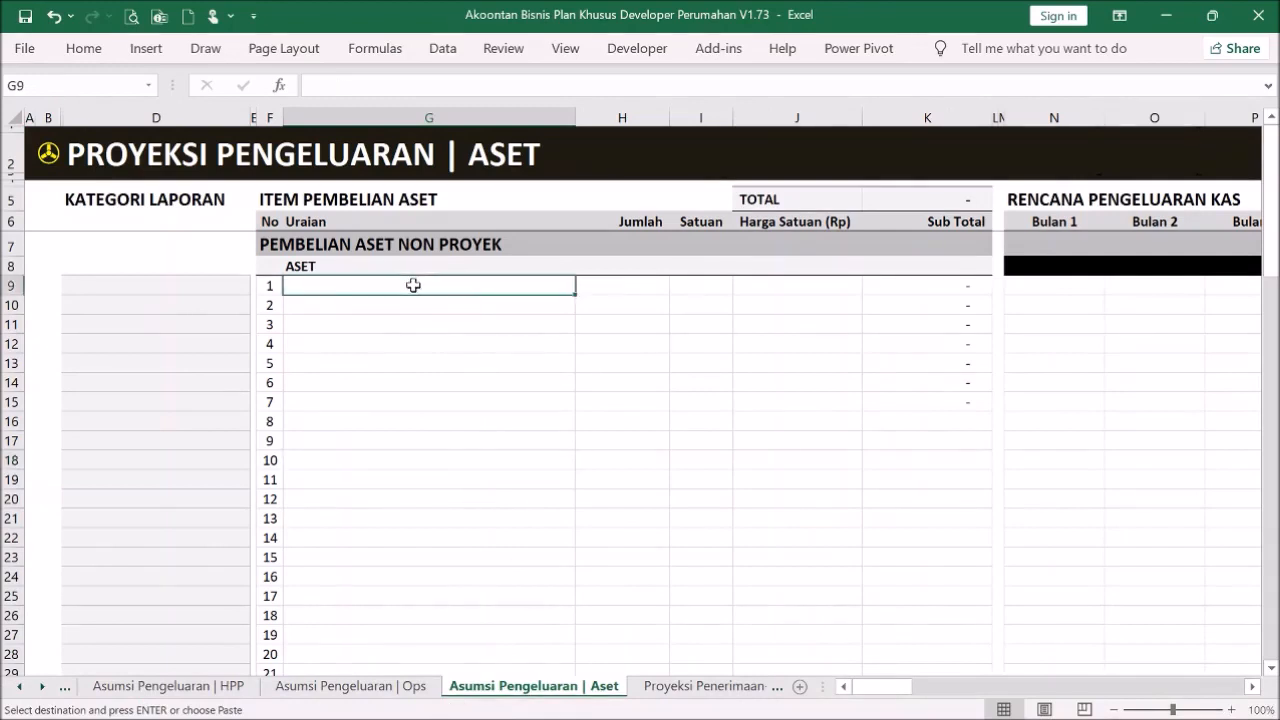
right_click(414, 289)
left_click(506, 283)
left_click(563, 426)
left_click(401, 398)
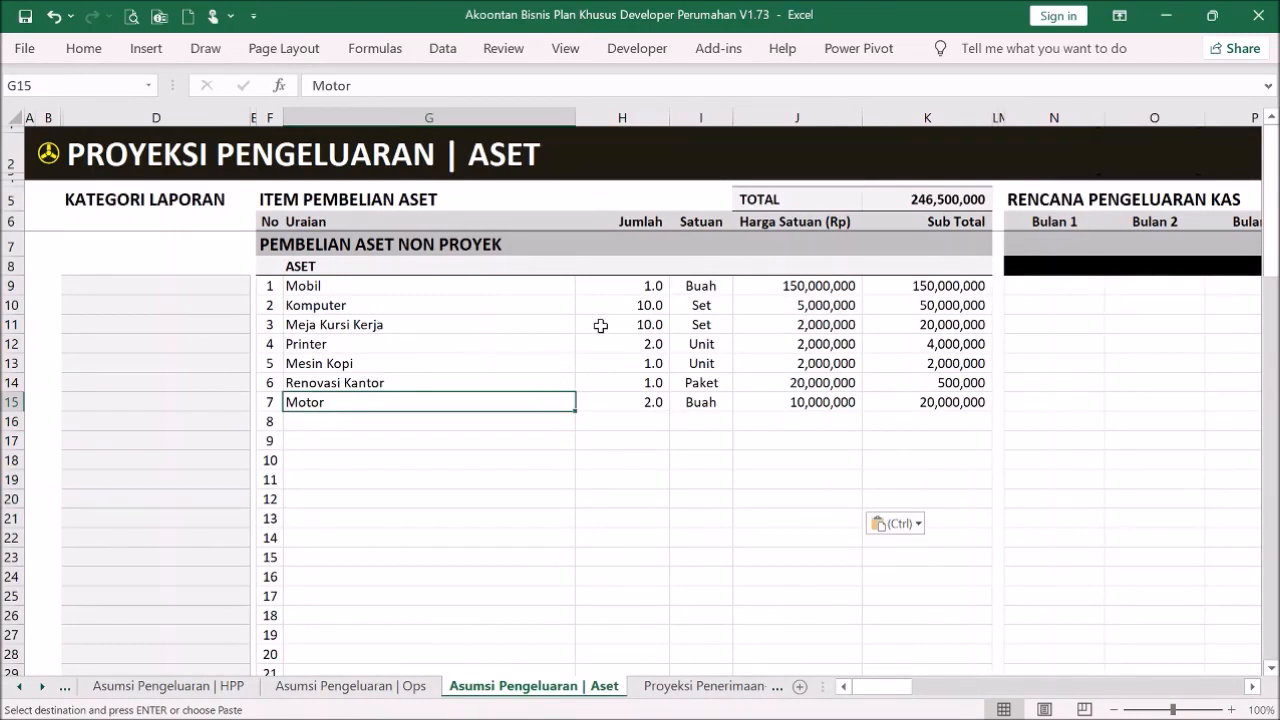
- Set the report categories to Mesin Operasional for Mobil, Perangkat Elektronik for Komputer and Furnitur for Meja Kursi Kerja
left_click(208, 284)
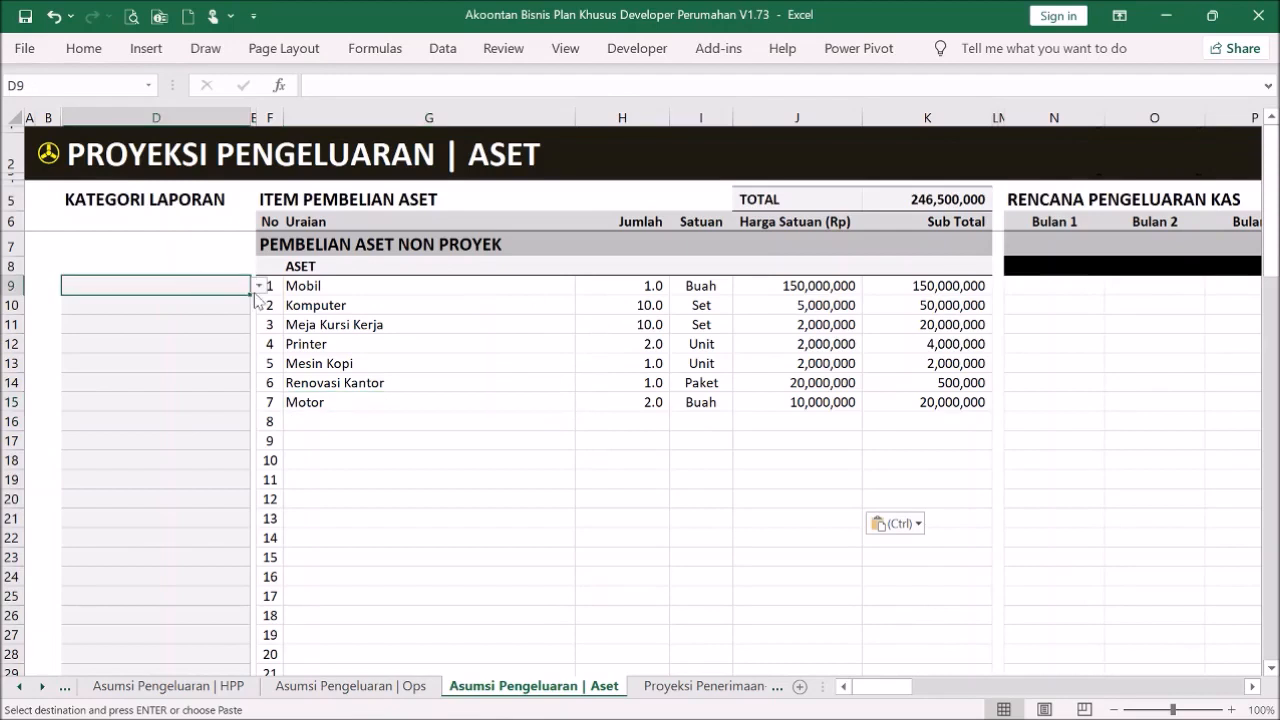
left_click(259, 286)
left_click(228, 330)
left_click(233, 311)
left_click(259, 308)
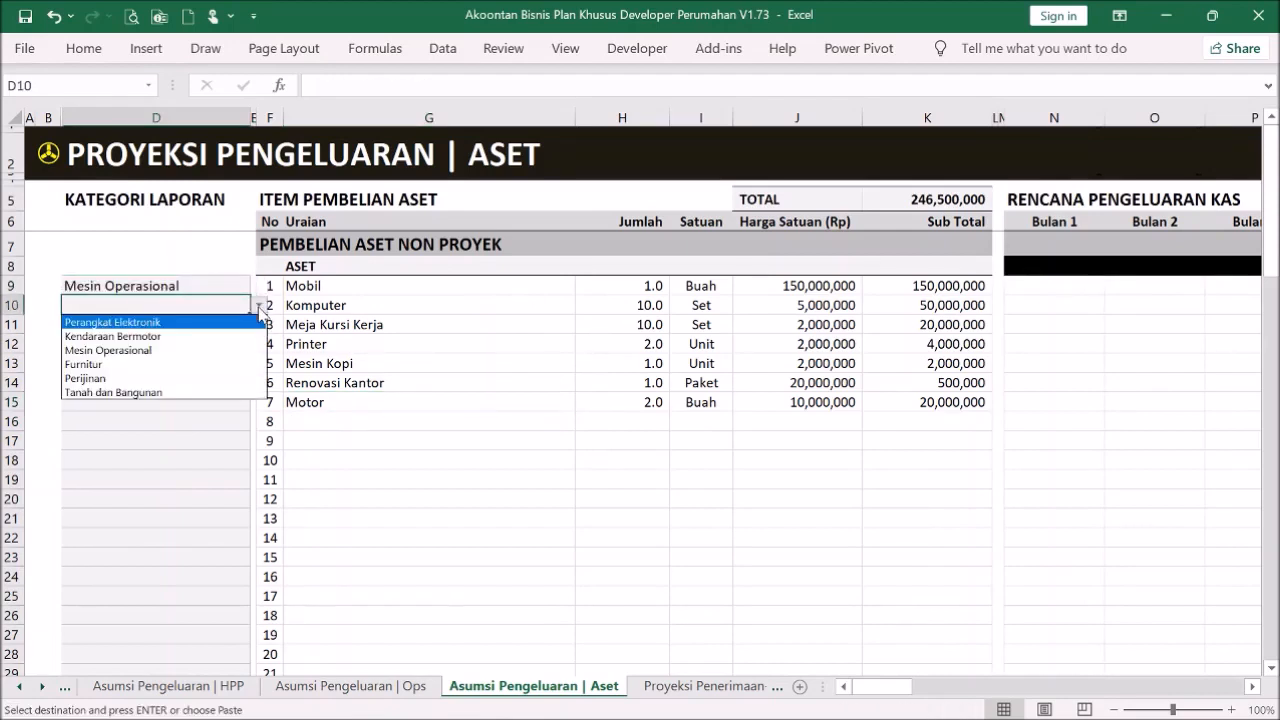
left_click(224, 321)
left_click(229, 324)
left_click(258, 325)
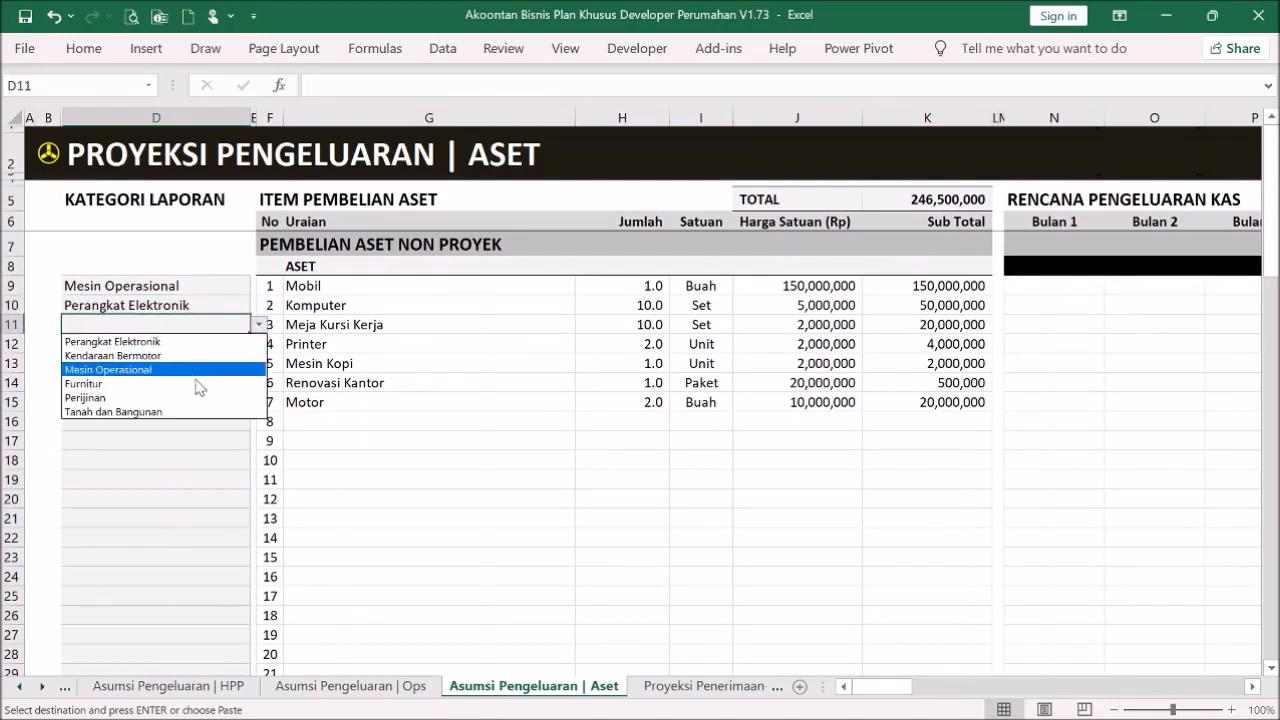
left_click(197, 382)
- Set the report category of Printer to Perangkat Elektronik and of Mesin Kopi to Mesin Operasional
left_click(224, 346)
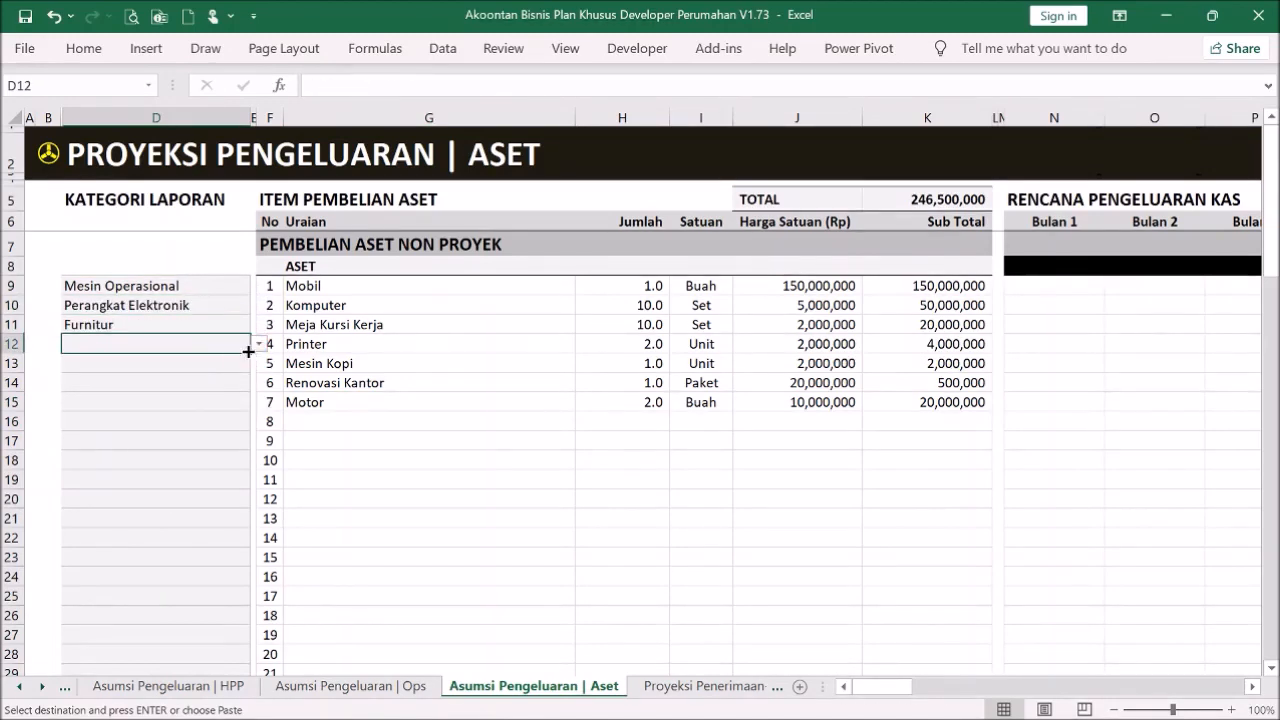
left_click(258, 344)
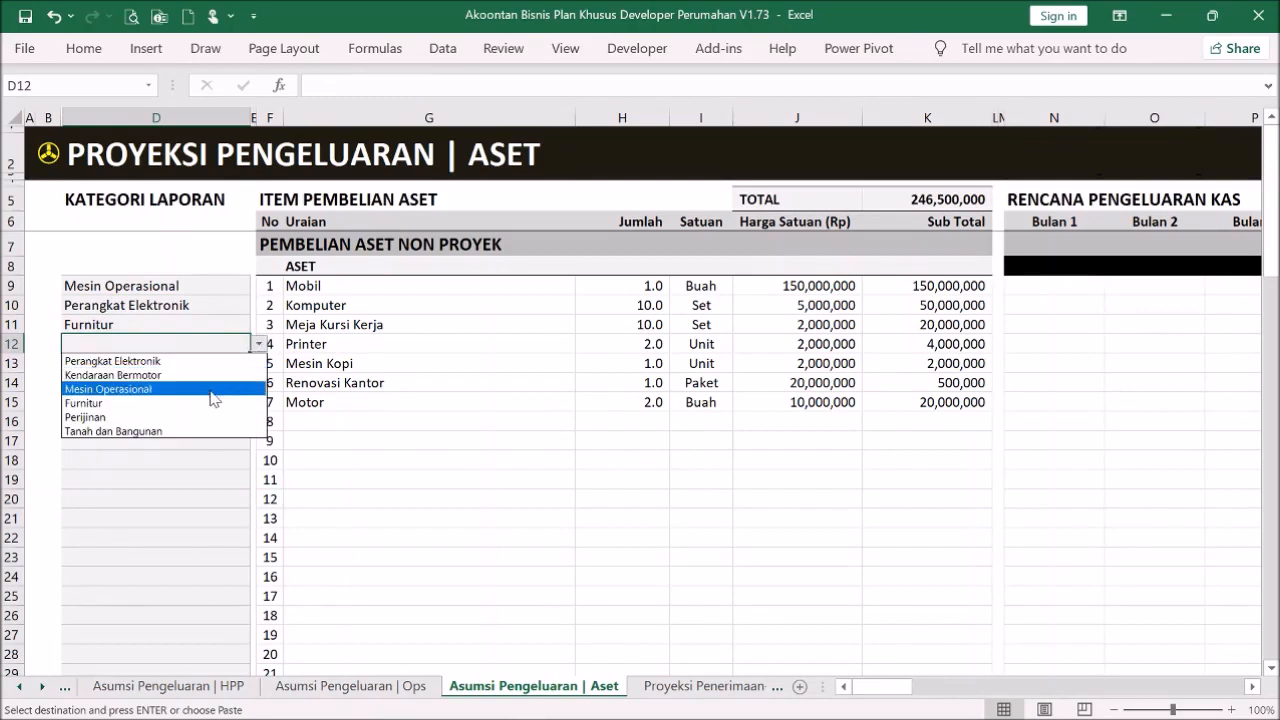
left_click(225, 360)
left_click(229, 363)
left_click(259, 364)
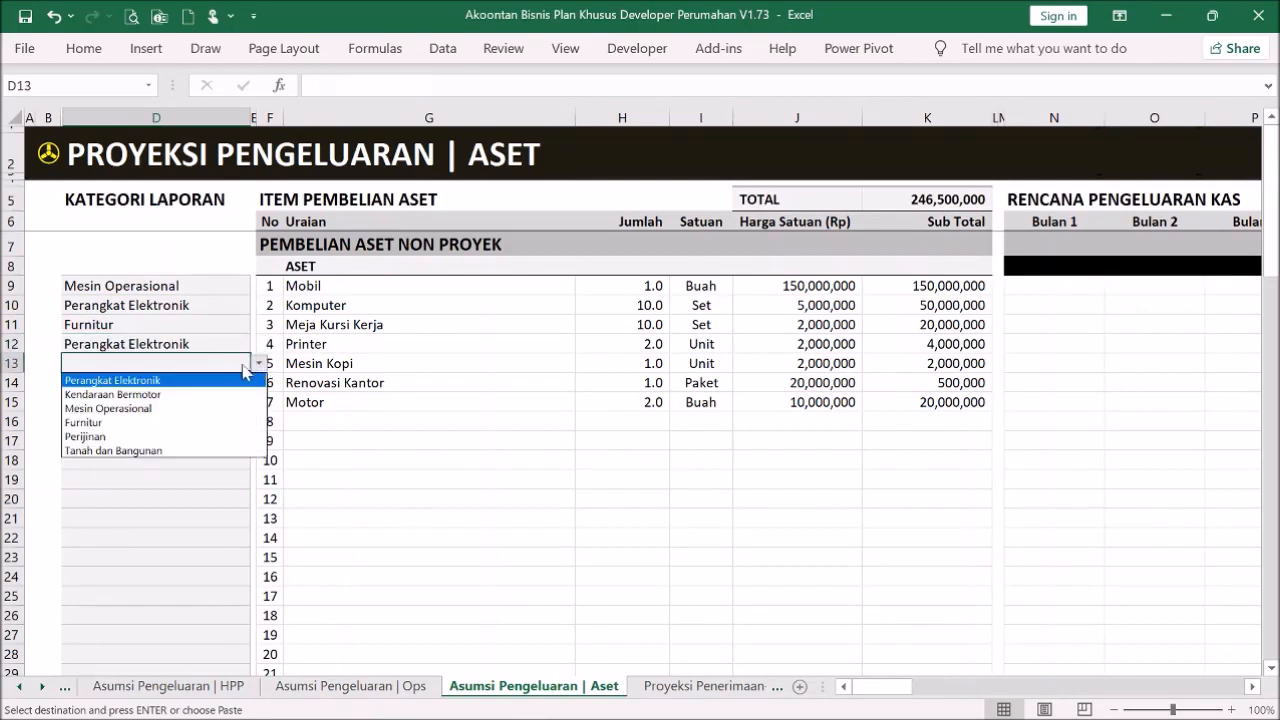
left_click(184, 409)
- Set the report category of Renovasi Kantor to Furnitur and of Motor to Kendaraan Bermotor
left_click(228, 382)
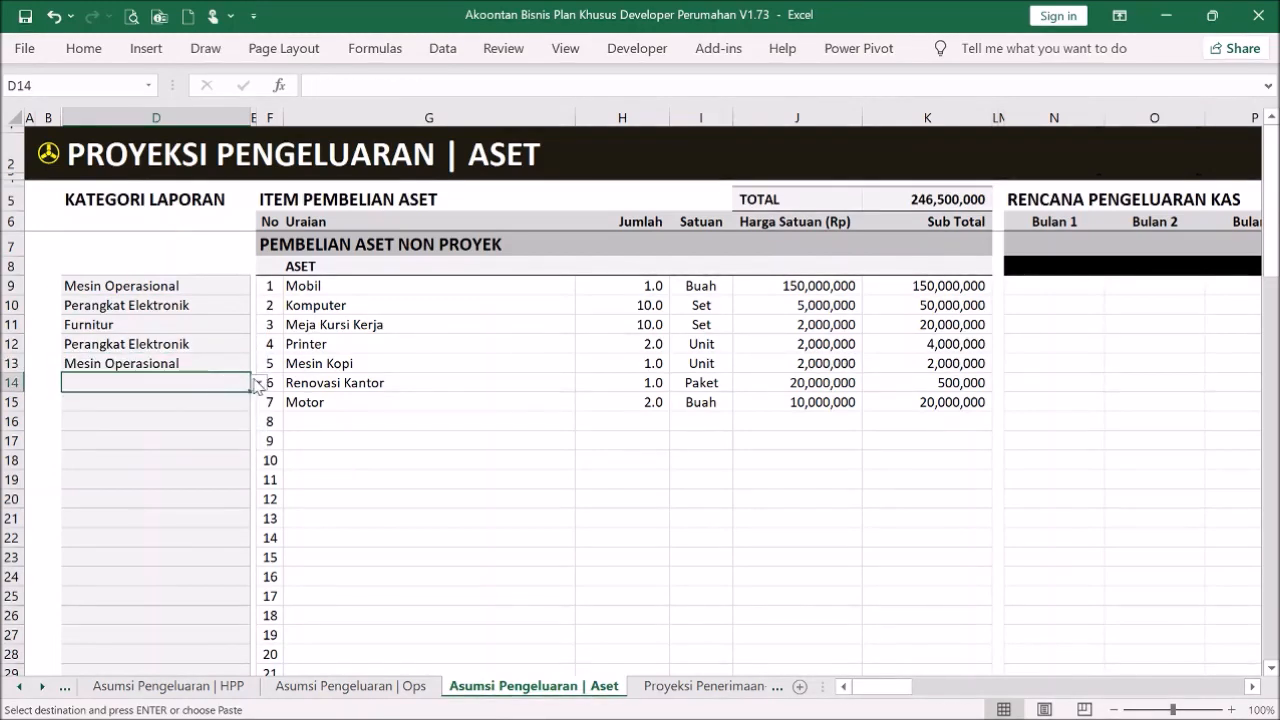
left_click(259, 383)
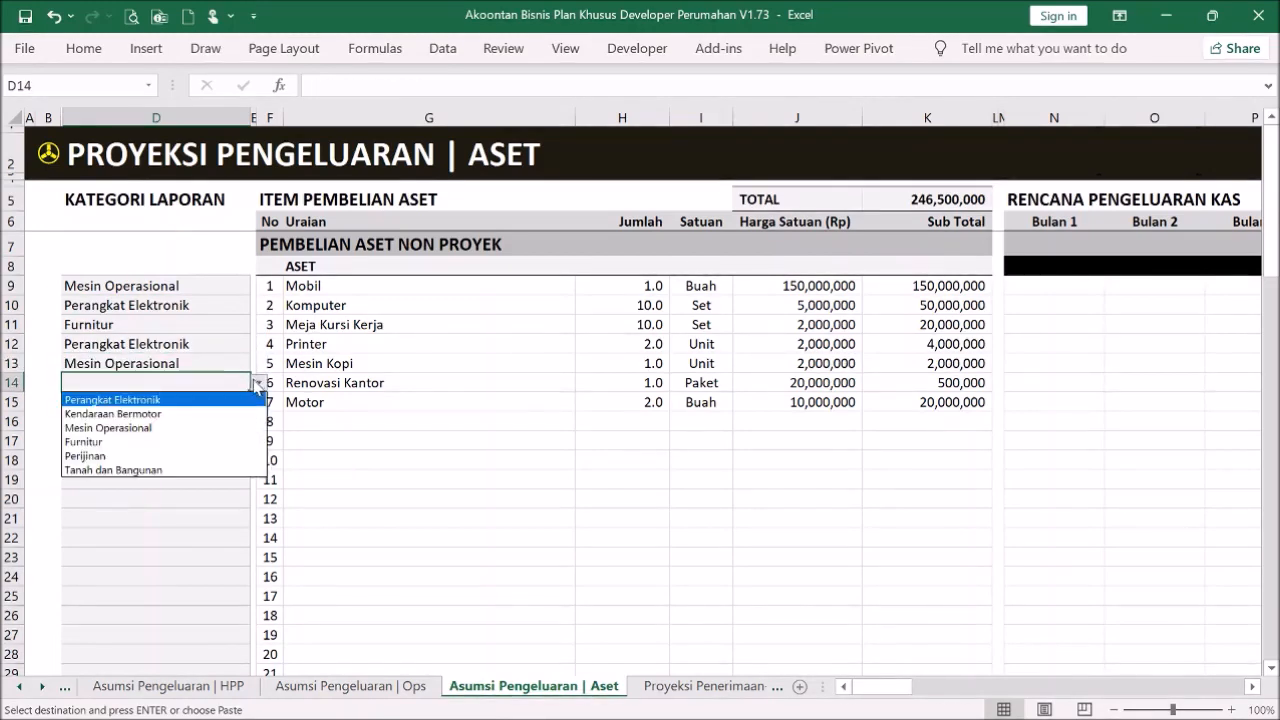
left_click(185, 443)
left_click(246, 400)
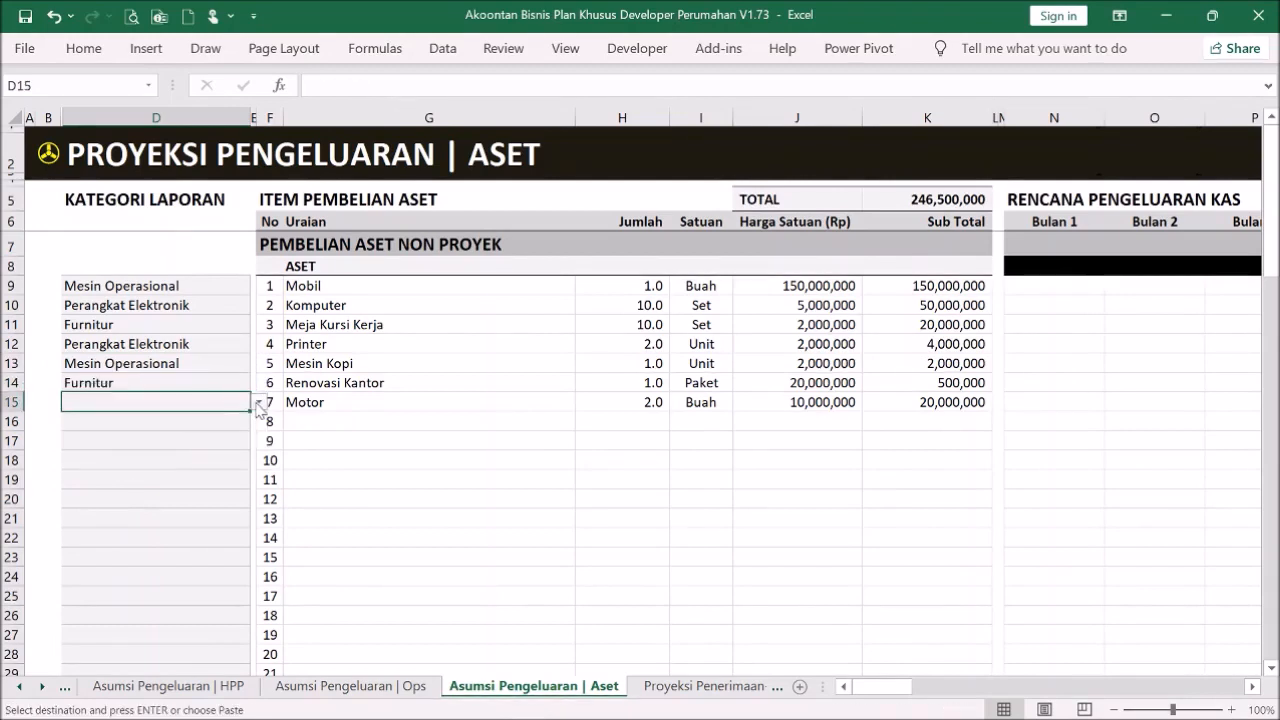
left_click(259, 402)
left_click(210, 433)
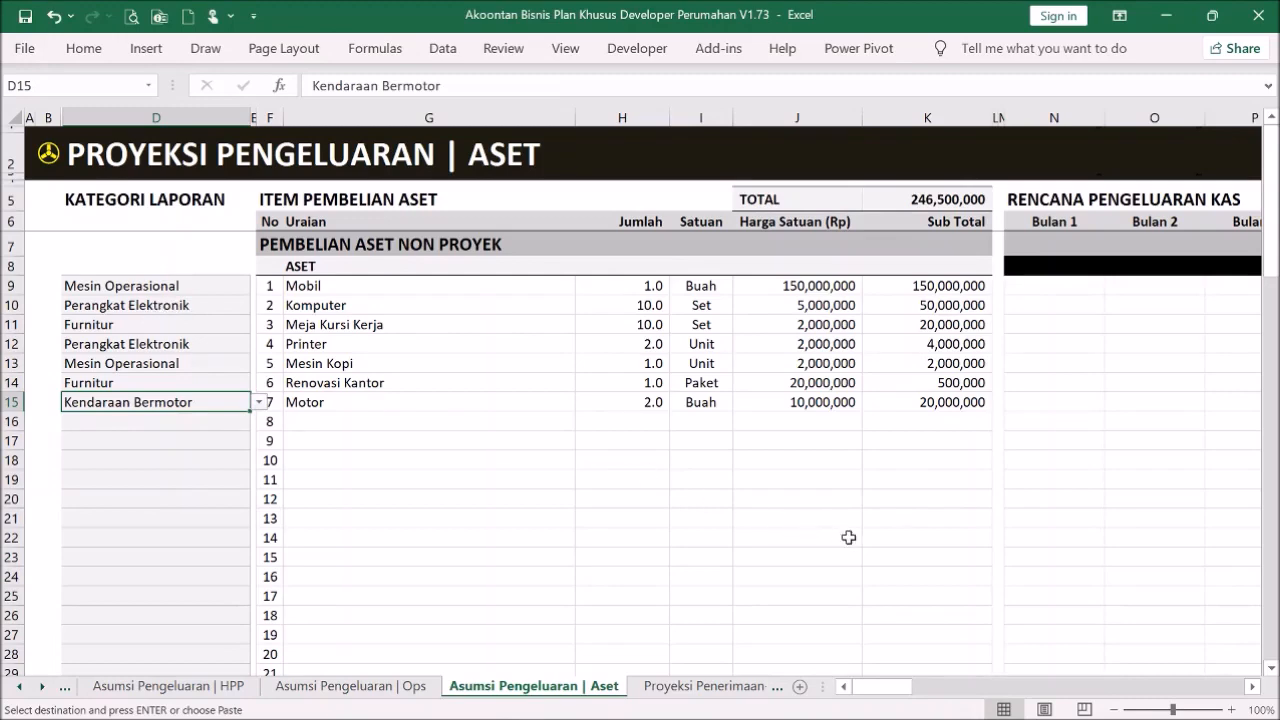
- Copy the asset subtotals K9:K15 and paste them as values into the Bulan 1 cash expense plan starting at N9
mouse_move(894, 687)
left_mouse_down()
mouse_move(929, 689)
mouse_move(917, 688)
left_mouse_up()
left_click_drag(407, 287, 414, 400)
key("ctrl+c")
key("ctrl+v")
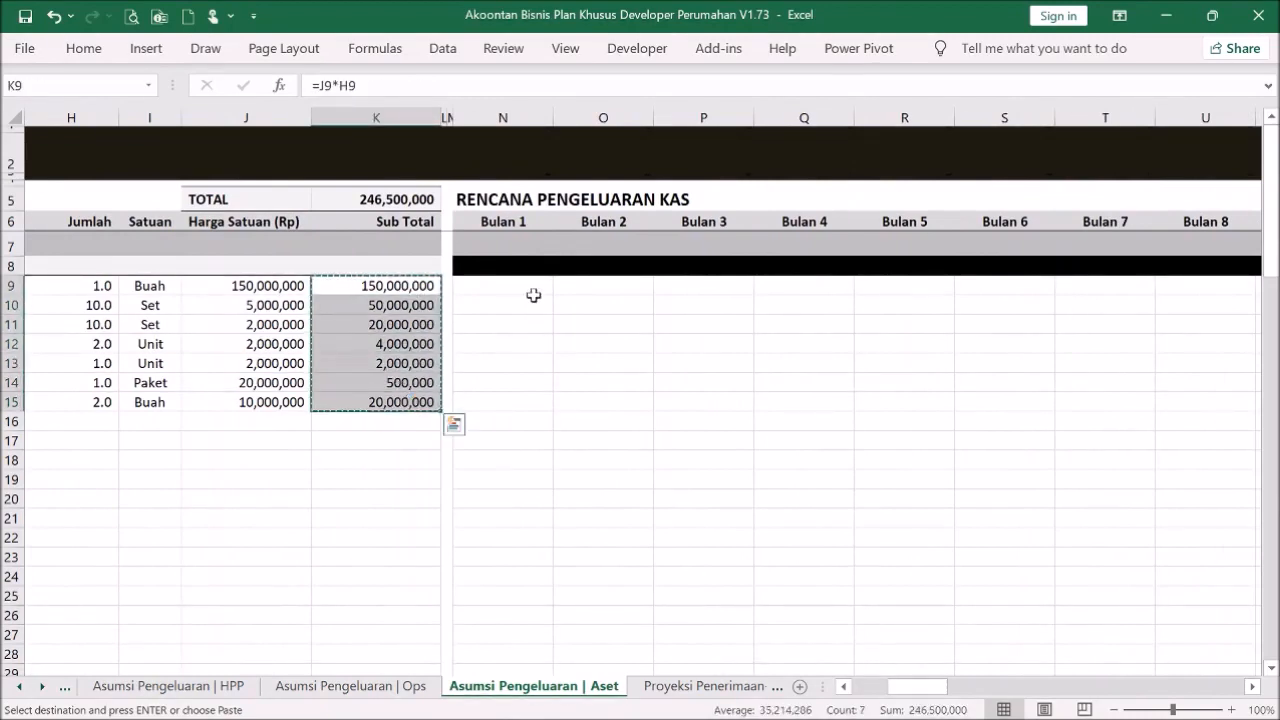
left_click(528, 286)
right_click(528, 286)
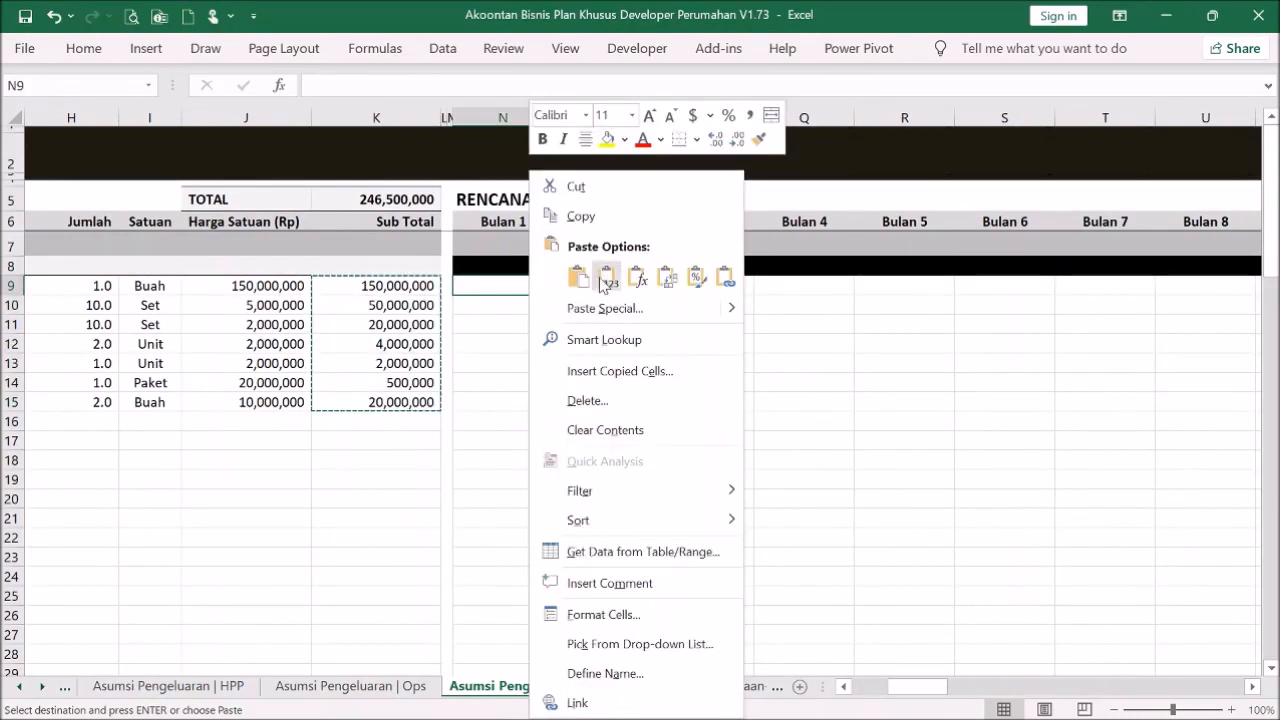
left_click(607, 278)
left_click(608, 363)
left_click(511, 288)
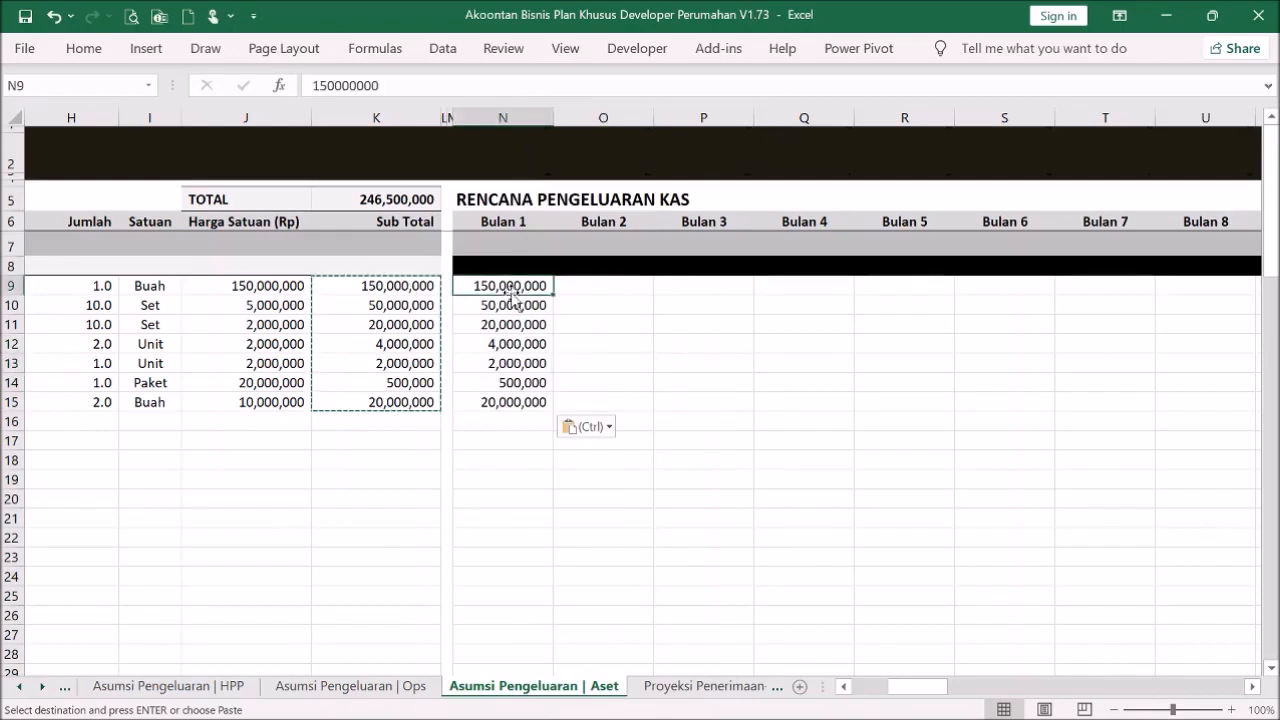
type("1")
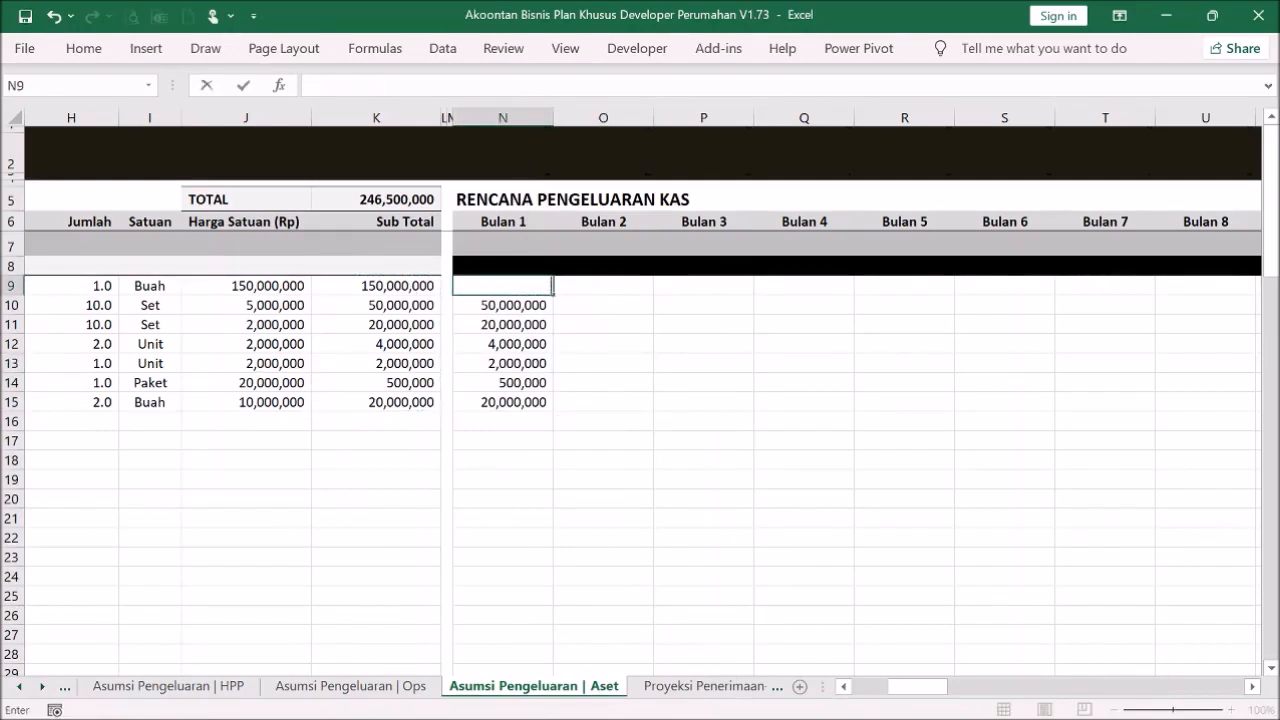
type("000")
key("Escape")
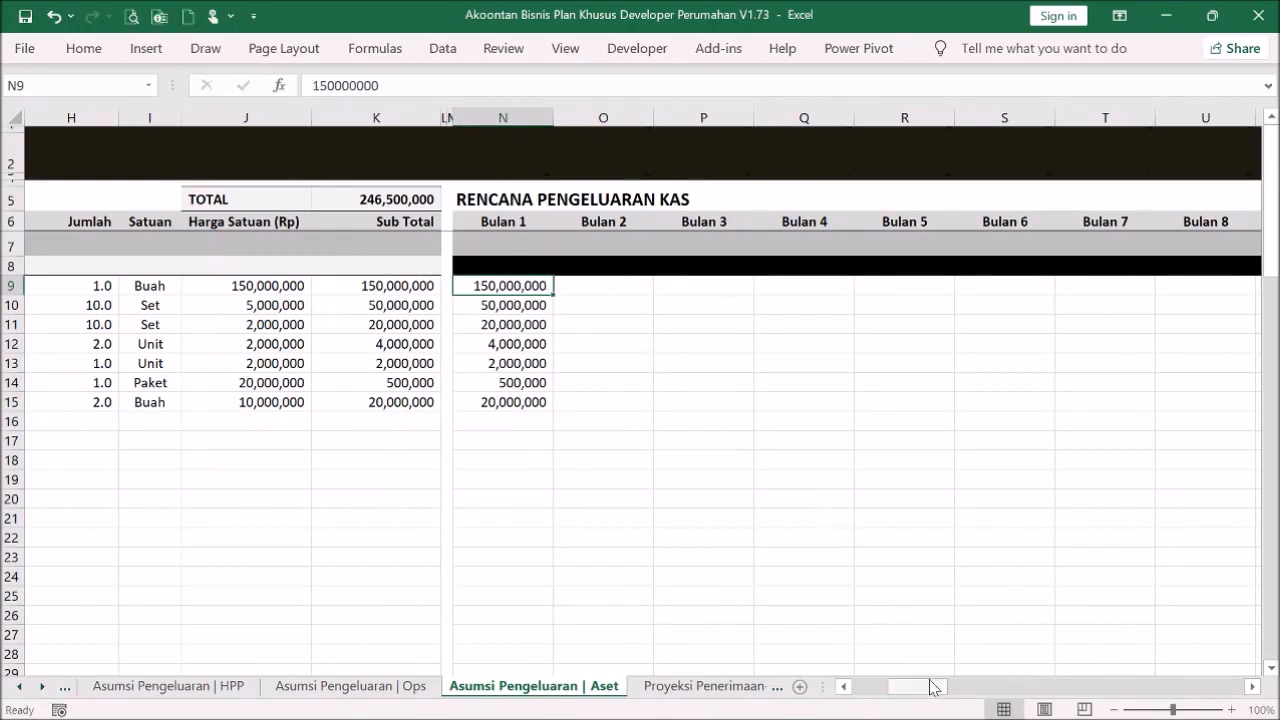
- Split the Komputer purchase in the cash expense plan into 20,000,000 in Bulan 1 and 30,000,000 in Bulan 2
left_click_drag(935, 686, 870, 686)
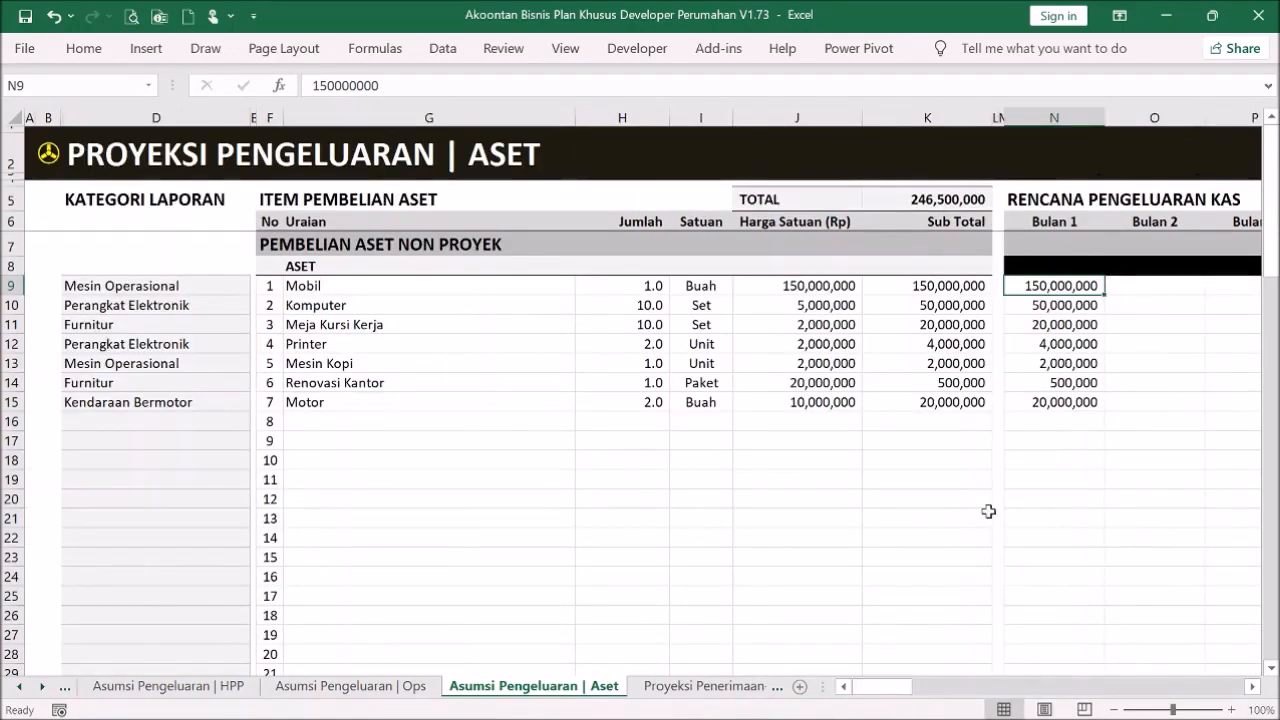
left_click(1058, 305)
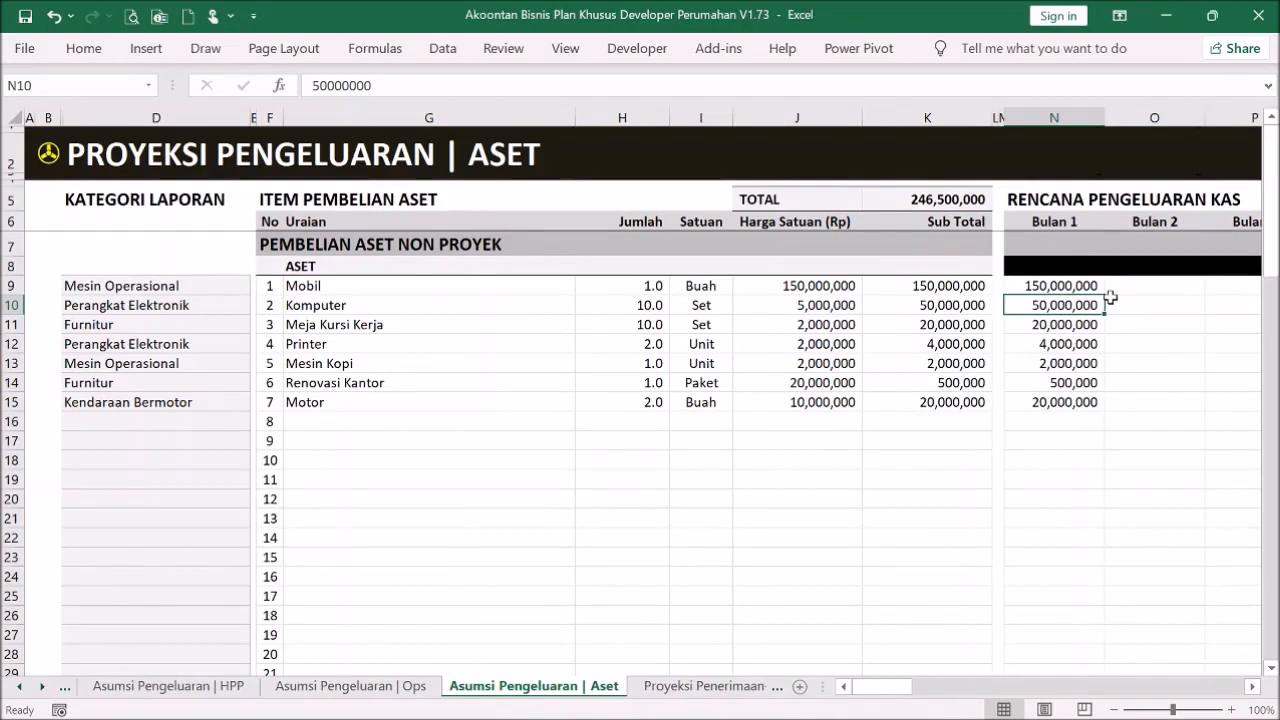
type("20000")
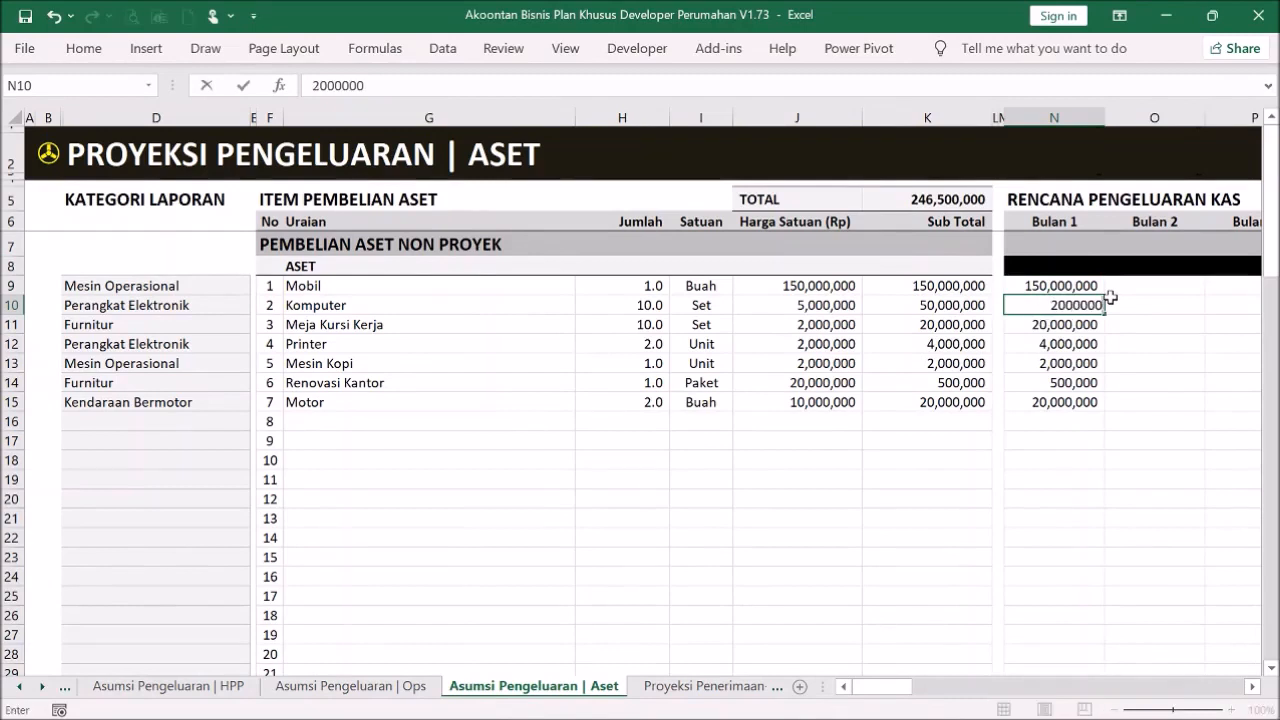
key("Return")
left_click(1112, 299)
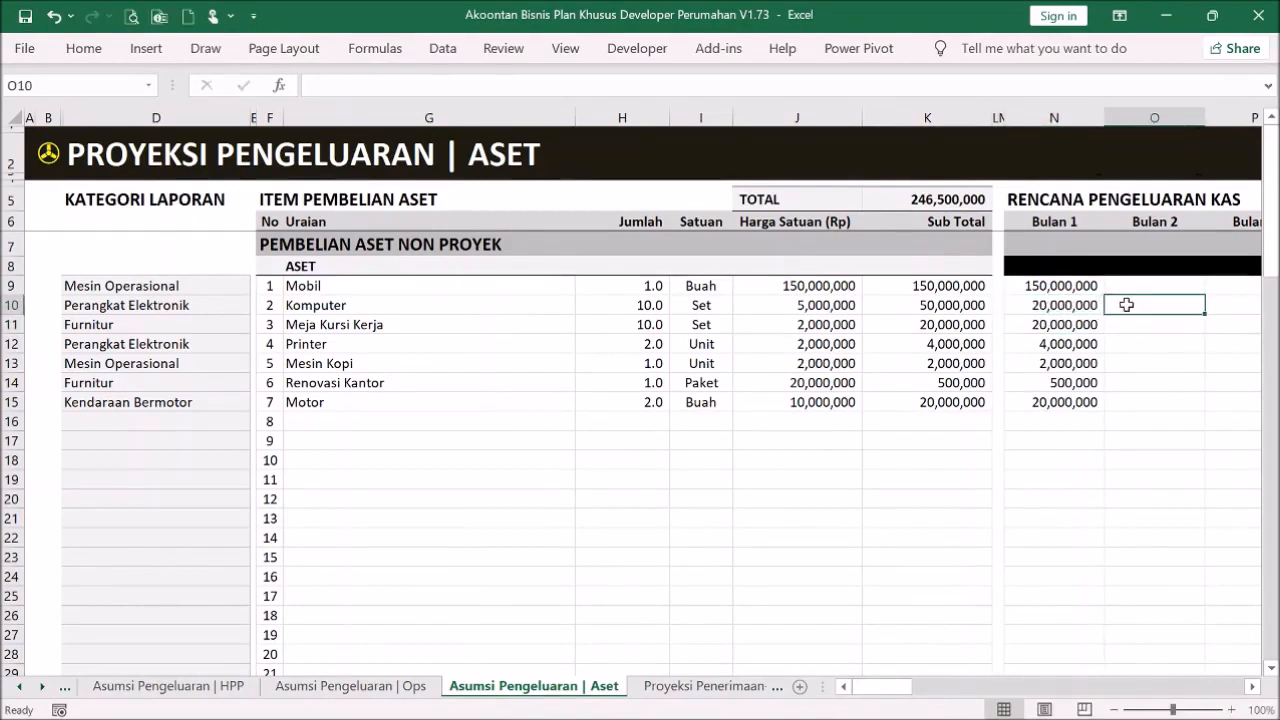
type("2")
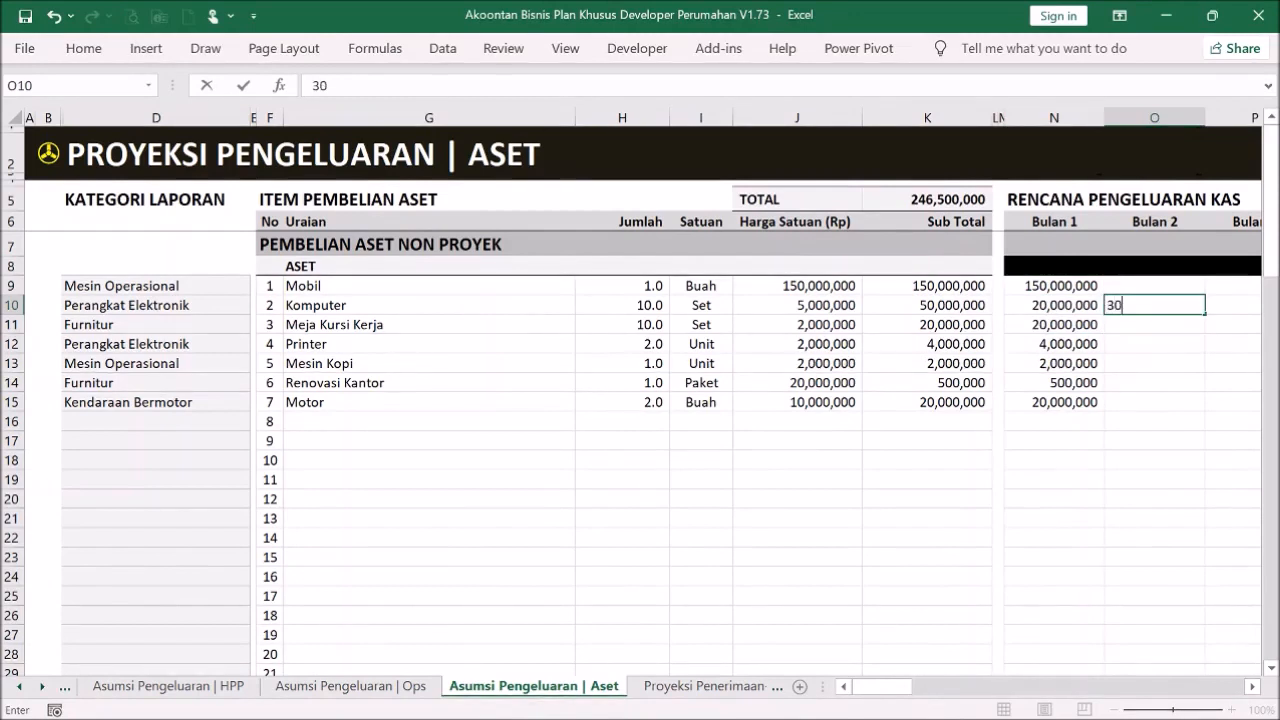
type("0000000")
key("Return")
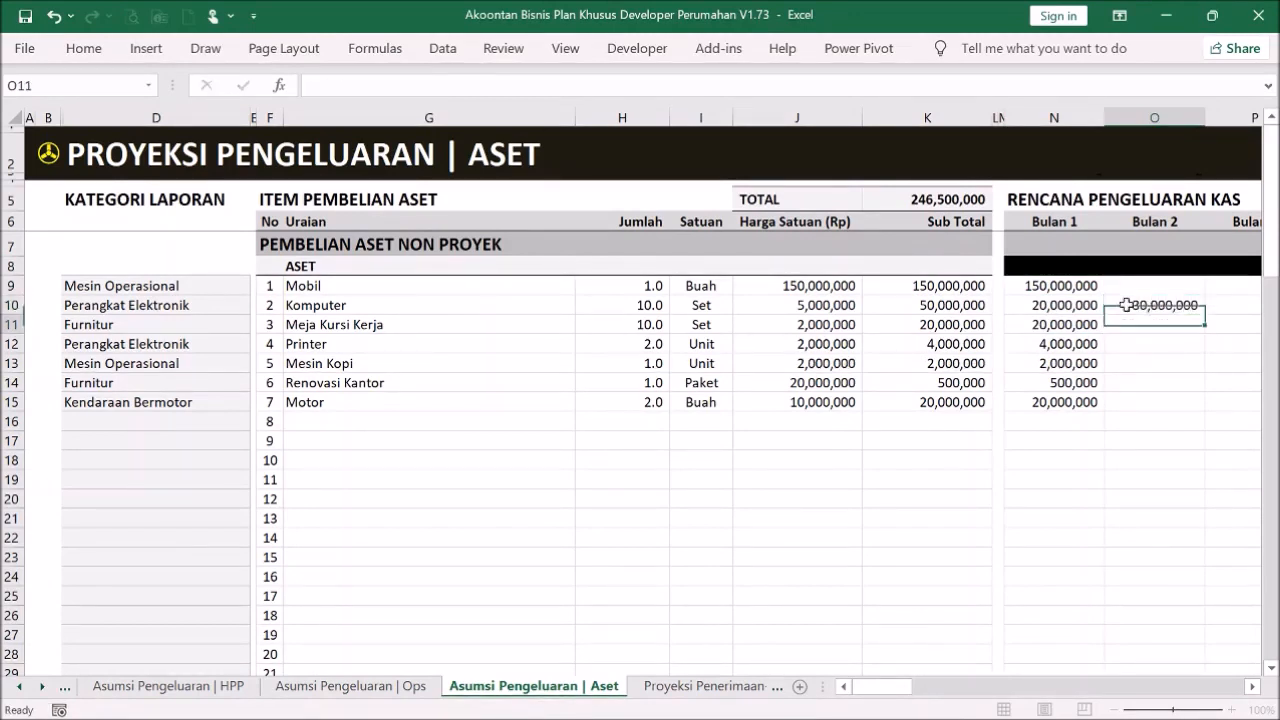
- Return to the main menu sheet and check the Kebutuhan Modal figure
left_click(747, 365)
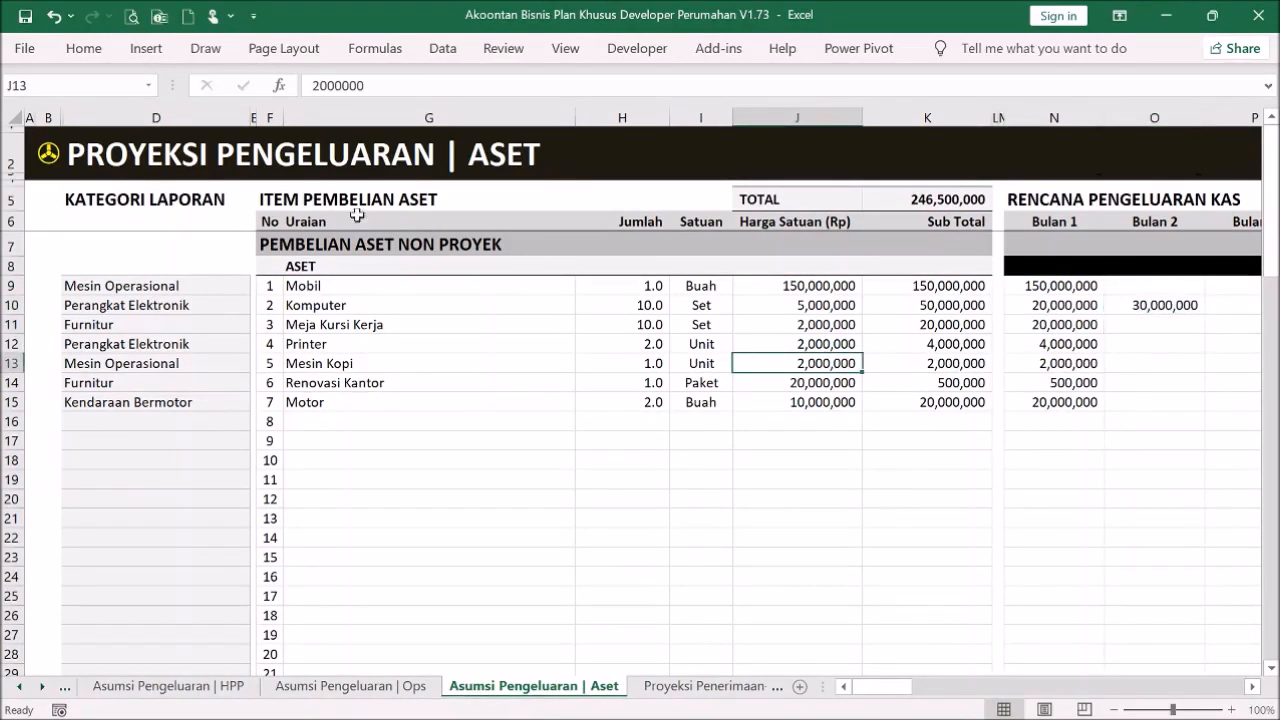
left_click(62, 152)
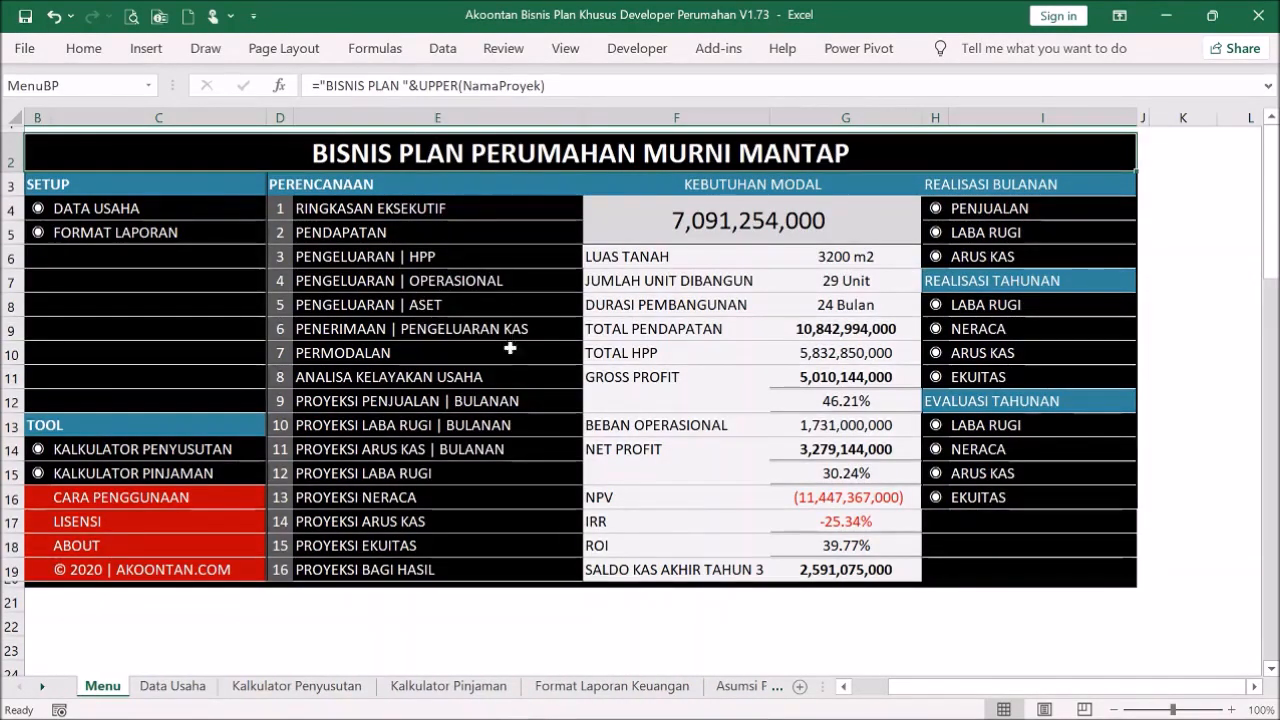
left_click(750, 236)
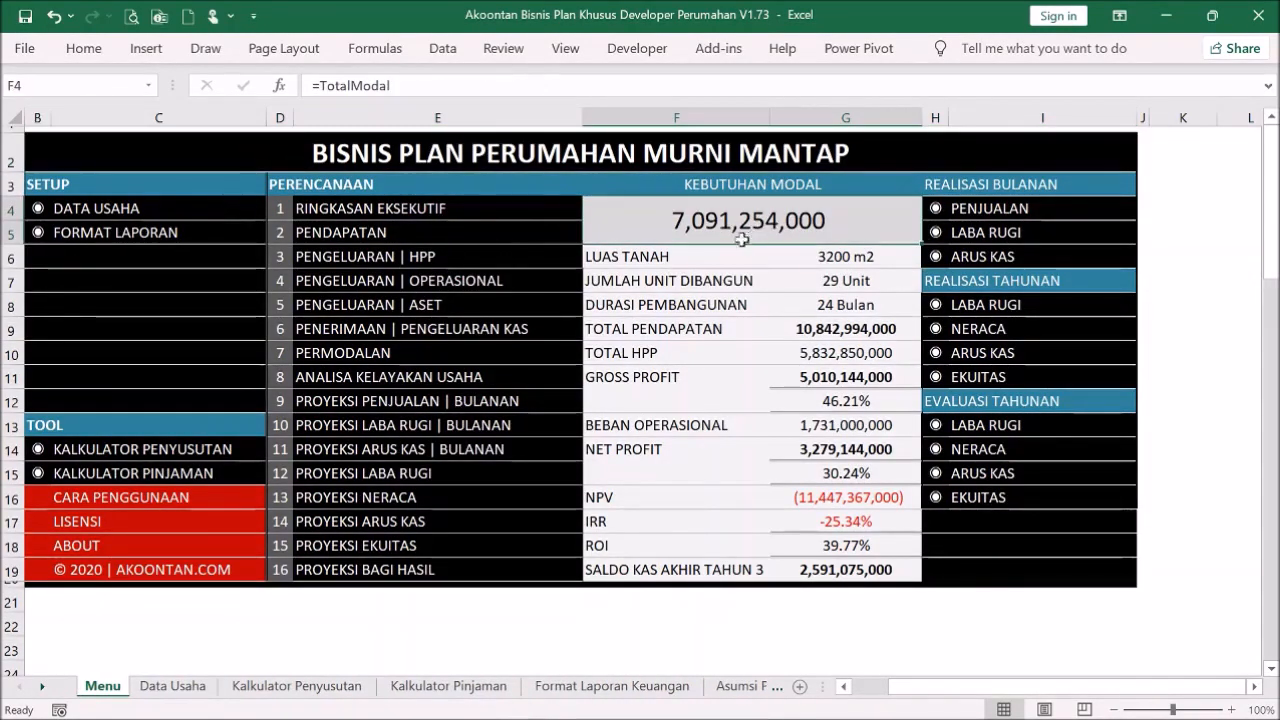
- Examine the Penerimaan | Pengeluaran Kas projection for monthly expenses, cash balance, capital requirement and the month it extends to
left_click(507, 340)
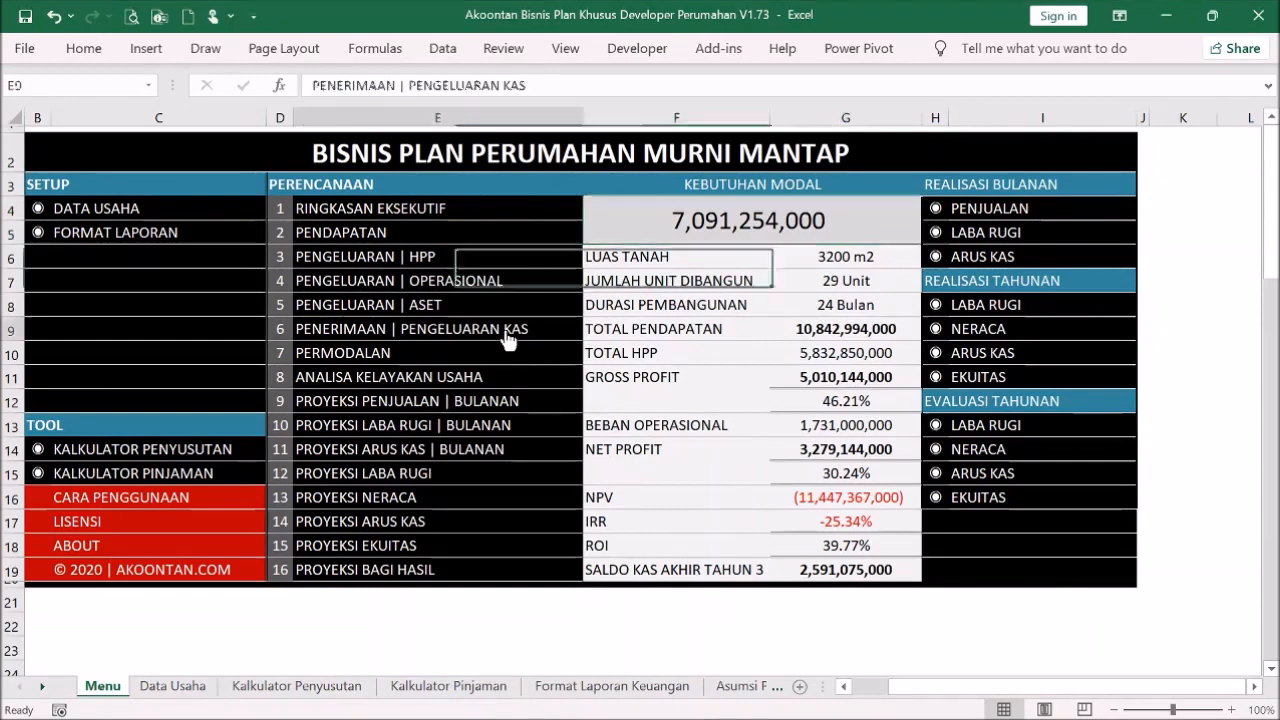
scroll(662, 335, "down", 2)
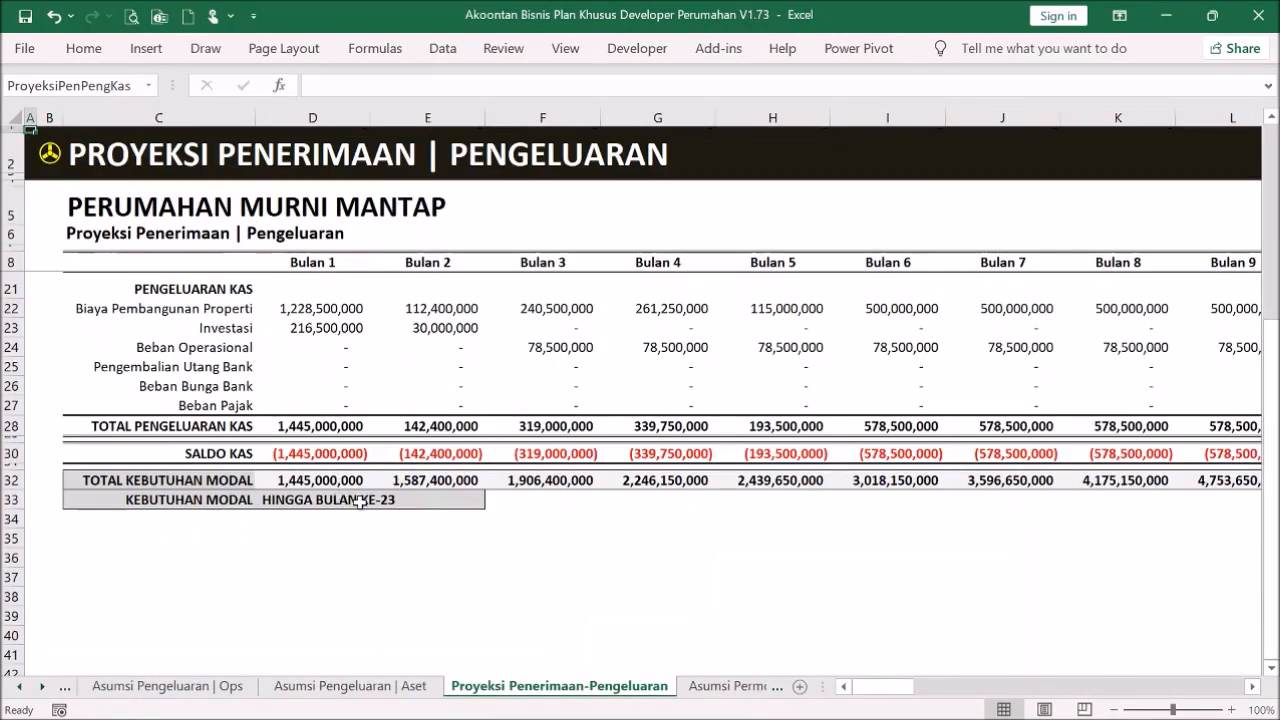
left_click(318, 496)
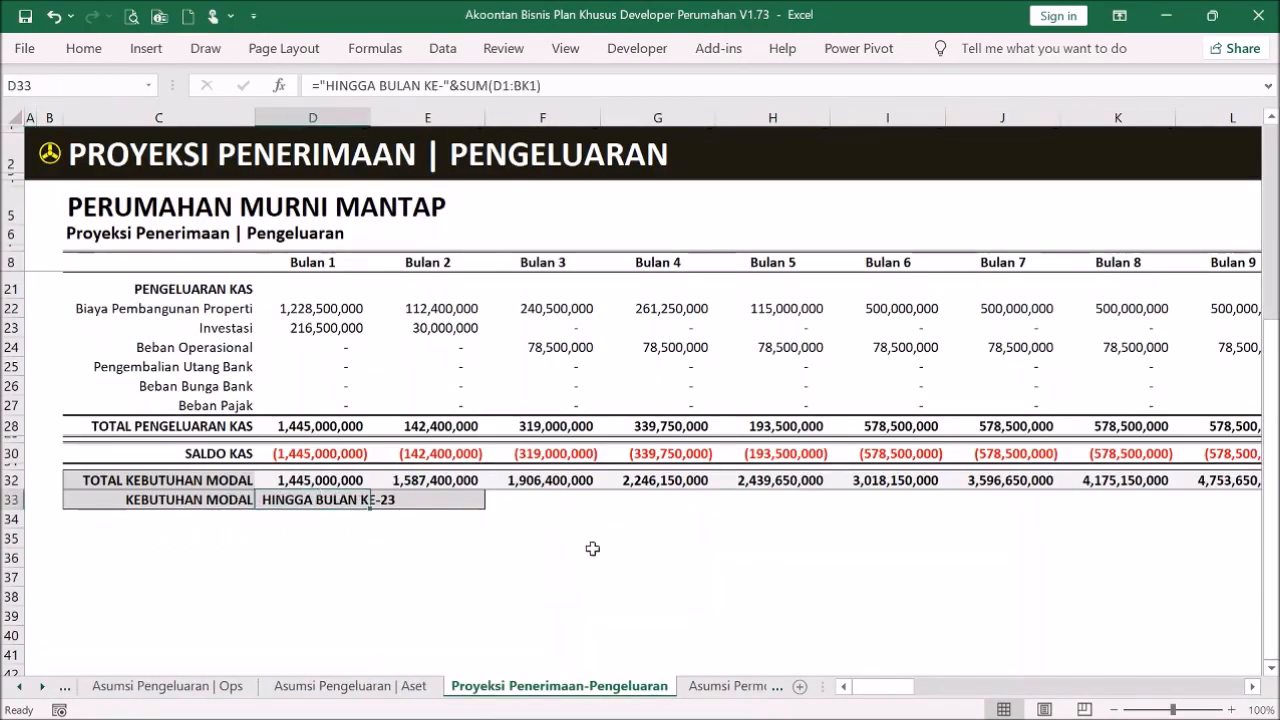
left_click_drag(887, 688, 1004, 697)
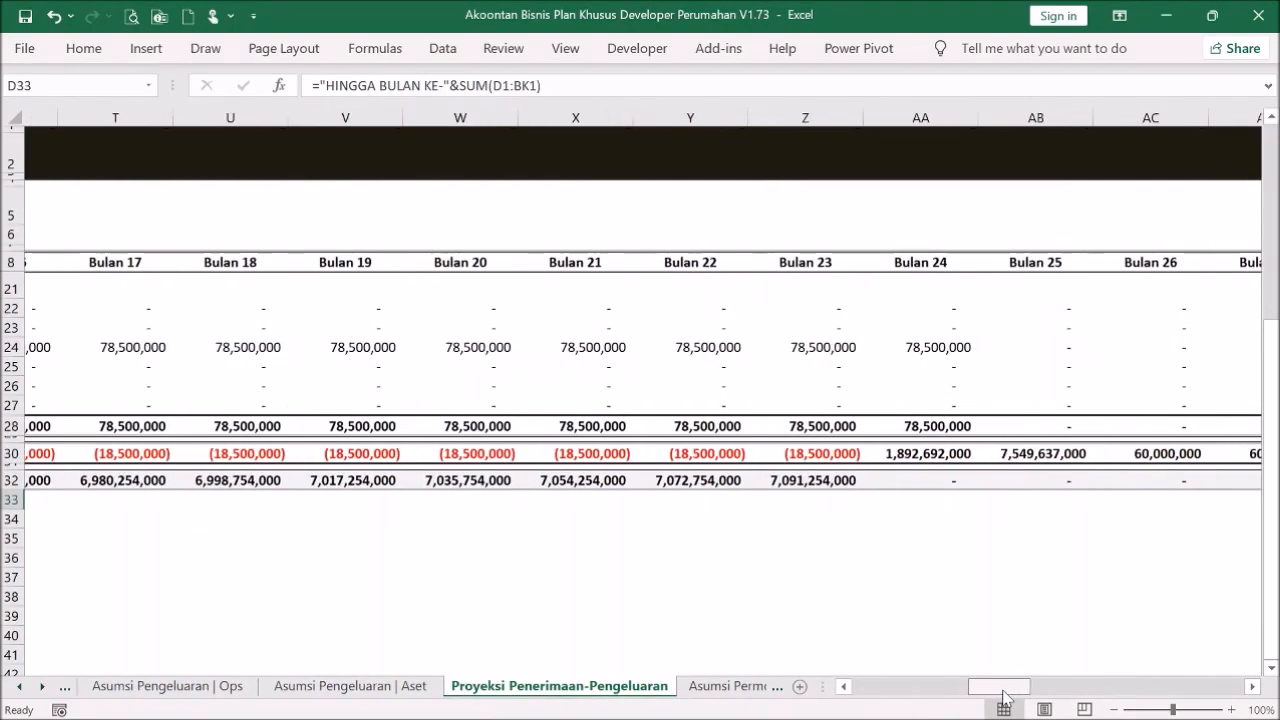
mouse_move(1004, 697)
left_mouse_down()
mouse_move(1030, 688)
mouse_move(978, 685)
mouse_move(1006, 683)
left_mouse_up()
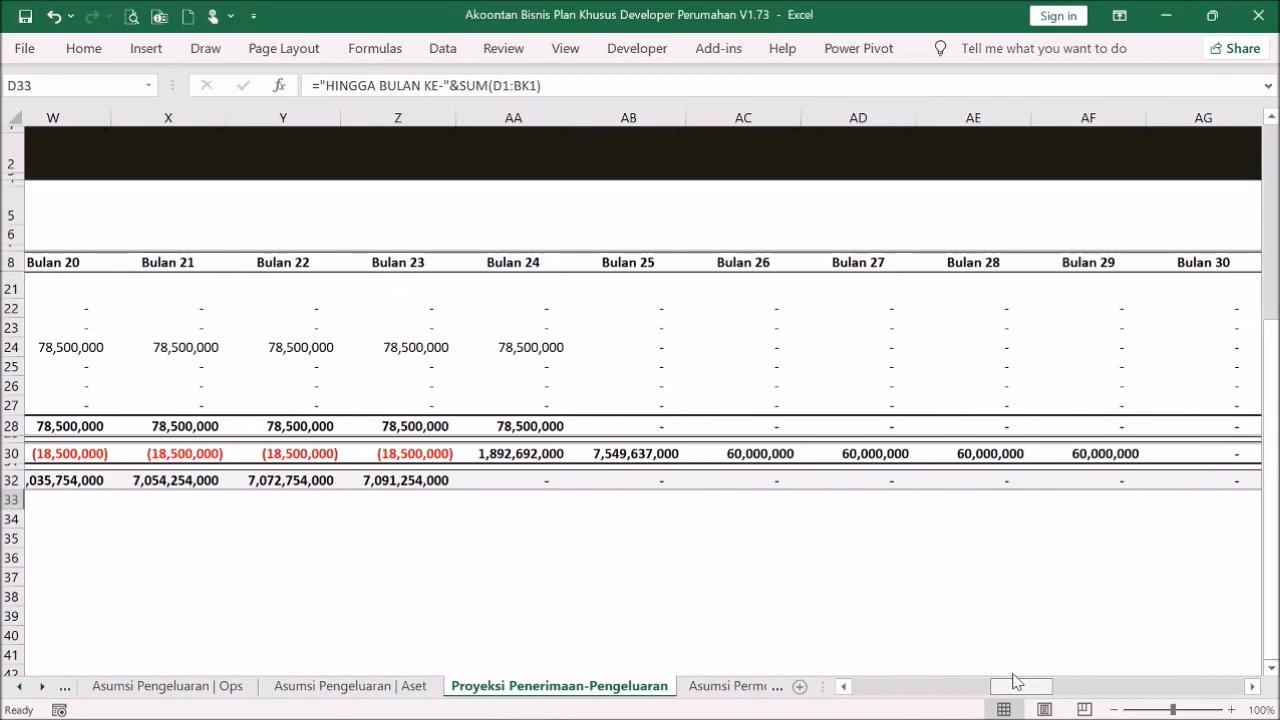
scroll(1053, 492, "up", 4)
key("ctrl+BackSpace")
scroll(571, 403, "up", 5)
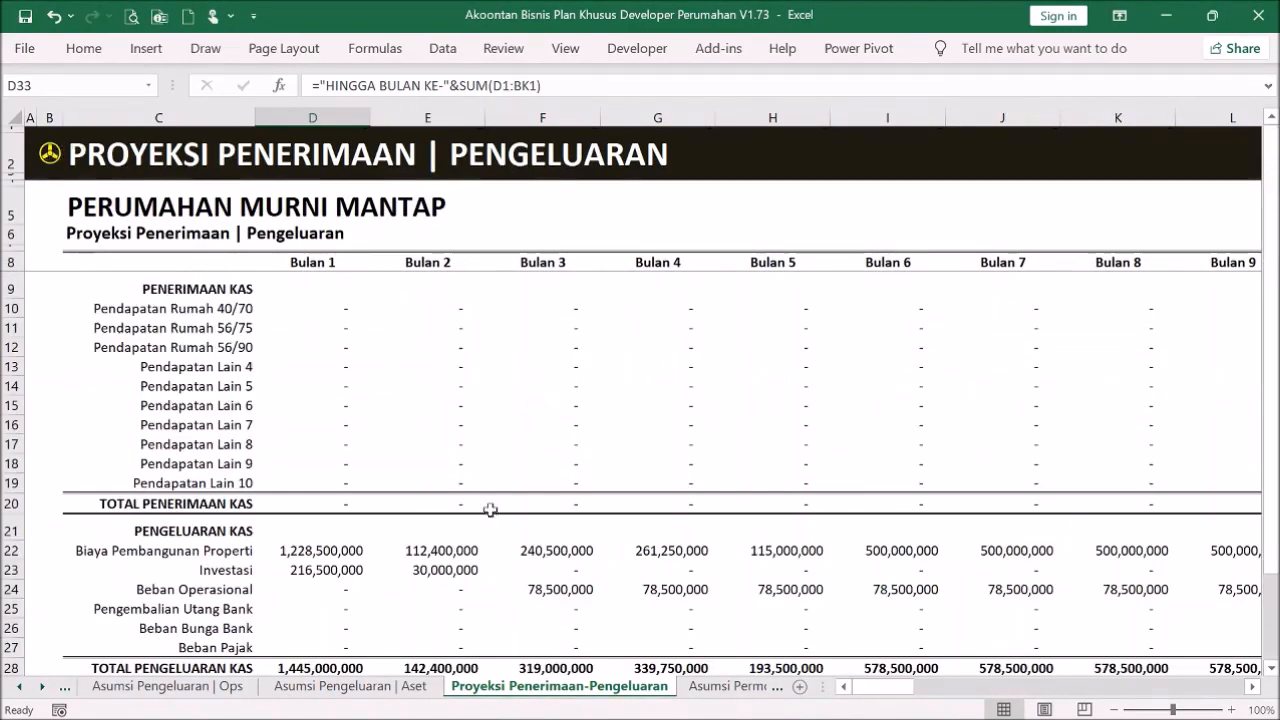
scroll(489, 503, "down", 2)
left_click_drag(315, 500, 560, 500)
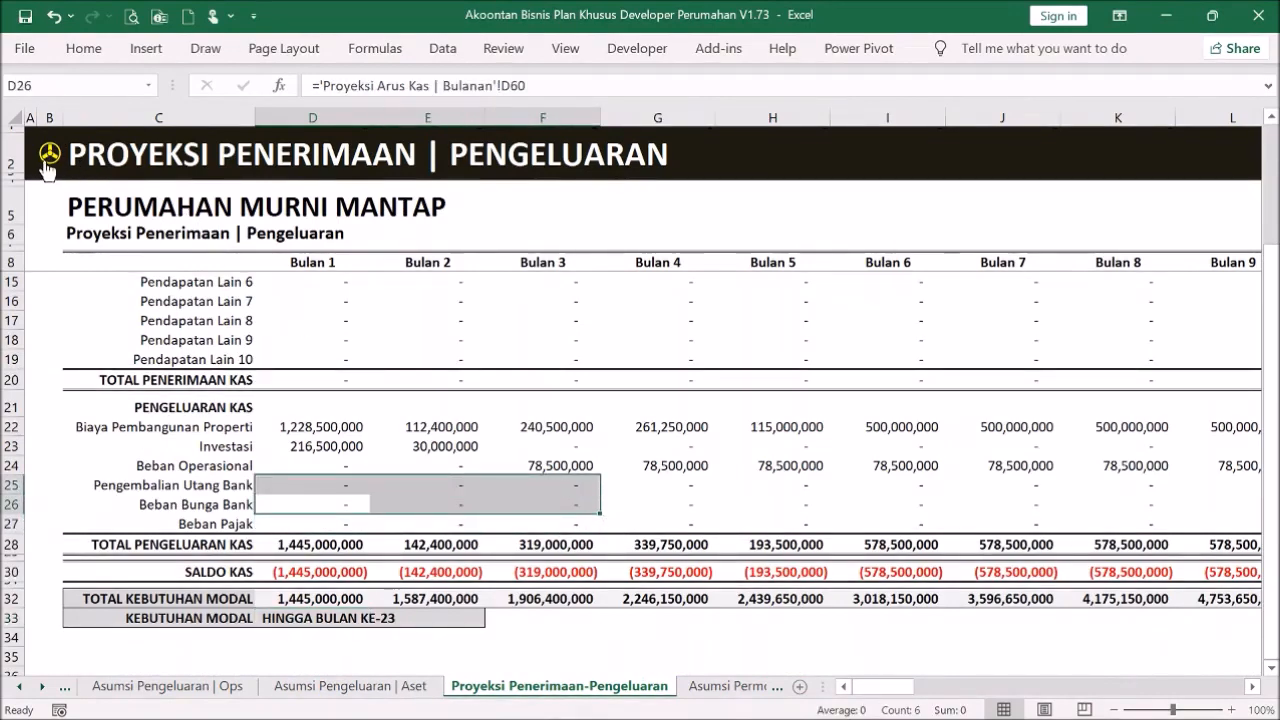
- Open the Permodalan sheet from the main menu and review the capital requirement breakdown and the Modal Sendiri and Modal Pinjaman tables
left_click(46, 160)
left_click(357, 353)
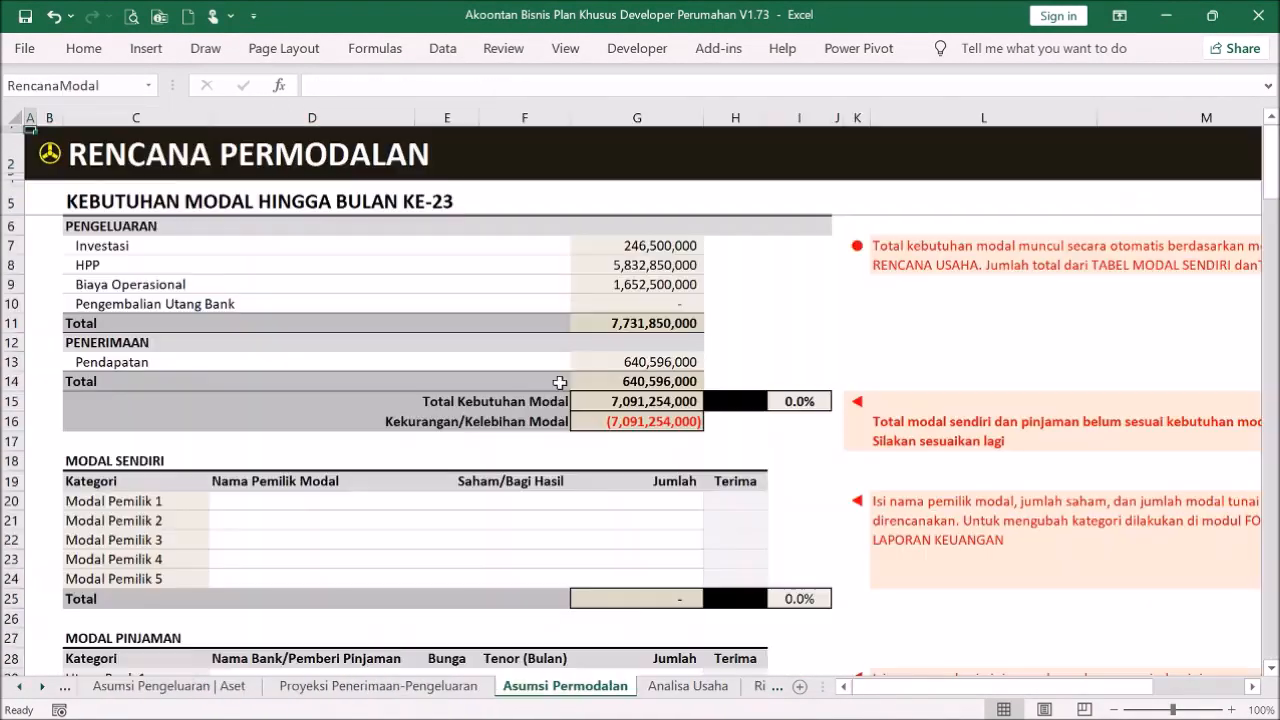
left_click(621, 419)
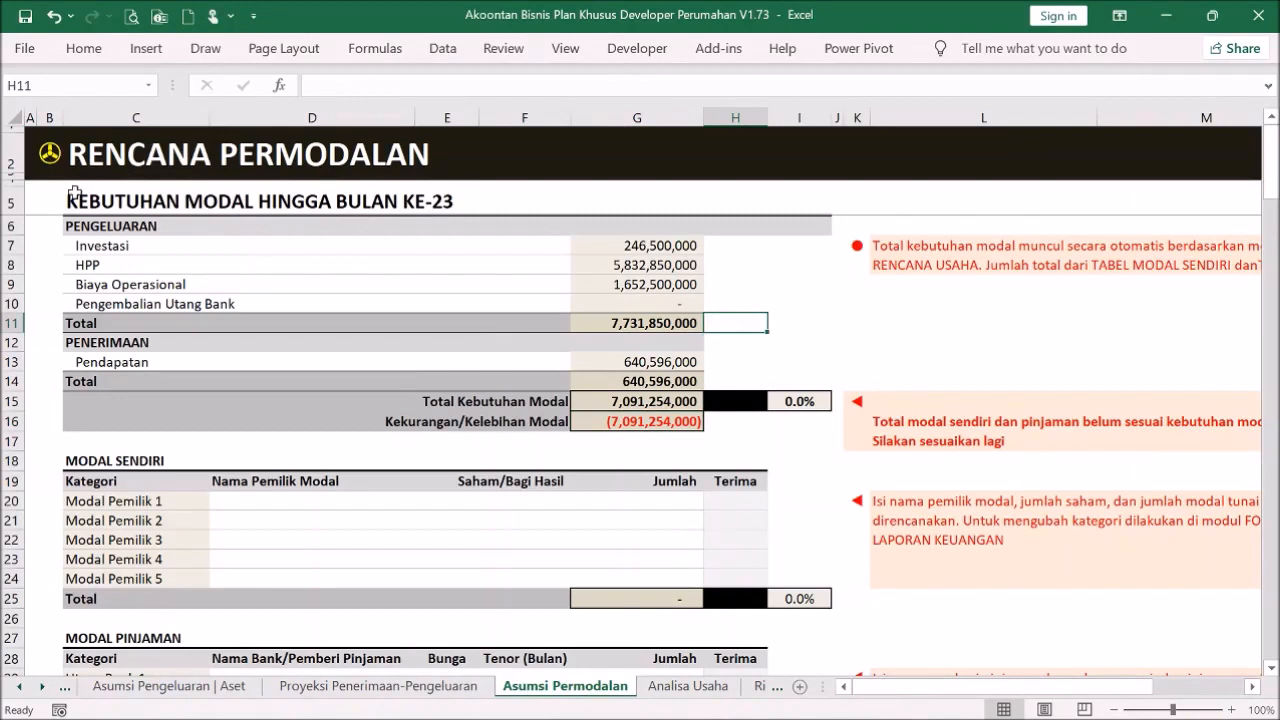
left_click(165, 201)
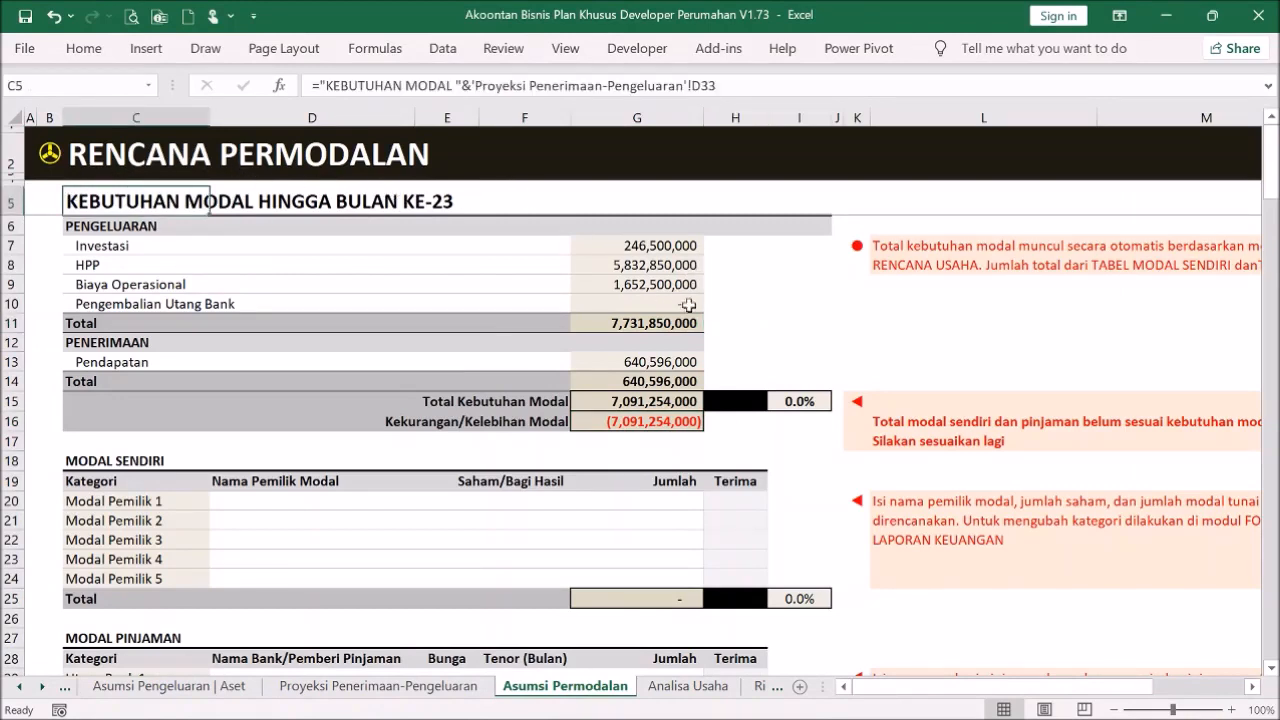
left_click(652, 322)
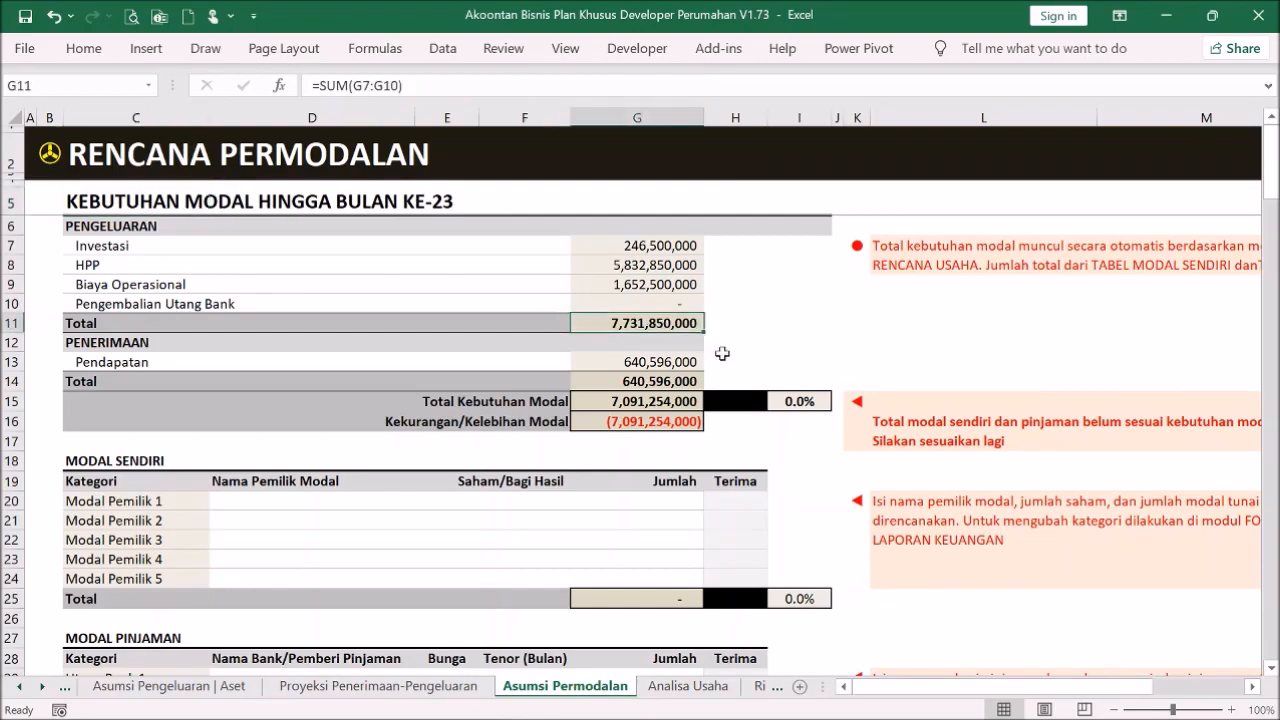
left_click(672, 360)
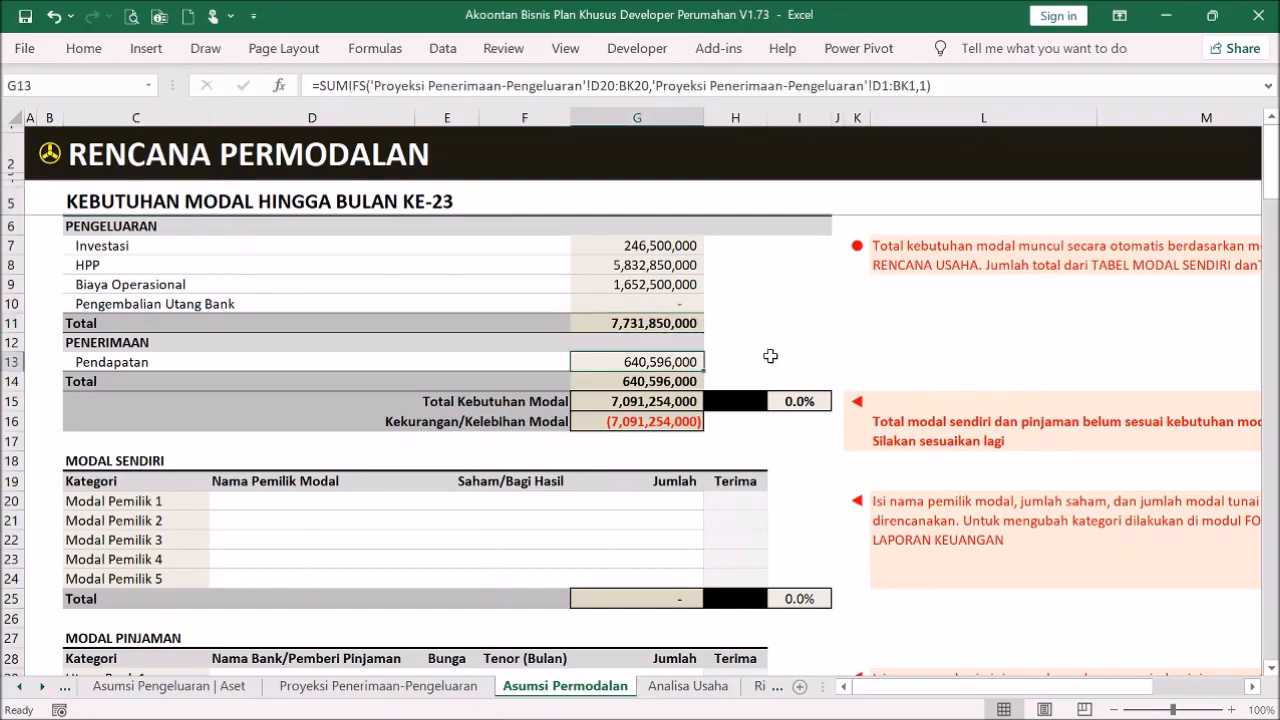
scroll(685, 378, "down", 2)
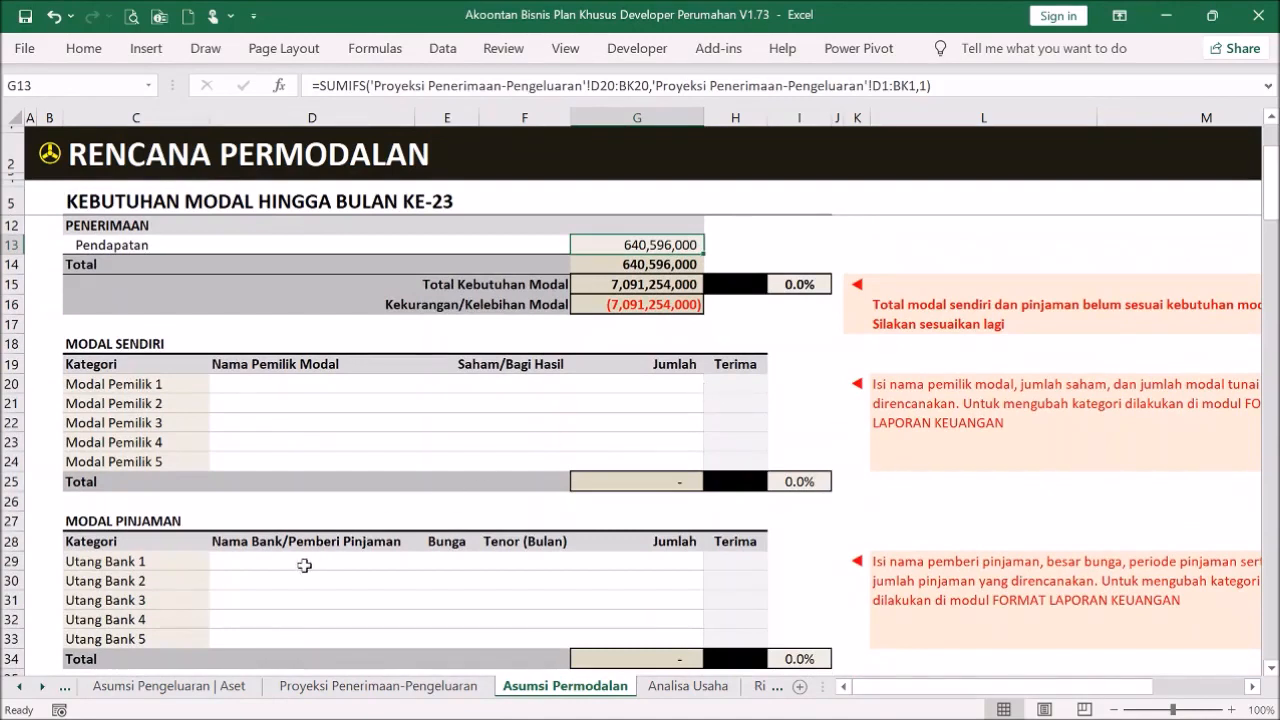
left_click(310, 566)
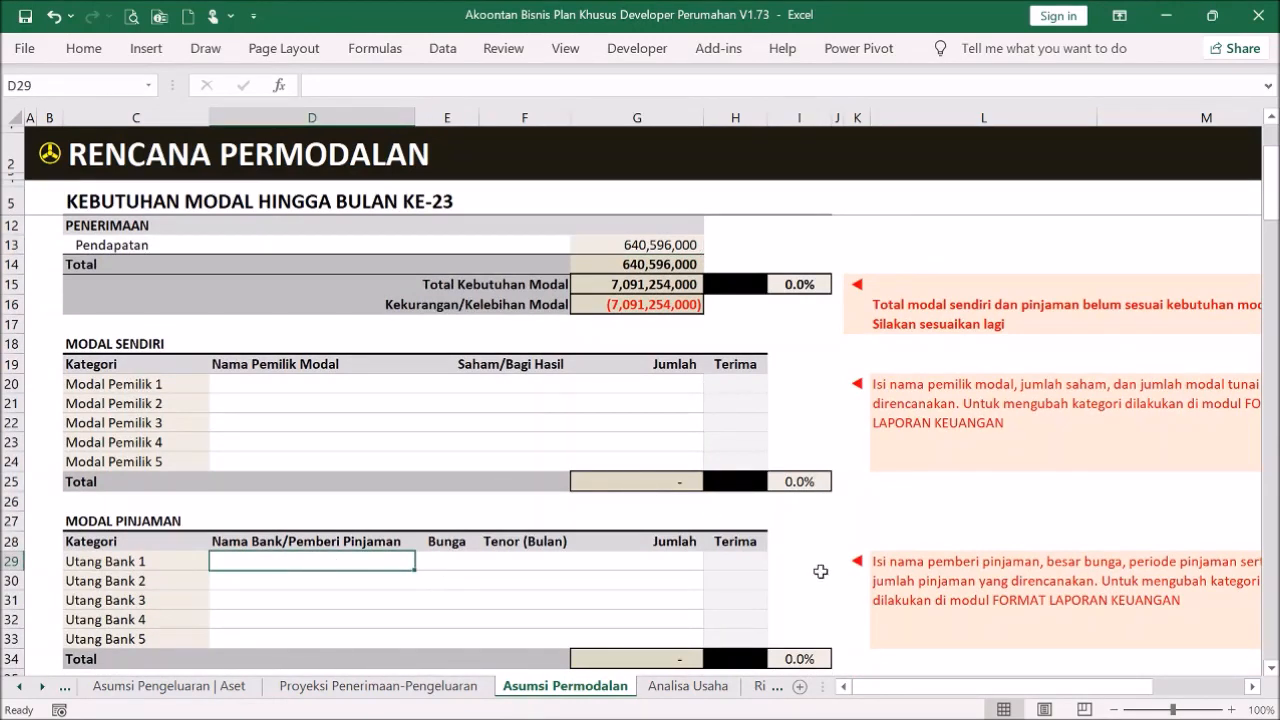
- Enter BRI as the lender for Utang Bank 1 in Modal Pinjaman, with 6% interest and a 24-month tenor
type("BRI")
key("Return")
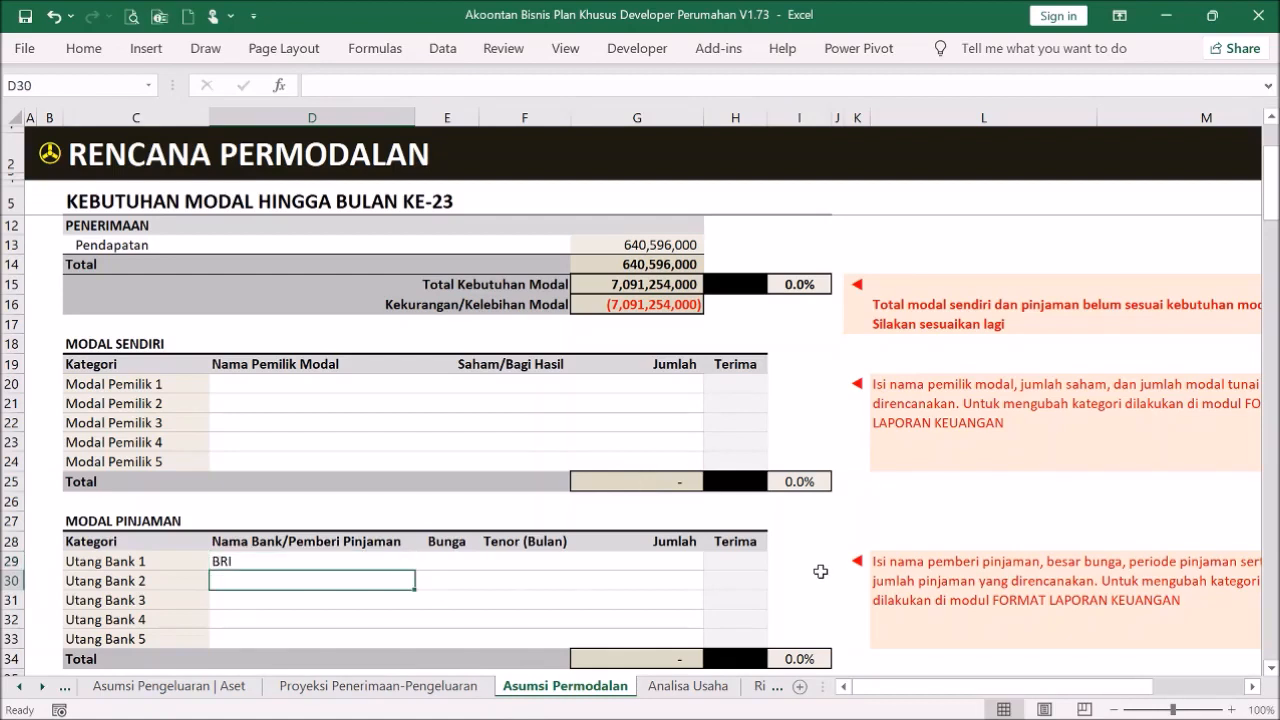
left_click(456, 570)
left_click(451, 564)
type("6")
left_click(562, 558)
type("24")
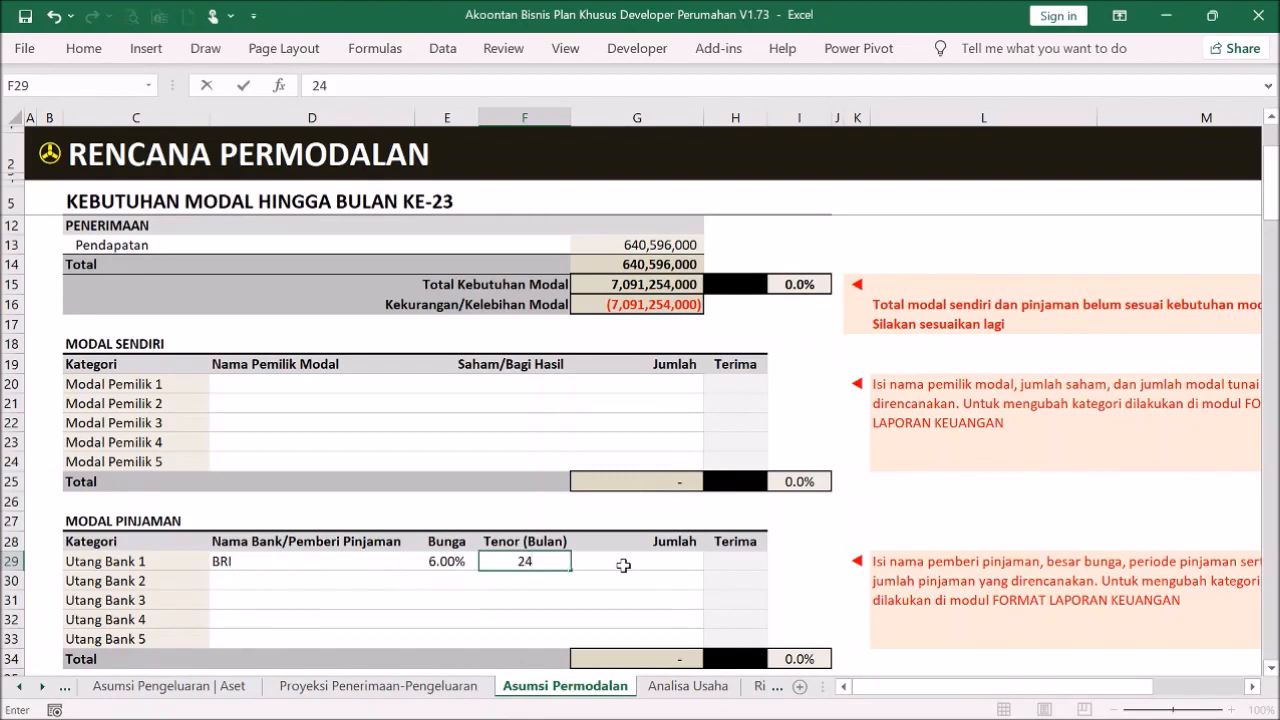
key("Return")
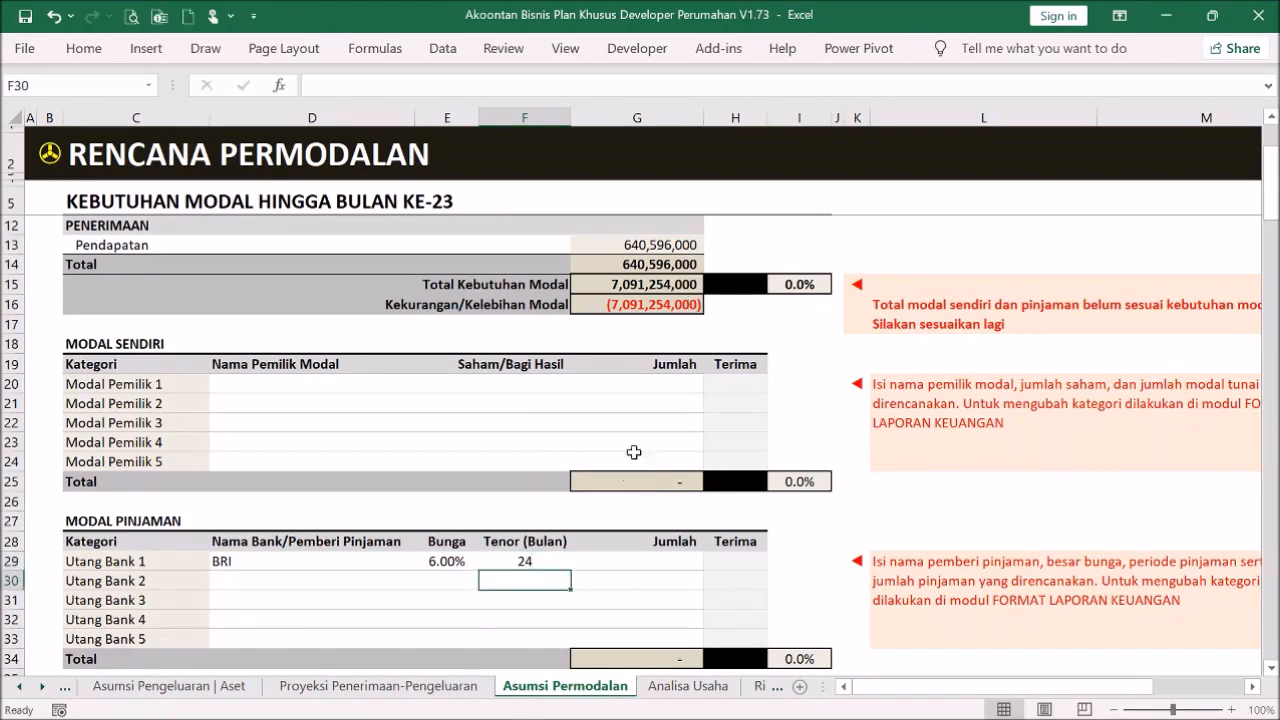
- Set the Utang Bank 1 loan amount to 1,000,000,000 and its Terima month to Bulan 3
left_click(665, 561)
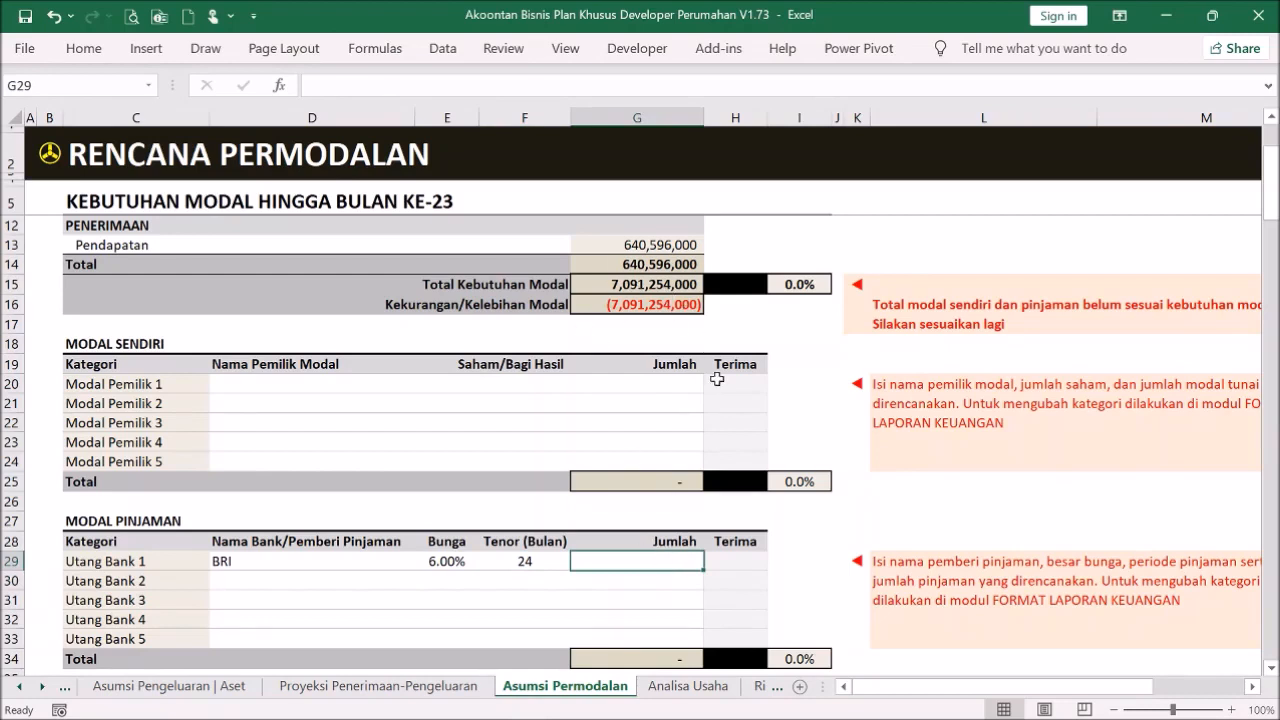
type("1000000000")
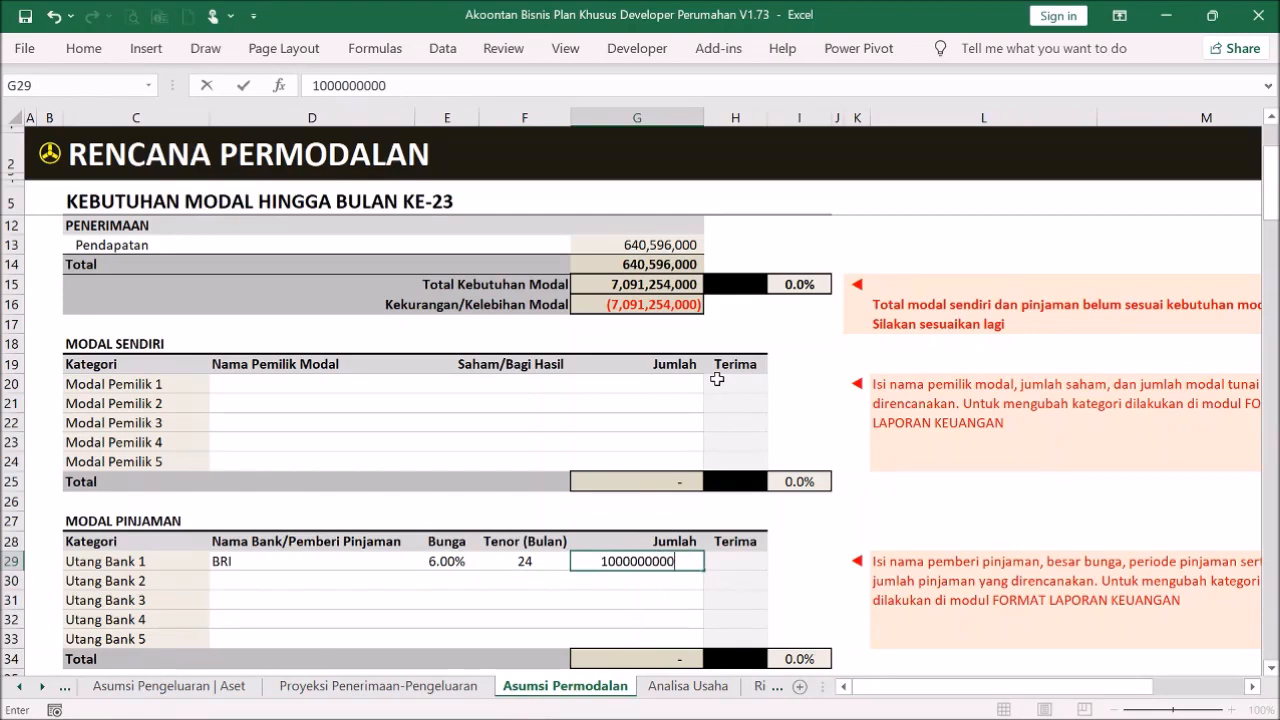
key("Return")
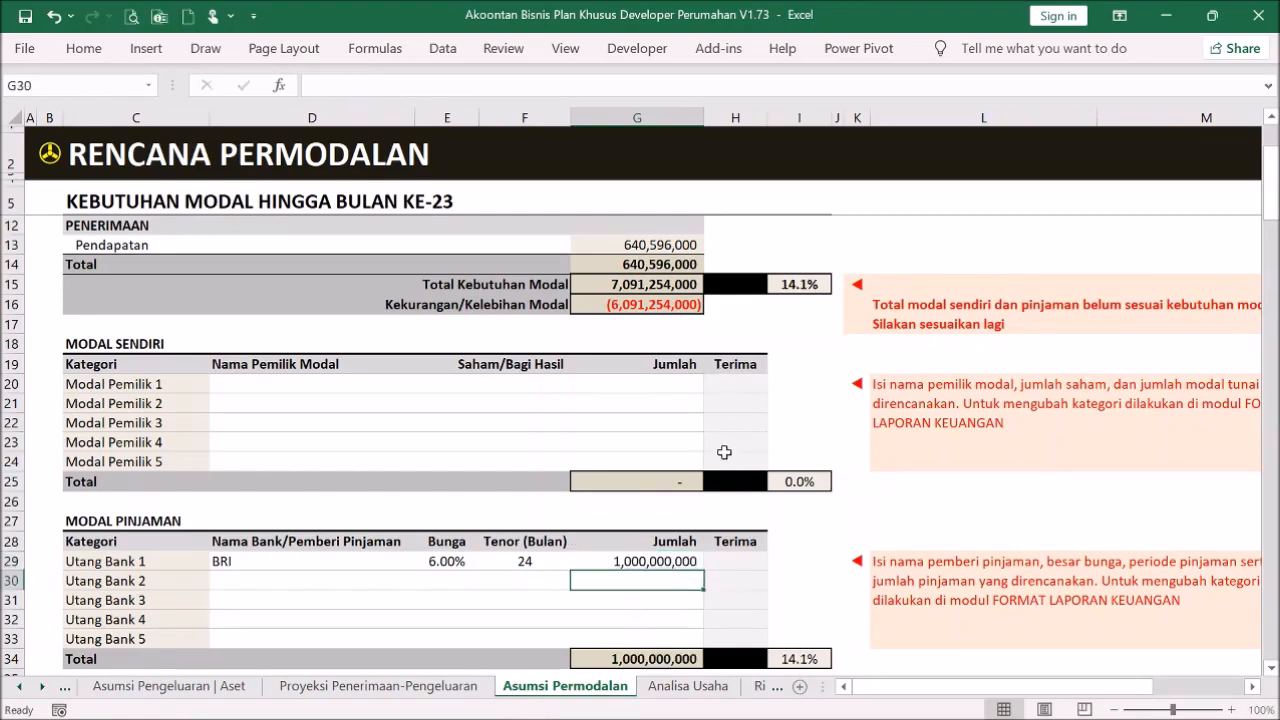
left_click(741, 565)
left_click(776, 562)
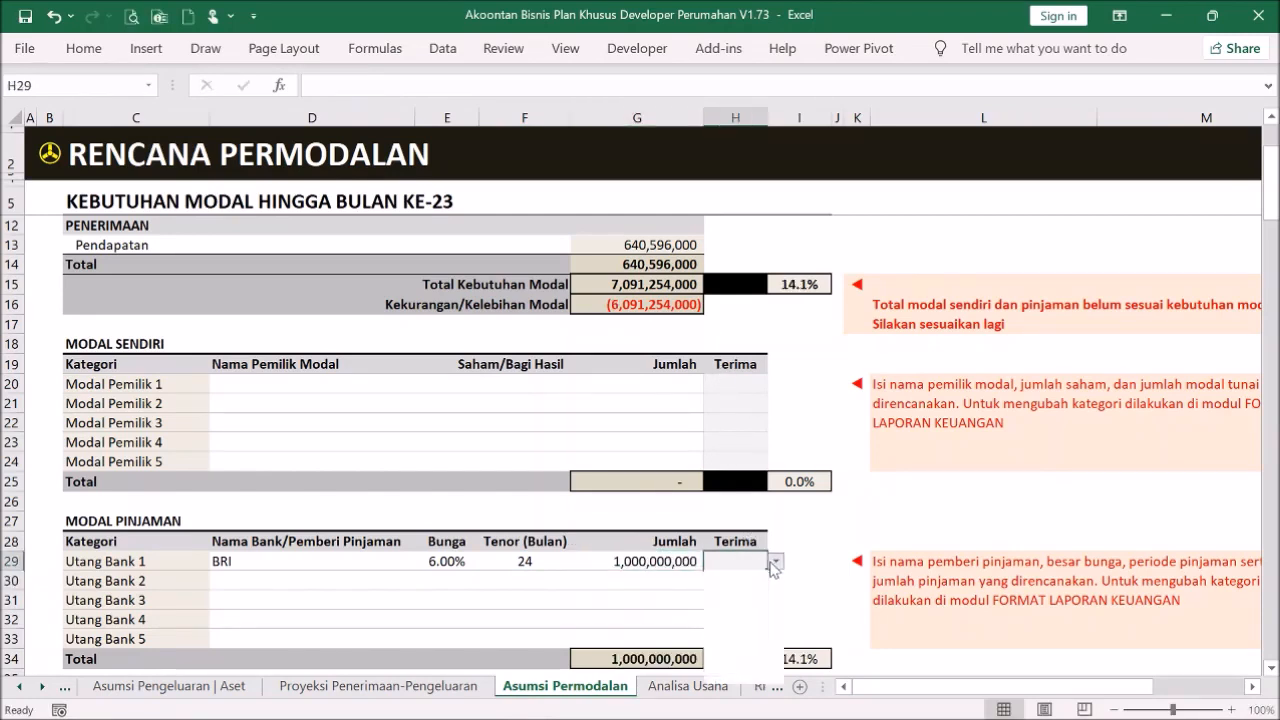
left_click(750, 606)
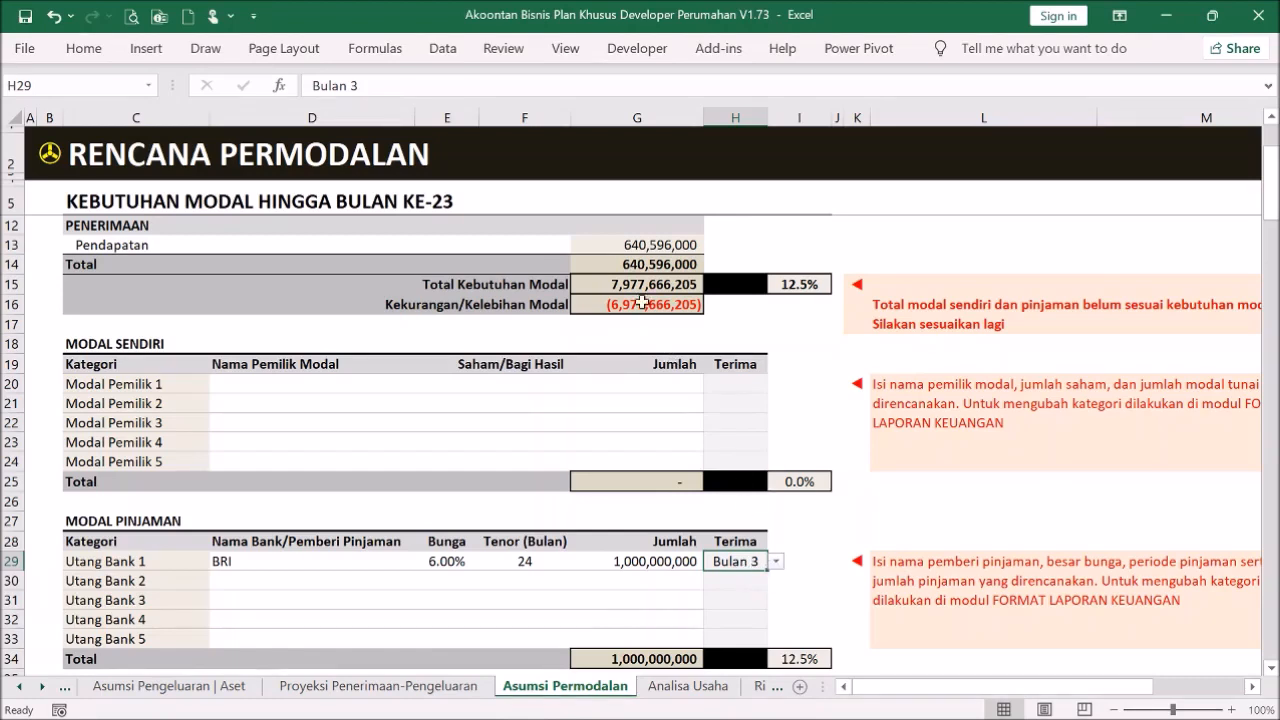
- Clear the Terima month of Utang Bank 1 to compare the capital requirement, and set it back to Bulan 3
key("Delete")
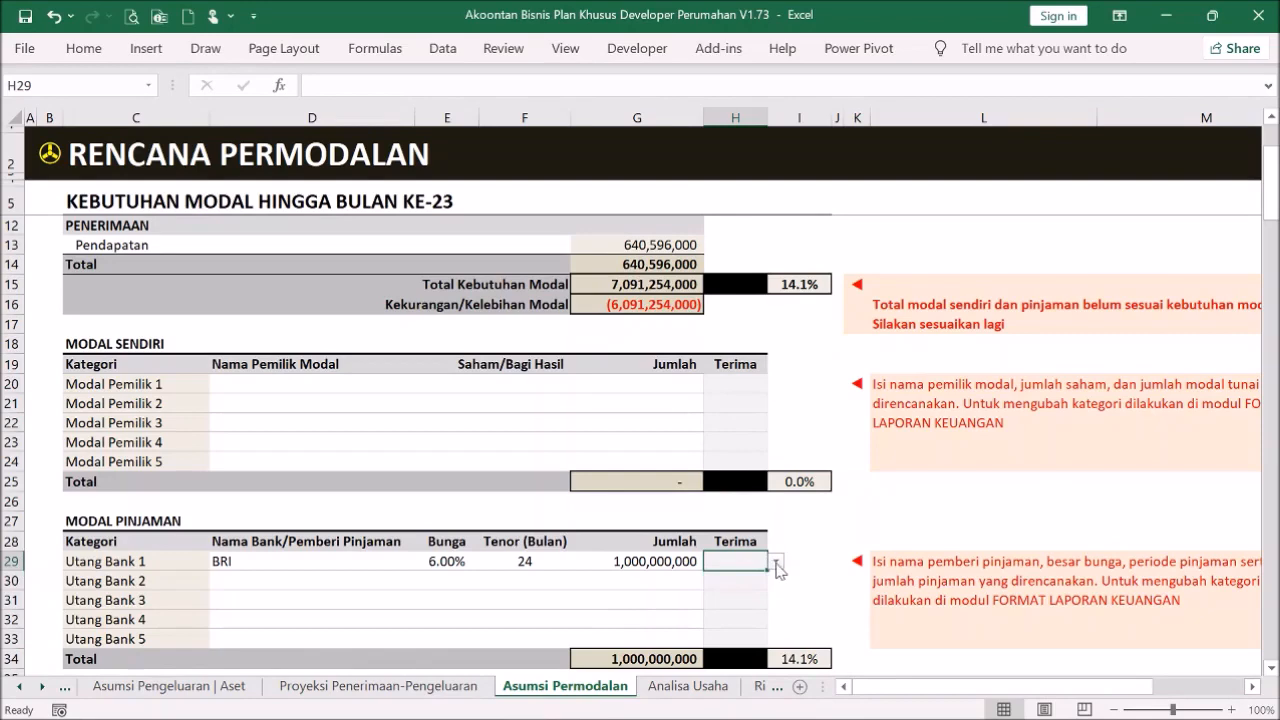
left_click(776, 561)
left_click(726, 606)
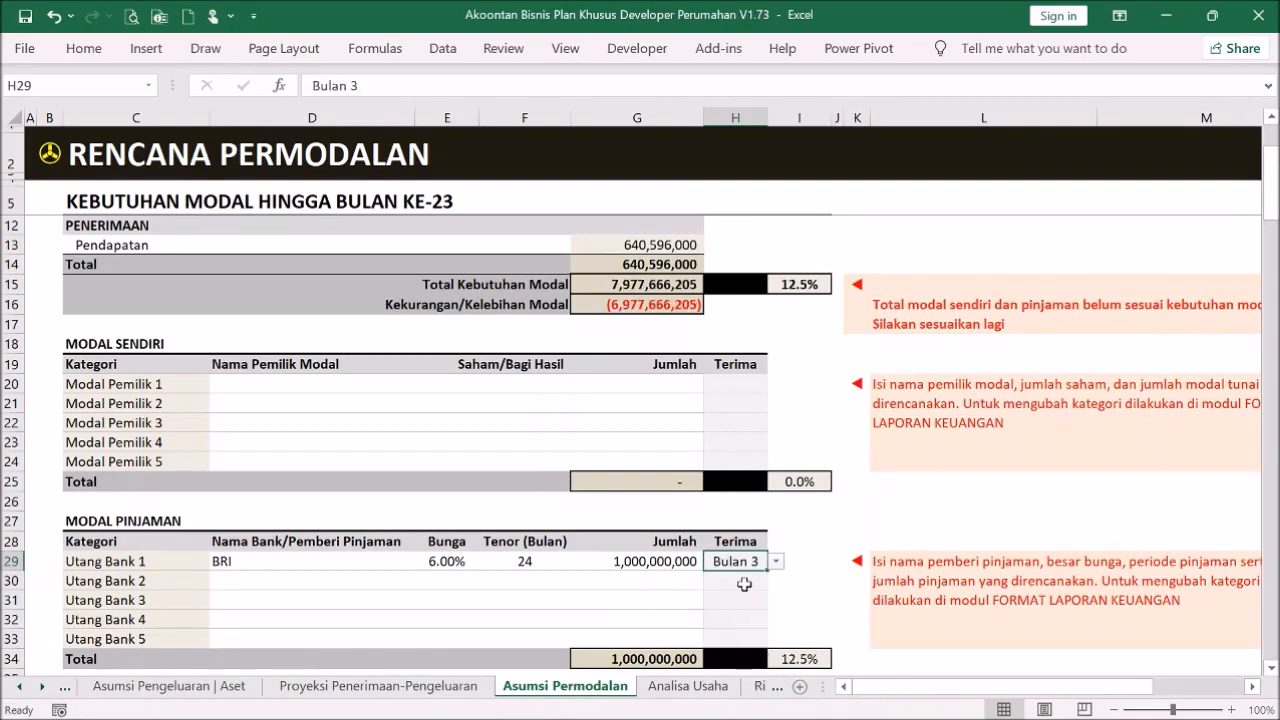
- Open the Penerimaan | Pengeluaran Kas projection from the main menu and check the Bulan 4 bank loan repayment and interest
left_click(50, 153)
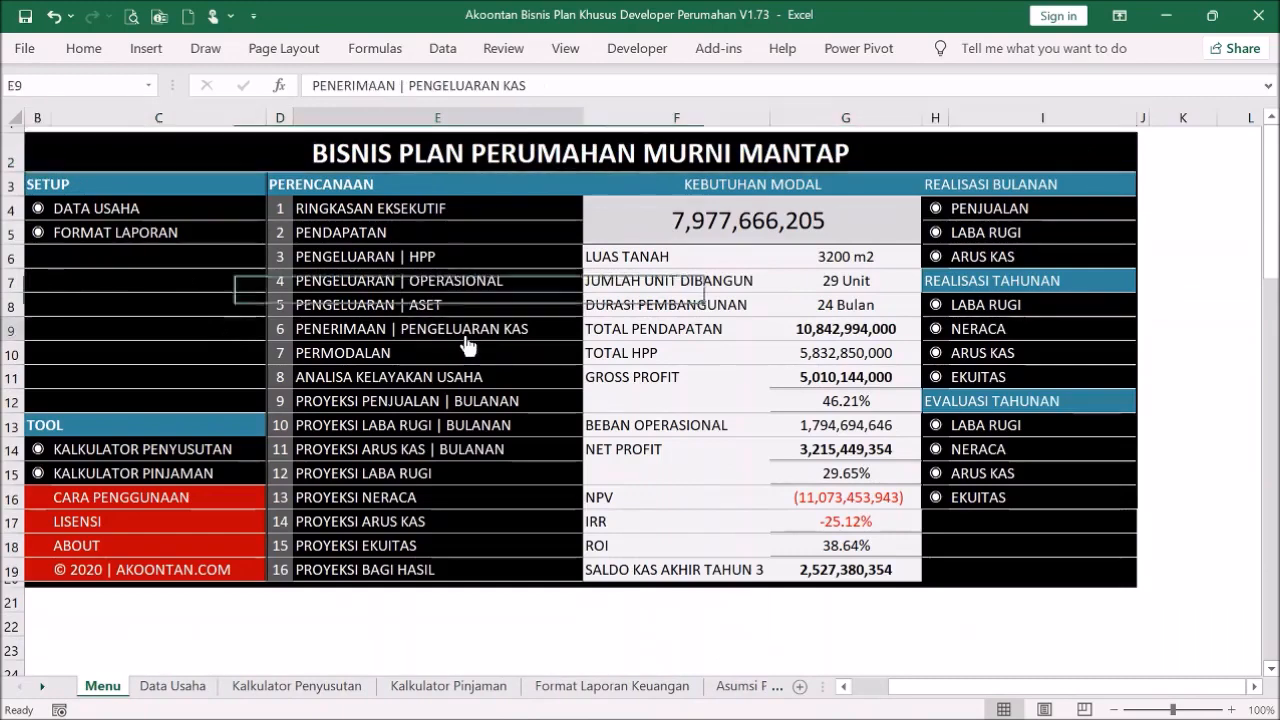
left_click(470, 328)
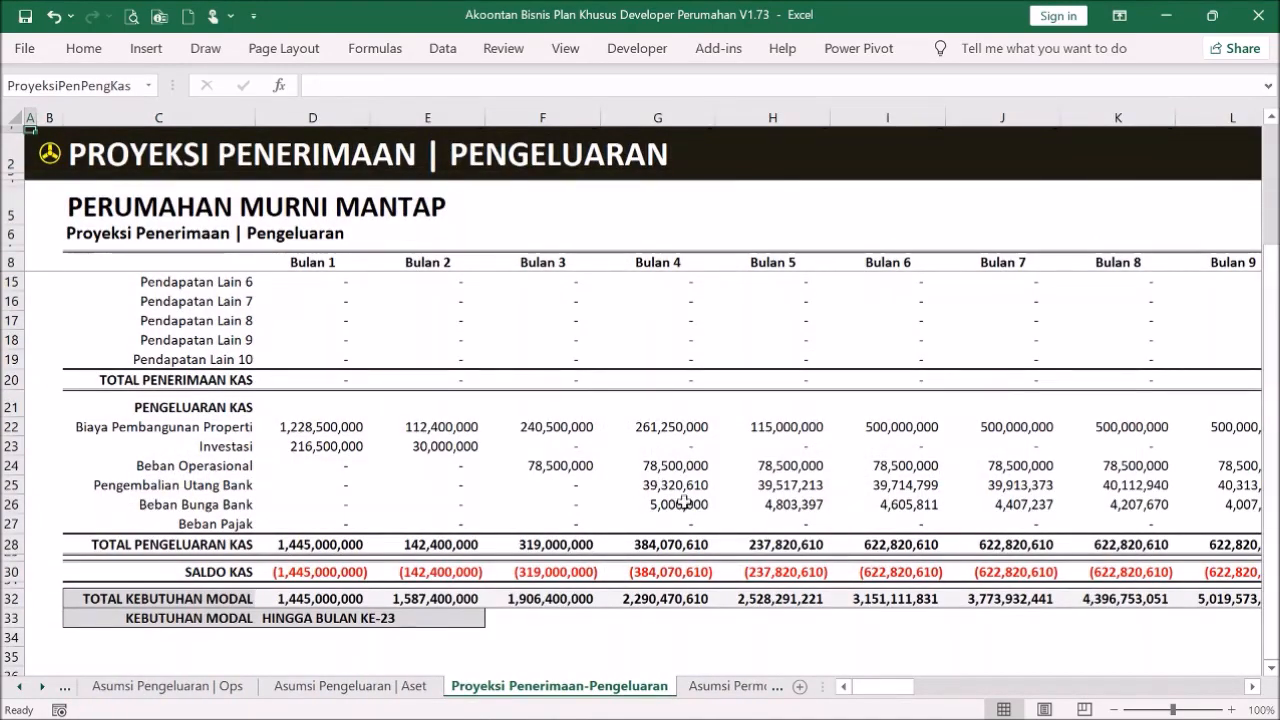
left_click_drag(685, 490, 685, 505)
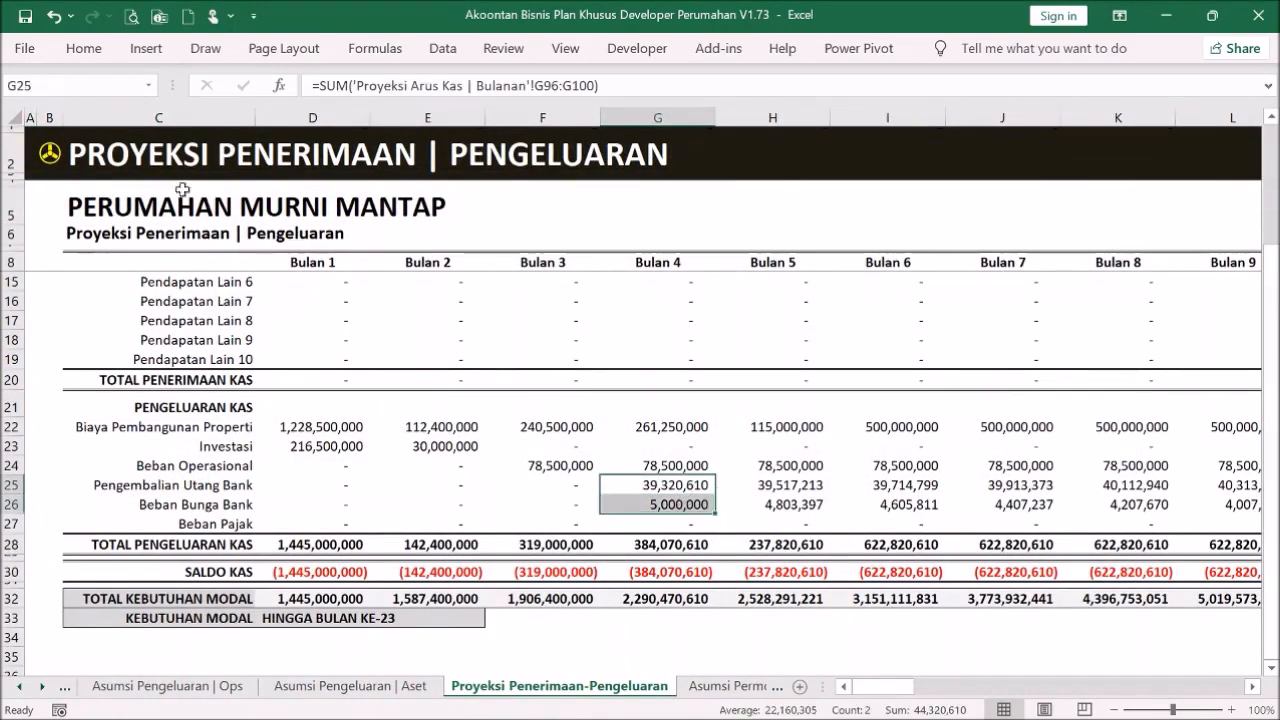
- Return to the Permodalan sheet through the main menu
left_click(50, 153)
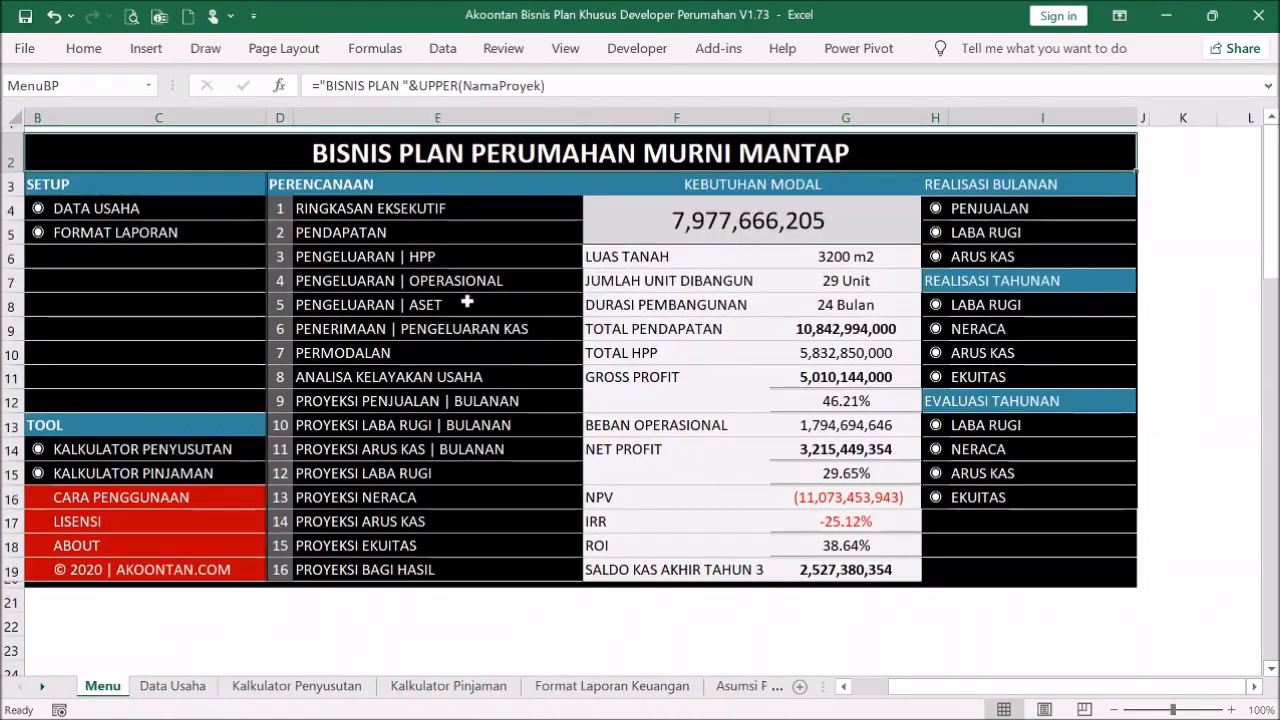
left_click(340, 362)
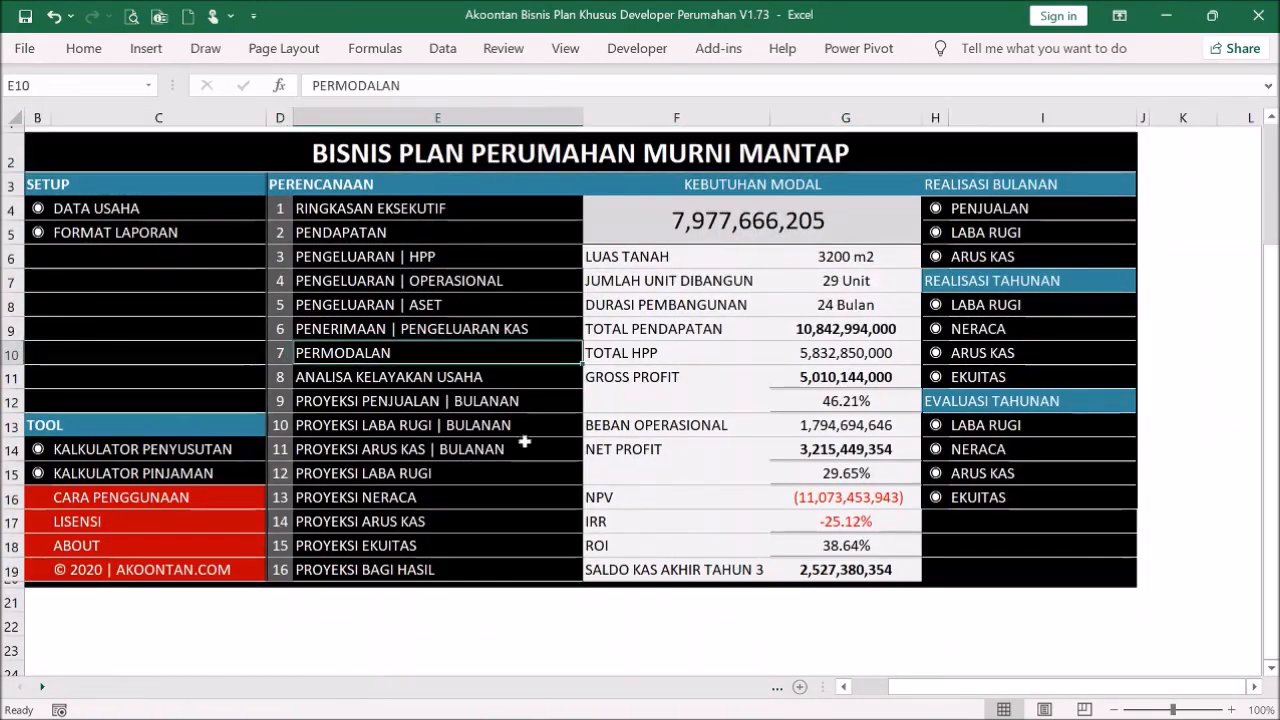
left_click(50, 153)
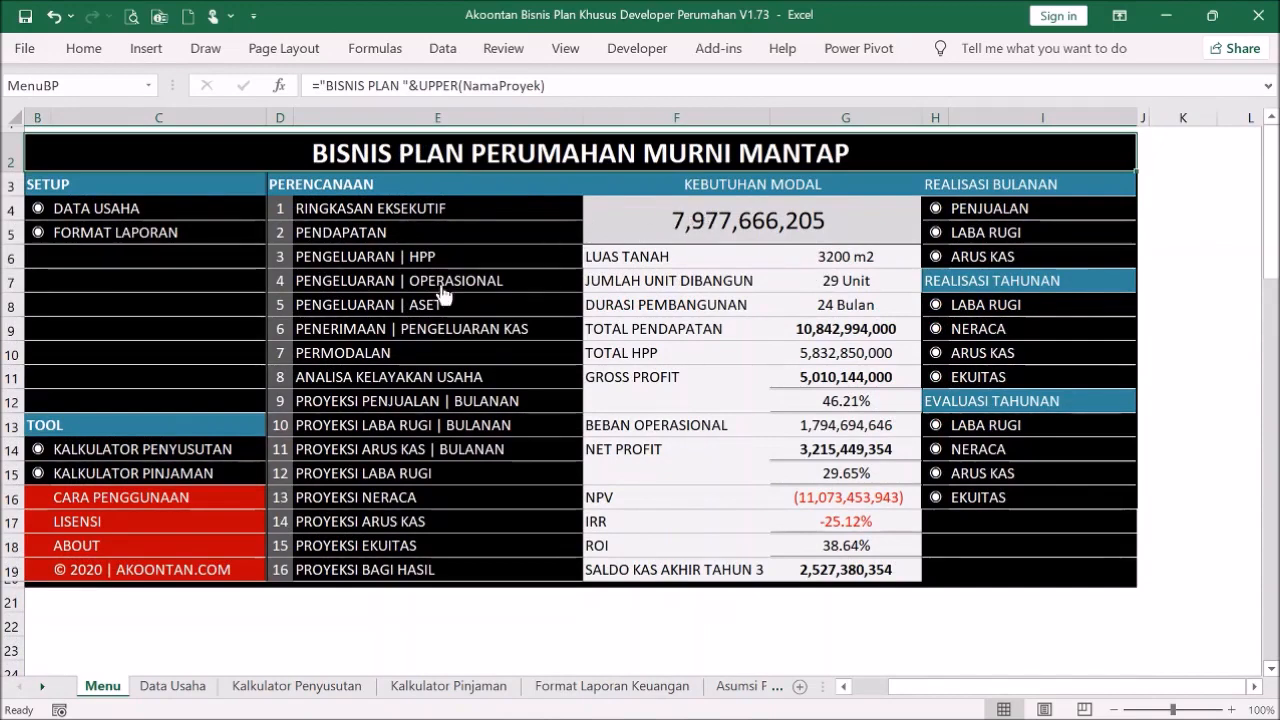
left_click(356, 354)
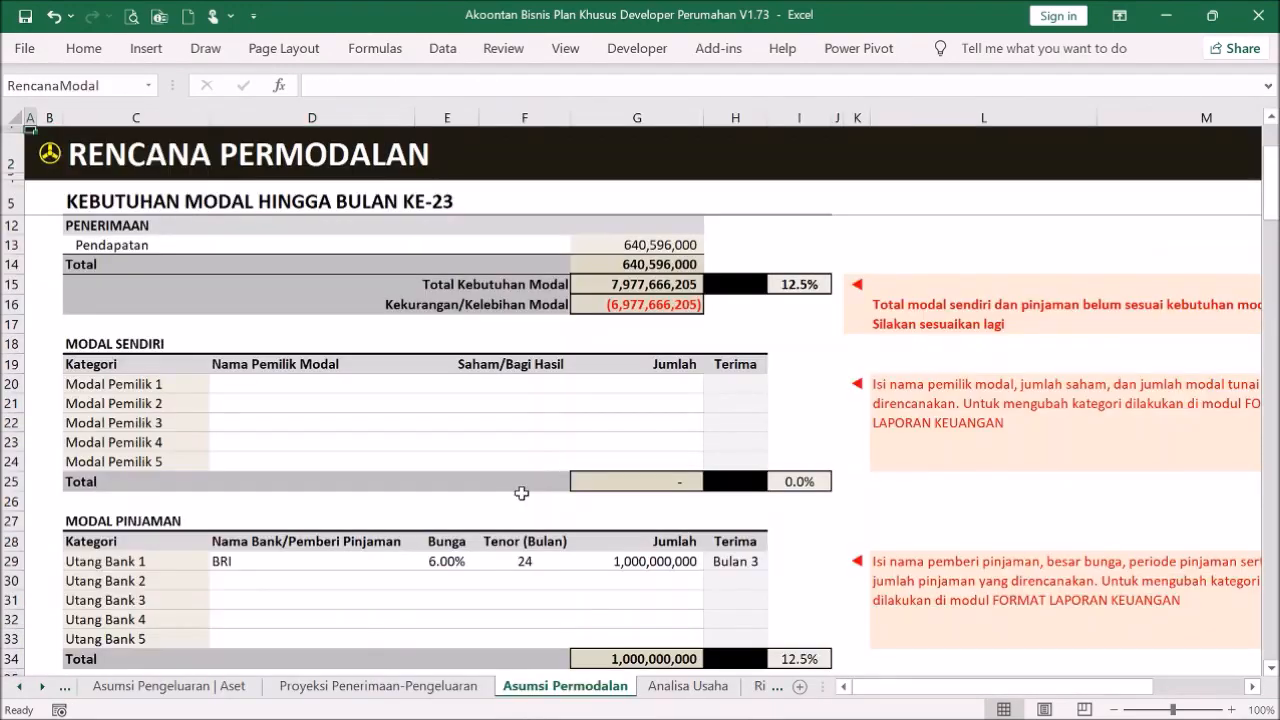
- Clear the Utang Bank 1 loan amount to compare the capital requirement, and undo the deletion
scroll(525, 471, "down", 1)
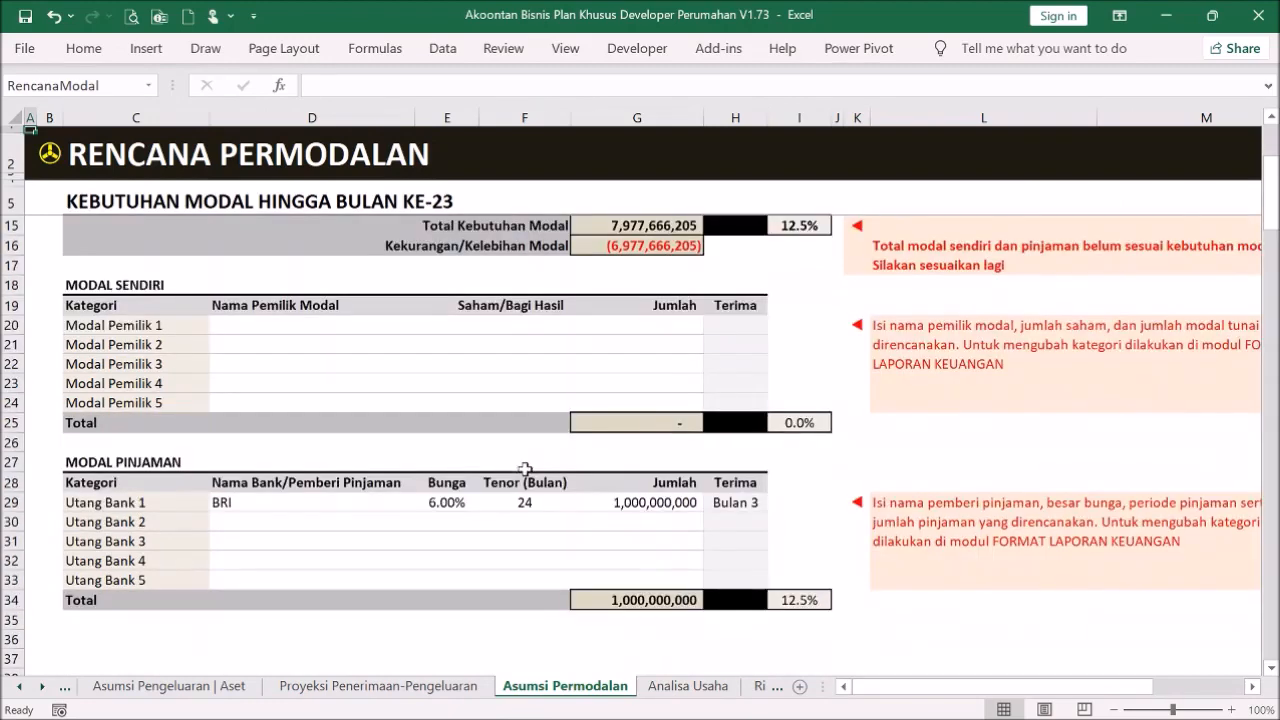
left_click(621, 502)
key("BackSpace")
key("Return")
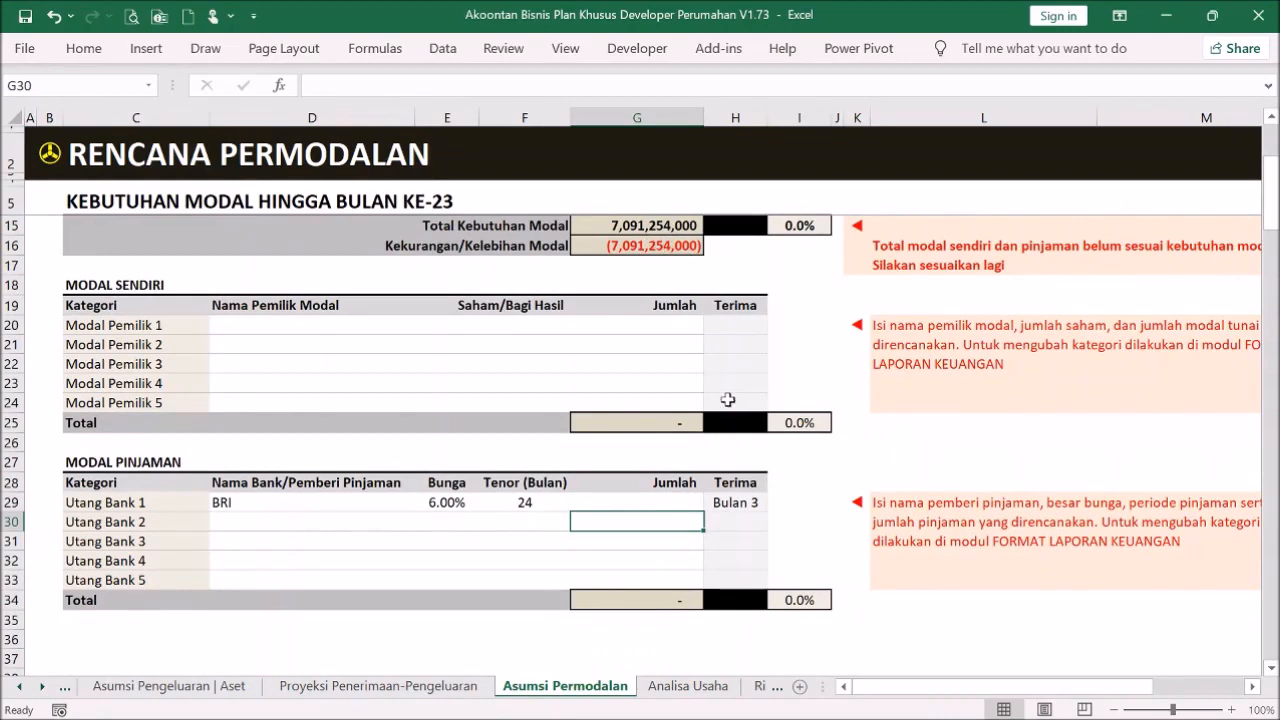
key("ctrl+z")
key("Down")
key("Down")
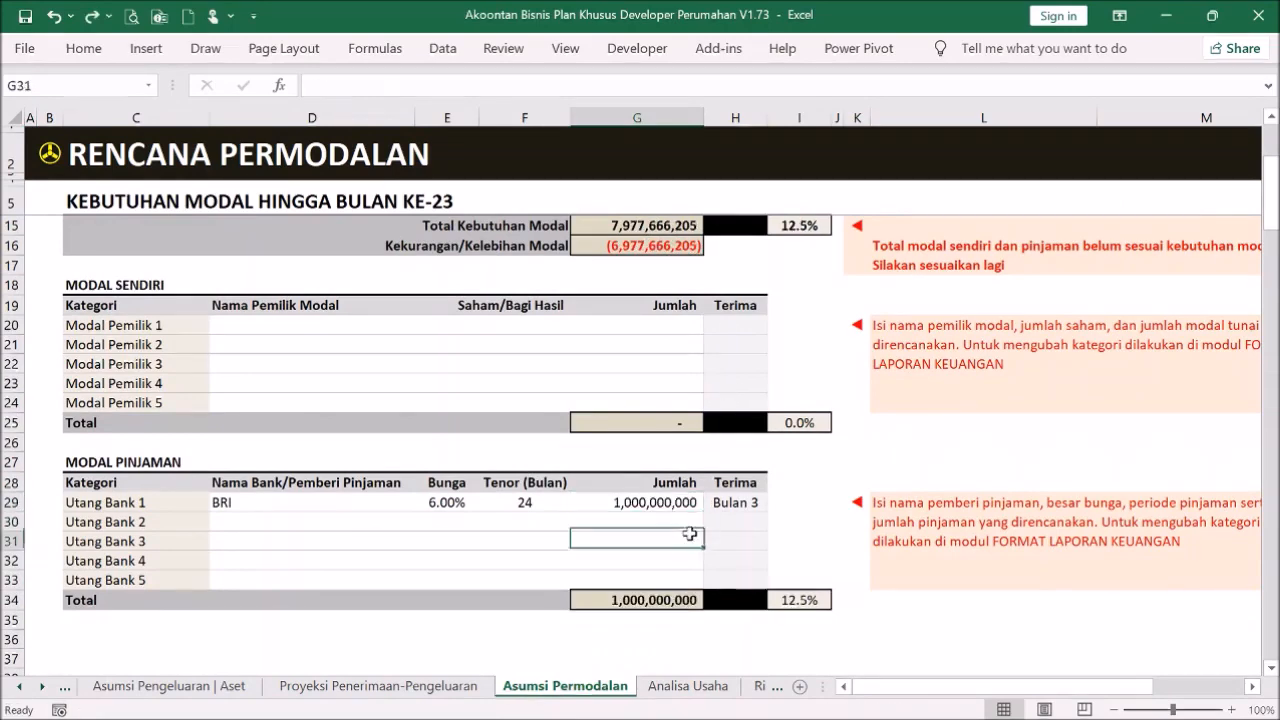
- Enter Pak Bos for Modal Pemilik 1 and Bu Bos for Modal Pemilik 2 in the Modal Sendiri table
scroll(476, 347, "up", 2)
left_click(335, 443)
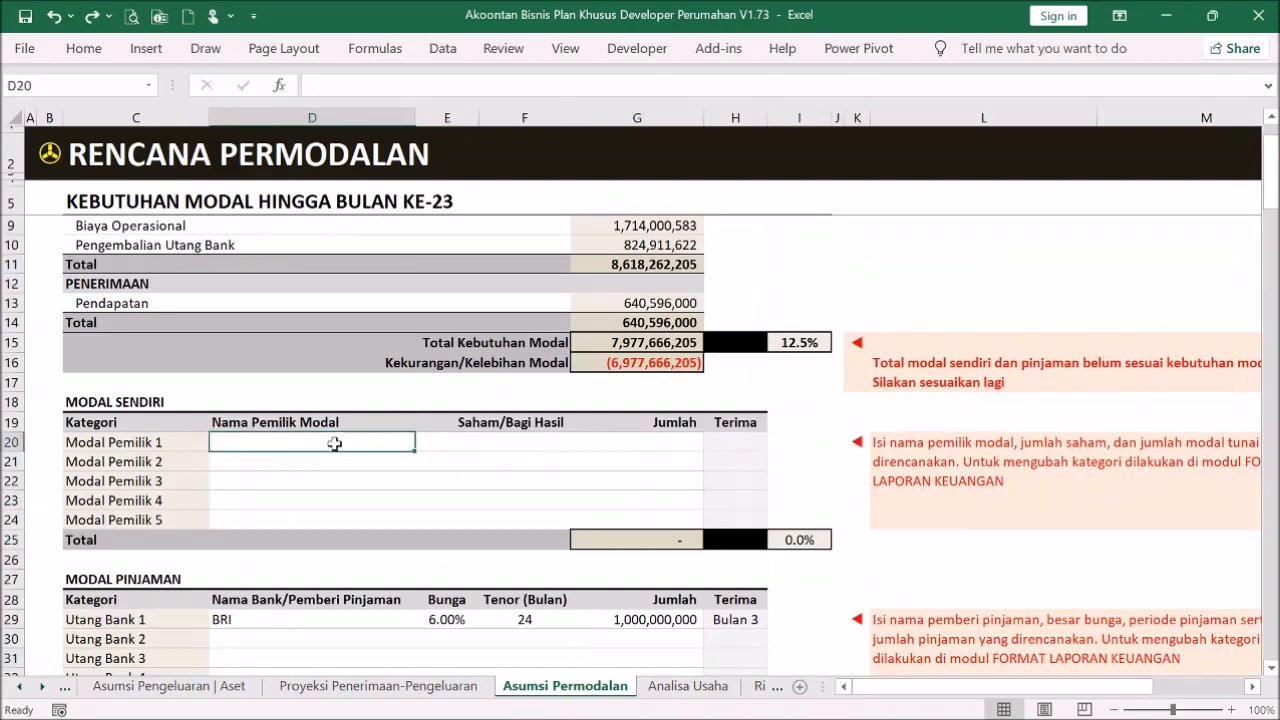
type("Pak Bos")
key("Return")
type("Bu Bo")
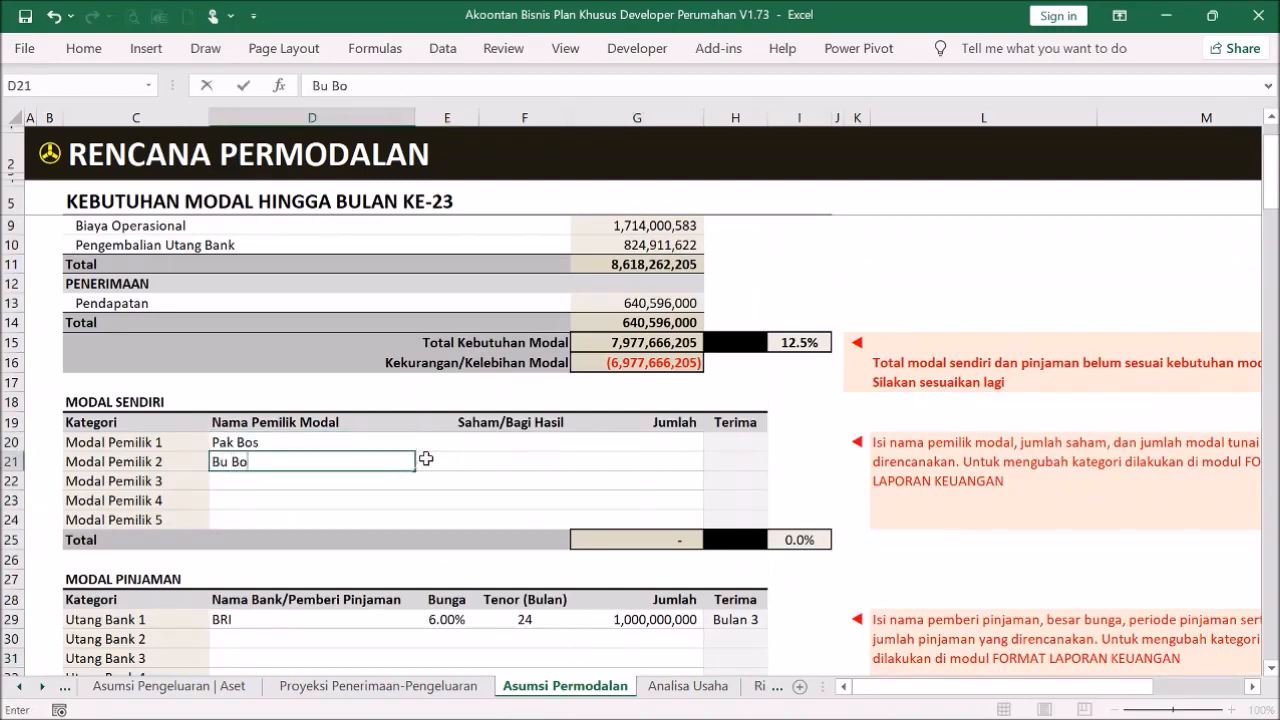
type("s")
key("Return")
- Set the capital amounts to 4,000,000,000 for Modal Pemilik 1 and 2,977,666,205 for Modal Pemilik 2
left_click(617, 443)
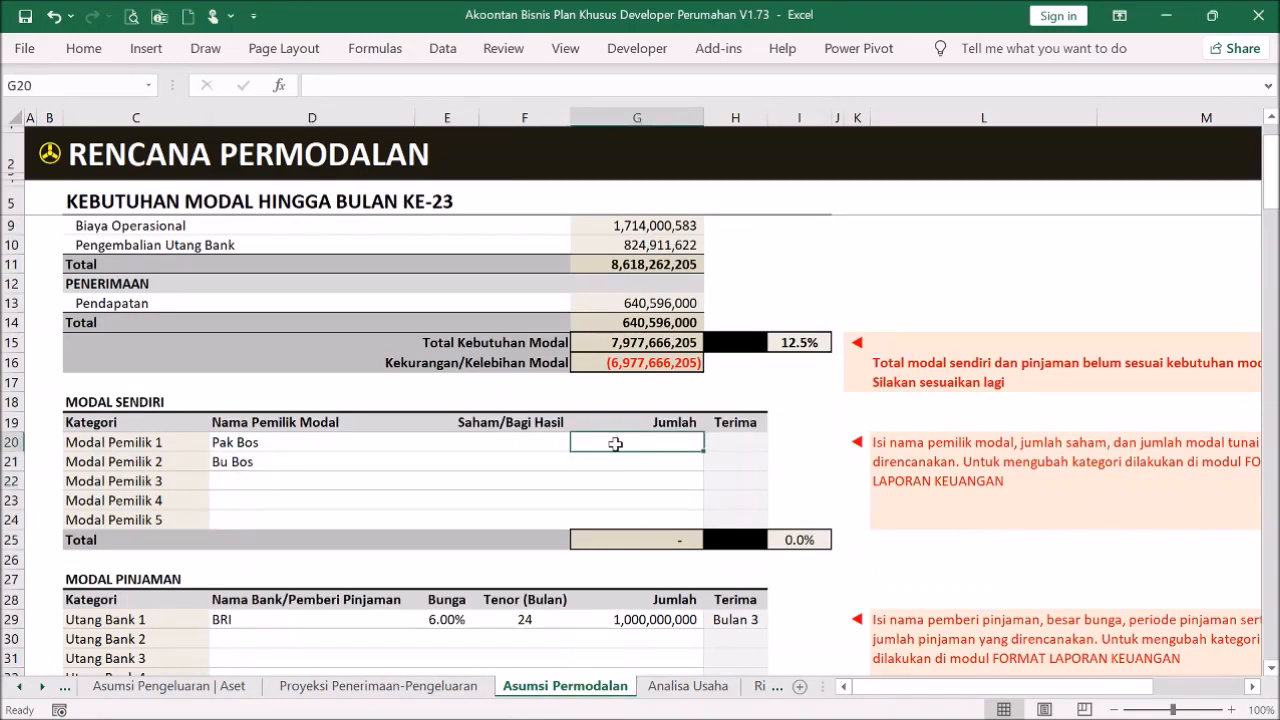
type("4,000,000,0")
type("00")
key("Return")
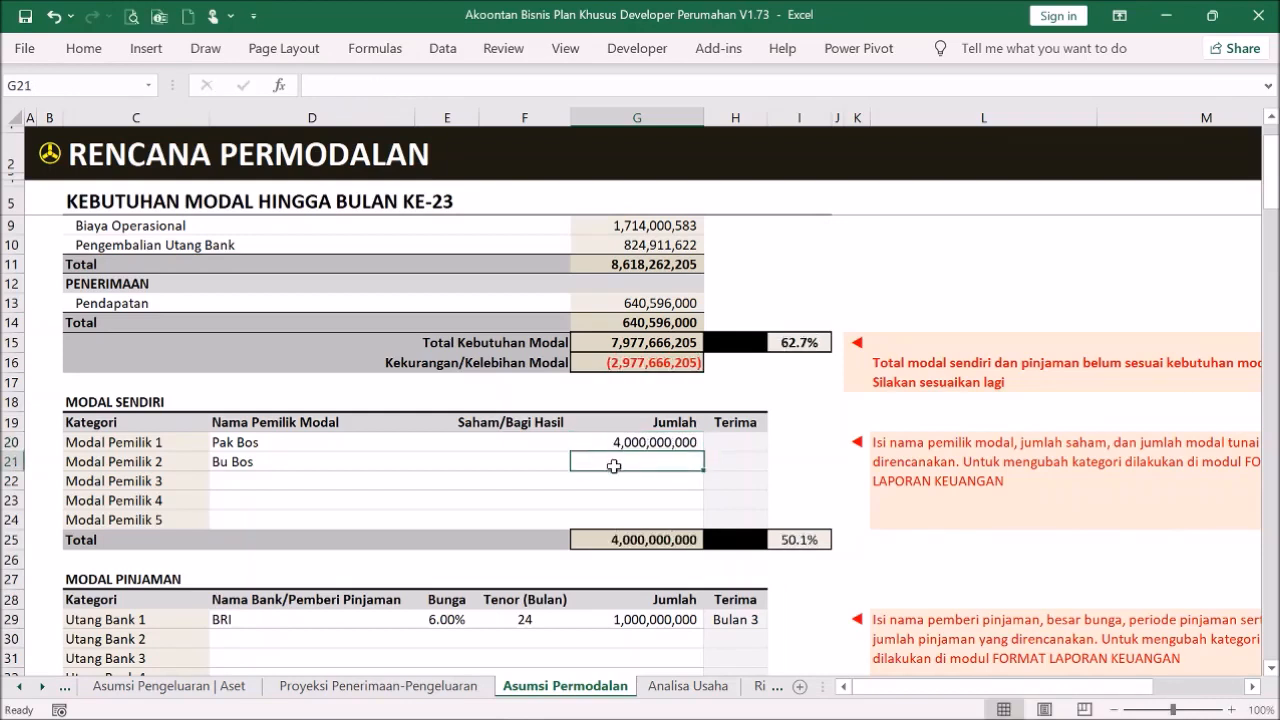
type("2,977,666,")
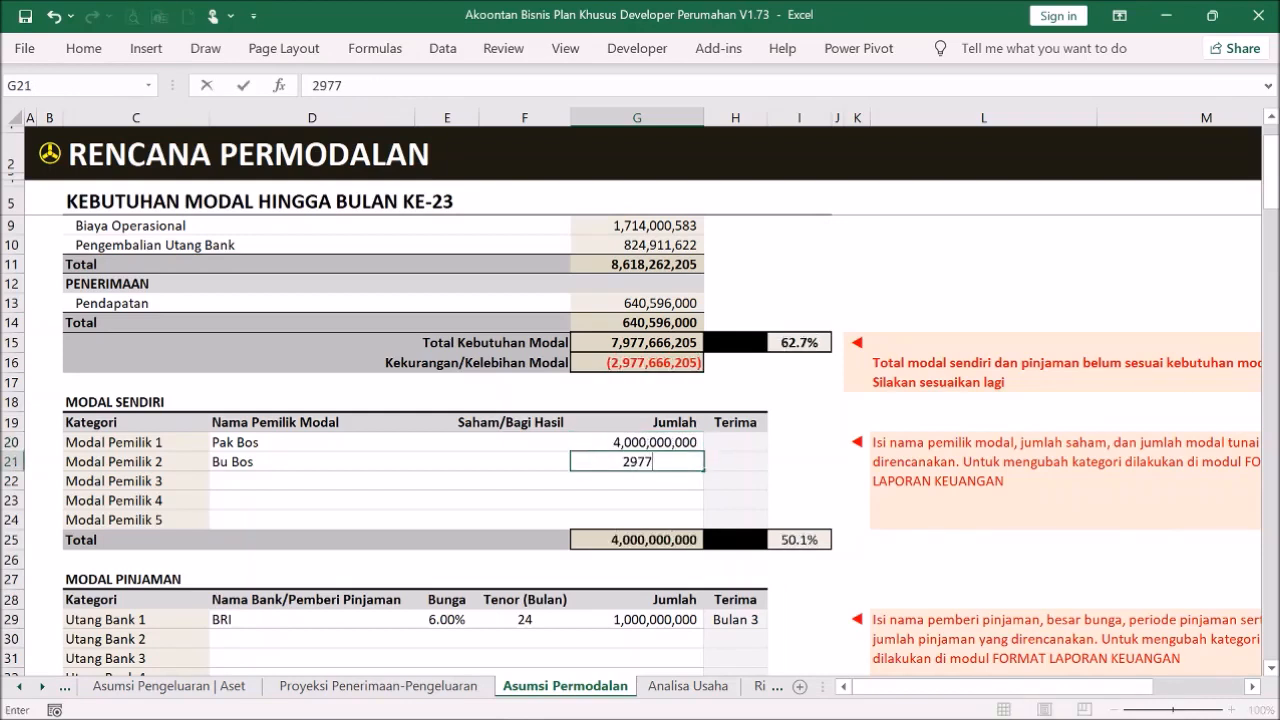
type("205")
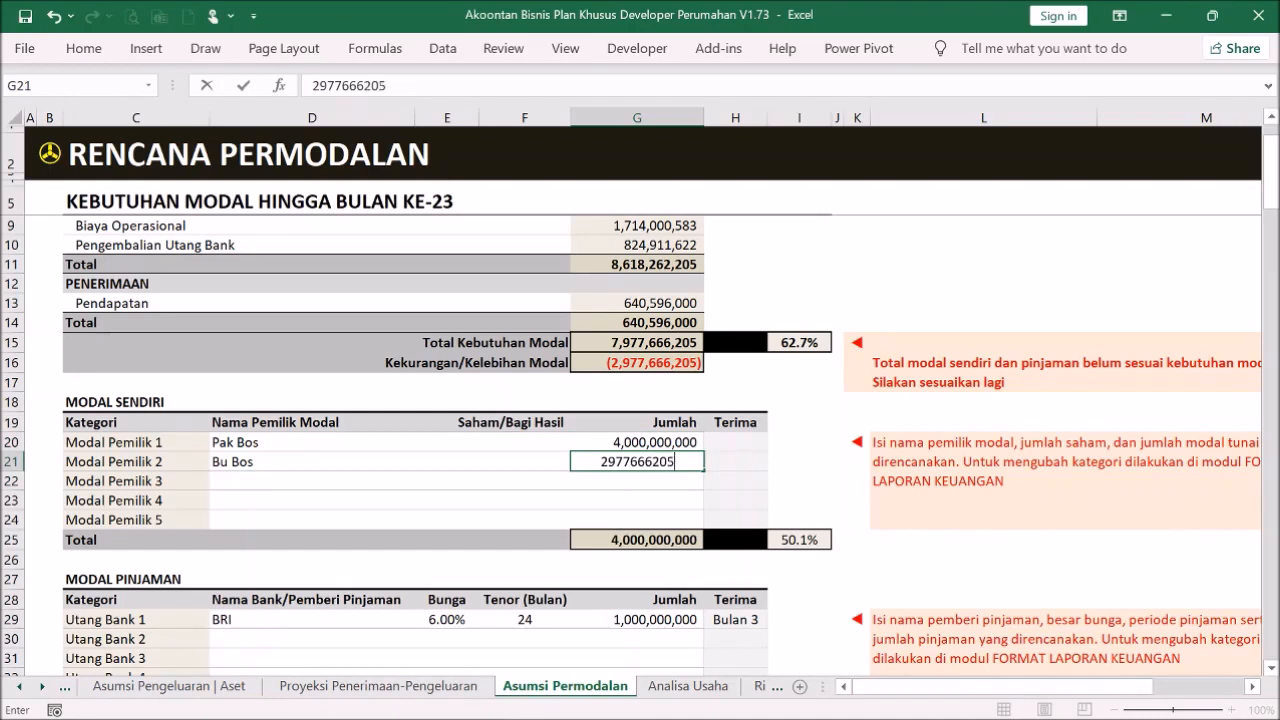
key("Return")
- Set the Terima month of both Modal Pemilik 1 and Modal Pemilik 2 to Bulan 1
left_click(728, 438)
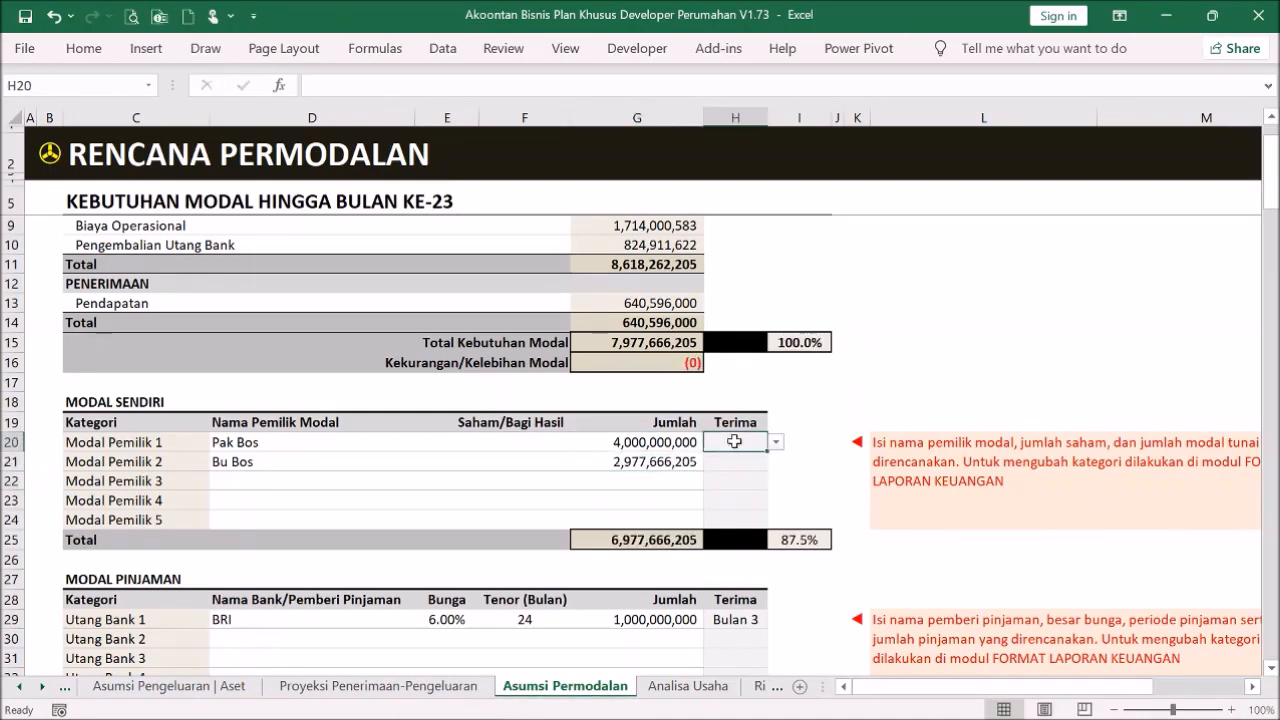
left_click(775, 441)
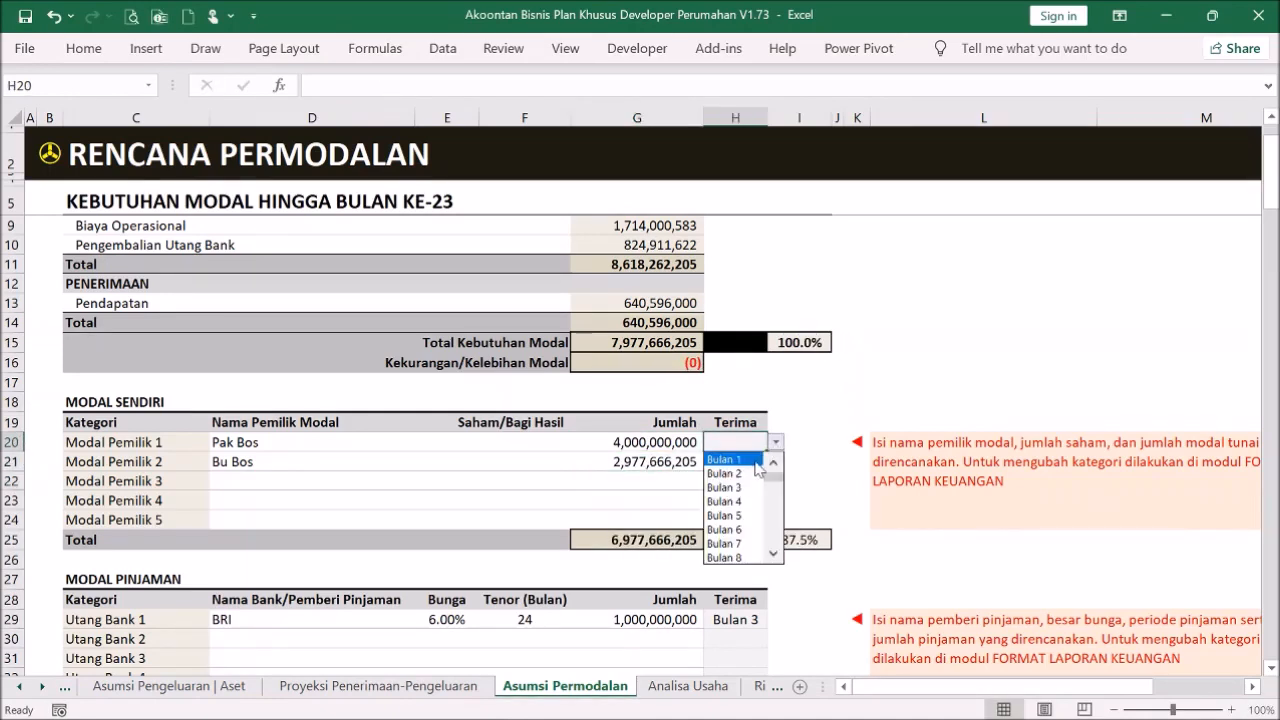
left_click(740, 460)
left_click(752, 462)
left_click(775, 461)
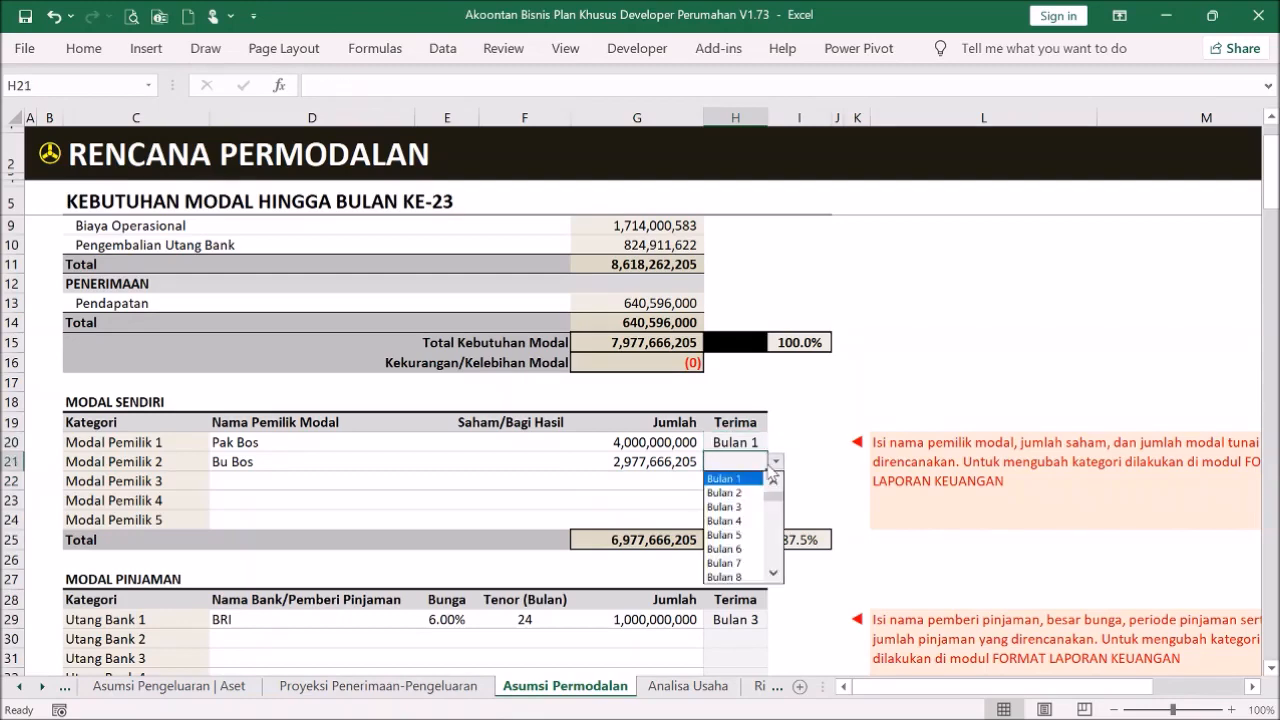
left_click(750, 479)
left_click(664, 496)
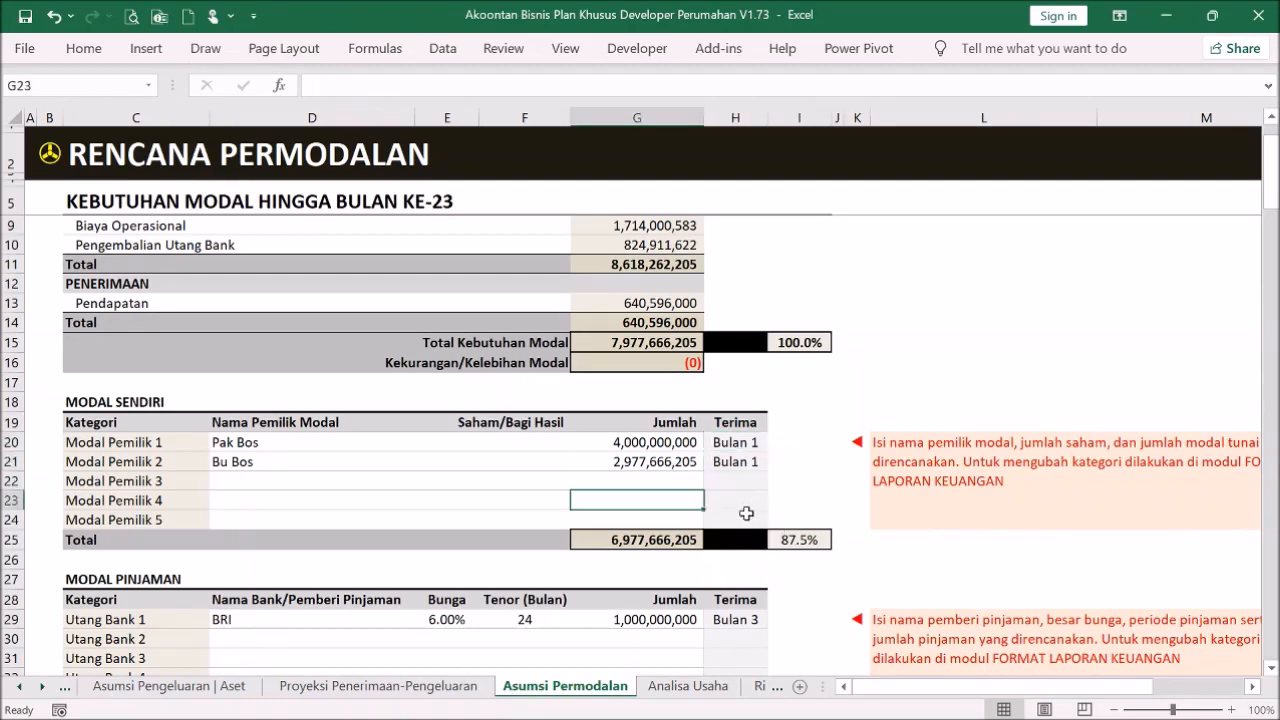
- Open the Penerimaan | Pengeluaran Kas projection from the main menu and review its receipts, expenses and capital requirement
left_click(52, 154)
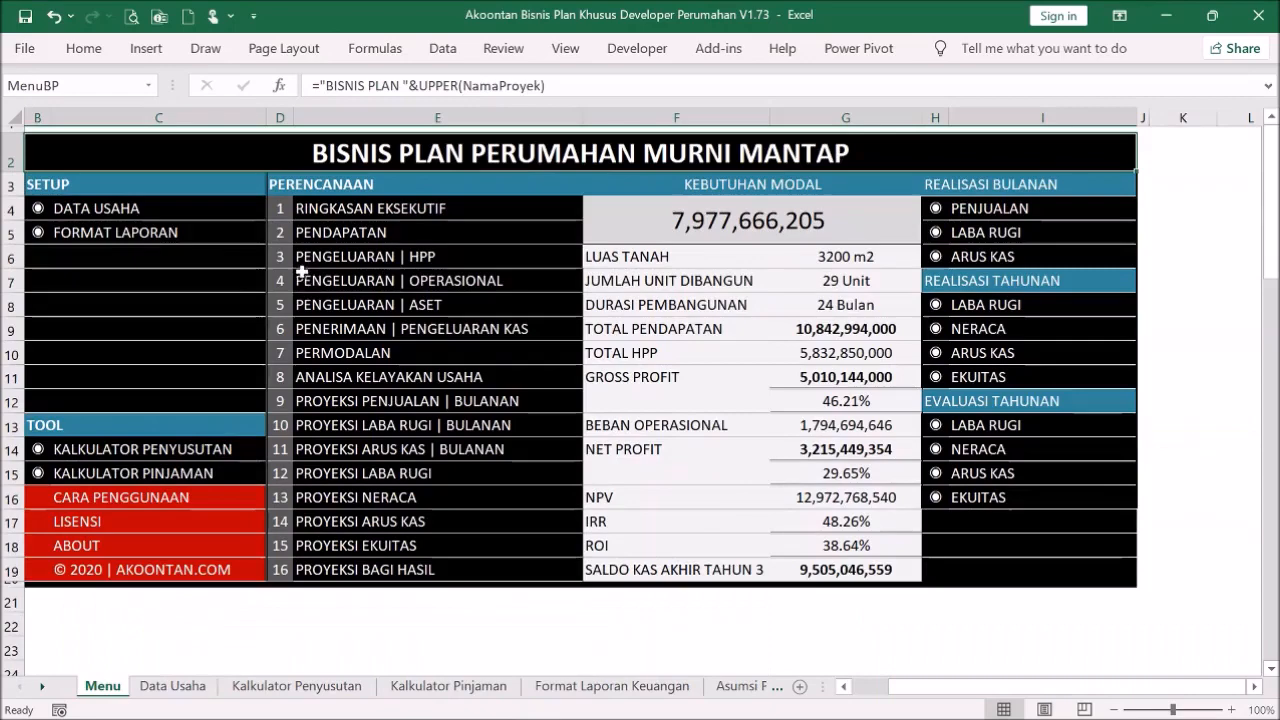
left_click(462, 335)
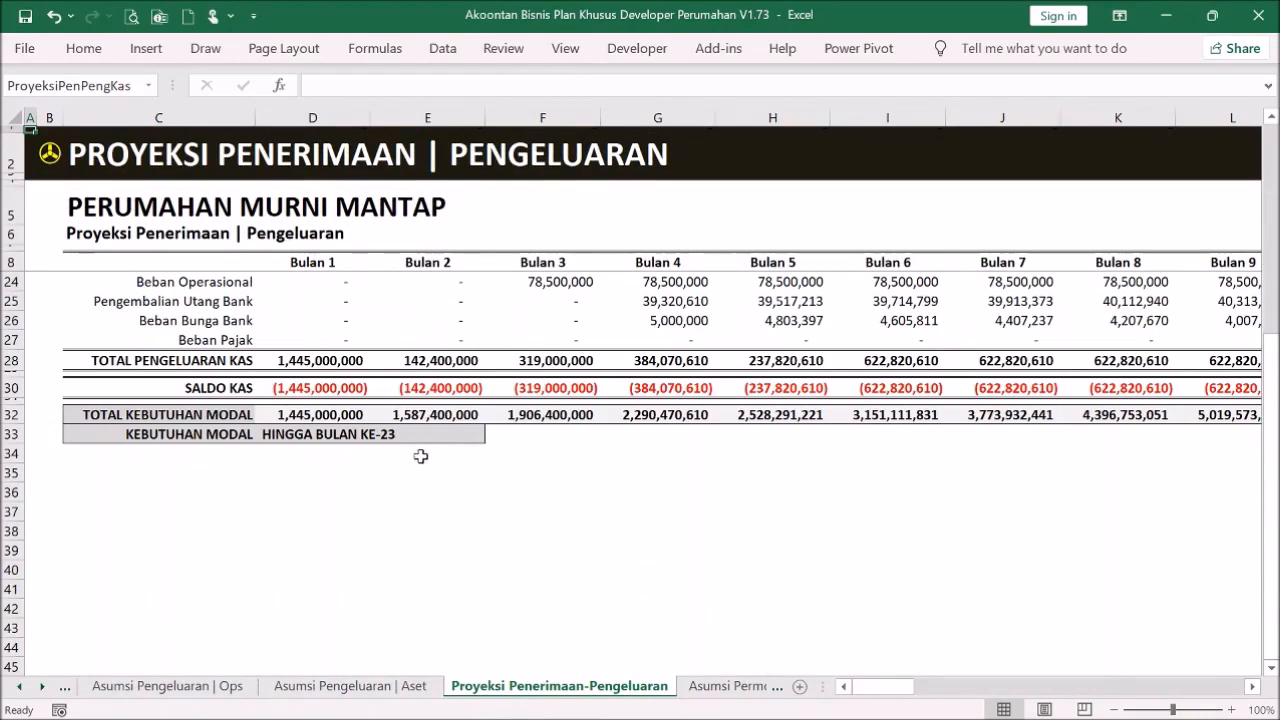
left_click_drag(903, 686, 629, 580)
scroll(480, 423, "up", 5)
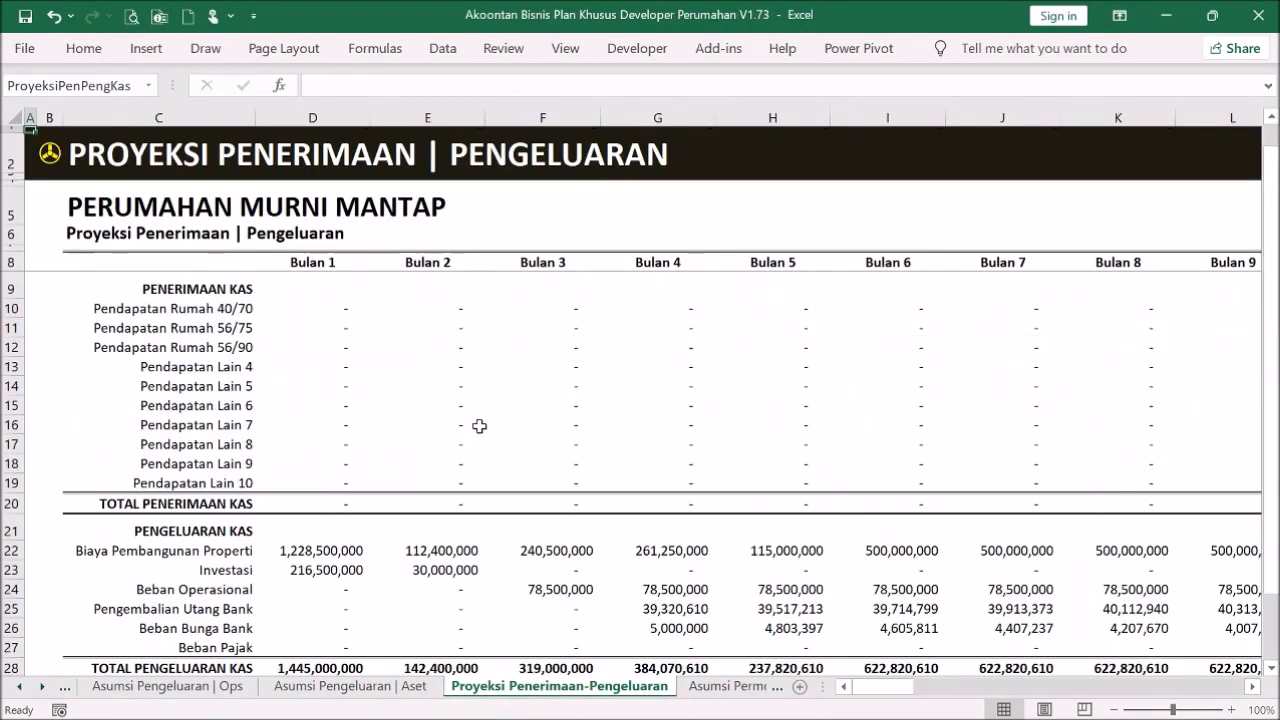
- Open the monthly Proyeksi Arus Kas projection and examine the Saldo Akhir Kas row from Bulan 1 through Bulan 23
left_click(50, 153)
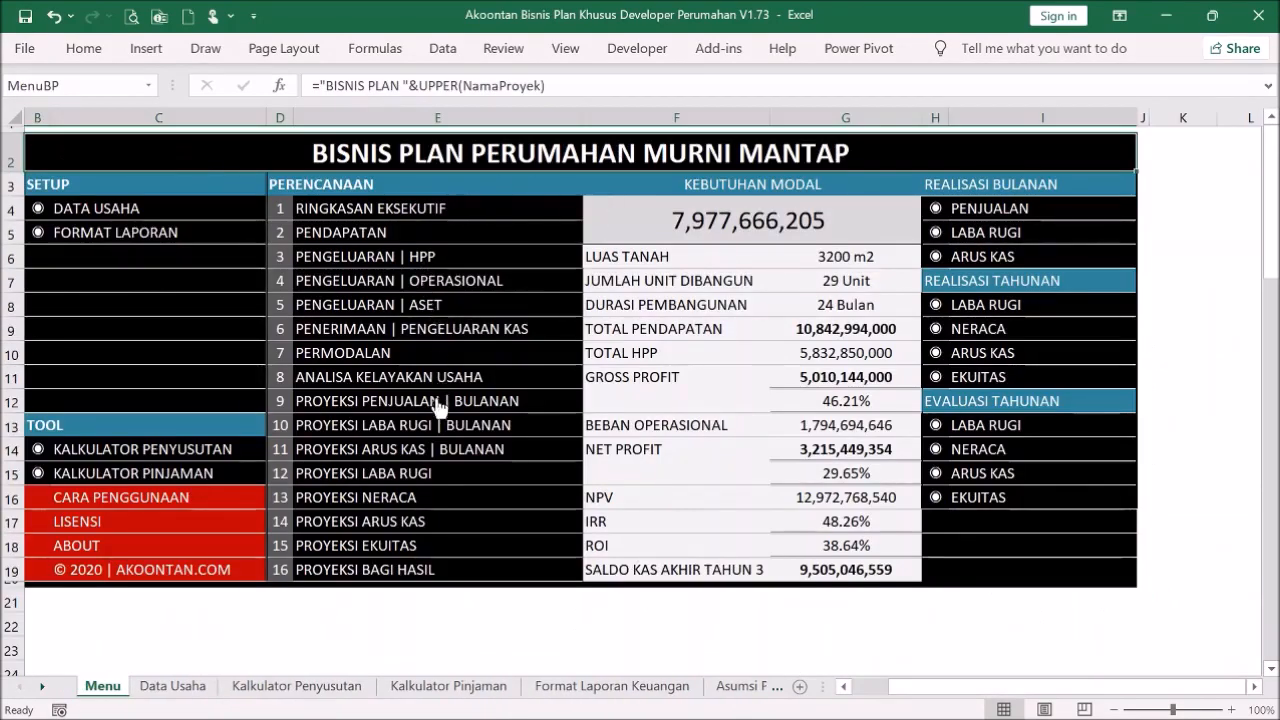
left_click(436, 453)
left_click(437, 455)
scroll(557, 390, "down", 15)
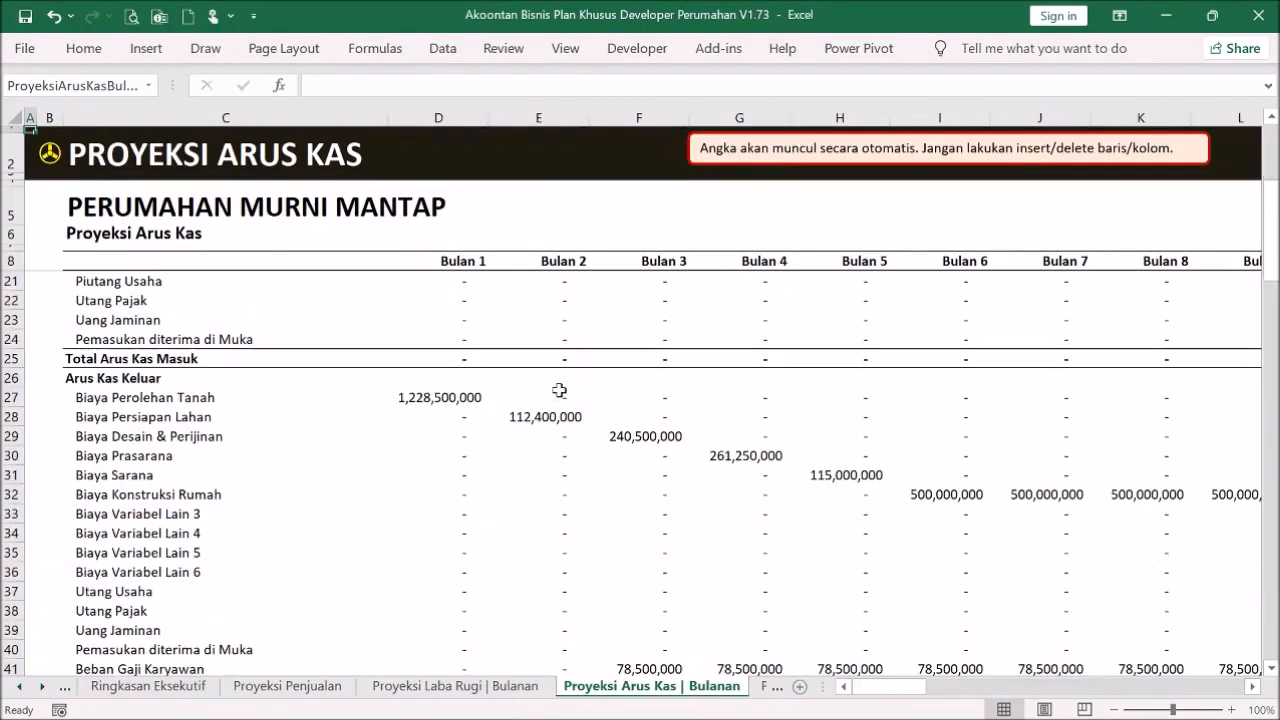
scroll(557, 383, "down", 16)
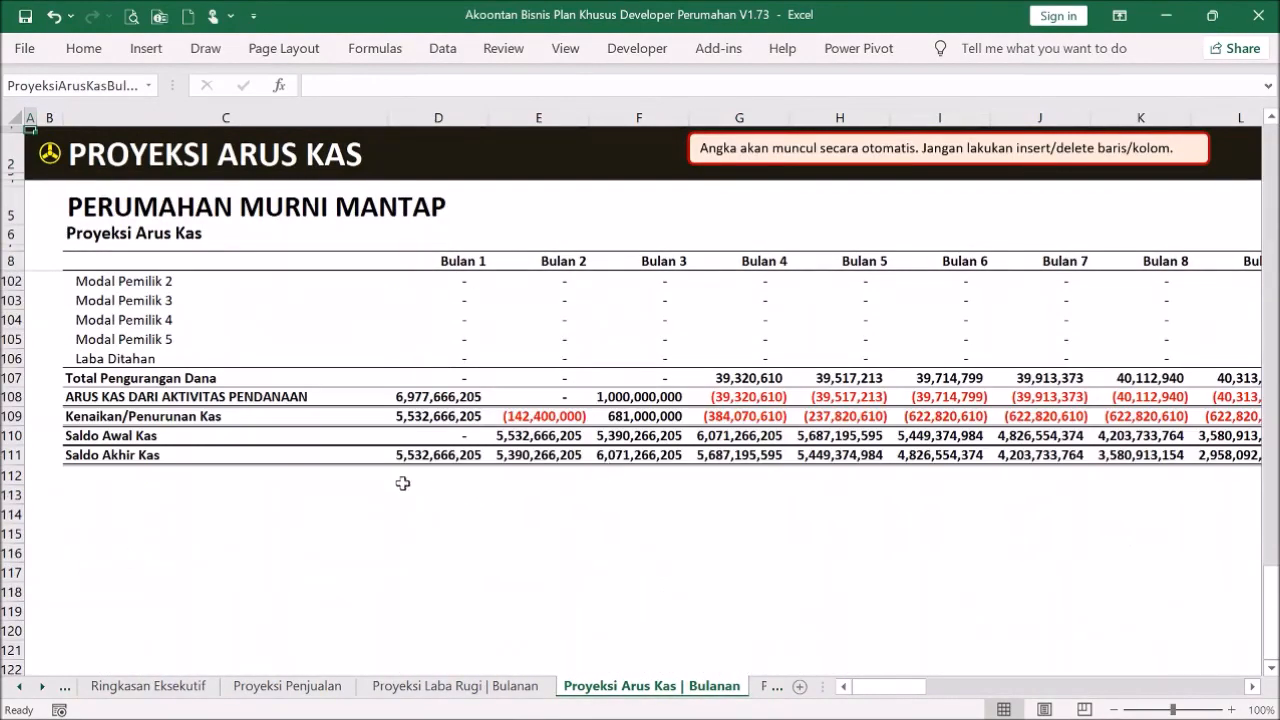
left_click(398, 455)
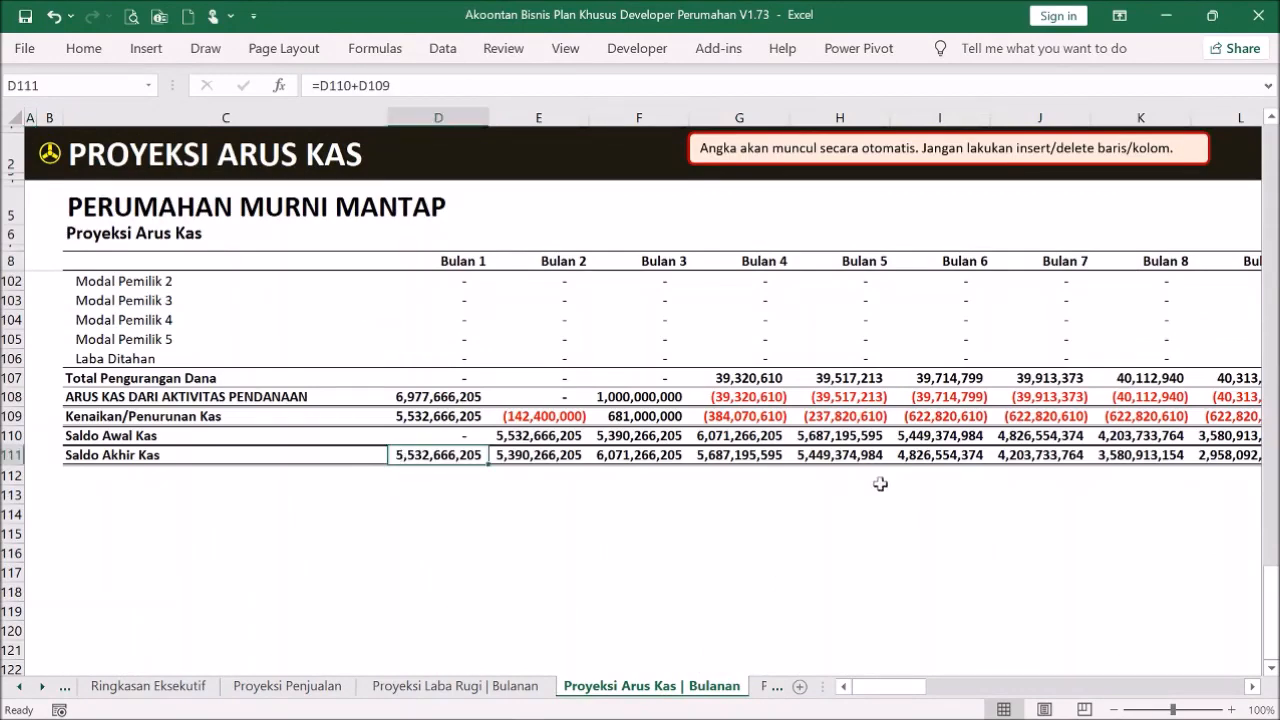
left_click_drag(900, 687, 998, 687)
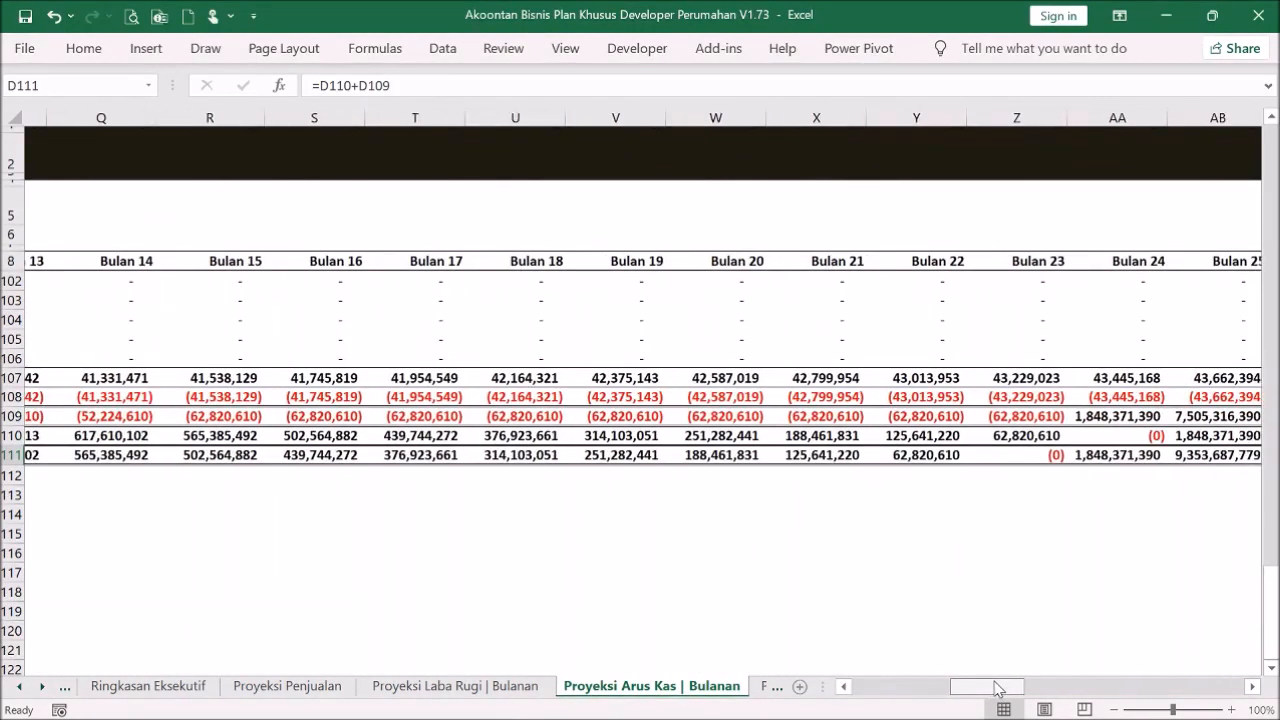
left_click(999, 455)
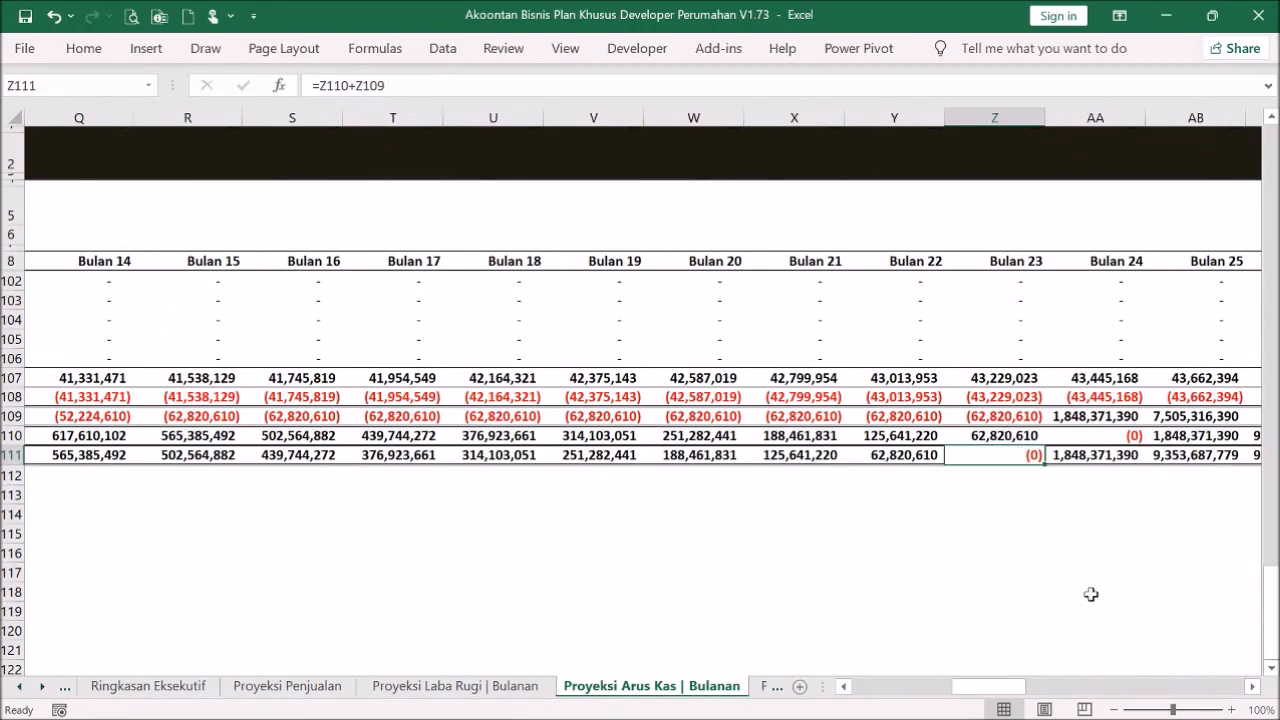
left_click_drag(1014, 688, 757, 660)
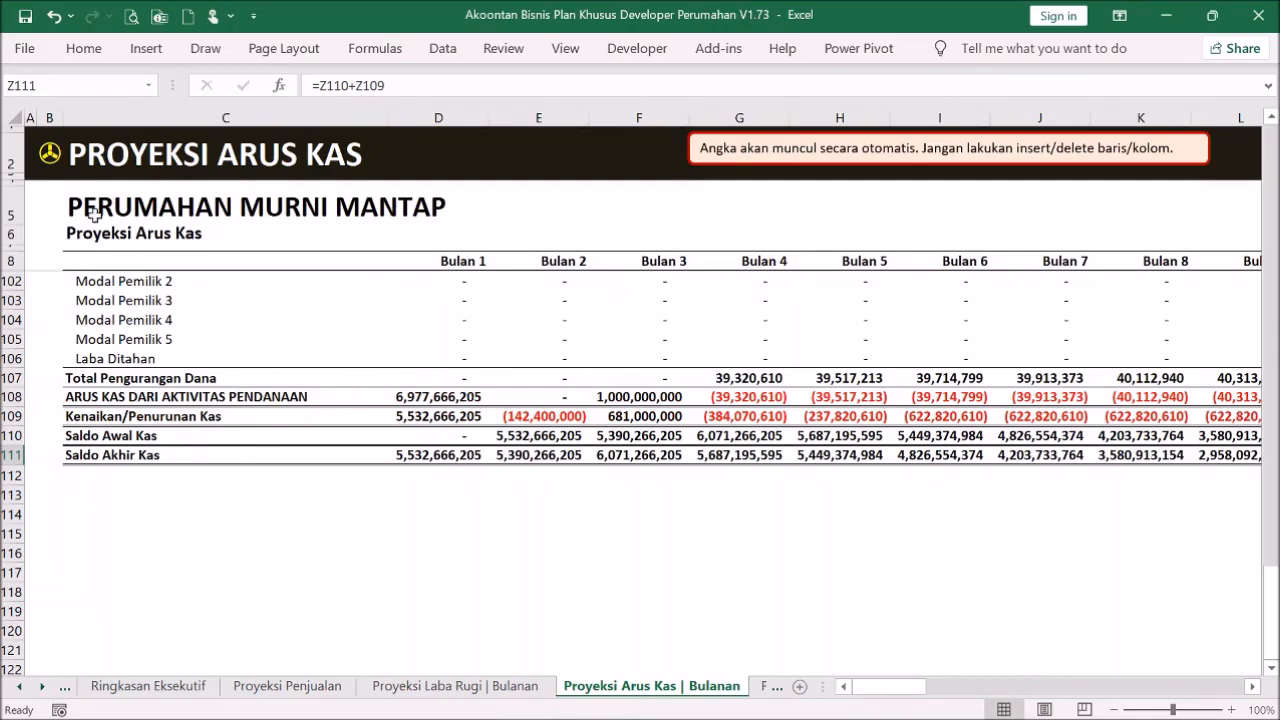
- Clear the Jumlah cells from Modal Pemilik 1 down to Utang Bank 1 in the Permodalan plan
left_click(48, 163)
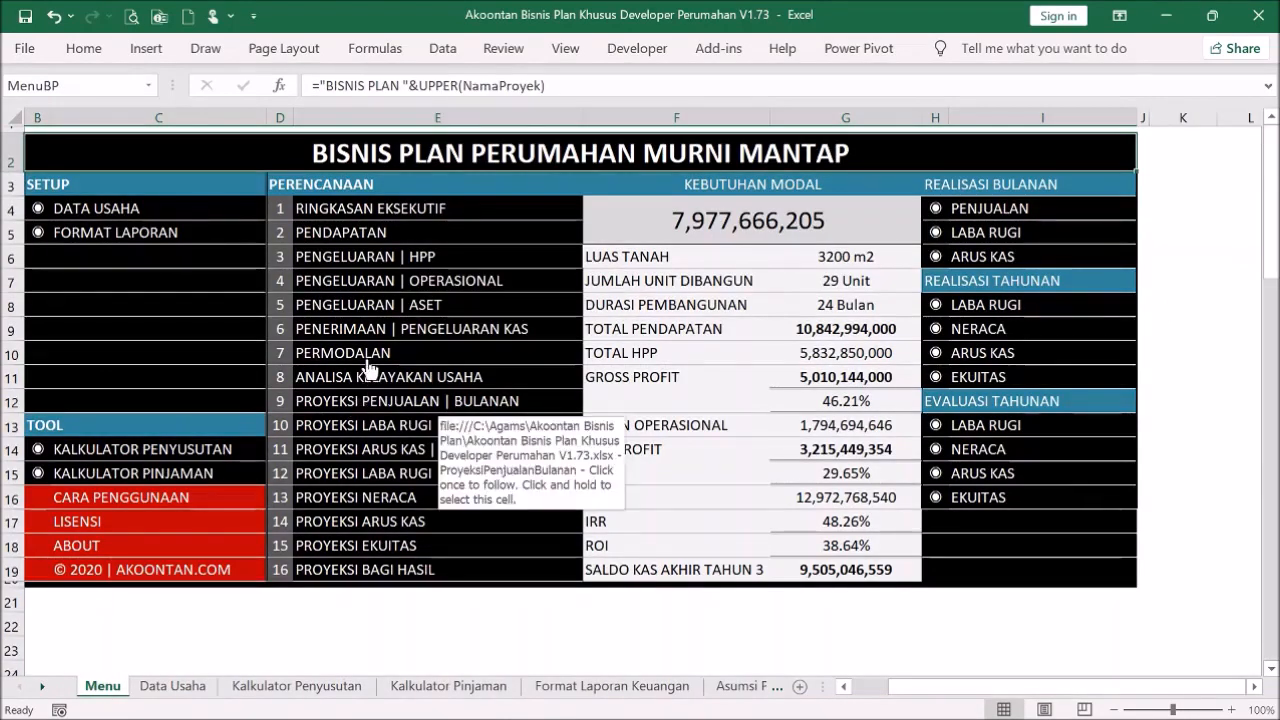
left_click(357, 347)
left_click_drag(660, 441, 658, 614)
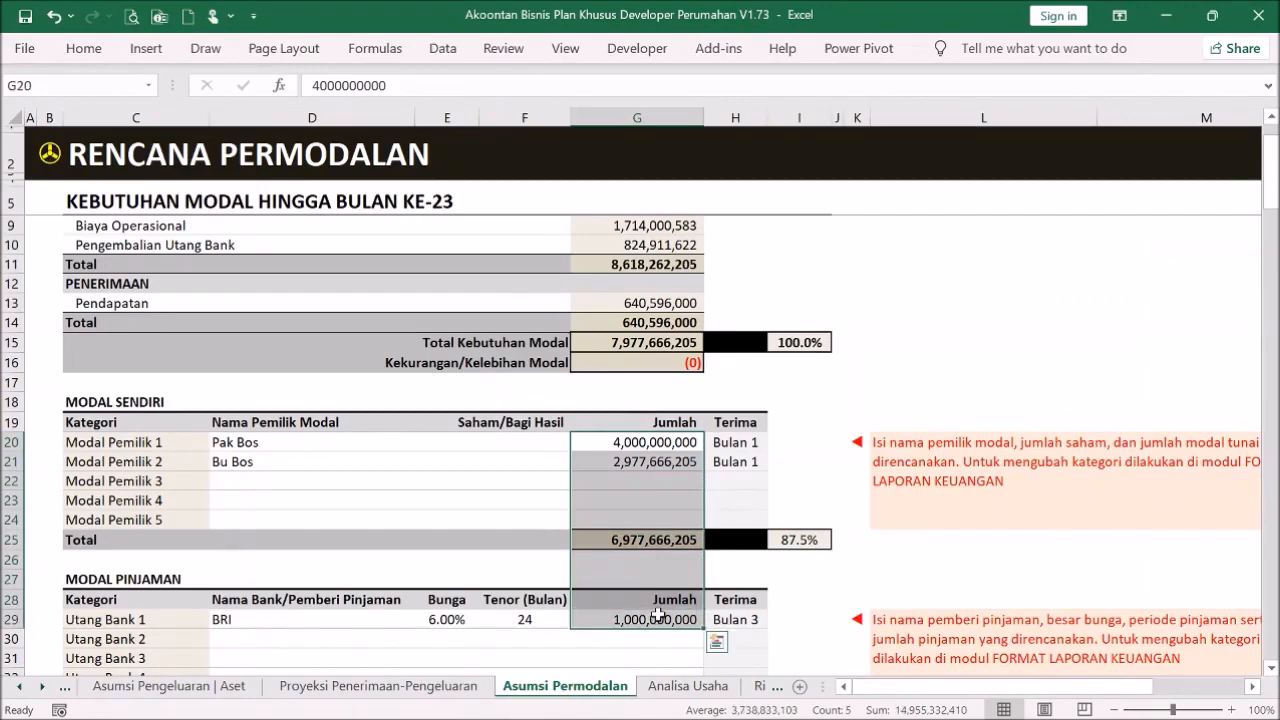
key("Delete")
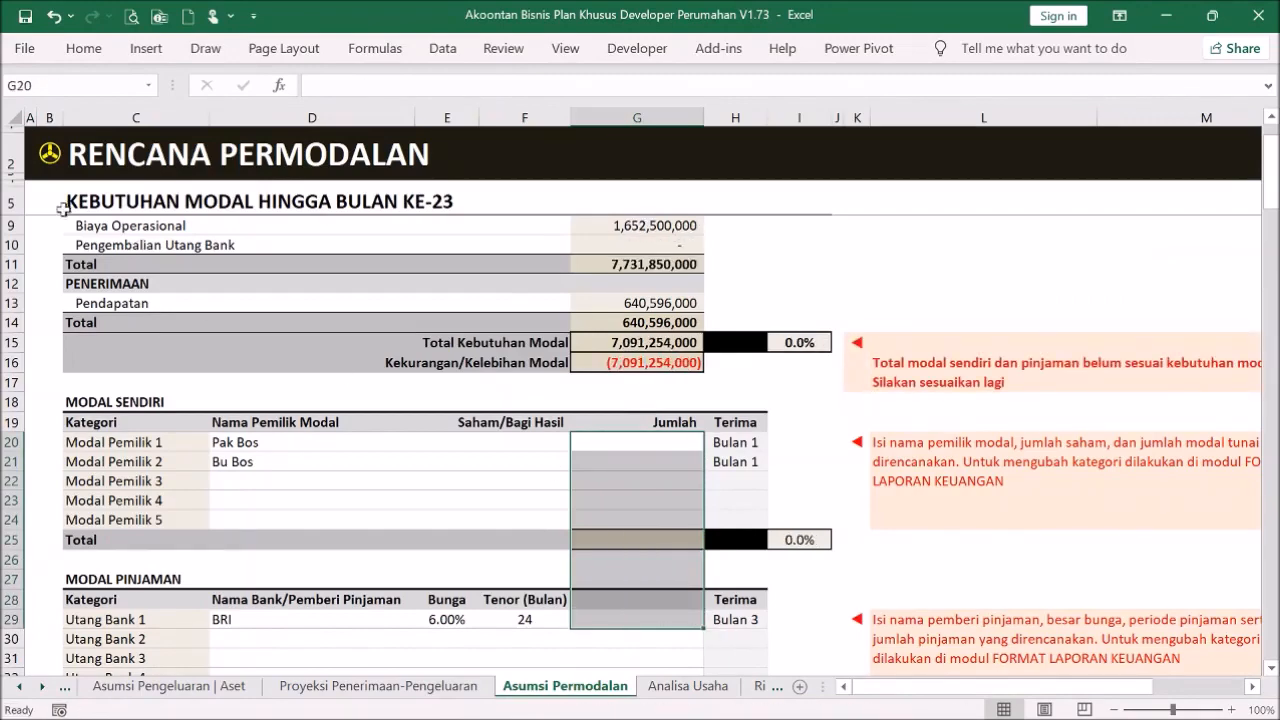
- Widen the Bulan 1–6 and Bulan 23–24 columns in the monthly cash flow projection to read the ending cash balances without funding
left_click(48, 154)
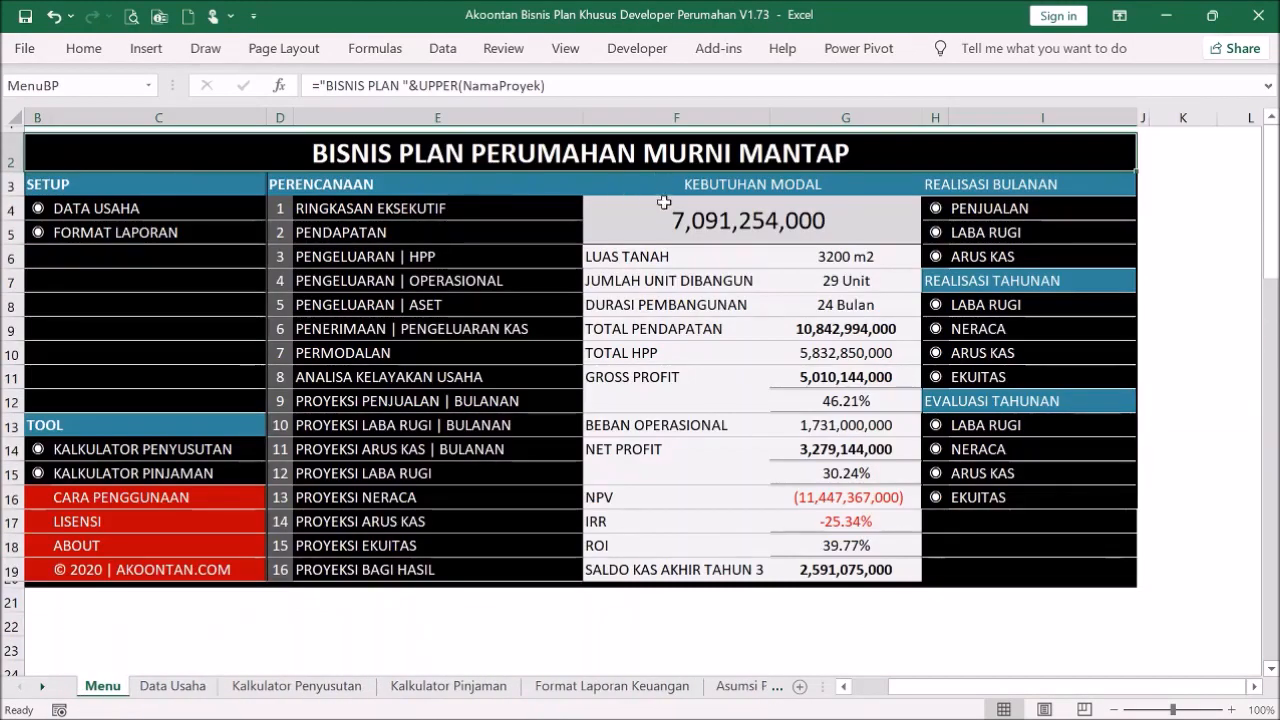
left_click(486, 449)
scroll(554, 421, "down", 3)
scroll(506, 491, "up", 4)
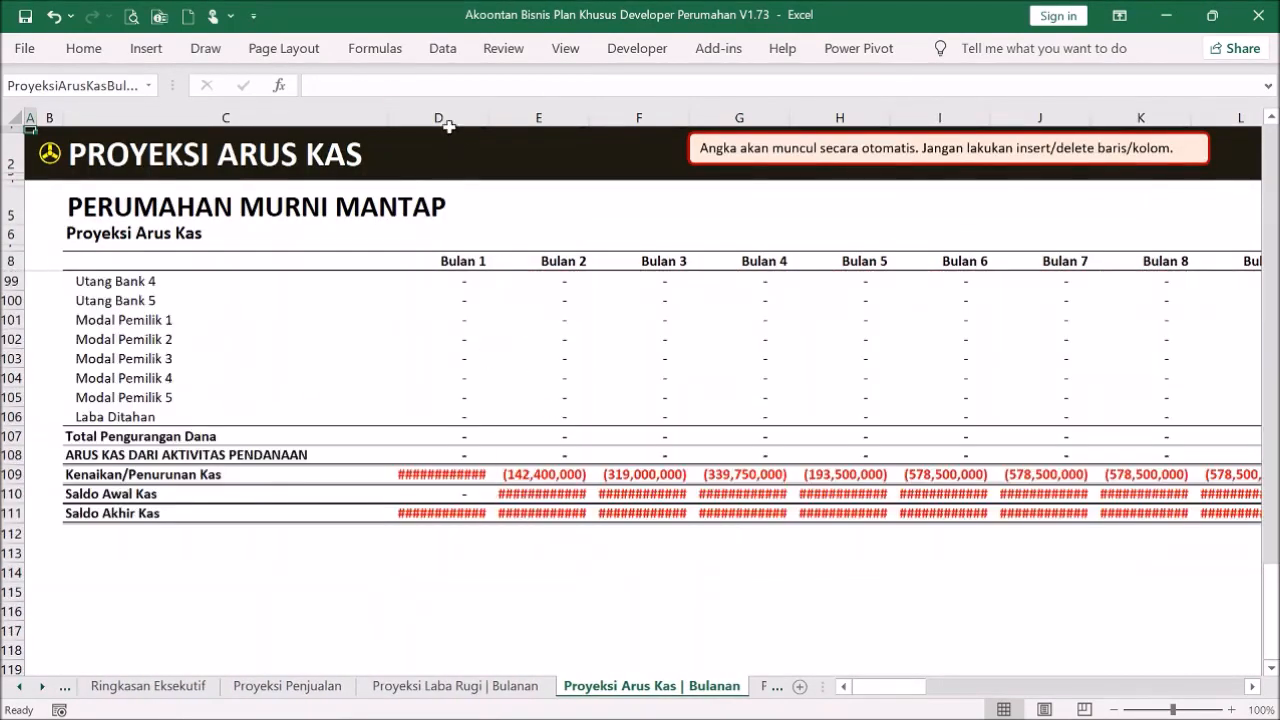
left_click_drag(443, 119, 1025, 122)
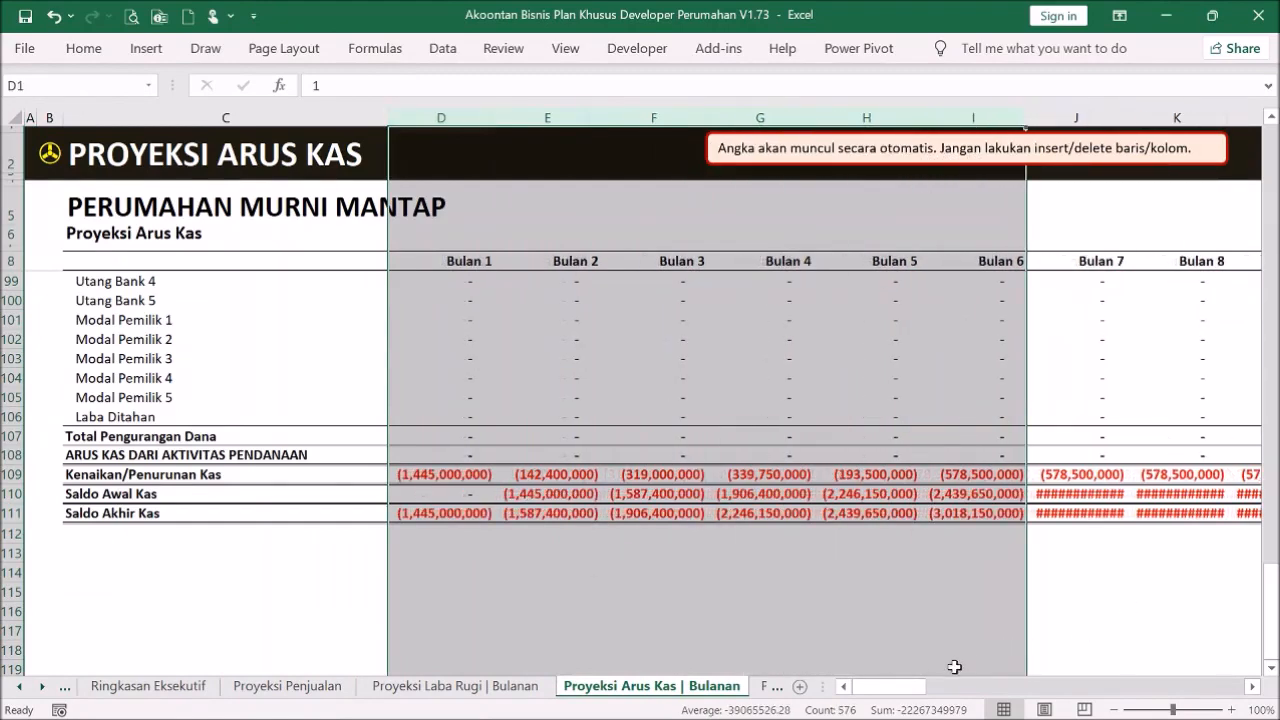
left_click_drag(918, 687, 1072, 693)
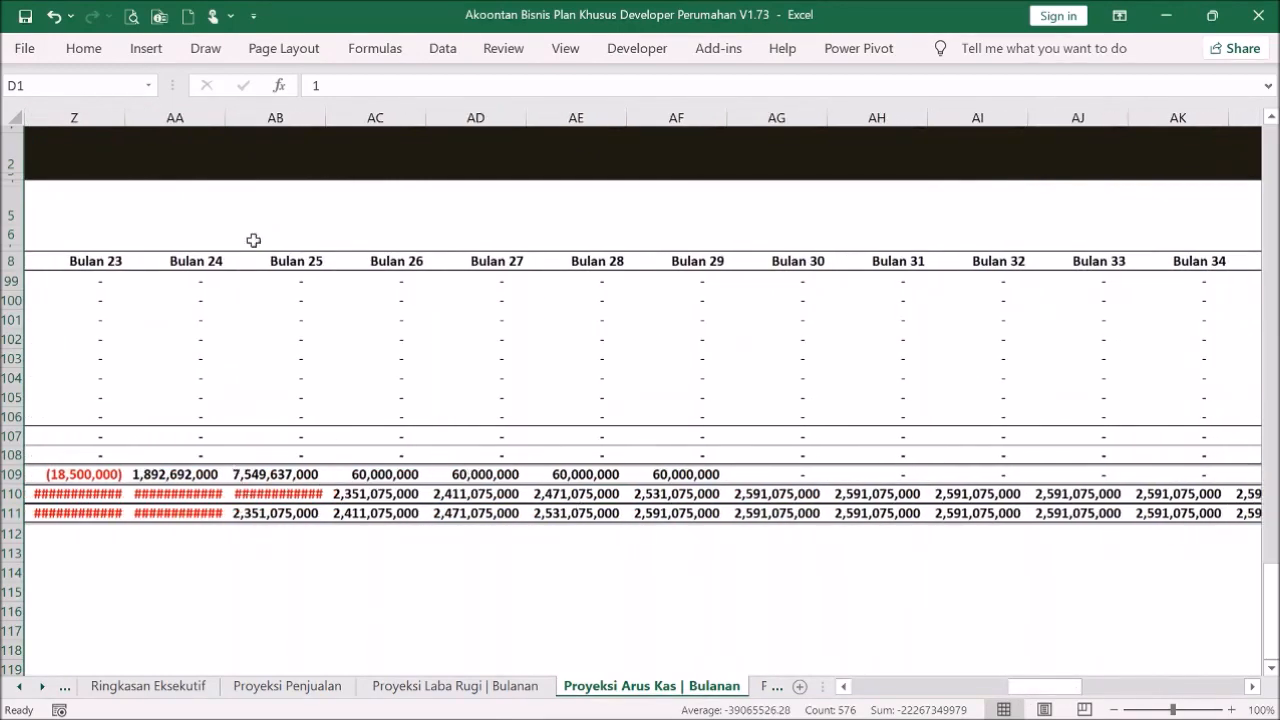
left_click_drag(94, 117, 133, 117)
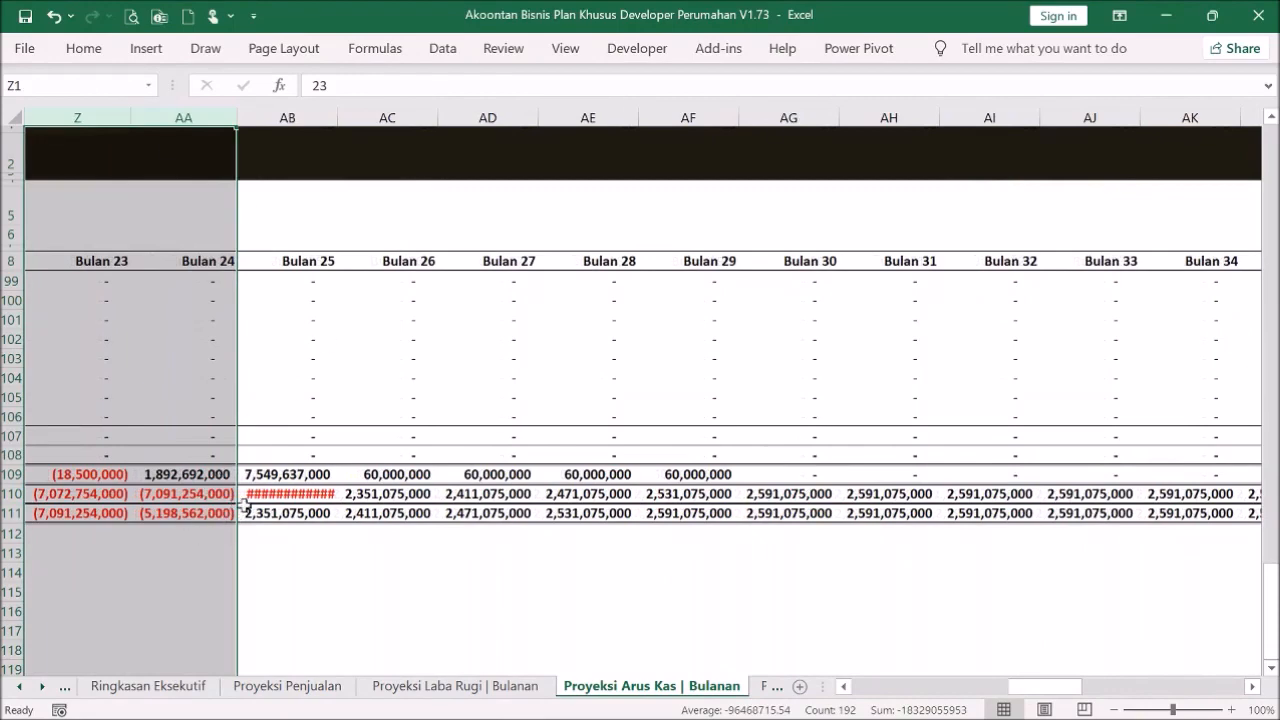
left_click_drag(1031, 688, 876, 688)
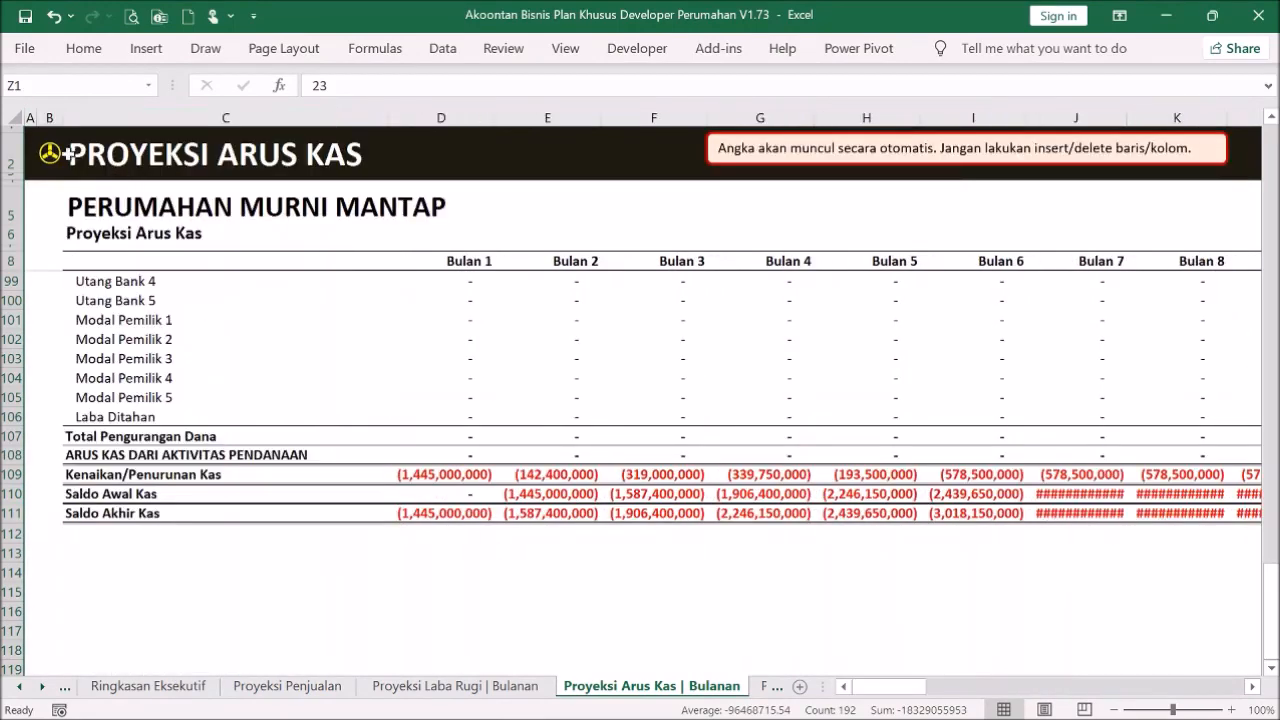
- Undo the column widening and the clearing of the owner capital and bank loan amounts in the Permodalan plan
left_click(50, 157)
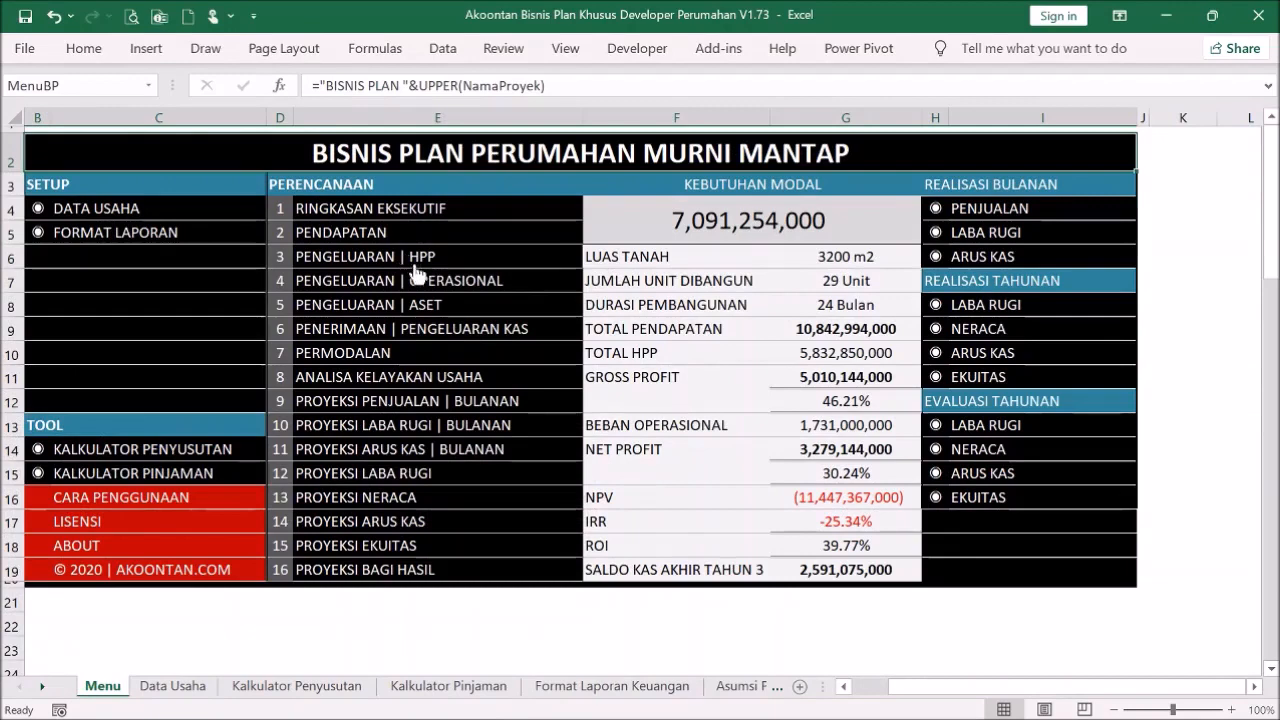
left_click(383, 355)
left_click(383, 355)
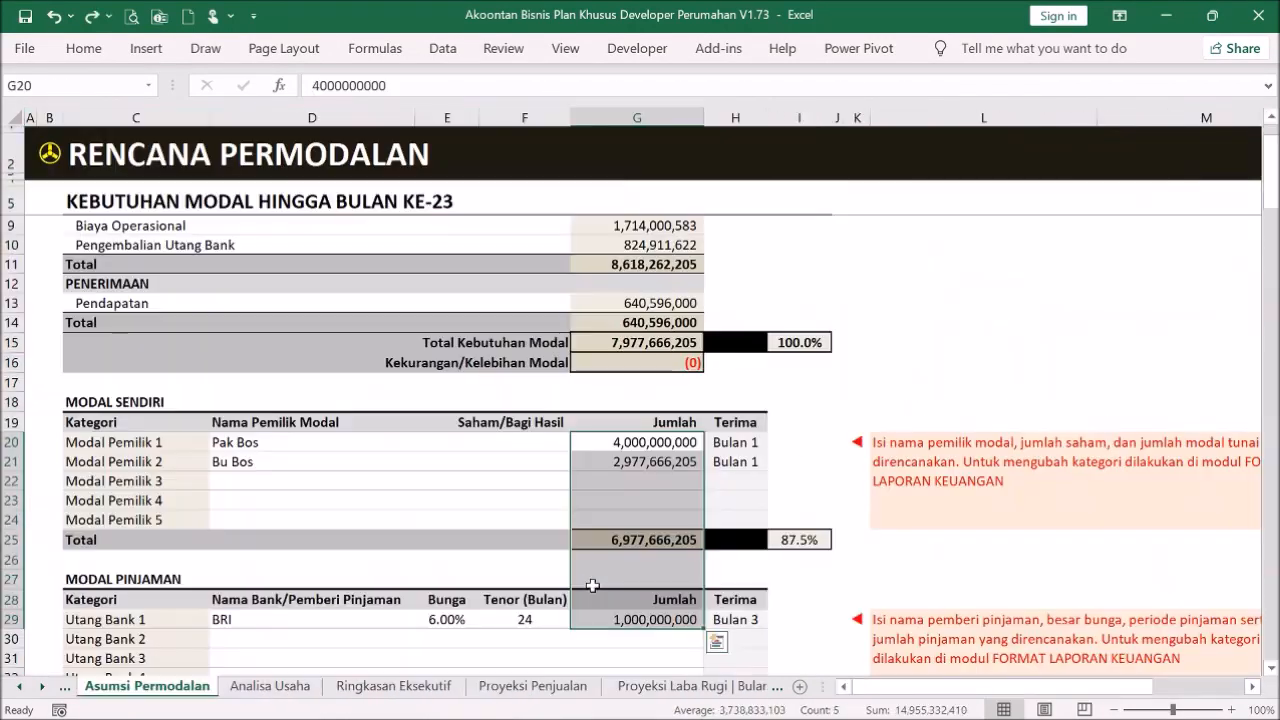
left_click(616, 556)
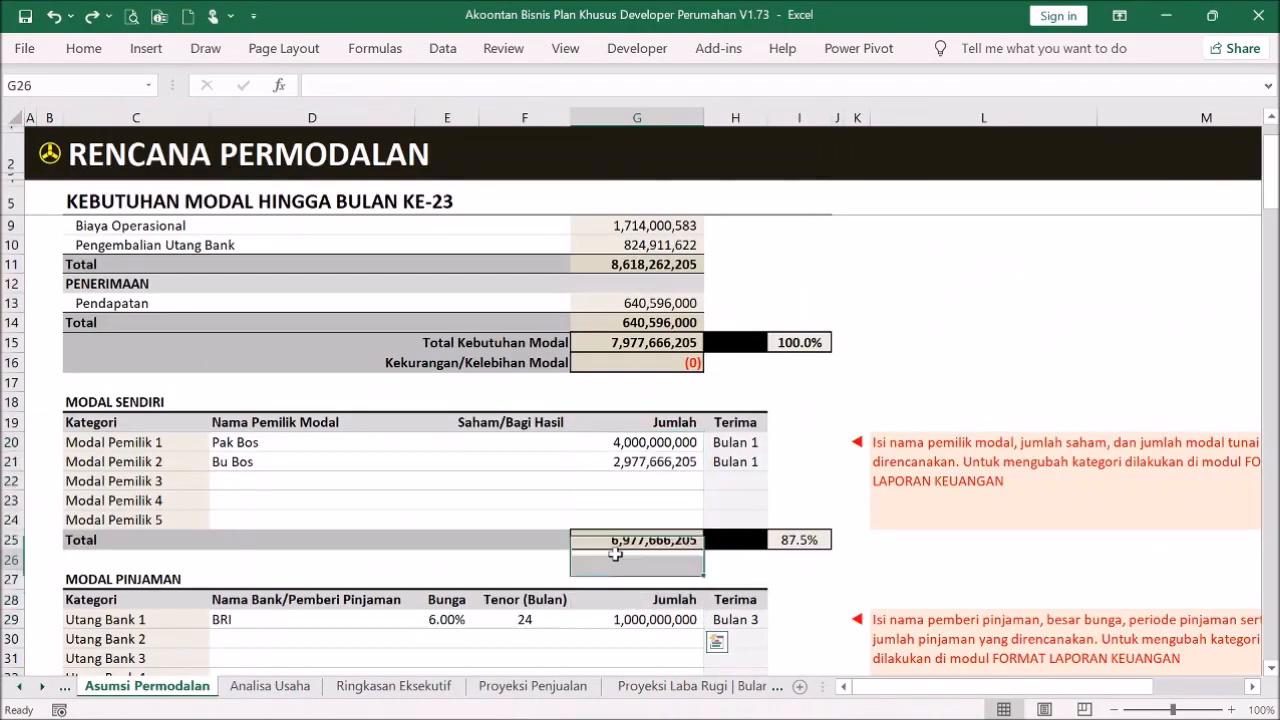
- Reopen the monthly cash flow projection and check the funded Saldo Akhir Kas for Bulan 23 and Bulan 24
left_click(50, 157)
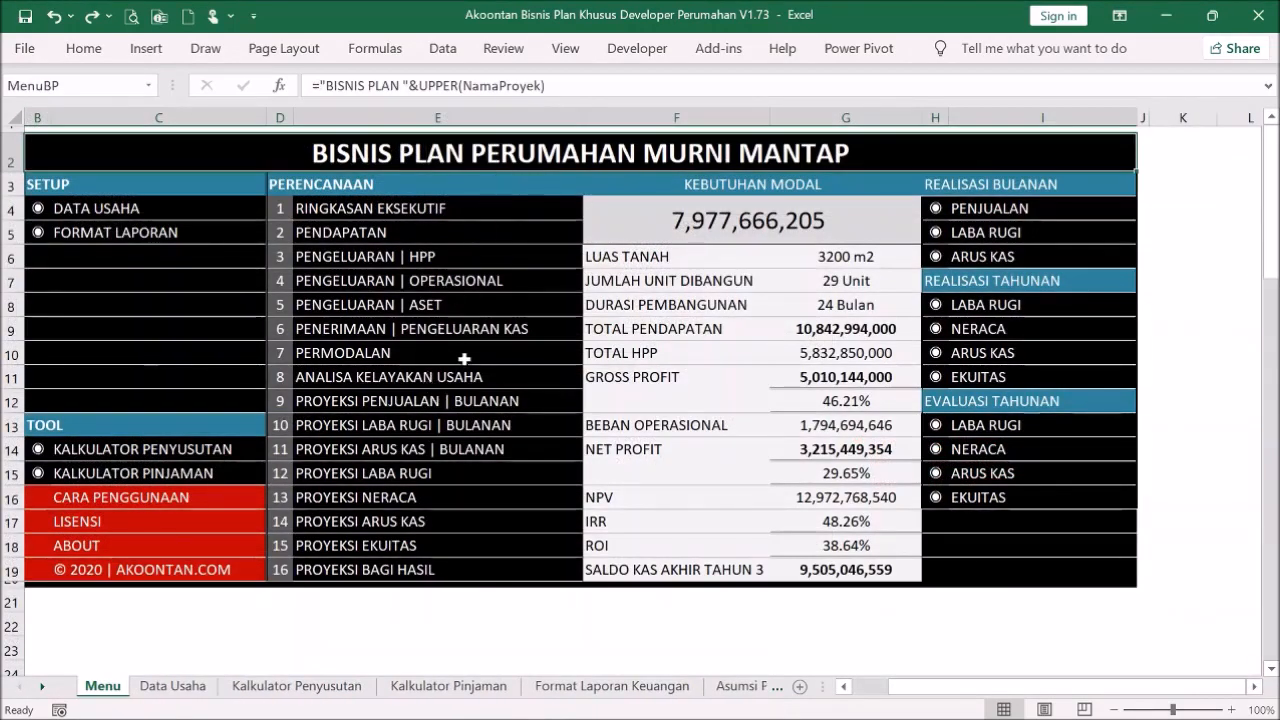
left_click(471, 449)
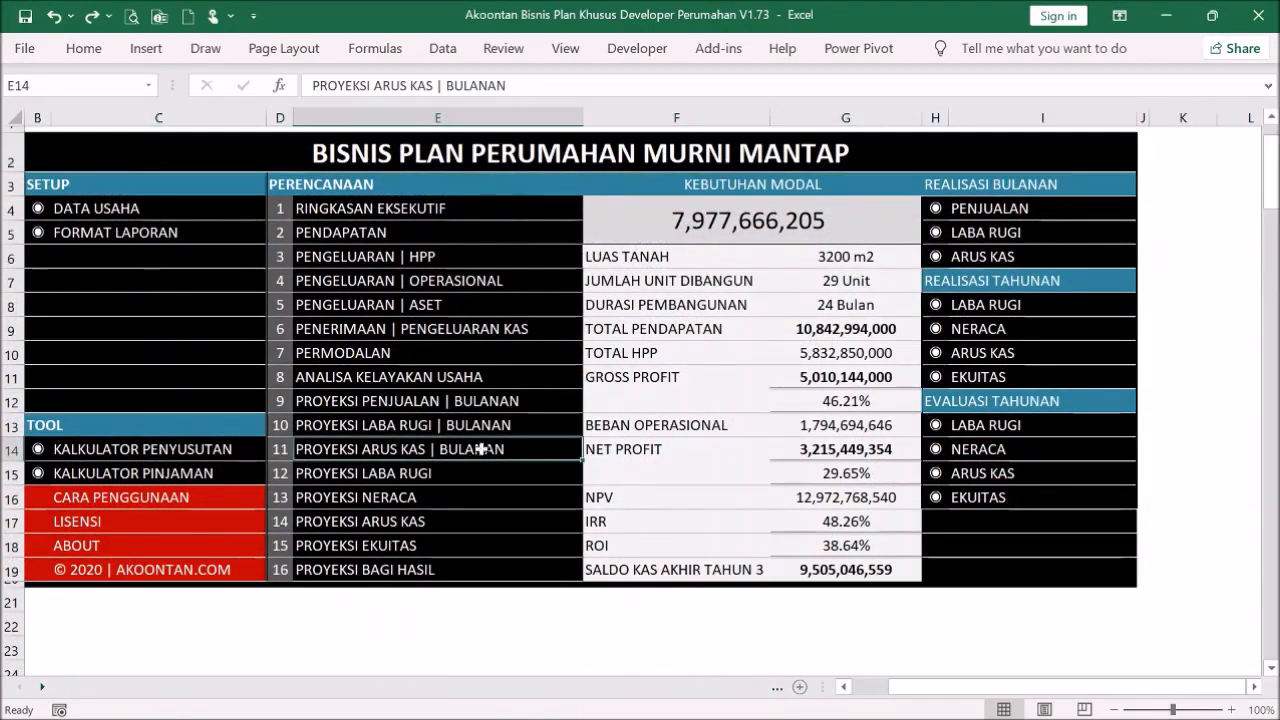
scroll(812, 485, "down", 12)
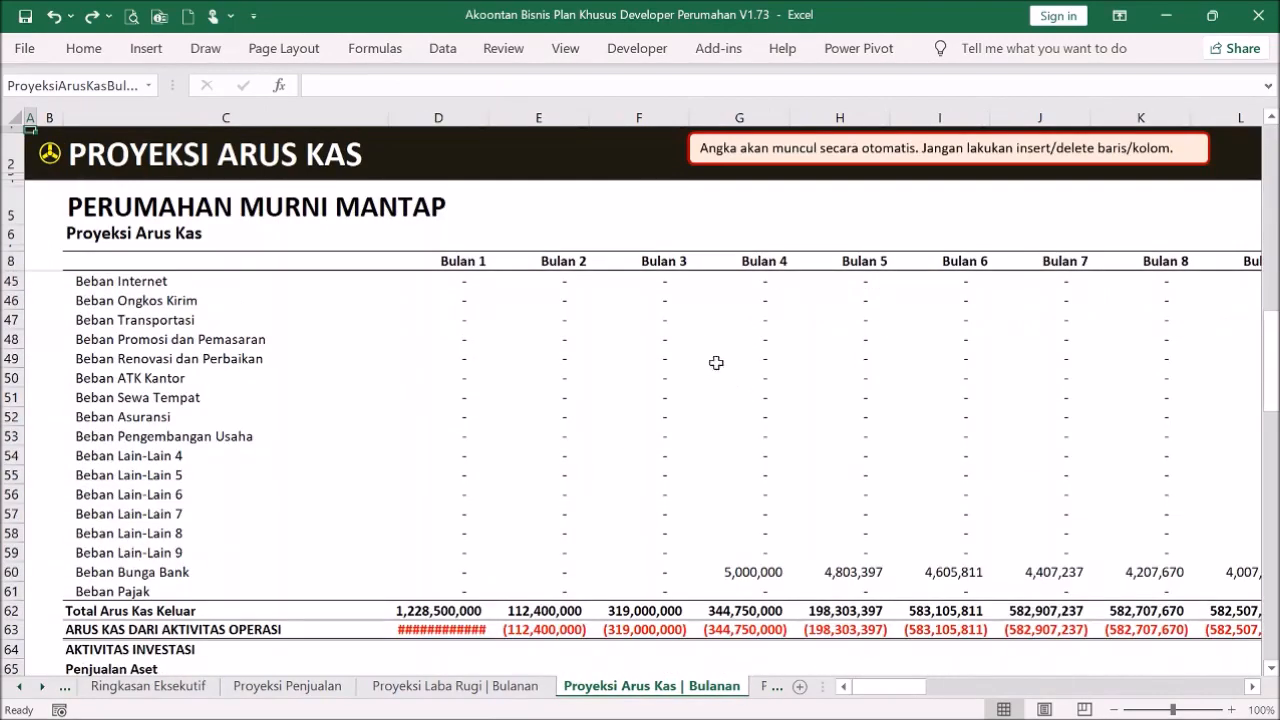
scroll(829, 611, "down", 18)
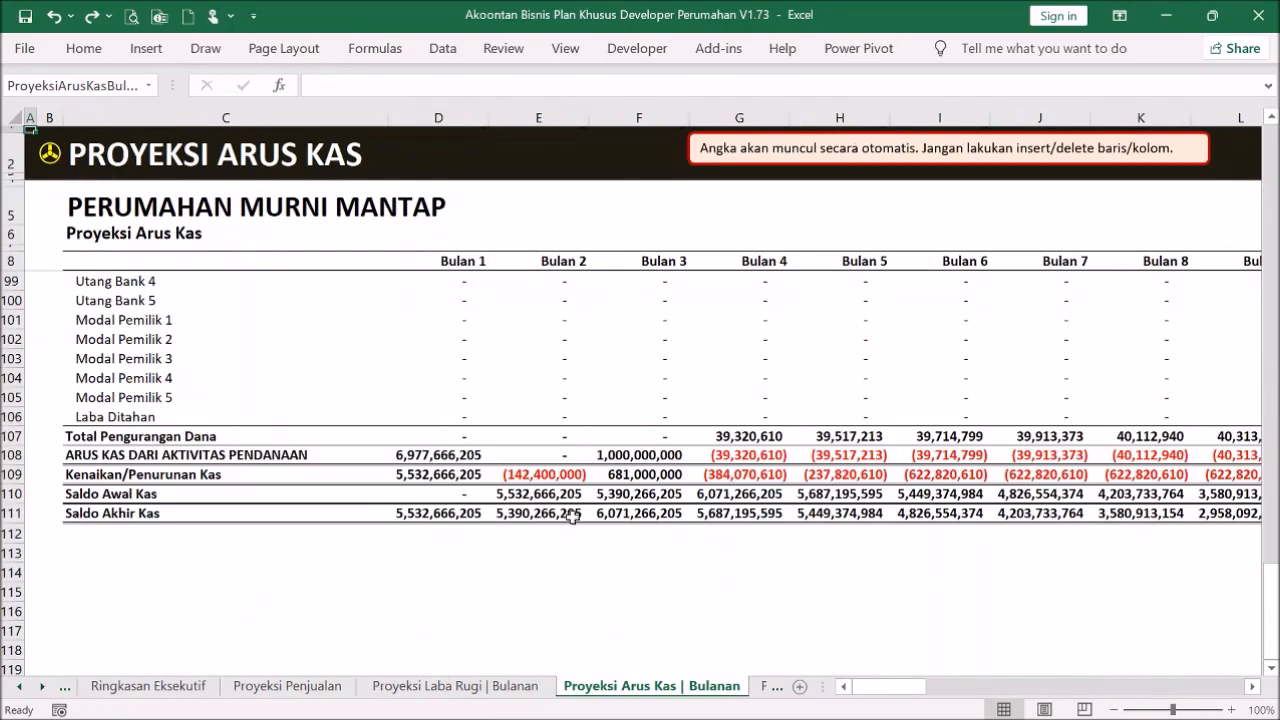
left_click_drag(914, 688, 1036, 675)
left_click(684, 511)
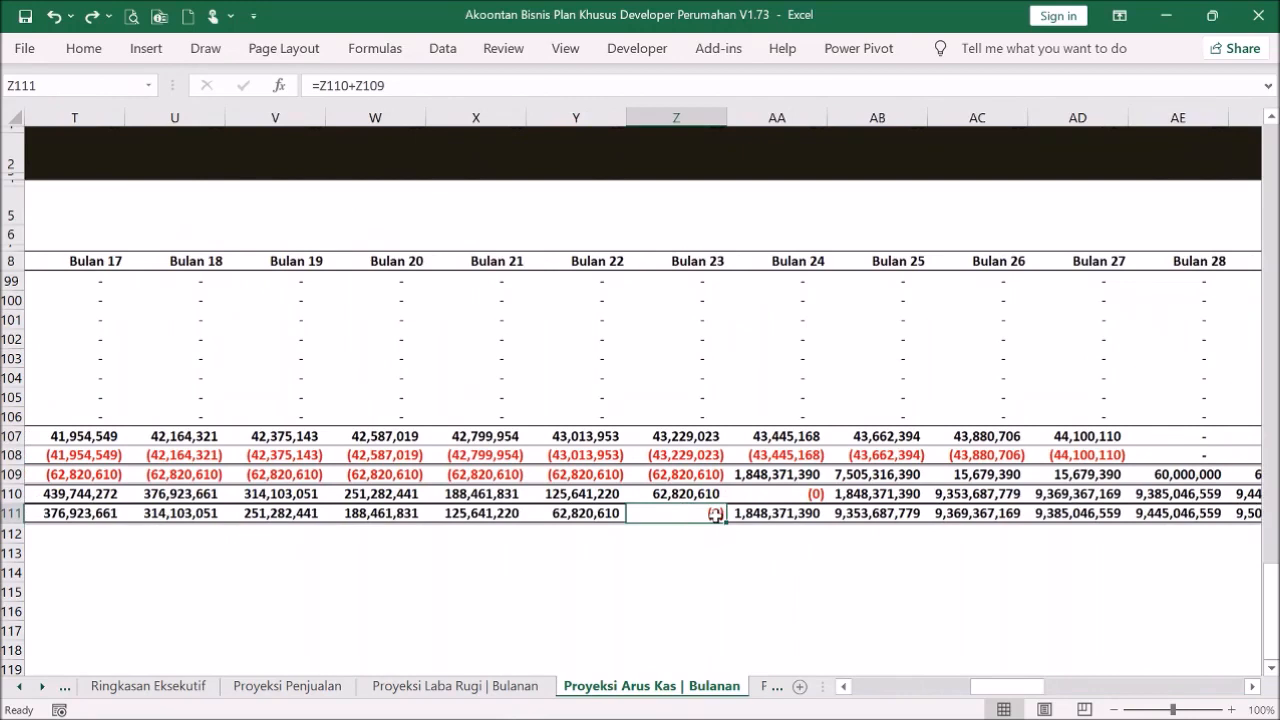
left_click(776, 512)
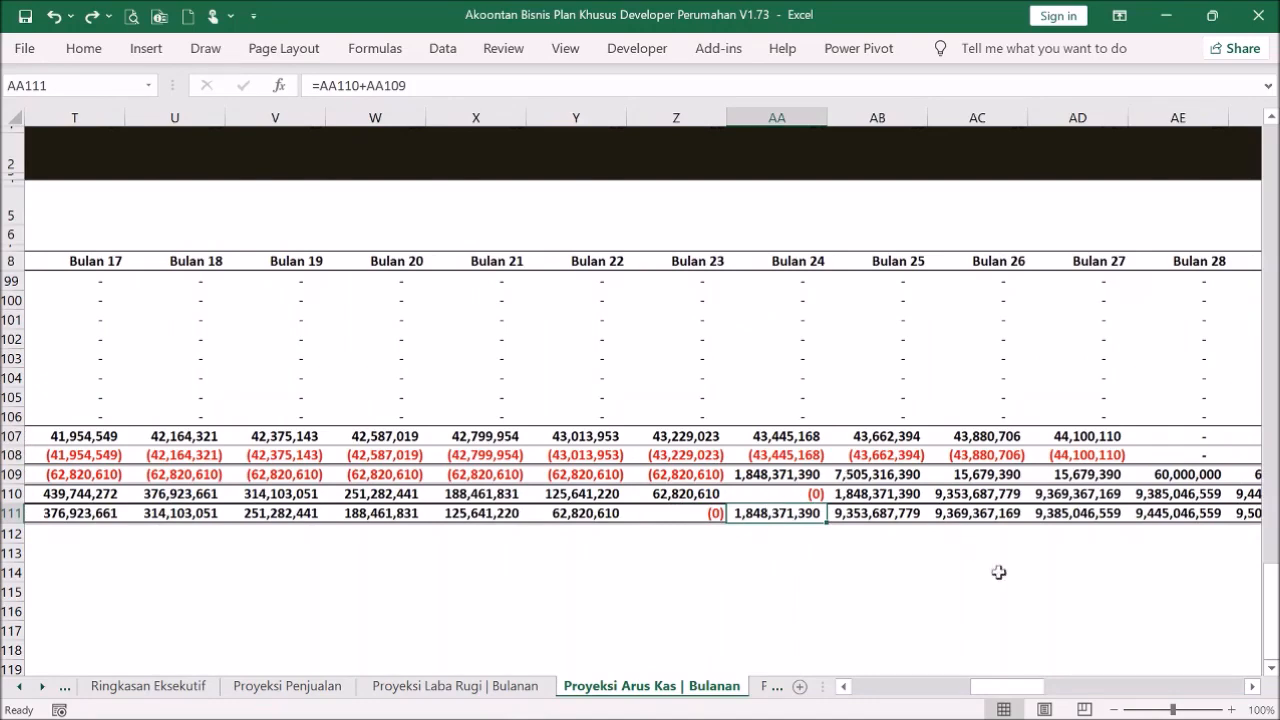
left_click_drag(1025, 673, 826, 637)
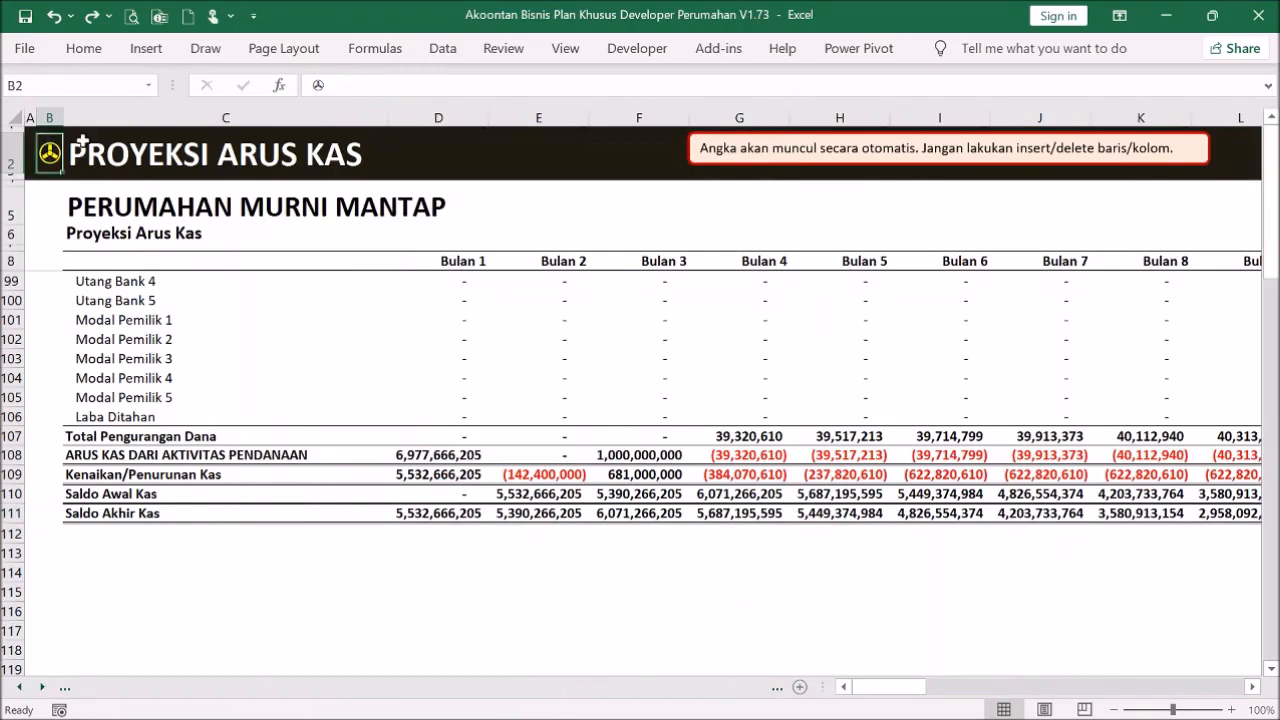
- Return to the main menu and review total HPP, the profit margins, net profit, year 3 ending cash and the capital requirement
left_click(49, 152)
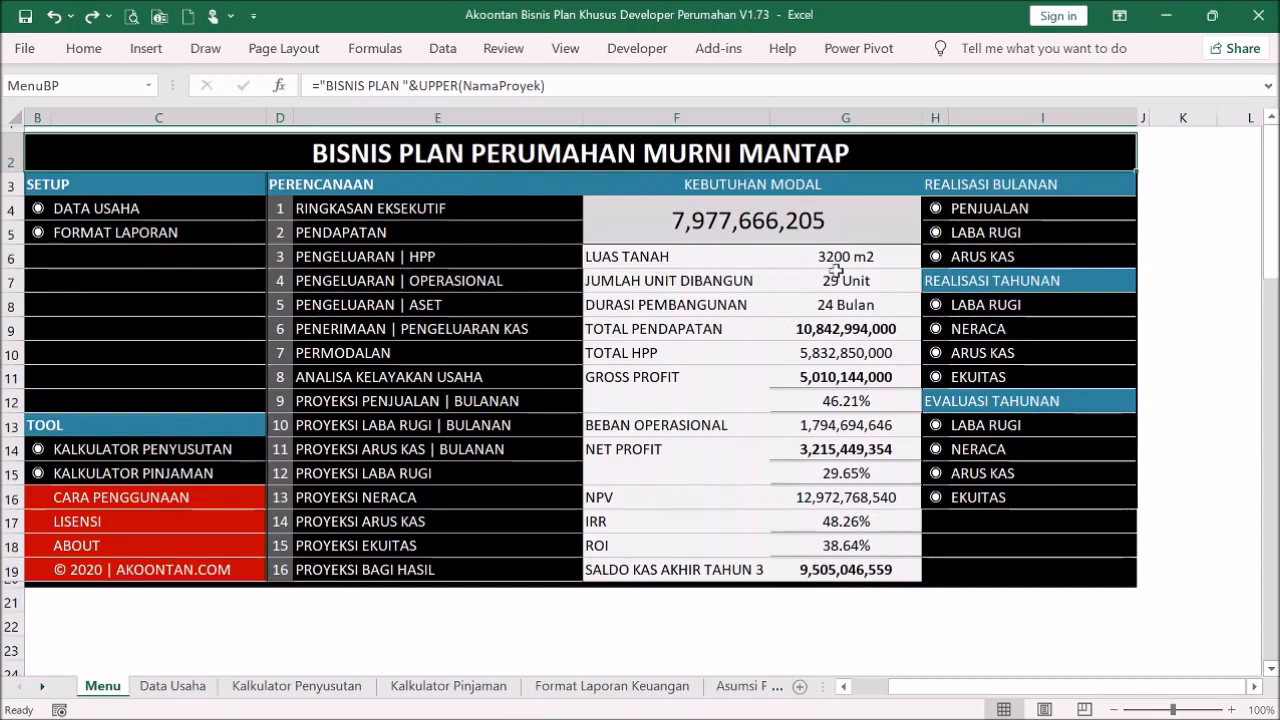
left_click(818, 356)
left_click(874, 400)
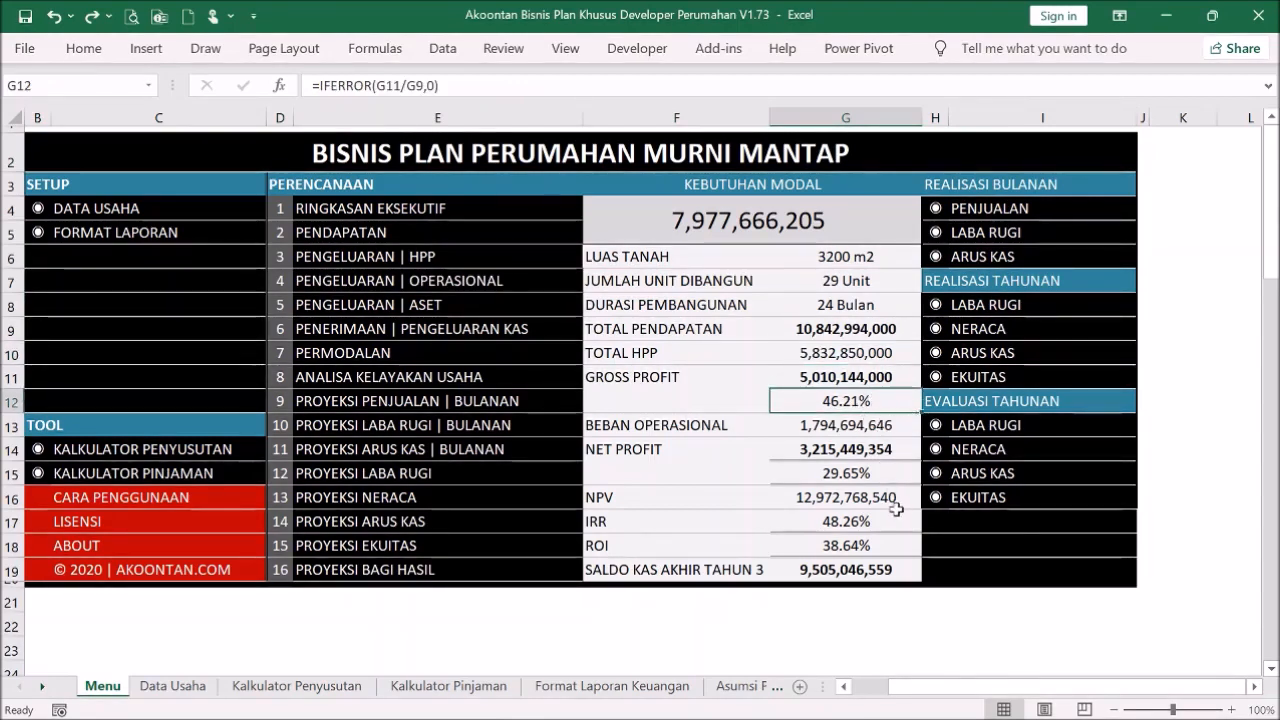
left_click(892, 472)
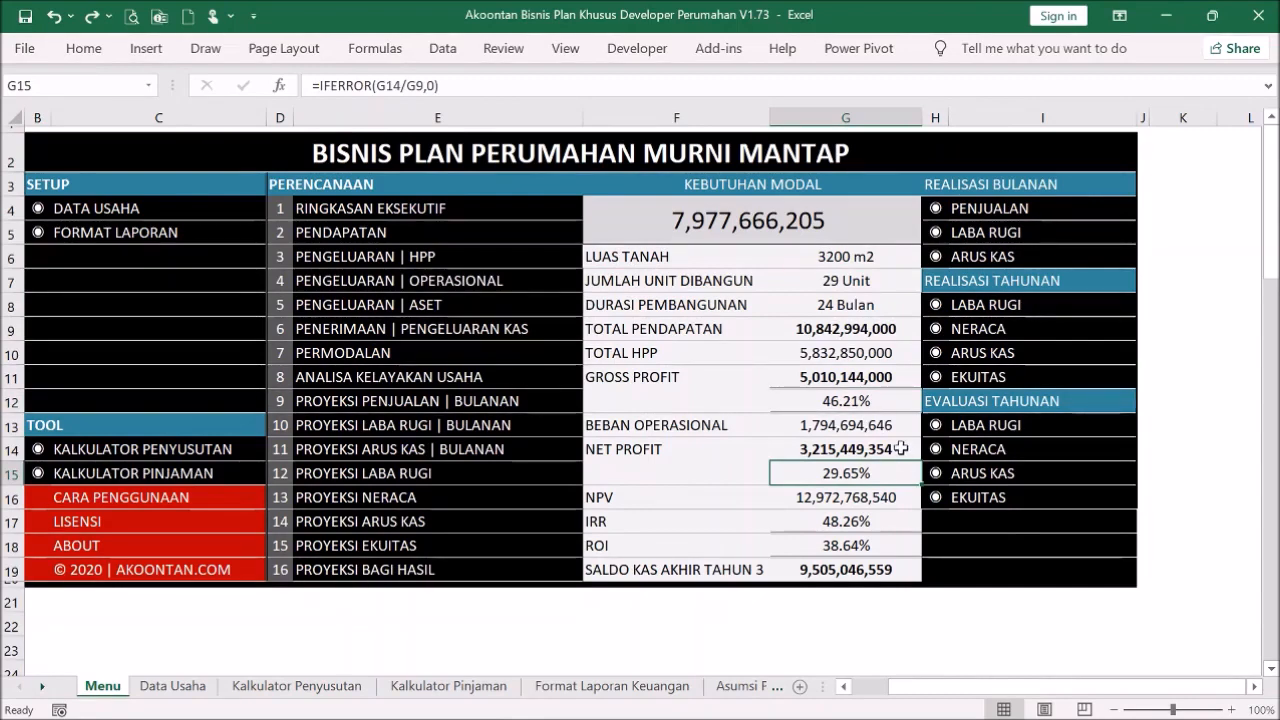
left_click(896, 449)
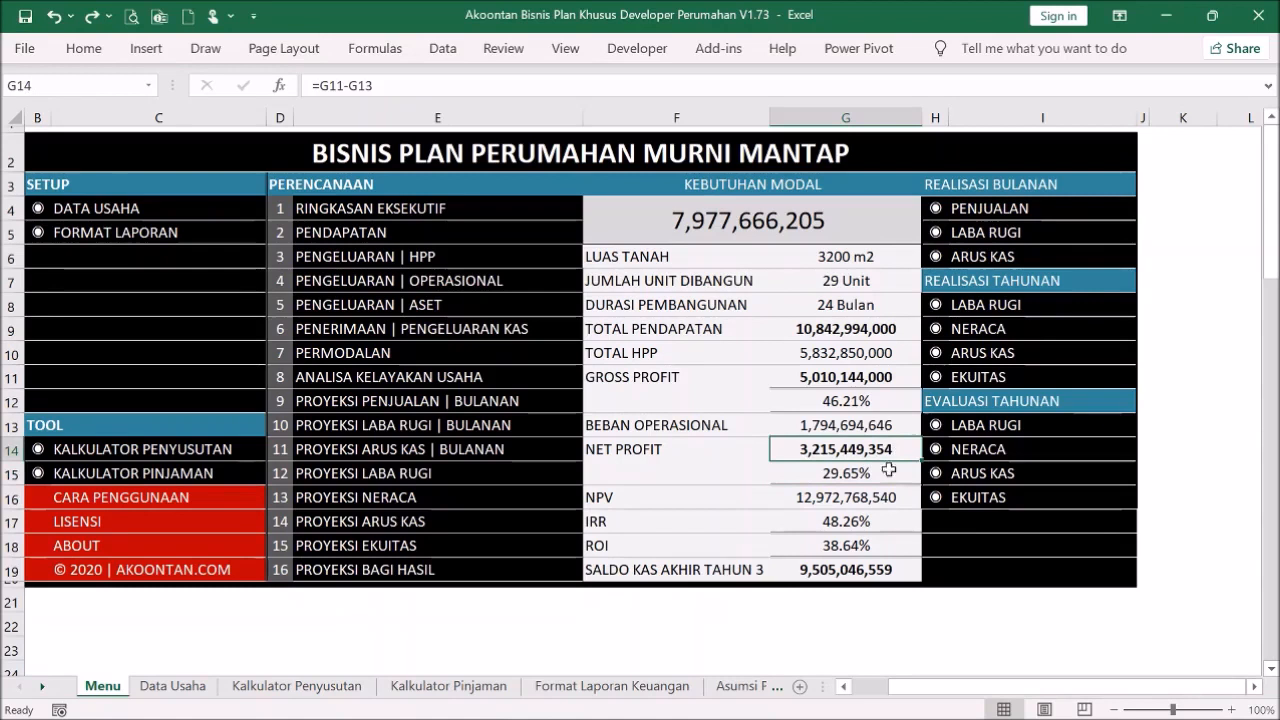
left_click(896, 569)
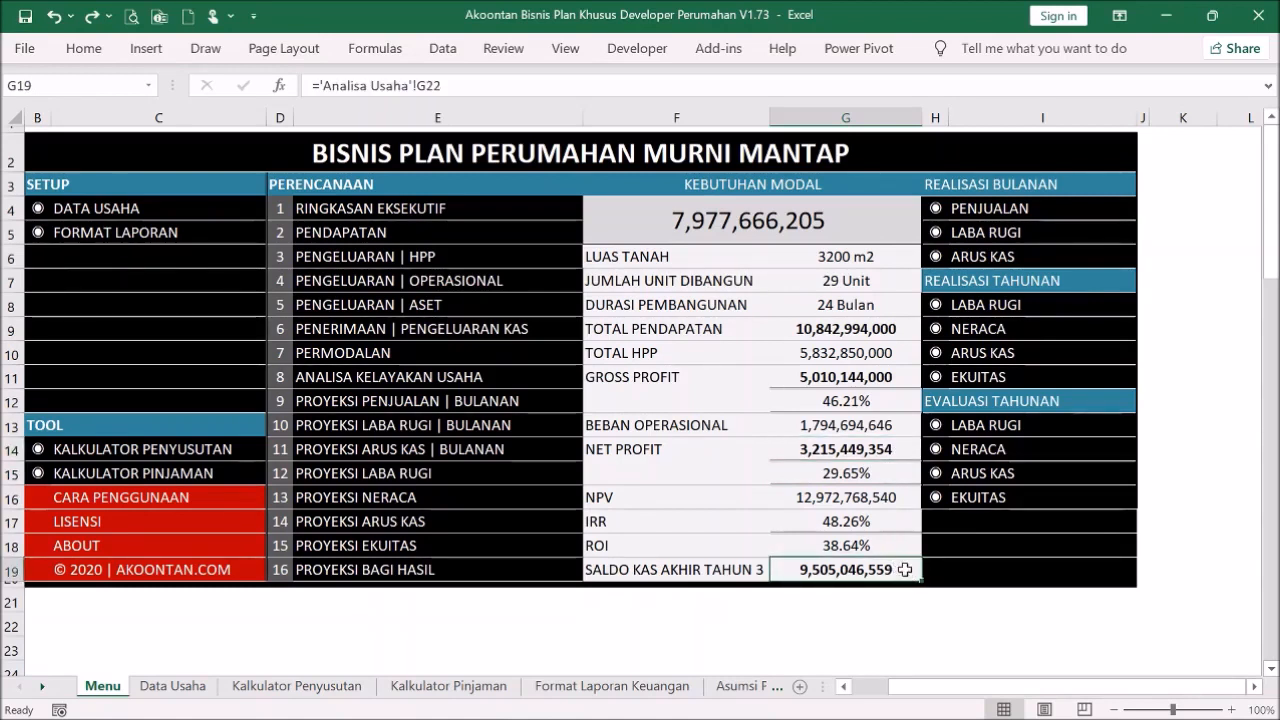
left_click(843, 232)
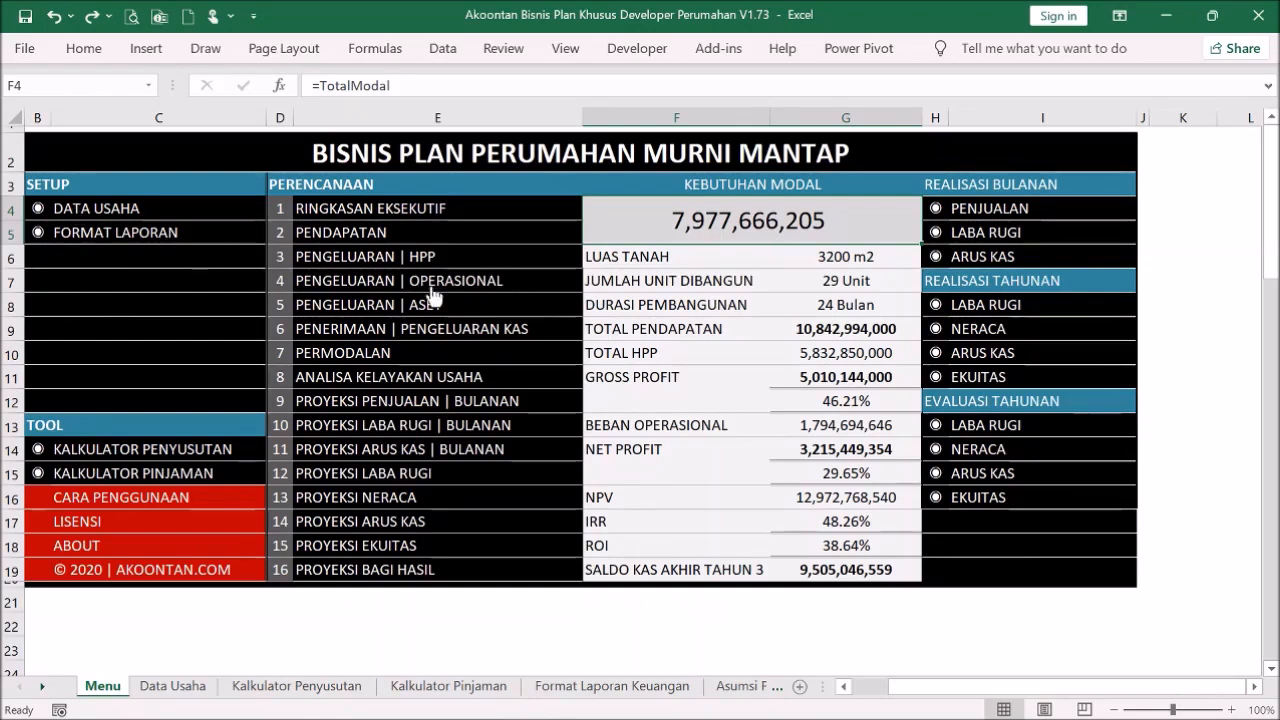
- Open the Analisa Kelayakan Usaha and compare the total housing units with the Break Even Point units
left_click(458, 379)
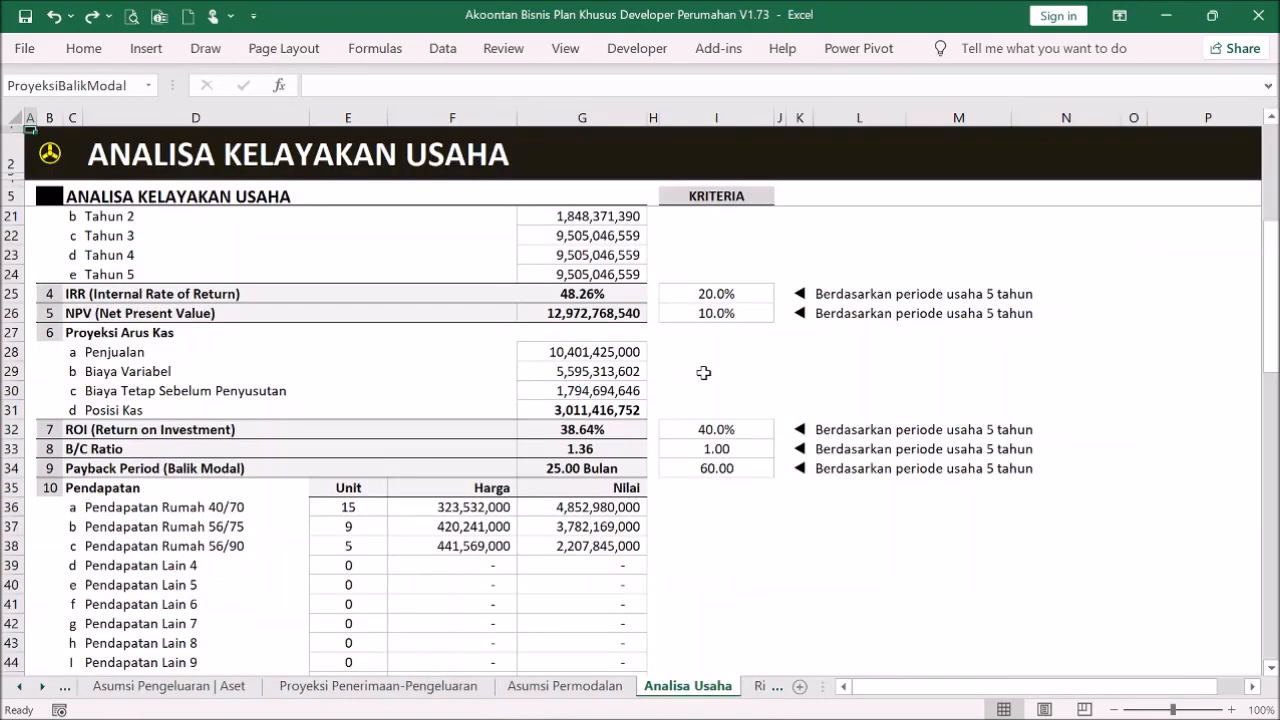
scroll(704, 373, "down", 12)
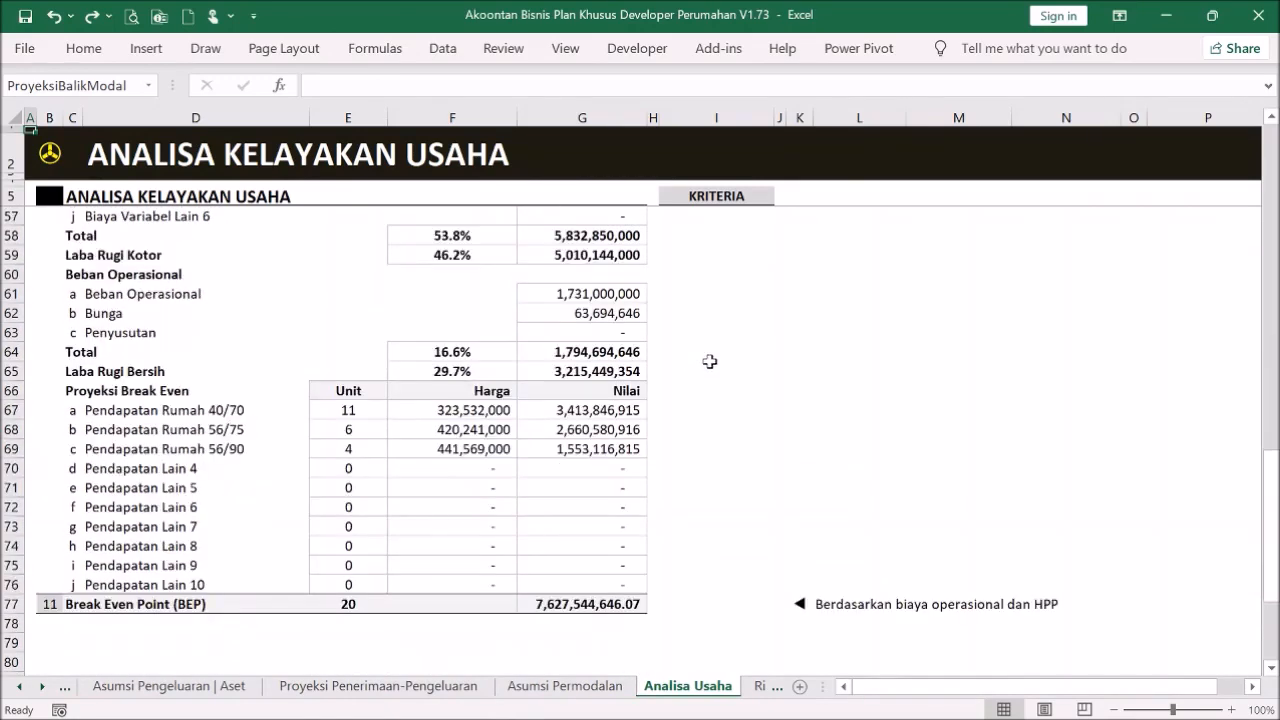
scroll(709, 361, "up", 7)
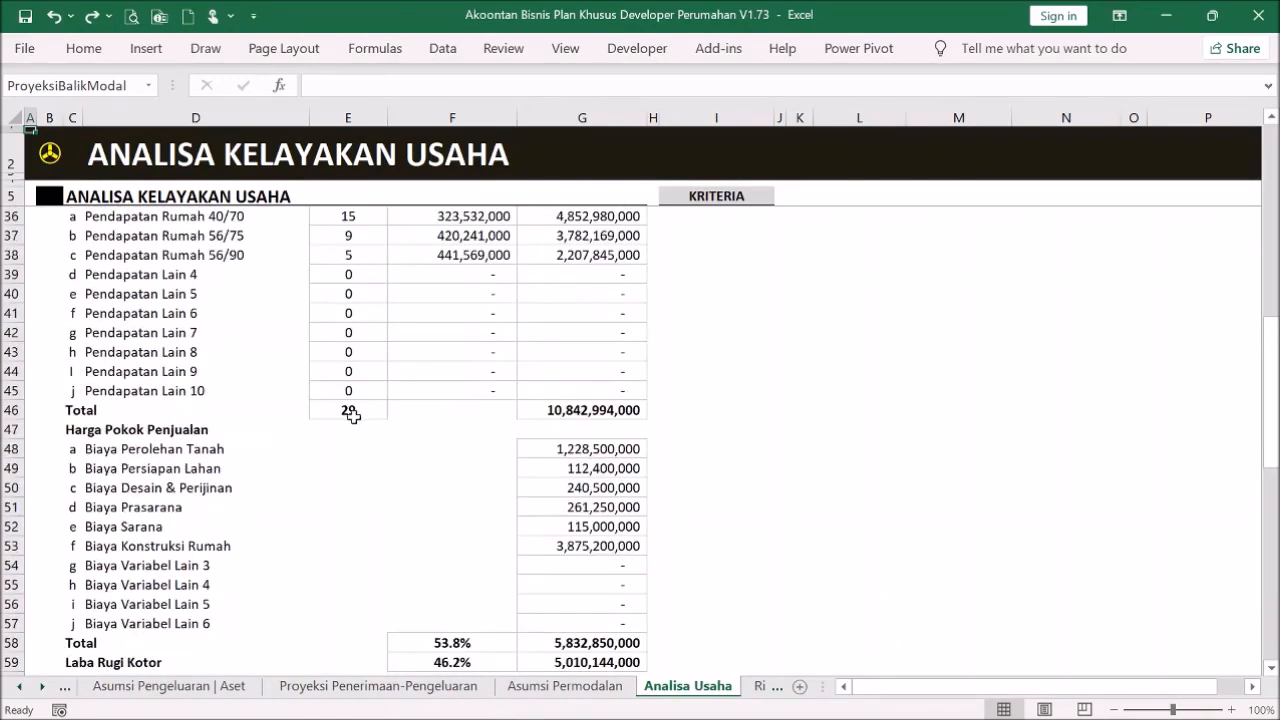
left_click(352, 411)
scroll(712, 392, "down", 8)
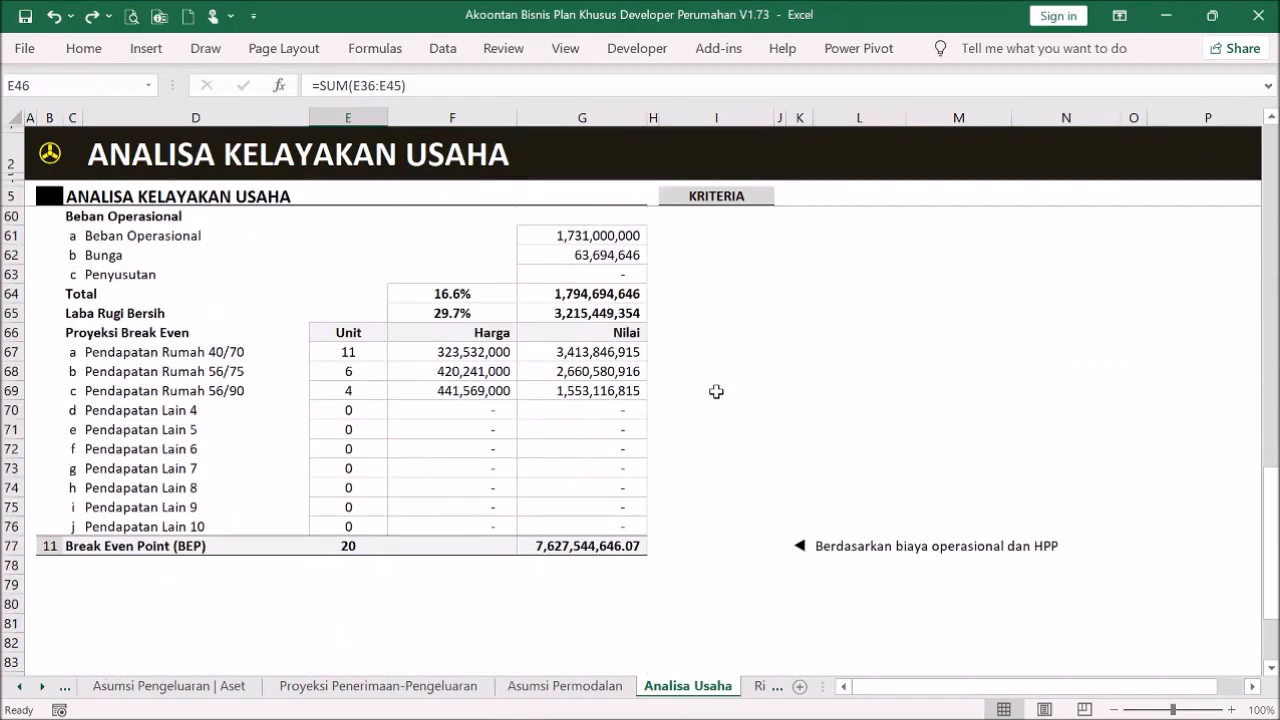
left_click(348, 542)
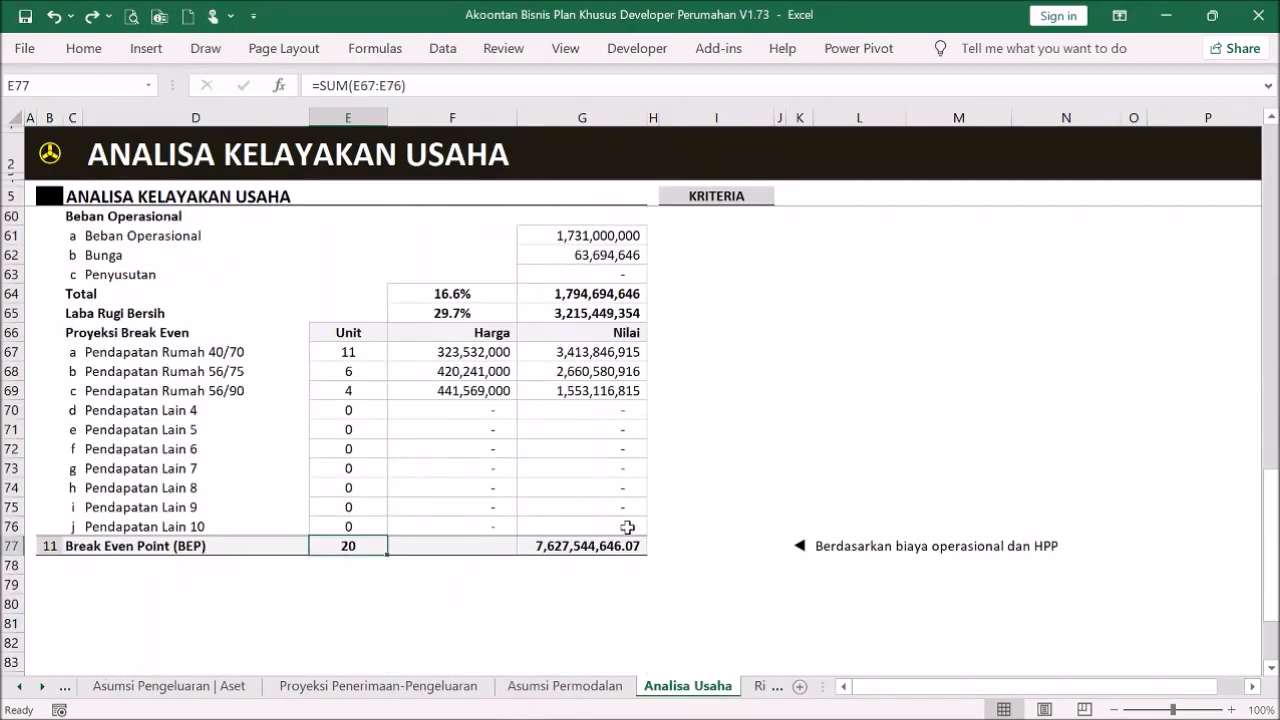
- Review the capital use, Laba Rugi, Arus Kas, IRR, NPV, ROI and payback figures in the feasibility analysis, and return to the main menu
scroll(663, 469, "up", 18)
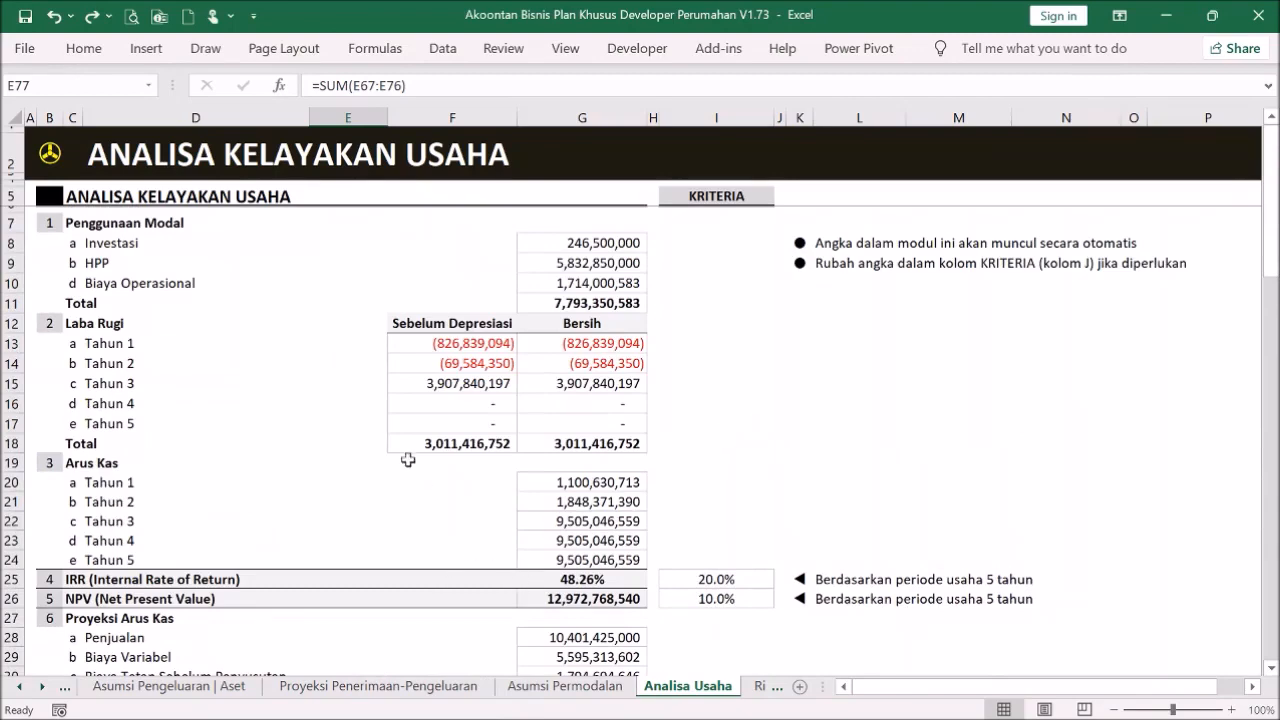
scroll(488, 402, "down", 12)
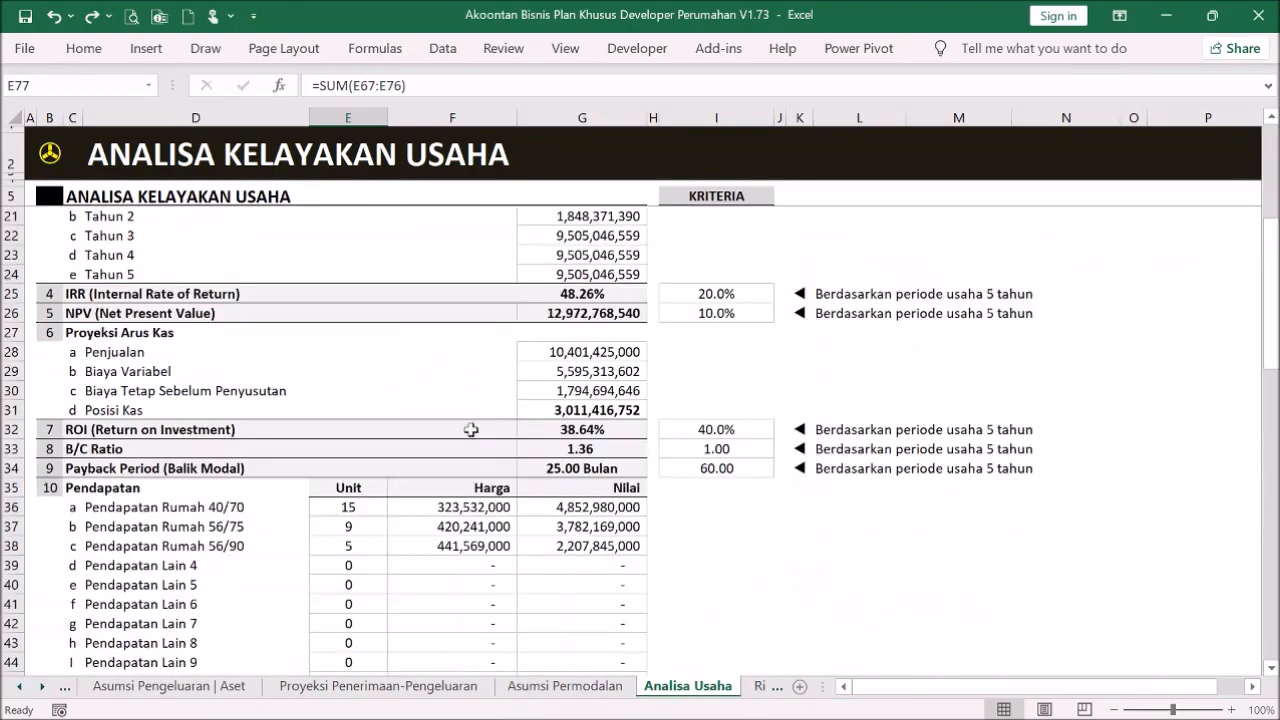
scroll(520, 378, "up", 5)
scroll(525, 373, "up", 7)
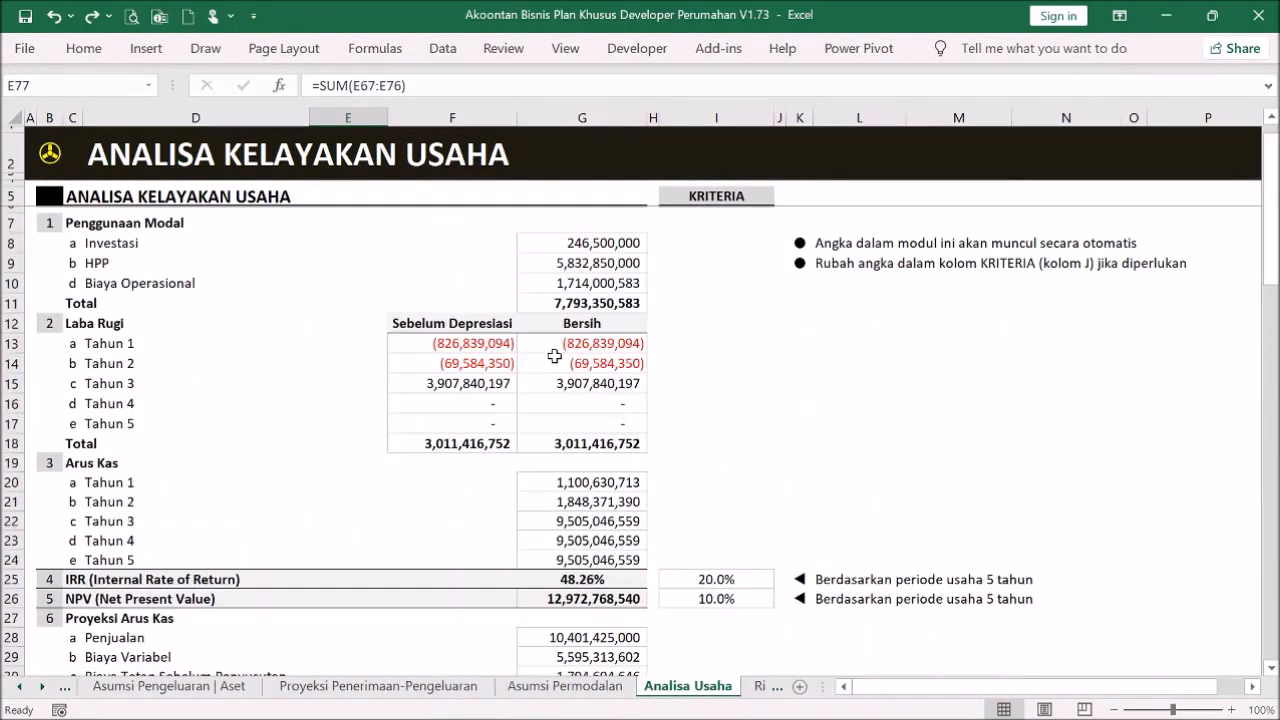
left_click(46, 160)
left_click(46, 160)
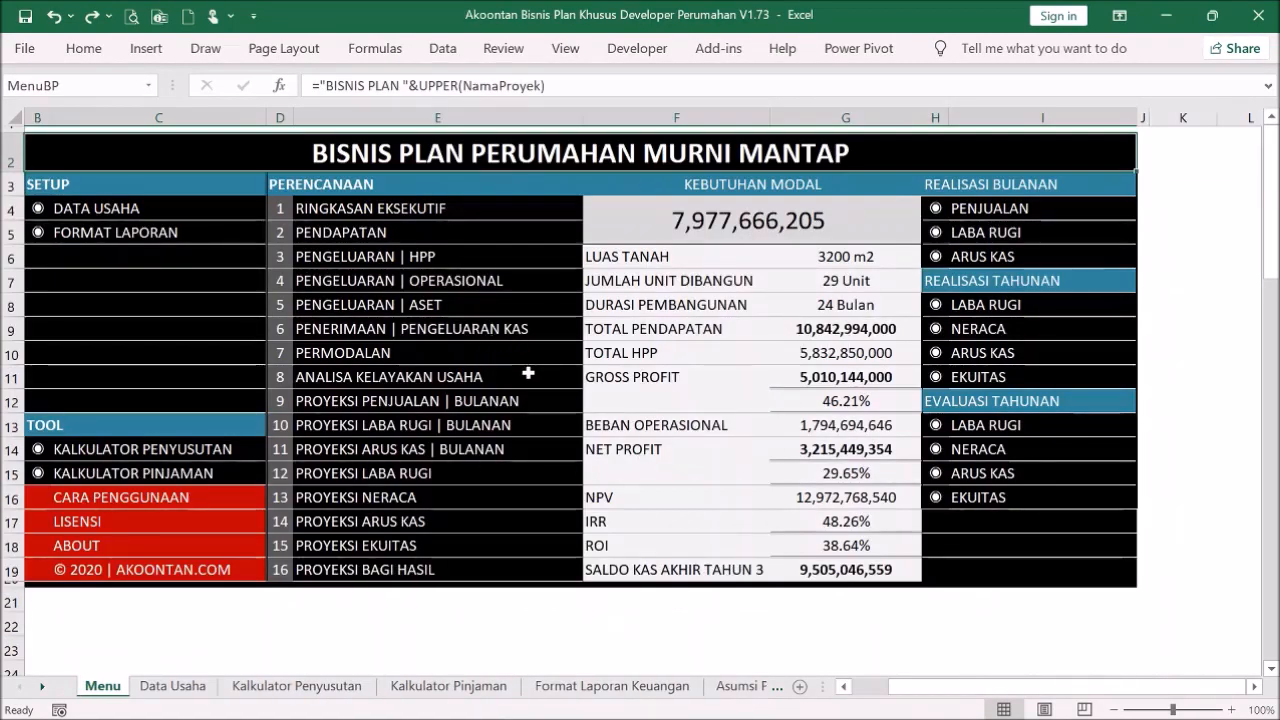
- Reopen the Analisa Kelayakan Usaha, check its print preview, and return to the main menu
left_click(480, 377)
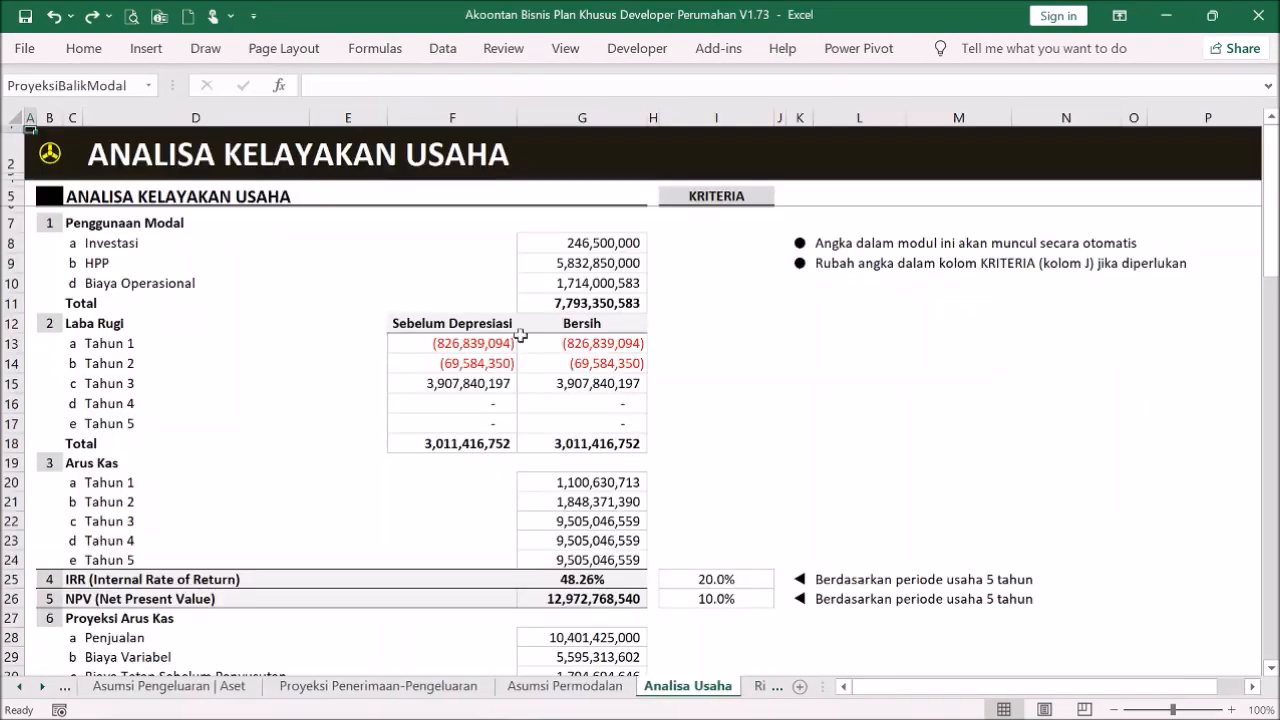
left_click(131, 16)
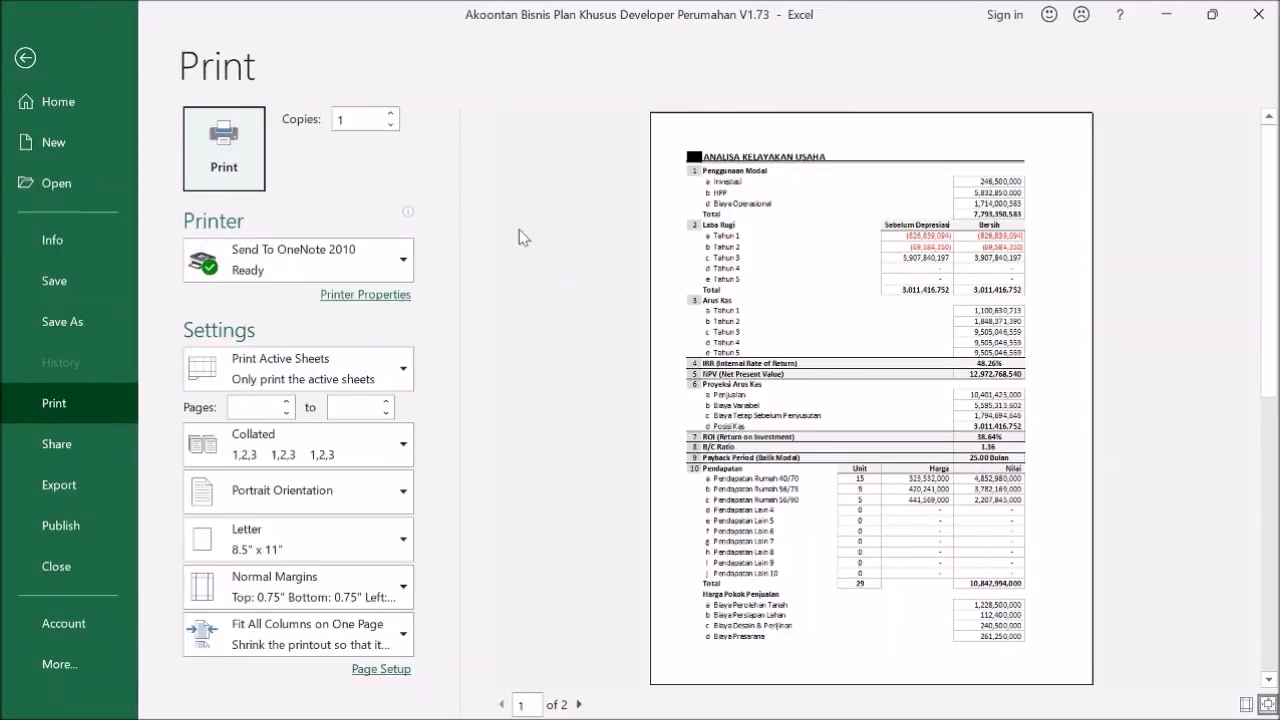
left_click(25, 57)
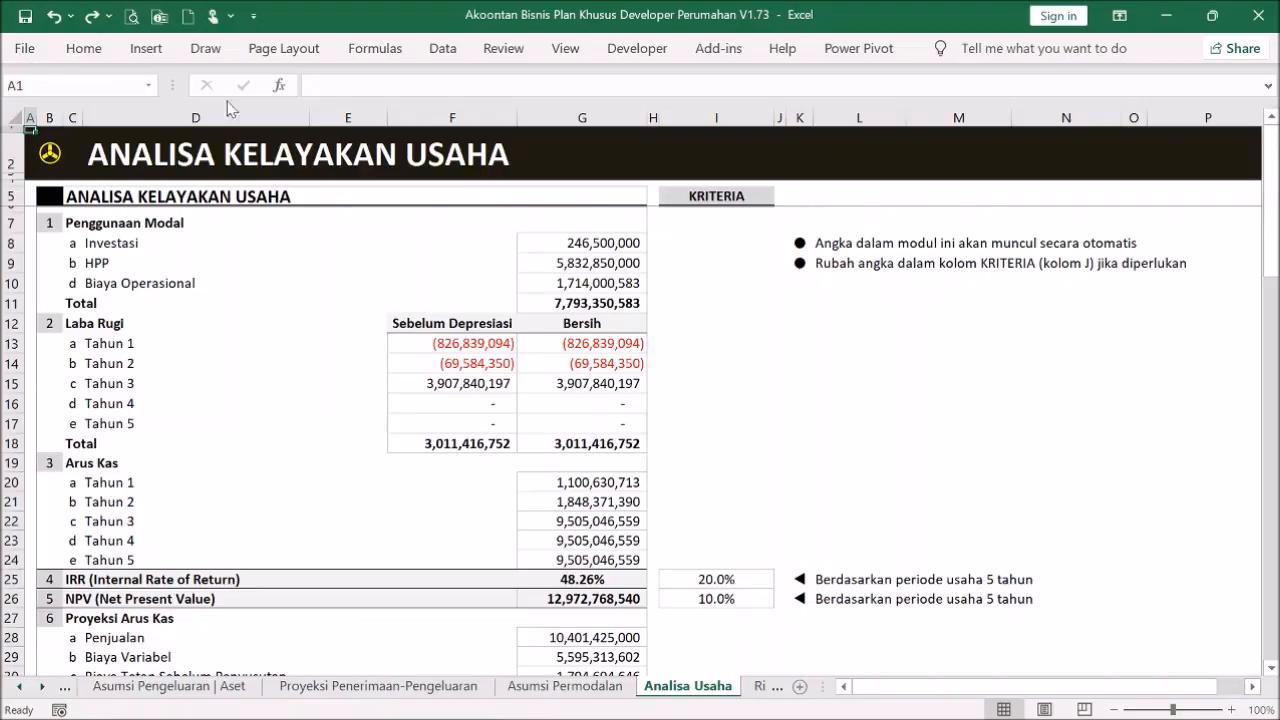
left_click(49, 154)
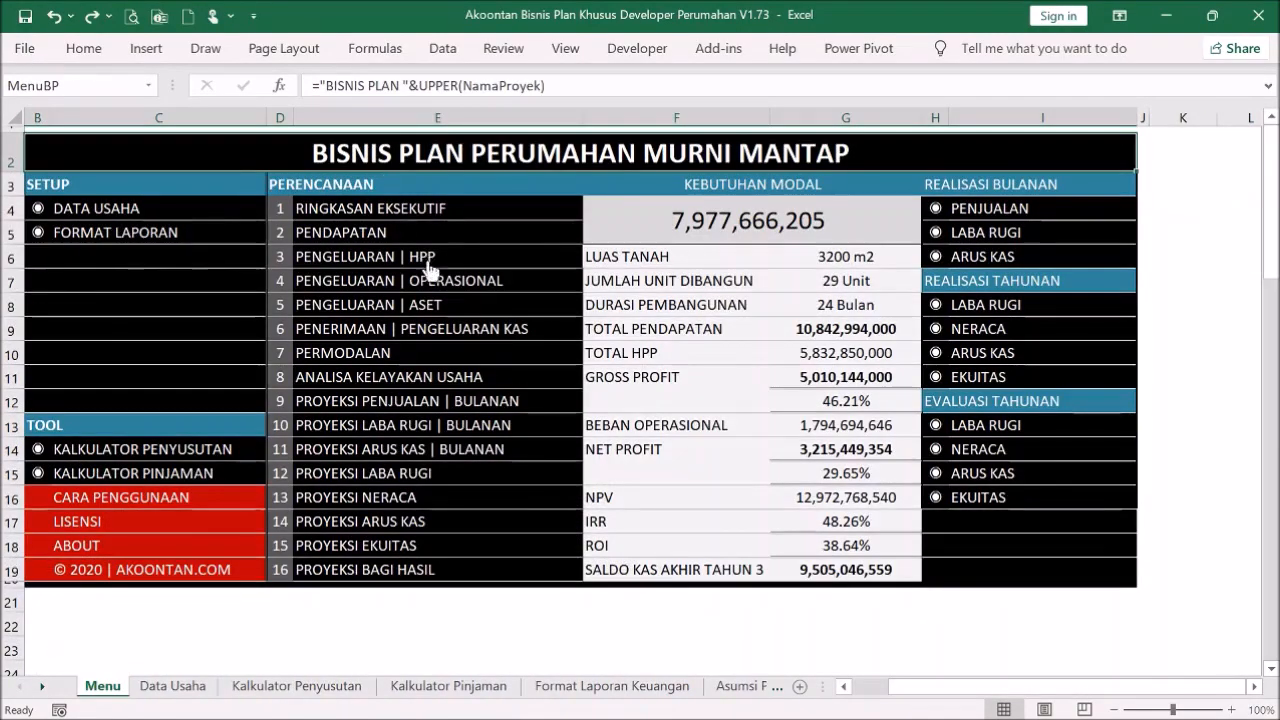
- Open the monthly Proyeksi Penjualan, review its units, Nilai Transaksi and Nilai HPP tables, and return to the main menu
left_click(498, 402)
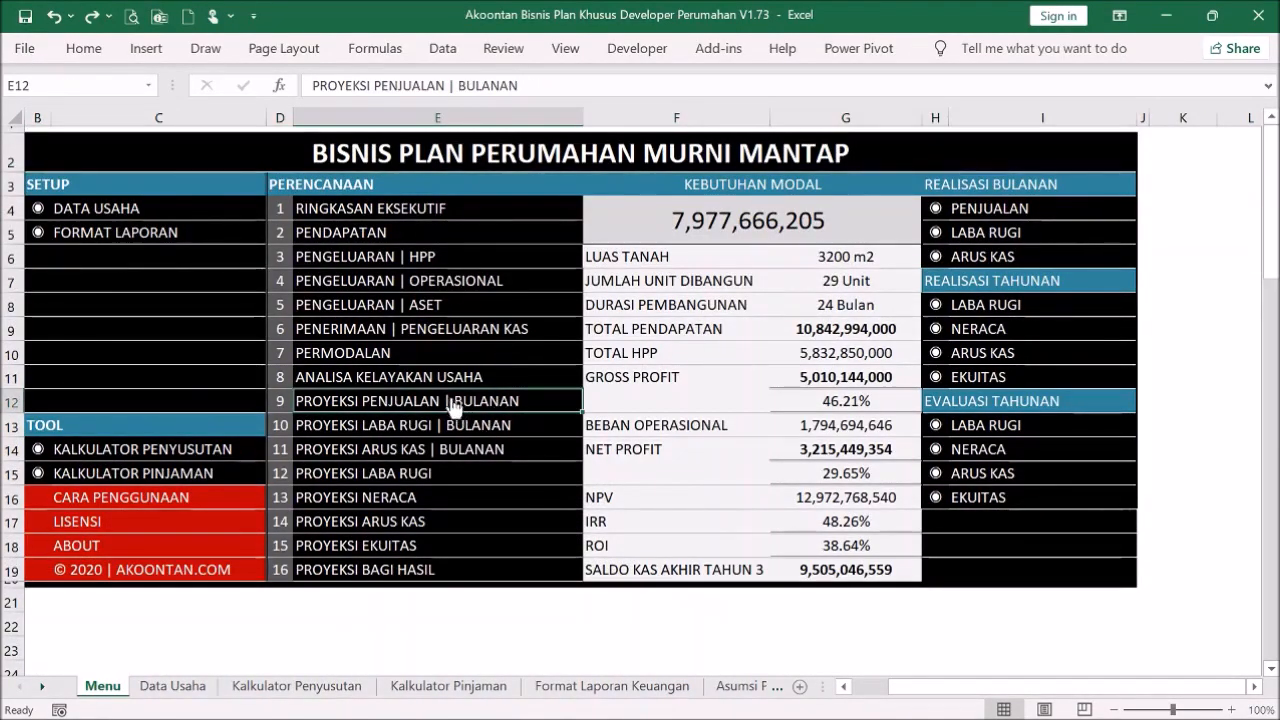
left_click(445, 402)
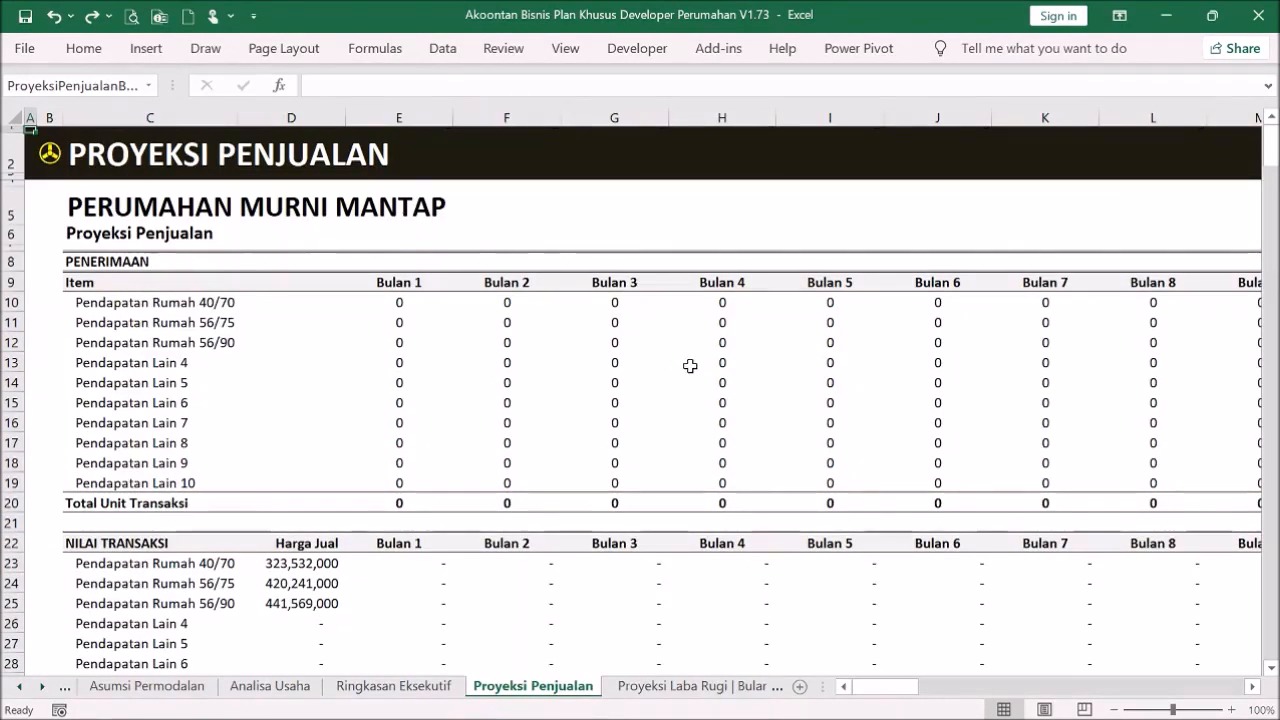
scroll(700, 375, "down", 3)
scroll(702, 380, "down", 5)
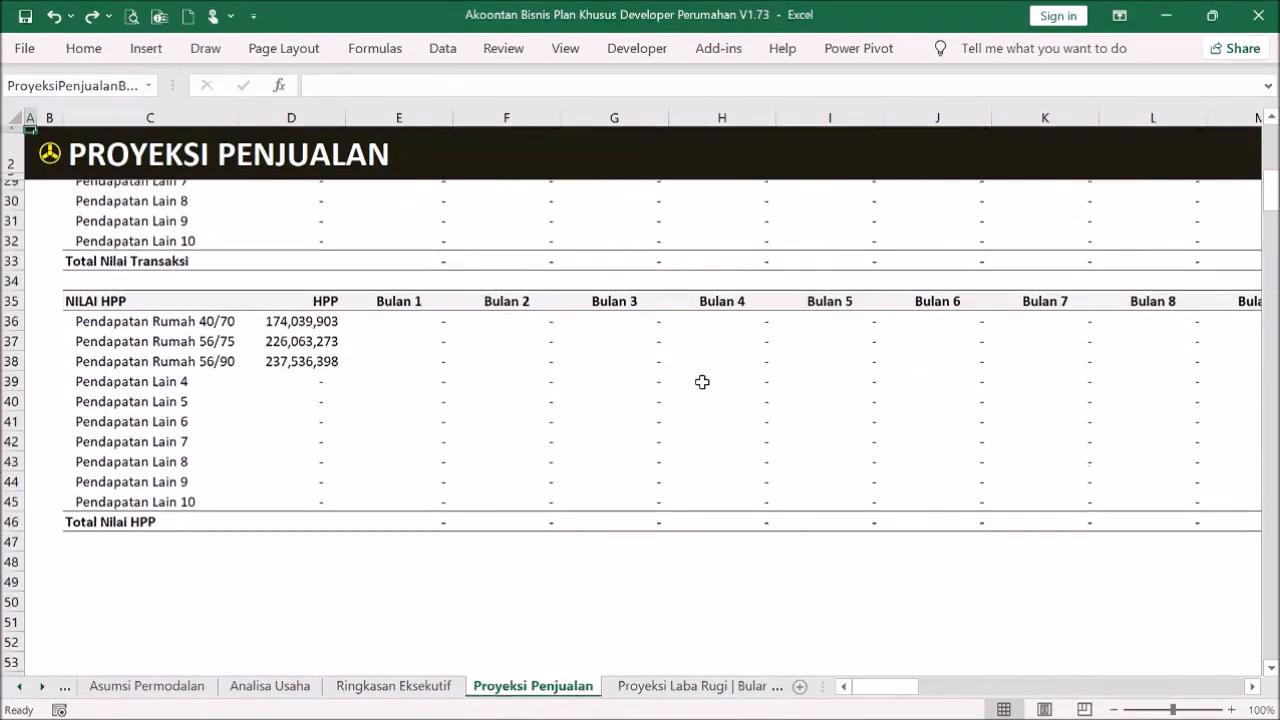
scroll(702, 380, "up", 8)
left_click(50, 153)
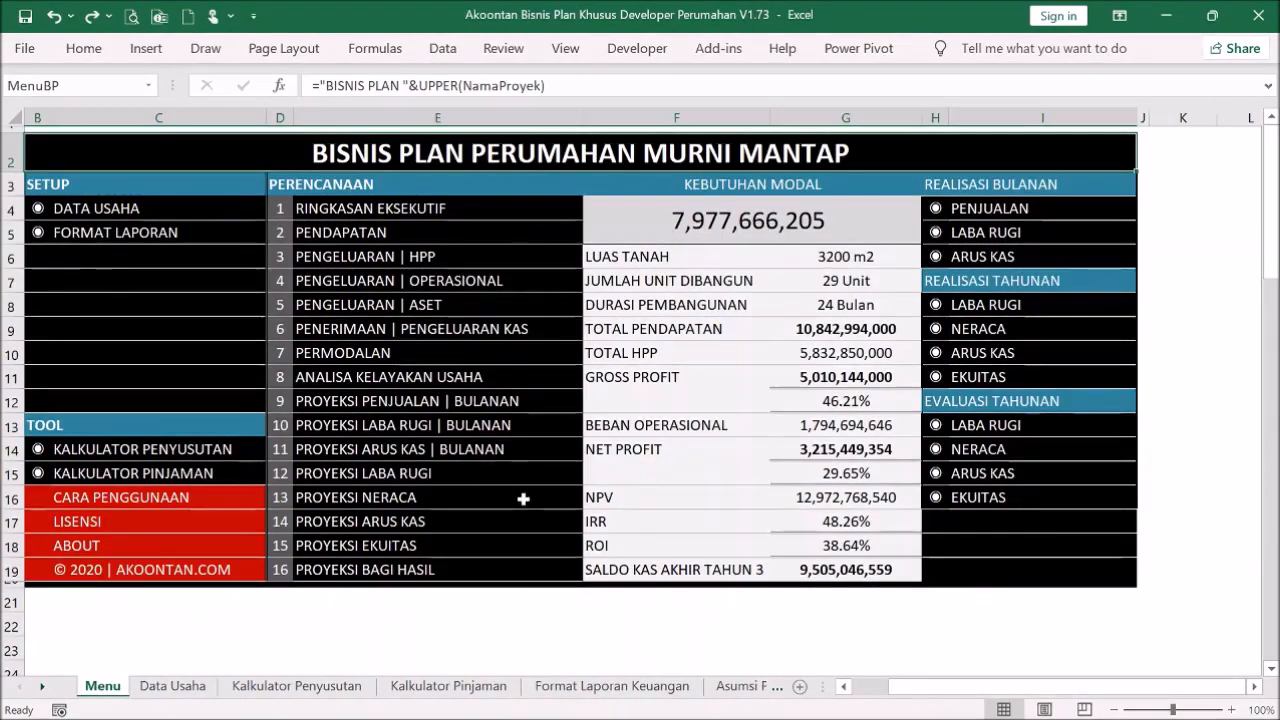
- Open the monthly Proyeksi Laba Rugi, review its revenue, cost of sales and operating expense rows, and return to the main menu
left_click(476, 430)
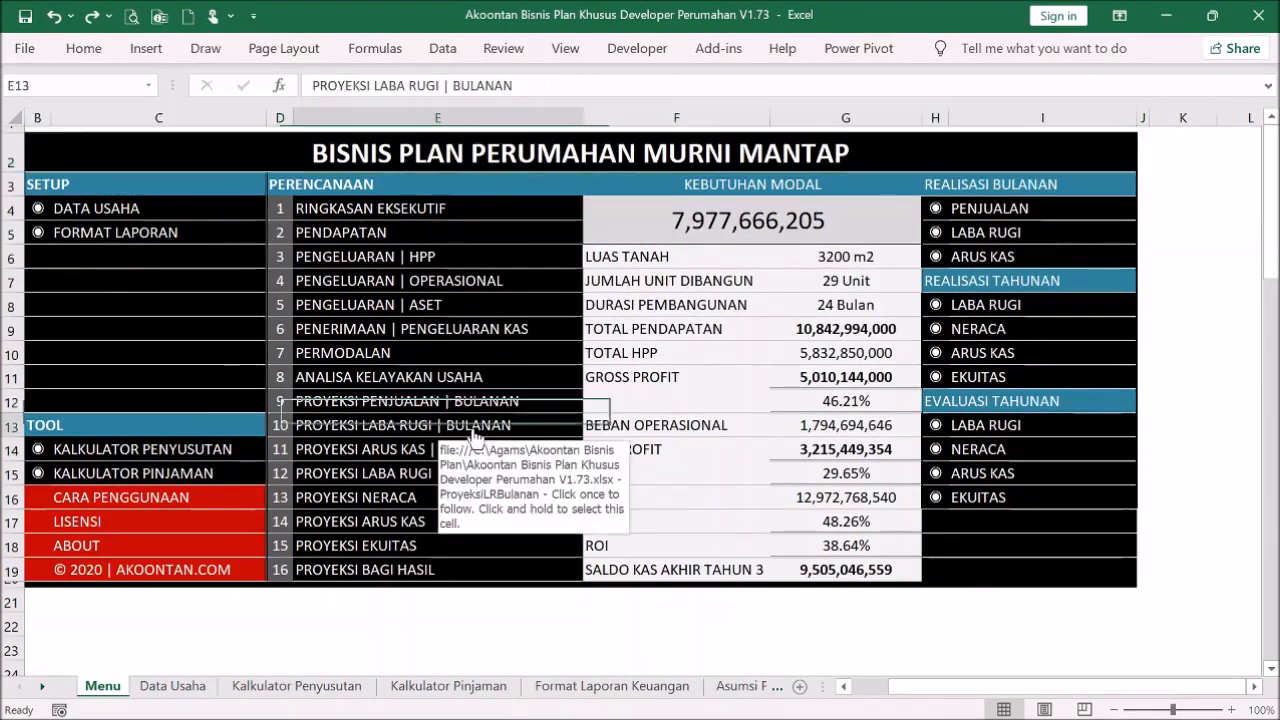
scroll(627, 371, "down", 5)
scroll(640, 382, "up", 4)
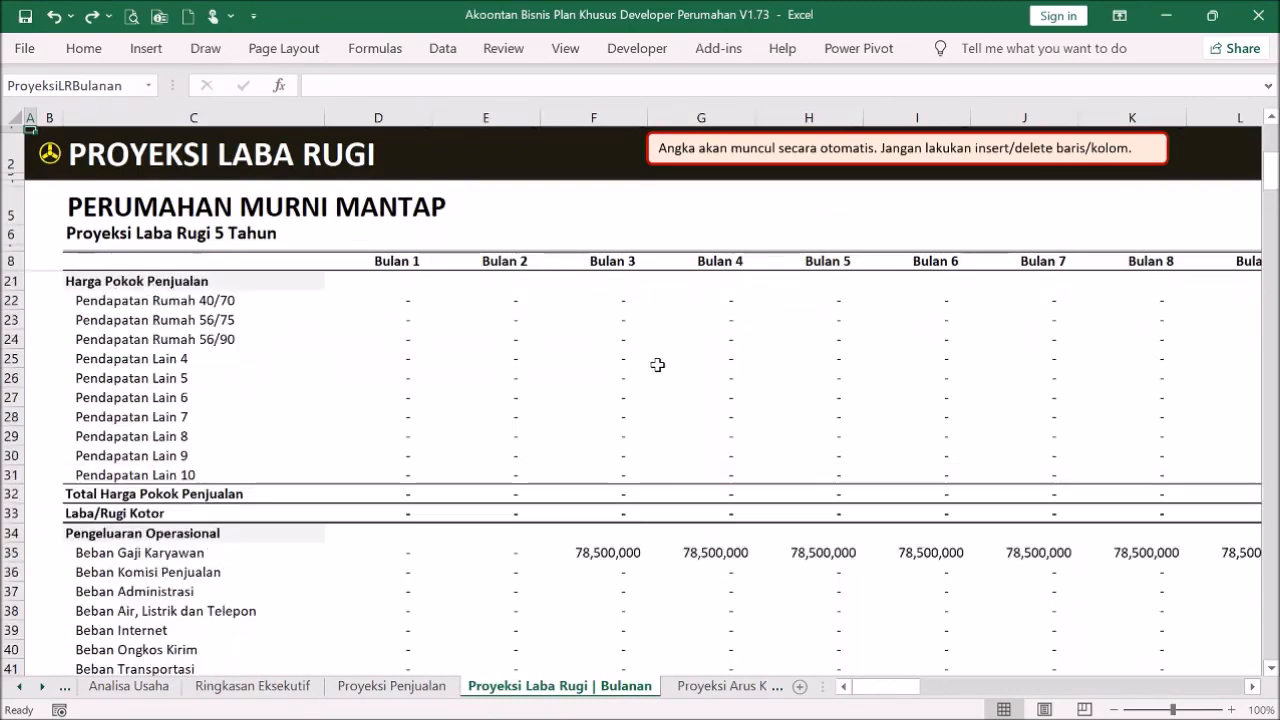
scroll(657, 362, "up", 3)
scroll(660, 360, "down", 13)
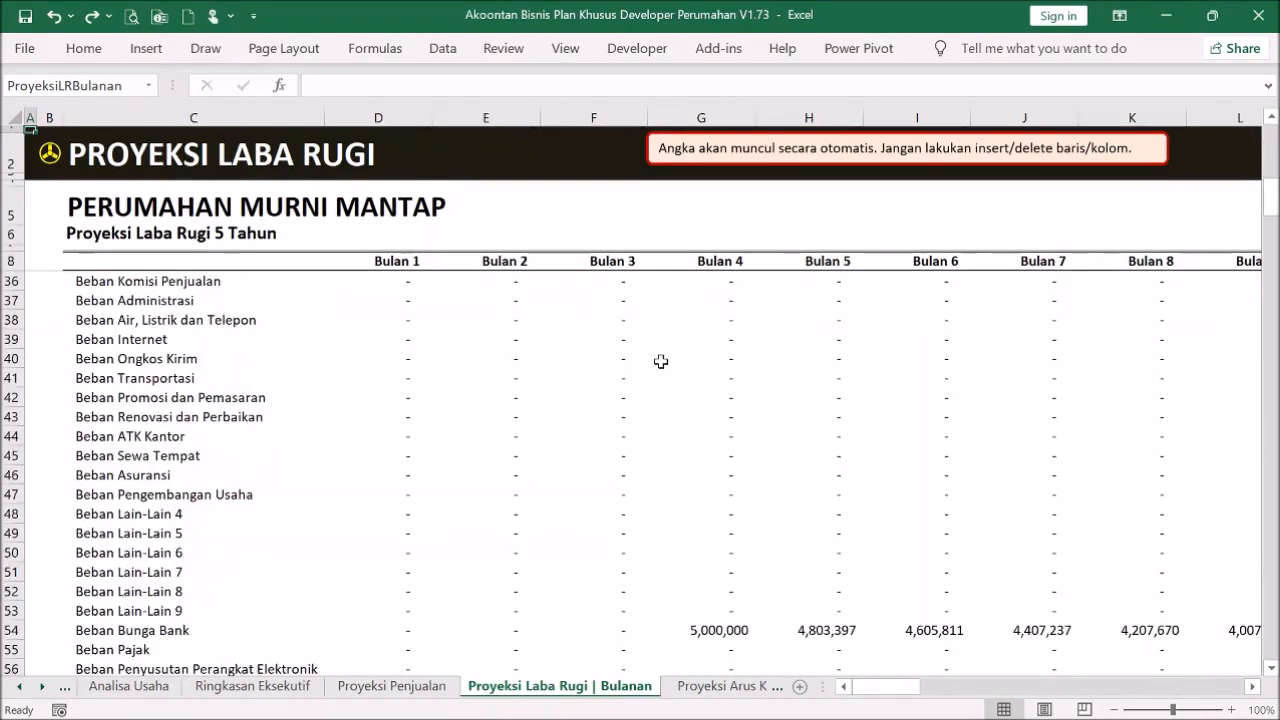
scroll(658, 366, "up", 10)
scroll(658, 366, "up", 4)
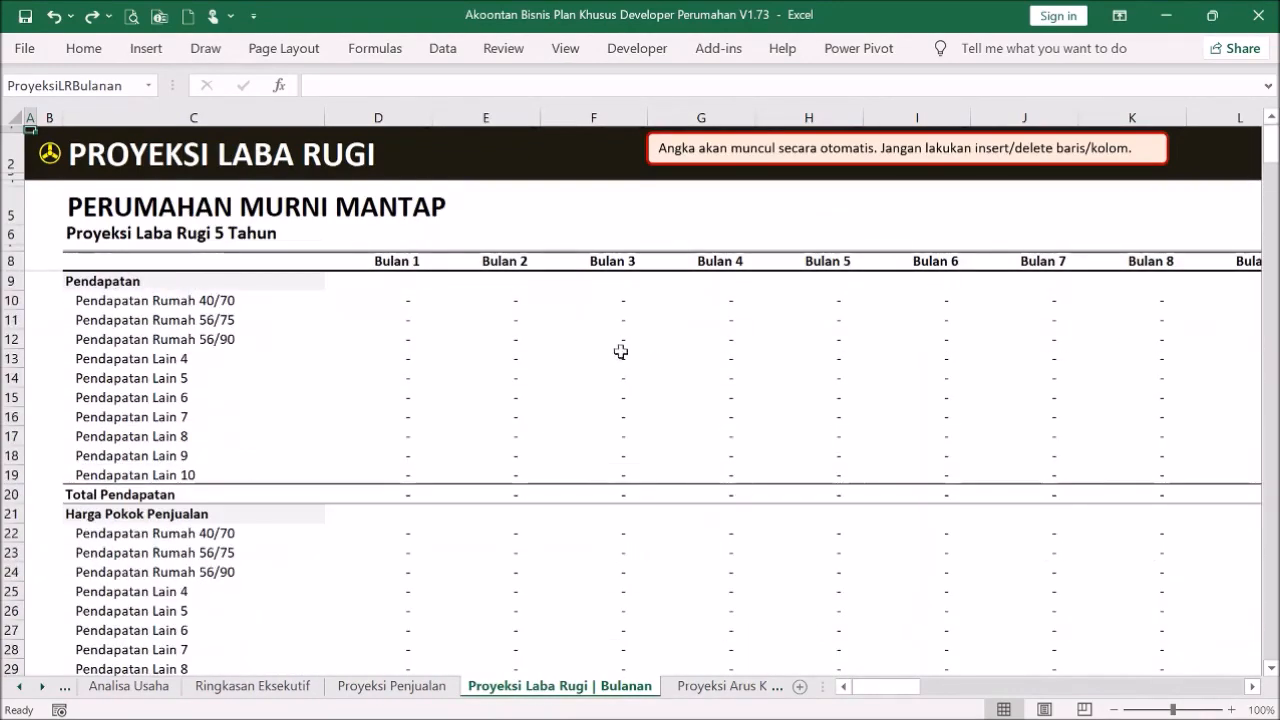
left_click(50, 153)
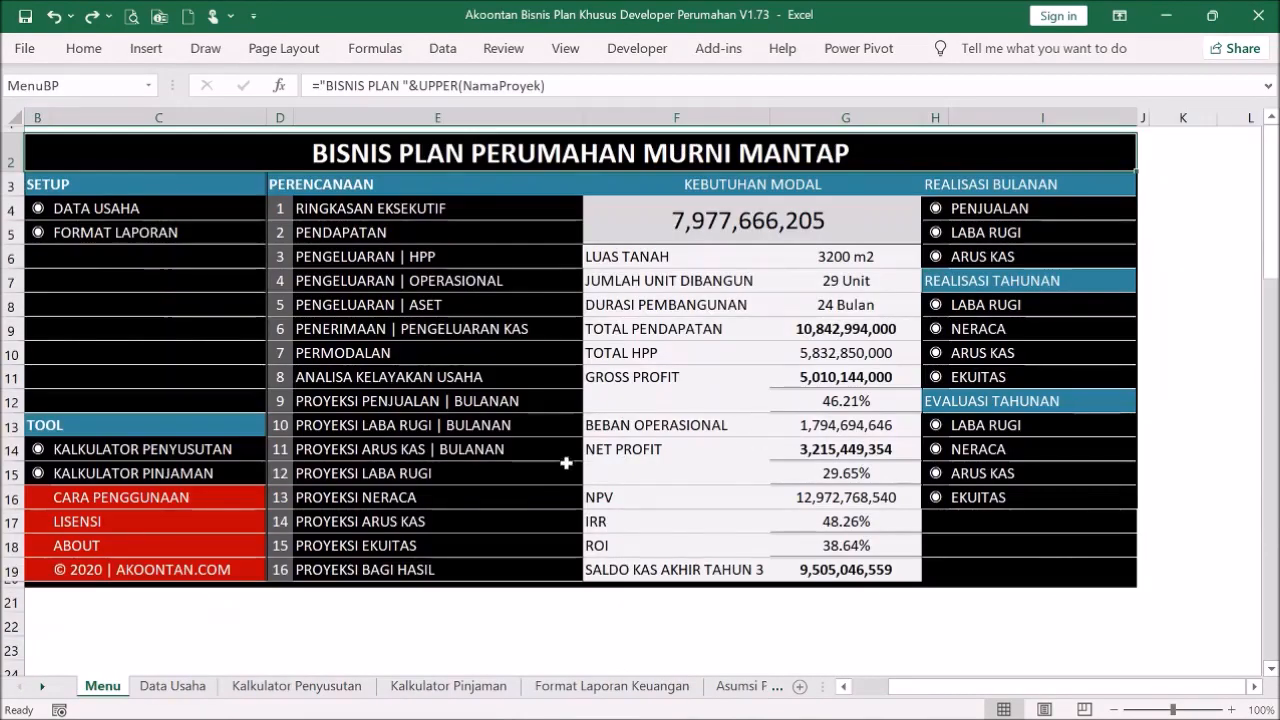
- Open the yearly Proyeksi Laba Rugi, check the Laba/Rugi Bersih for Tahun 3, and return to the main menu
left_click(440, 475)
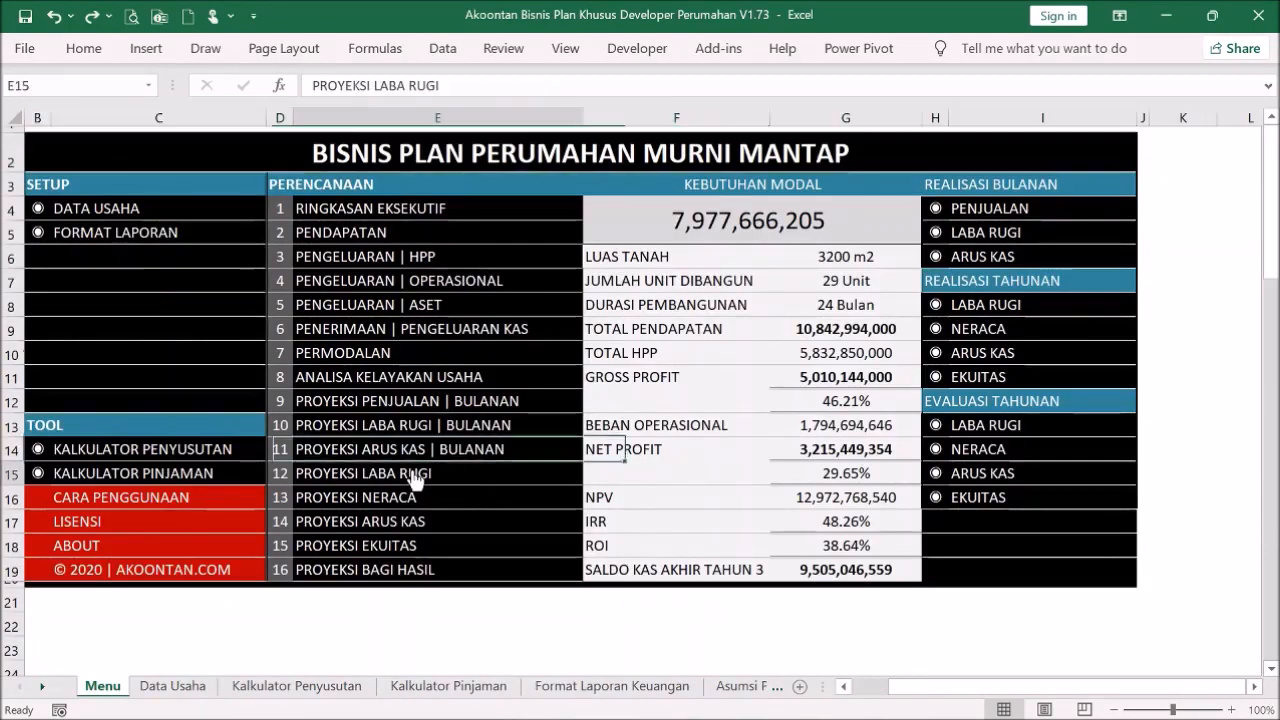
scroll(638, 420, "up", 10)
scroll(640, 415, "up", 6)
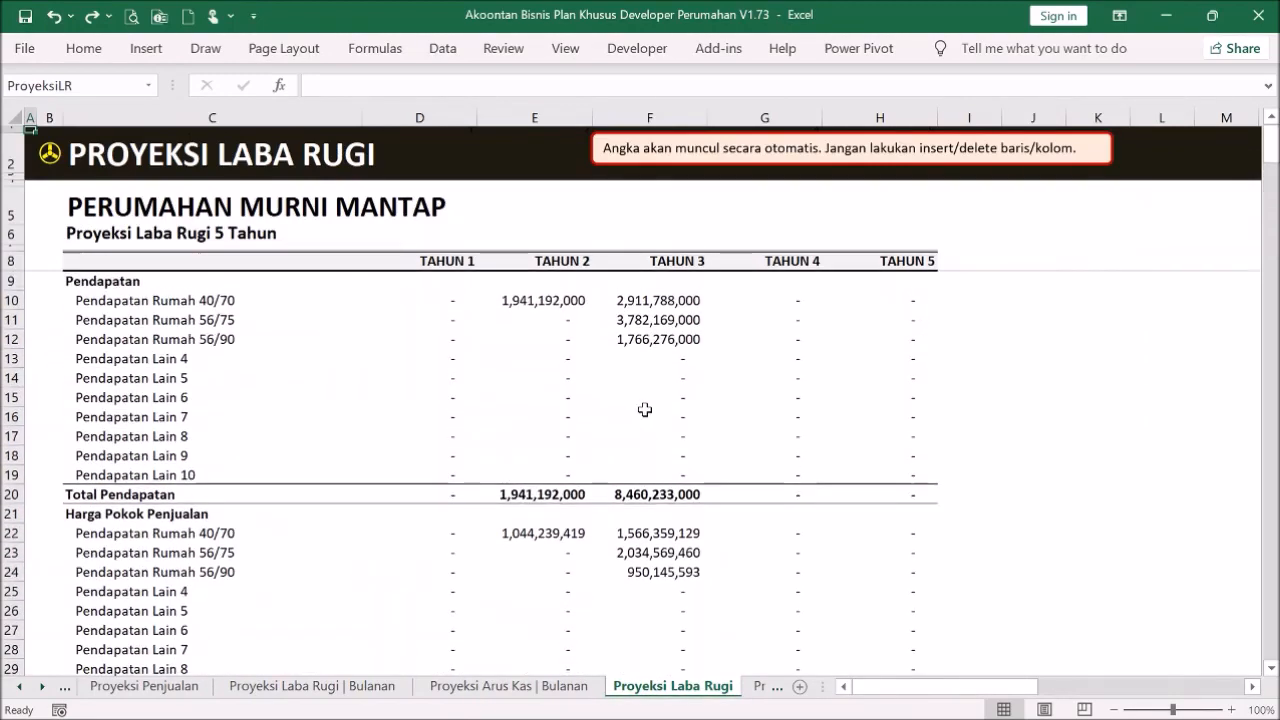
scroll(649, 401, "down", 15)
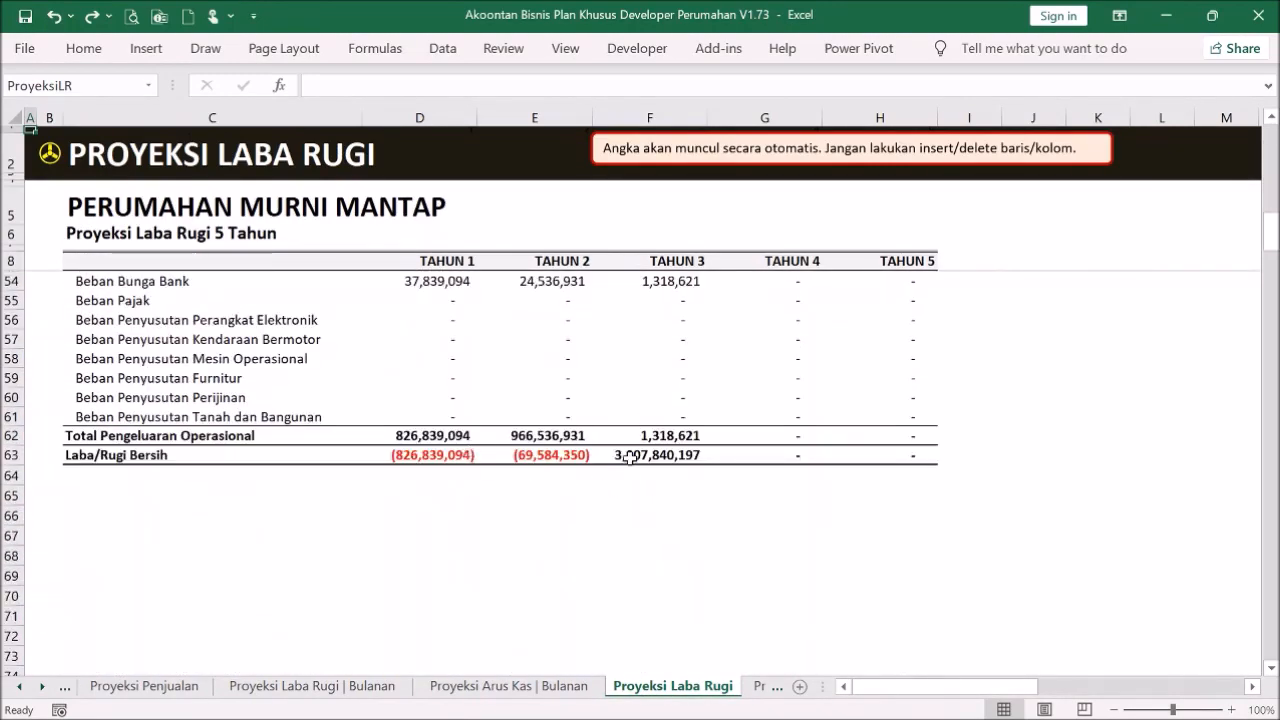
left_click(696, 456)
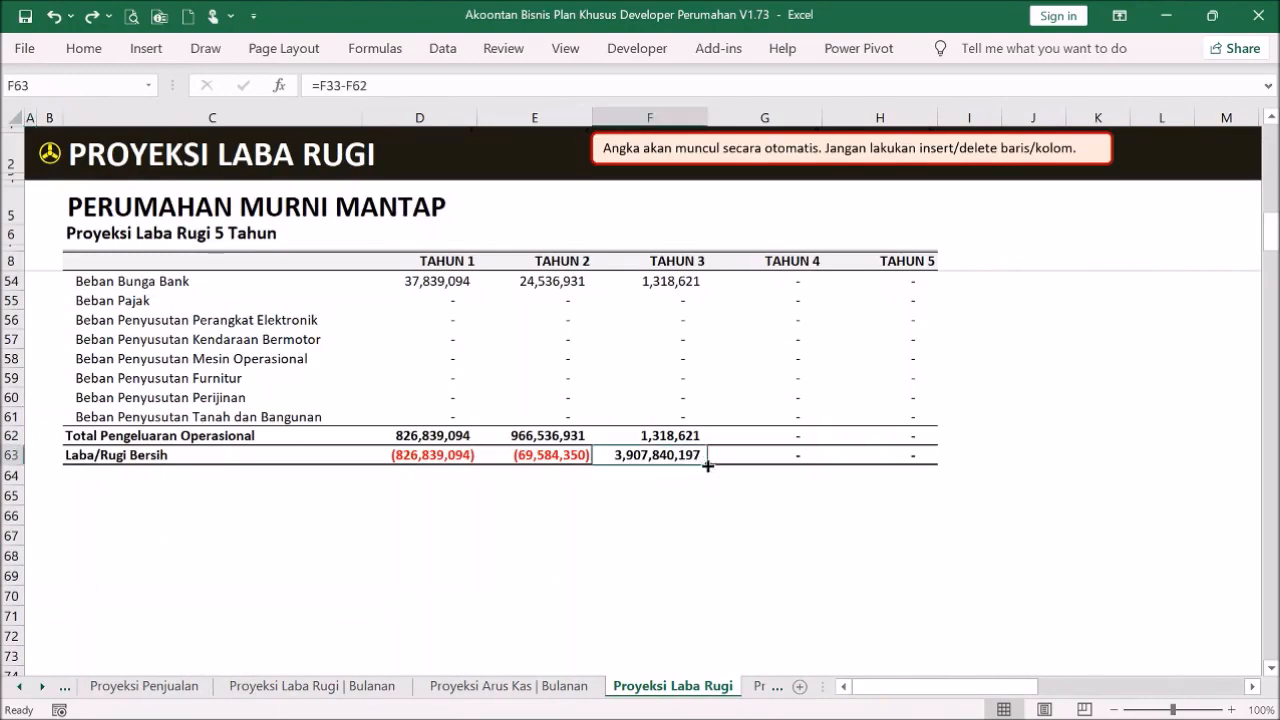
scroll(733, 460, "up", 15)
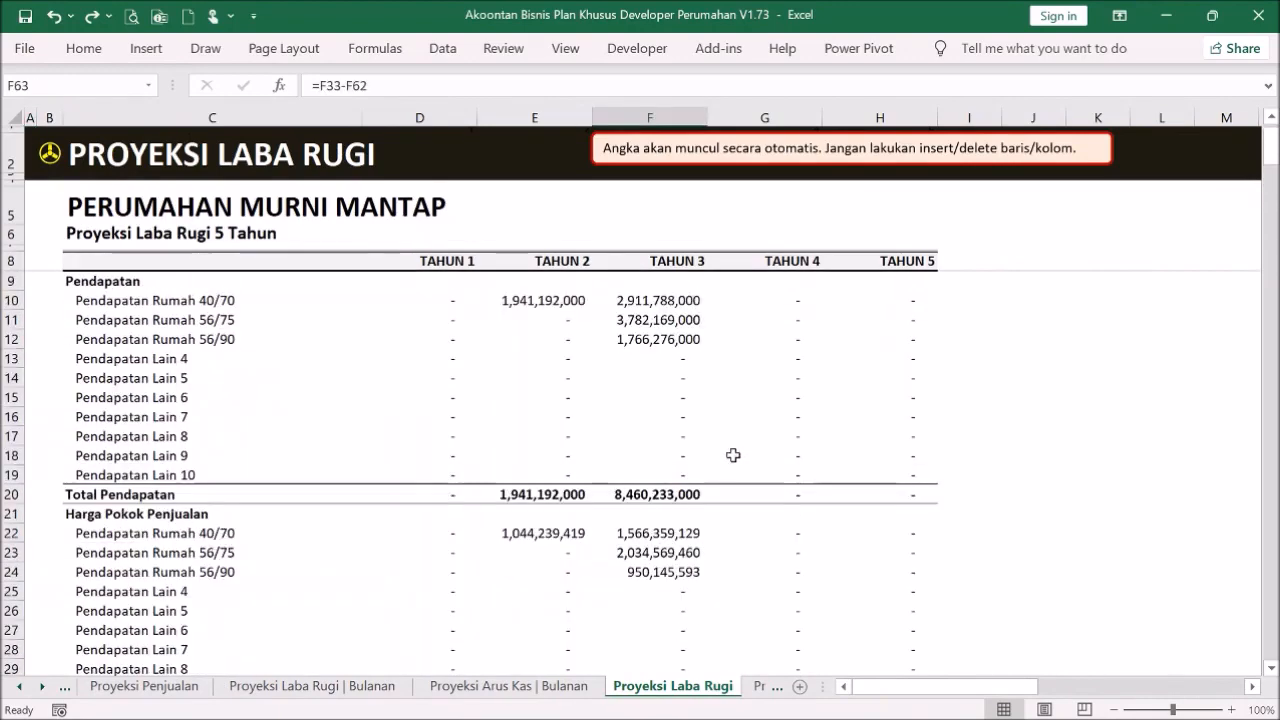
left_click(57, 158)
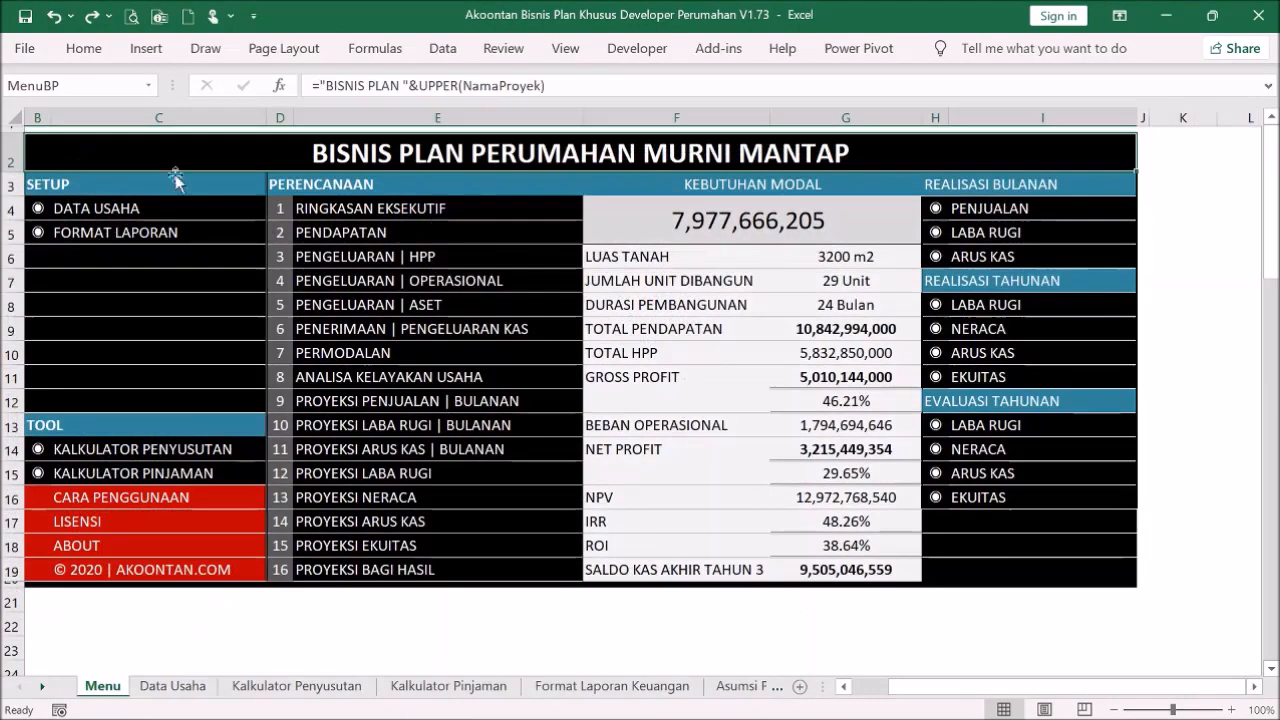
- Open the Proyeksi Neraca, review its assets, liabilities and equity over five years, and return to the main menu
left_click(411, 498)
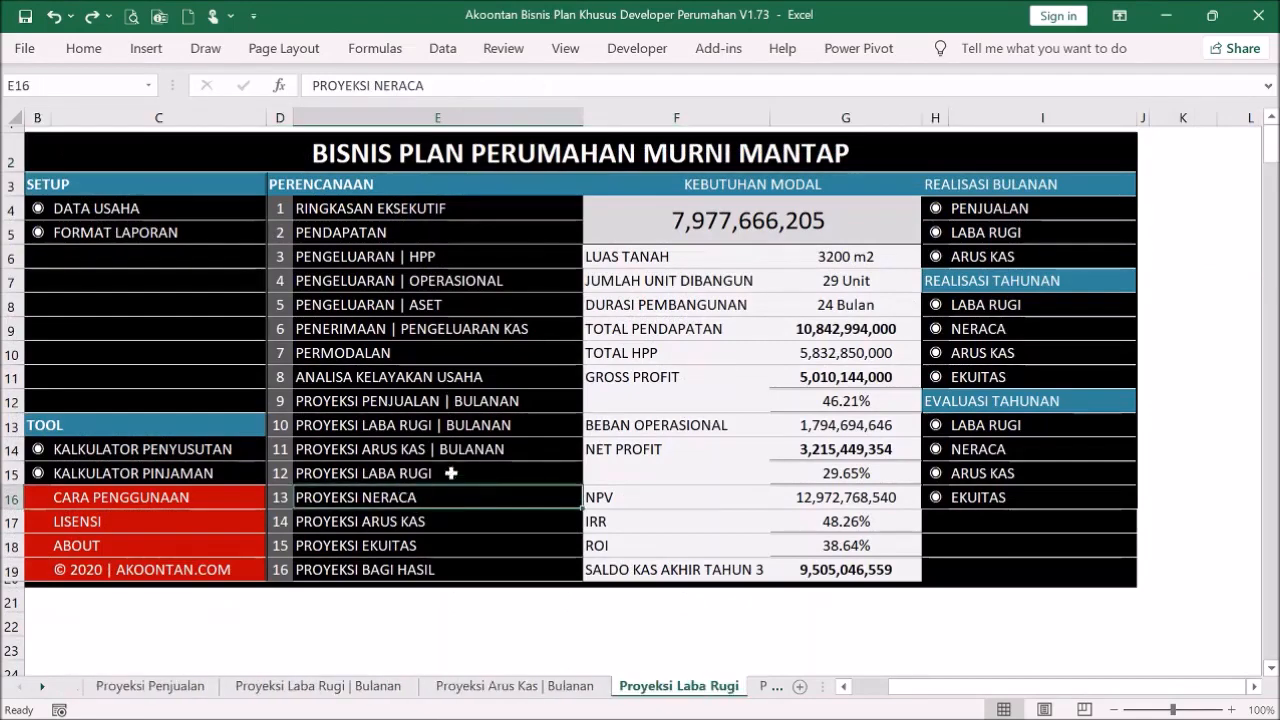
scroll(686, 418, "down", 14)
scroll(687, 419, "up", 2)
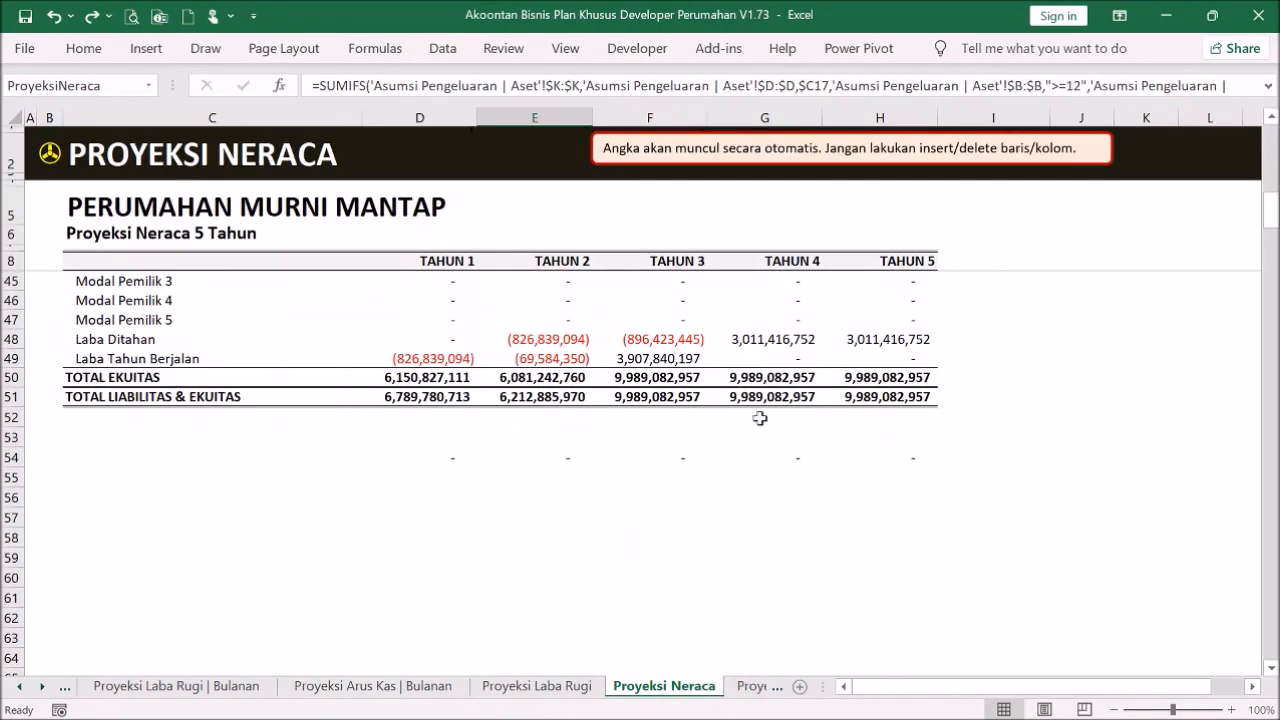
scroll(760, 418, "up", 12)
scroll(540, 365, "down", 4)
scroll(523, 349, "up", 4)
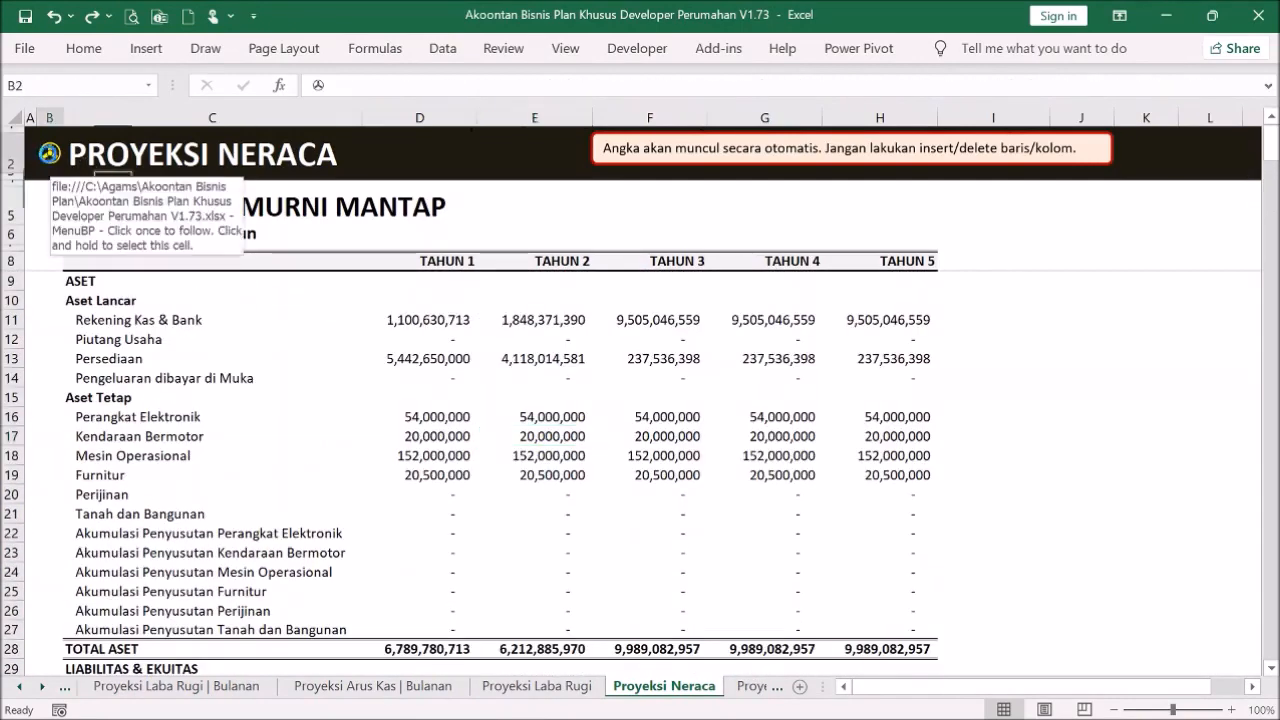
left_click(45, 153)
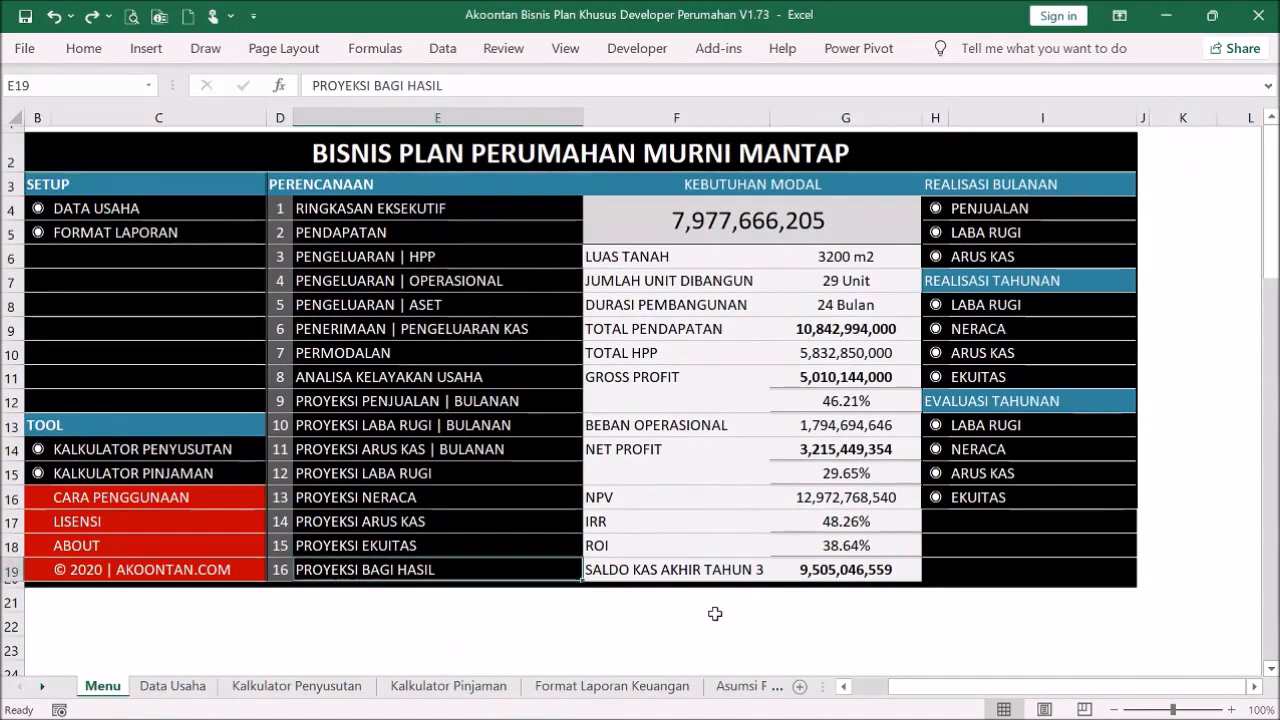
- View the Penjualan report under Realisasi Bulanan and open the monthly Laba Rugi report
left_click(715, 613)
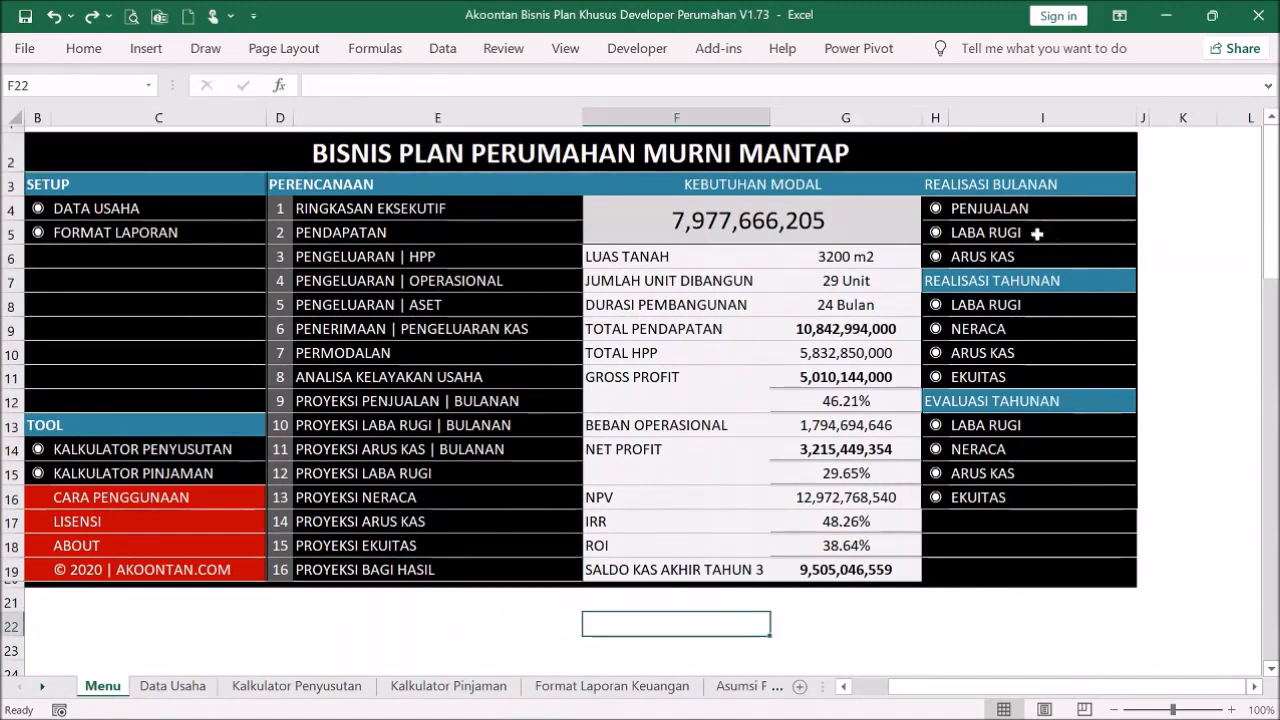
left_click(1016, 210)
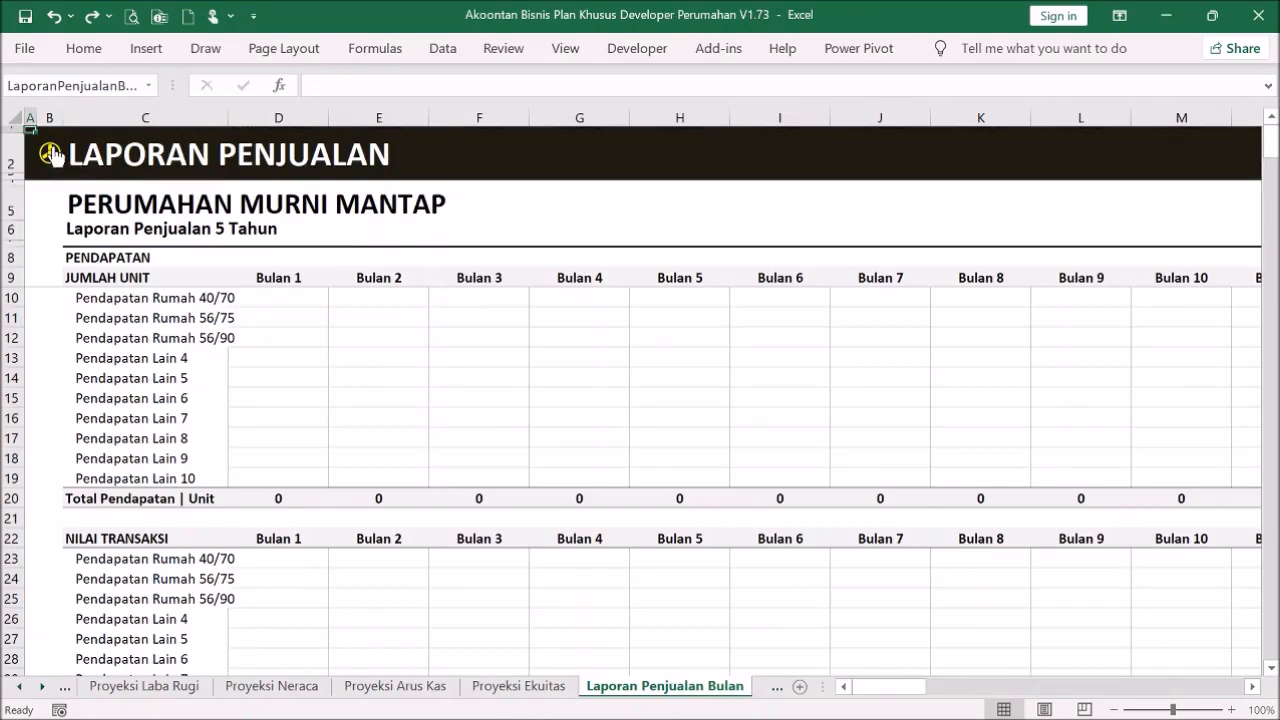
left_click(50, 154)
left_click(980, 234)
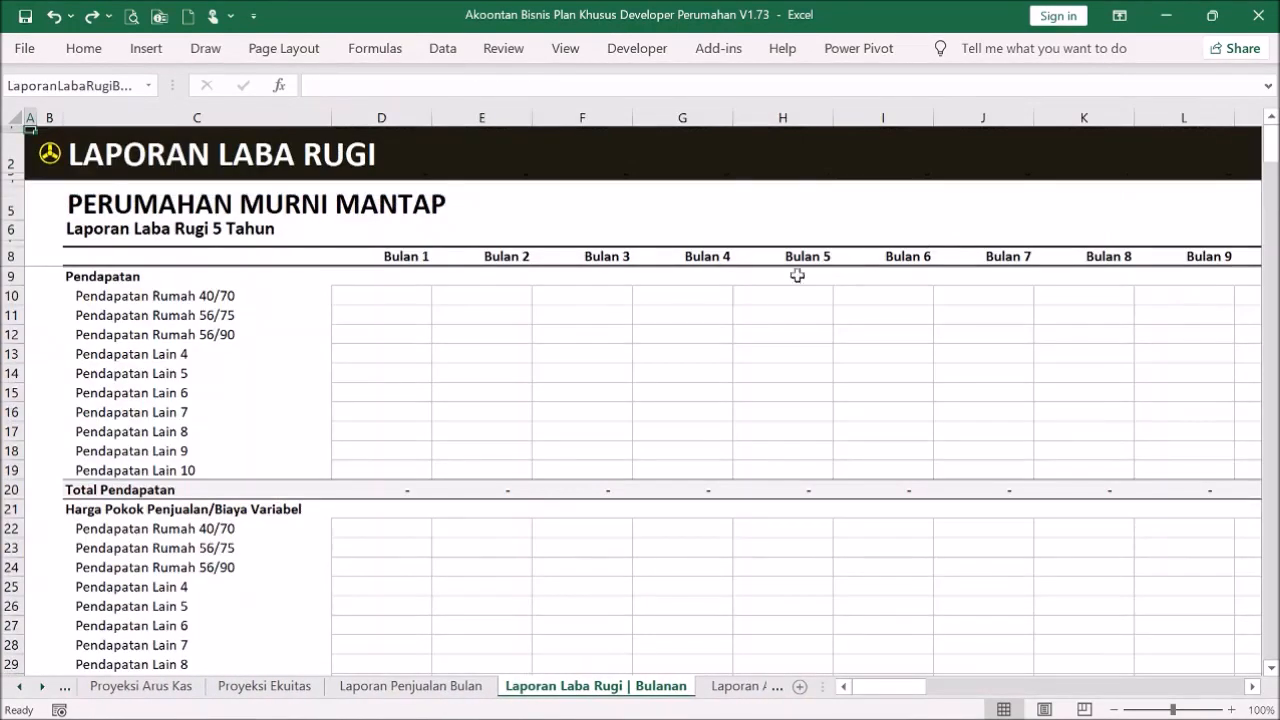
- View the Arus Kas report under Realisasi Bulanan and the Laba Rugi report under Realisasi Tahunan, returning to the main menu after each
left_click(48, 157)
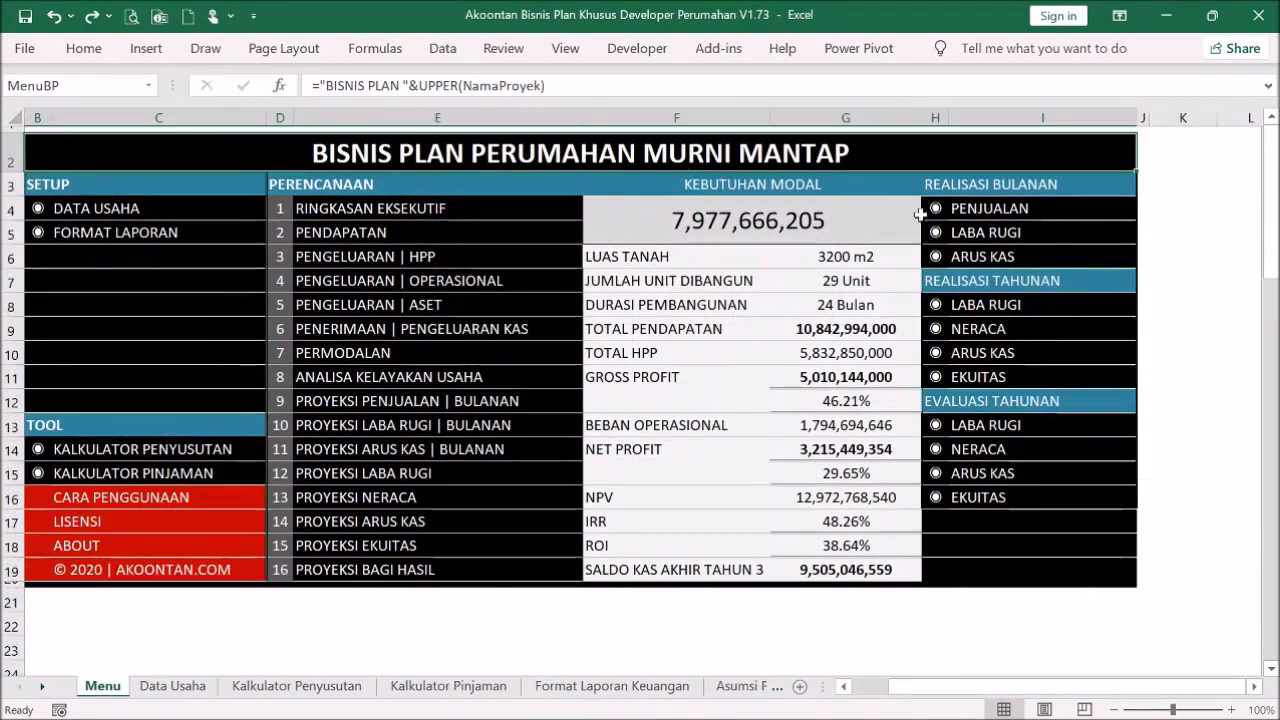
left_click(998, 262)
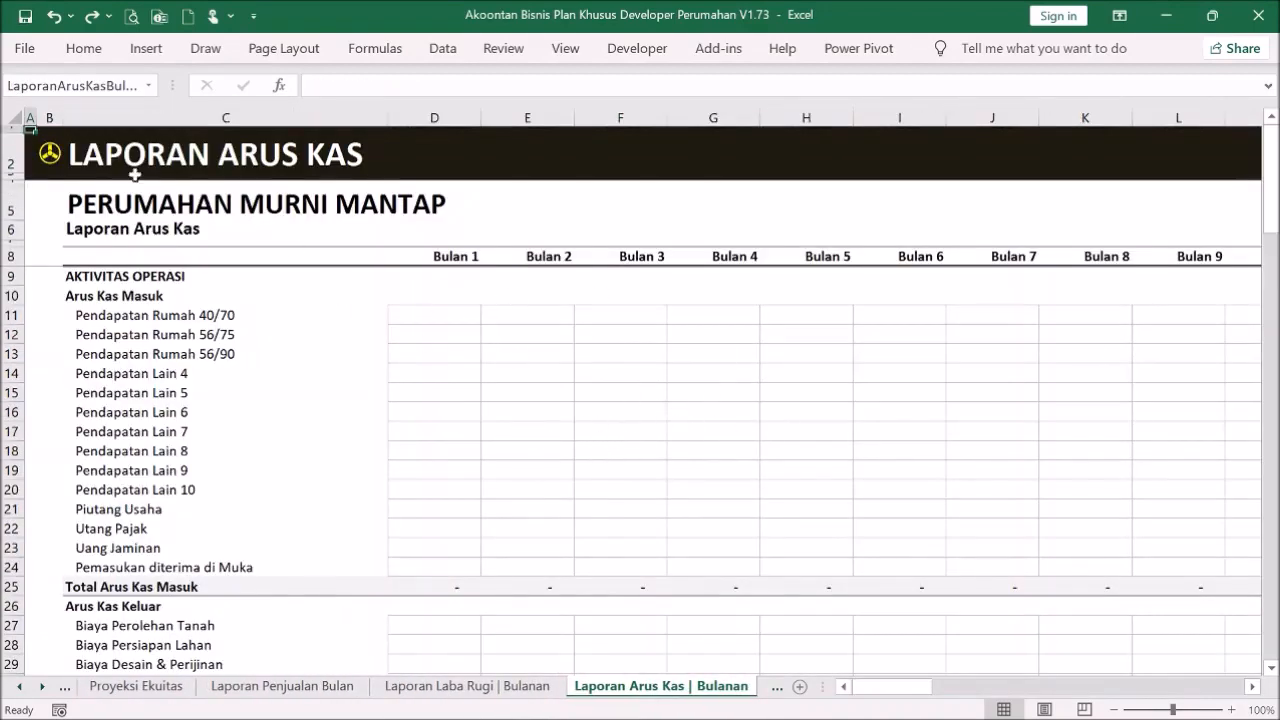
left_click(46, 152)
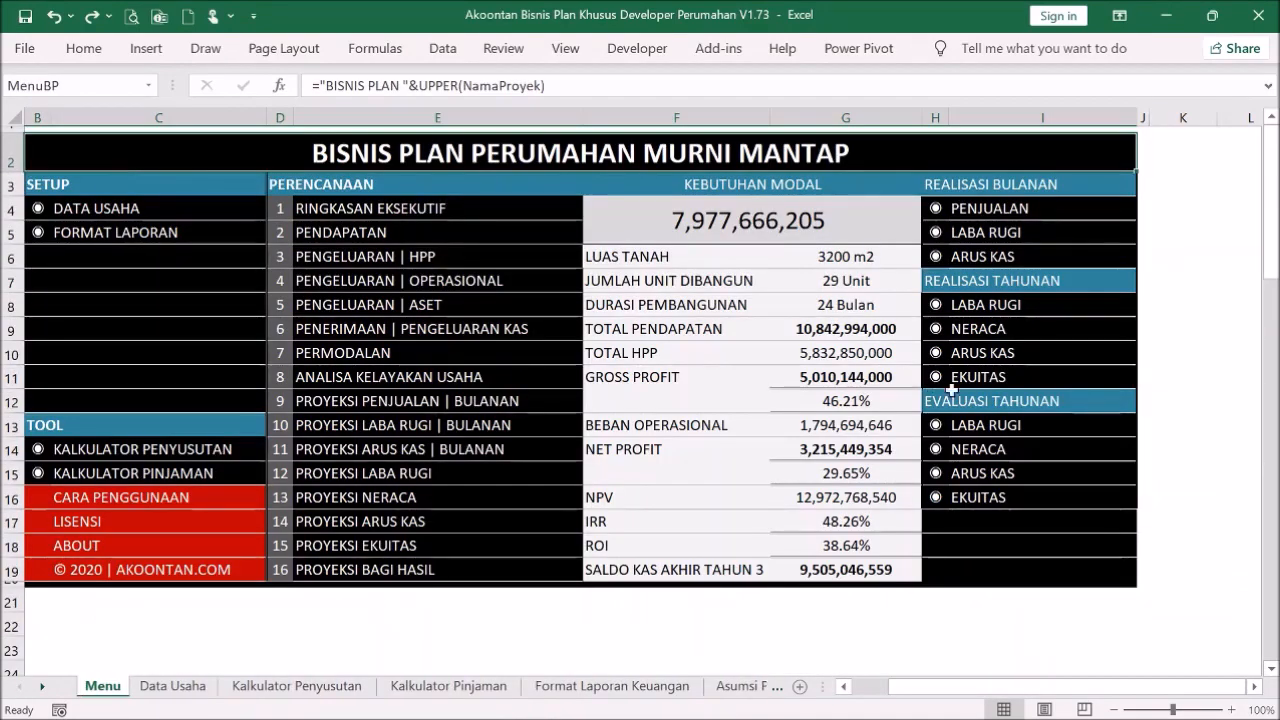
left_click(998, 310)
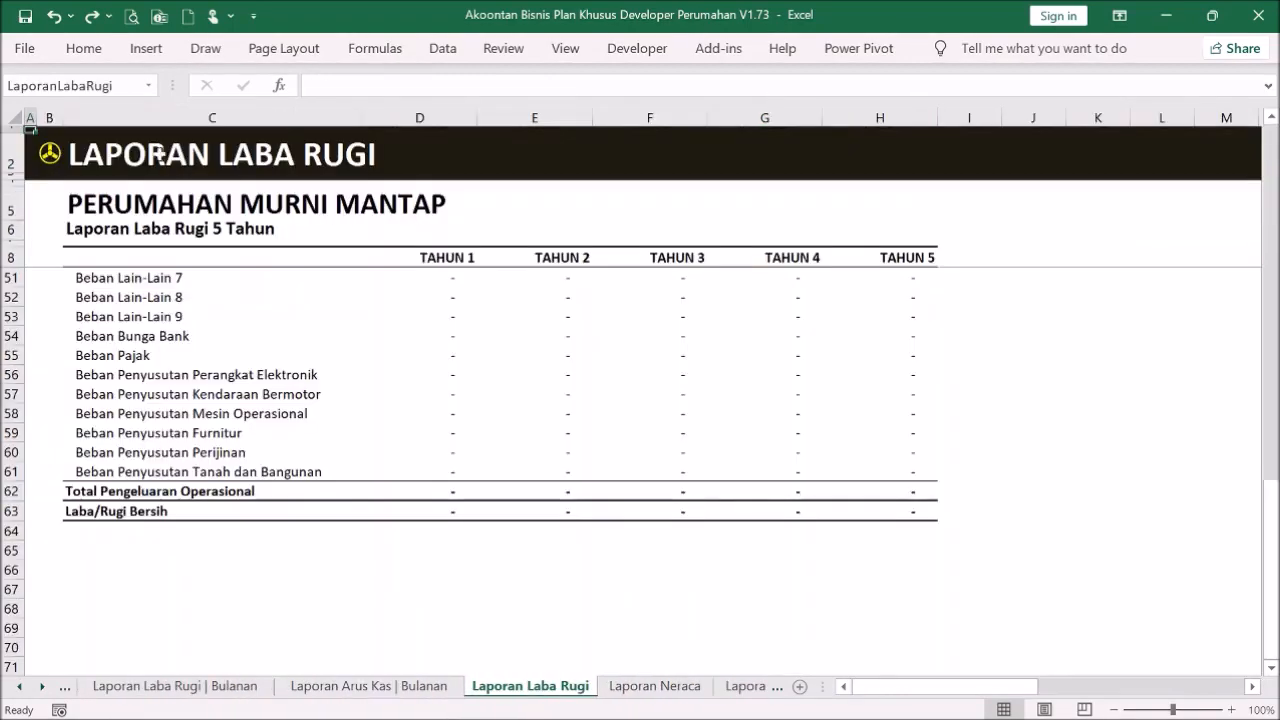
left_click(50, 155)
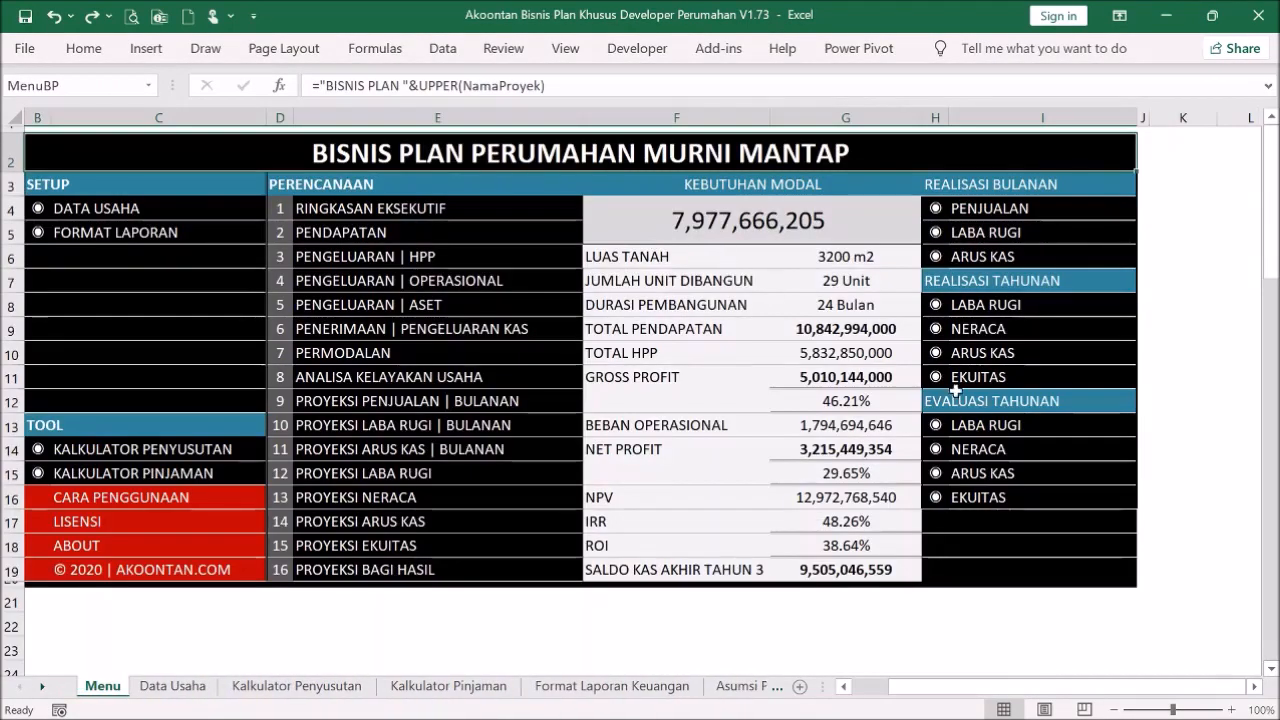
- Open the Evaluasi Neraca, compare the Realisasi and Proyeksi columns for Tahun 1, and return to the main menu
left_click(1000, 452)
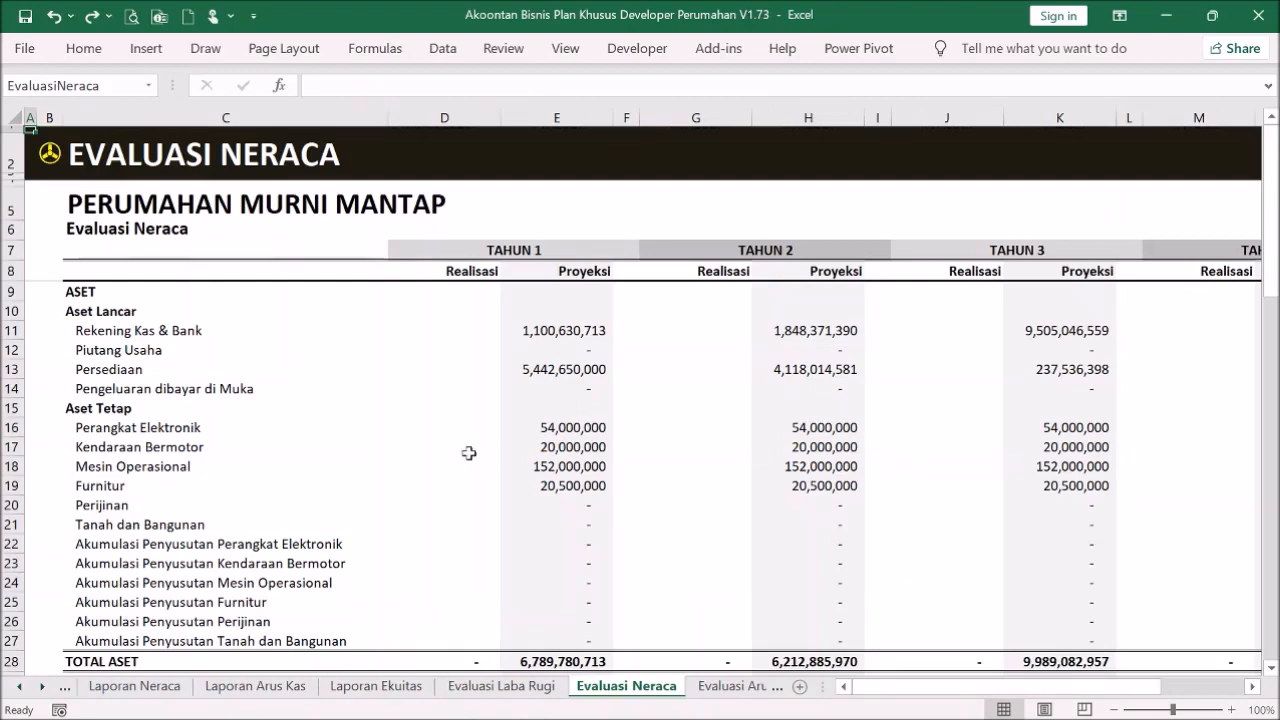
left_click(445, 118)
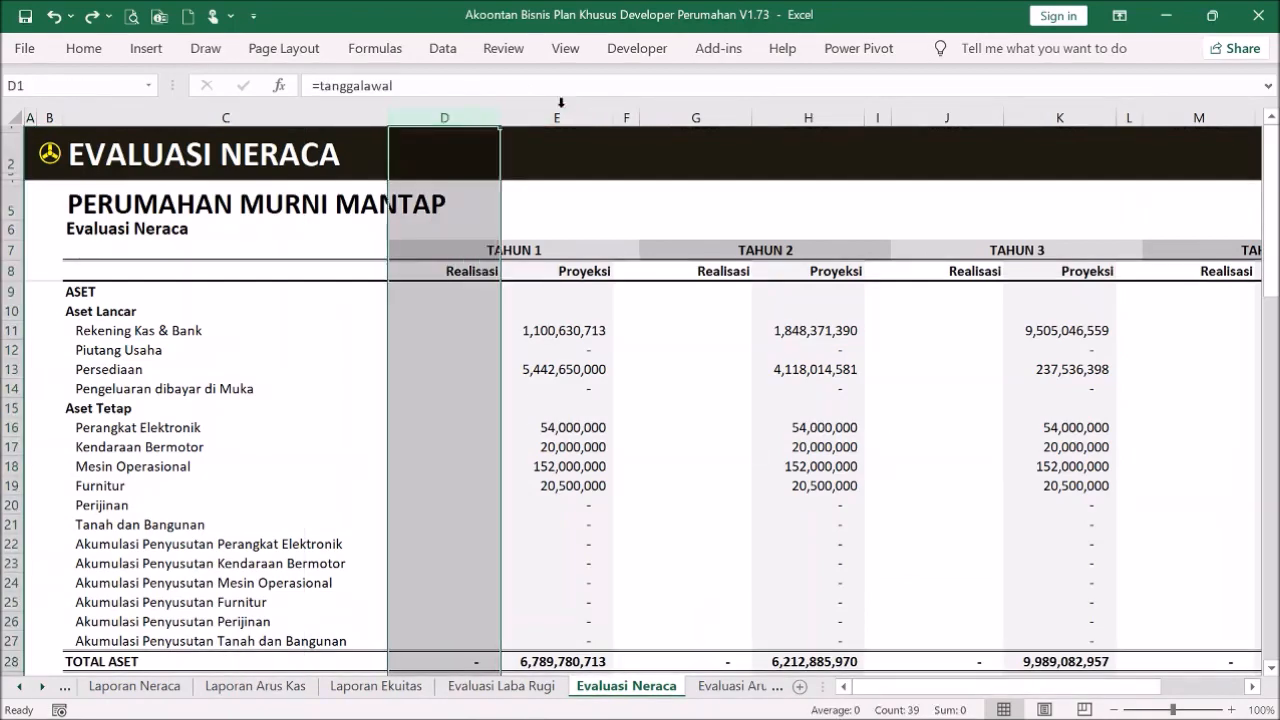
left_click(561, 118)
left_click(49, 153)
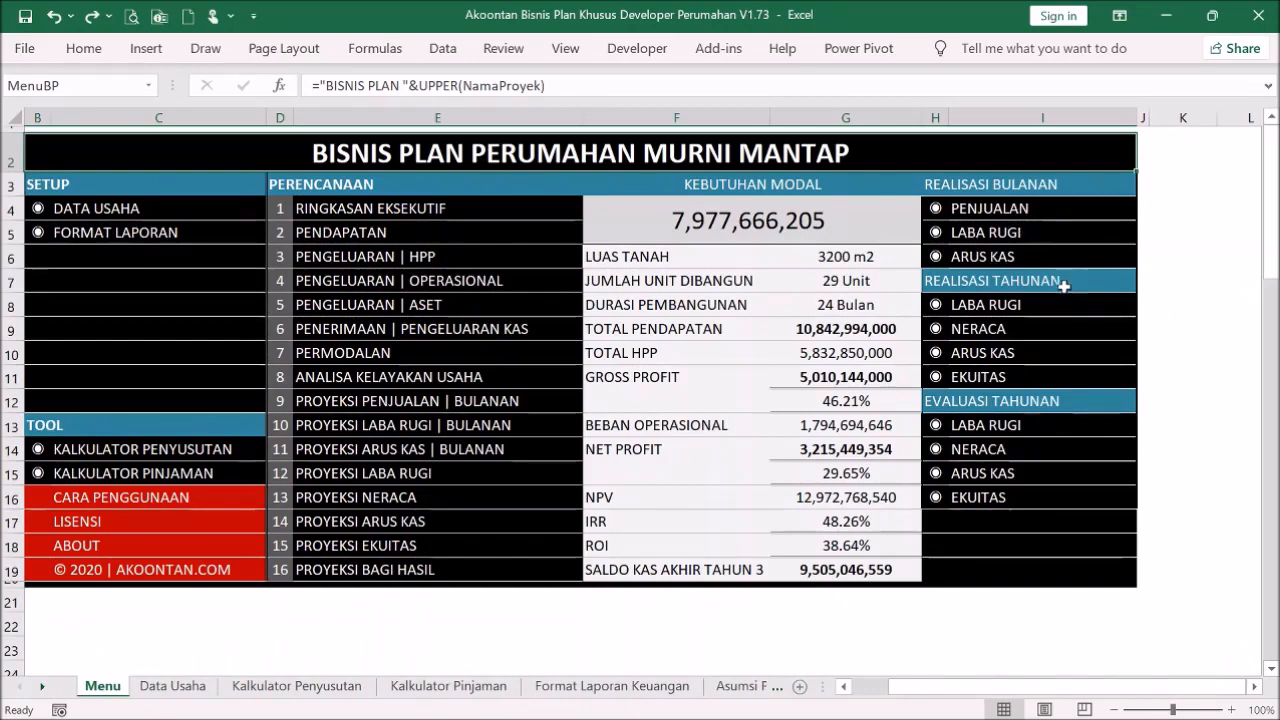
- View the Neraca and Laba Rugi reports under Realisasi Tahunan and return to the main menu
left_click(981, 336)
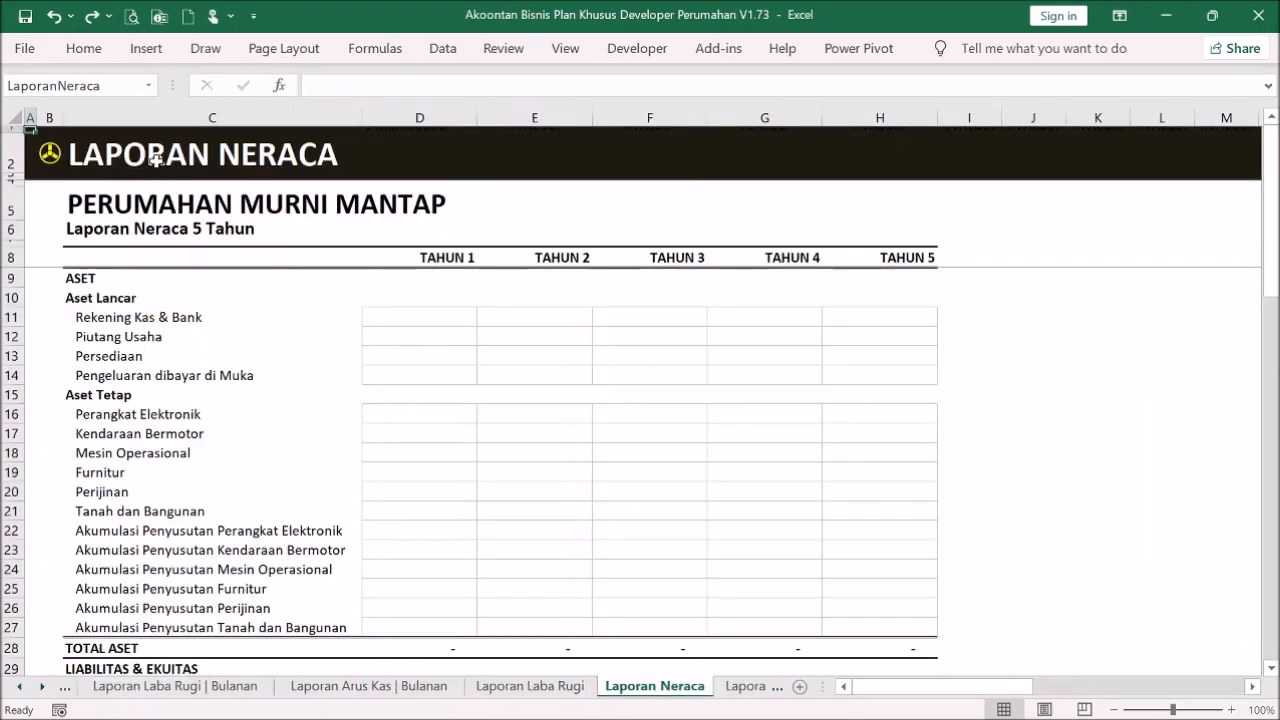
left_click(60, 156)
left_click(1020, 304)
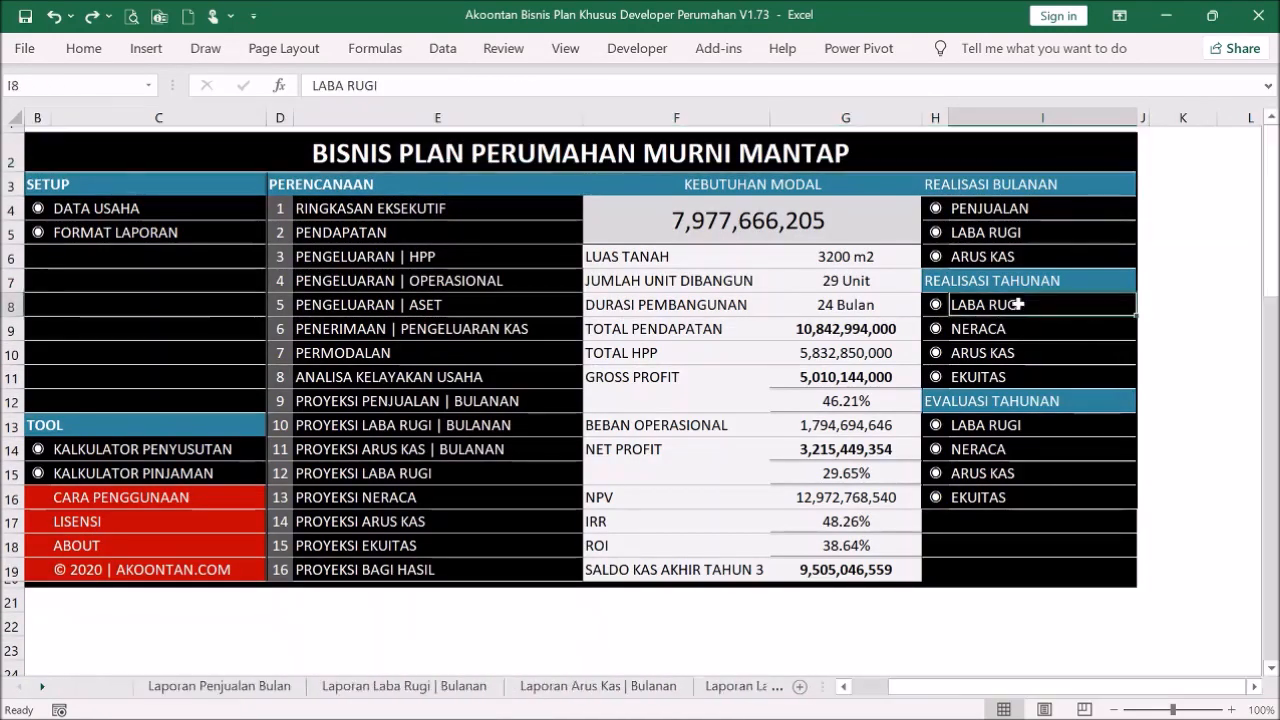
left_click(60, 160)
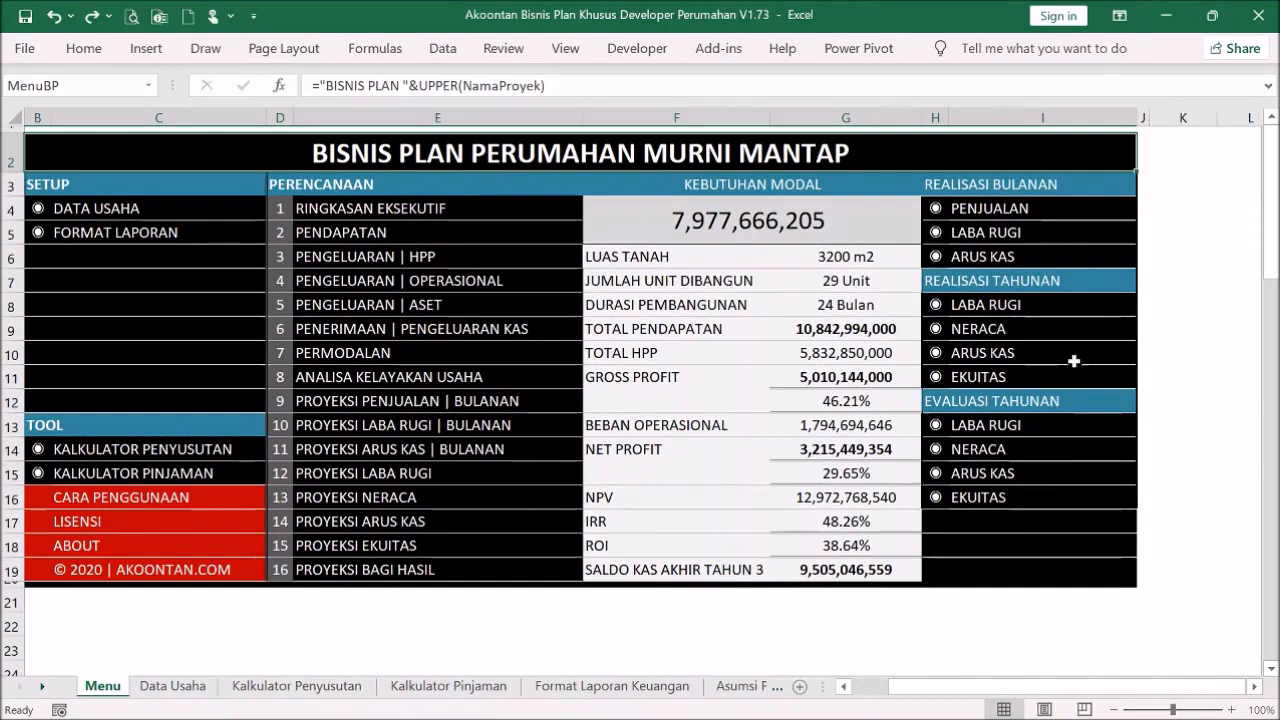
- Open the Evaluasi Laba Rugi, review its Realisasi against Proyeksi columns per year, and return to the main menu
left_click(993, 426)
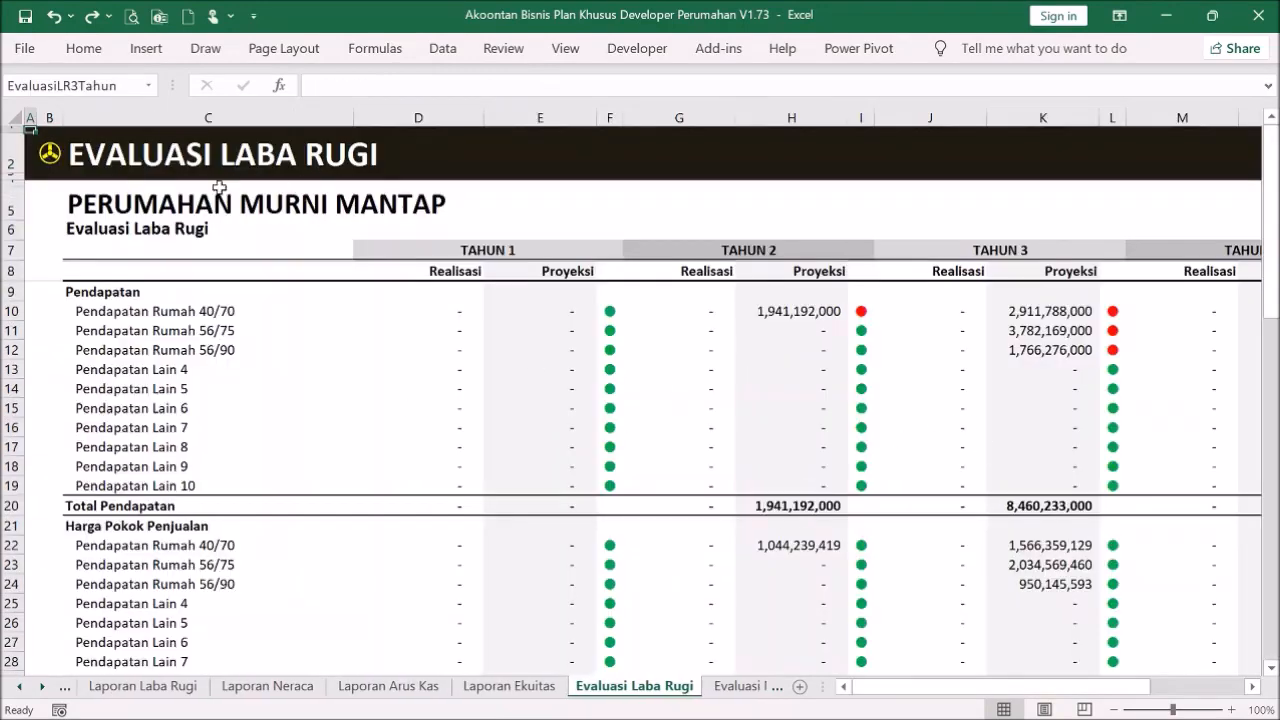
left_click(45, 160)
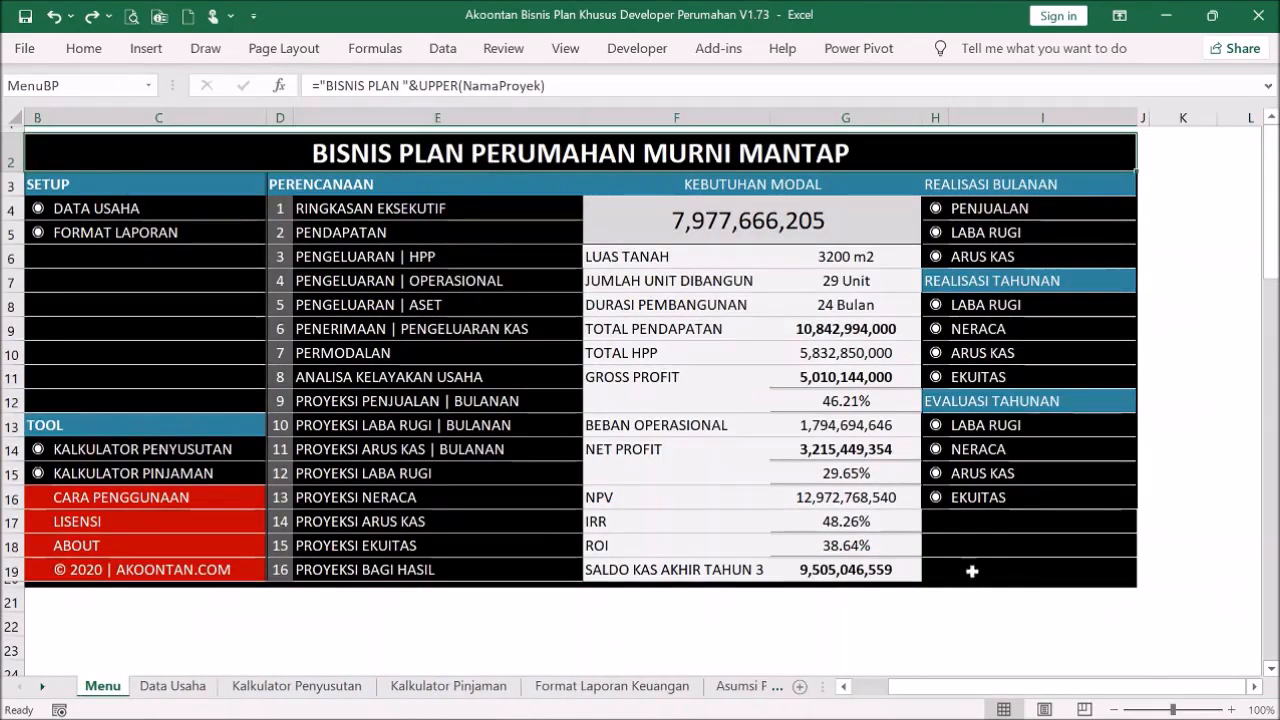